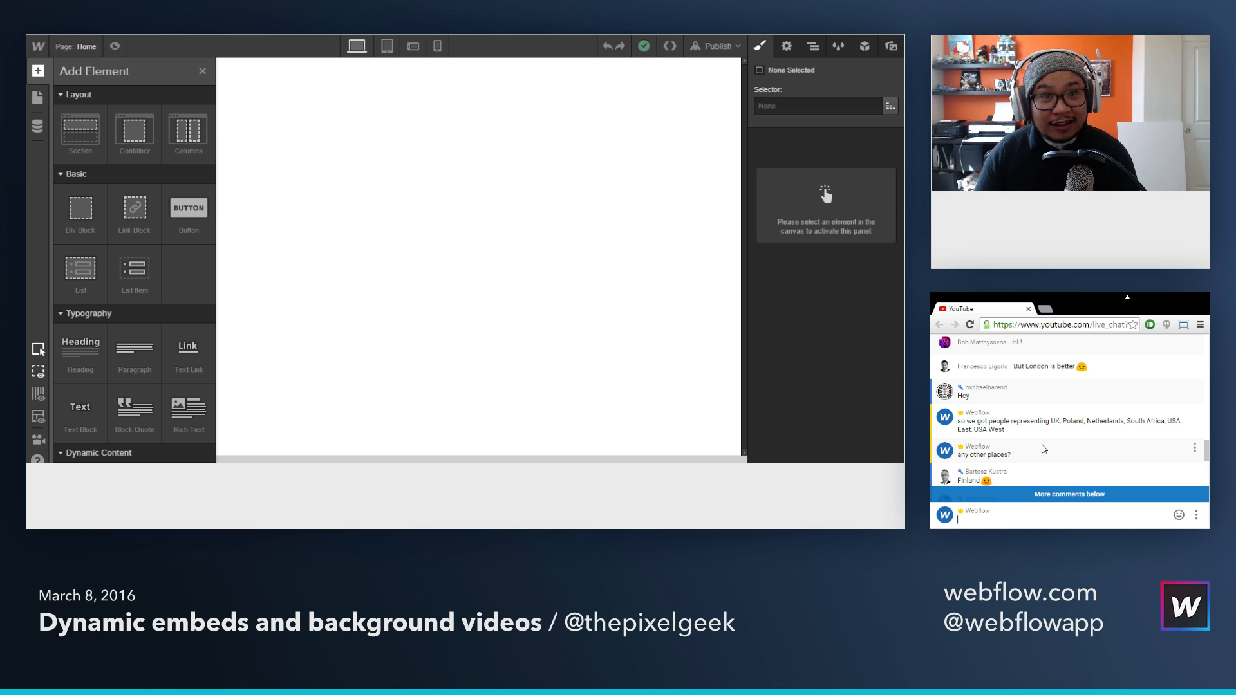
pyautogui.scroll(-3, 1045, 449)
pyautogui.scroll(-5, 1046, 446)
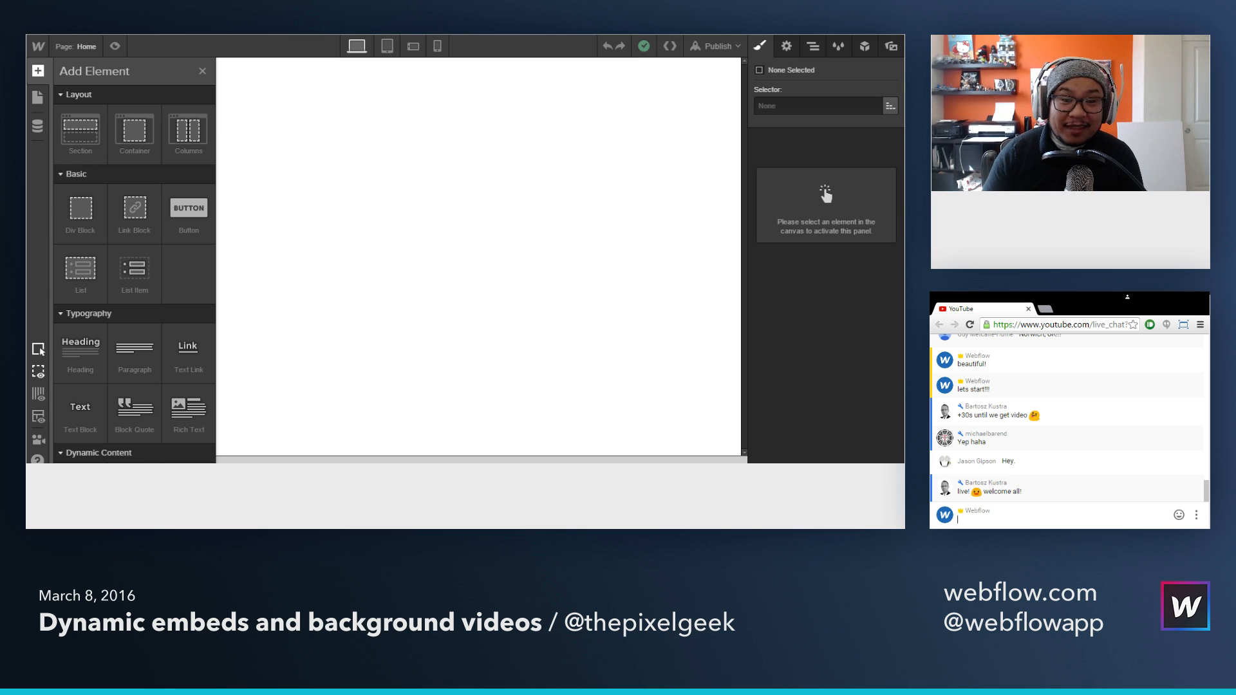
# Step: Switch to the Grounded coffee page and add Coffee 3 and Coffee 2 from Our Products to the cart
pyautogui.hotkey('ctrl', 'Tab')
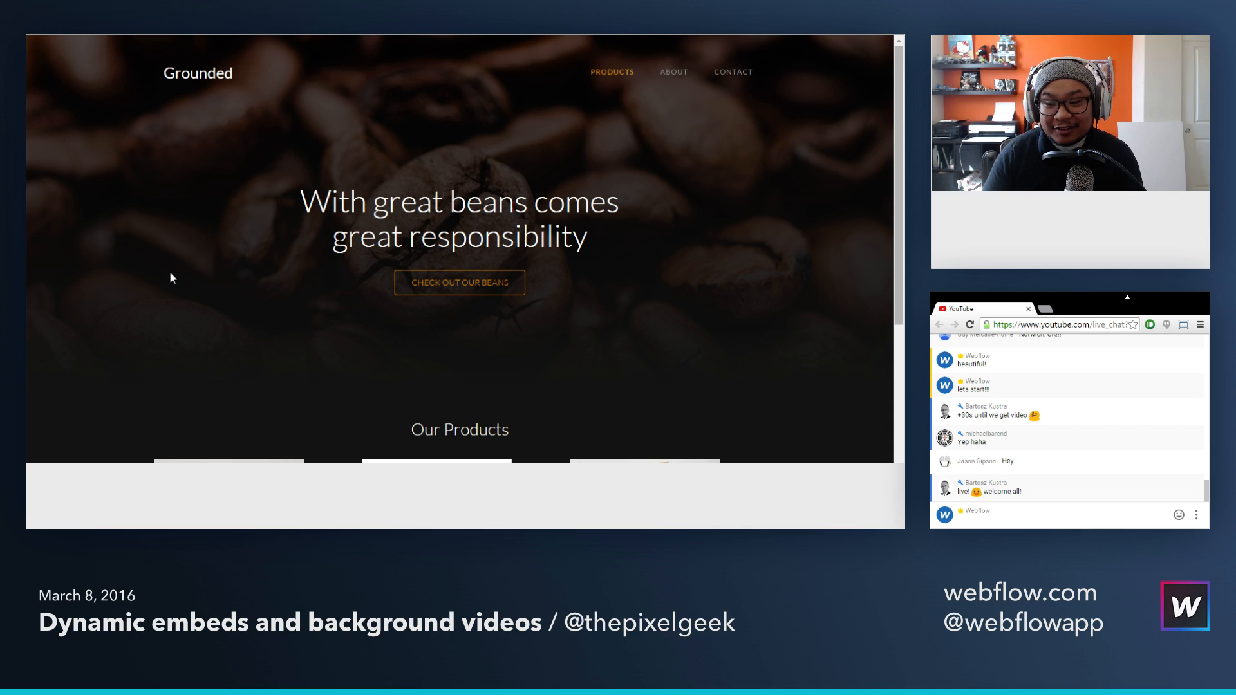
pyautogui.scroll(-3, 171, 275)
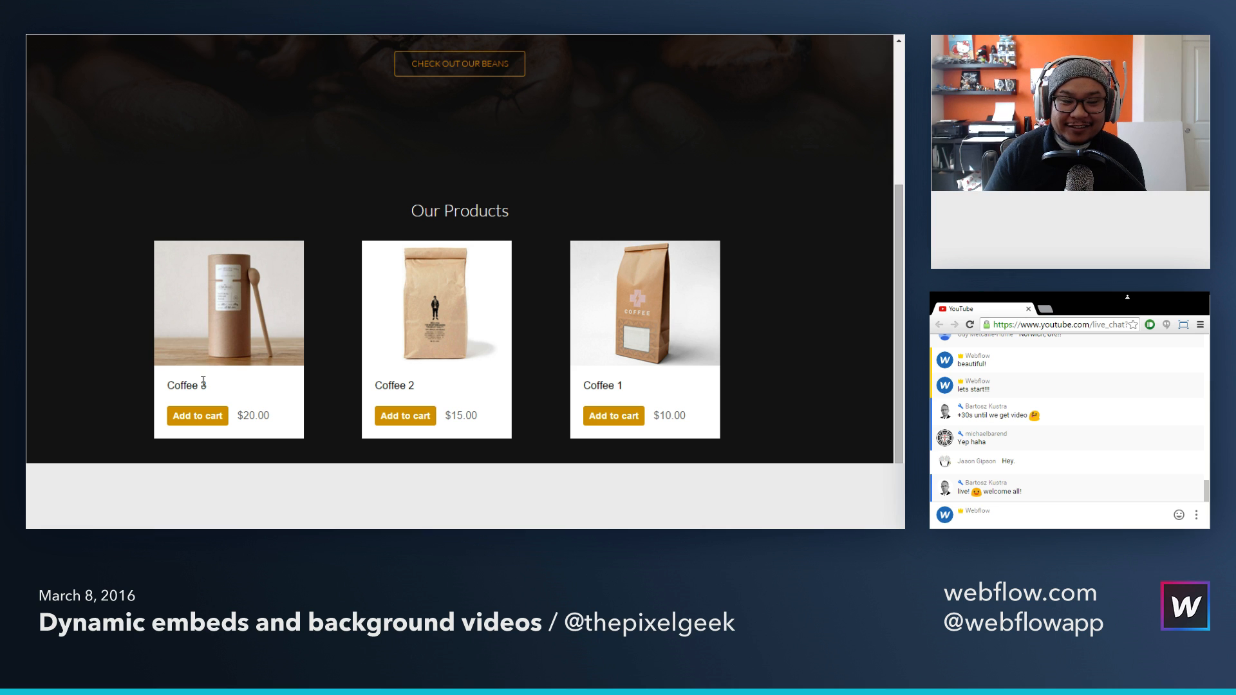
pyautogui.click(203, 419)
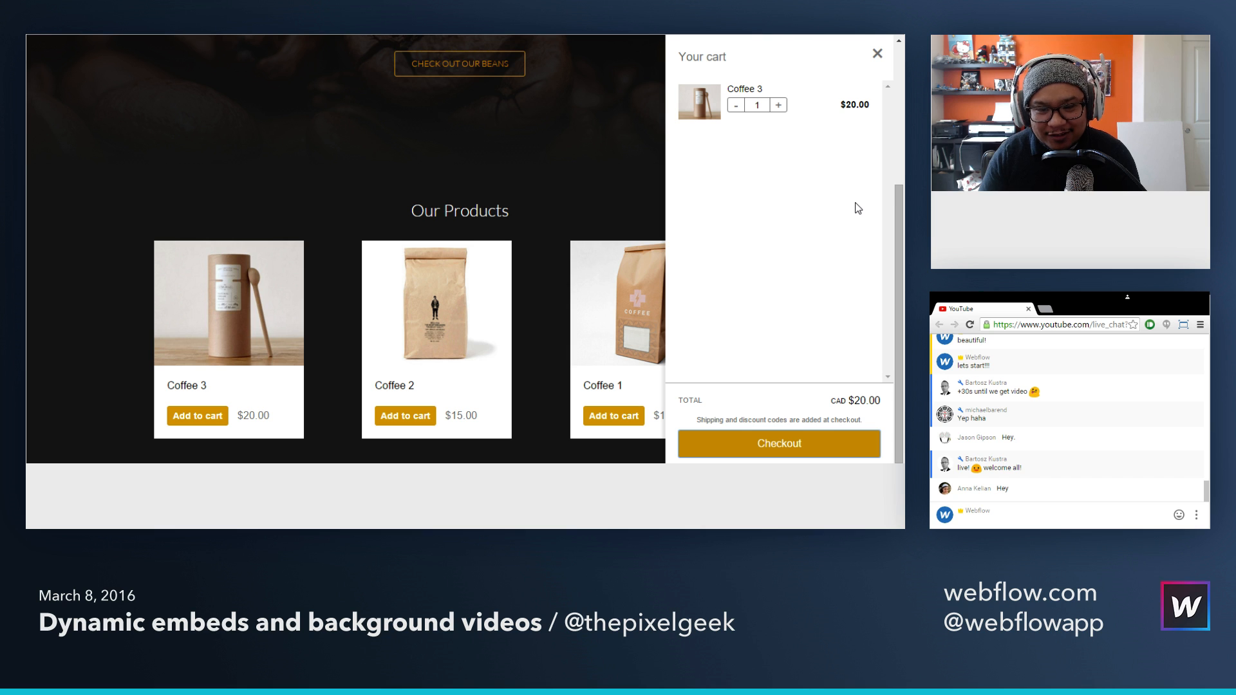
pyautogui.click(877, 54)
pyautogui.click(404, 417)
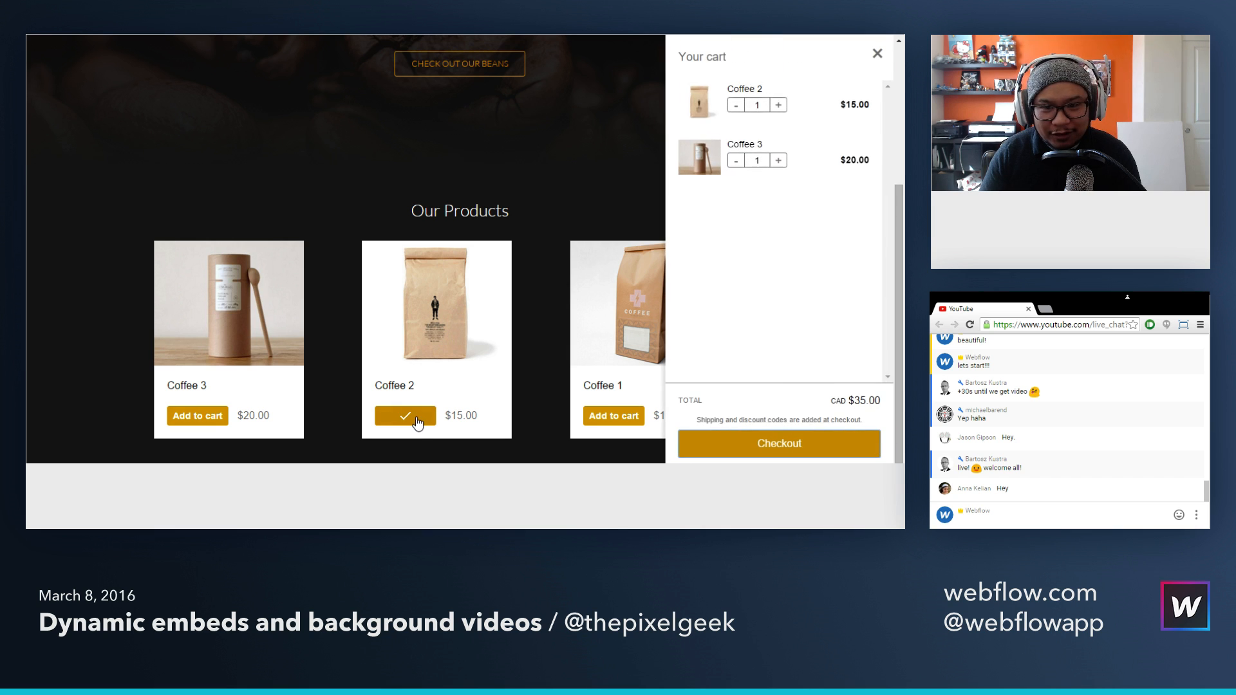
# Step: Remove Coffee 2 and Coffee 3 from the cart by lowering their quantities, and close the cart
pyautogui.click(736, 105)
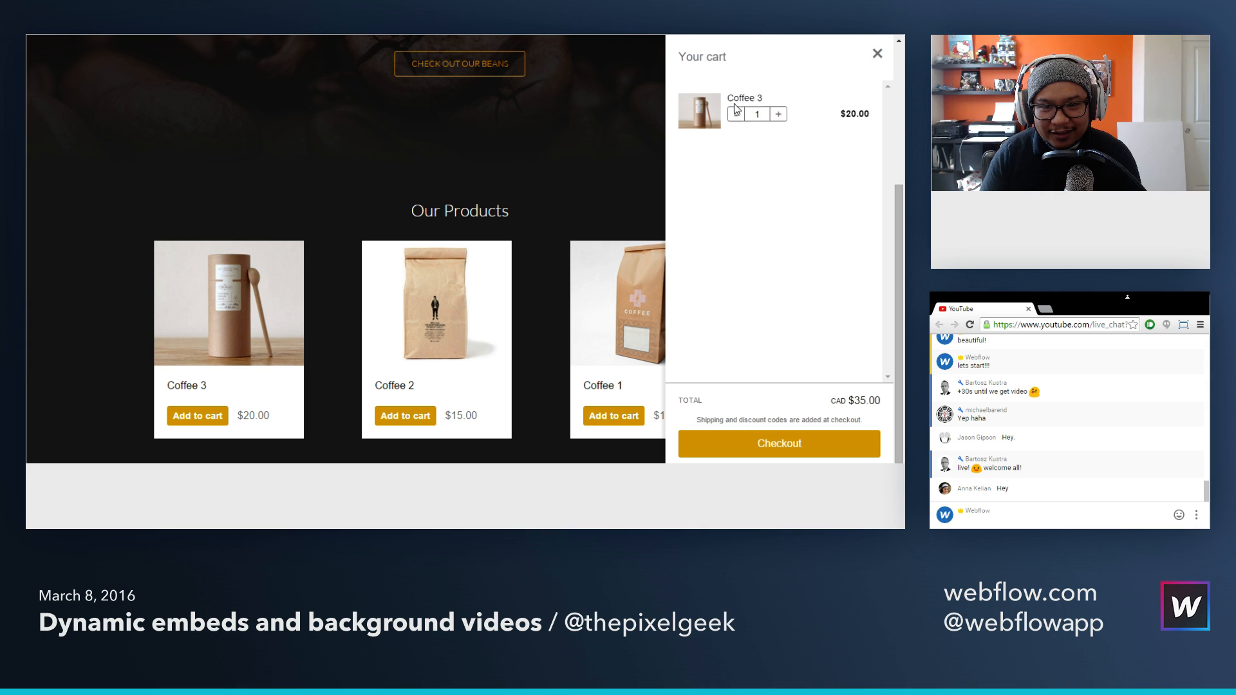
pyautogui.click(735, 105)
pyautogui.click(874, 55)
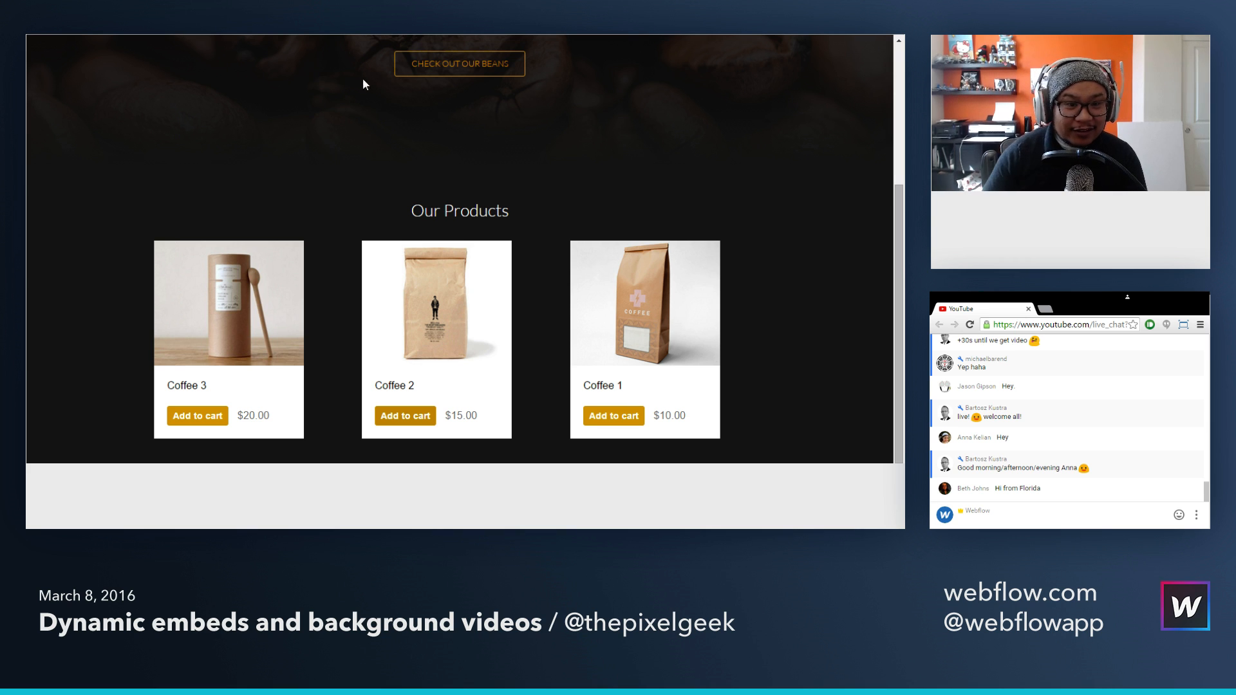
# Step: Review the hero area of the finished Grounded page as the reference for the new page
pyautogui.hotkey('ctrl', 'Tab')
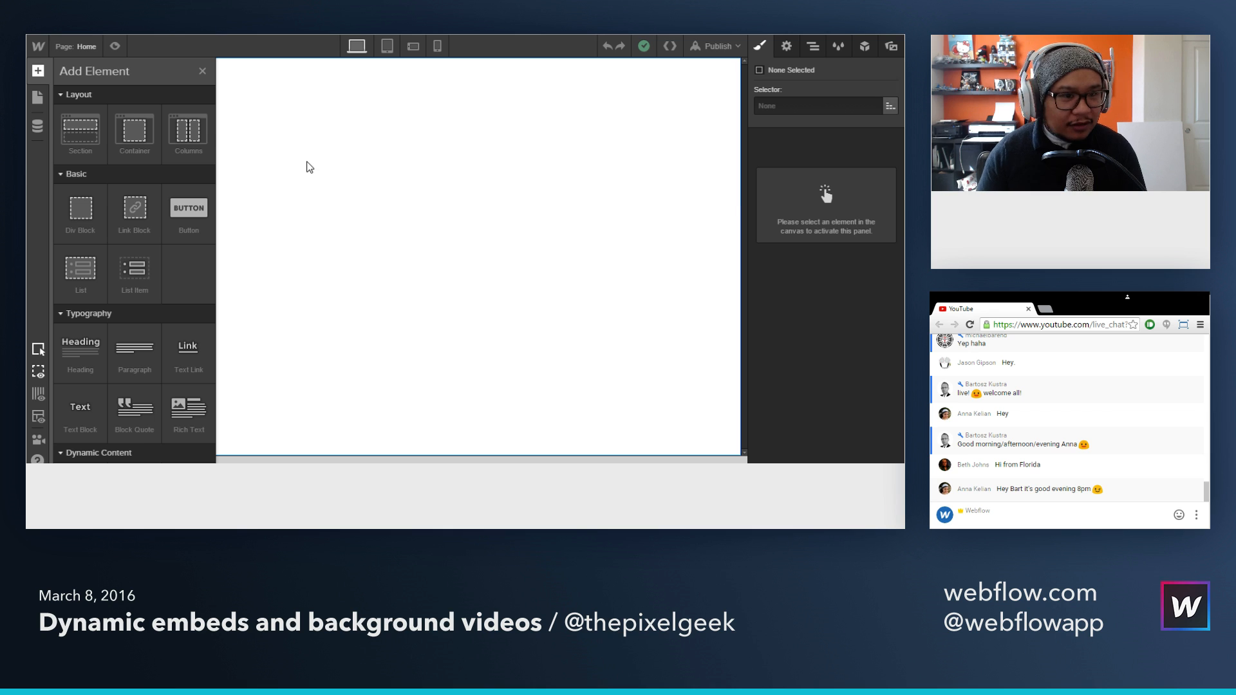
pyautogui.hotkey('ctrl', 'Tab')
pyautogui.scroll(4, 258, 169)
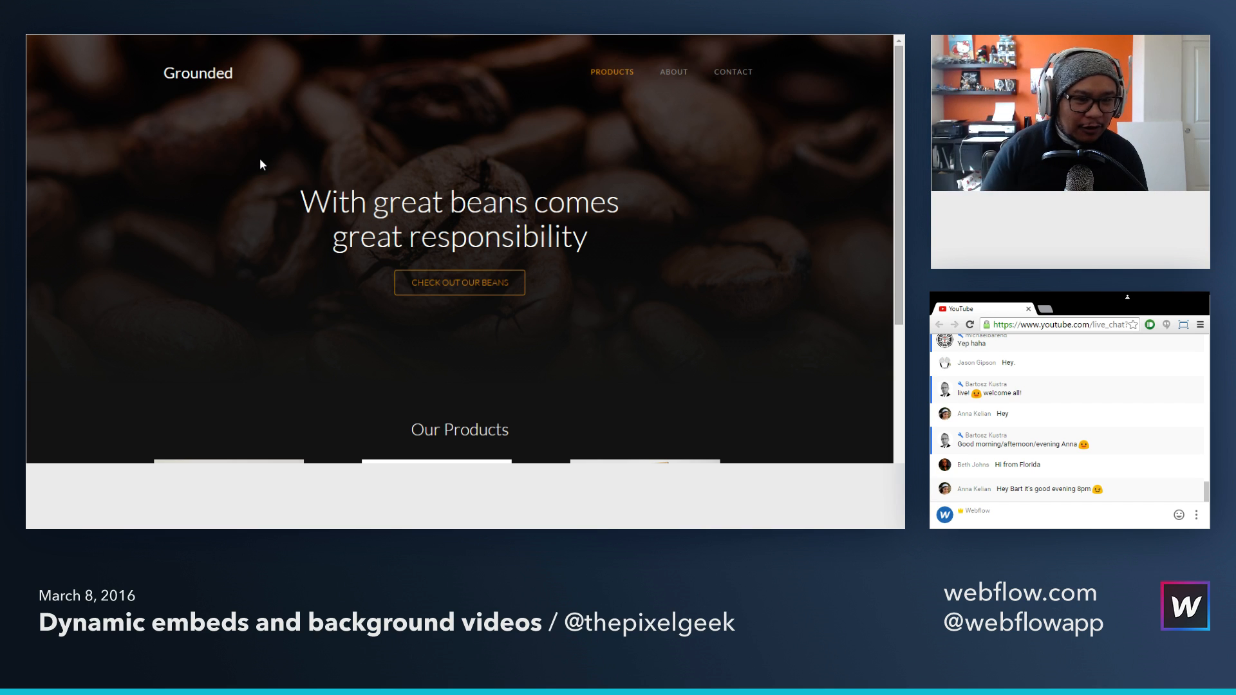
# Step: Switch back to the Webflow Designer, add a Section to the blank Home page and give it a new class named Hero
pyautogui.hotkey('ctrl', 'Tab')
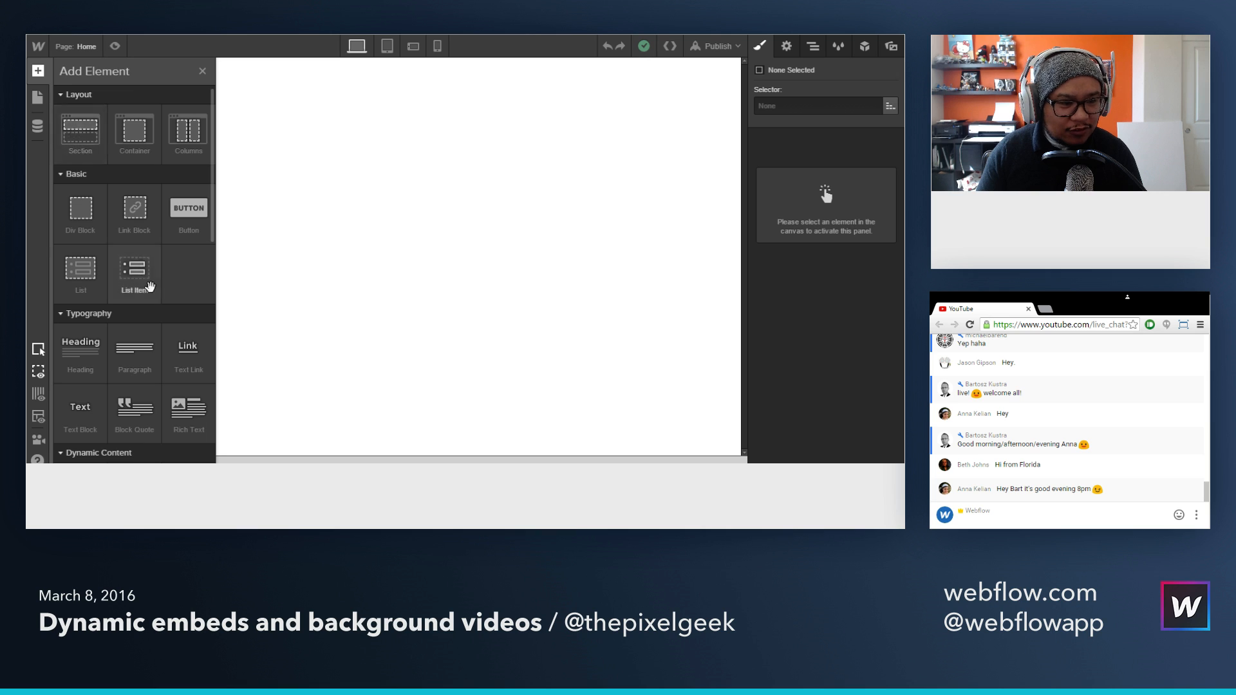
pyautogui.scroll(-2, 151, 287)
pyautogui.scroll(2, 150, 287)
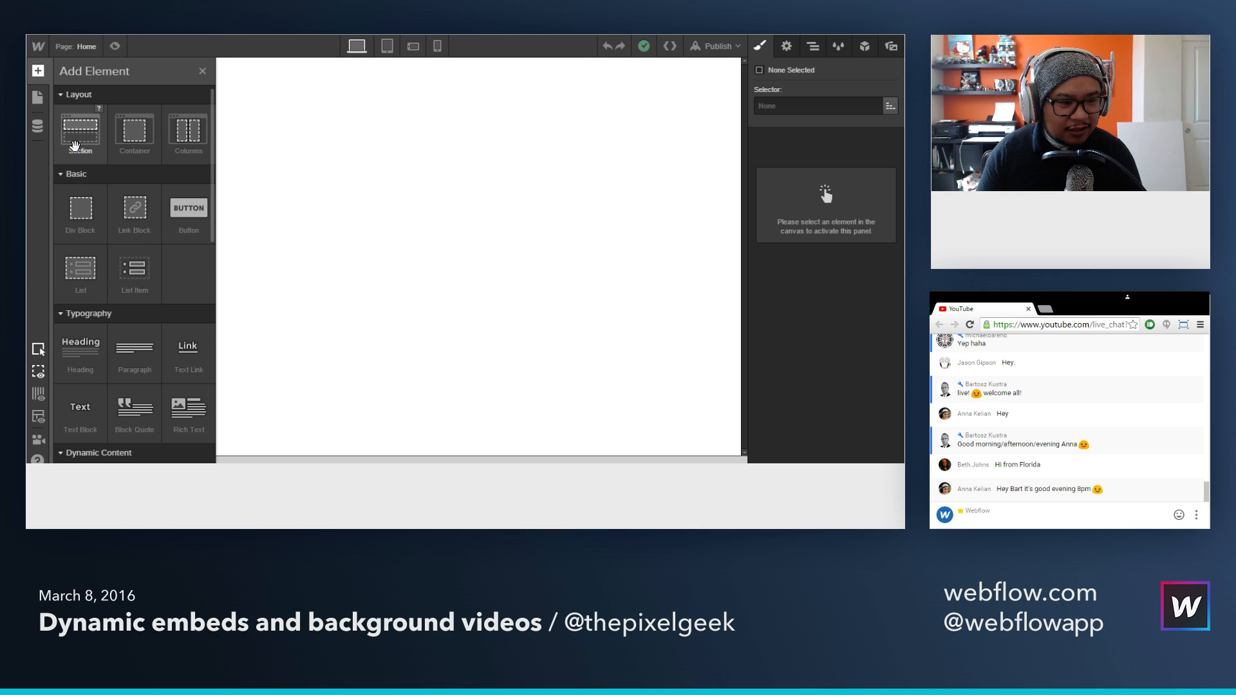
pyautogui.moveTo(74, 145); pyautogui.dragTo(380, 156)
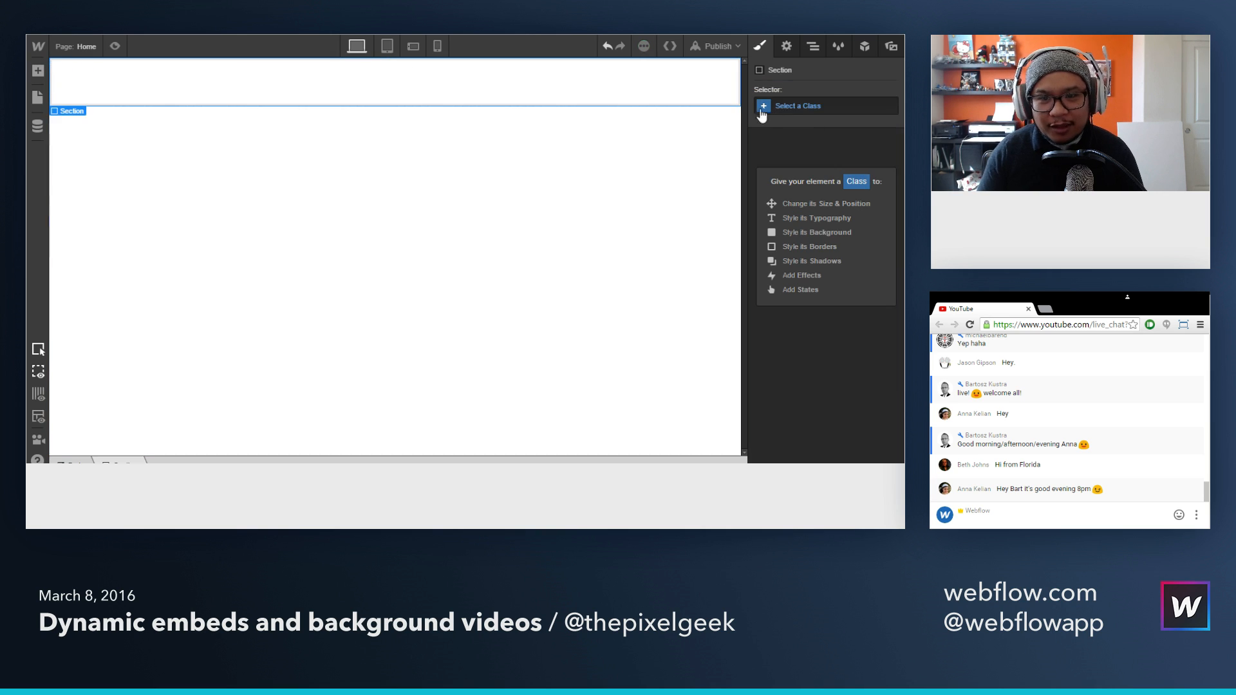
pyautogui.click(801, 105)
pyautogui.write('Hero')
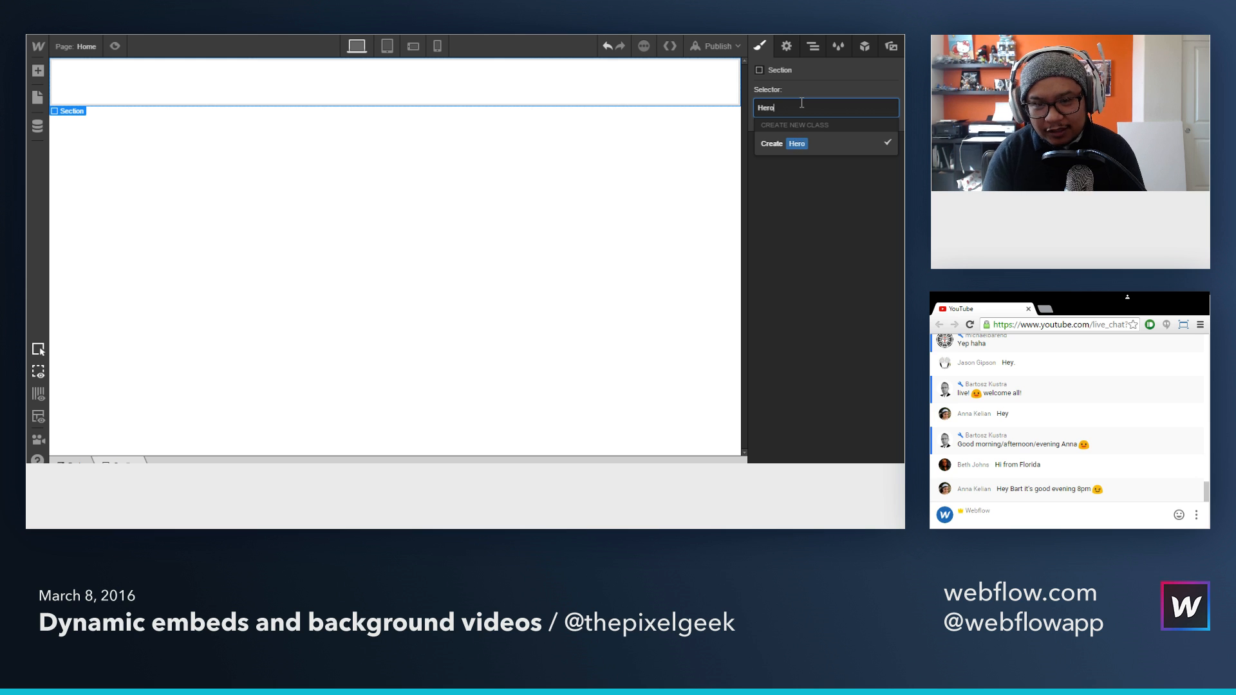
pyautogui.press('Return')
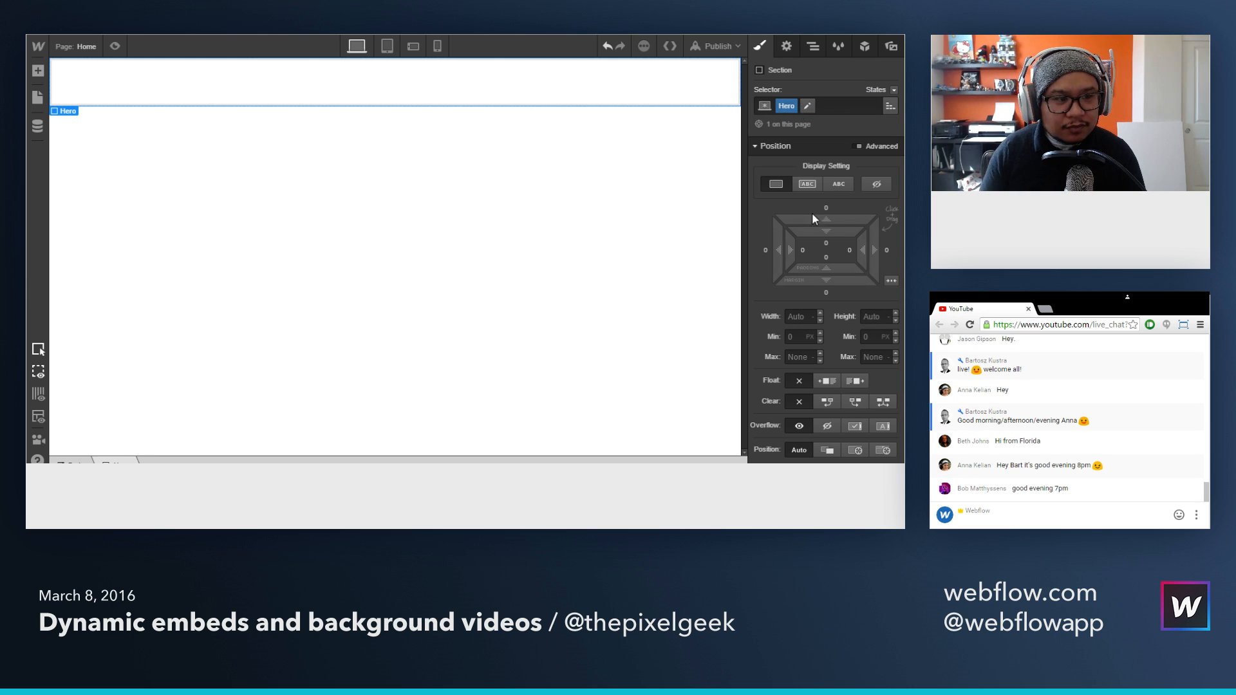
# Step: Set the Hero section's height to 550 px
pyautogui.click(873, 315)
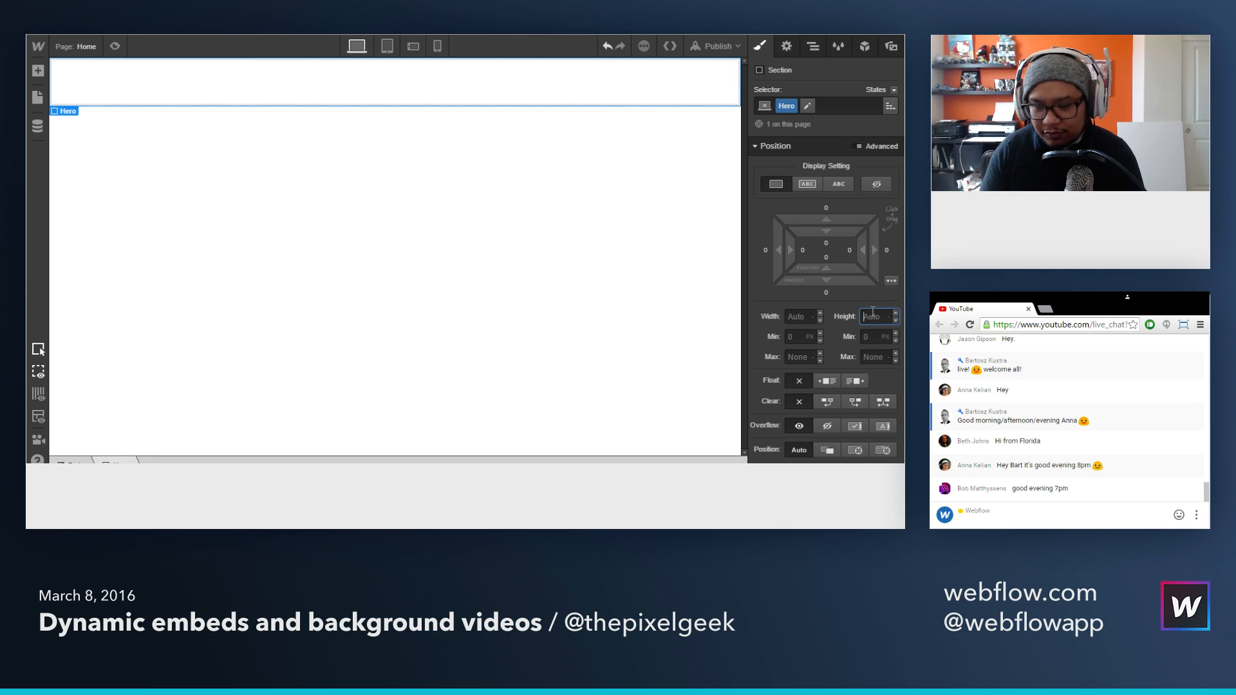
pyautogui.write('50')
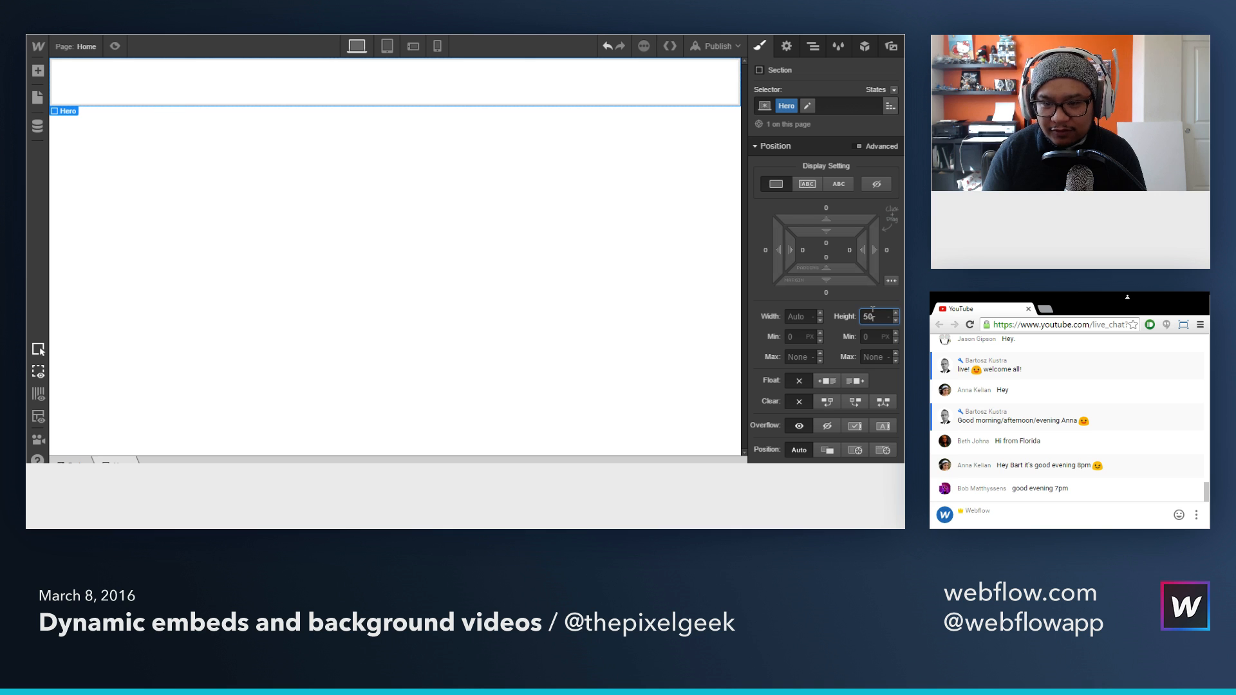
pyautogui.write('0')
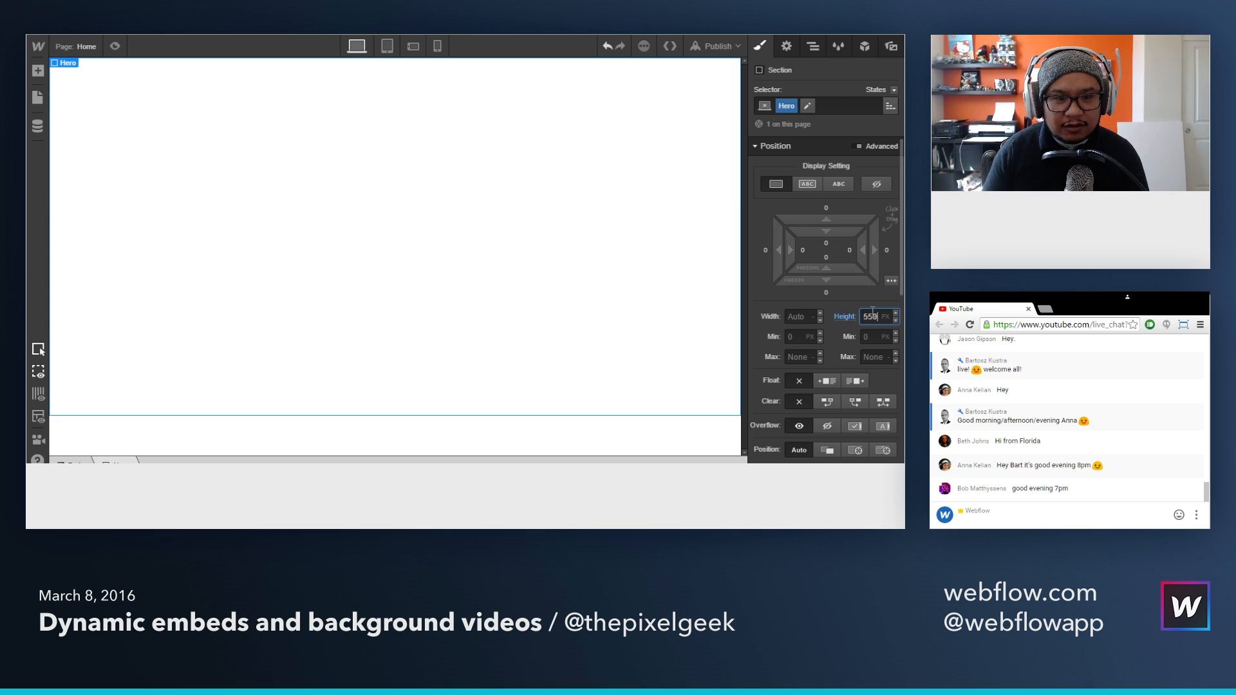
# Step: Add a background image to the Hero section and upload the 1920 x 952 coffee beans picture for it
pyautogui.scroll(-5, 825, 304)
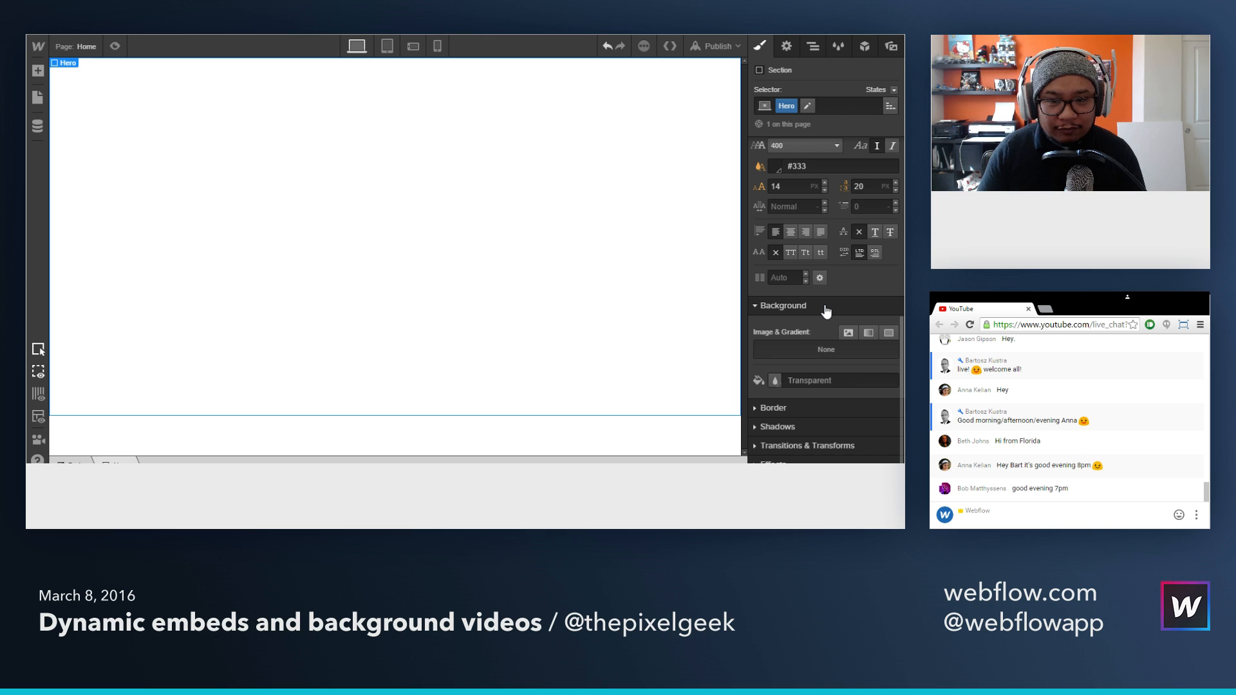
pyautogui.click(850, 332)
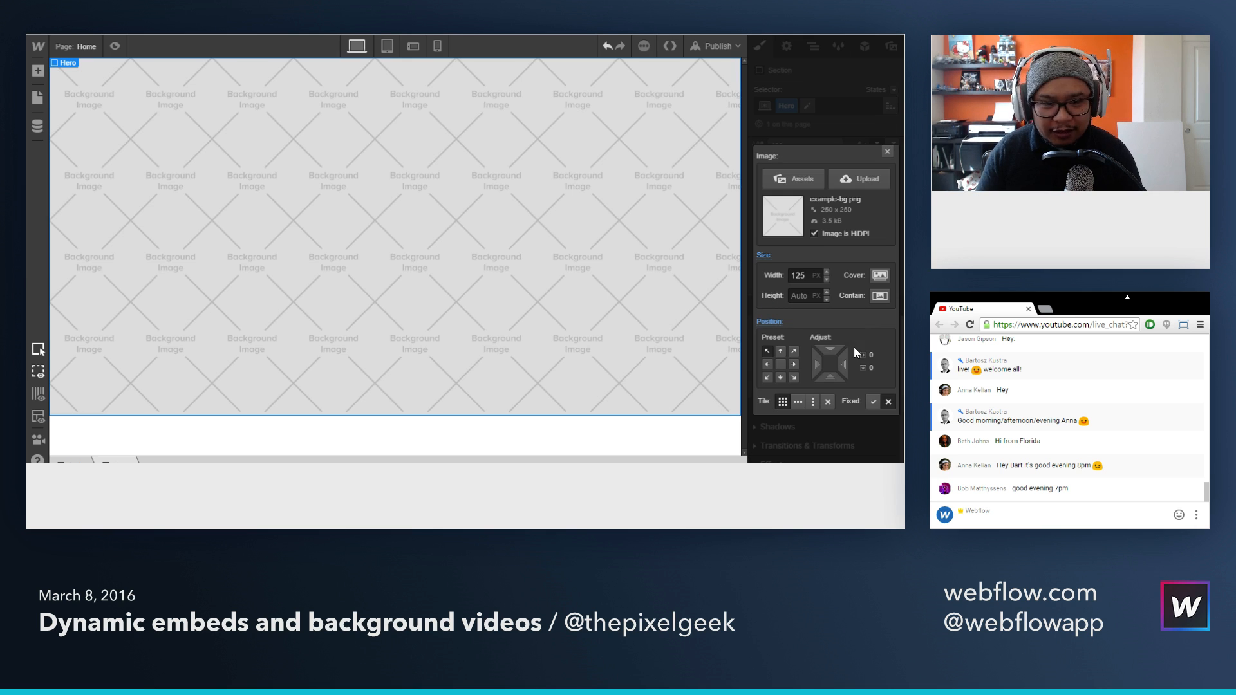
pyautogui.click(856, 181)
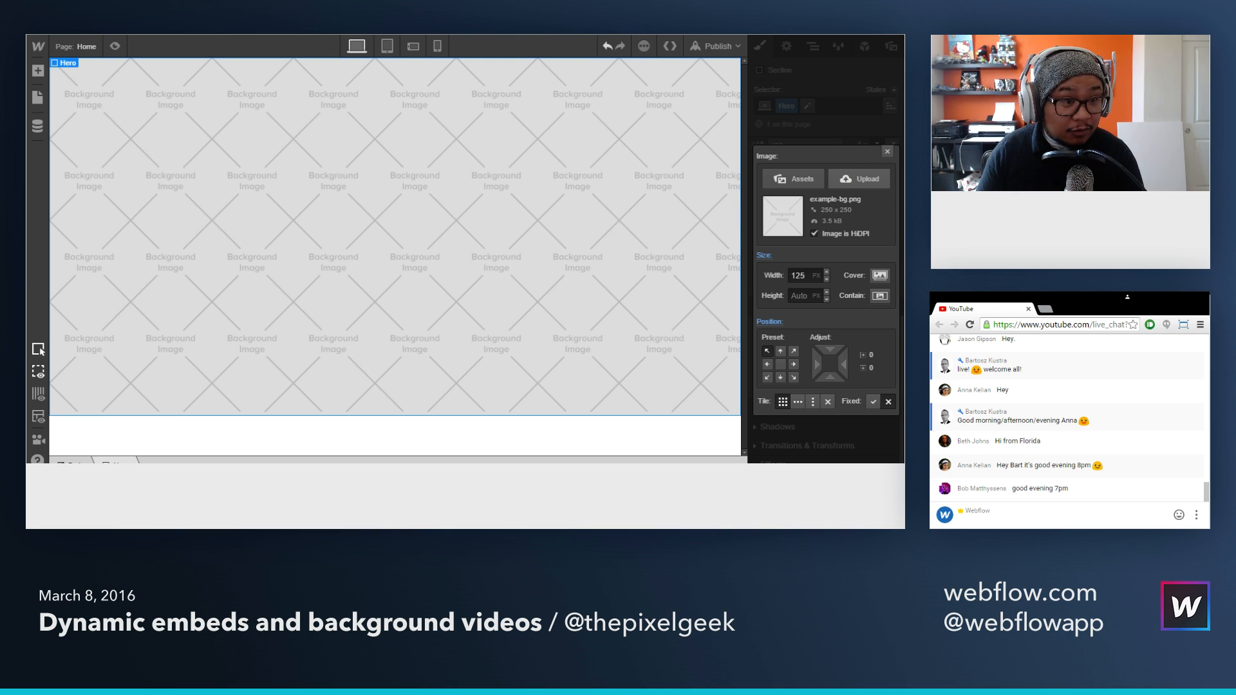
pyautogui.doubleClick(173, 95)
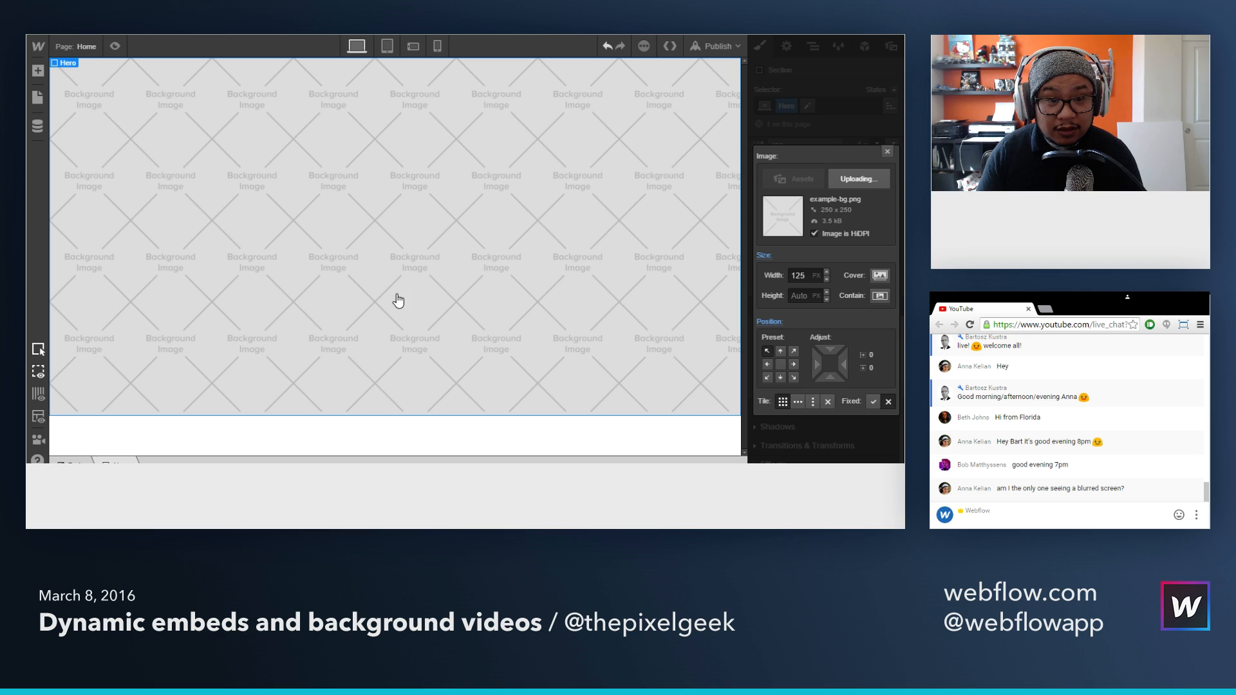
# Step: Size the Hero background image to Cover, position it at 50% / 50% and turn off its tiling
pyautogui.click(880, 276)
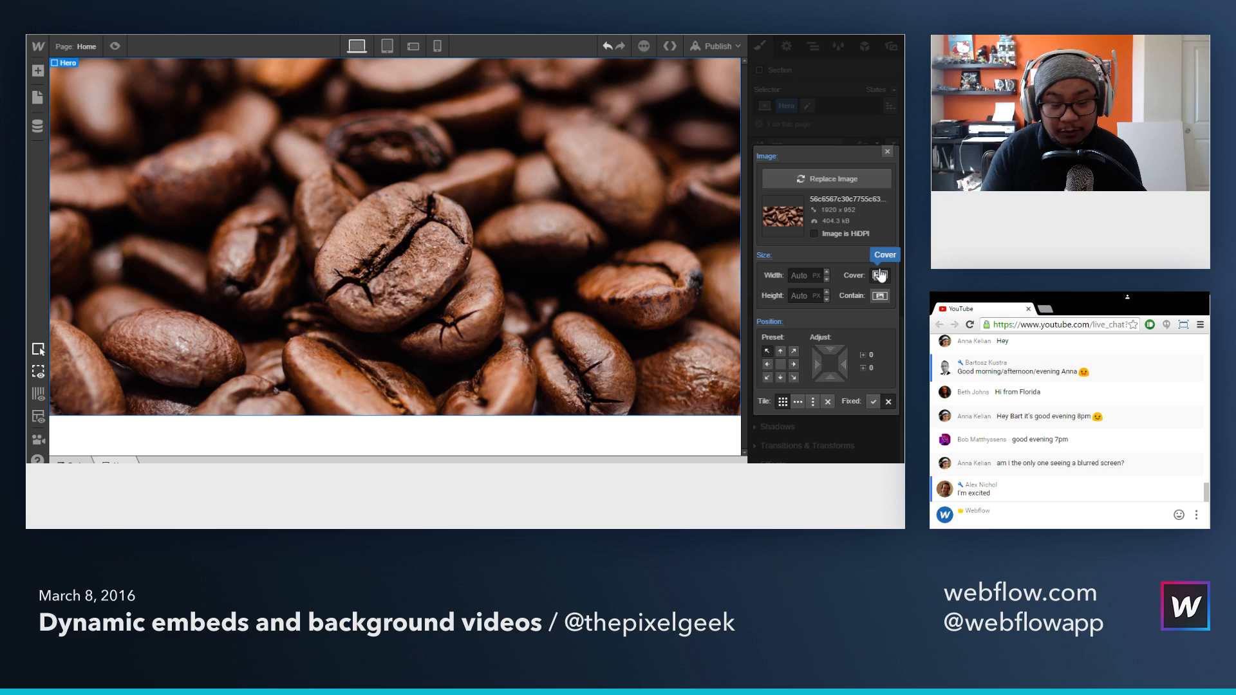
pyautogui.click(780, 364)
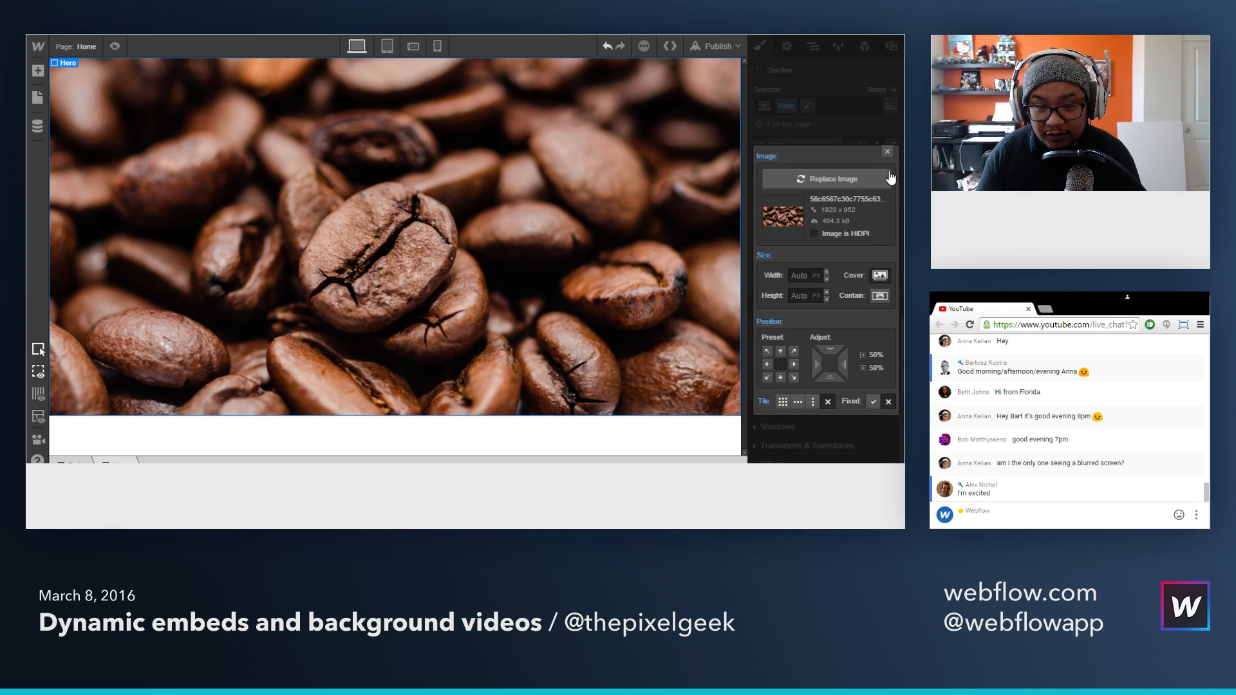
pyautogui.click(886, 152)
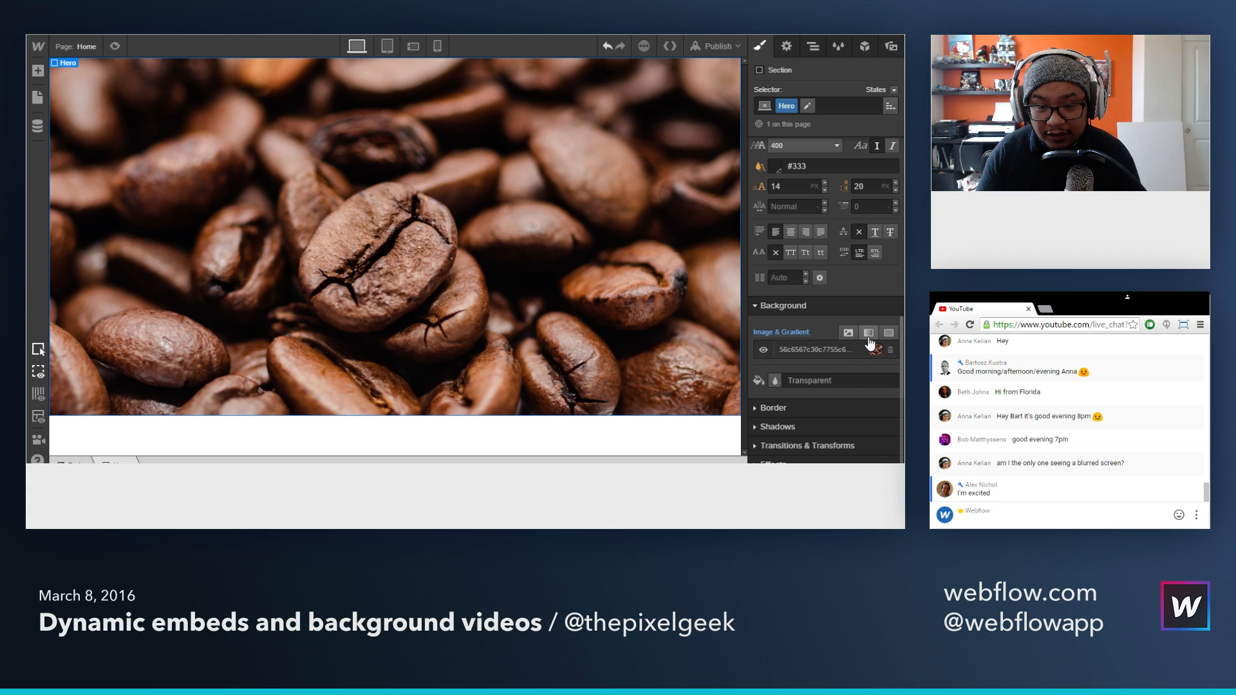
# Step: Add a linear gradient over the Hero background image and change its white stop to a semi-transparent black
pyautogui.click(869, 332)
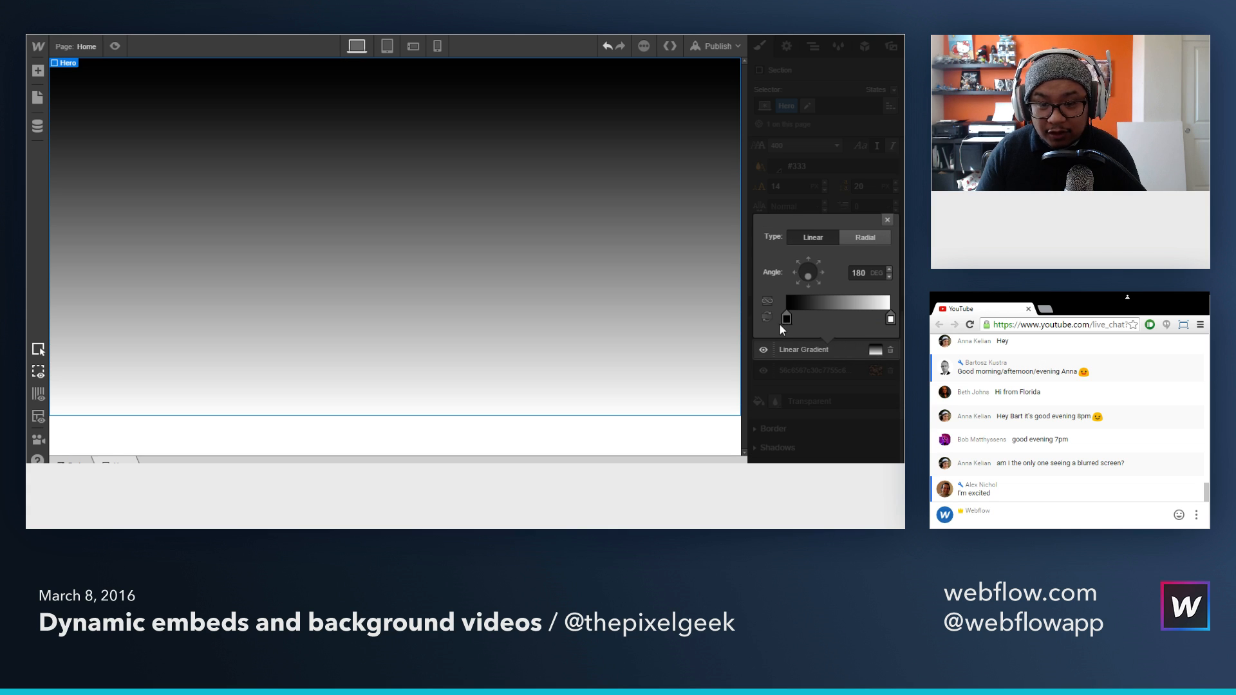
pyautogui.click(890, 318)
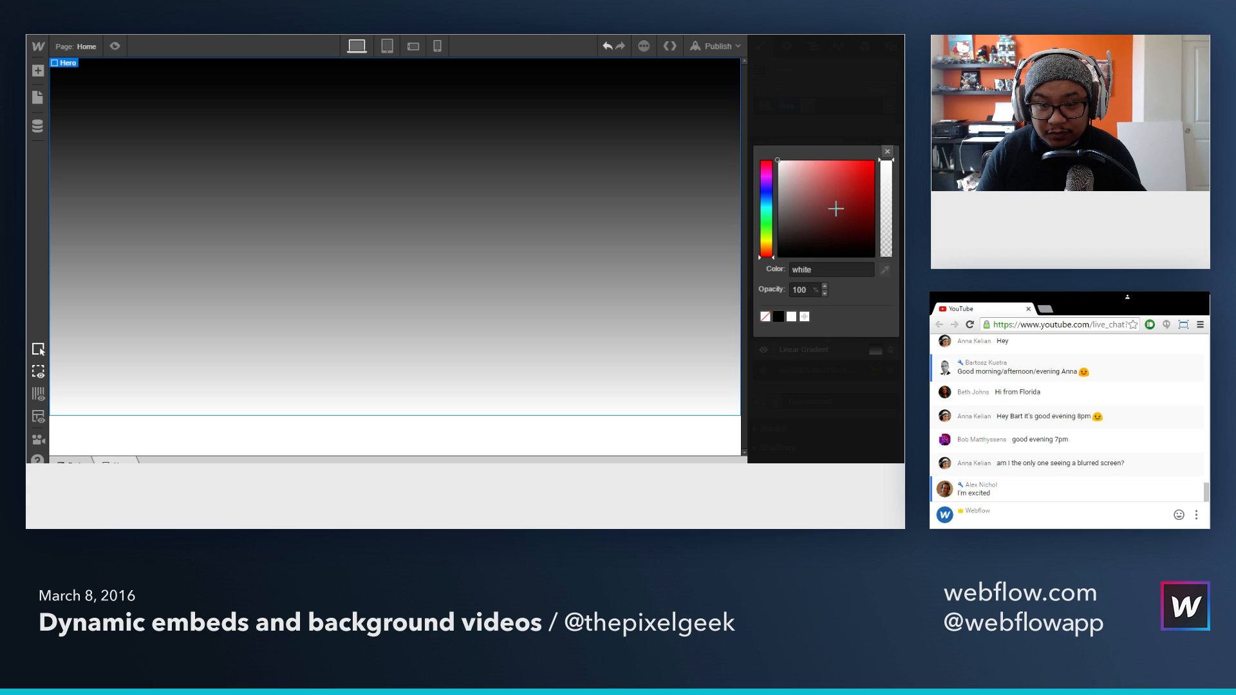
pyautogui.moveTo(836, 208); pyautogui.dragTo(743, 287)
pyautogui.click(886, 186)
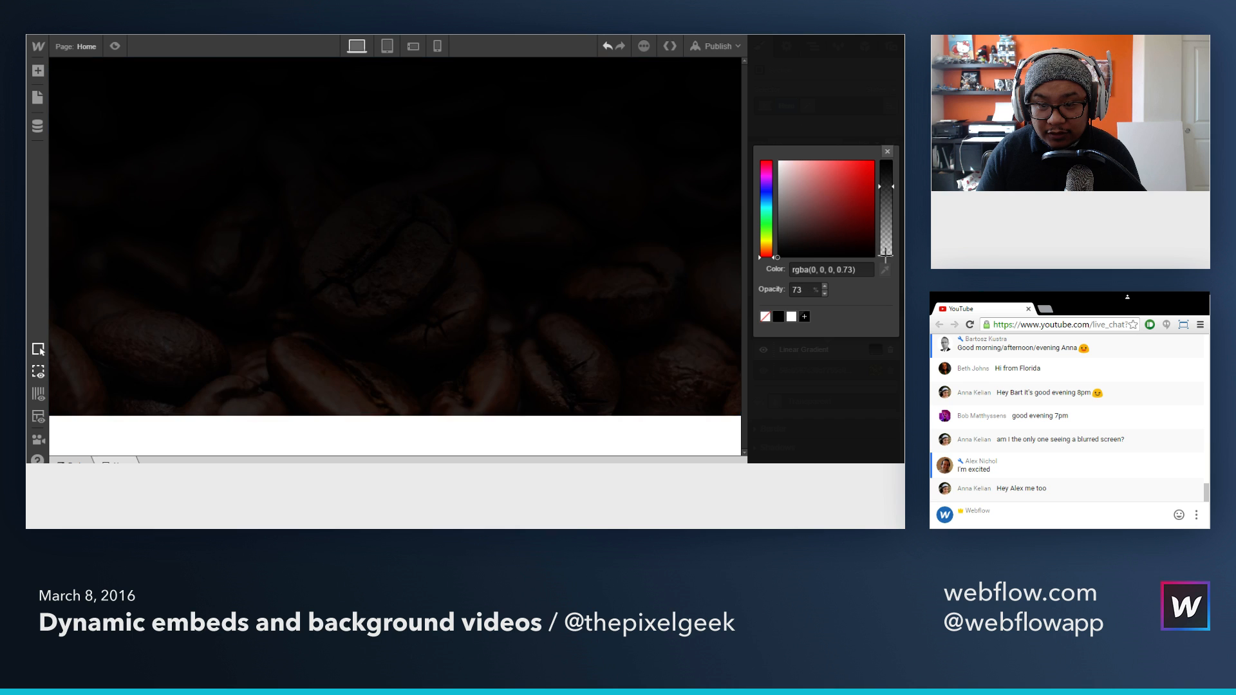
pyautogui.moveTo(885, 255); pyautogui.dragTo(886, 227)
pyautogui.click(888, 152)
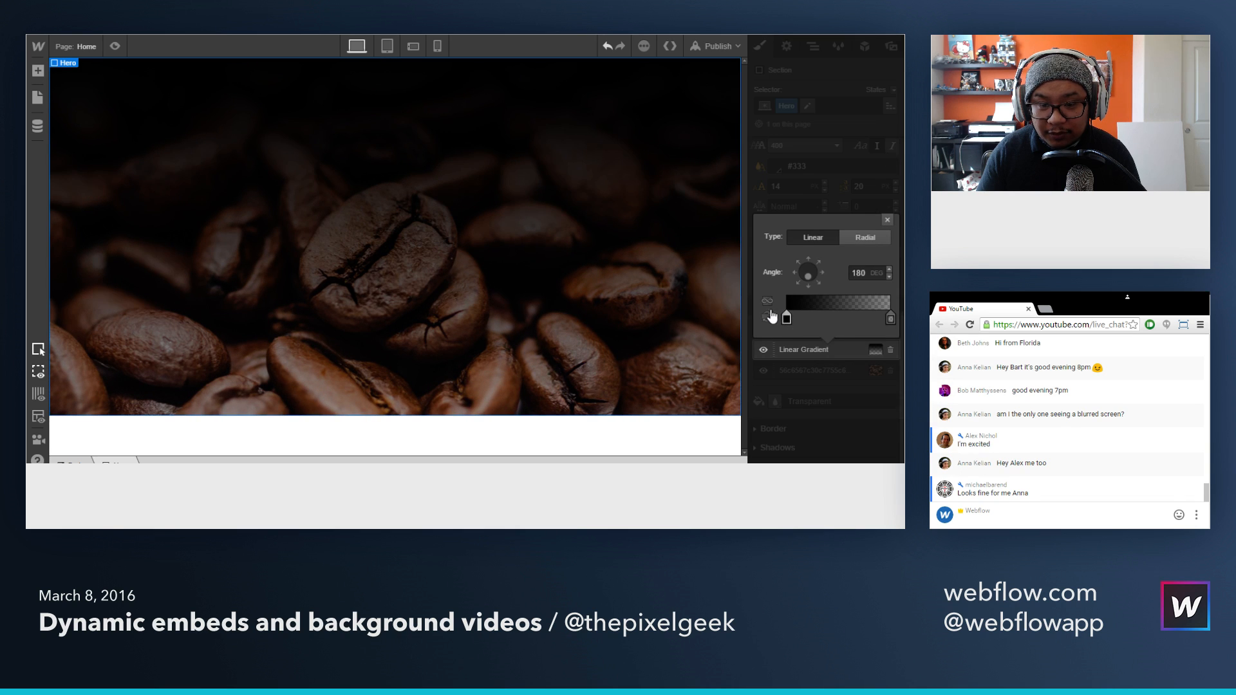
# Step: Reverse the Hero gradient so it darkens downward, and raise the opacity of its semi-transparent black stop
pyautogui.click(769, 315)
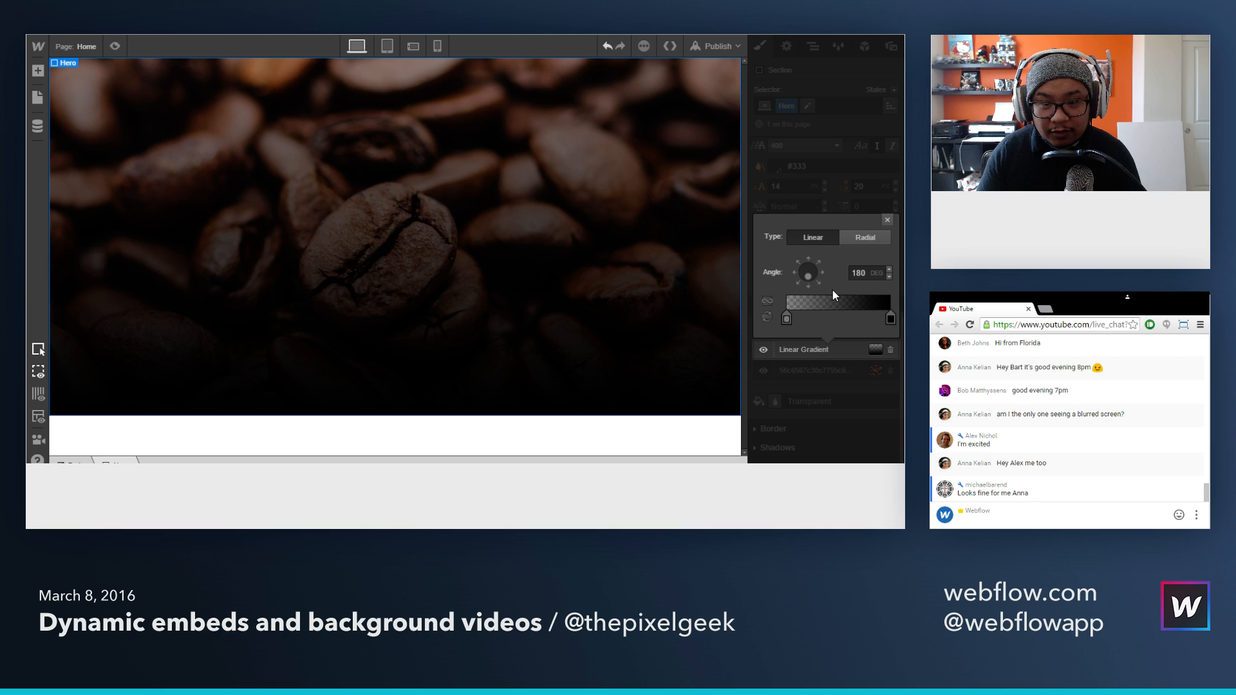
pyautogui.click(786, 318)
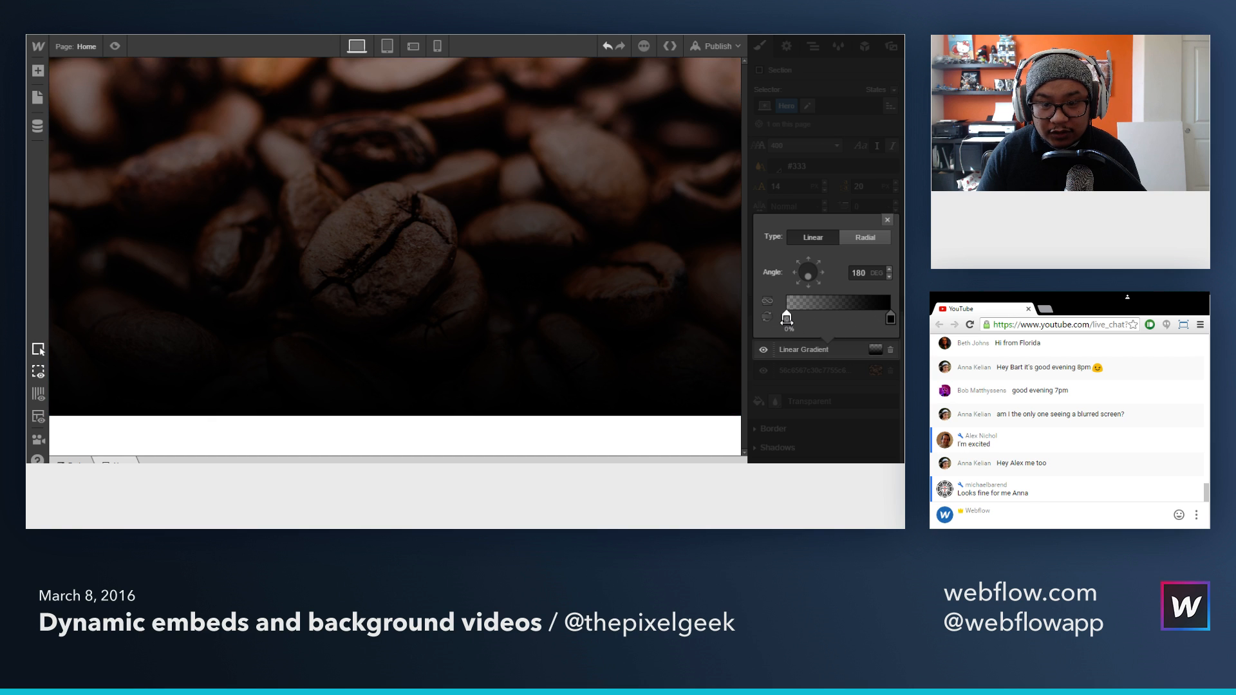
pyautogui.click(884, 203)
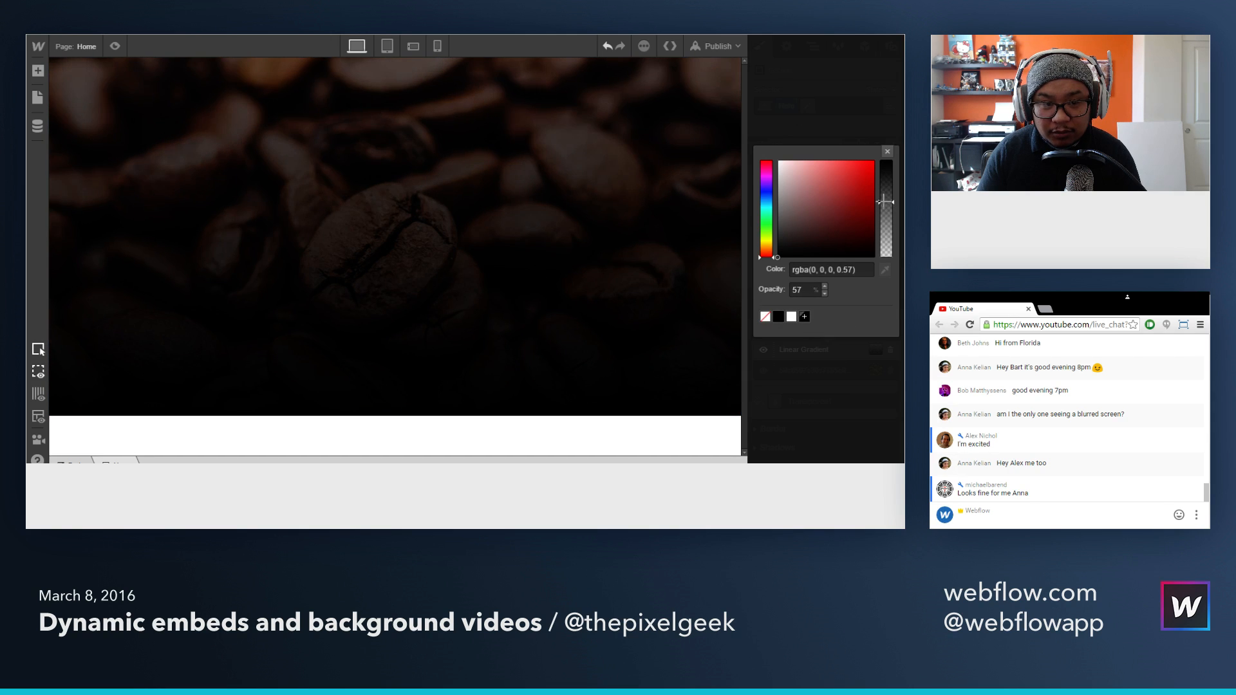
pyautogui.moveTo(884, 201); pyautogui.dragTo(884, 208)
pyautogui.click(888, 151)
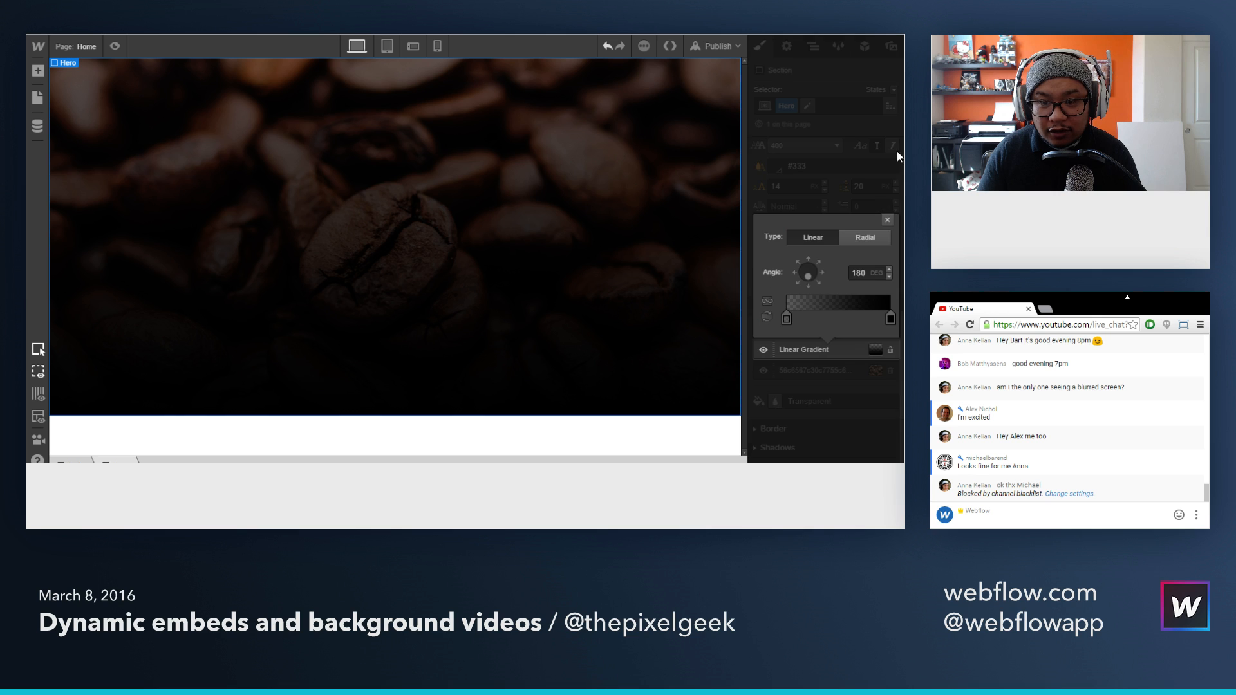
pyautogui.click(886, 220)
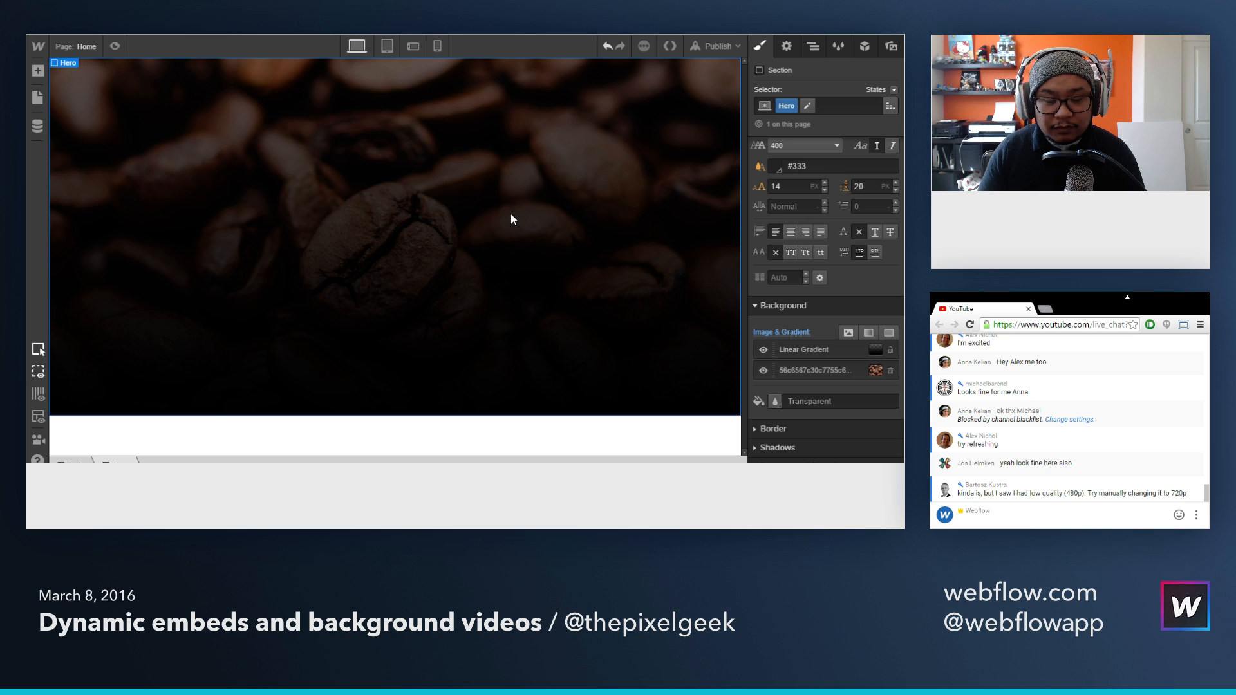
# Step: Add a Navbar element to the page body, above the Hero section
pyautogui.press('a')
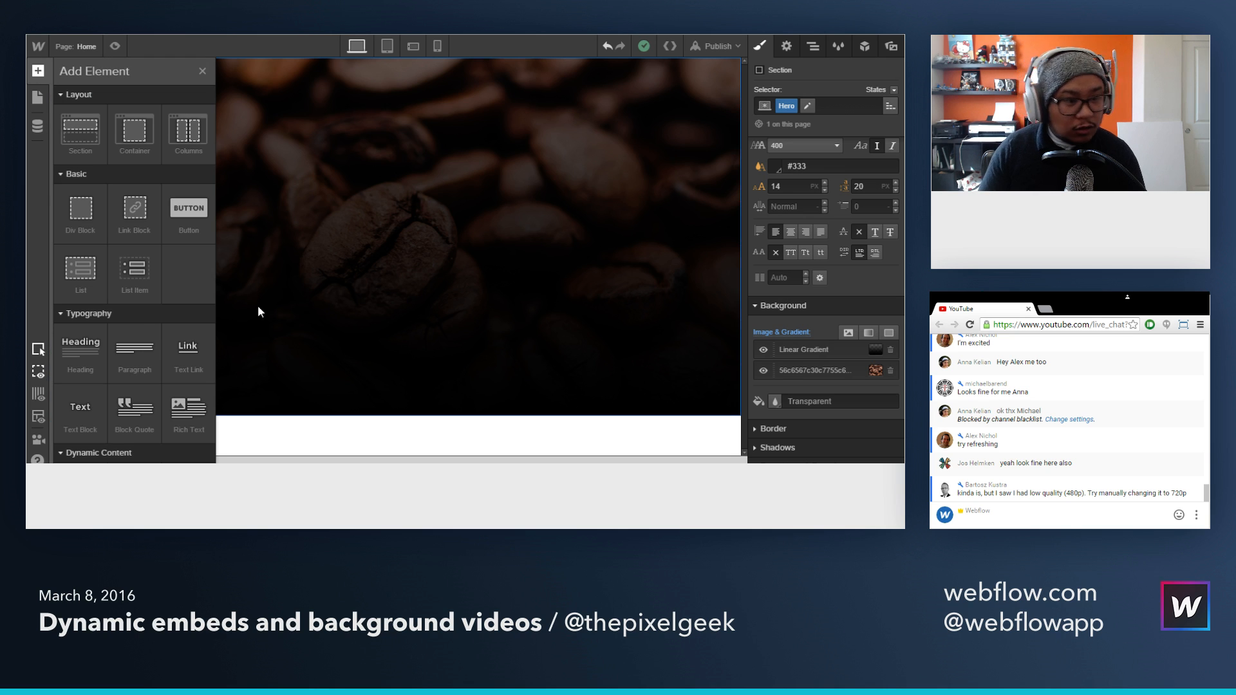
pyautogui.scroll(-2, 144, 325)
pyautogui.scroll(-7, 142, 330)
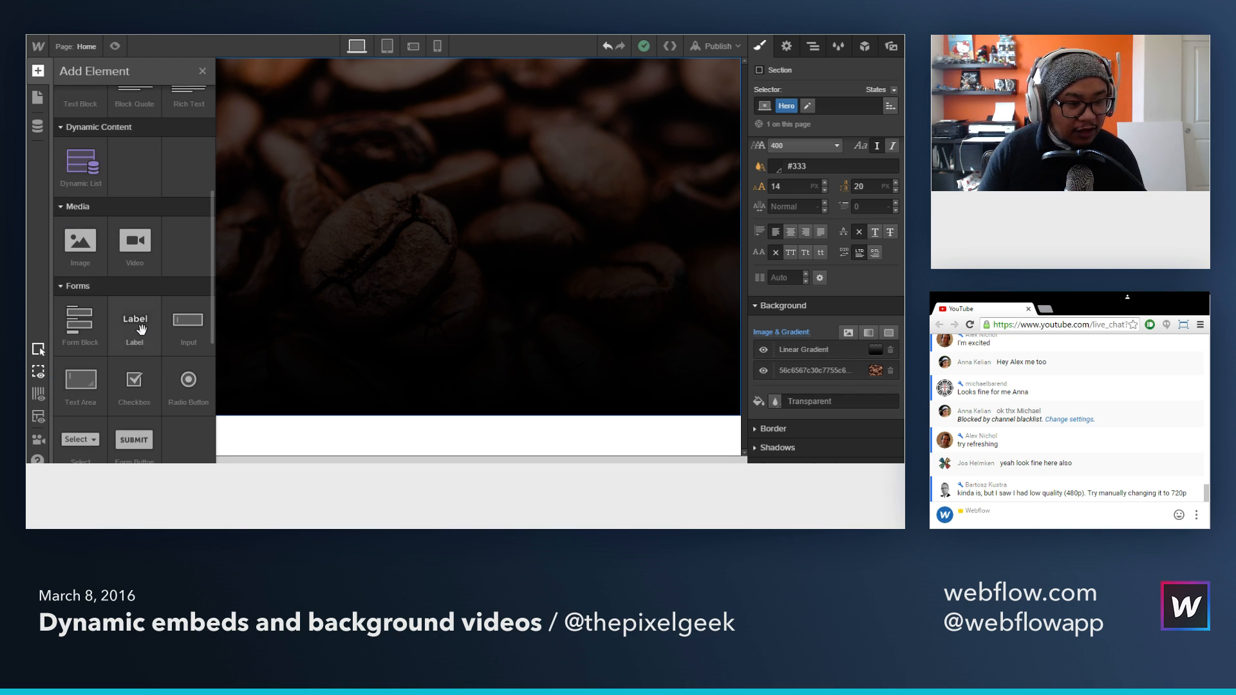
pyautogui.moveTo(138, 269); pyautogui.dragTo(810, 101)
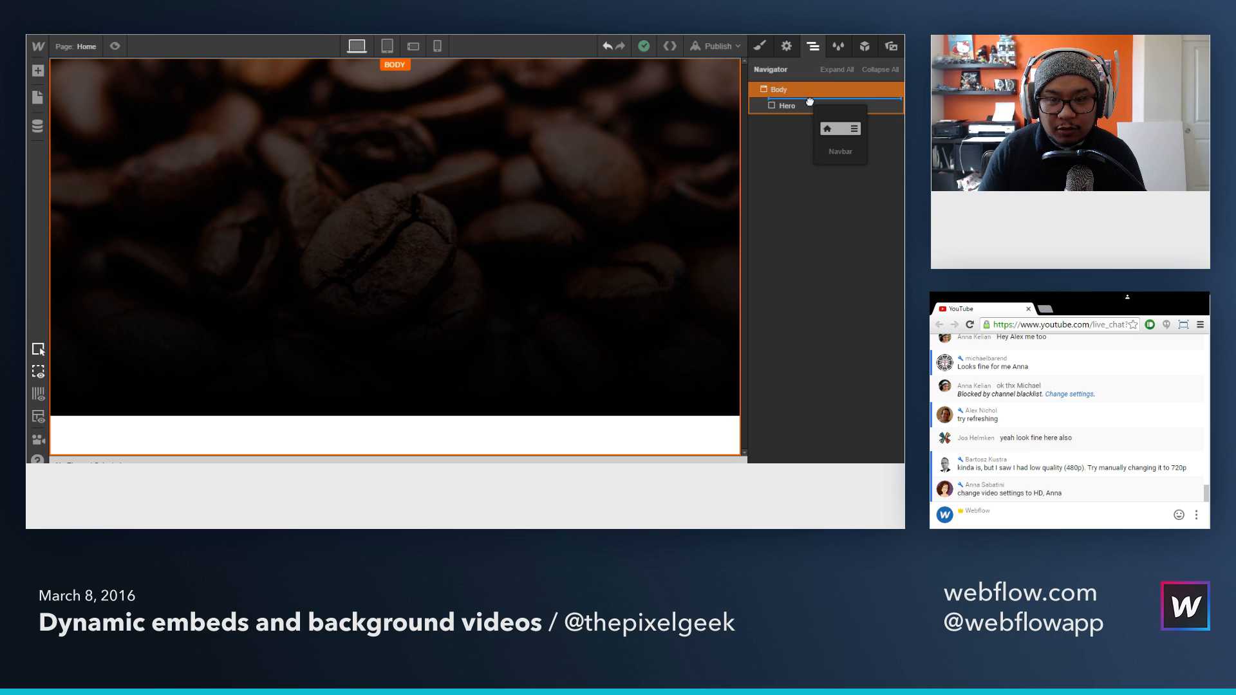
pyautogui.moveTo(810, 101); pyautogui.dragTo(811, 102)
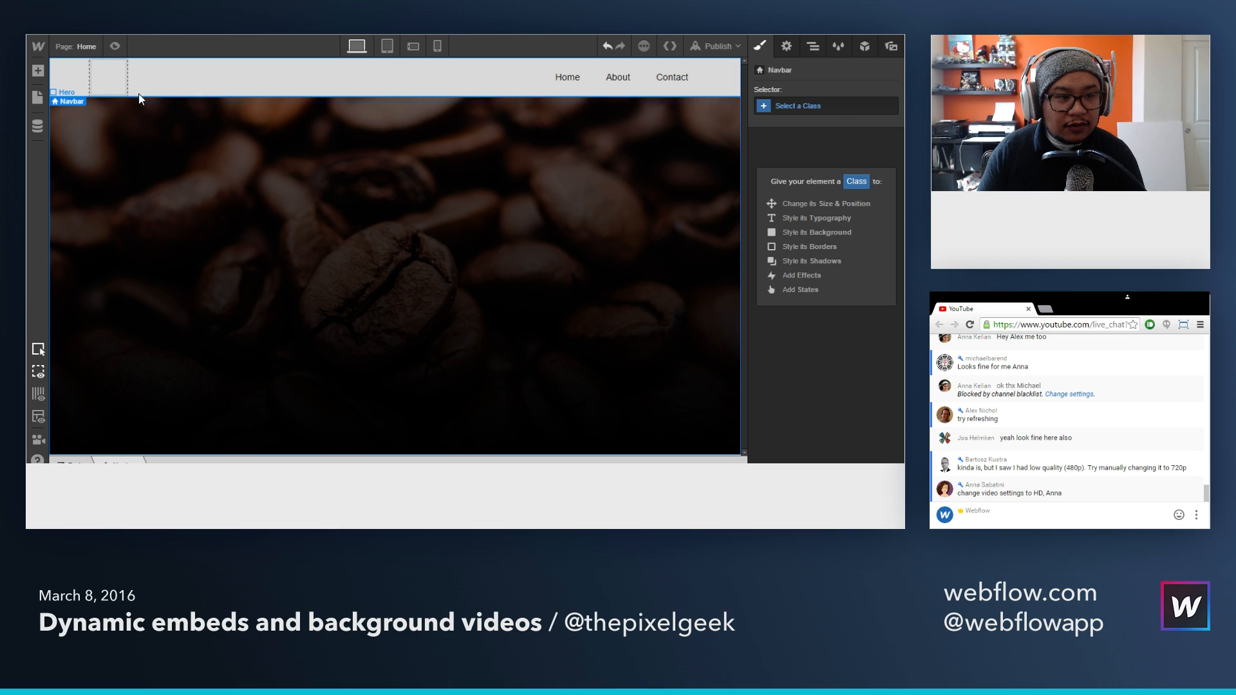
# Step: Give the new Navbar element the class "navbar"
pyautogui.click(814, 48)
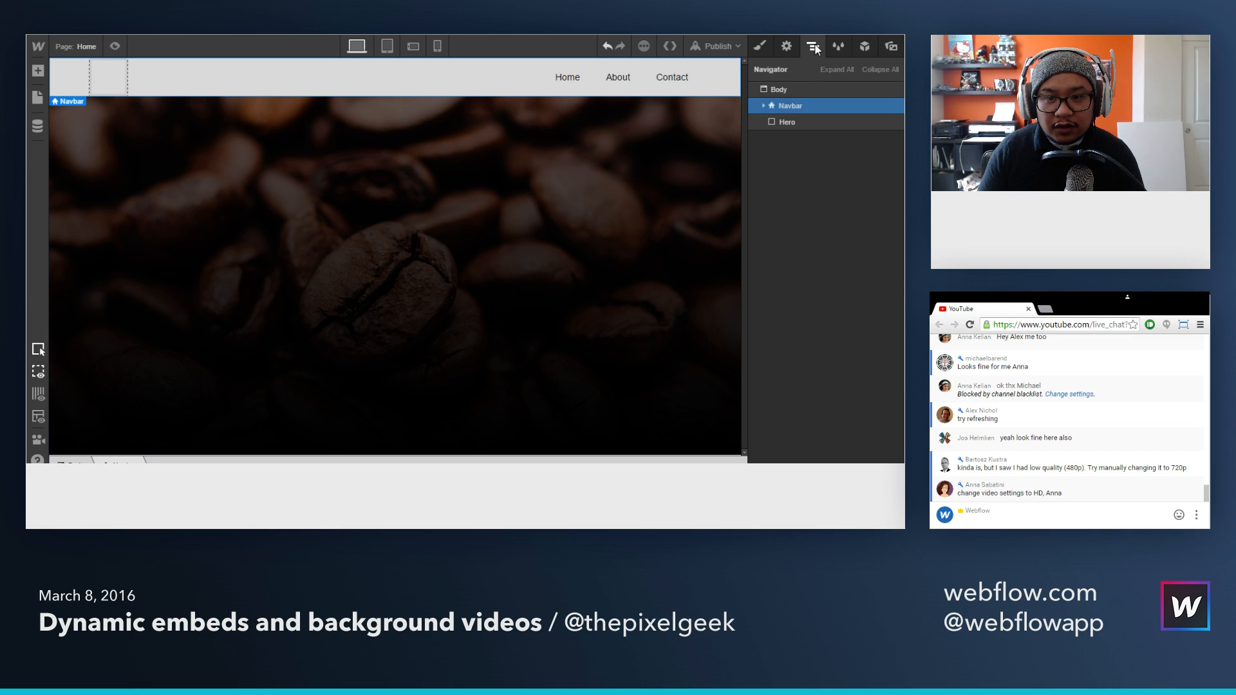
pyautogui.click(761, 45)
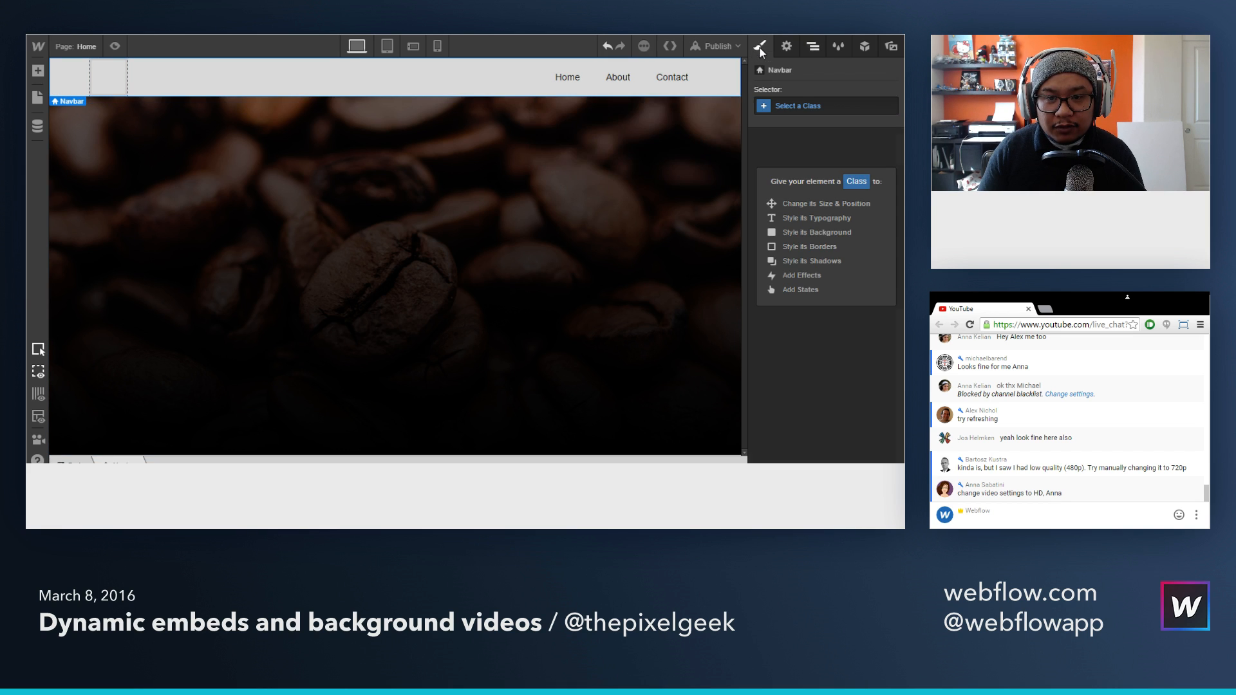
pyautogui.click(802, 106)
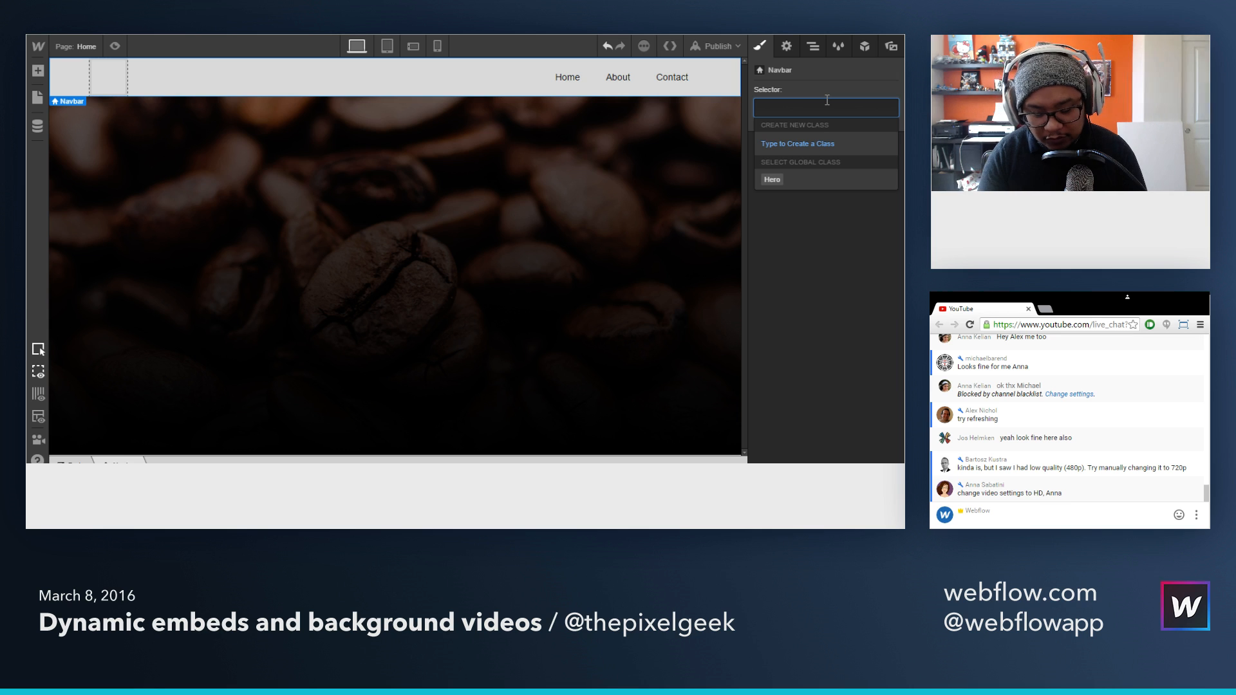
pyautogui.write('navbar')
pyautogui.press('Return')
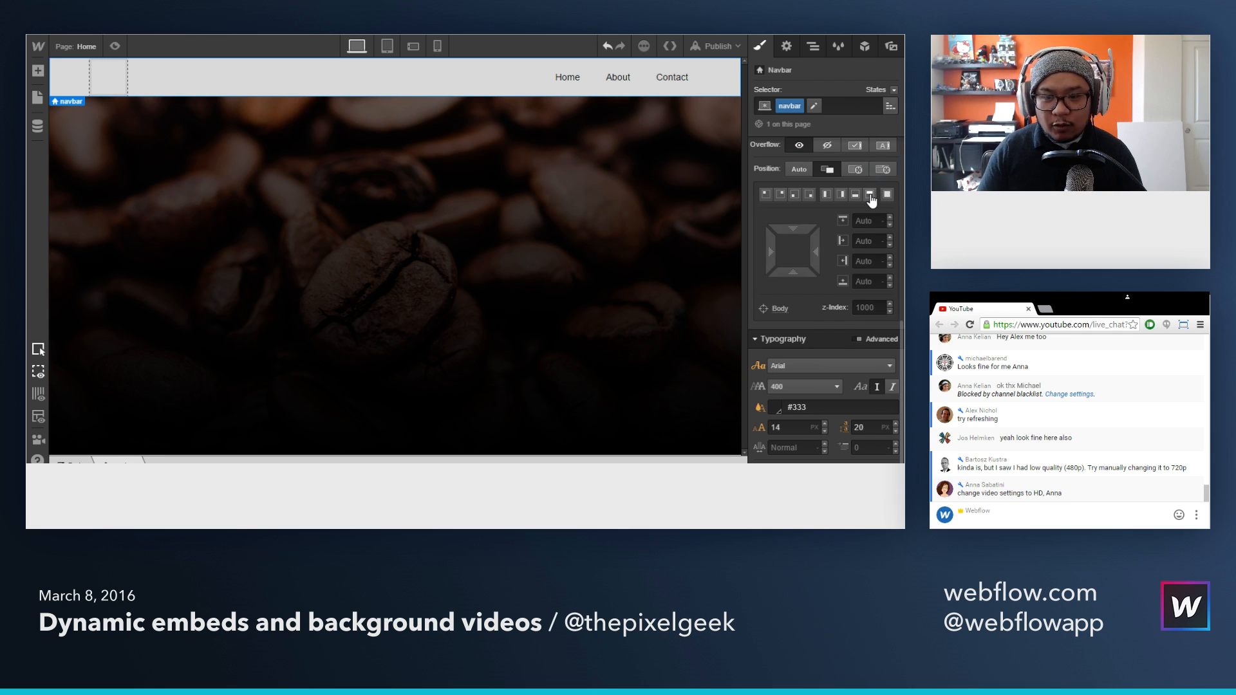
# Step: Check the finished Grounded reference page, and nest the navbar inside the Hero section
pyautogui.hotkey('ctrl', 'Tab')
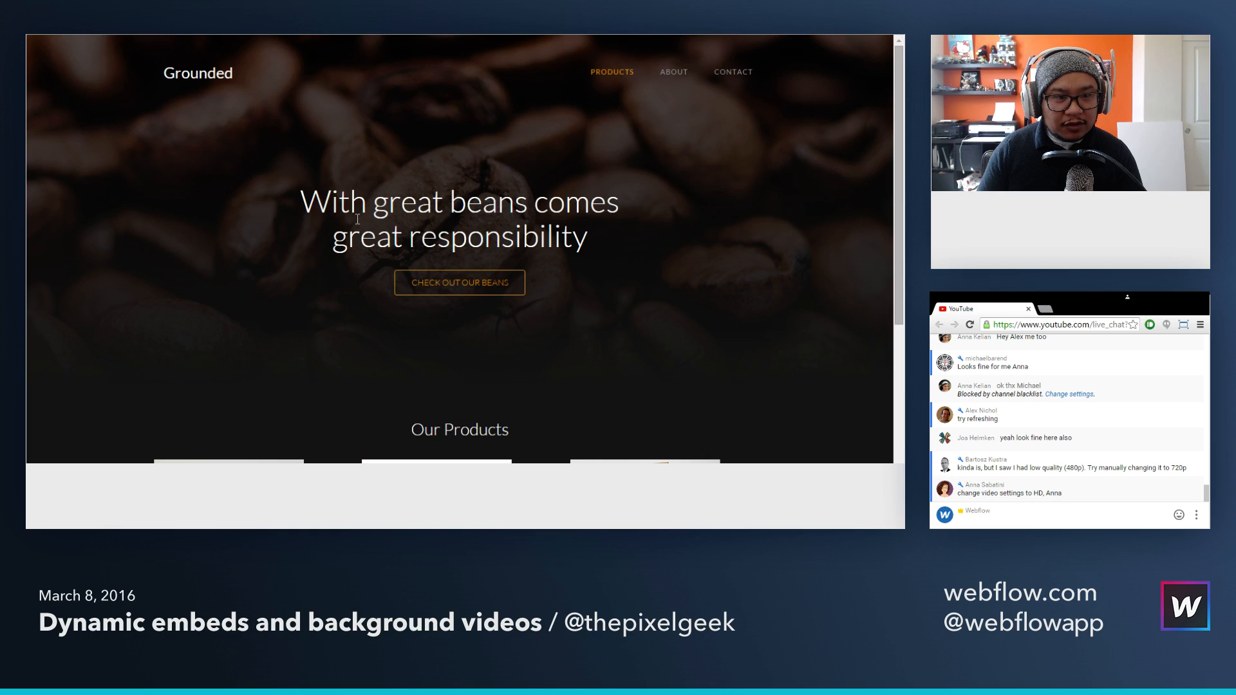
pyautogui.scroll(-4, 356, 219)
pyautogui.scroll(4, 354, 215)
pyautogui.hotkey('ctrl', 'shift', 'Tab')
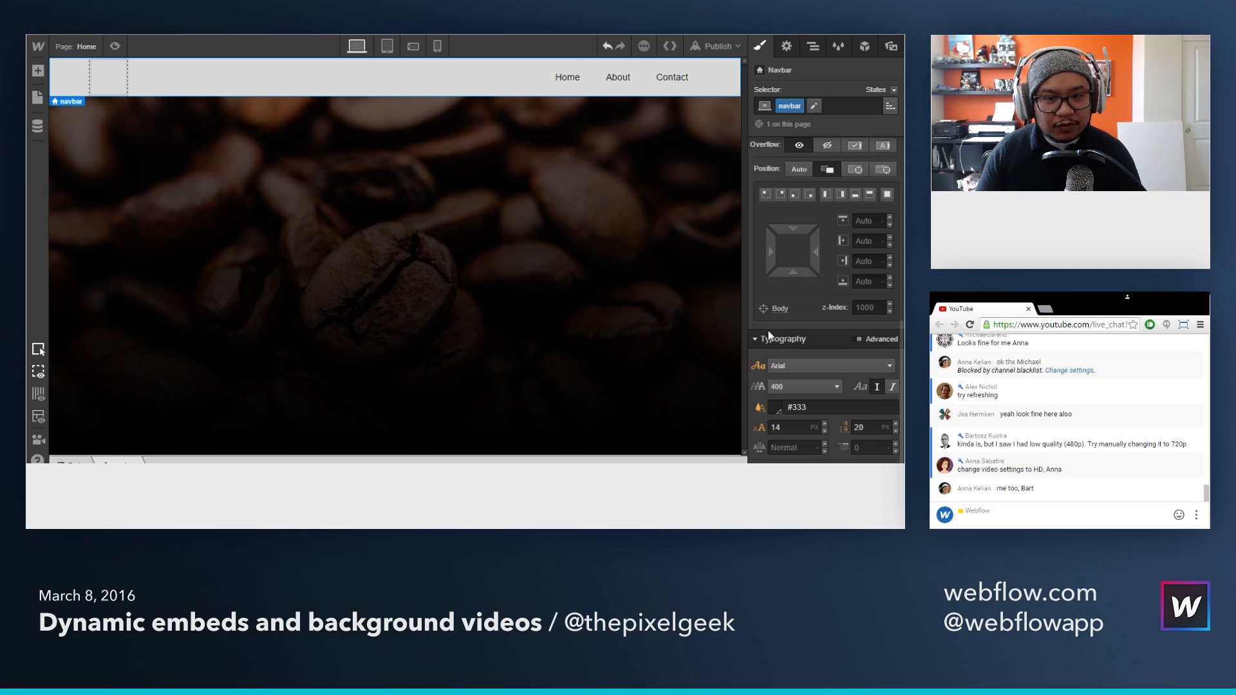
pyautogui.scroll(5, 774, 342)
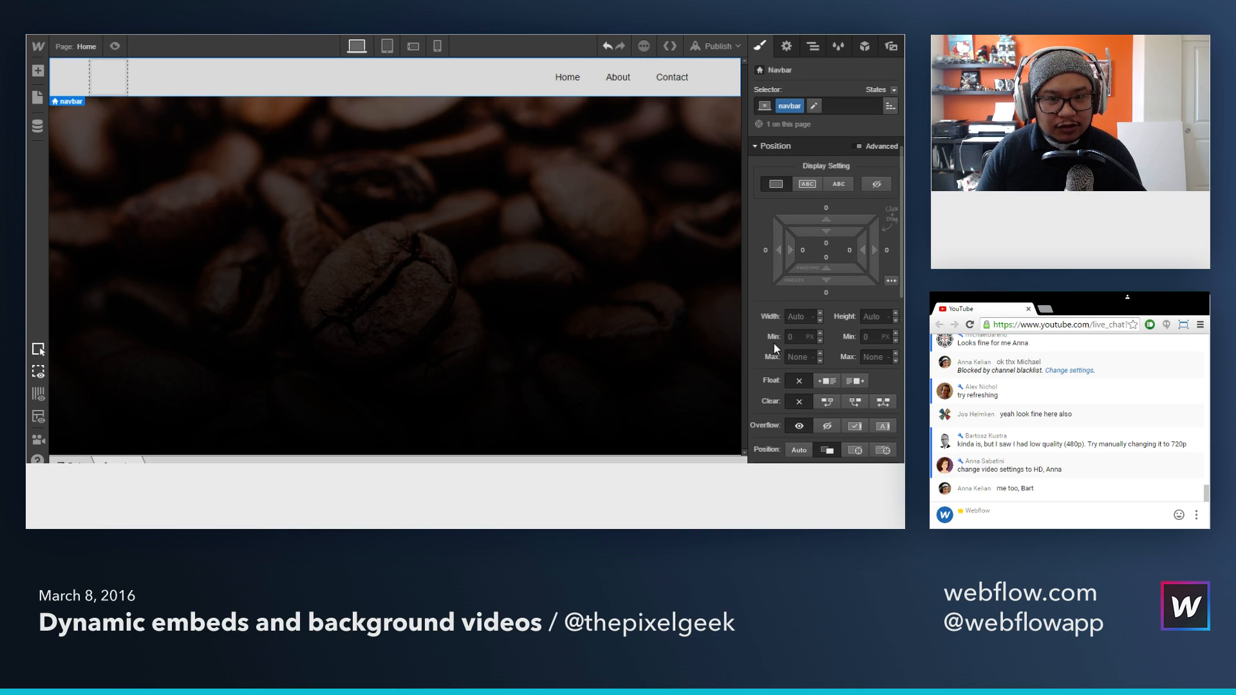
pyautogui.click(812, 48)
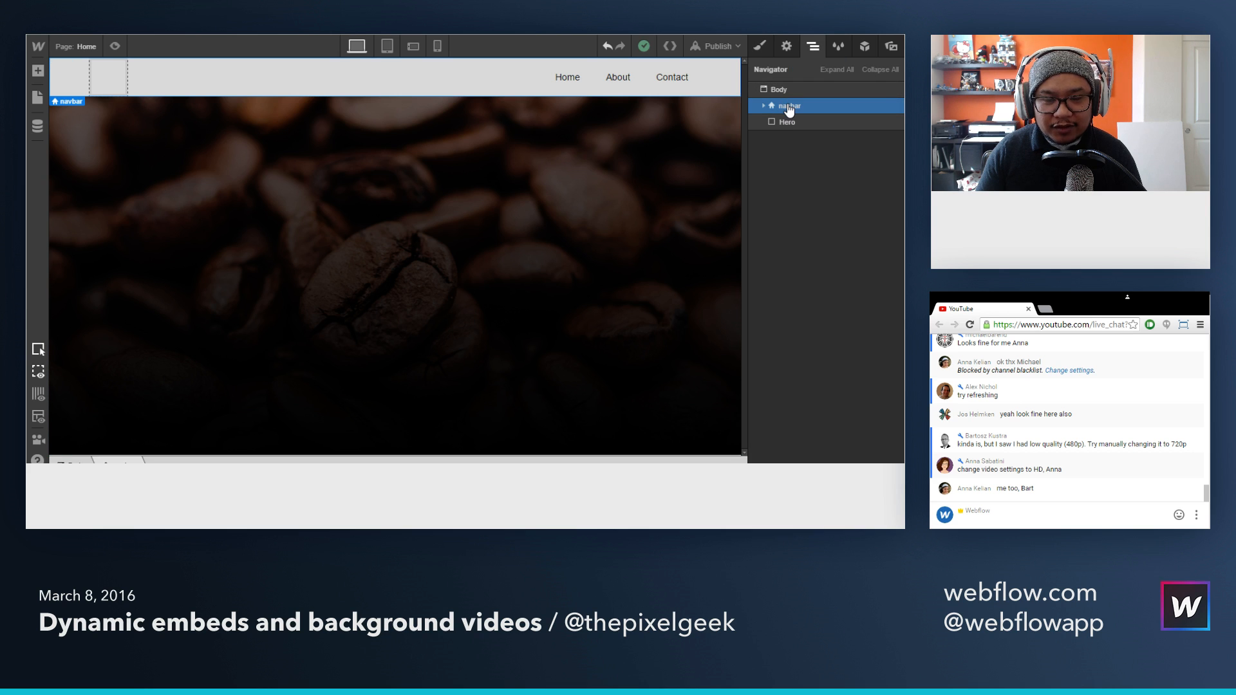
pyautogui.moveTo(790, 110); pyautogui.dragTo(795, 122)
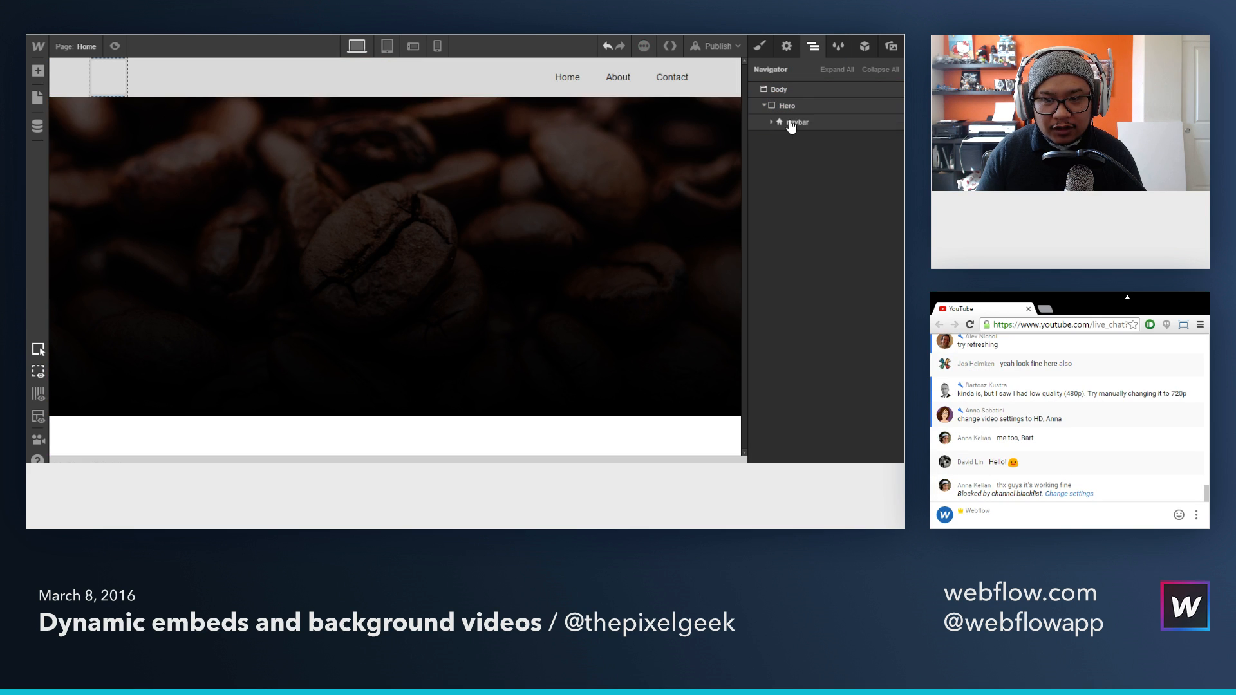
# Step: Make the navbar's background color transparent
pyautogui.click(760, 46)
pyautogui.scroll(-5, 797, 346)
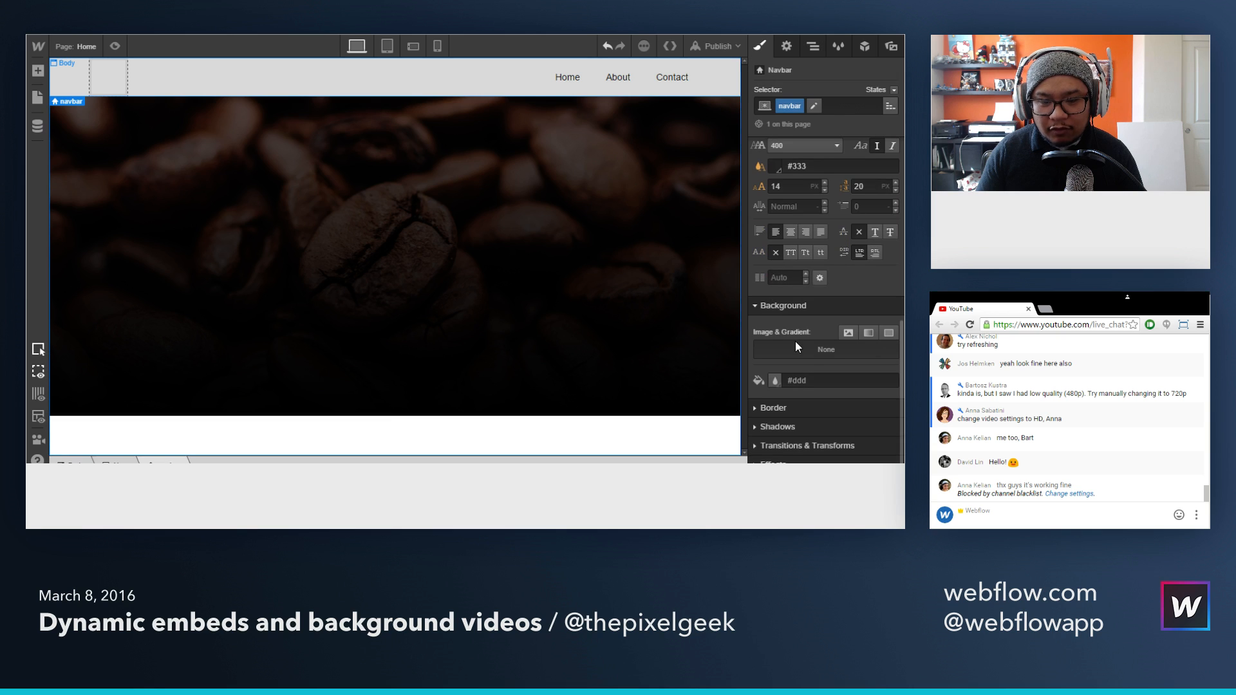
pyautogui.click(776, 381)
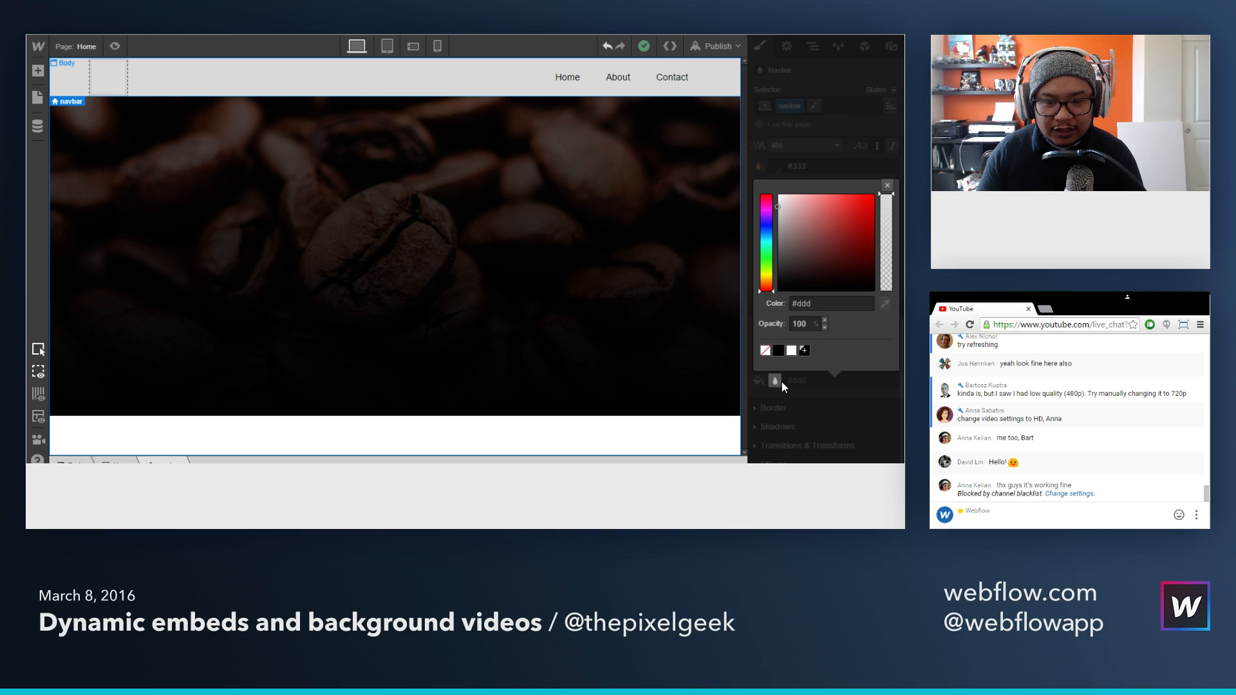
pyautogui.click(765, 351)
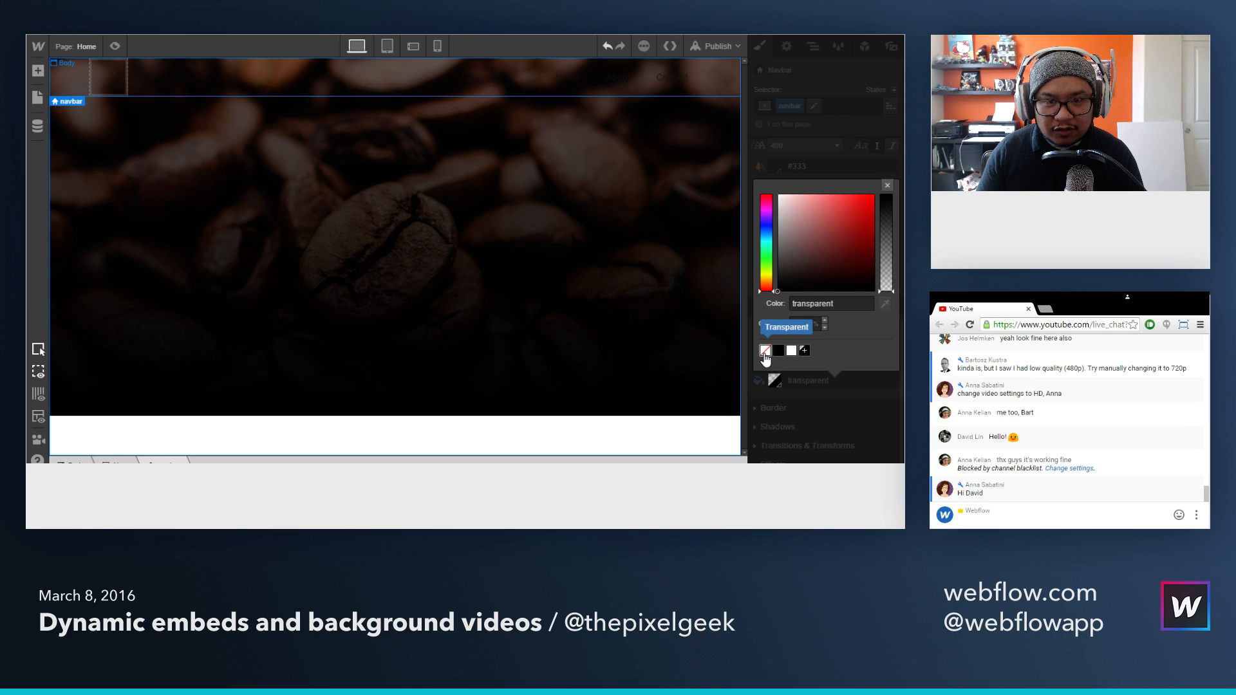
pyautogui.click(887, 186)
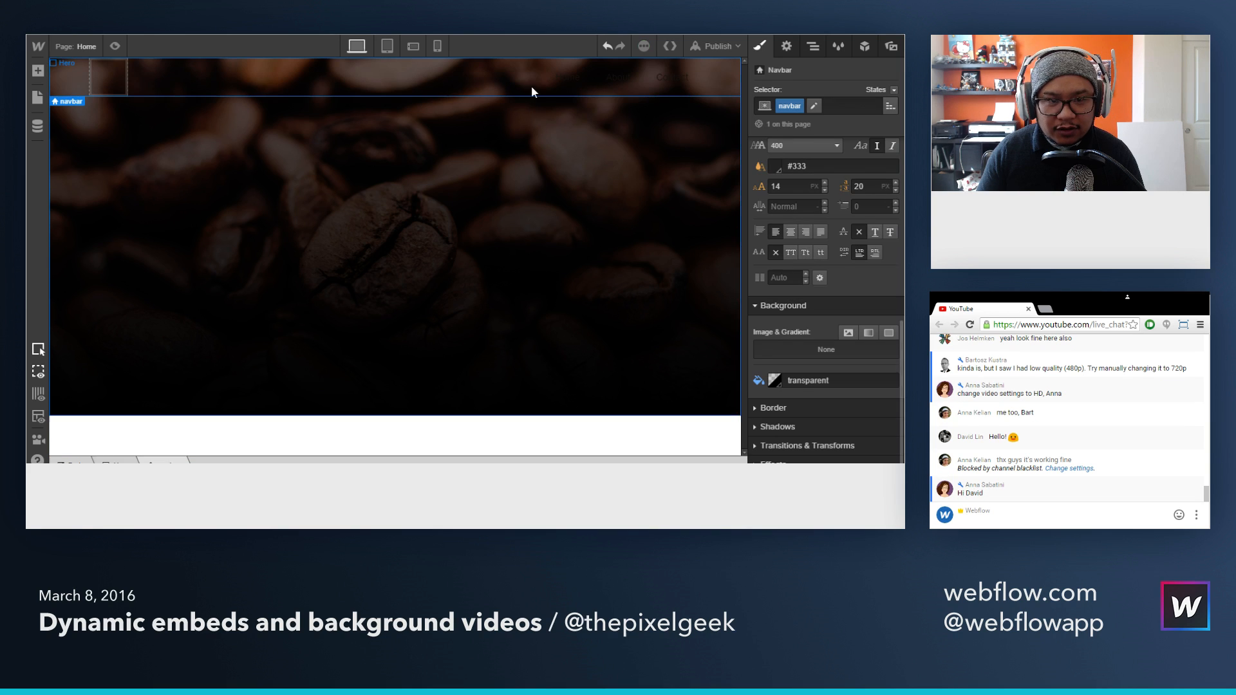
# Step: Give the Home nav link the class "navlink"
pyautogui.click(565, 96)
pyautogui.click(821, 106)
pyautogui.write('nav')
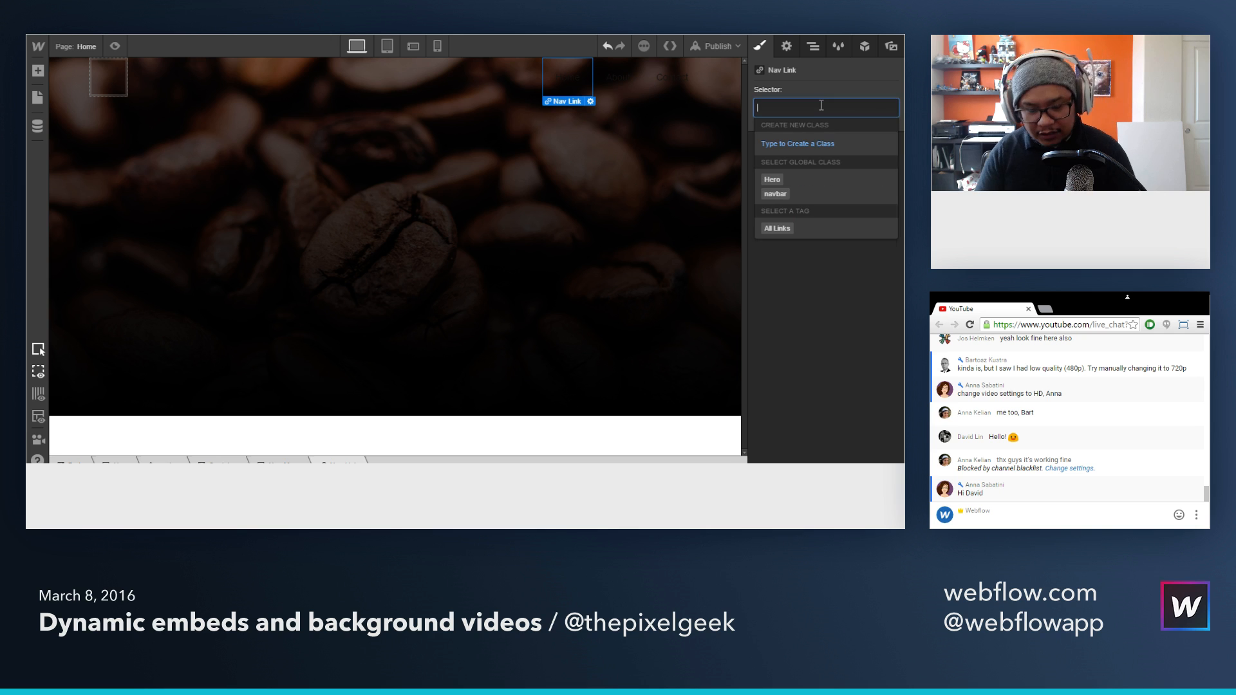
pyautogui.write('link')
pyautogui.press('Return')
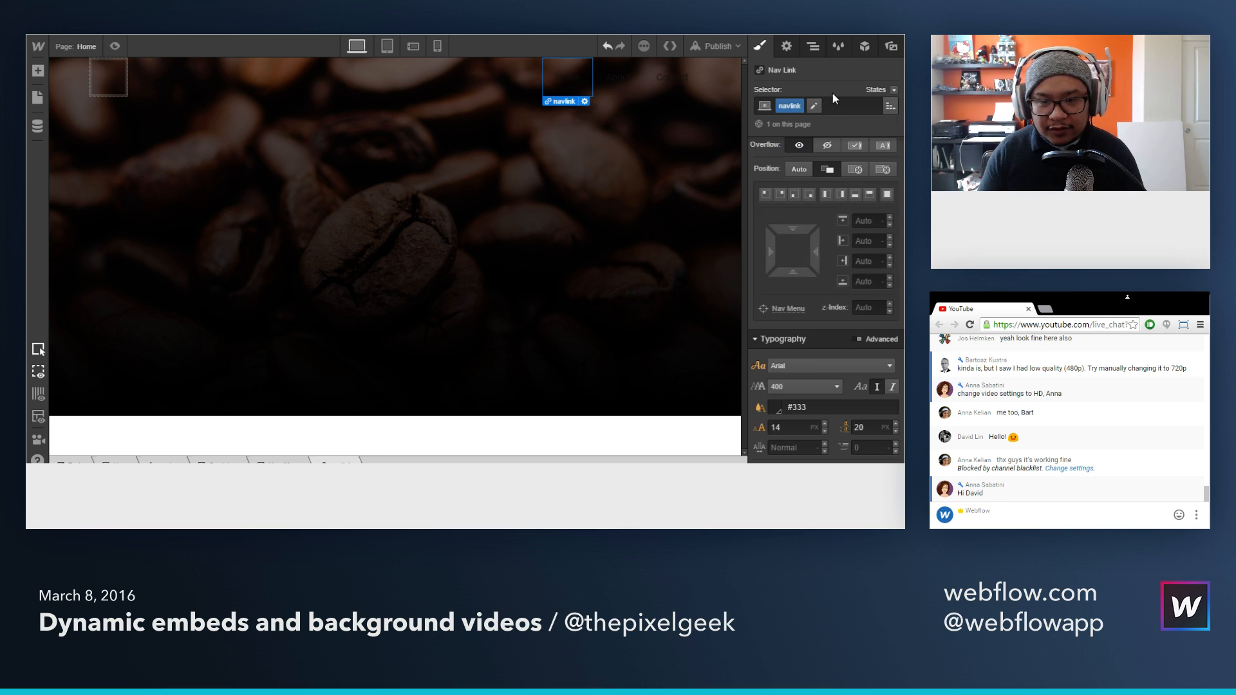
# Step: Change the navlink text color to light grey #c4c4c4
pyautogui.scroll(-2, 862, 341)
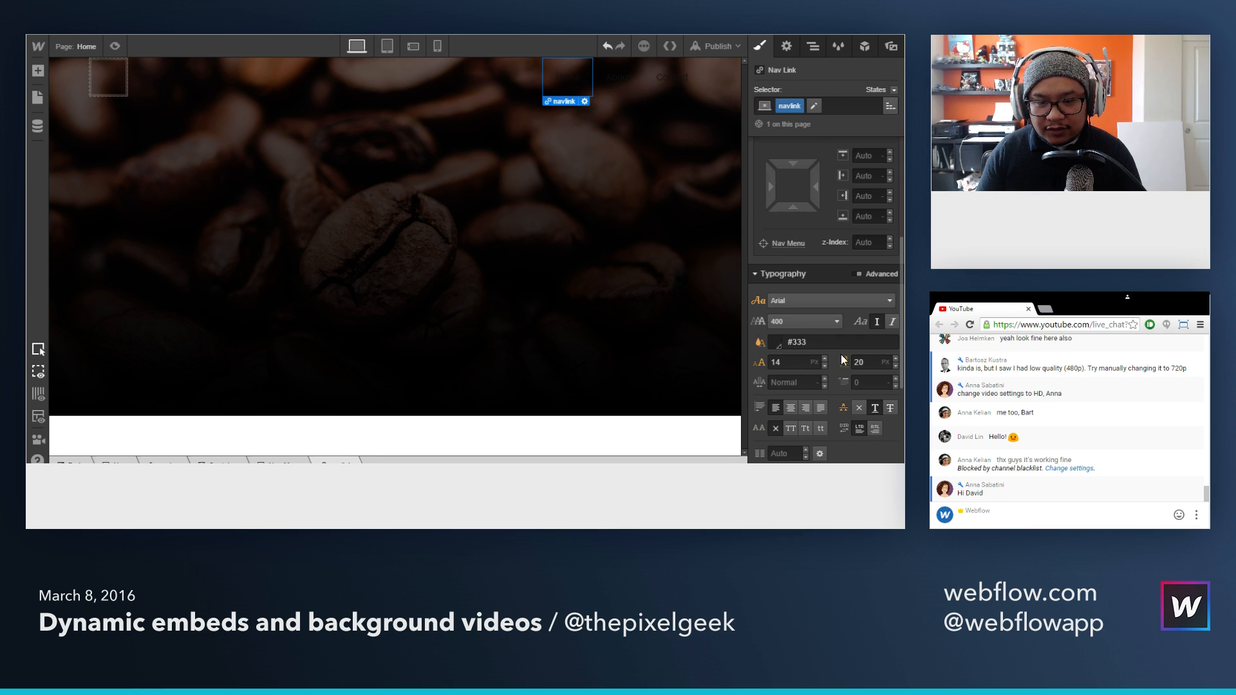
pyautogui.click(775, 342)
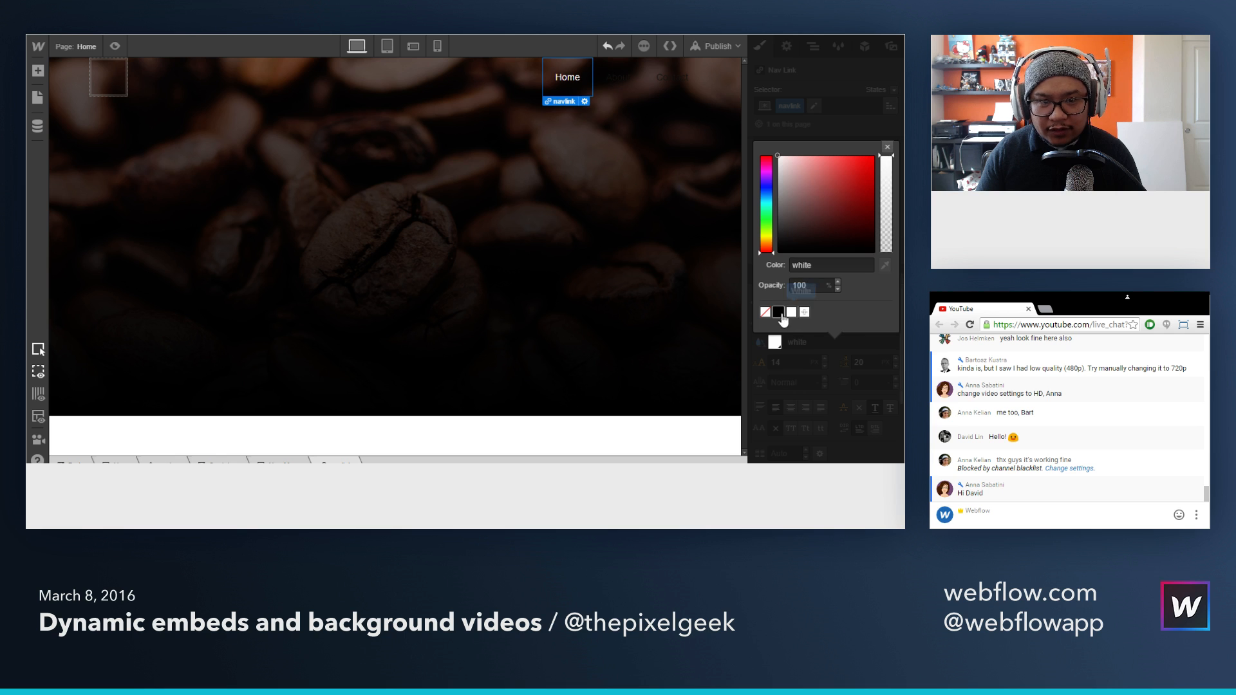
pyautogui.moveTo(781, 175); pyautogui.dragTo(760, 178)
pyautogui.click(887, 147)
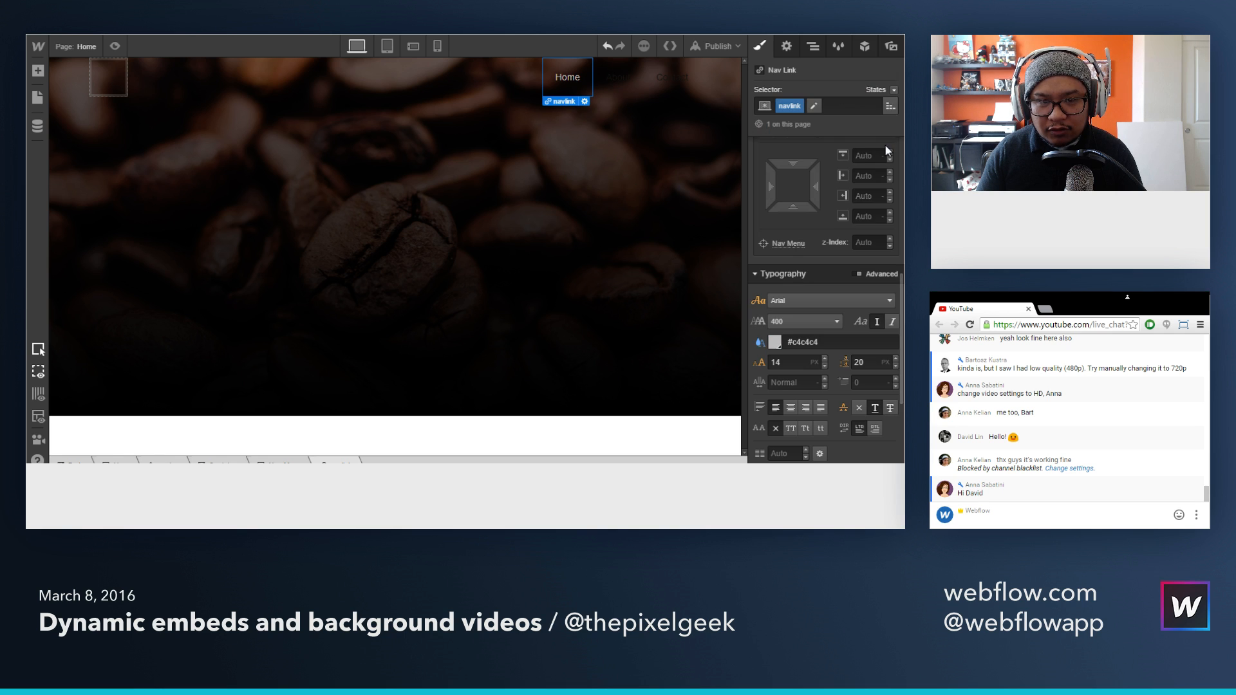
# Step: Set the navlink text to all caps with a 12 px font size and an 18 px line height
pyautogui.click(789, 428)
pyautogui.click(799, 363)
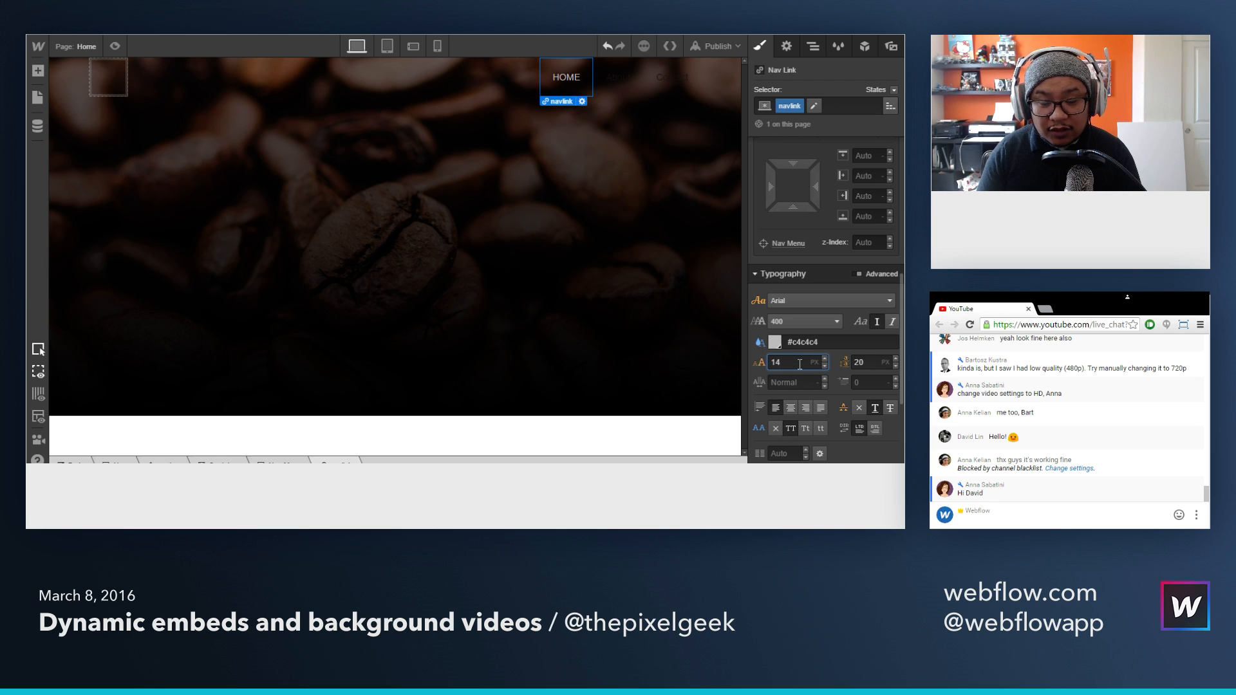
pyautogui.press('Down')
pyautogui.press('Down')
pyautogui.press('Down')
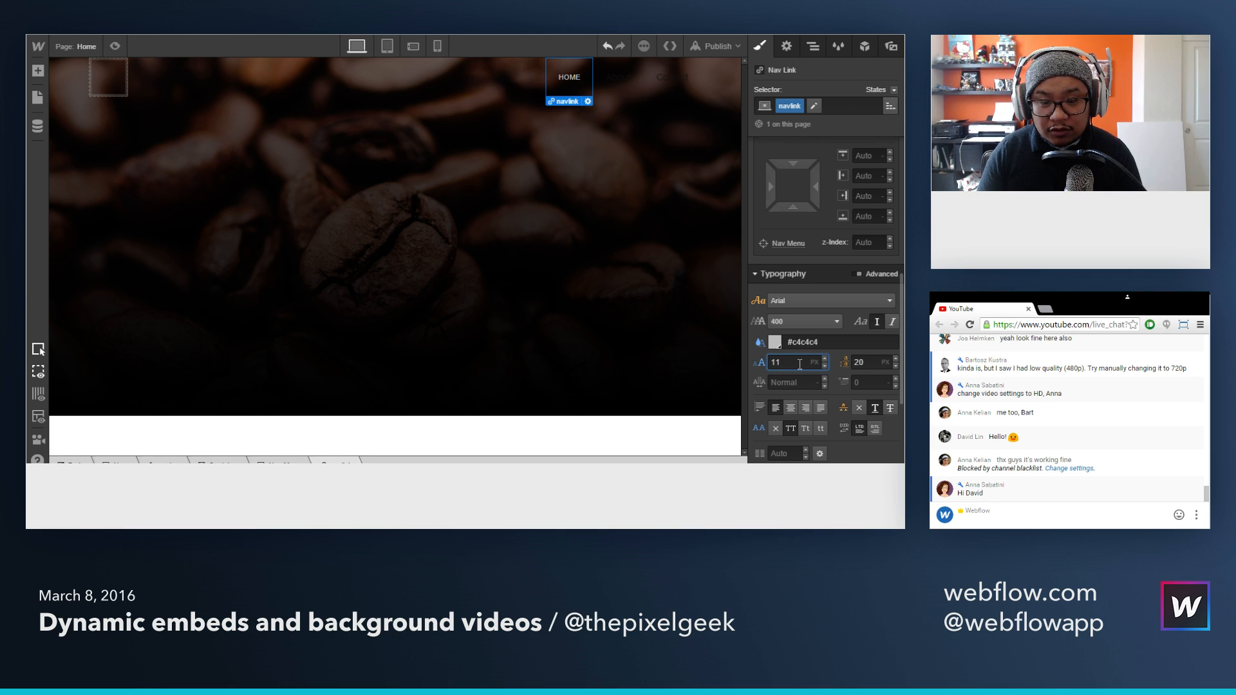
pyautogui.press('Up')
pyautogui.press('Tab')
pyautogui.write('18')
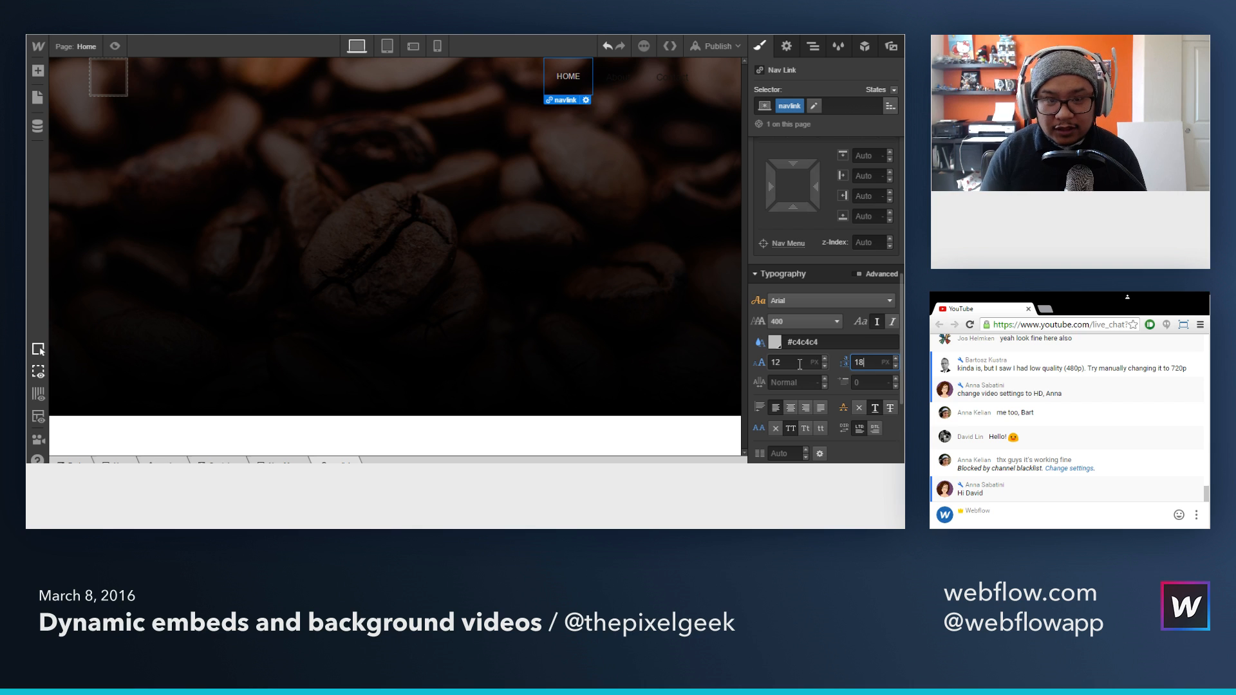
# Step: Apply the existing navlink class to the About and Contact nav links
pyautogui.click(609, 86)
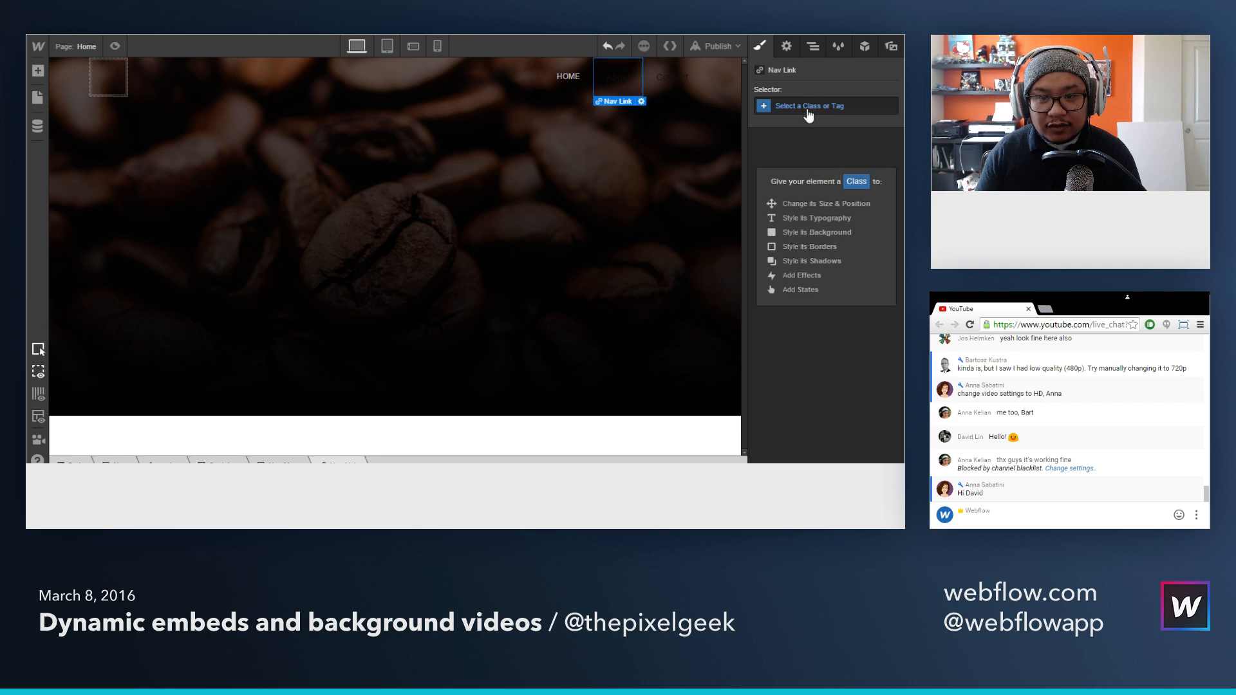
pyautogui.click(806, 109)
pyautogui.write('navlink')
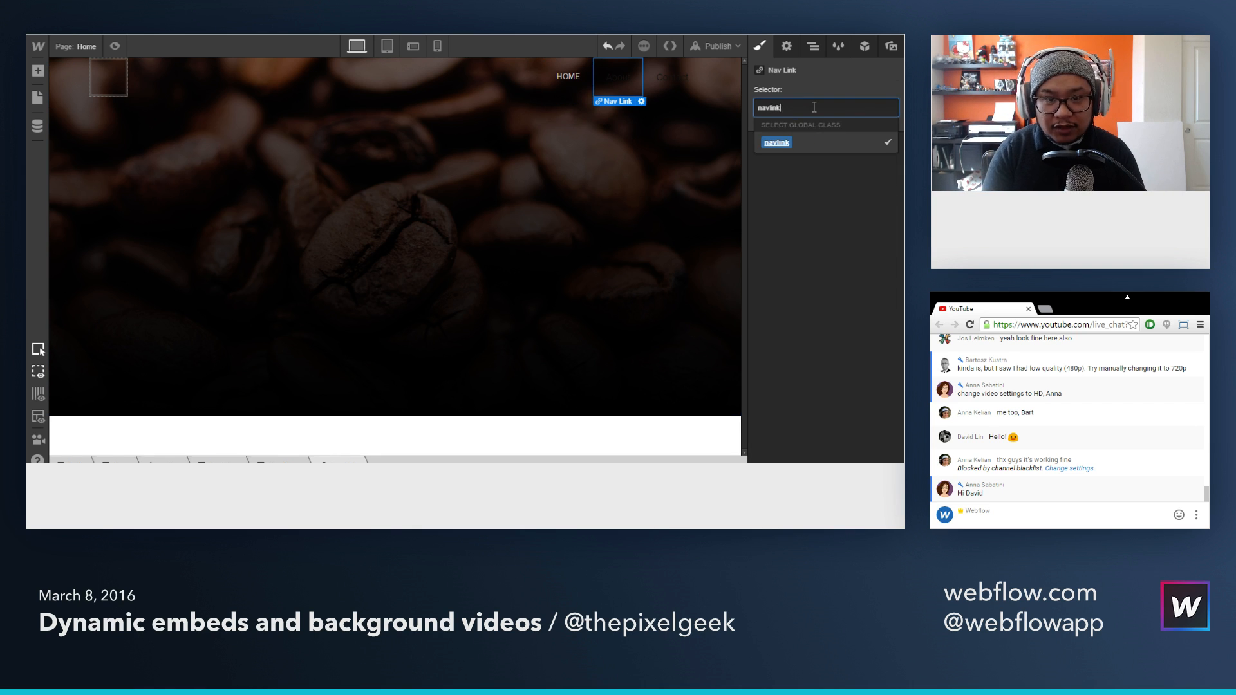
pyautogui.press('Return')
pyautogui.click(671, 86)
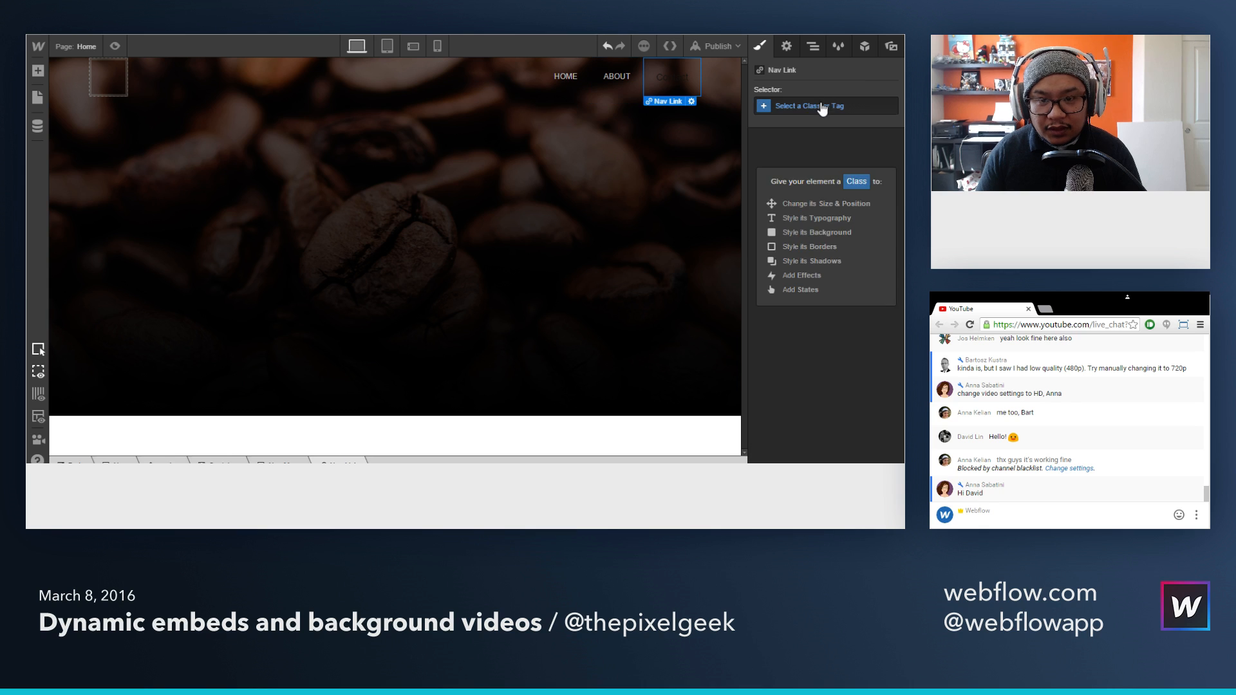
pyautogui.click(823, 108)
pyautogui.write('navlink')
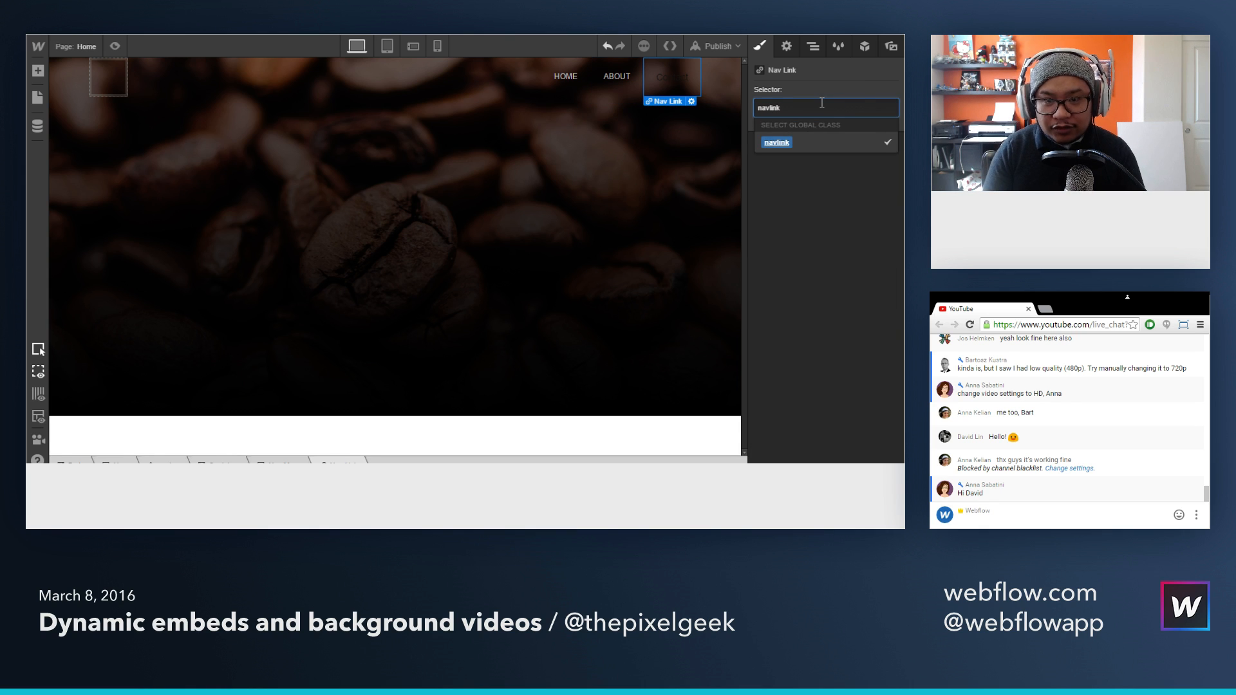
pyautogui.press('Return')
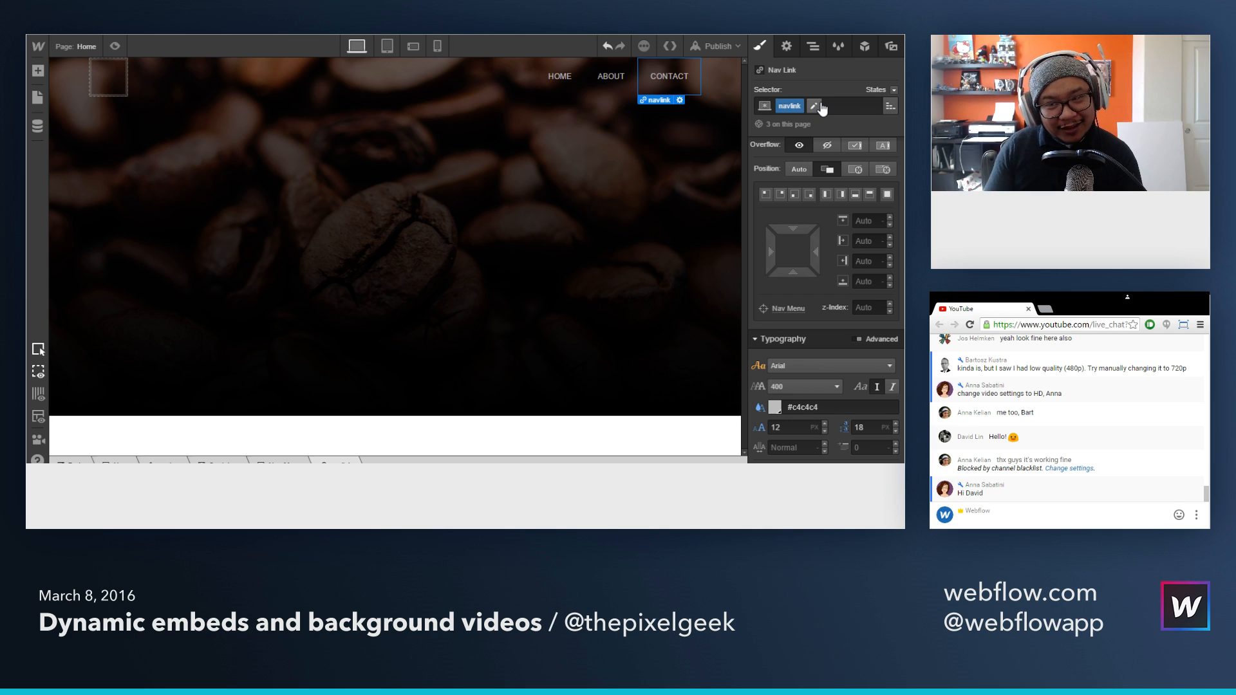
# Step: Link the Home nav link to the Home page and return to its style settings
pyautogui.click(558, 81)
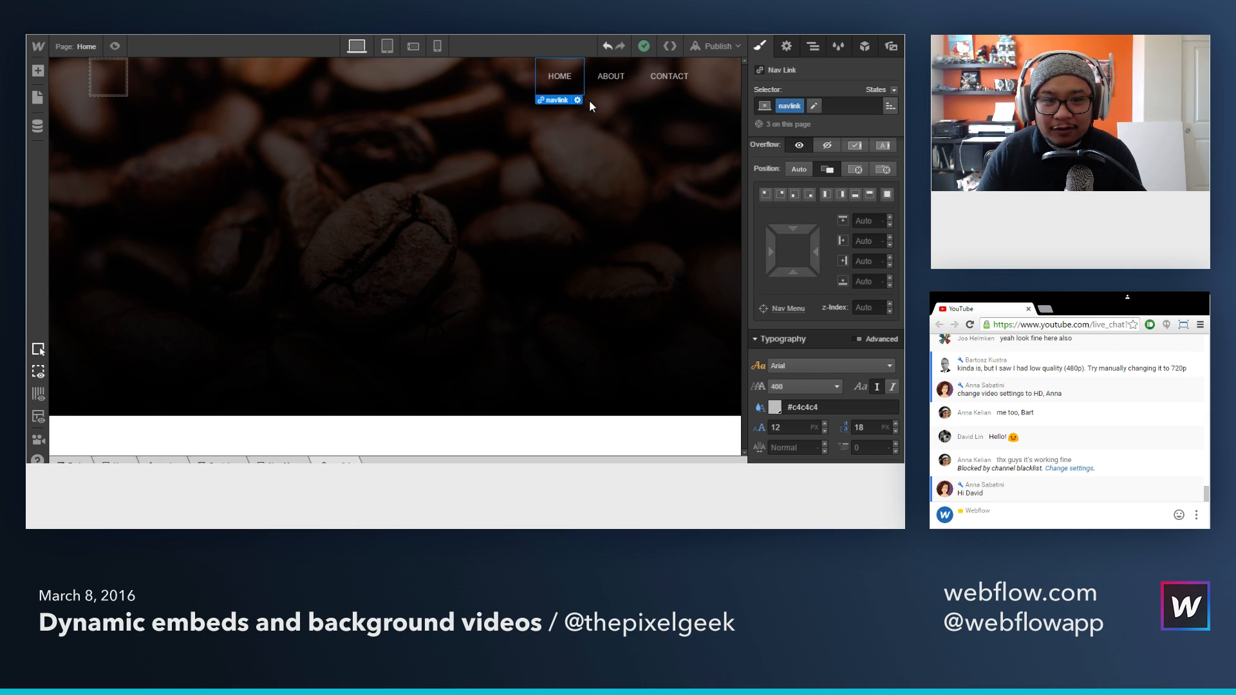
pyautogui.click(795, 47)
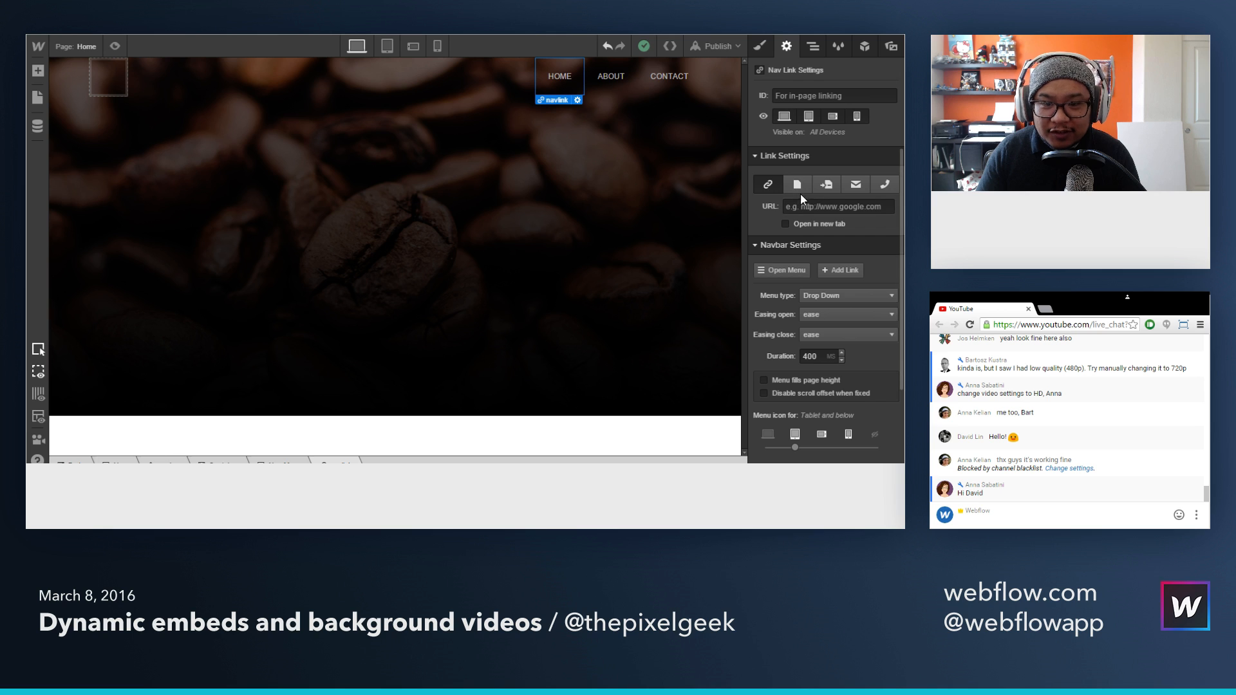
pyautogui.click(797, 185)
pyautogui.click(813, 207)
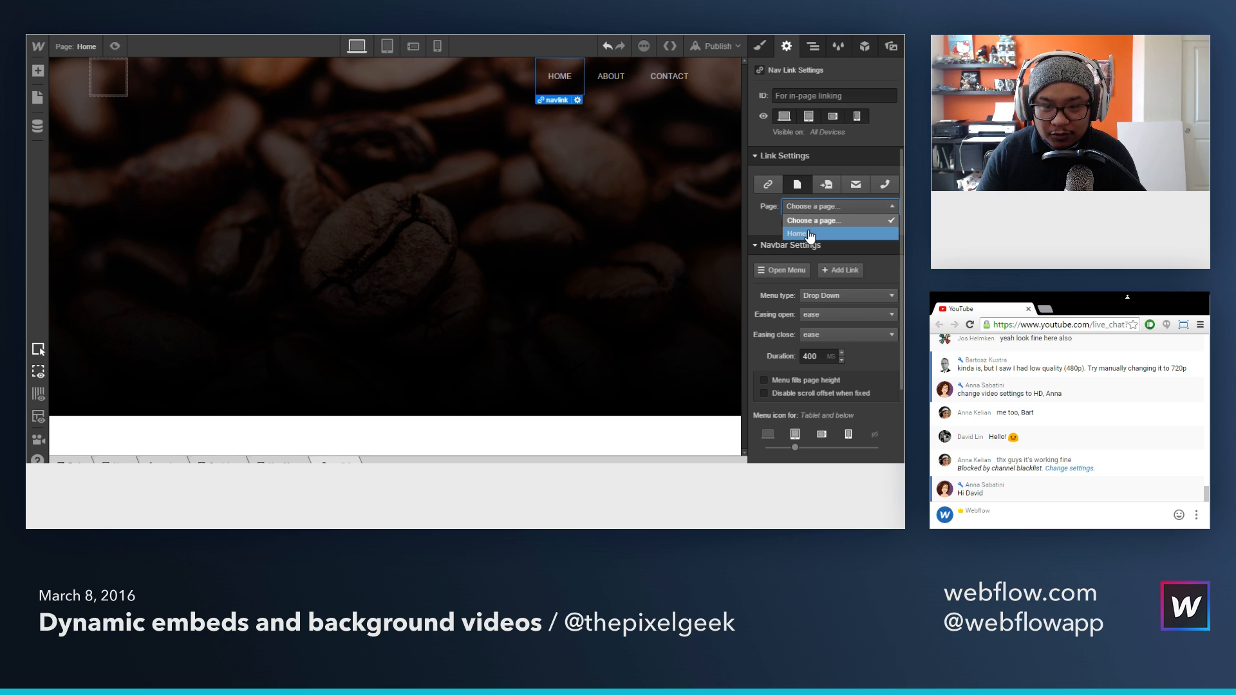
pyautogui.click(809, 234)
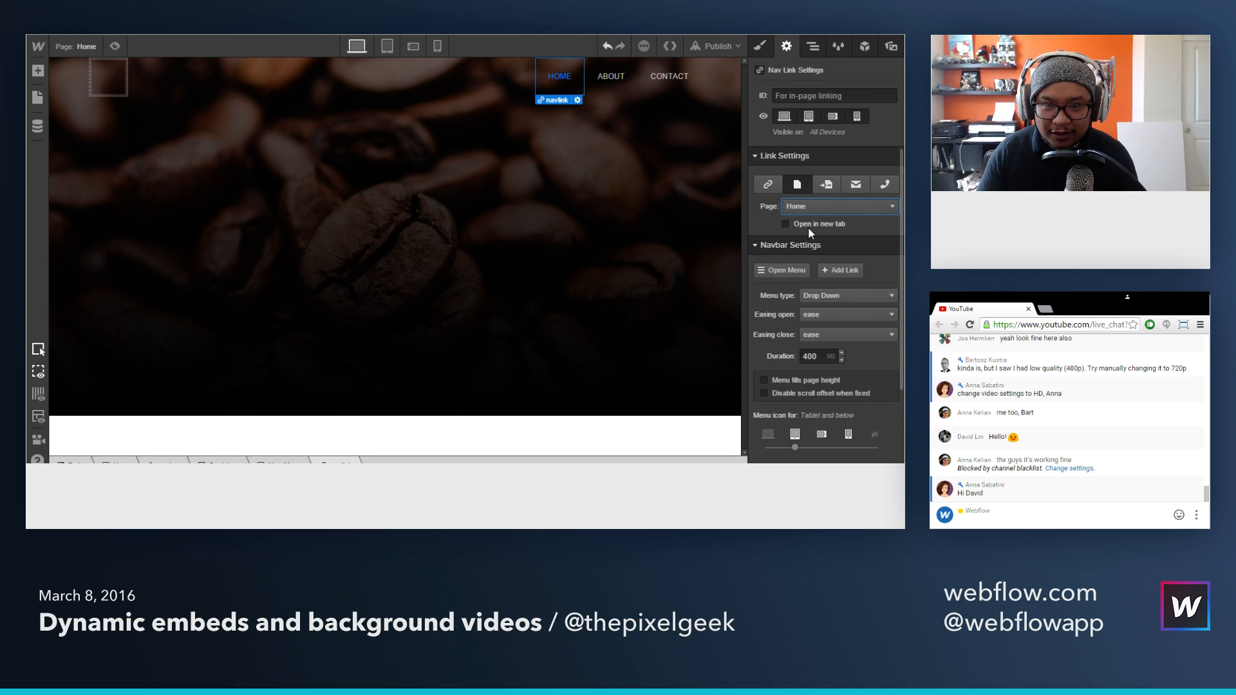
pyautogui.click(759, 47)
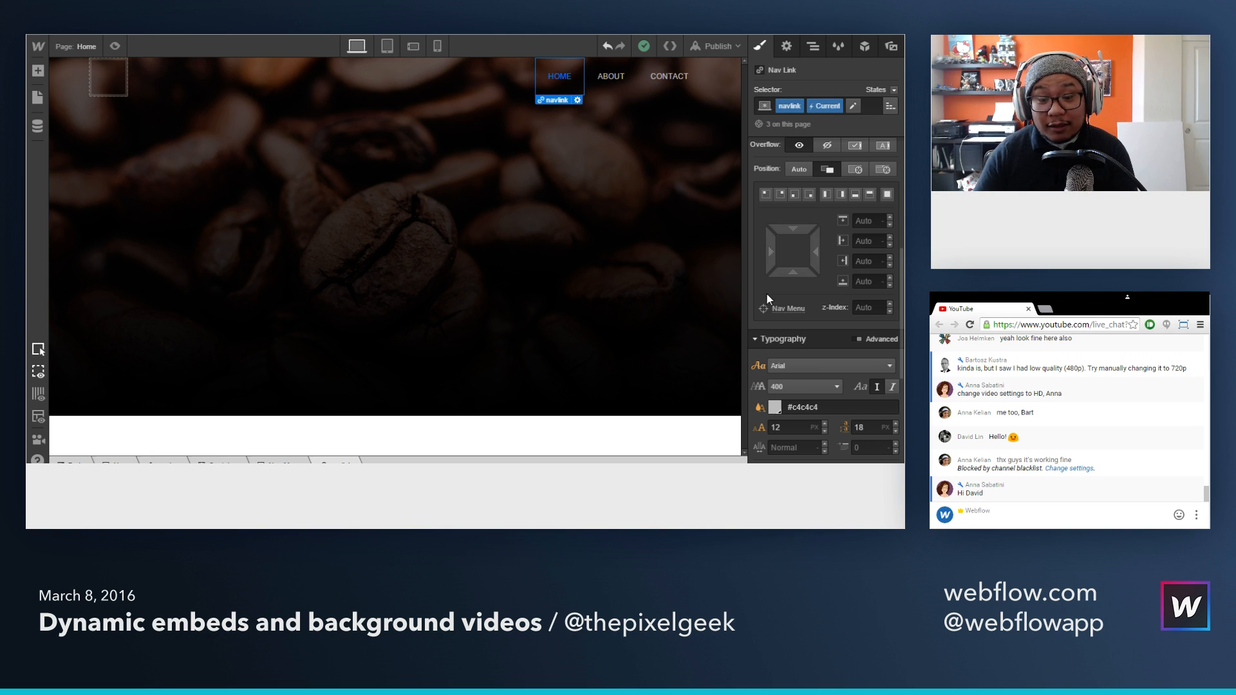
# Step: Set the text color of the Home nav link's Current state to orange #ffb800 and compare it with the About and Contact links
pyautogui.scroll(-2, 766, 292)
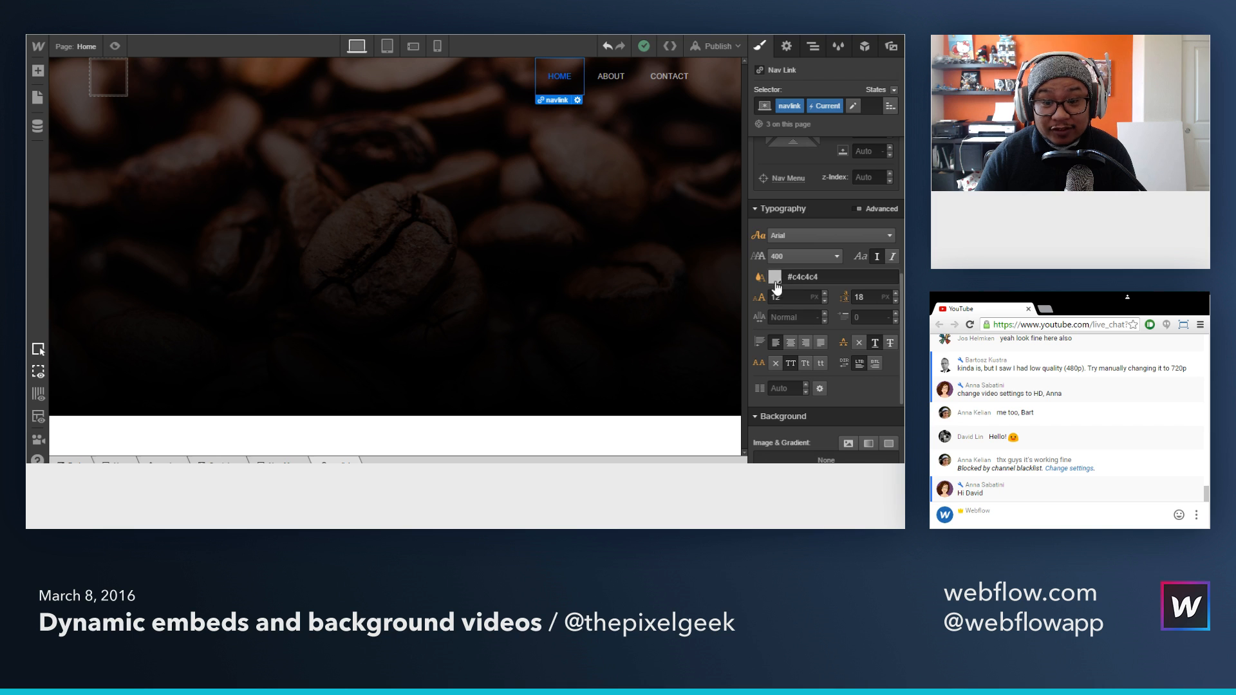
pyautogui.click(776, 282)
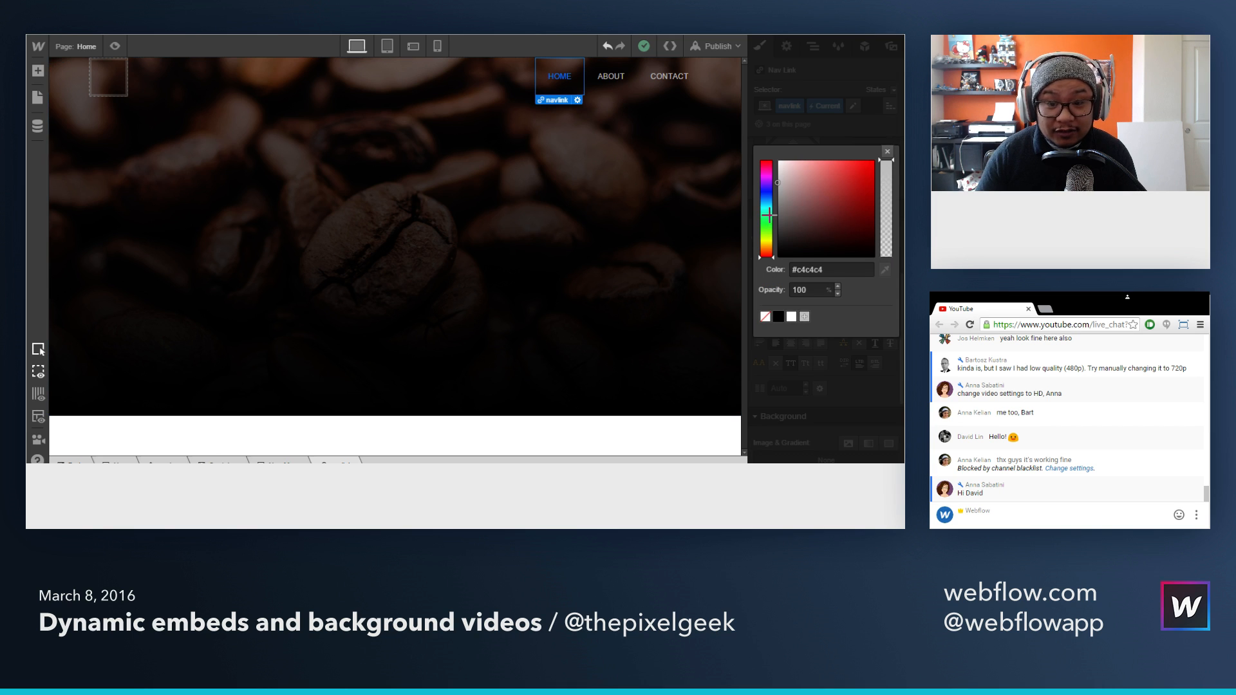
pyautogui.moveTo(769, 237)
pyautogui.mouseDown()
pyautogui.moveTo(773, 246)
pyautogui.moveTo(885, 158)
pyautogui.mouseUp()
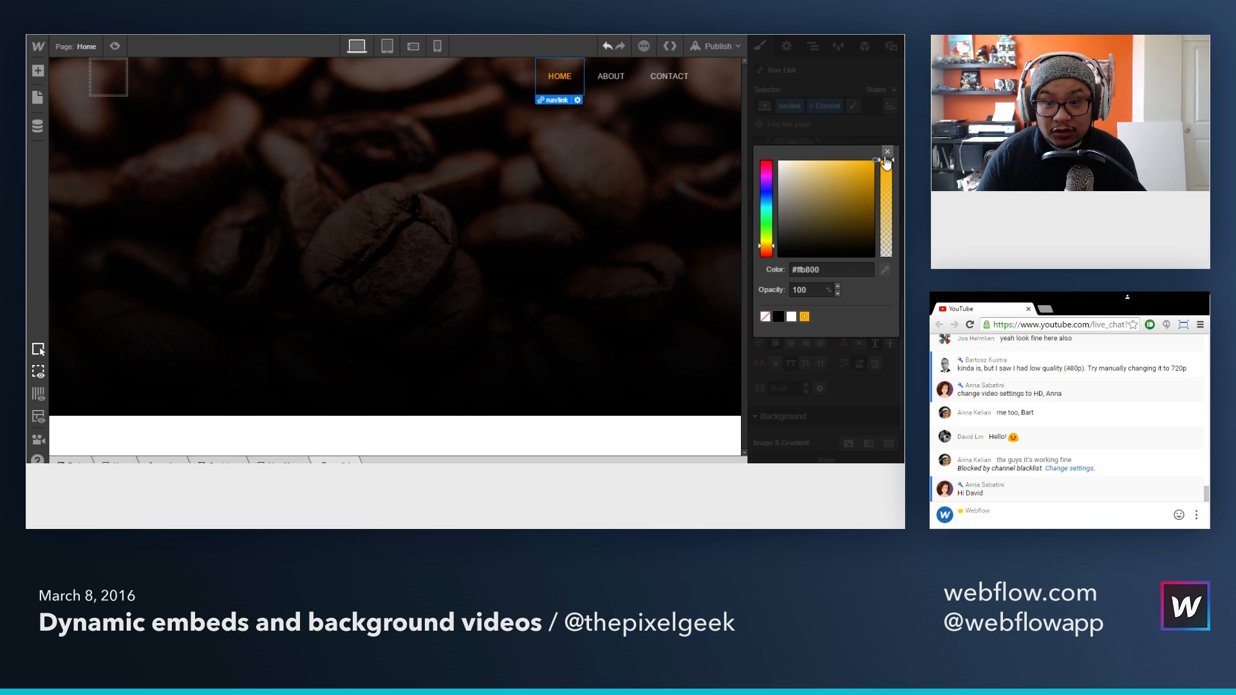
pyautogui.click(888, 152)
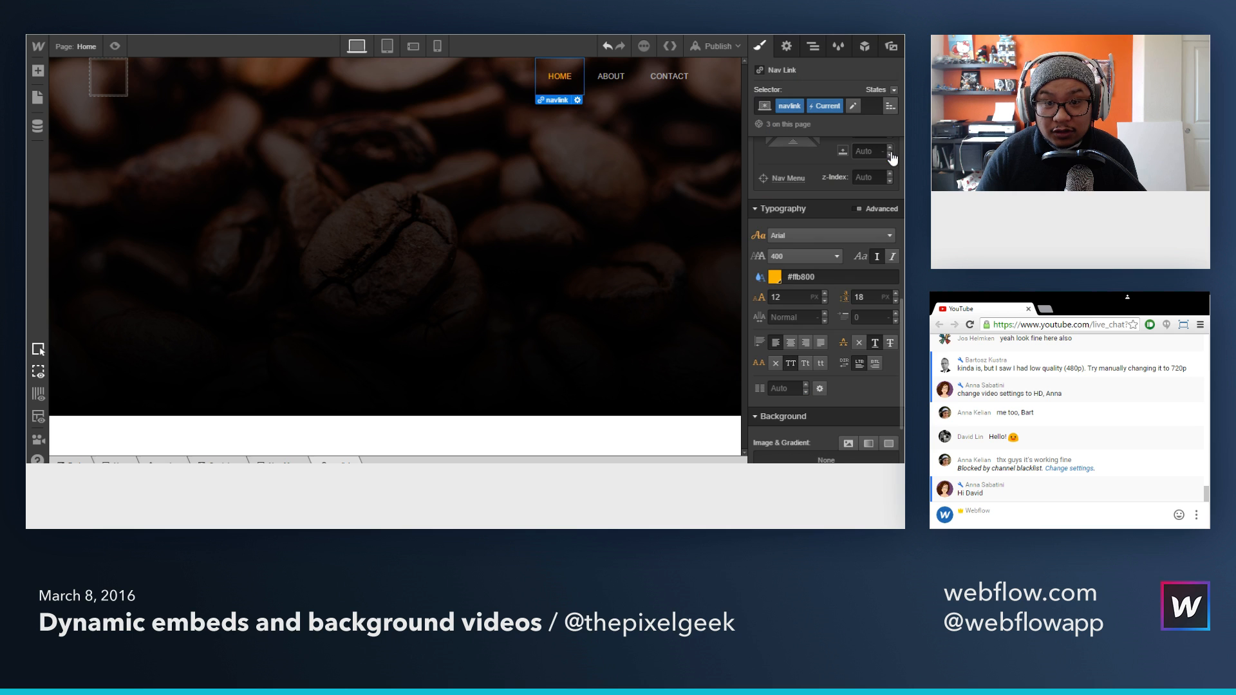
pyautogui.click(611, 86)
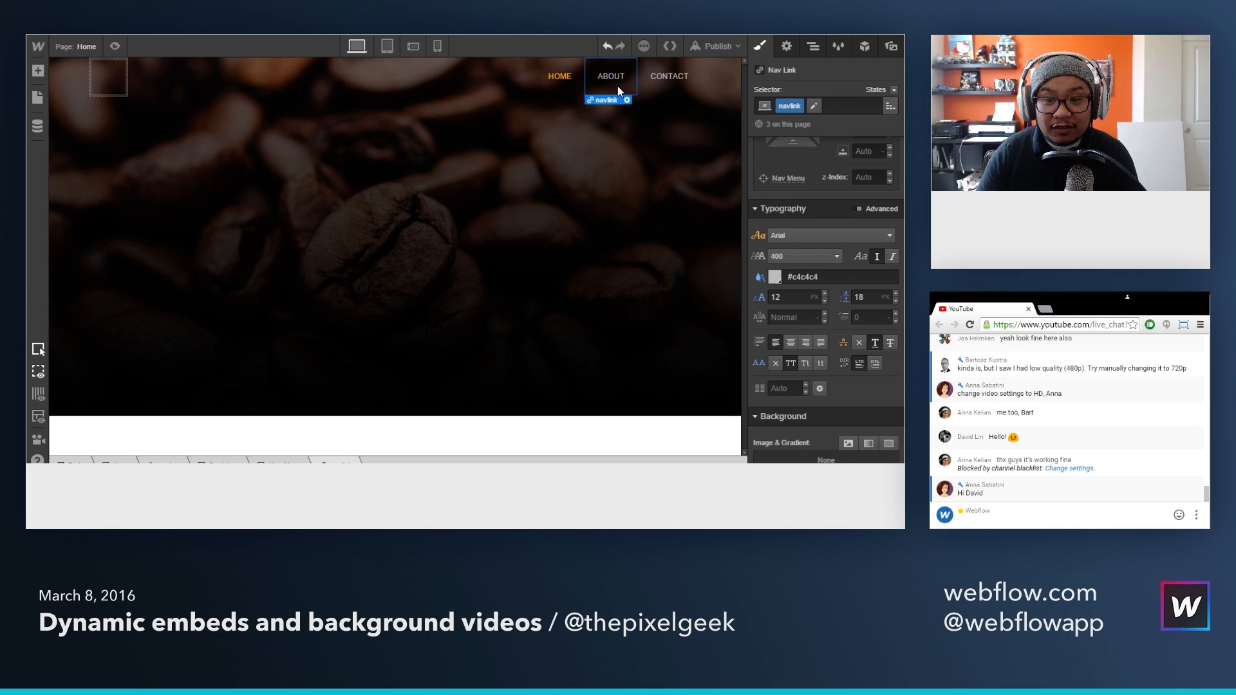
pyautogui.click(668, 94)
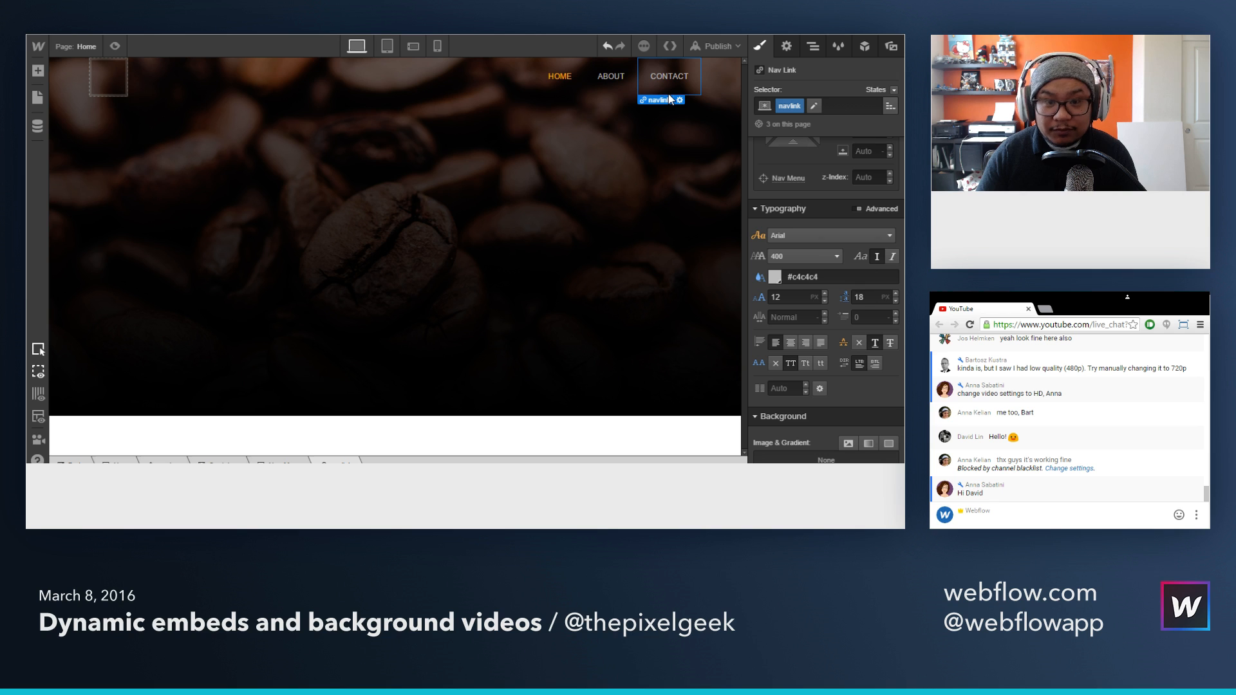
pyautogui.click(621, 92)
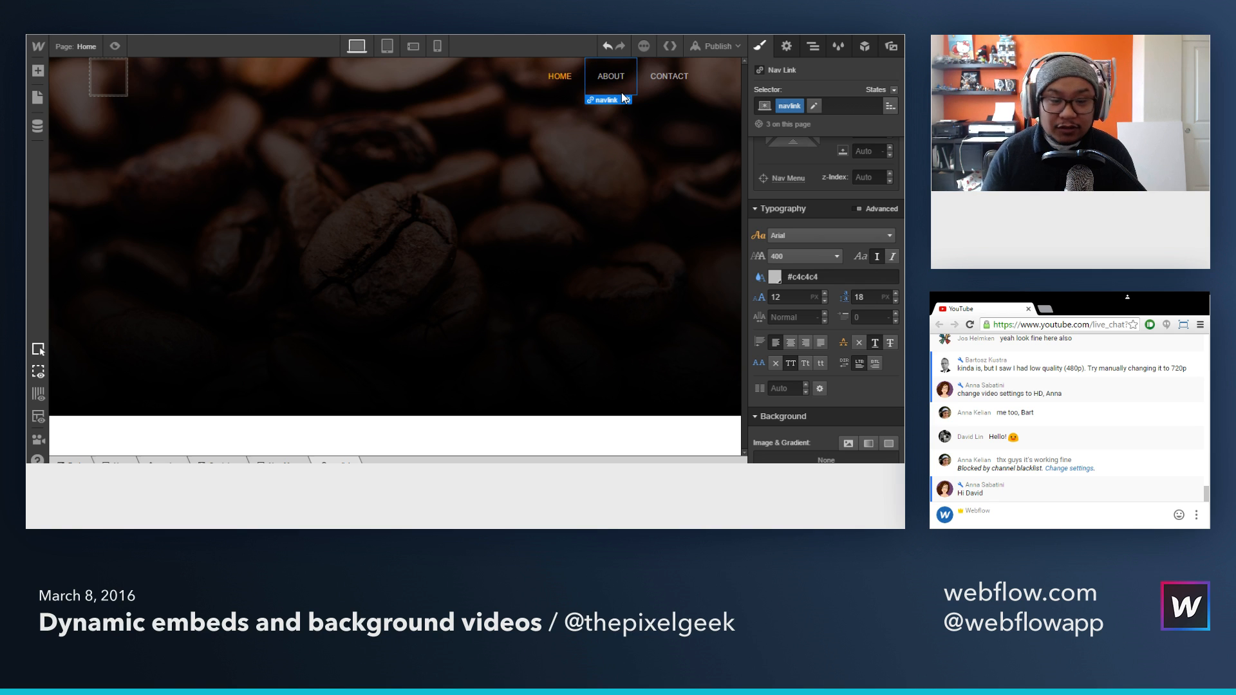
# Step: Add a Text Block inside the navbar's empty Brand link
pyautogui.click(111, 90)
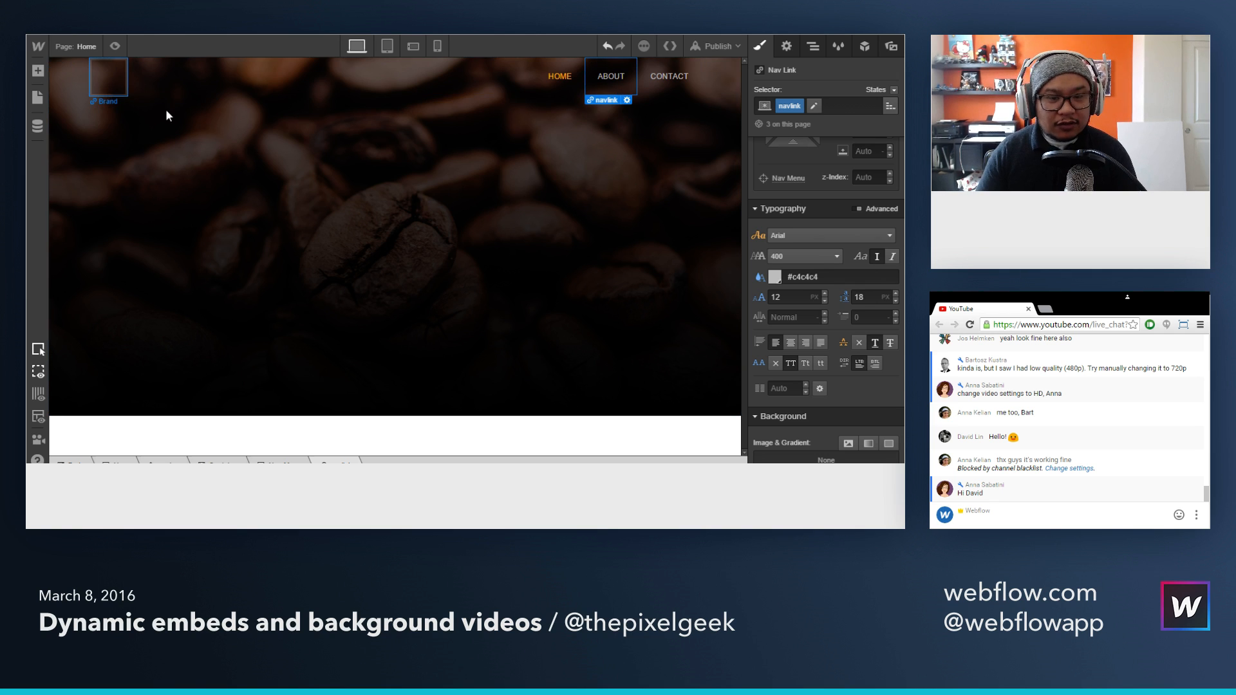
pyautogui.press('a')
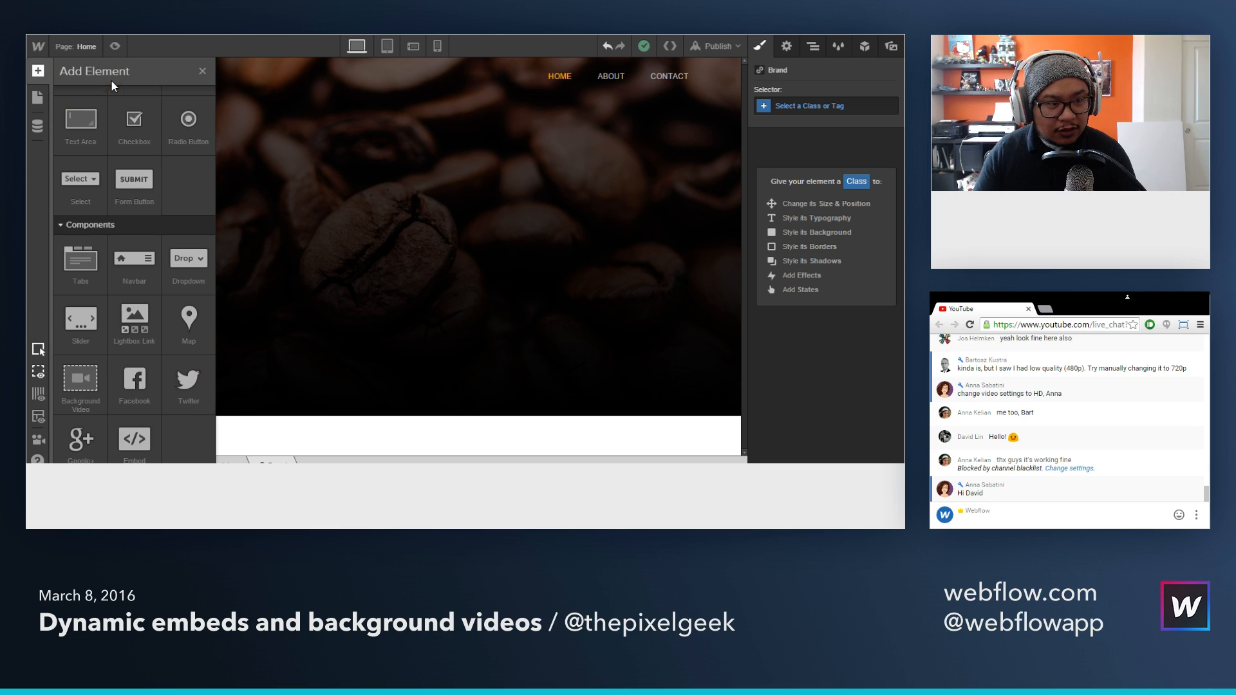
pyautogui.scroll(-5, 147, 348)
pyautogui.scroll(1, 147, 348)
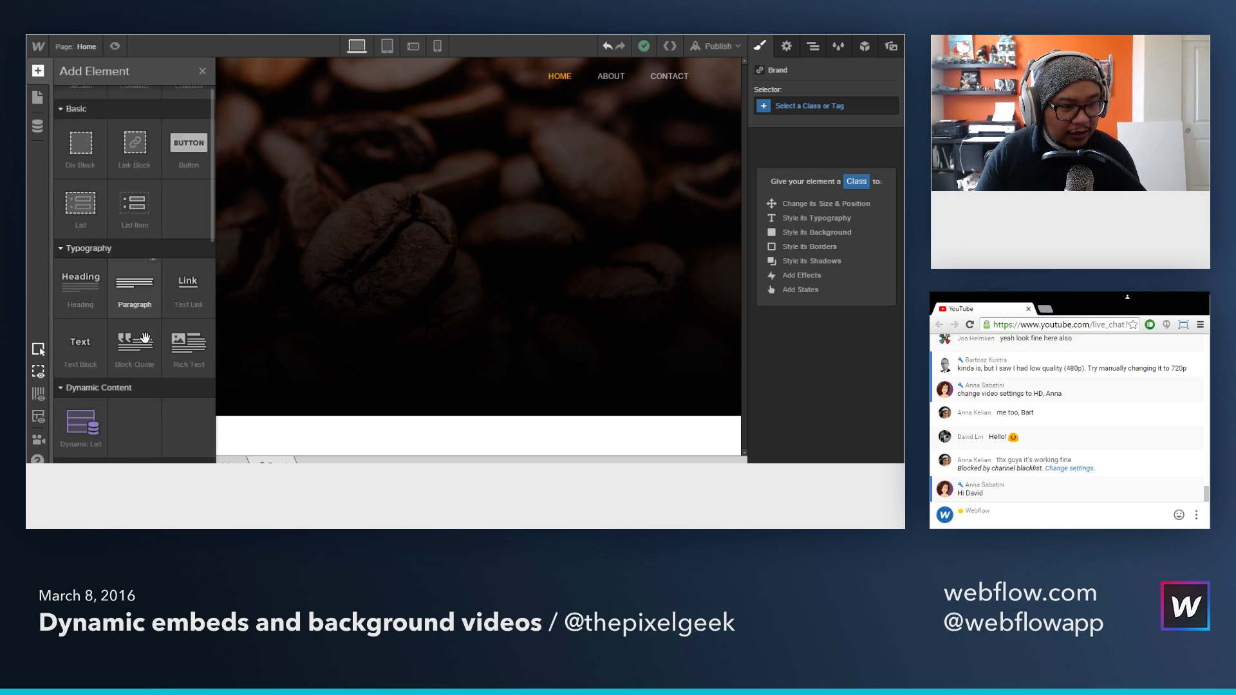
pyautogui.scroll(-1, 96, 303)
pyautogui.moveTo(74, 283); pyautogui.dragTo(109, 83)
# Step: Replace the Text Block's placeholder text with "Webflow Coffee"
pyautogui.doubleClick(156, 63)
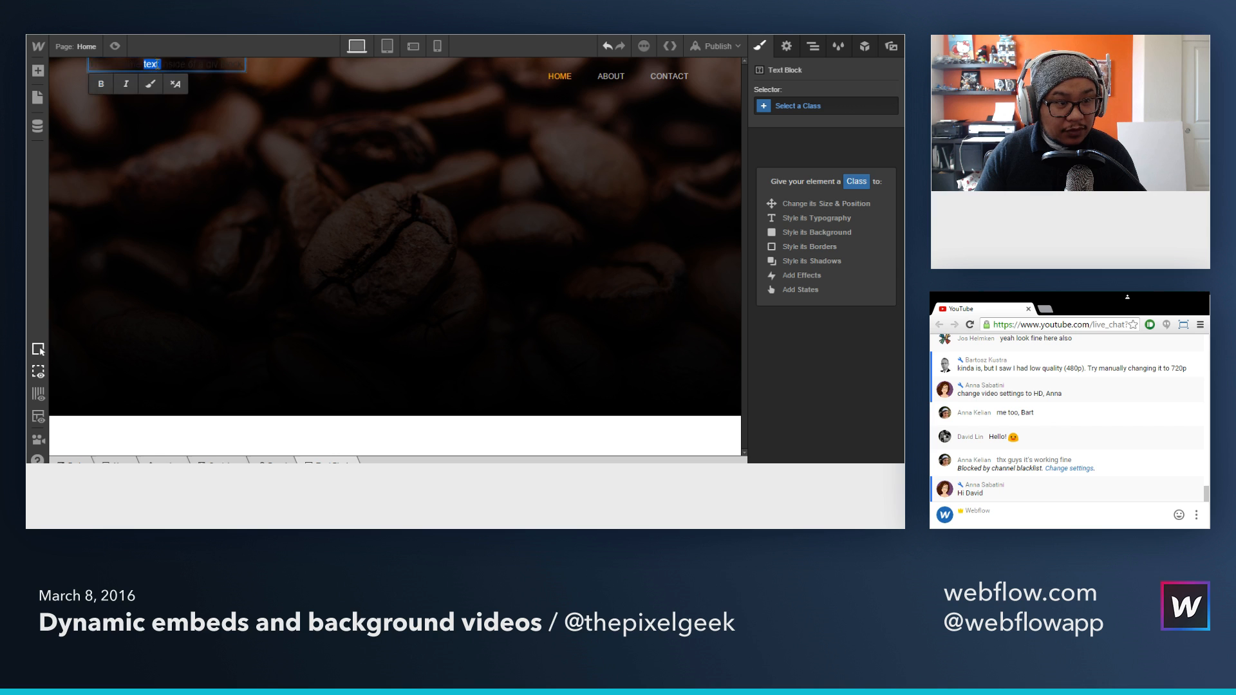
pyautogui.hotkey('ctrl', 'a')
pyautogui.press('BackSpace')
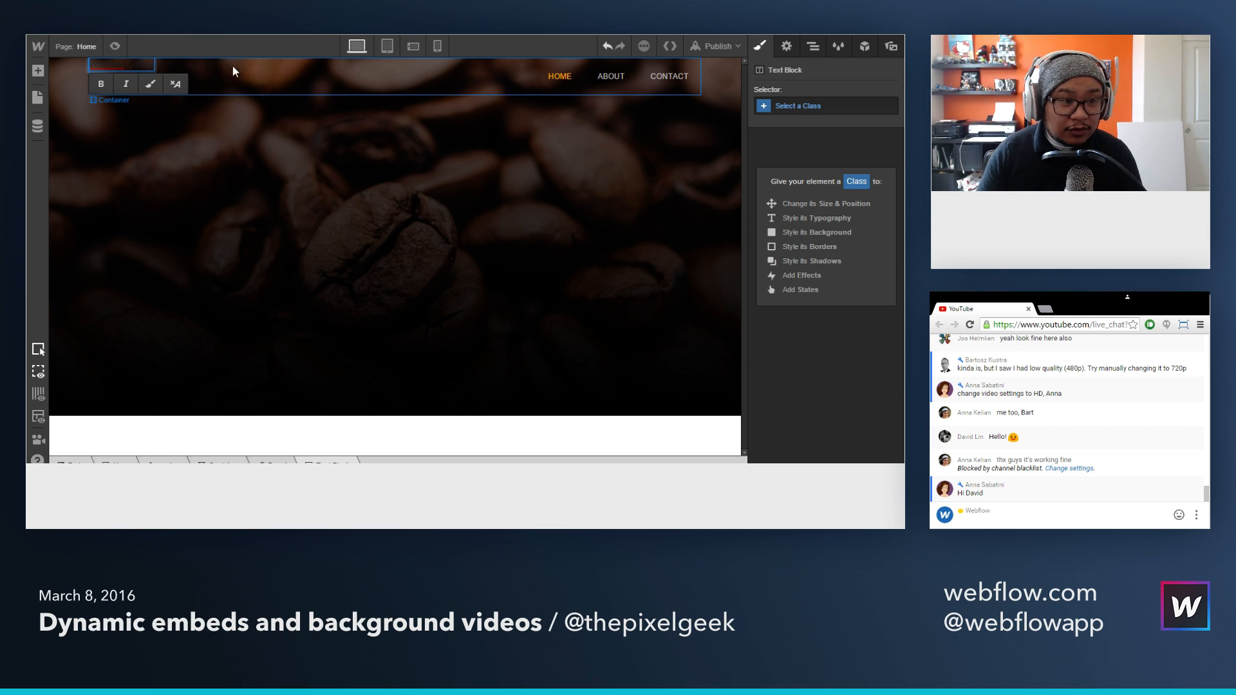
pyautogui.press('Escape')
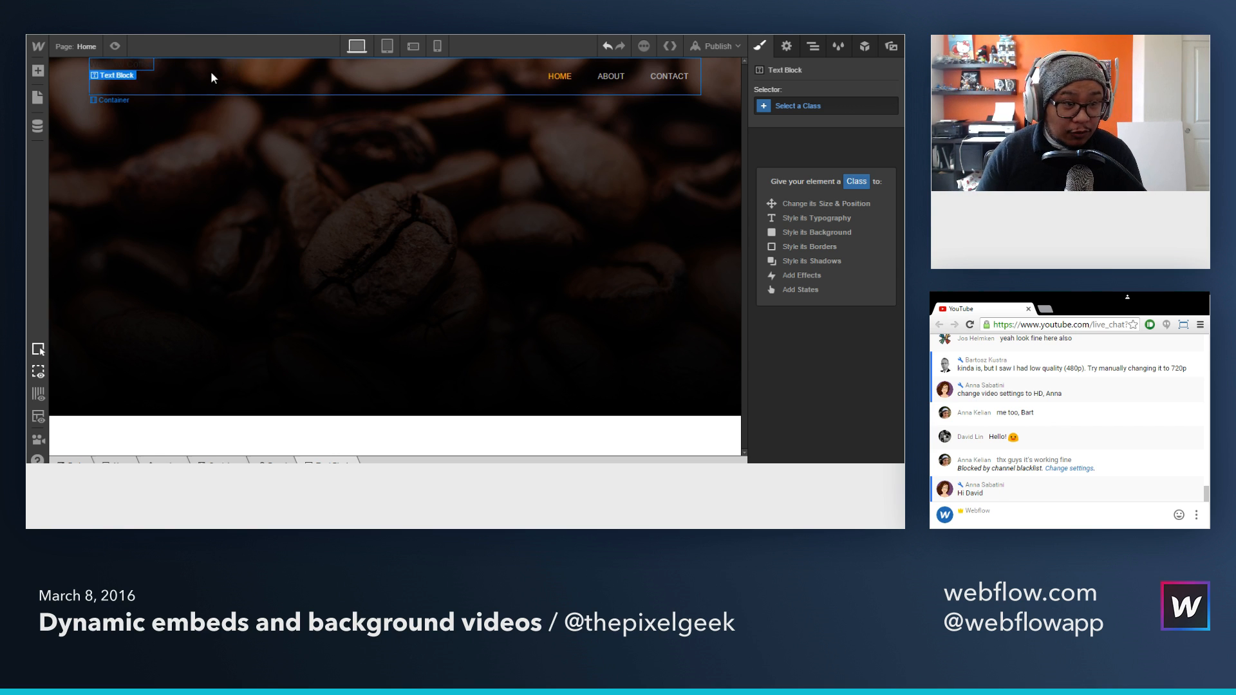
# Step: Give the navbar's Brand link the class "logo"
pyautogui.click(125, 61)
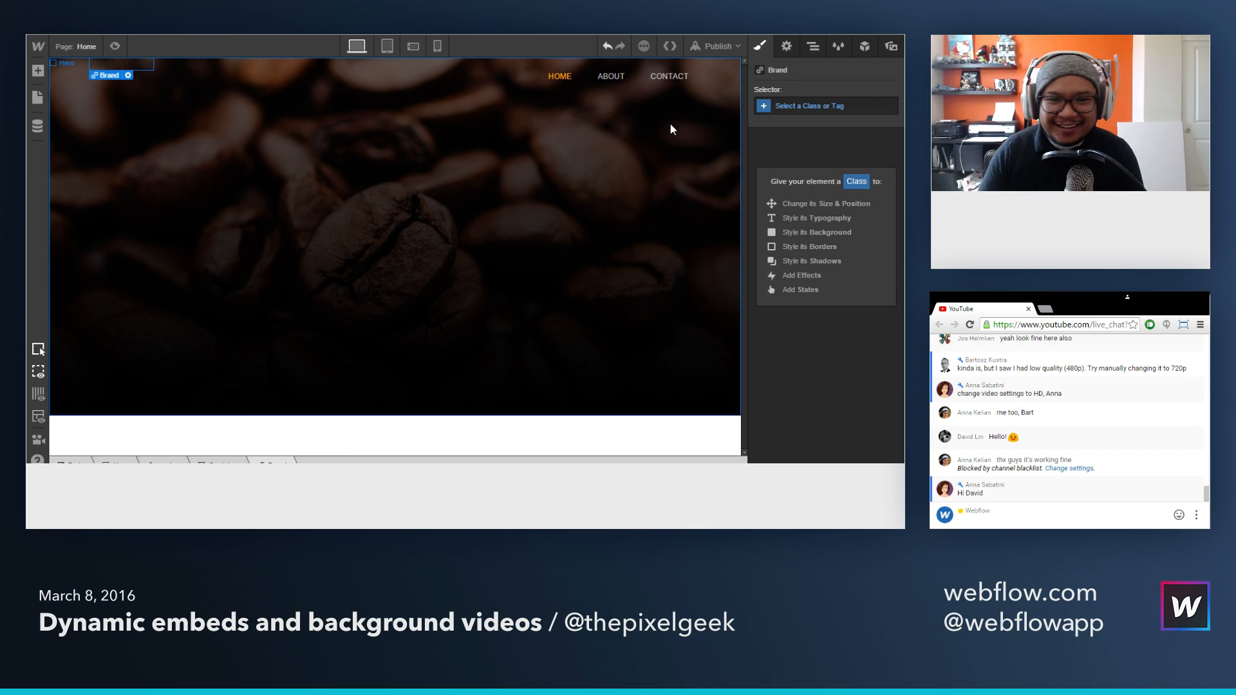
pyautogui.click(809, 103)
pyautogui.write('logo')
pyautogui.press('Return')
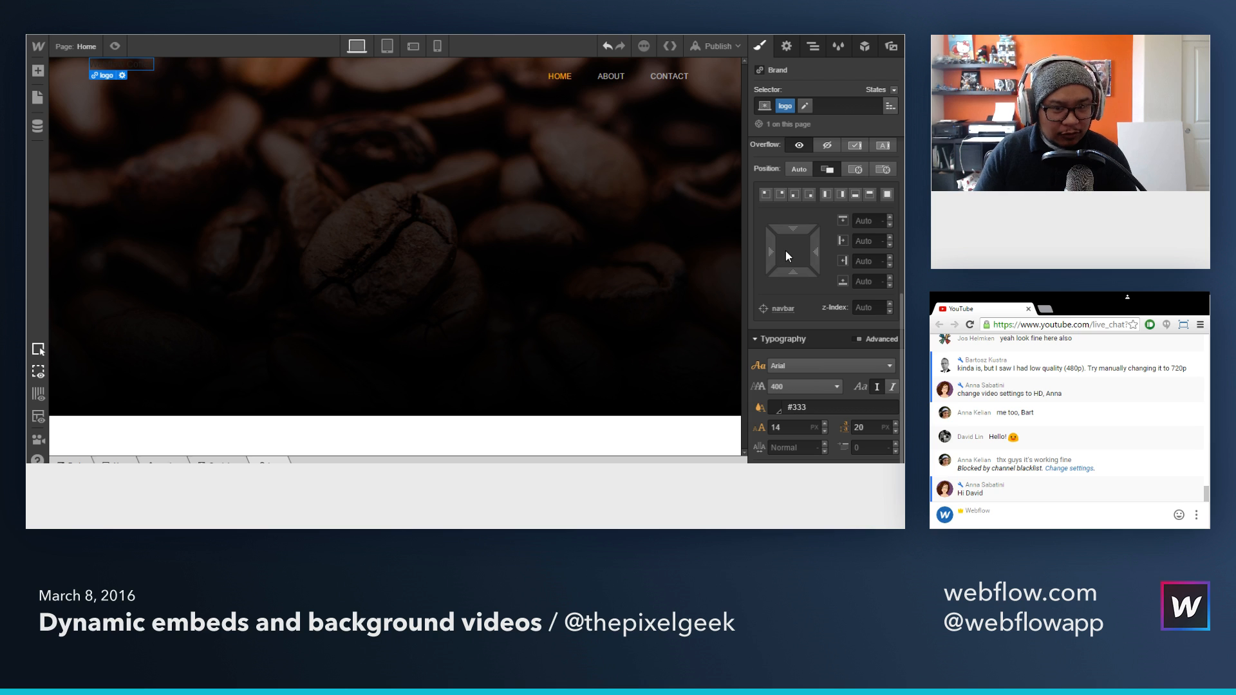
# Step: Change the logo's text color to white
pyautogui.scroll(-2, 831, 300)
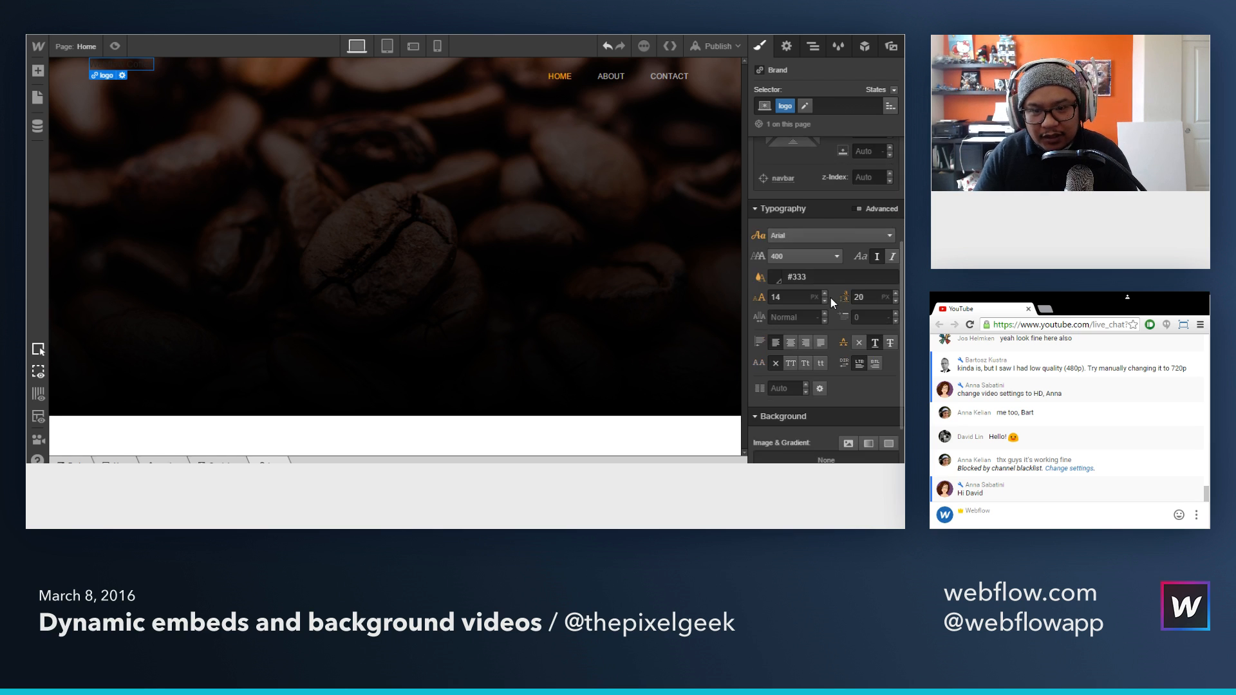
pyautogui.scroll(-2, 831, 297)
pyautogui.click(779, 169)
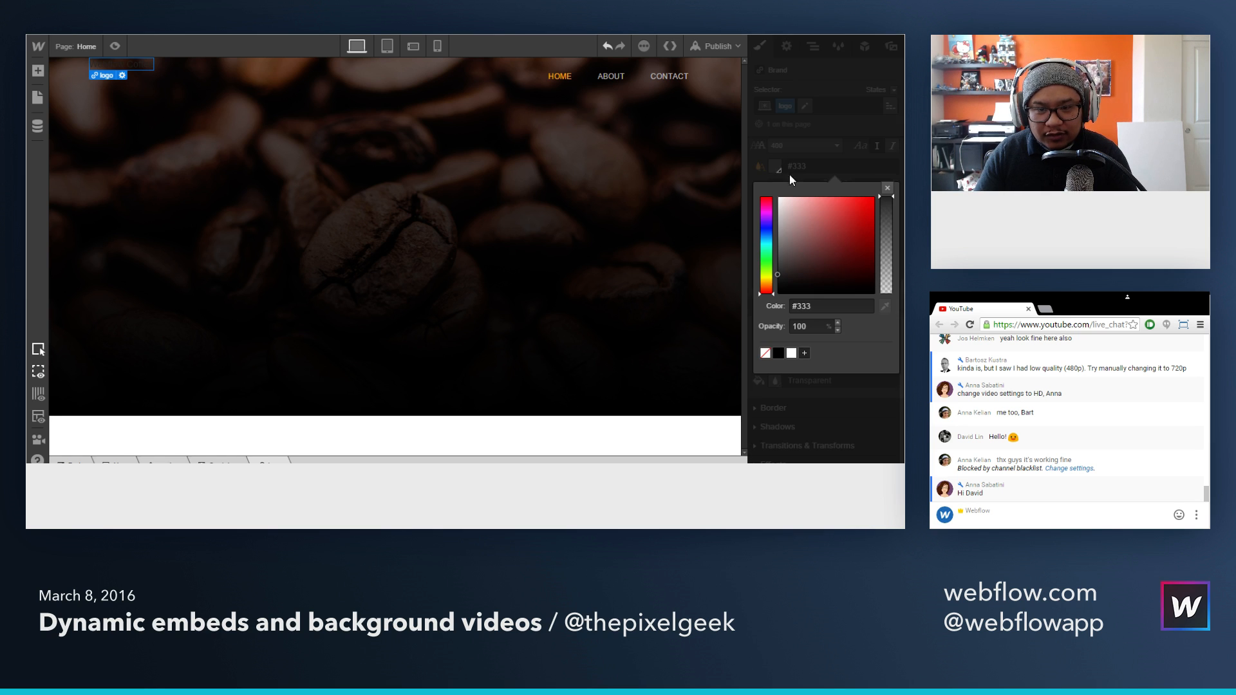
pyautogui.moveTo(765, 172); pyautogui.dragTo(766, 172)
pyautogui.click(887, 188)
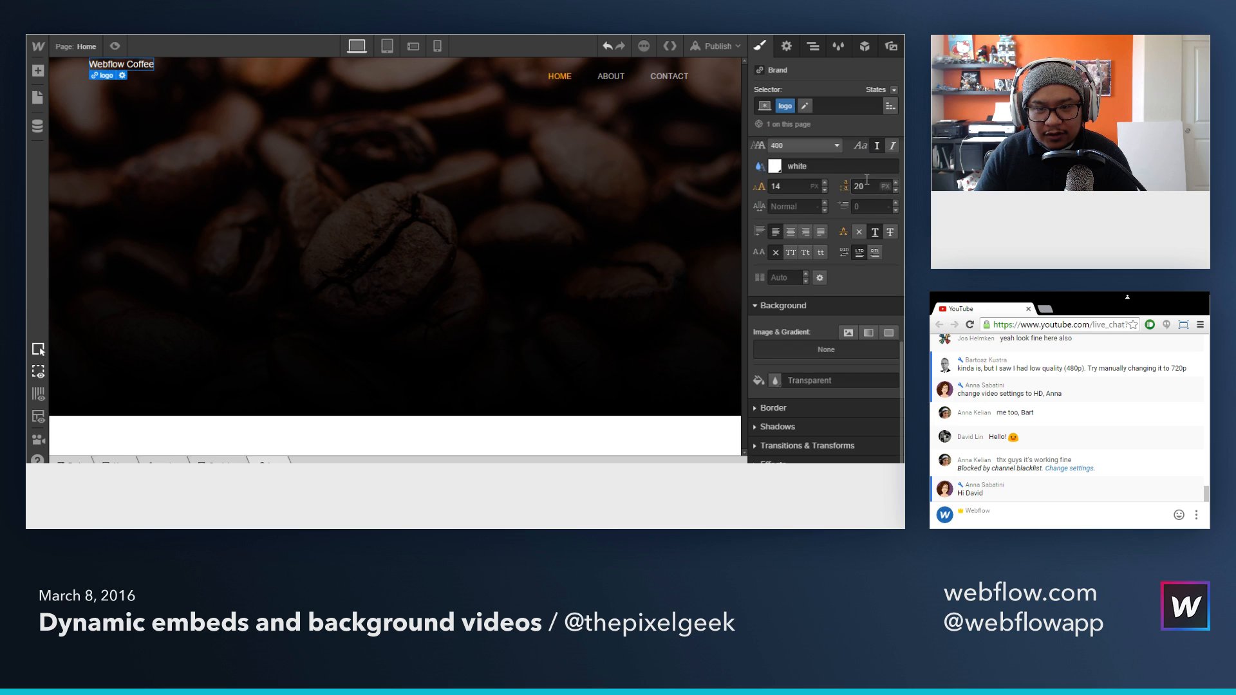
# Step: Set the logo's font to Montserrat
pyautogui.scroll(1, 851, 255)
pyautogui.scroll(2, 851, 253)
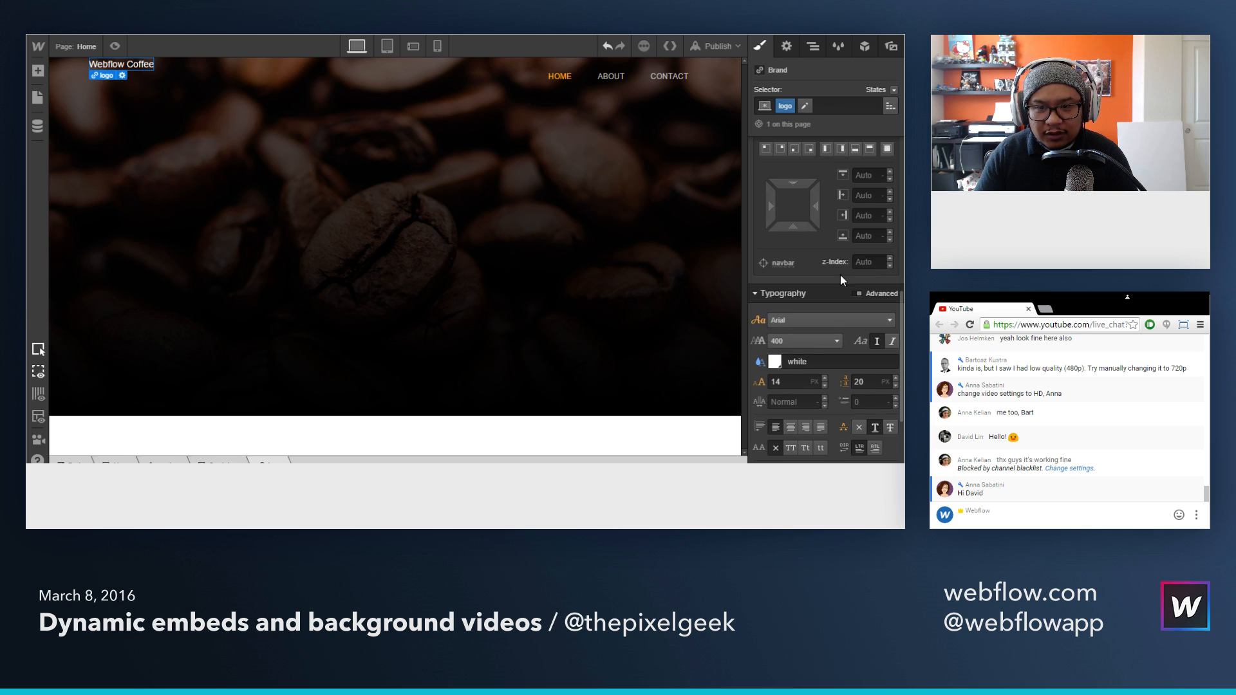
pyautogui.click(857, 320)
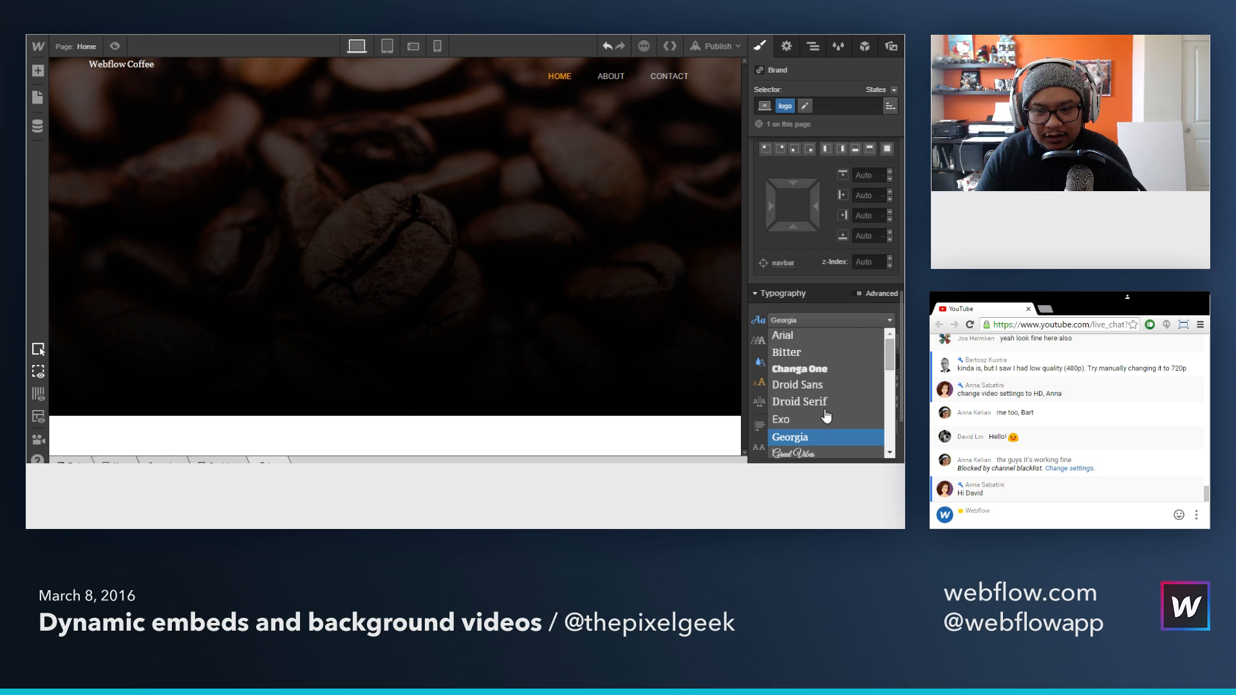
pyautogui.scroll(-3, 827, 406)
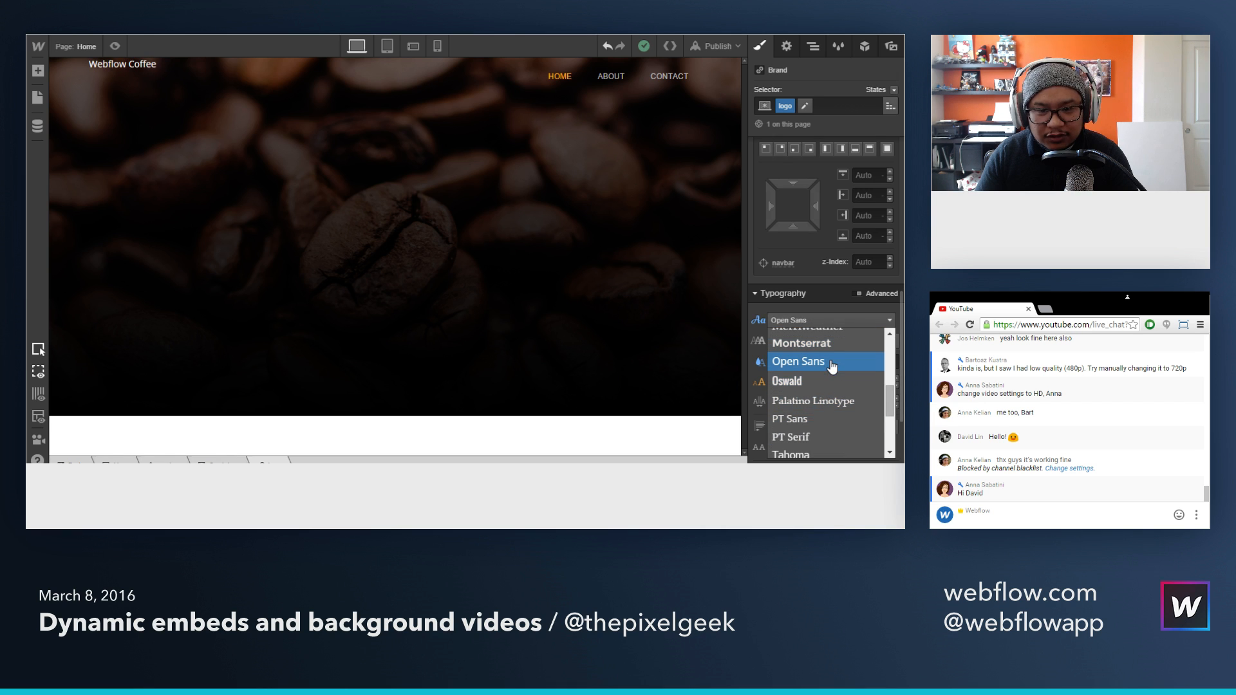
pyautogui.click(833, 350)
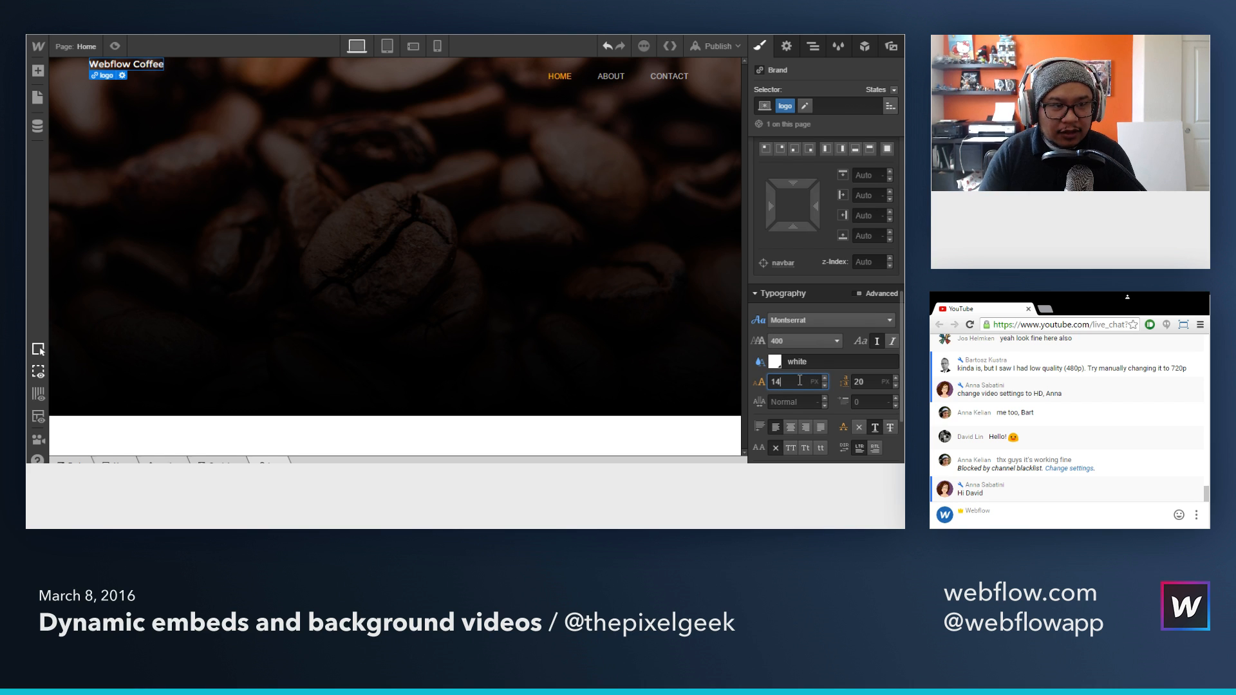
# Step: Set the logo text to an 18 px font size with a 30 px line height
pyautogui.press('Up')
pyautogui.press('Up')
pyautogui.press('Up')
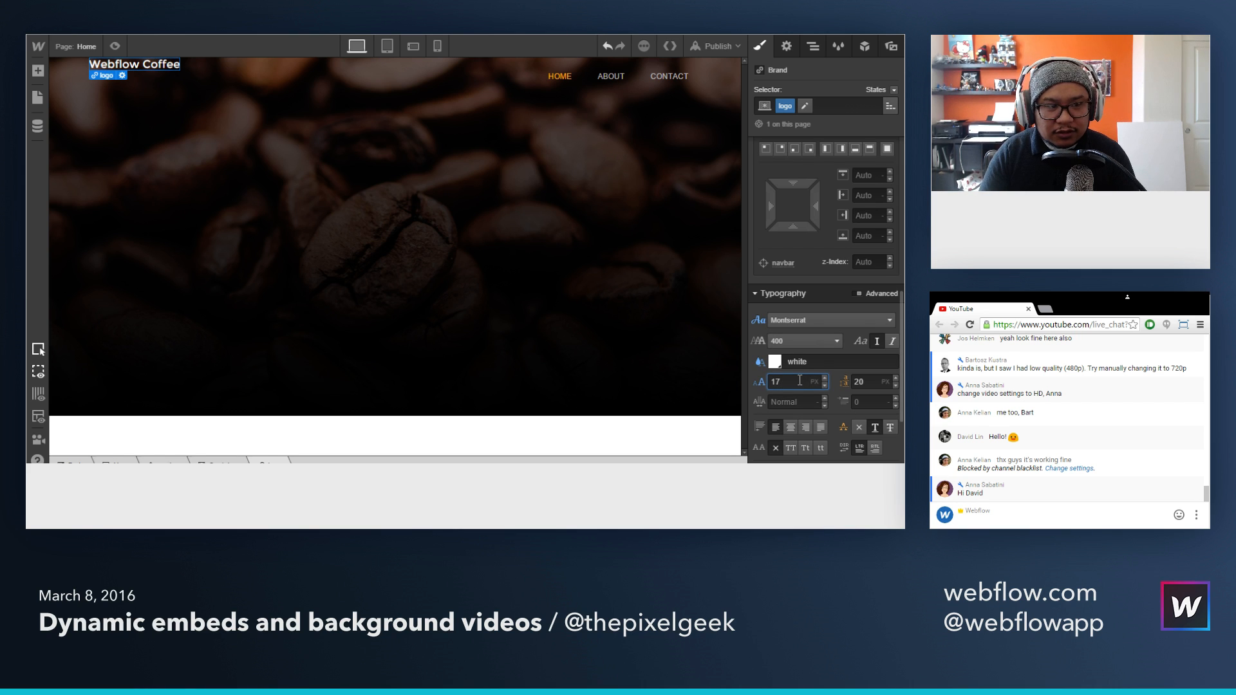
pyautogui.press('Up')
pyautogui.press('Tab')
pyautogui.write('30')
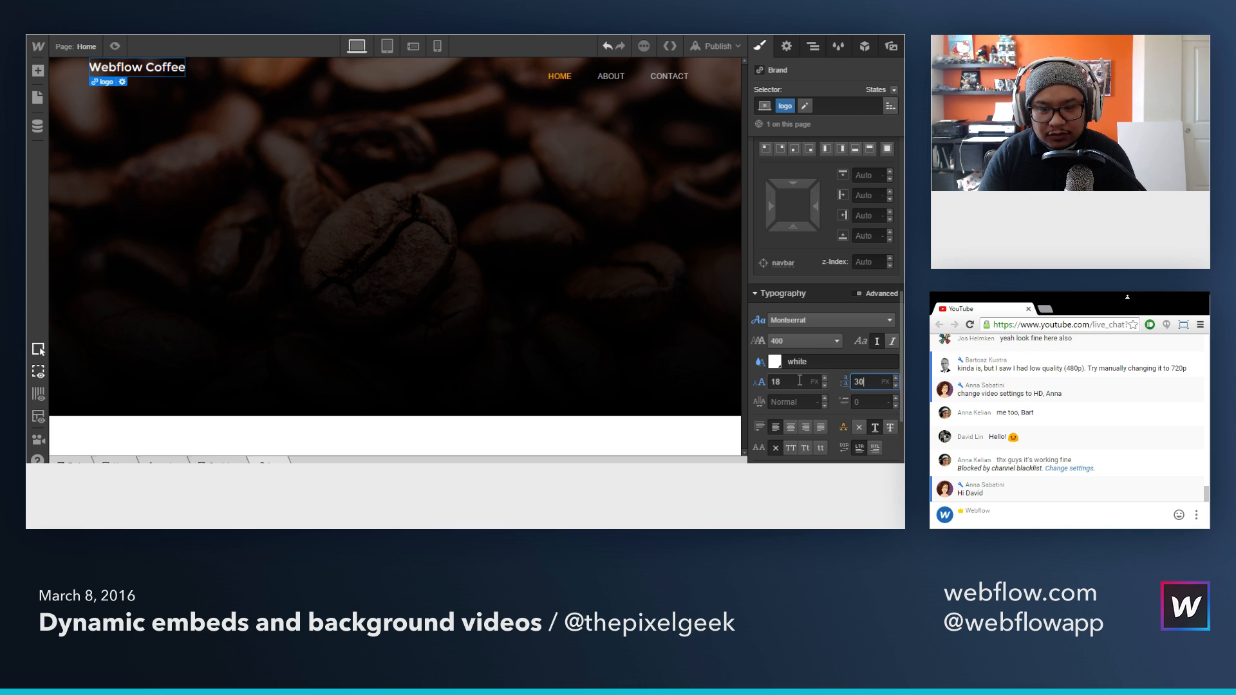
# Step: Give the logo a 14 px top margin, and select the Hero section
pyautogui.scroll(5, 805, 316)
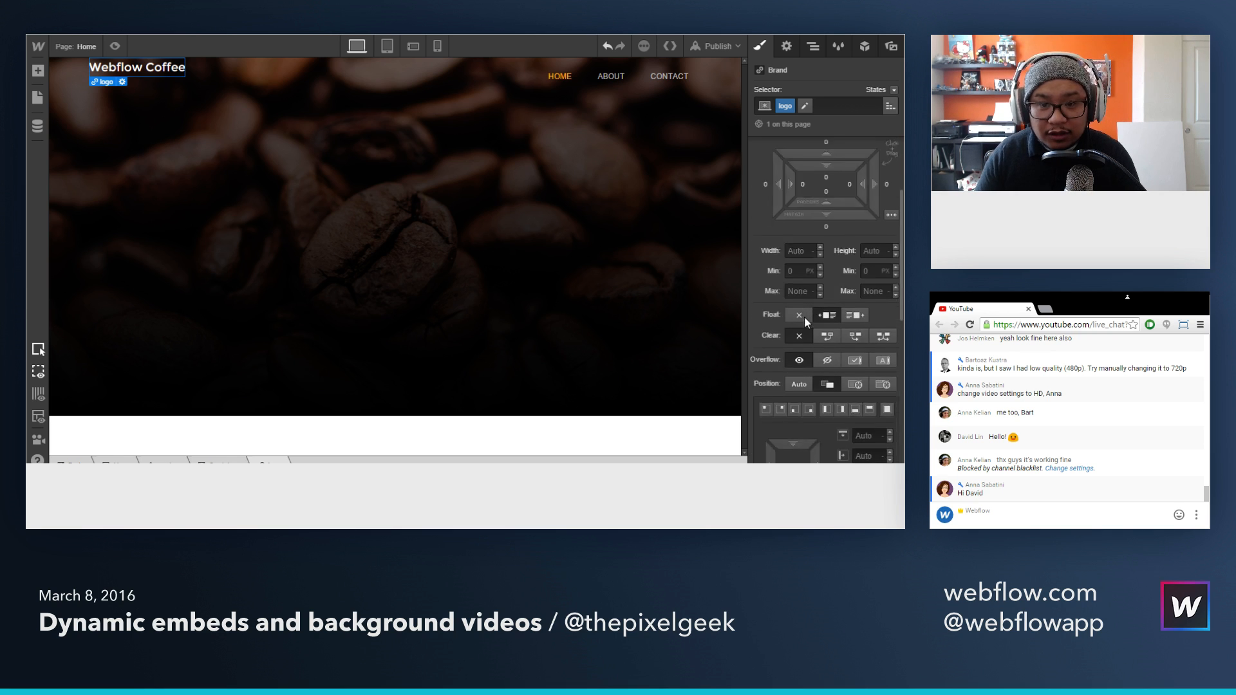
pyautogui.moveTo(826, 222); pyautogui.dragTo(831, 194)
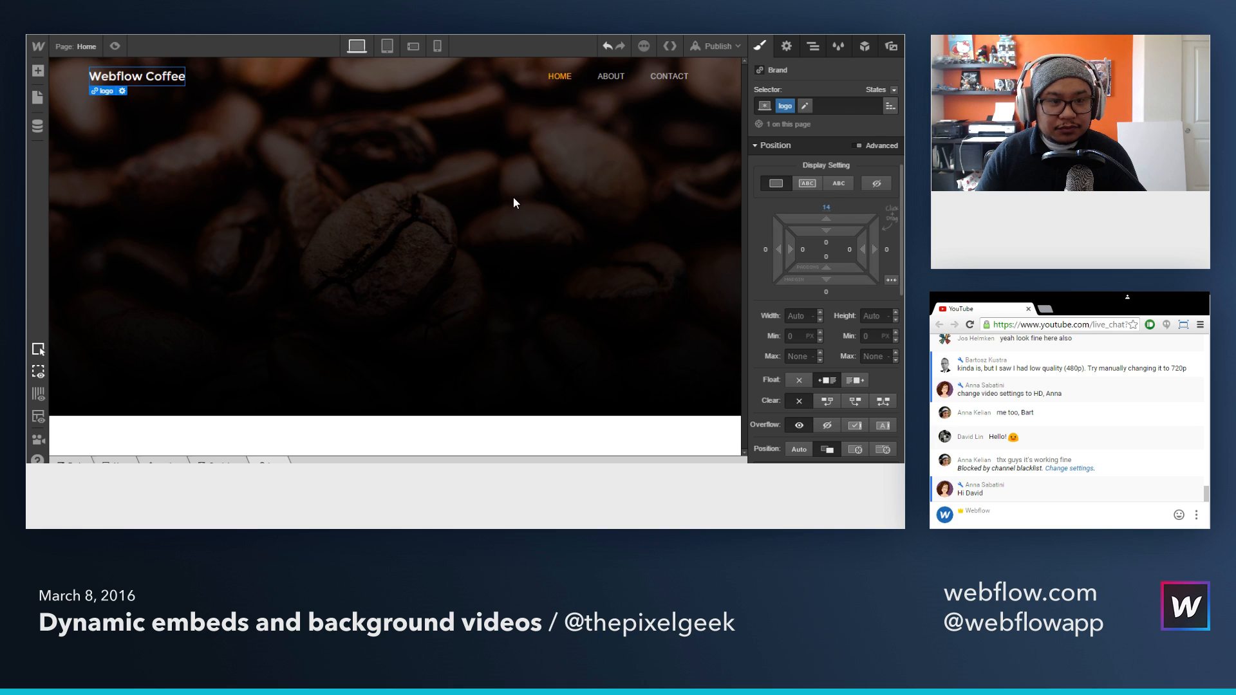
pyautogui.click(514, 199)
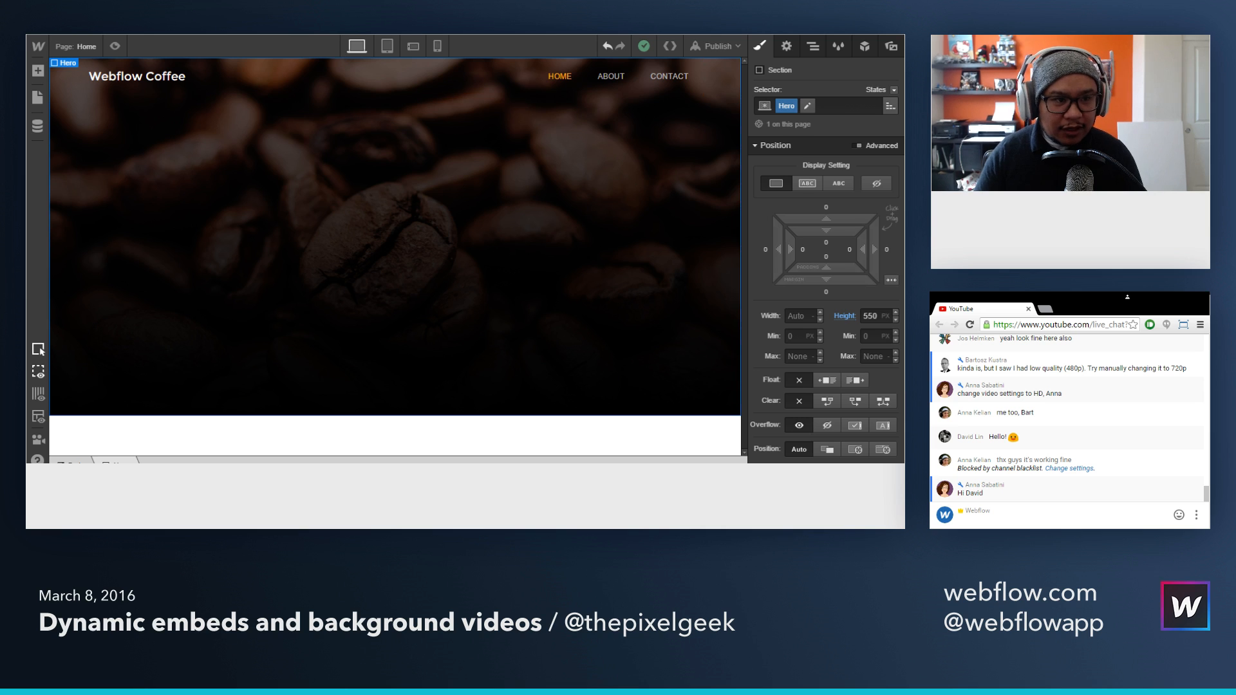
# Step: Check the hero text layout on the reference Grounded page, and add a Div Block to the Hero section below the navbar
pyautogui.hotkey('ctrl', 'Tab')
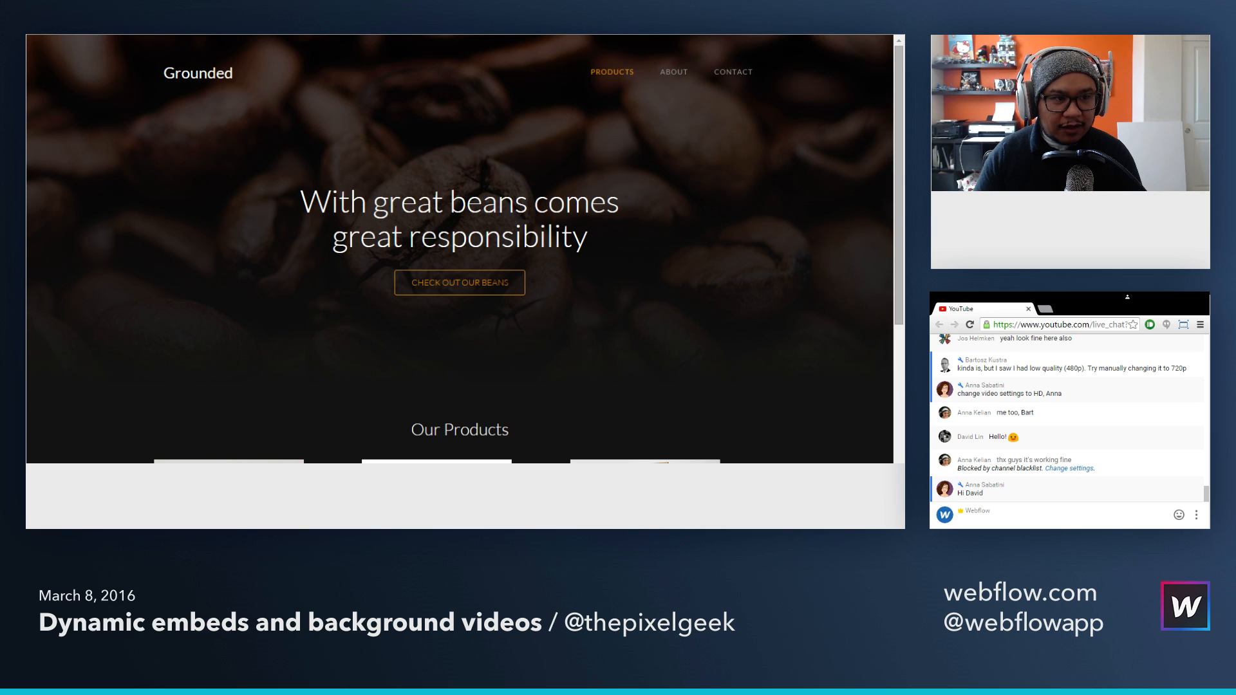
pyautogui.hotkey('ctrl', 'shift', 'Tab')
pyautogui.press('a')
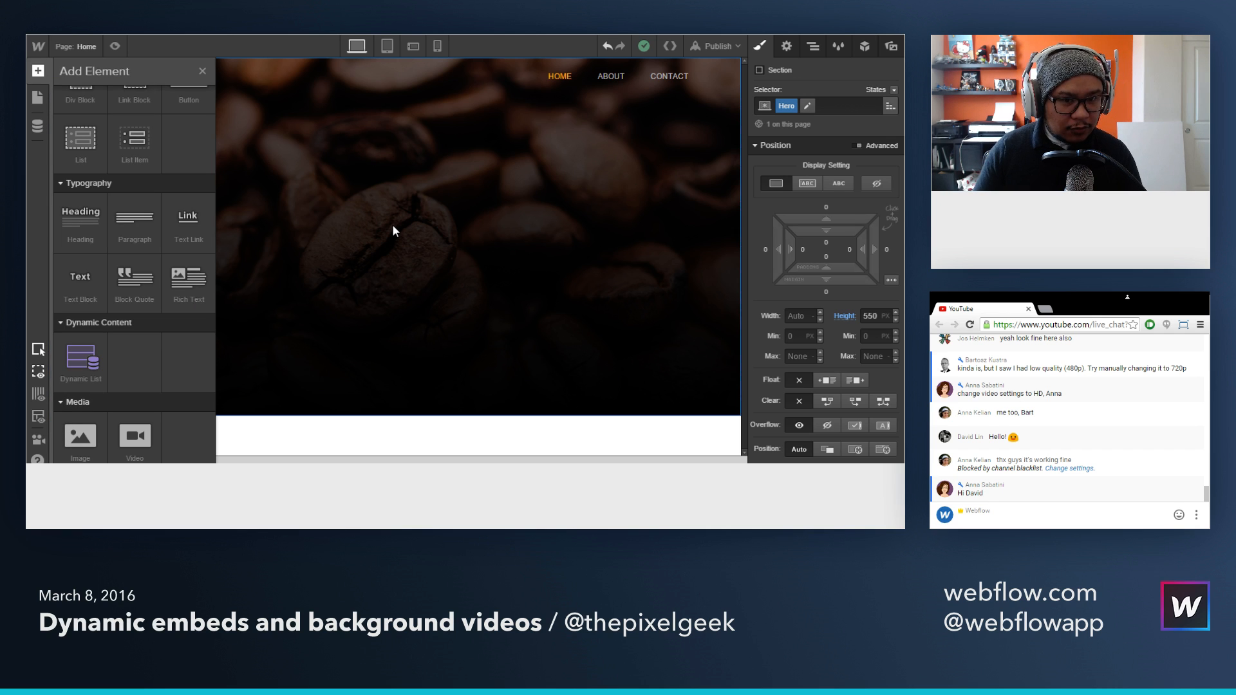
pyautogui.scroll(2, 134, 283)
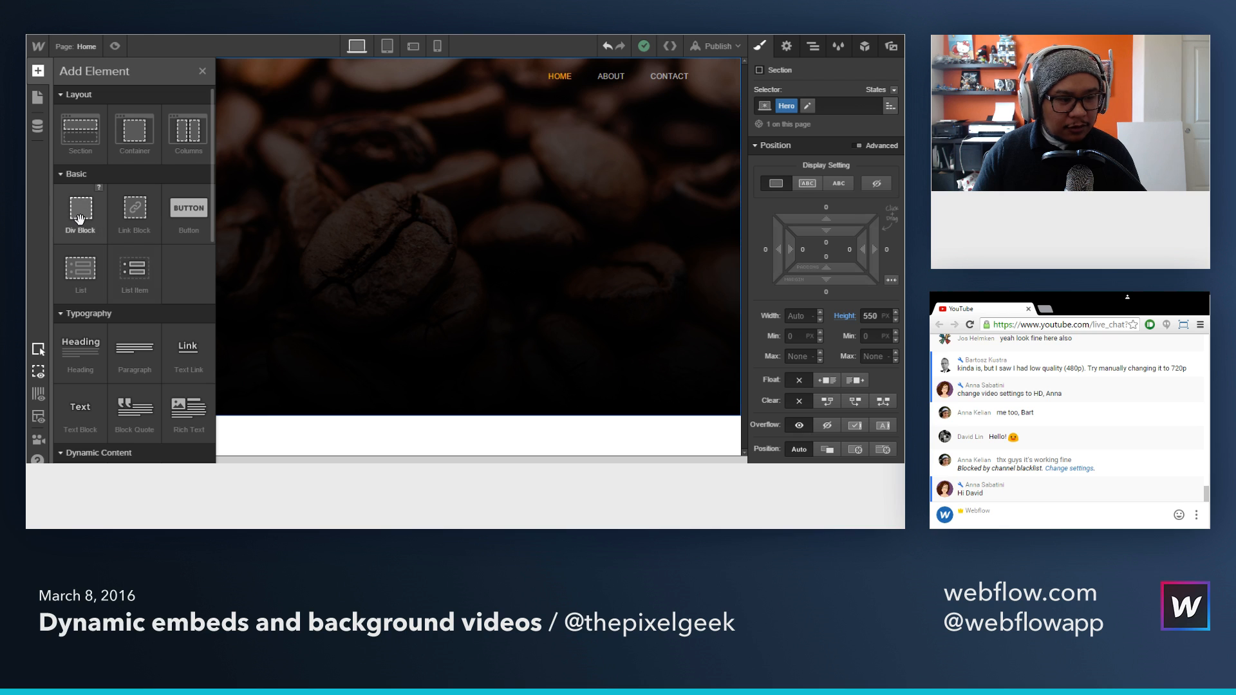
pyautogui.moveTo(80, 218); pyautogui.dragTo(439, 208)
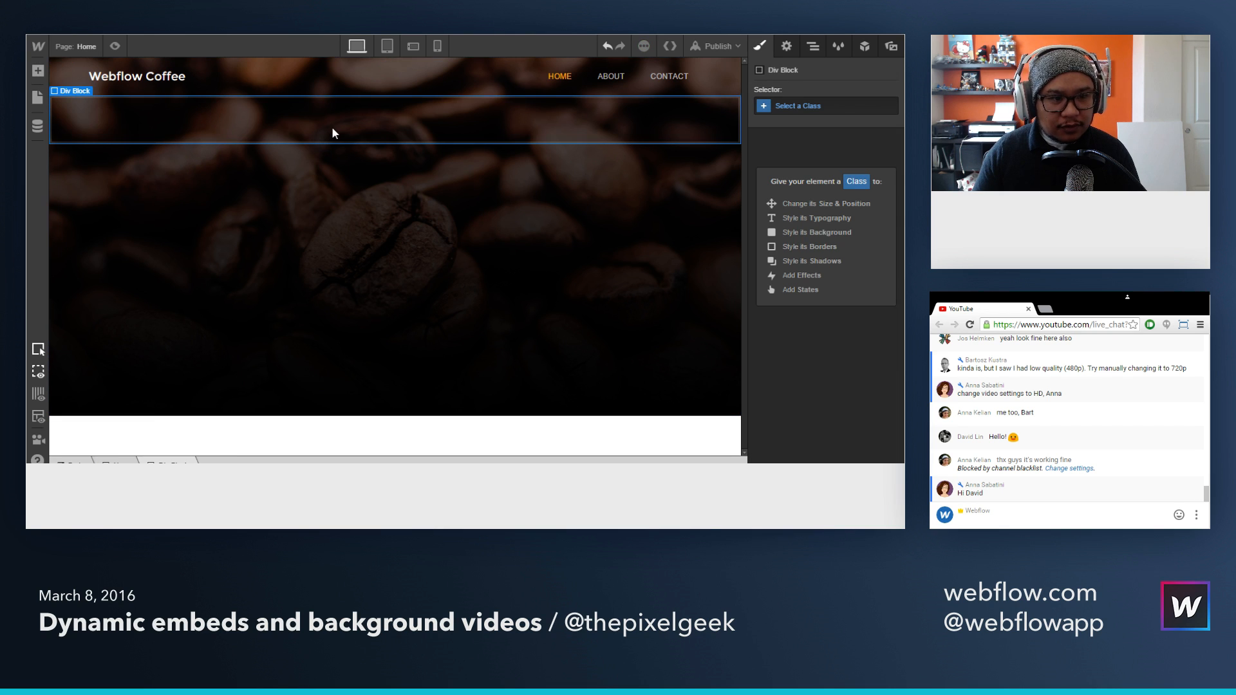
# Step: Give the new Div Block the class "hero cotnent"
pyautogui.click(798, 106)
pyautogui.write('hero colnent')
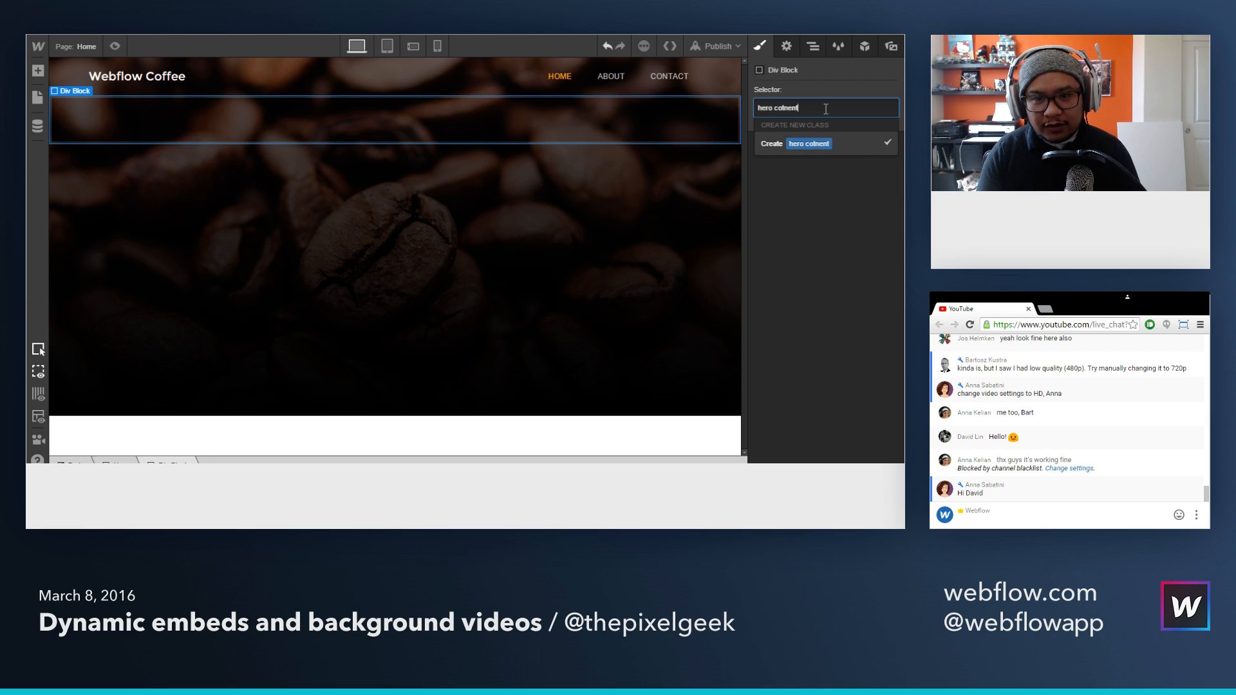
pyautogui.press('Return')
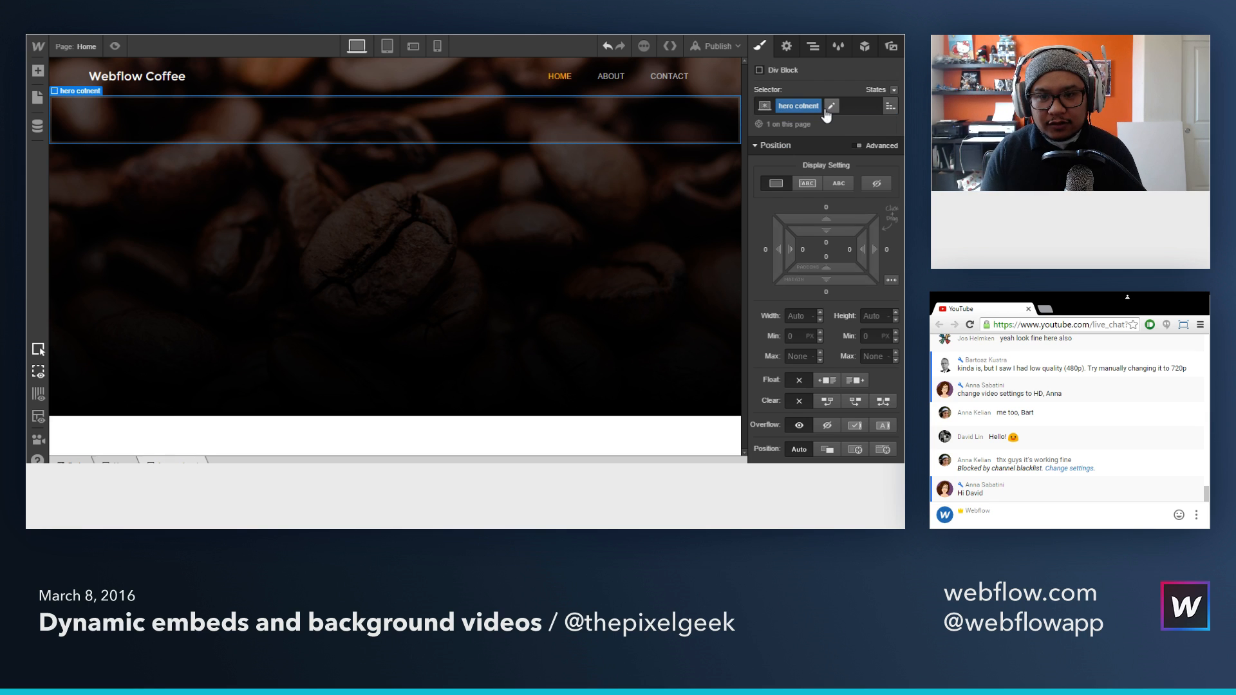
# Step: Correct the Div Block's class name to "hero content"
pyautogui.click(780, 109)
pyautogui.click(789, 126)
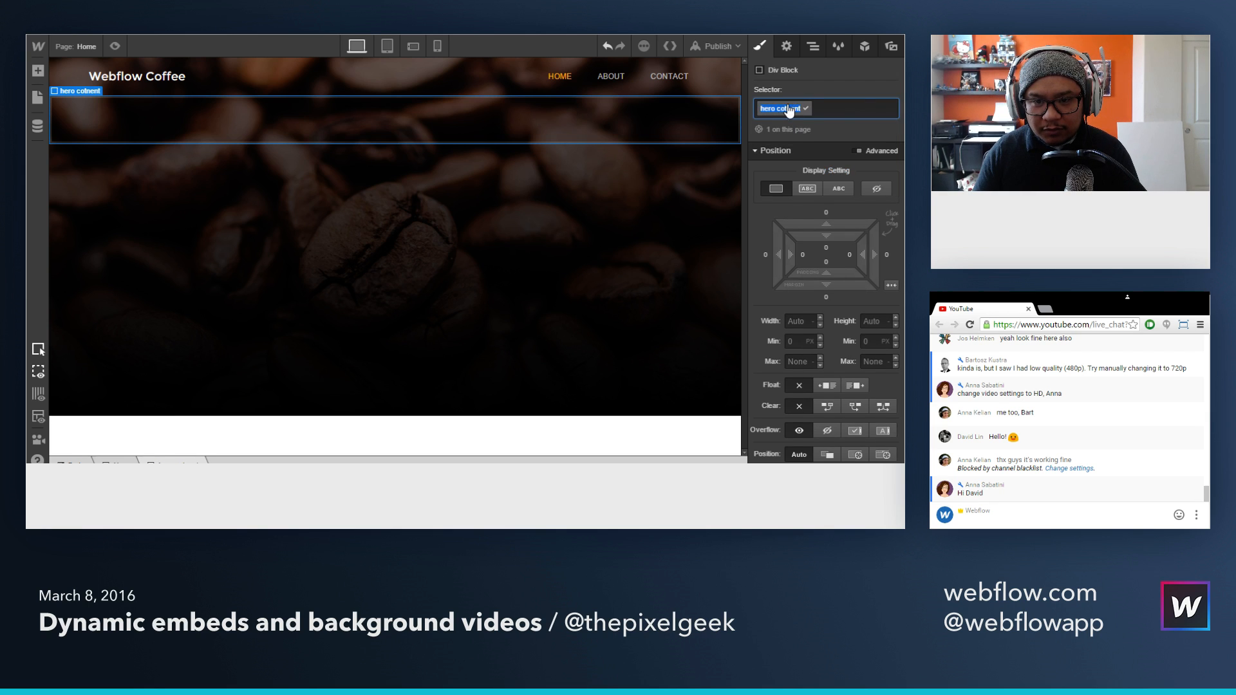
pyautogui.click(790, 110)
pyautogui.click(767, 129)
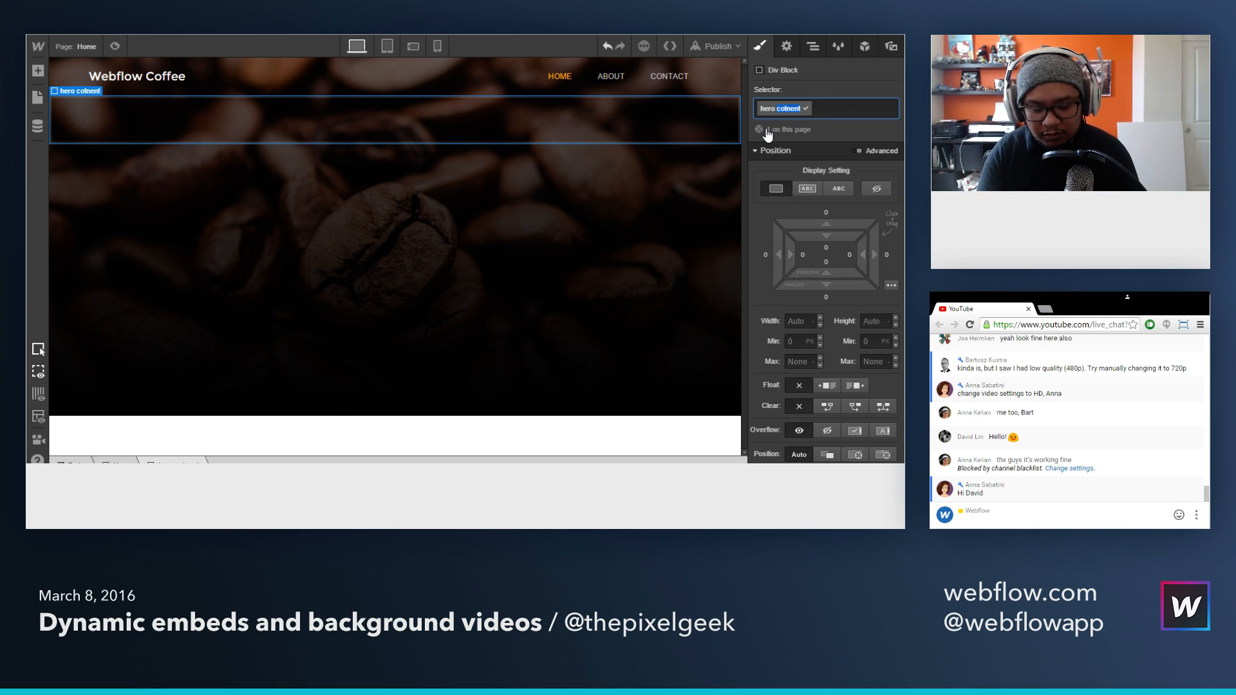
pyautogui.write('conten')
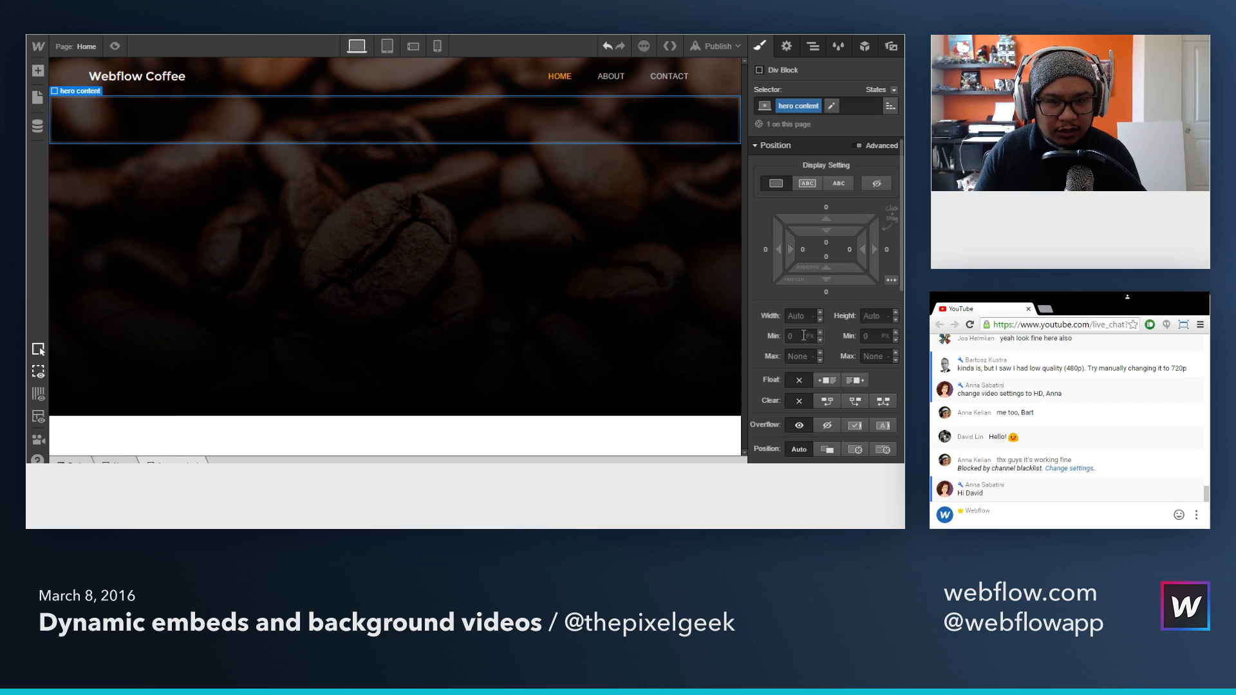
# Step: Set the hero content block's width to 50% and center it horizontally in the Hero section
pyautogui.click(809, 317)
pyautogui.write('50%')
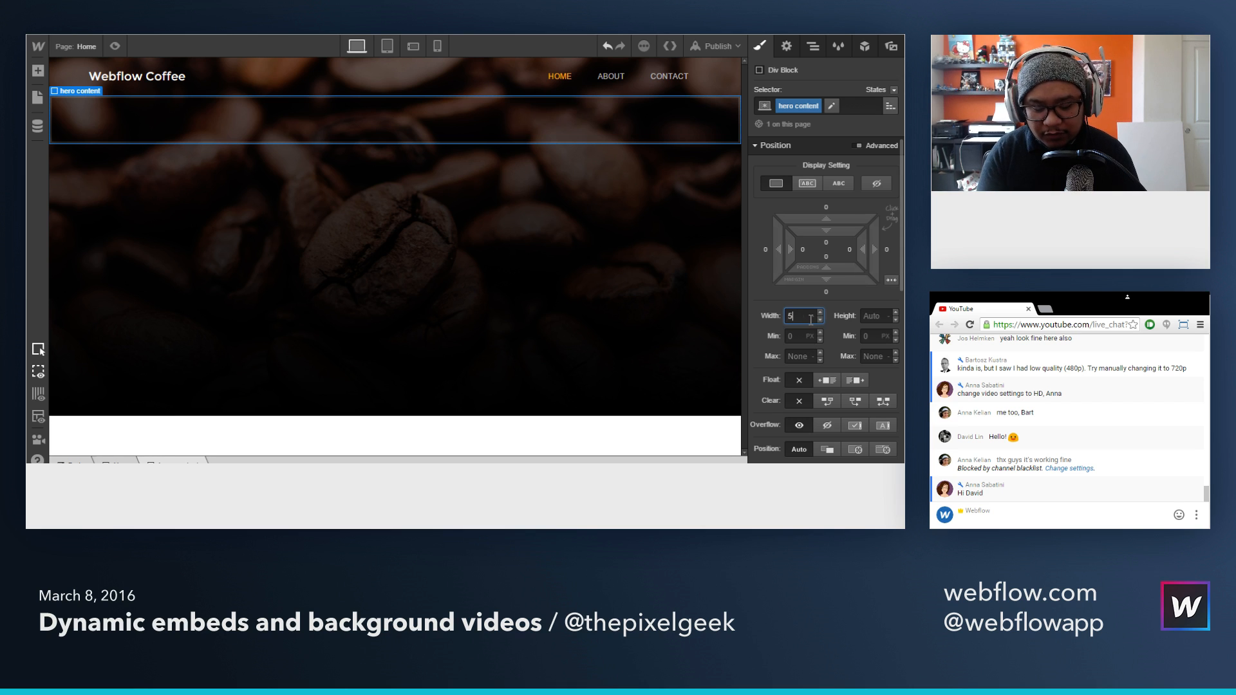
pyautogui.click(891, 282)
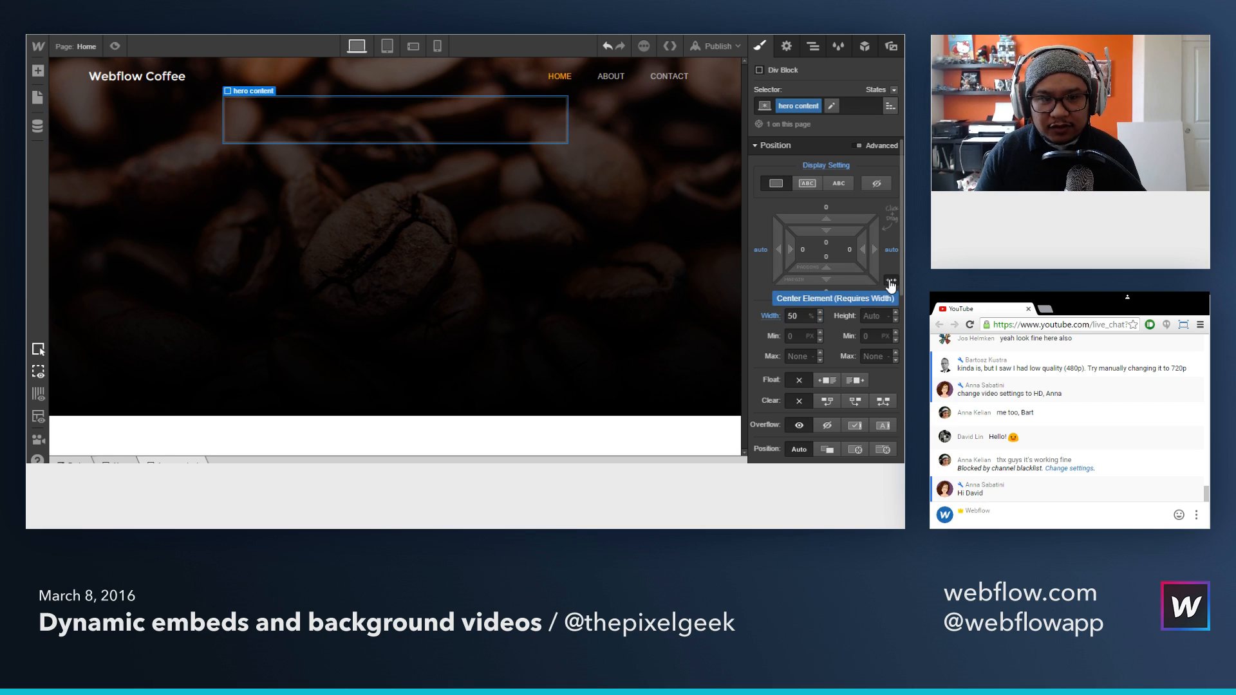
# Step: Try a 200 px top margin on the hero content block
pyautogui.click(827, 211)
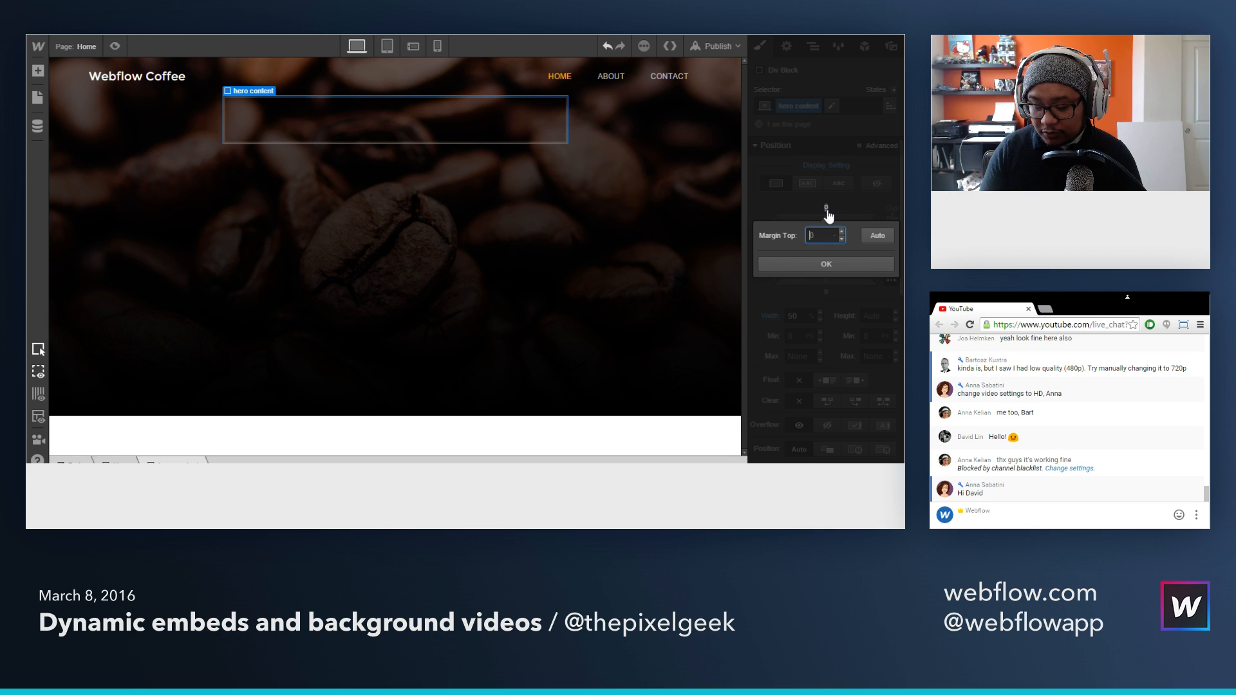
pyautogui.write('200')
pyautogui.press('Return')
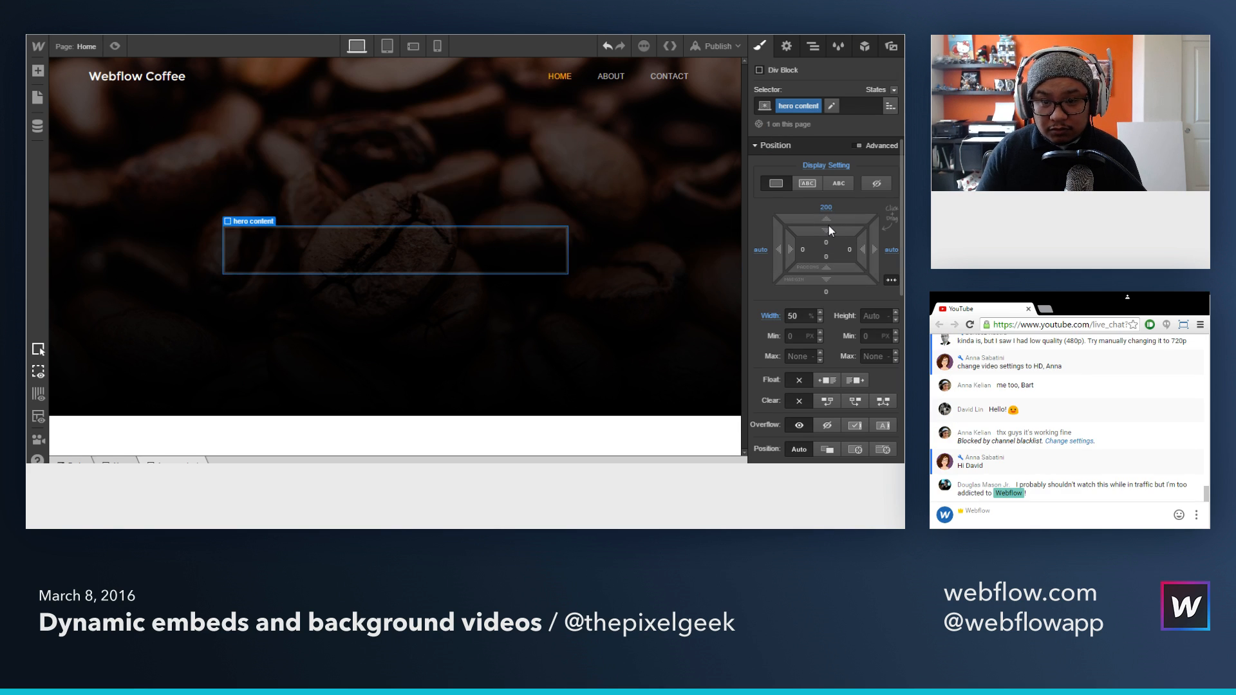
# Step: Set the hero content block's top margin to 150 px and its width to 75%
pyautogui.moveTo(828, 219); pyautogui.dragTo(841, 307)
pyautogui.click(827, 207)
pyautogui.write('150')
pyautogui.press('Return')
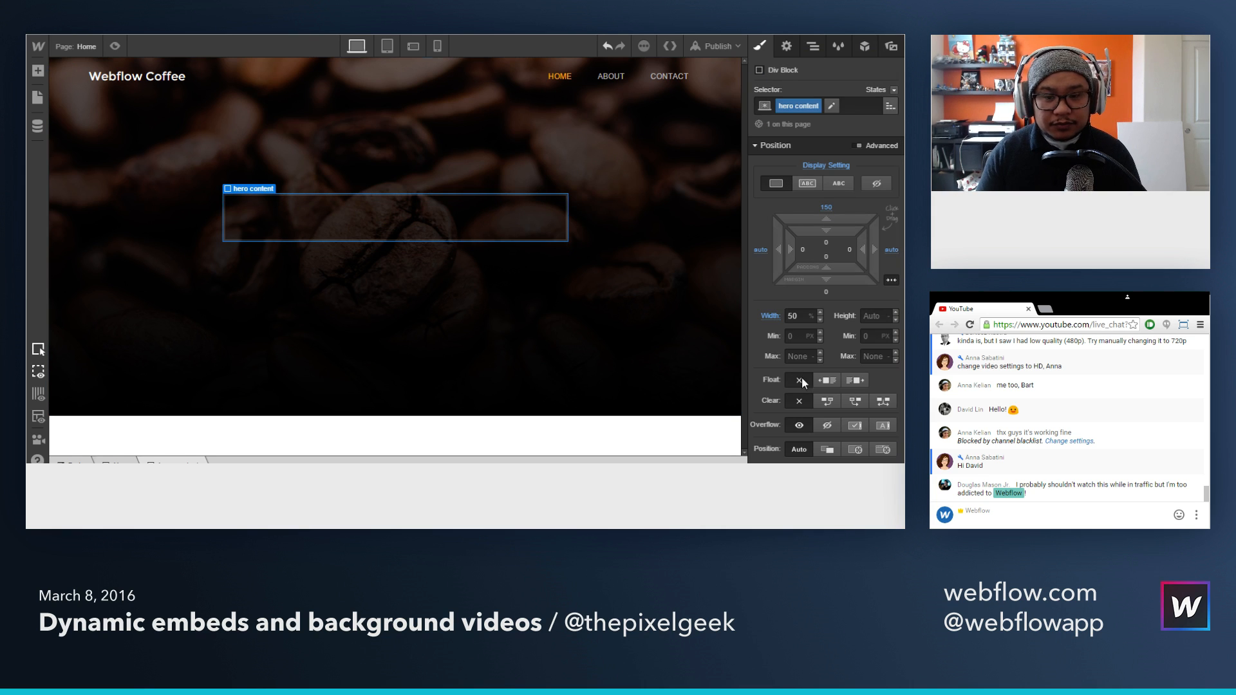
pyautogui.doubleClick(793, 316)
pyautogui.write('75')
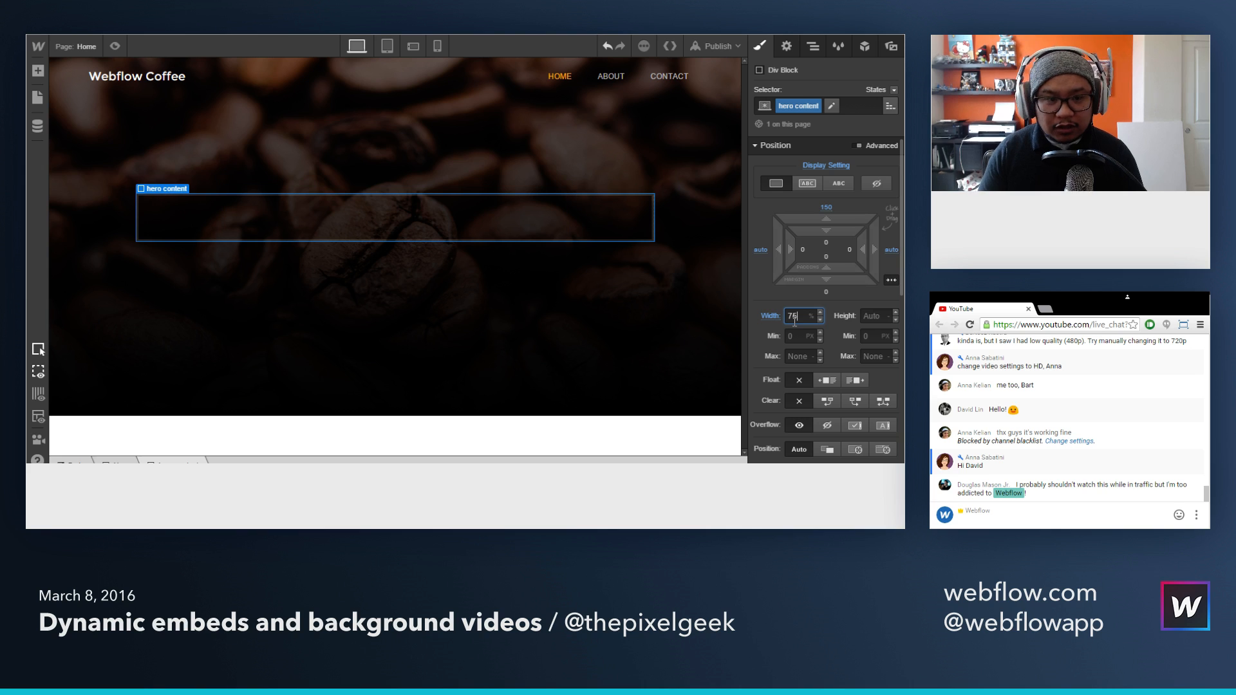
pyautogui.click(488, 230)
# Step: Add an H1 heading inside the hero content block with the text "For good energy, add coffee"
pyautogui.press('a')
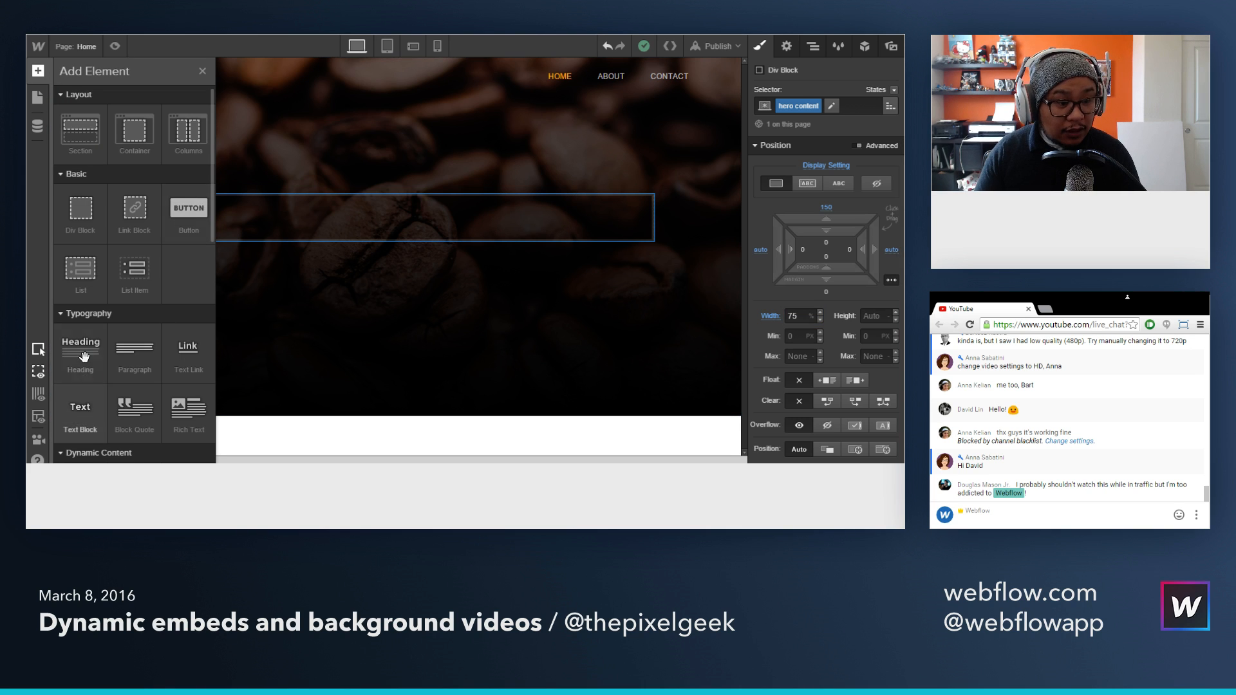
pyautogui.moveTo(83, 356); pyautogui.dragTo(364, 233)
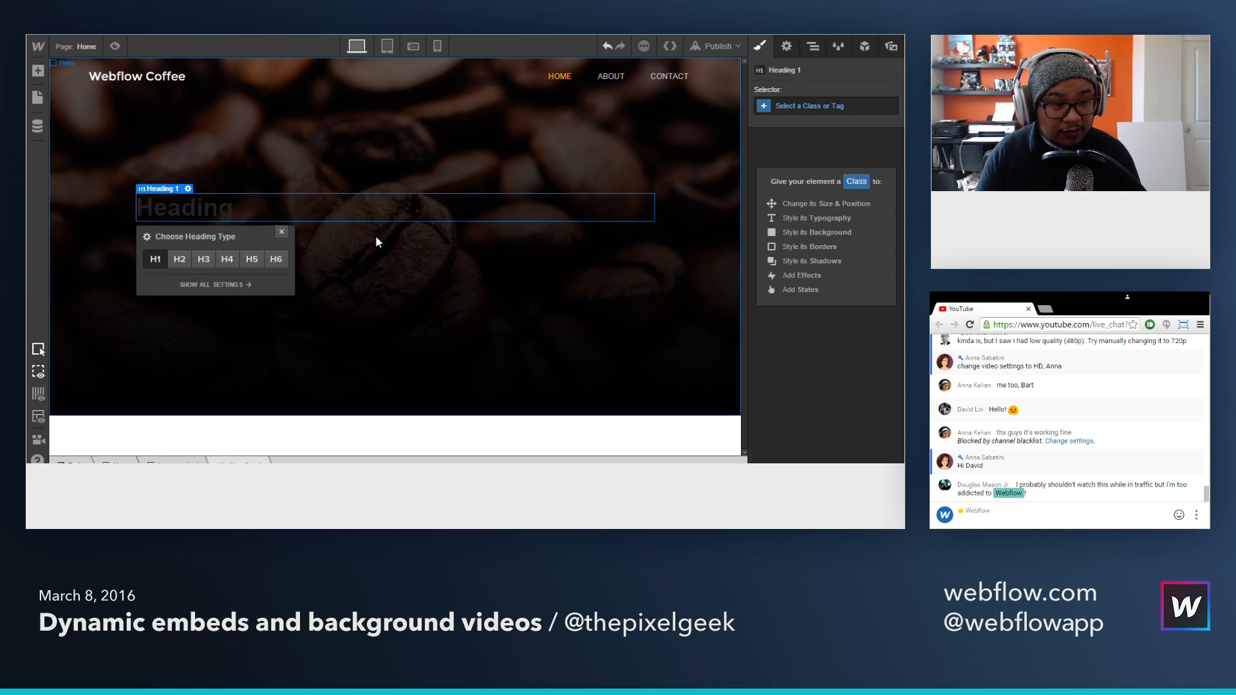
pyautogui.doubleClick(210, 209)
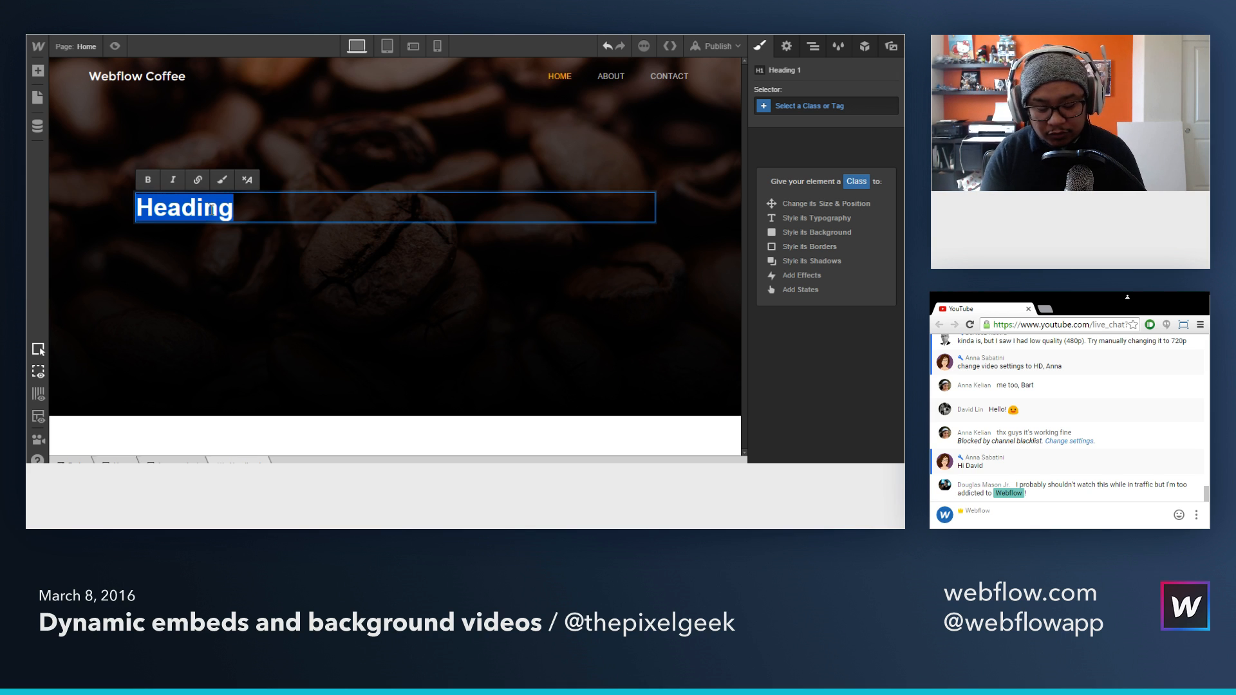
pyautogui.write('Good one')
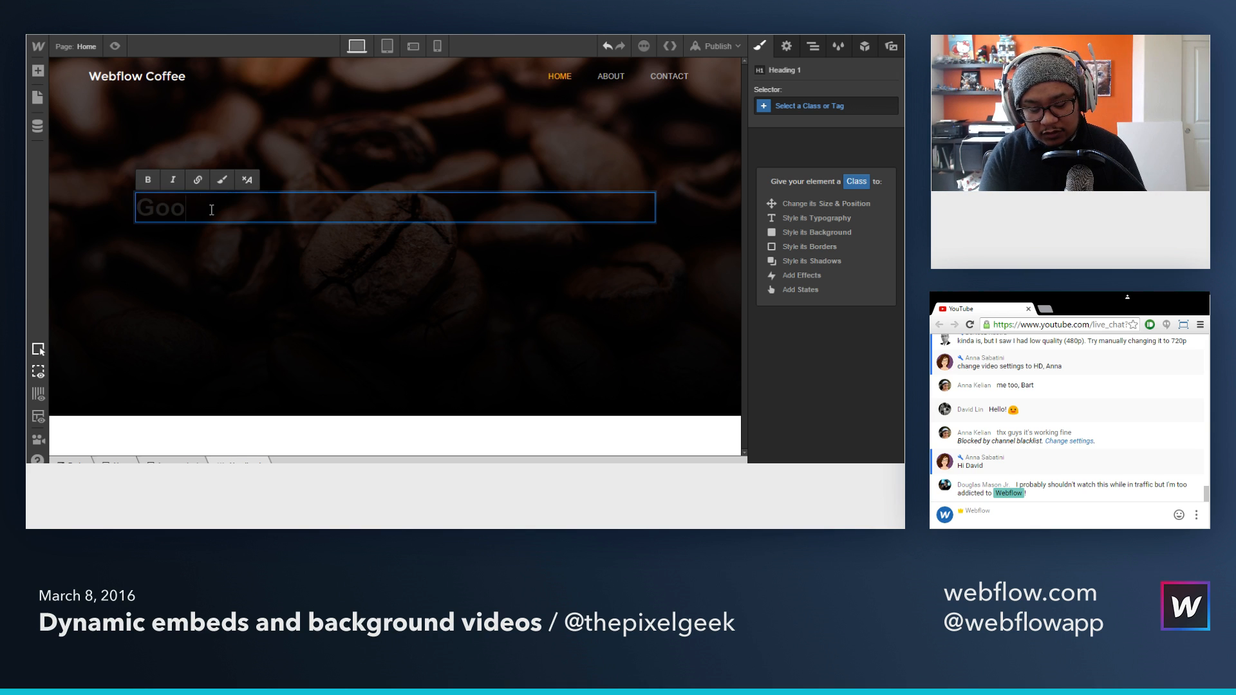
pyautogui.press('BackSpace')
pyautogui.press('BackSpace')
pyautogui.press('BackSpace')
pyautogui.press('BackSpace')
pyautogui.press('BackSpace')
pyautogui.press('BackSpace')
pyautogui.press('BackSpace')
pyautogui.press('BackSpace')
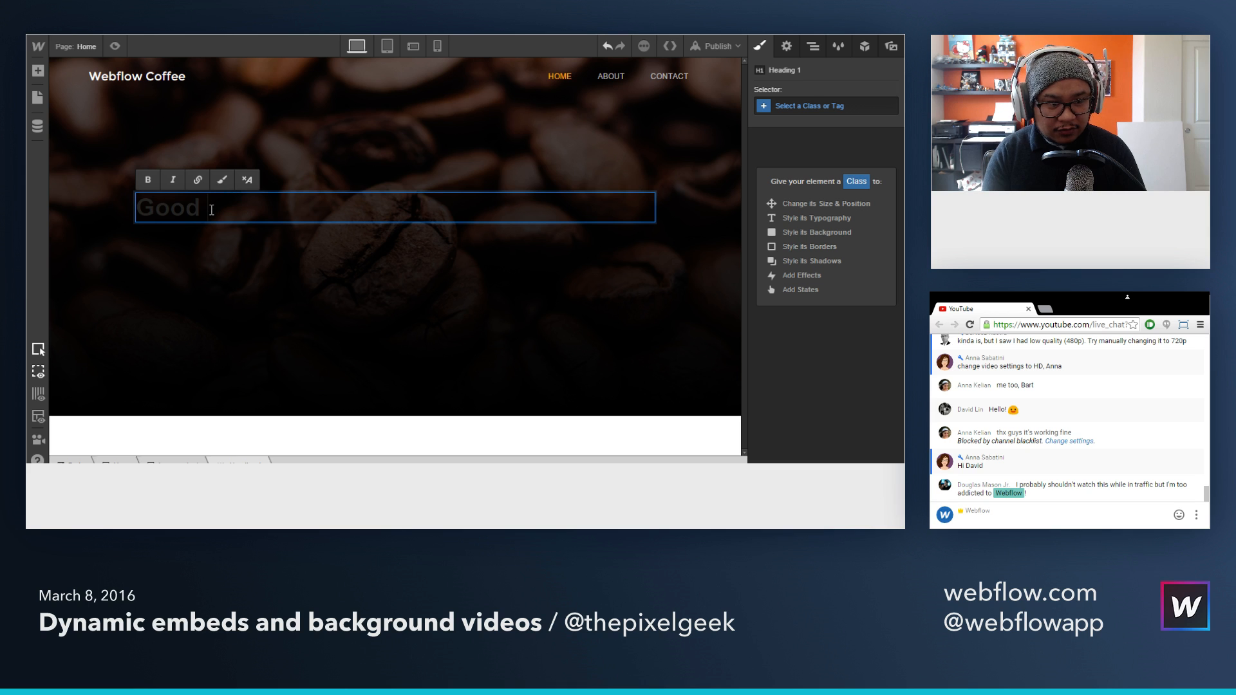
pyautogui.write('For ')
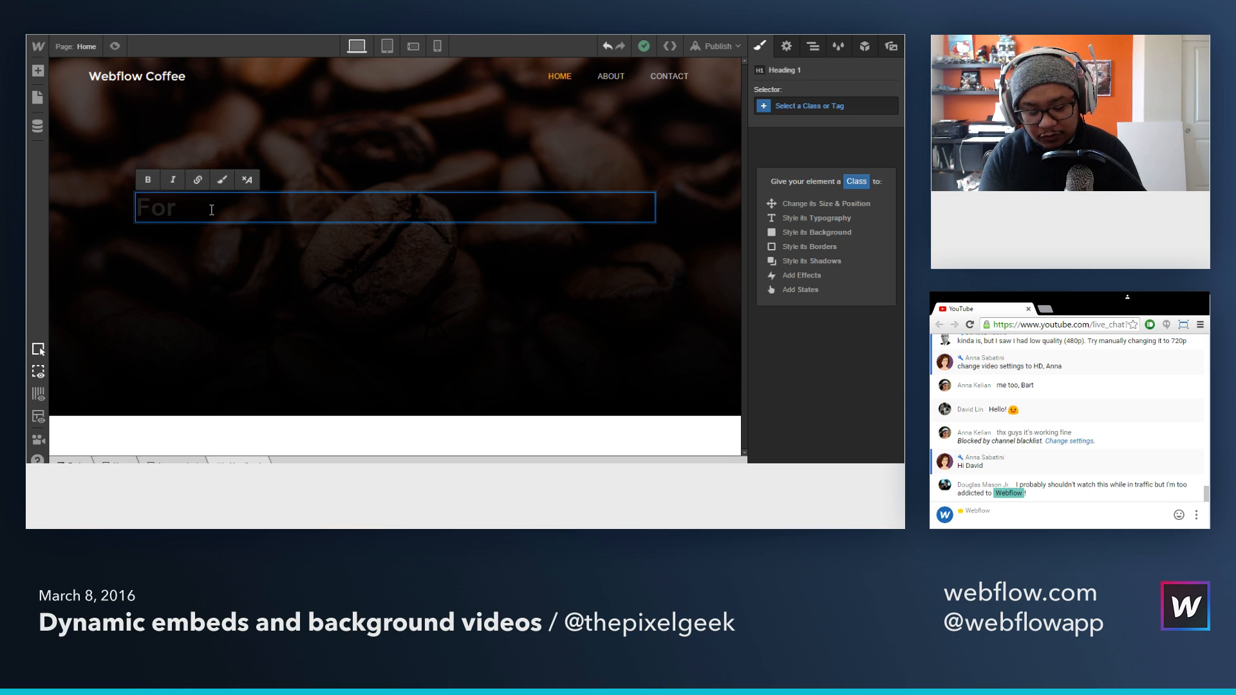
pyautogui.write('good energy add')
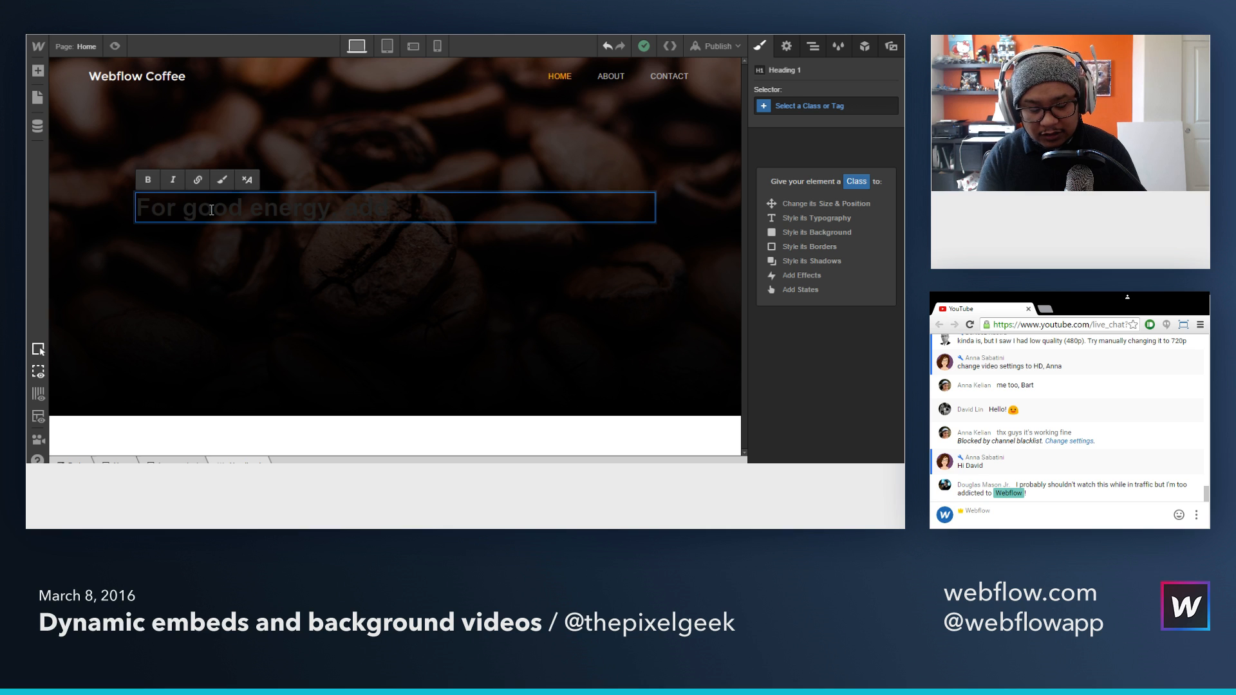
pyautogui.write(' and coffee')
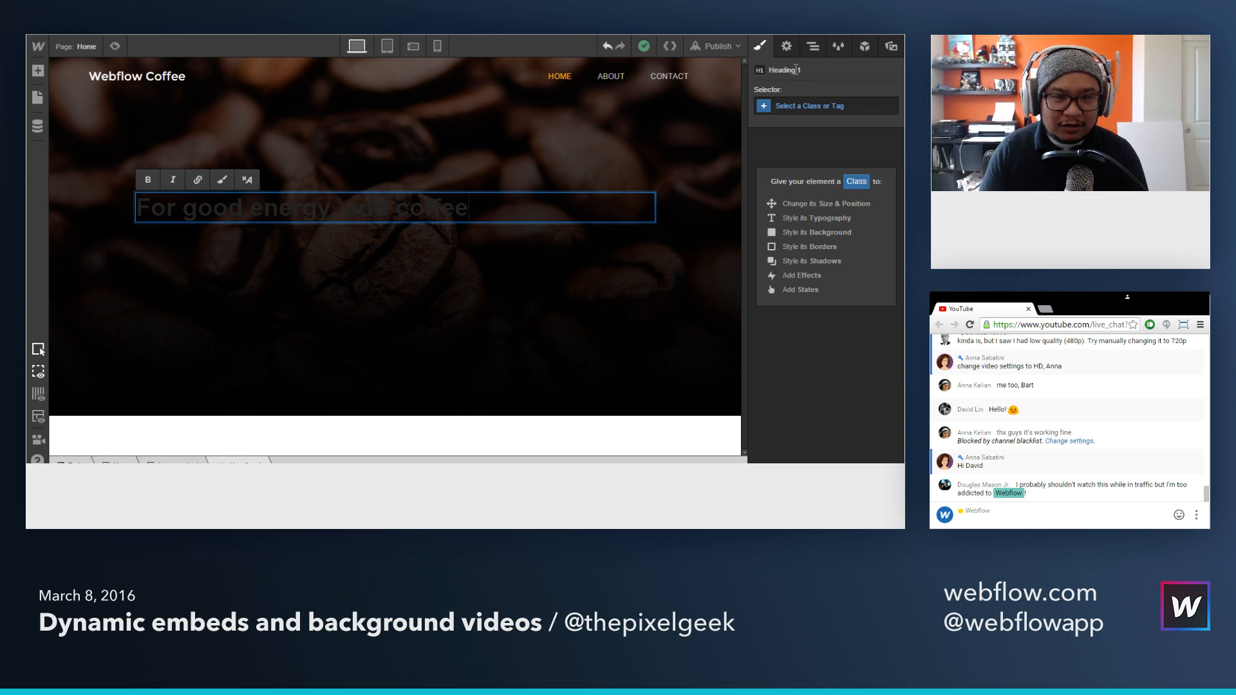
# Step: Style the All H1 Headings tag with center-aligned text and a white font color
pyautogui.click(801, 104)
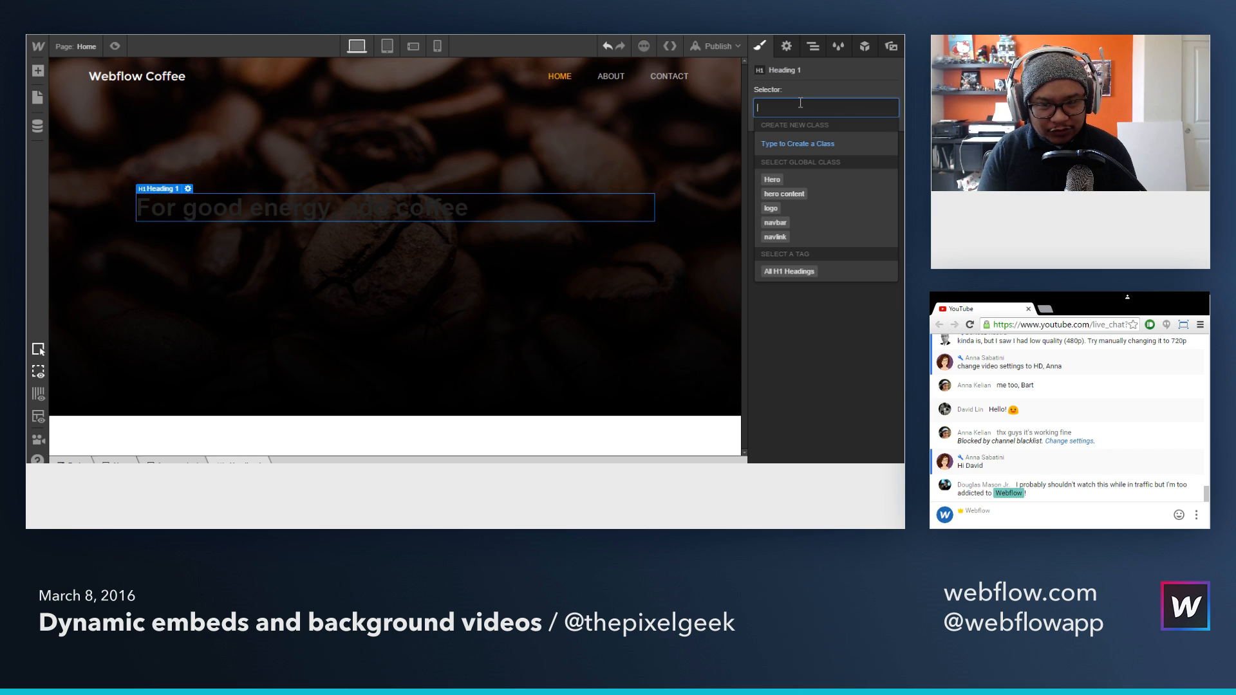
pyautogui.click(793, 273)
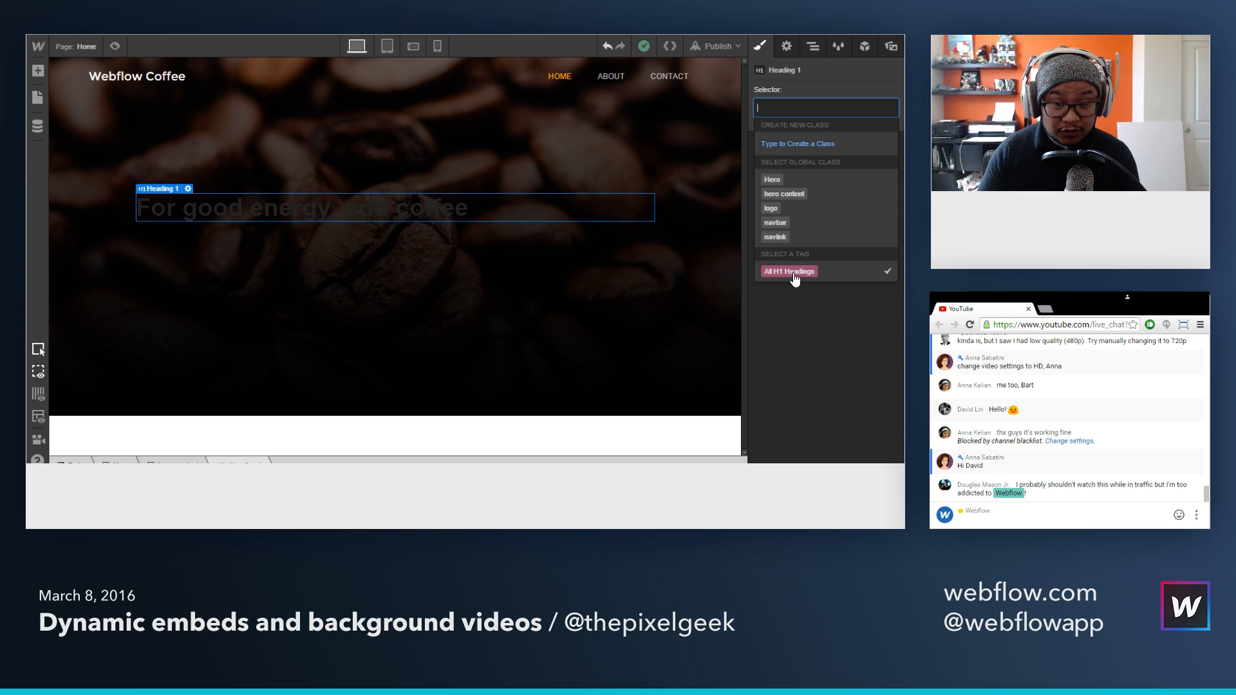
pyautogui.click(793, 273)
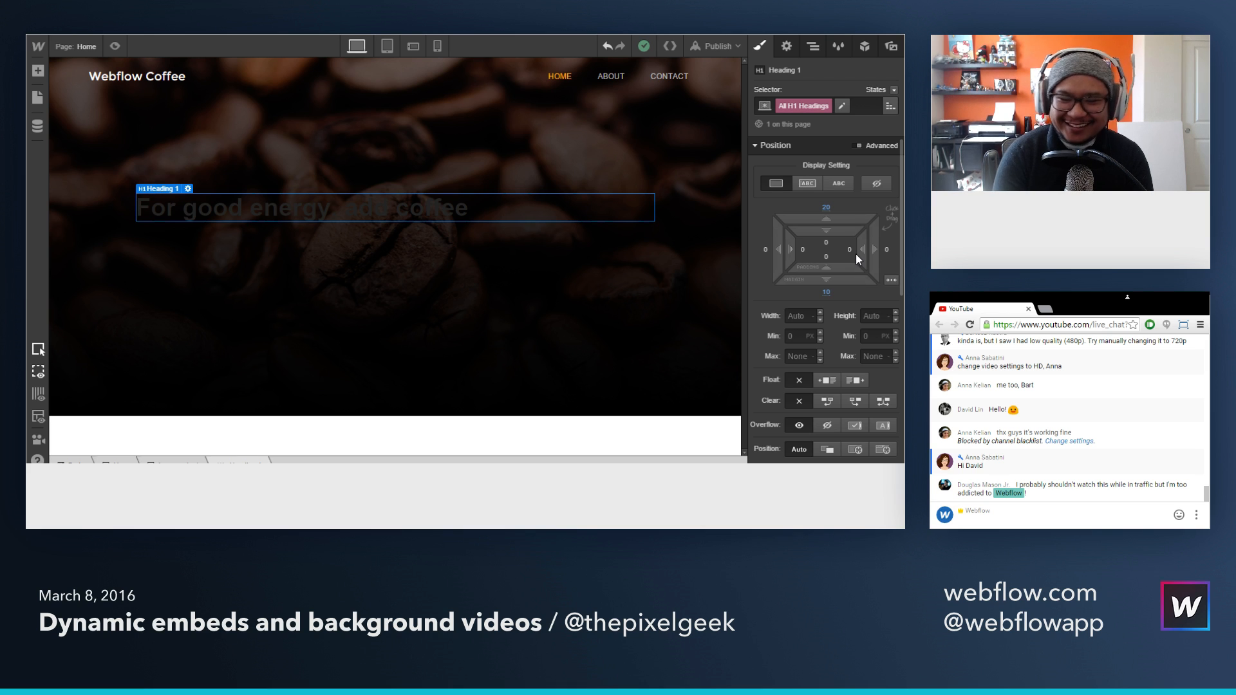
pyautogui.scroll(-3, 829, 395)
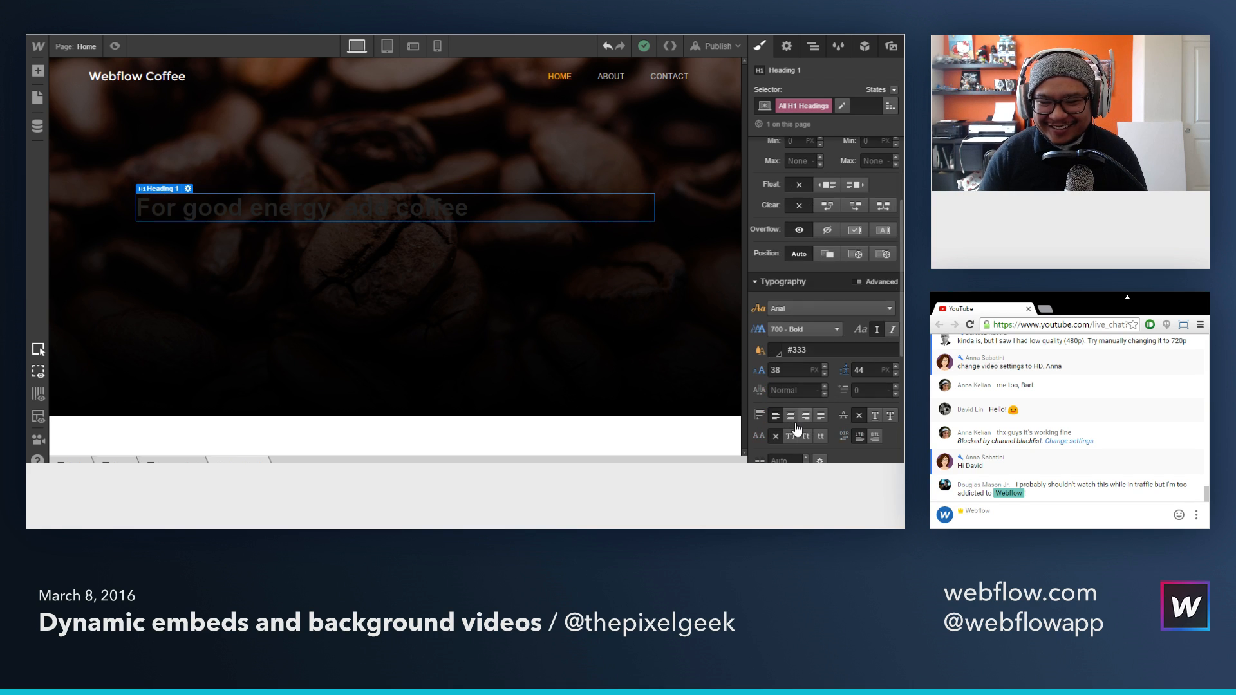
pyautogui.click(790, 416)
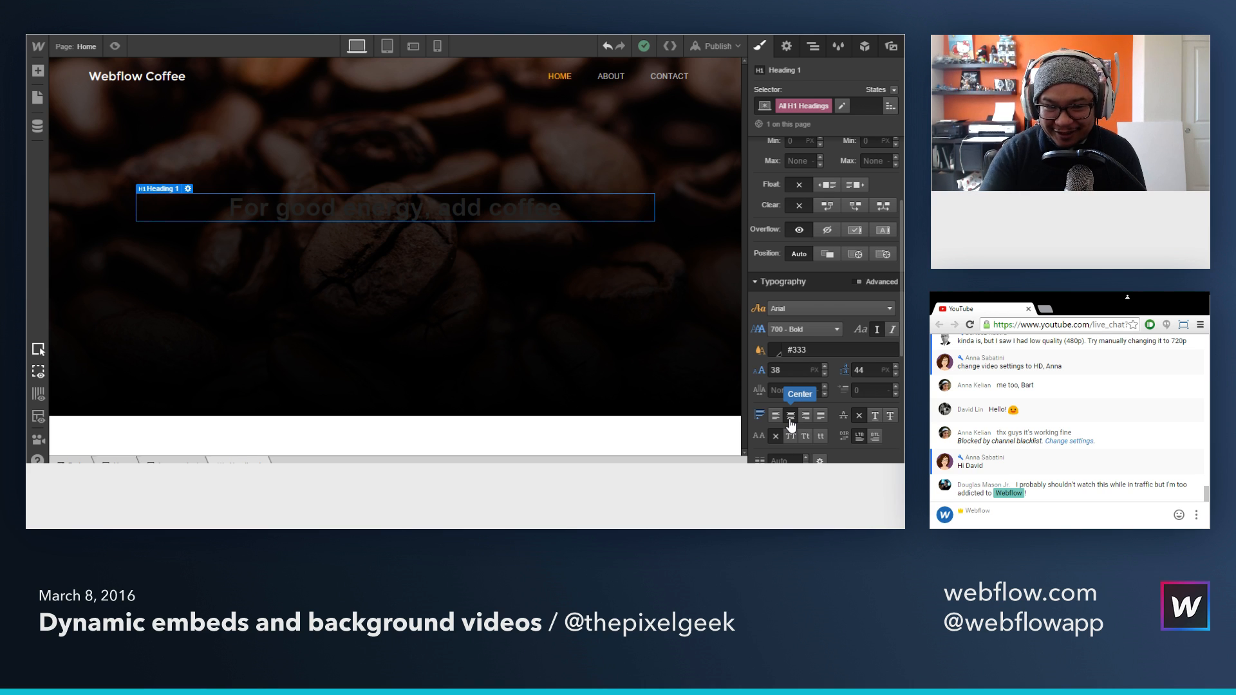
pyautogui.click(798, 350)
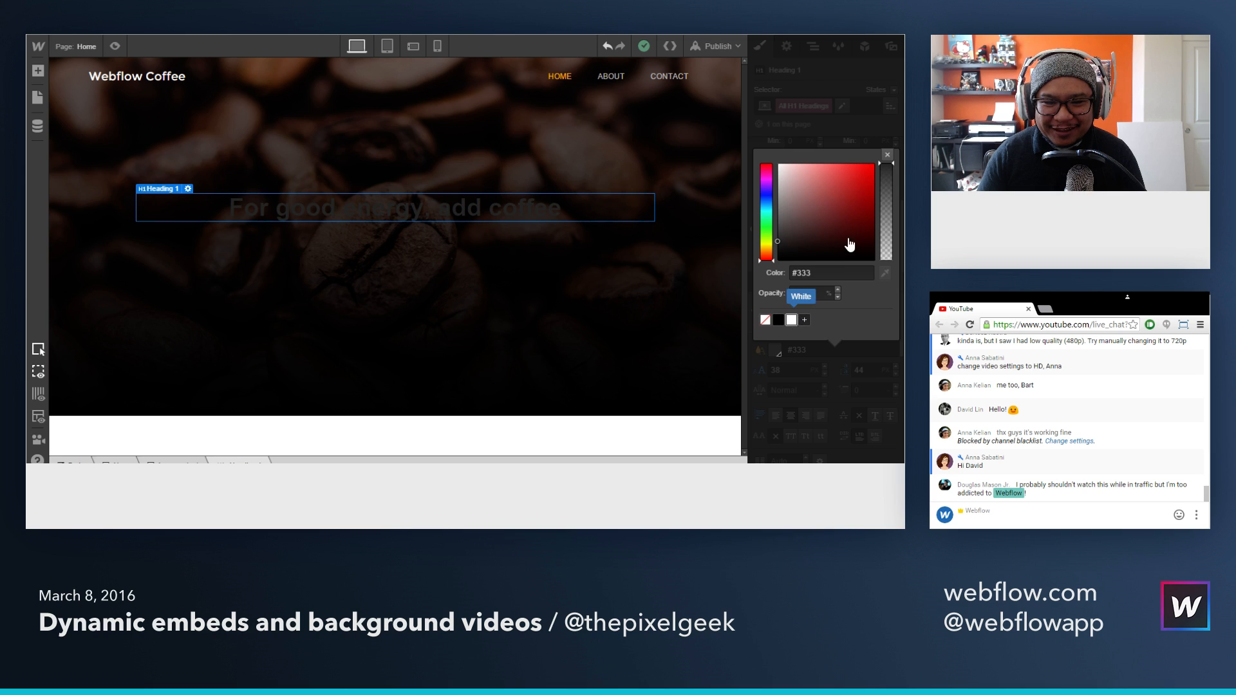
pyautogui.click(792, 320)
pyautogui.click(887, 156)
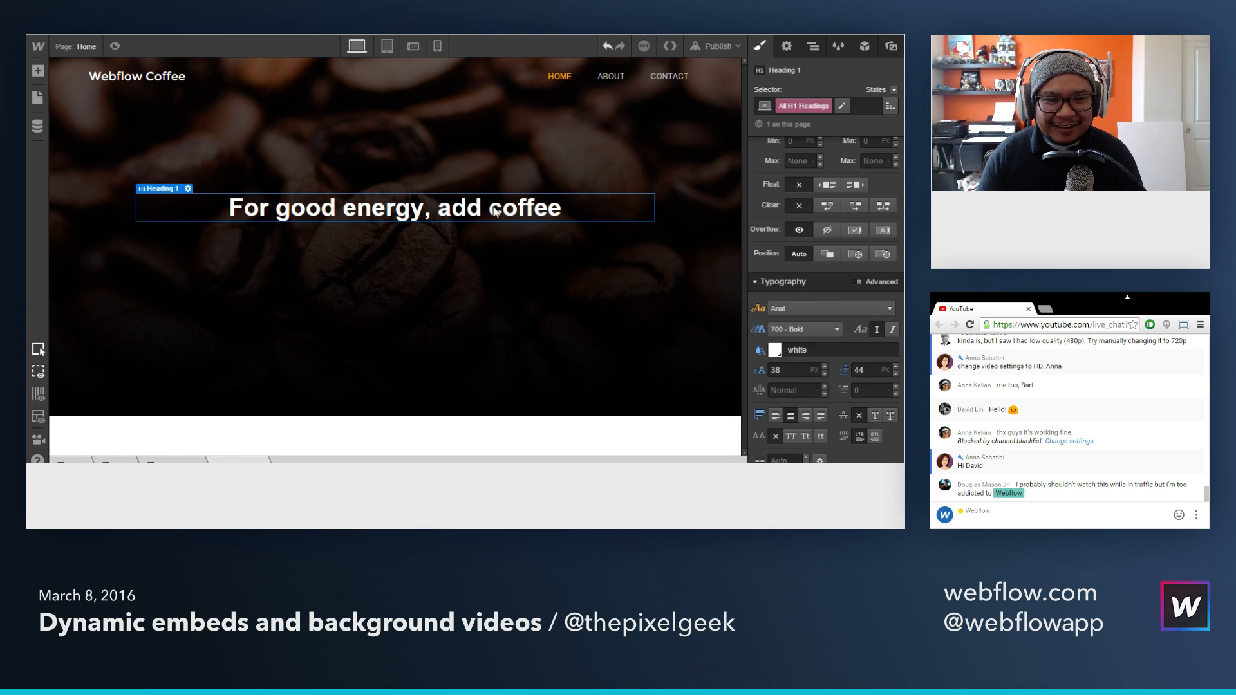
# Step: Set the H1 headings' font to Montserrat with a 400 - Normal weight
pyautogui.click(808, 310)
pyautogui.scroll(-2, 842, 419)
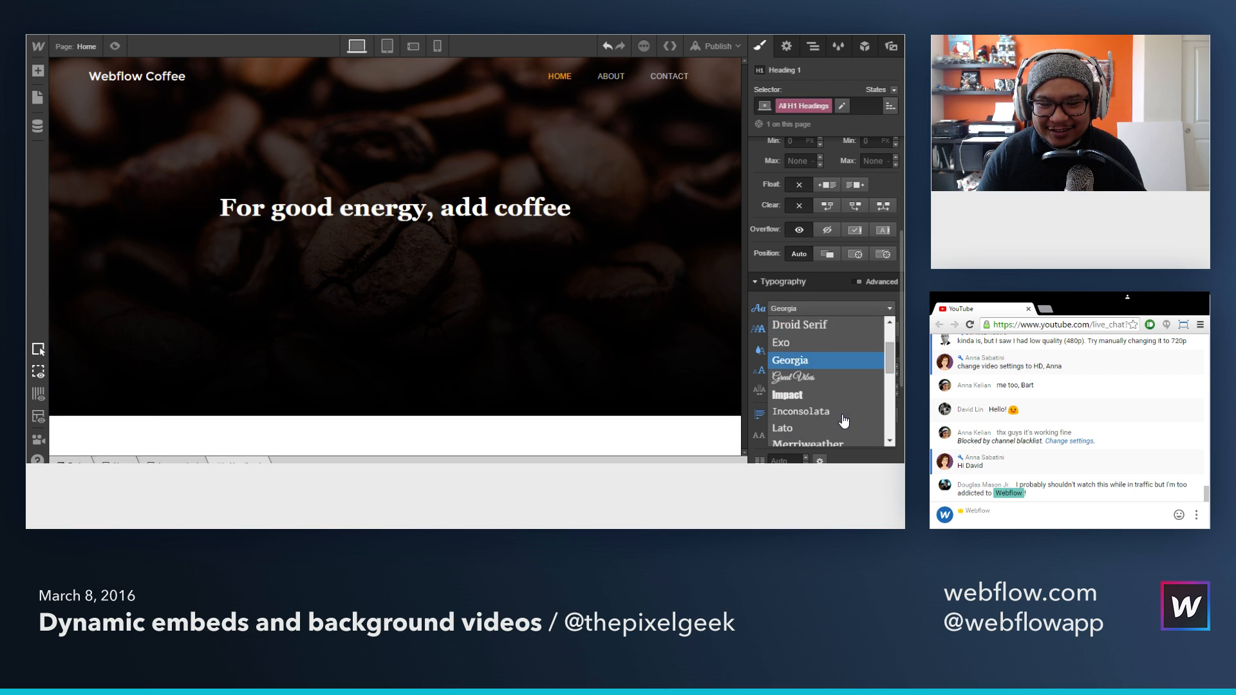
pyautogui.click(836, 397)
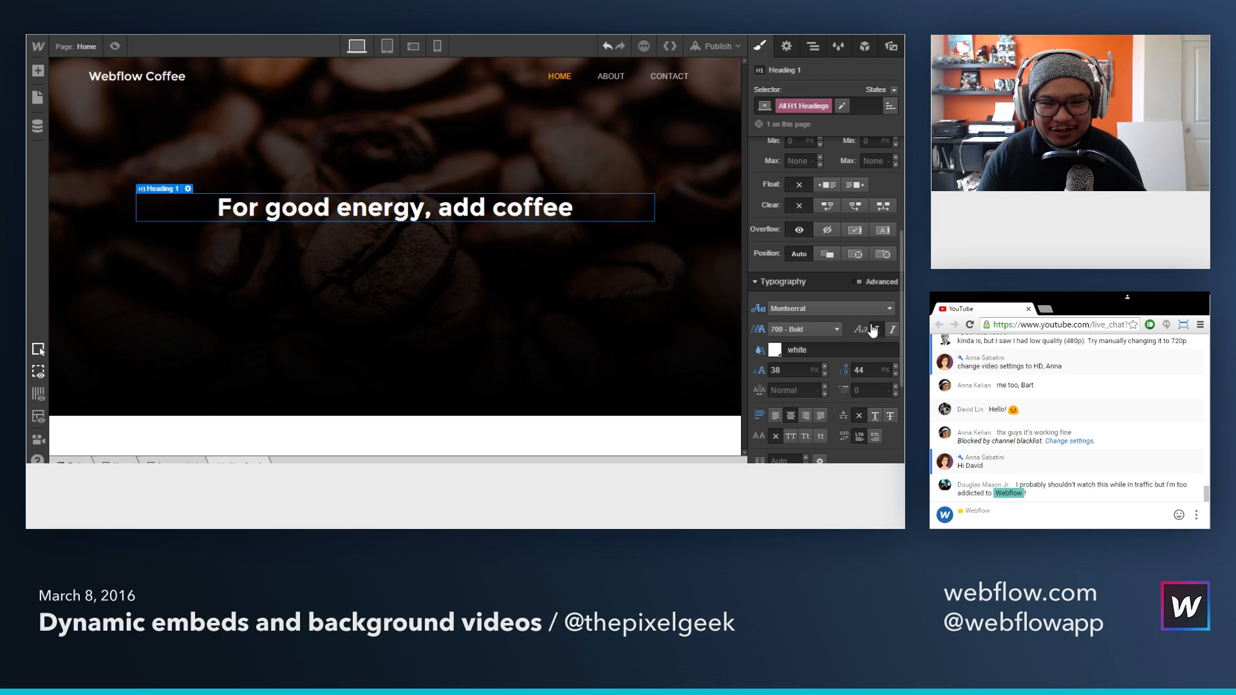
pyautogui.scroll(-1, 844, 359)
pyautogui.click(805, 263)
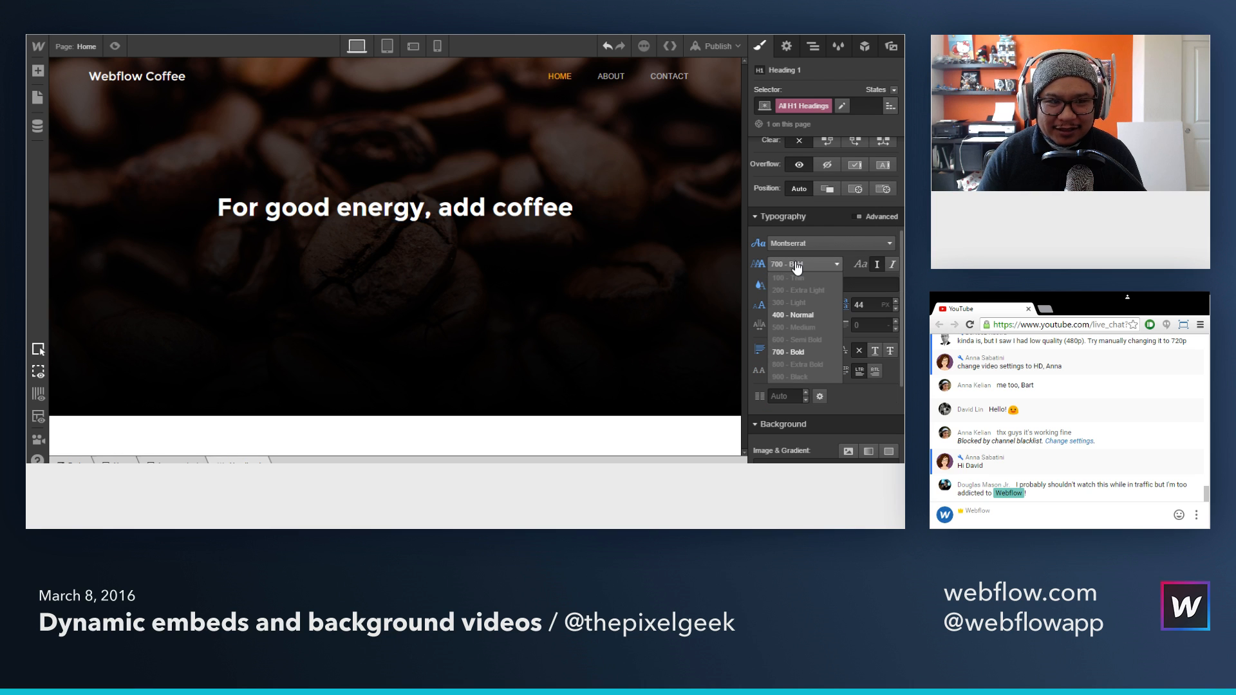
pyautogui.click(805, 315)
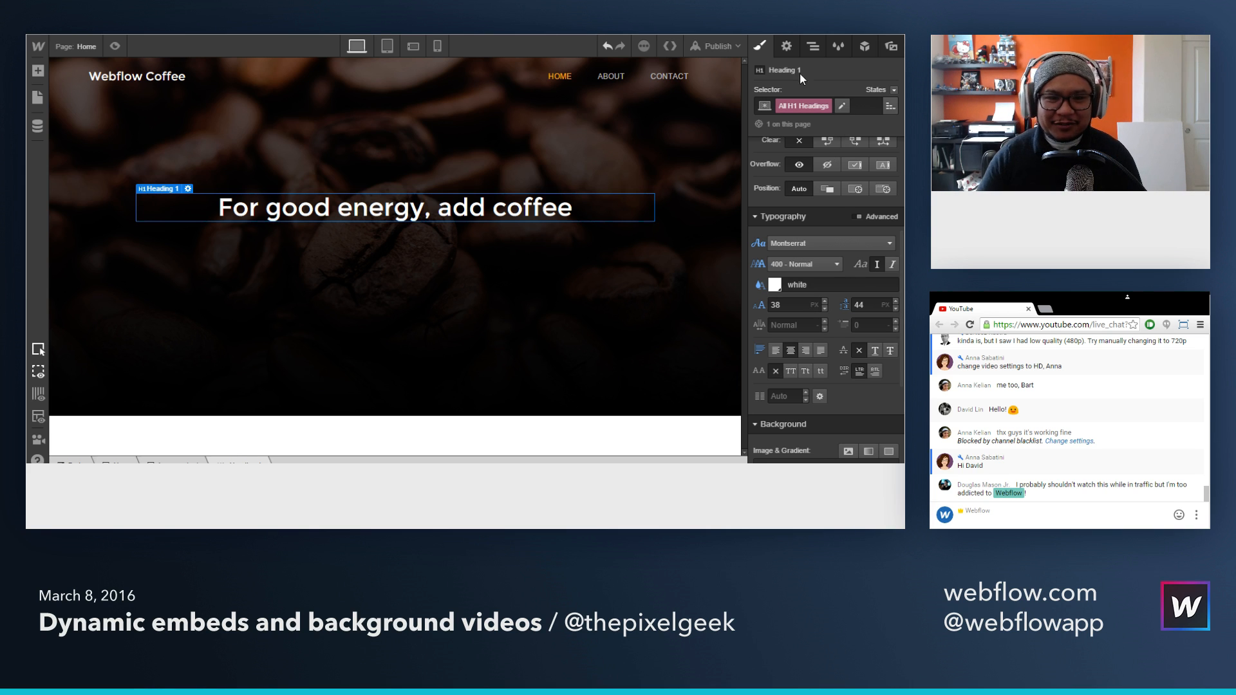
# Step: Add a Button below the heading in the hero content block, leaving its link settings empty
pyautogui.press('a')
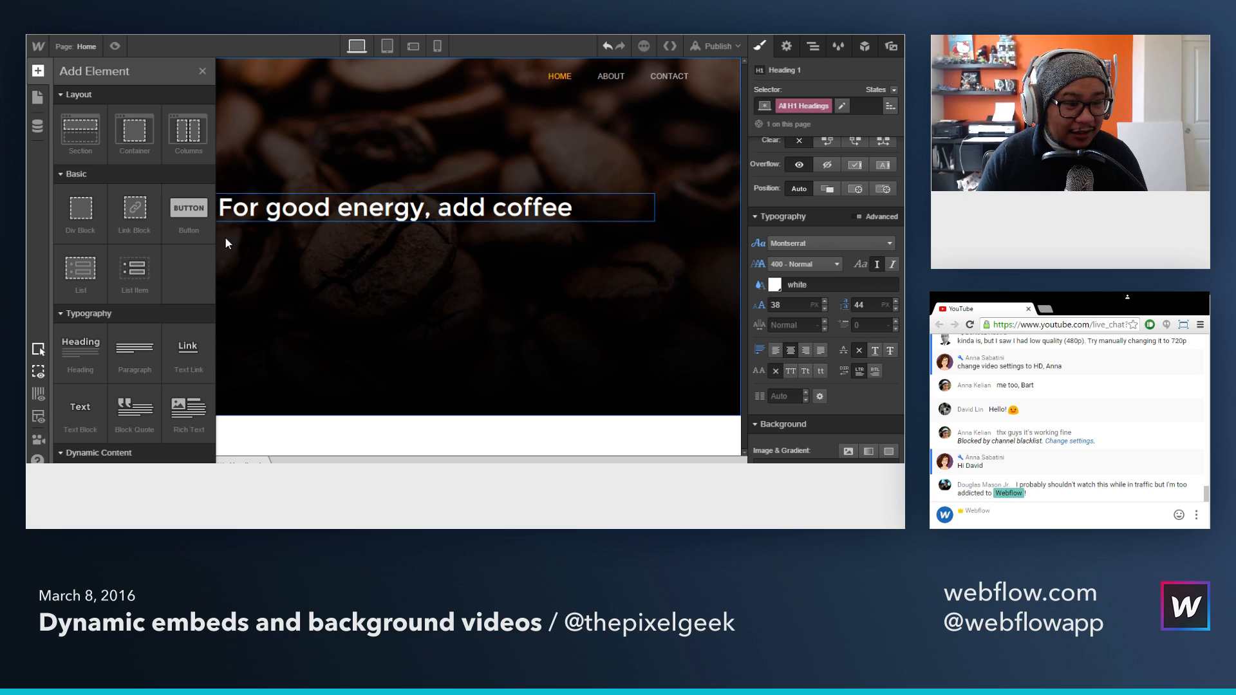
pyautogui.moveTo(189, 208); pyautogui.dragTo(419, 216)
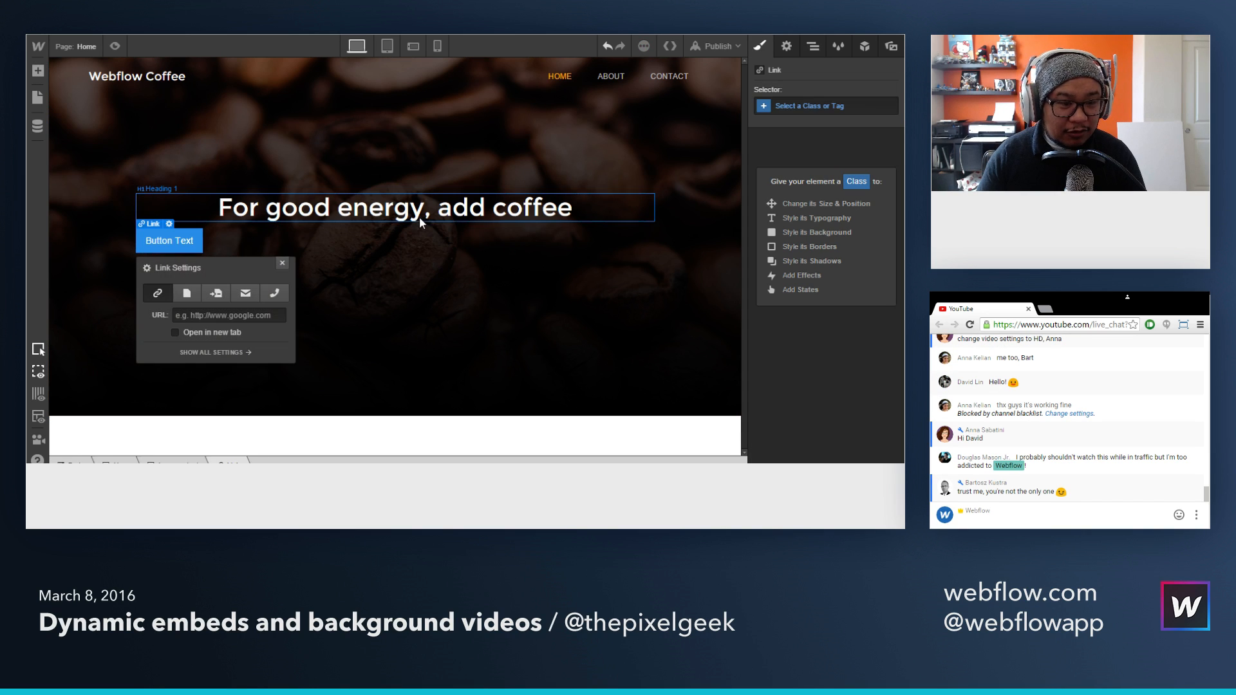
pyautogui.click(282, 263)
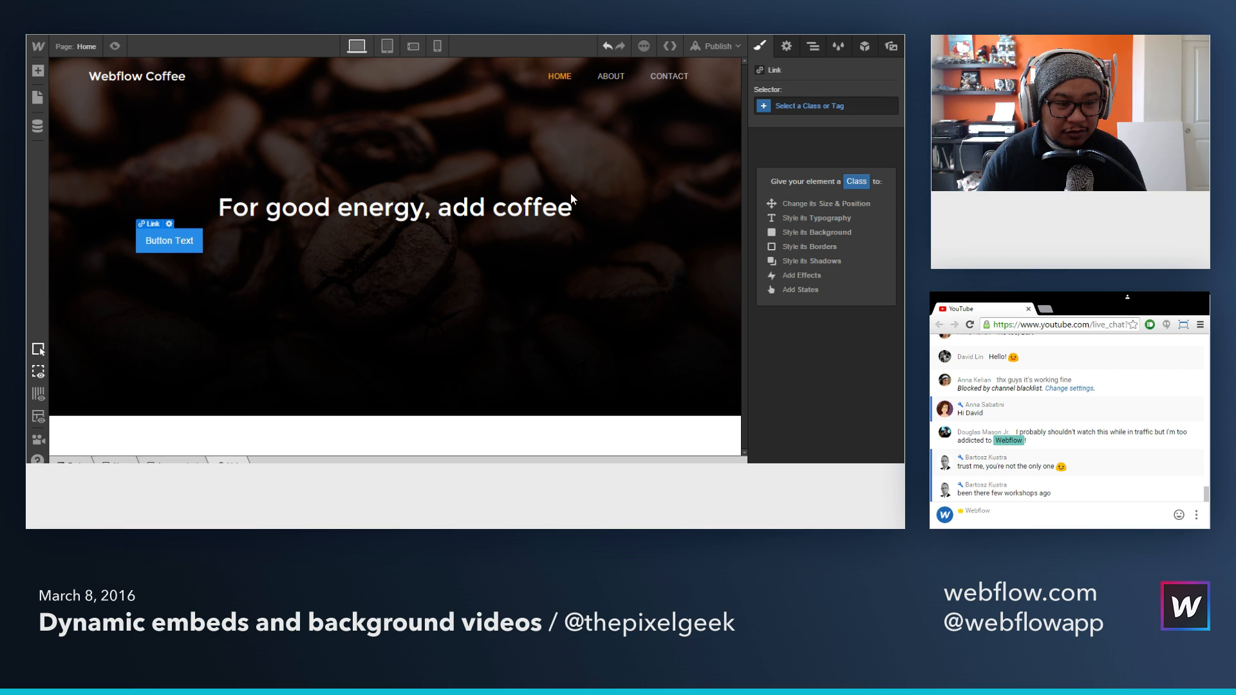
# Step: Select the hero content block and center-align its text so the button sits centered beneath the heading
pyautogui.click(812, 46)
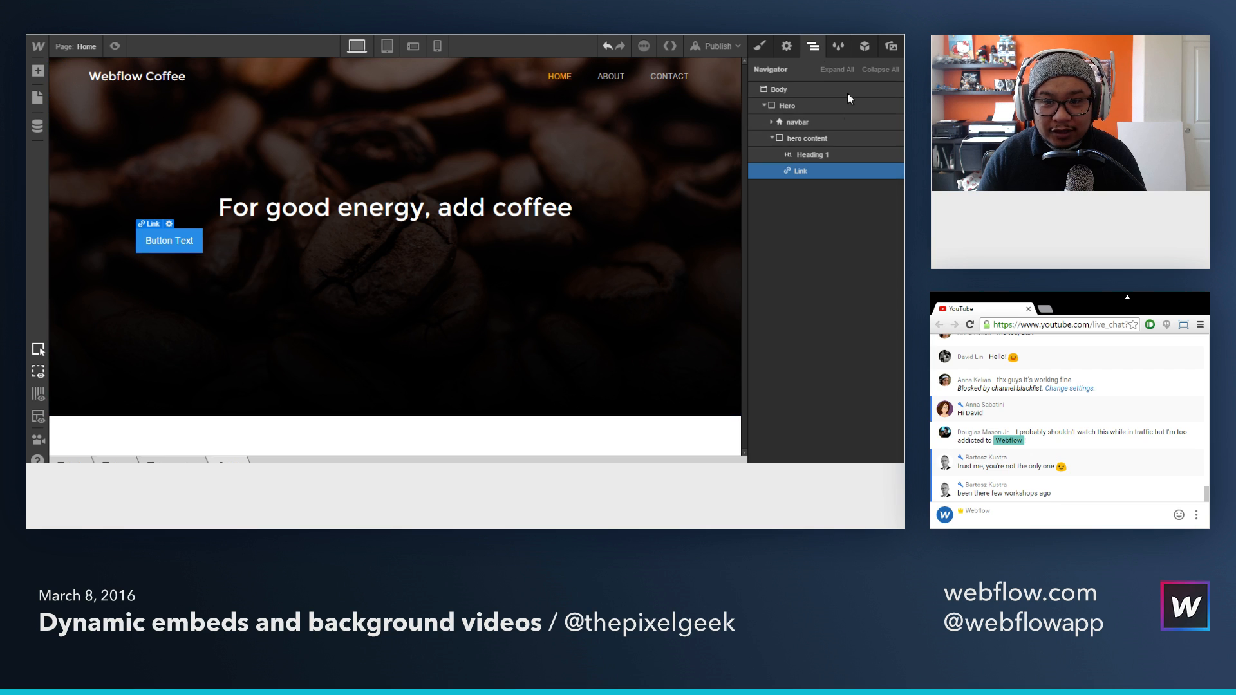
pyautogui.click(805, 139)
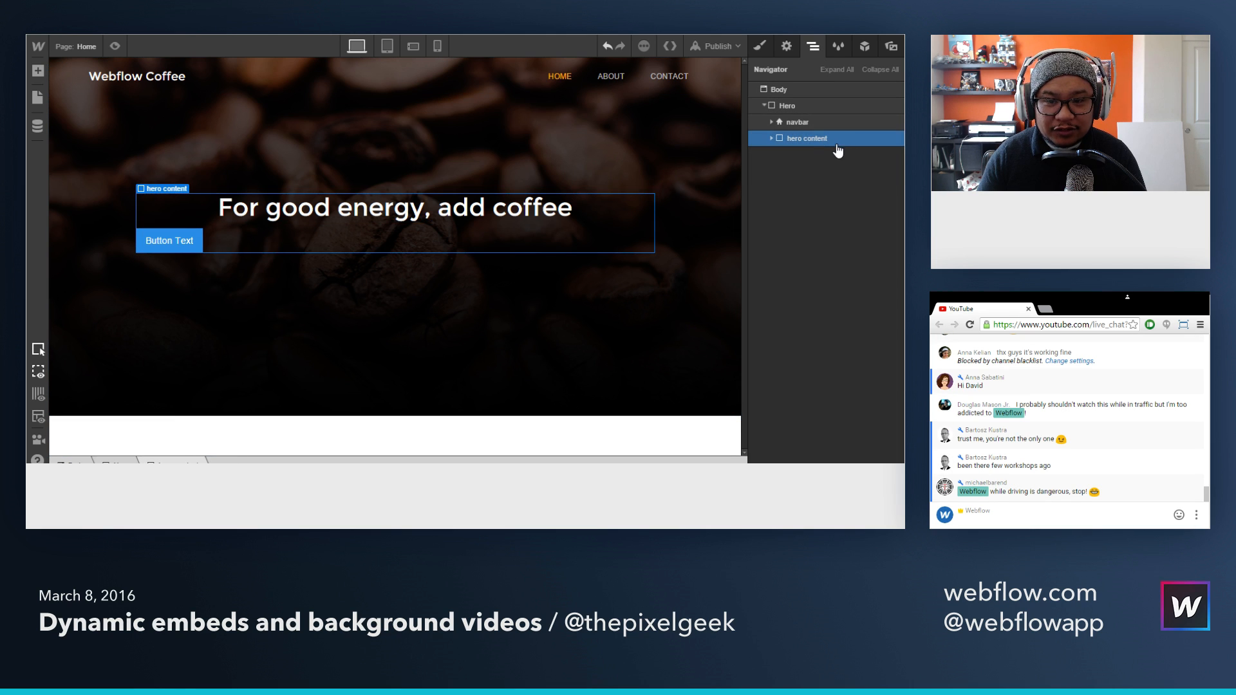
pyautogui.click(759, 46)
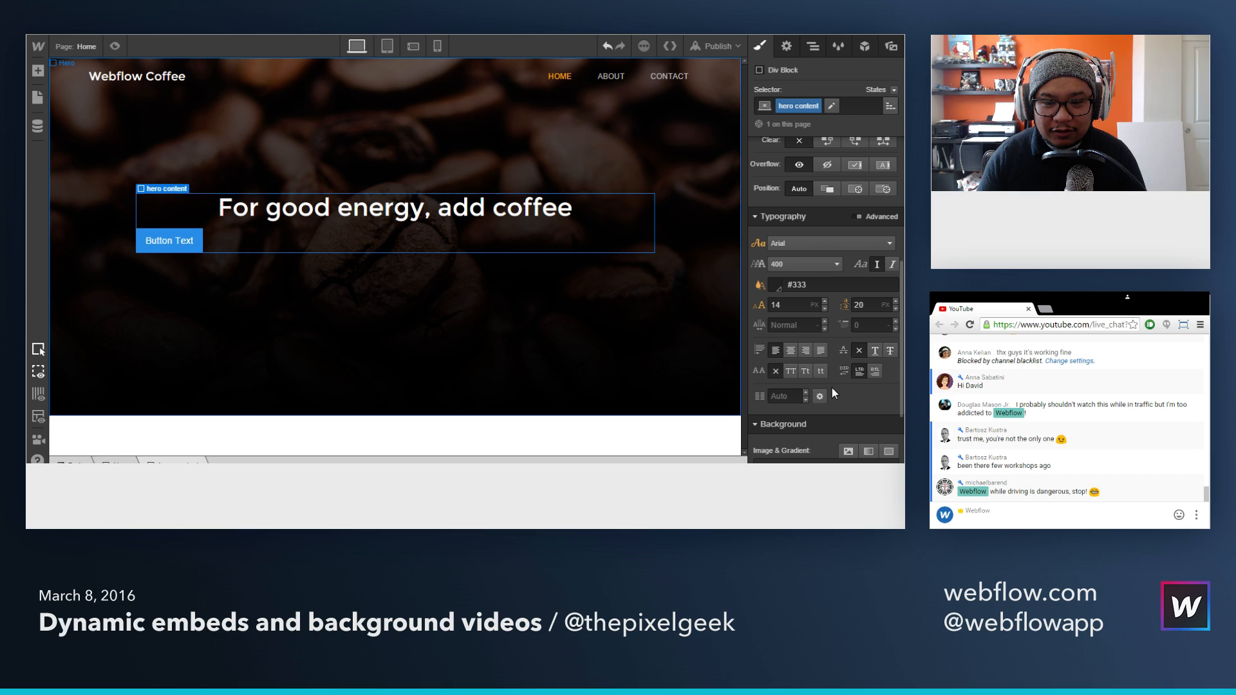
pyautogui.click(791, 350)
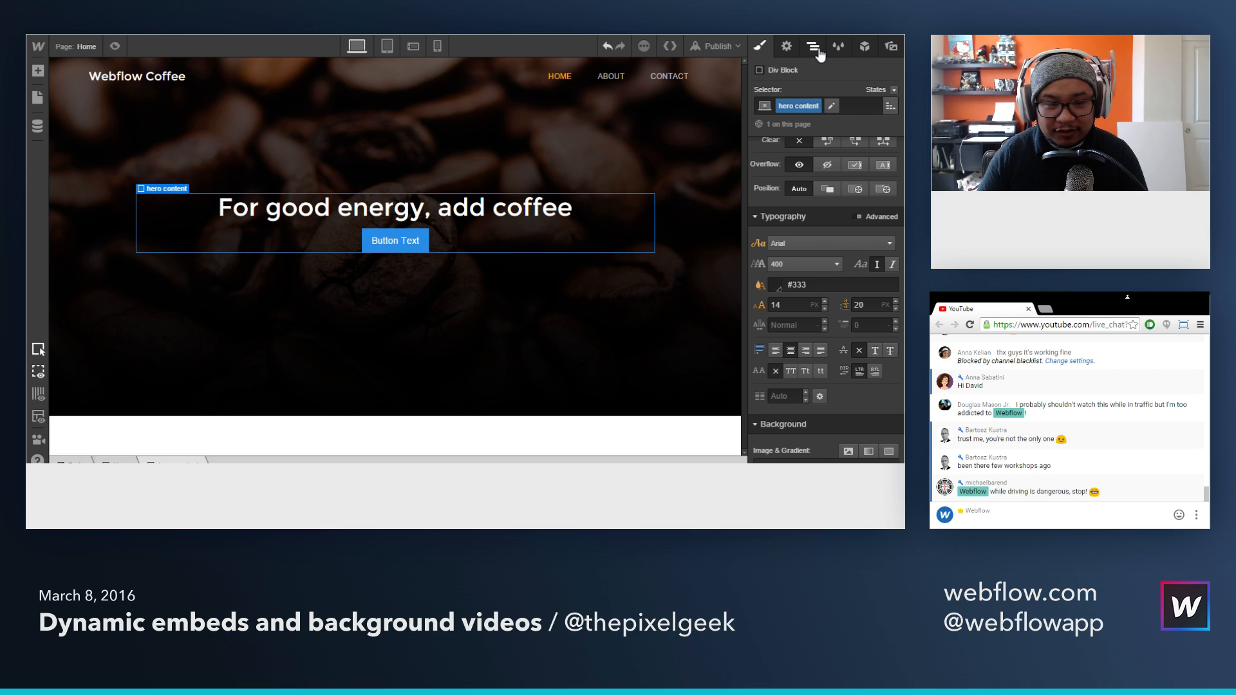
# Step: Replace the hero button's placeholder text with "Get energized"
pyautogui.doubleClick(384, 243)
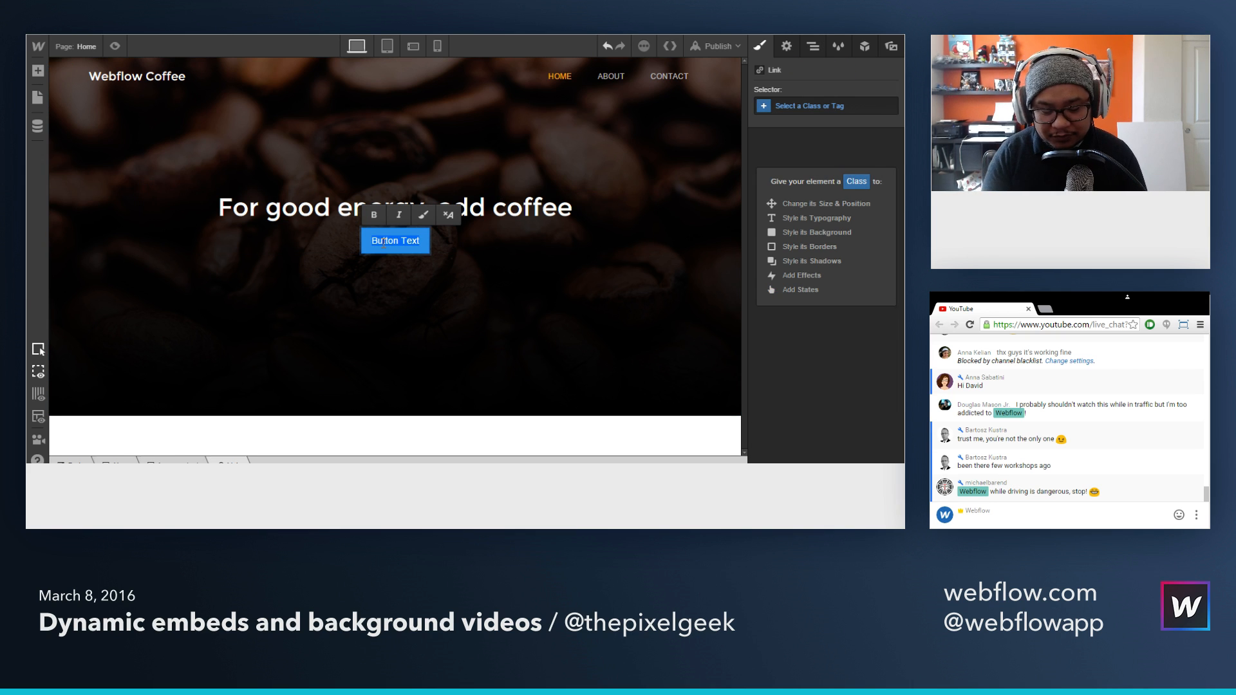
pyautogui.hotkey('ctrl', 'a')
pyautogui.press('BackSpace')
pyautogui.write('Drink')
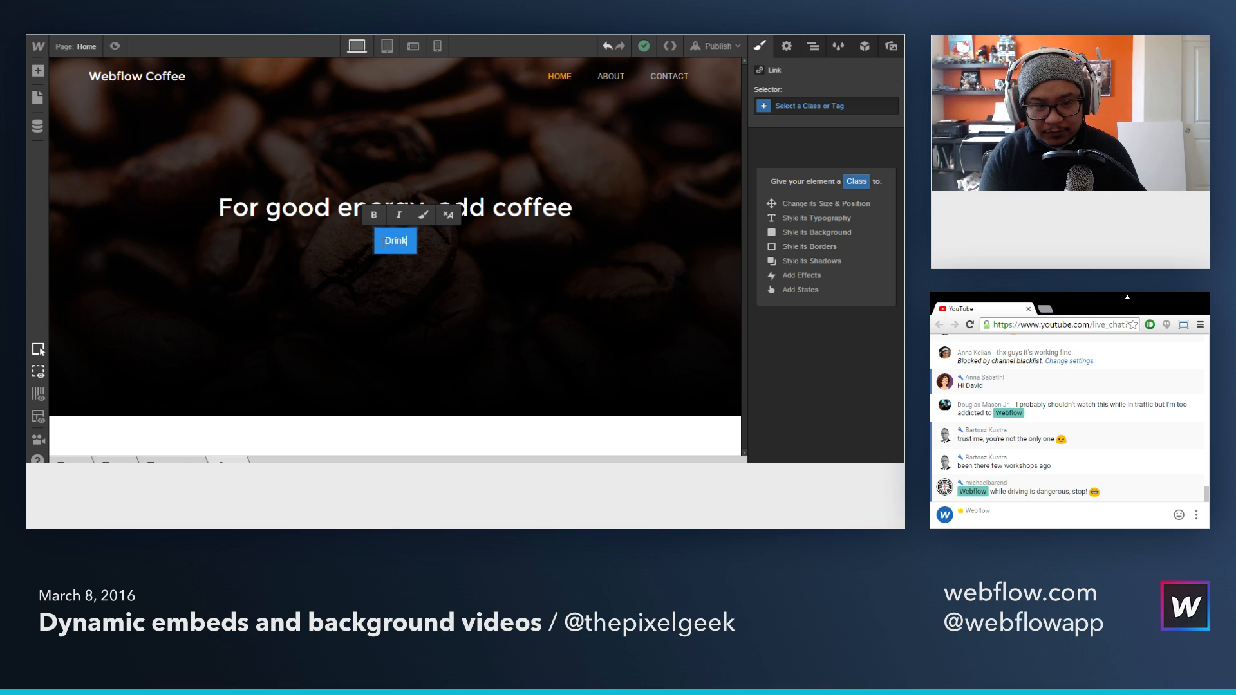
pyautogui.press('BackSpace')
pyautogui.press('BackSpace')
pyautogui.press('BackSpace')
pyautogui.press('BackSpace')
pyautogui.press('BackSpace')
pyautogui.write('Get ')
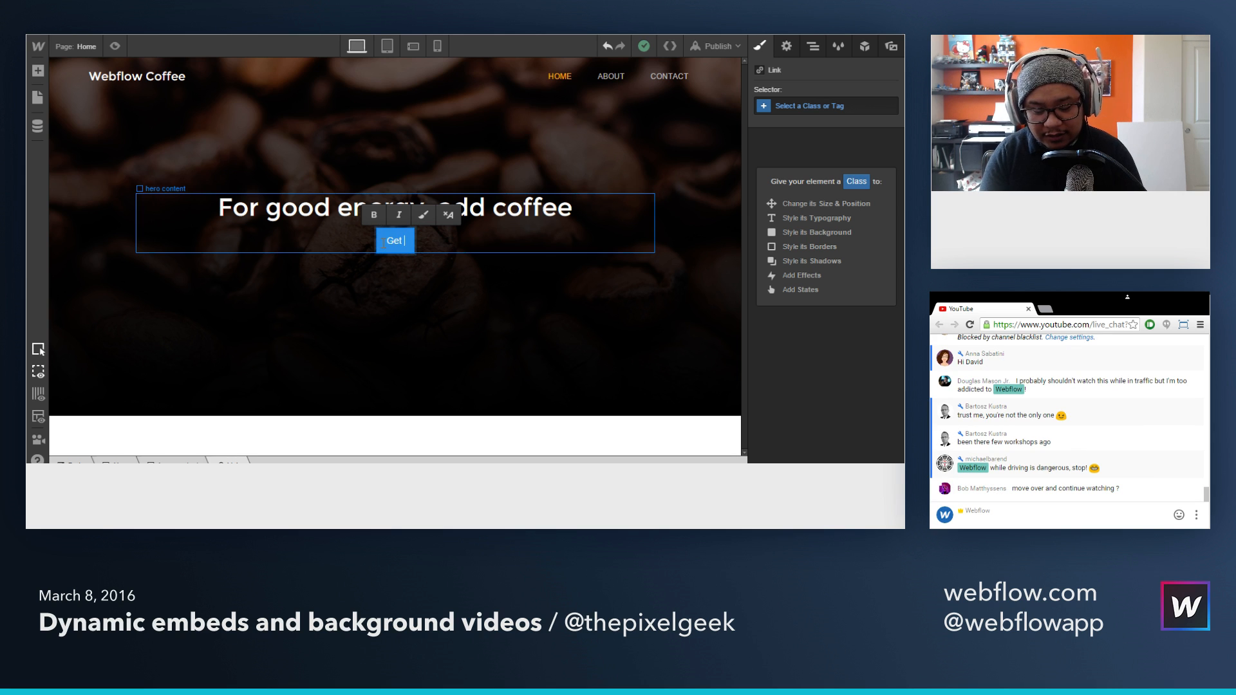
pyautogui.write('energized')
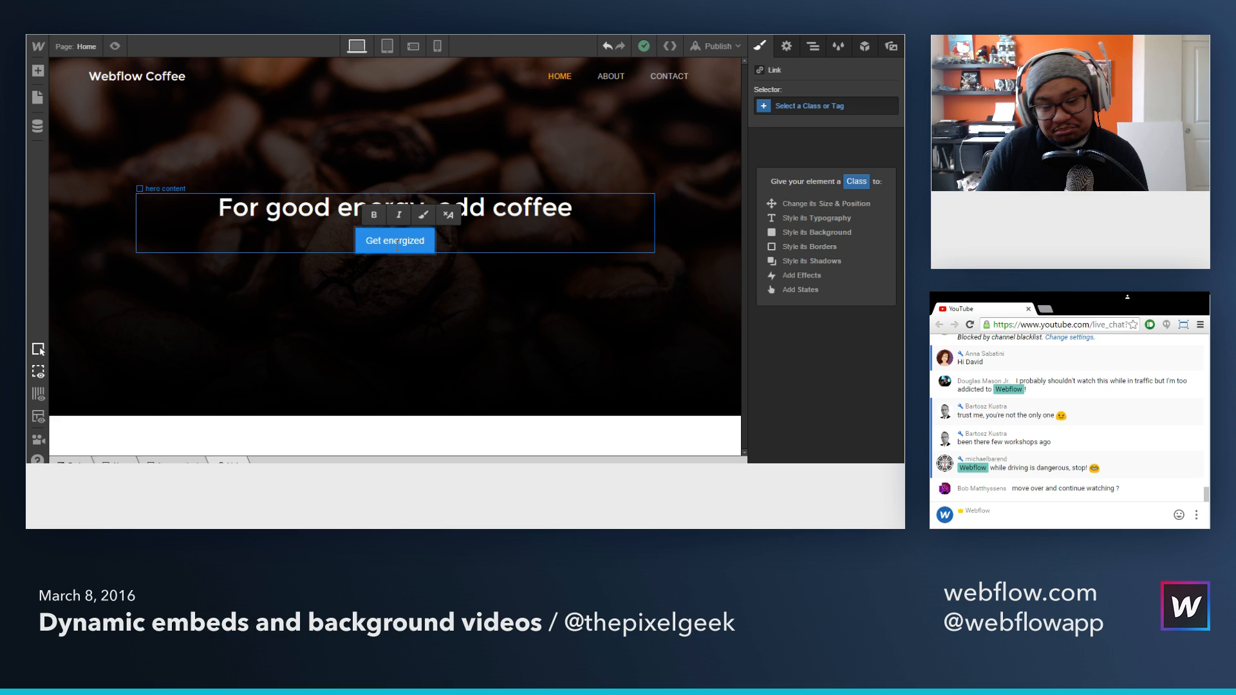
pyautogui.press('Escape')
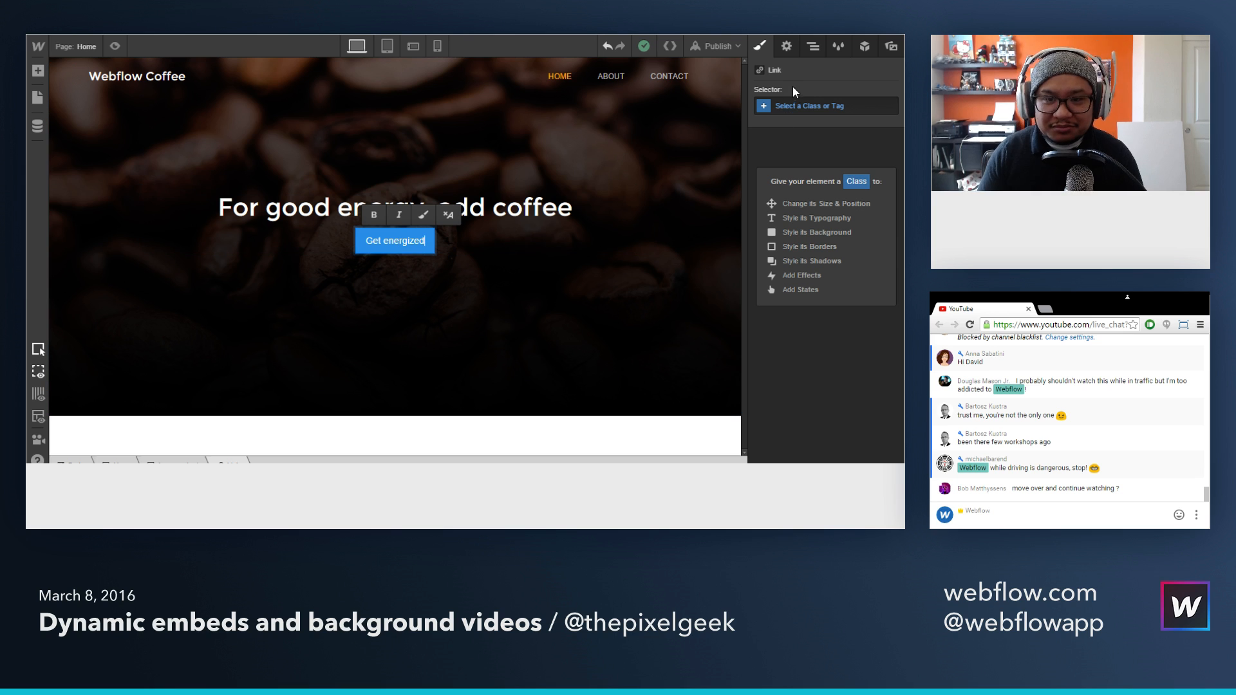
# Step: Assign the class name "button" to the Get energized button
pyautogui.click(814, 104)
pyautogui.write('button')
pyautogui.press('Return')
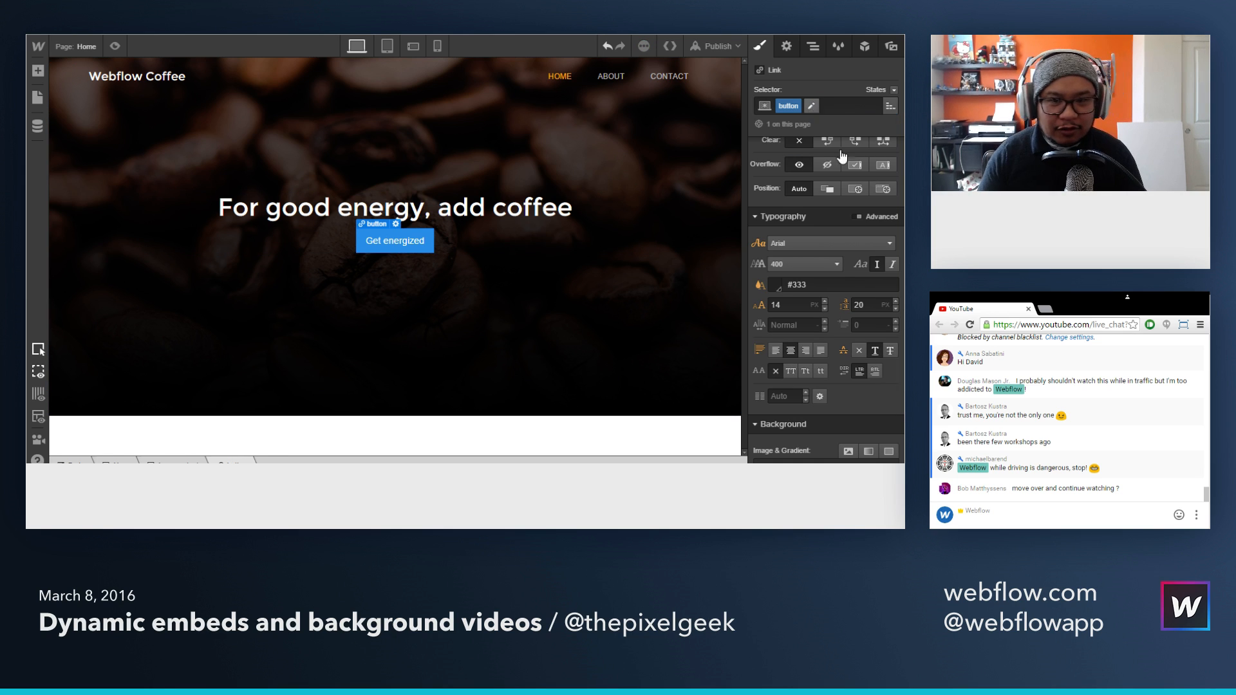
# Step: Make the Get energized button's background color transparent
pyautogui.scroll(-2, 863, 302)
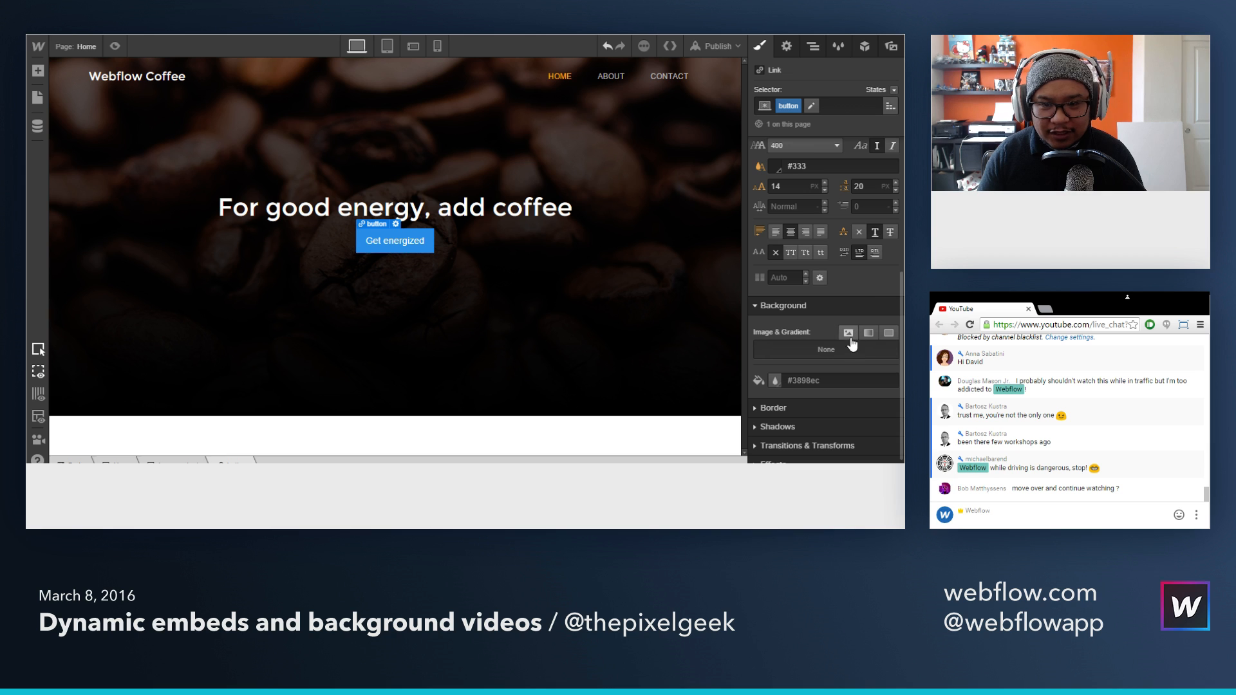
pyautogui.click(776, 381)
pyautogui.moveTo(772, 272); pyautogui.dragTo(770, 276)
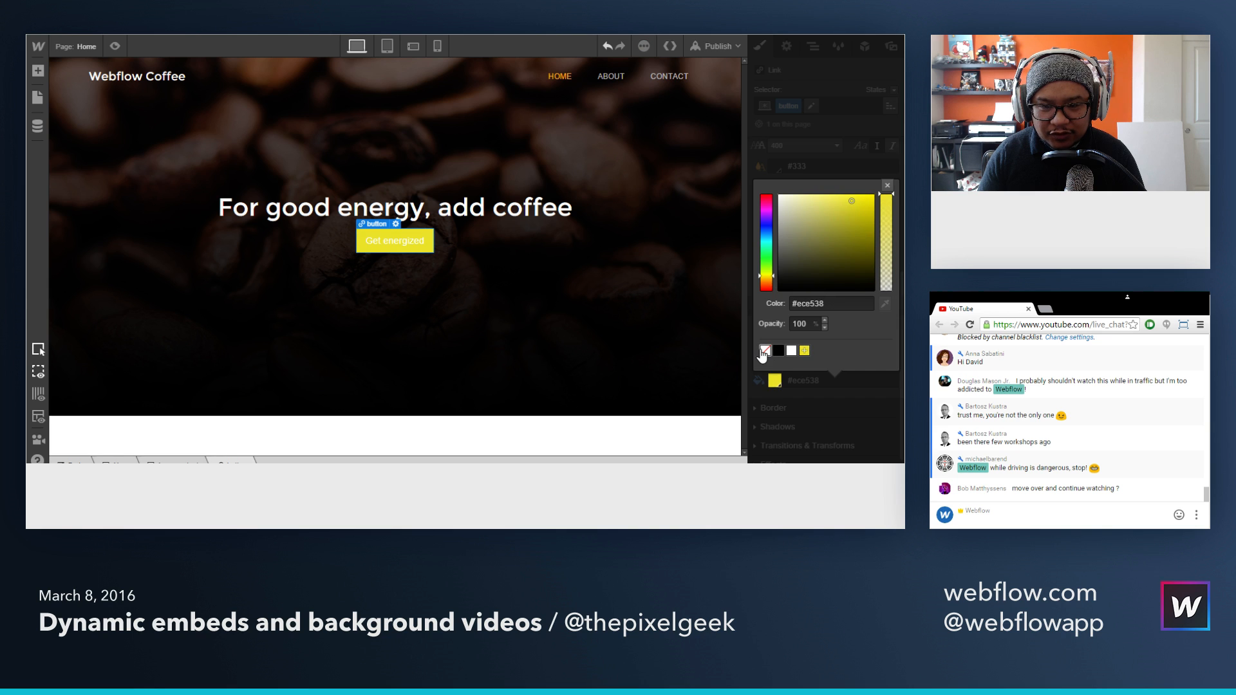
pyautogui.click(765, 350)
pyautogui.click(887, 185)
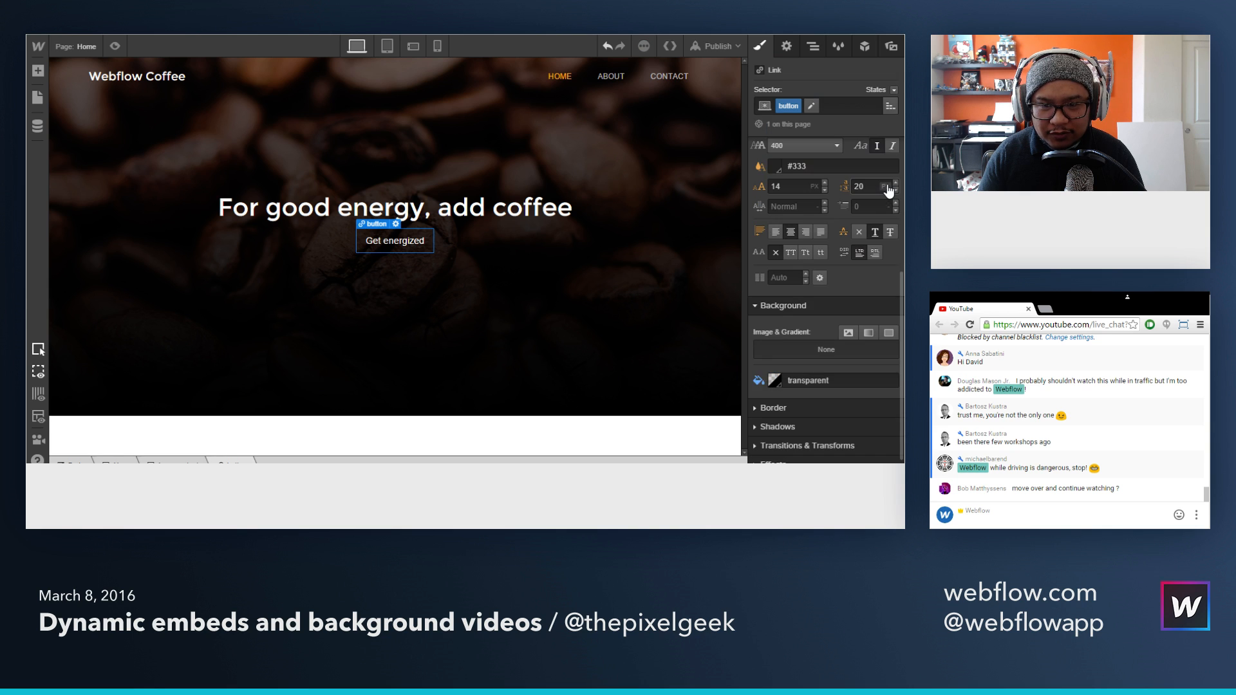
# Step: Set the Get energized button's font color to orange #f90
pyautogui.scroll(2, 818, 330)
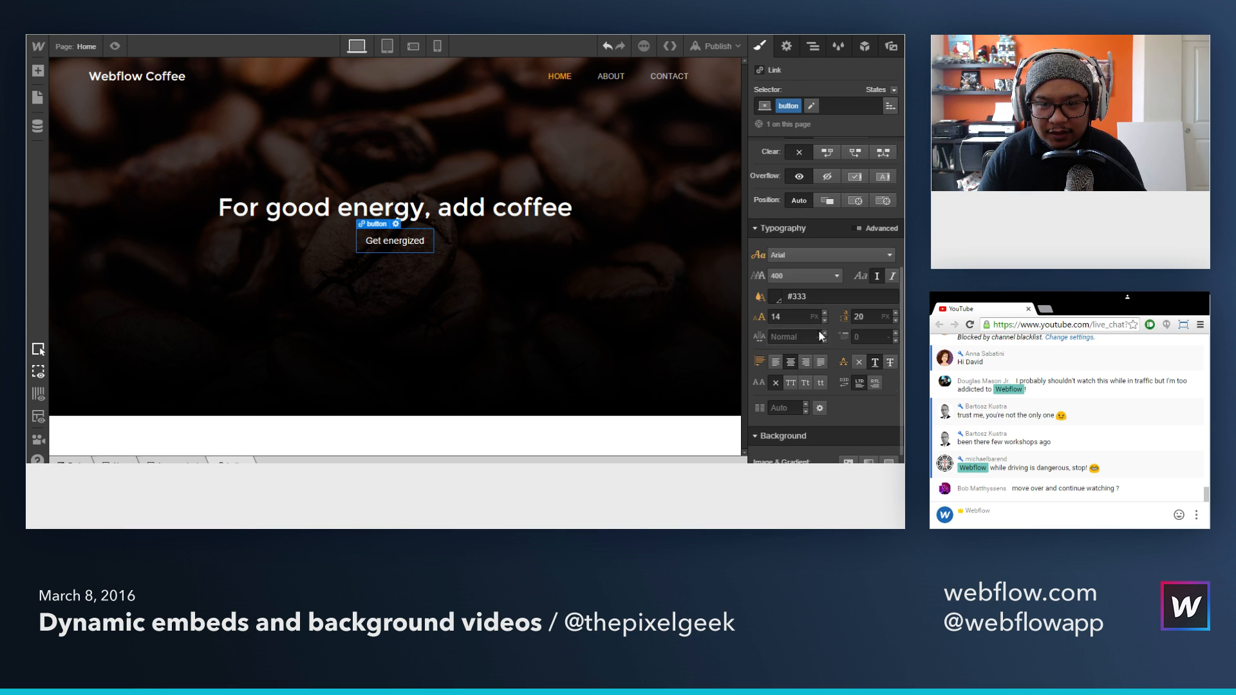
pyautogui.click(778, 296)
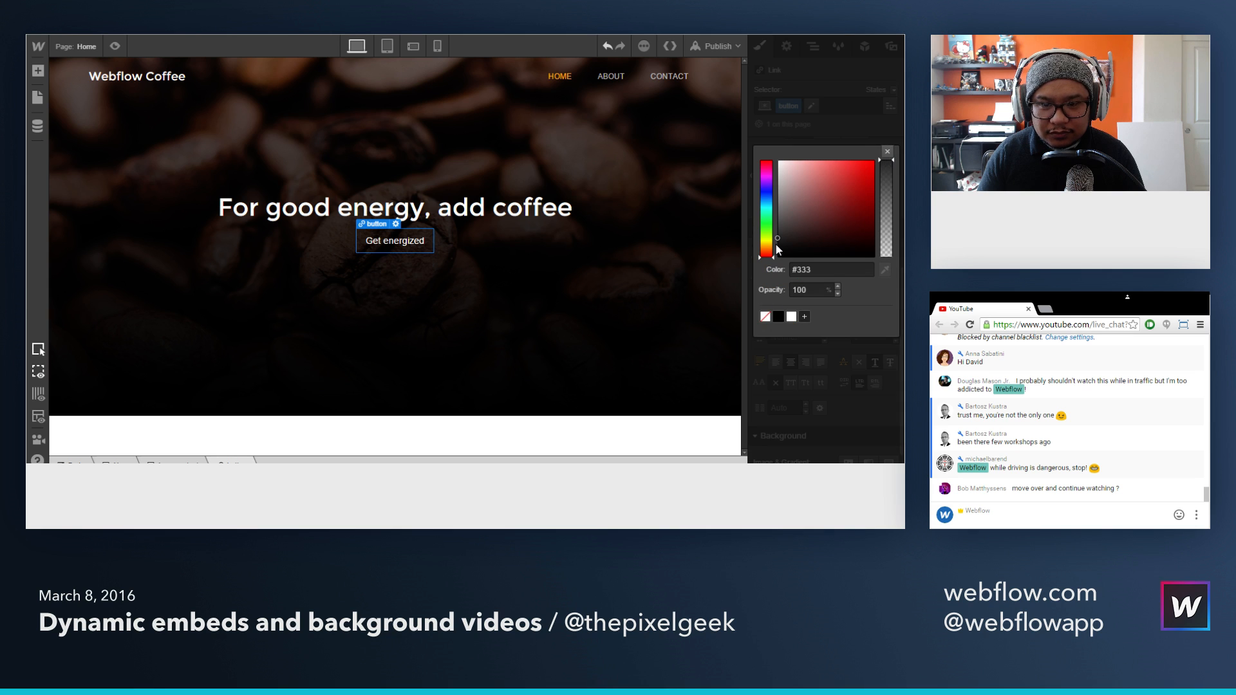
pyautogui.click(777, 206)
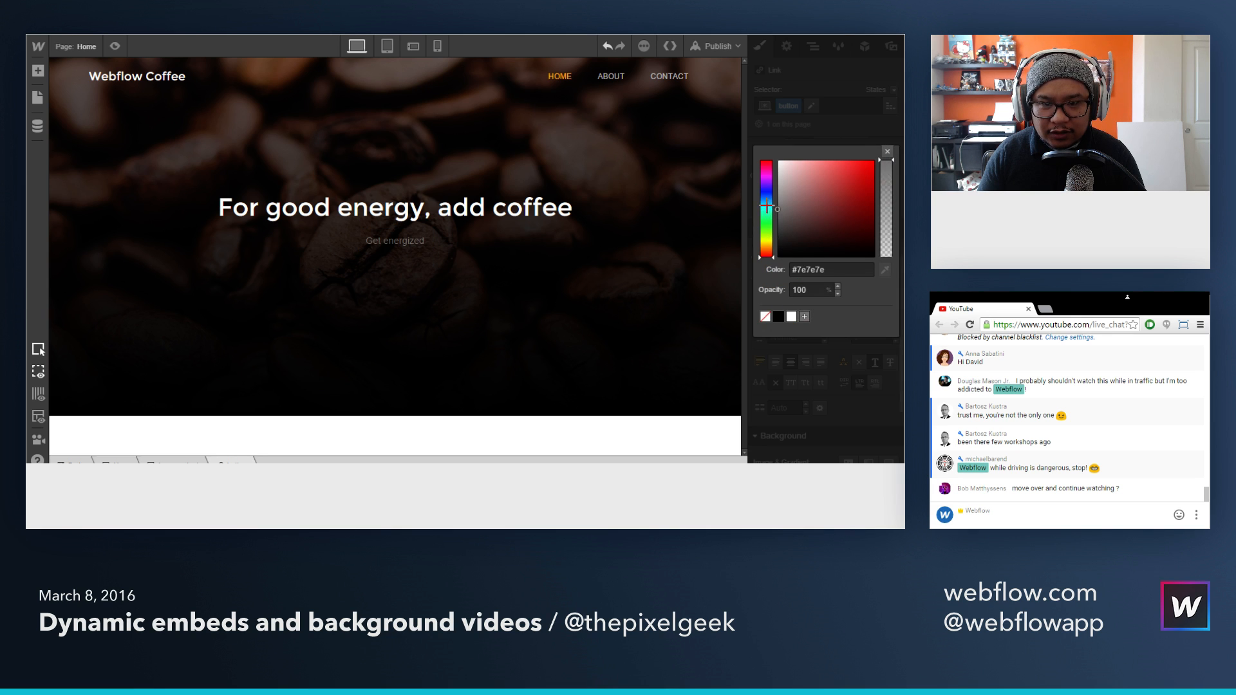
pyautogui.click(767, 239)
pyautogui.moveTo(767, 240); pyautogui.dragTo(766, 248)
pyautogui.moveTo(823, 204); pyautogui.dragTo(889, 156)
pyautogui.click(888, 156)
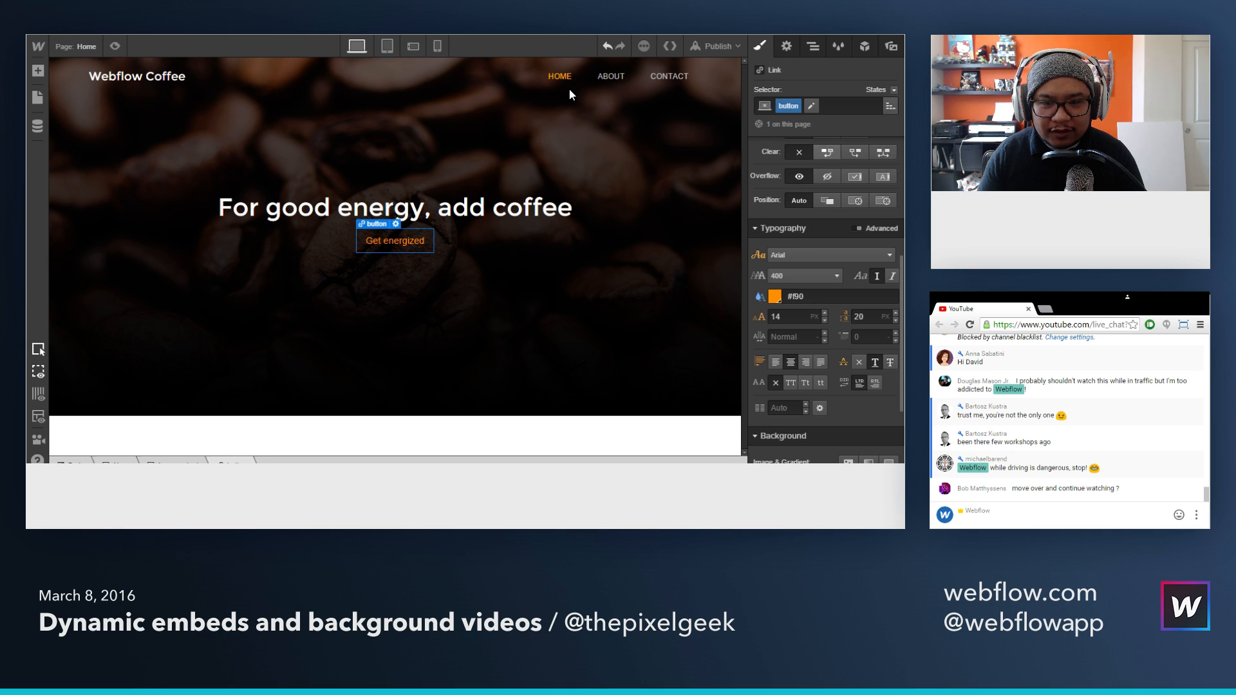
# Step: Save the current HOME nav link's font color #ffb800 as a color swatch named Orange
pyautogui.click(566, 89)
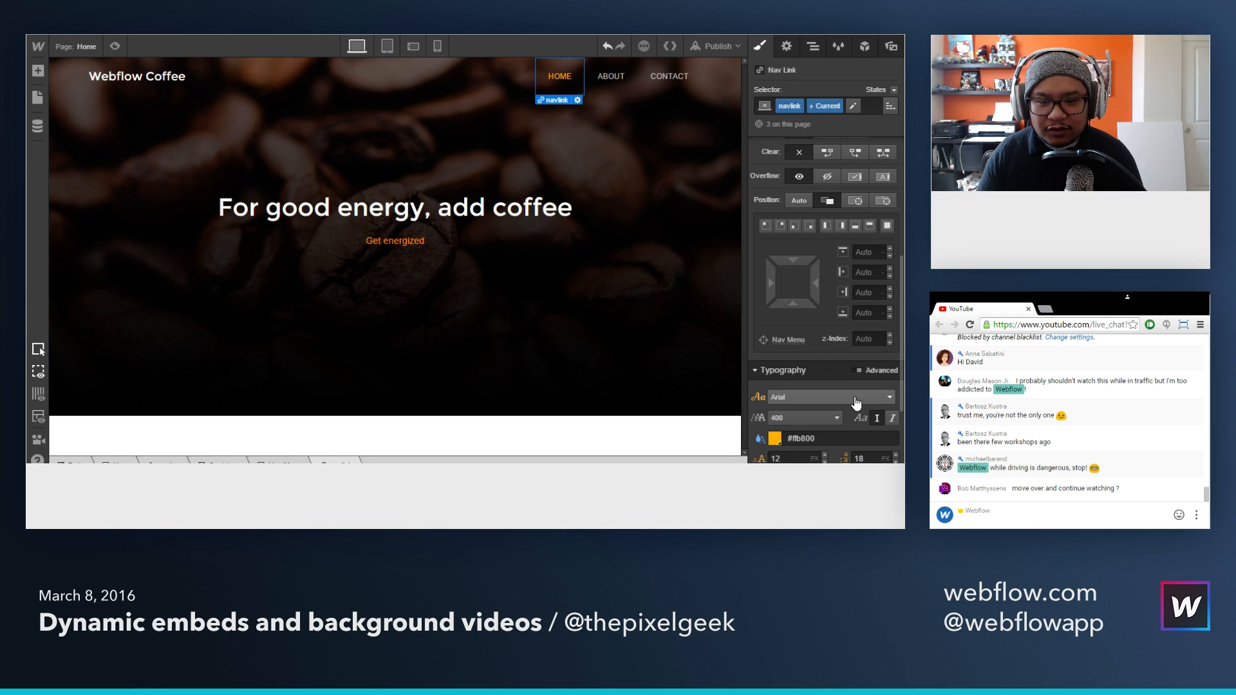
pyautogui.scroll(-3, 791, 434)
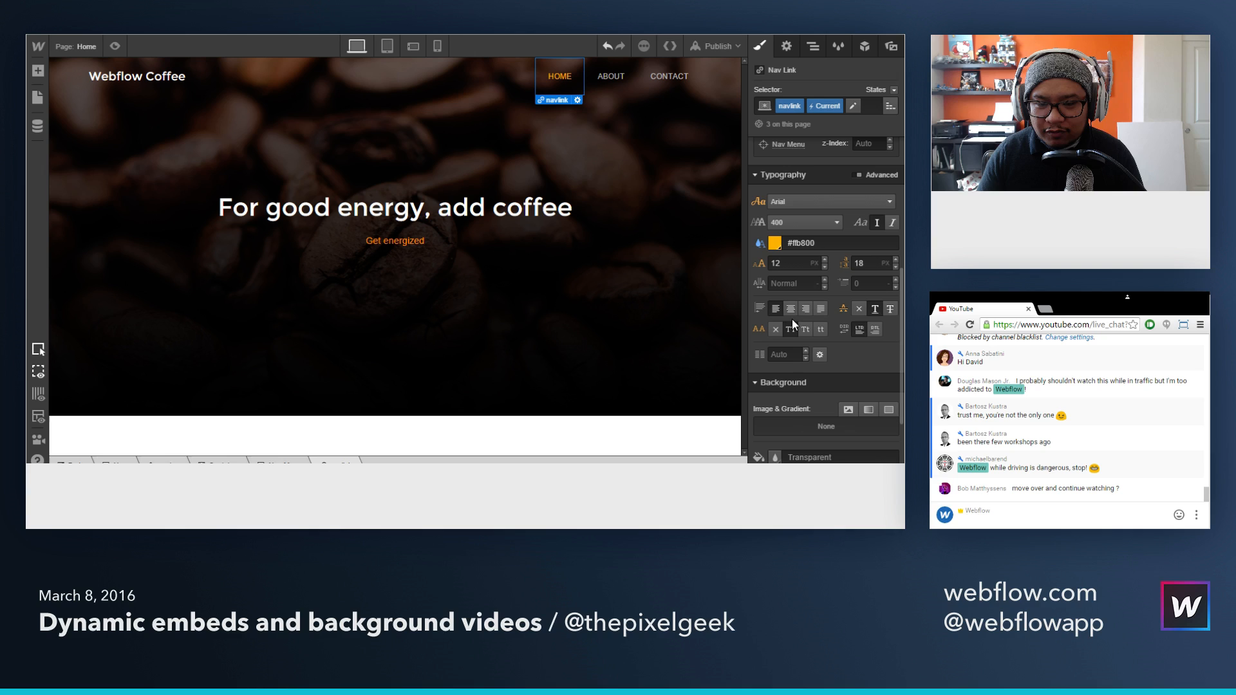
pyautogui.click(775, 244)
pyautogui.click(805, 430)
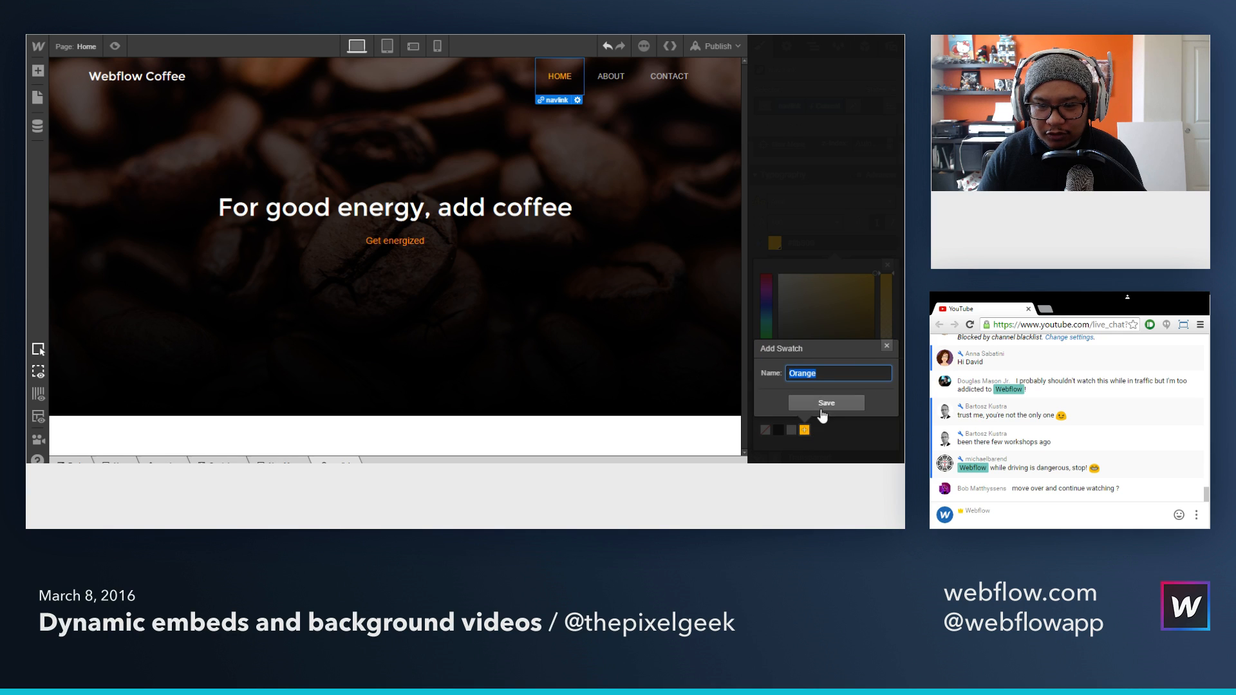
pyautogui.click(823, 400)
pyautogui.click(823, 402)
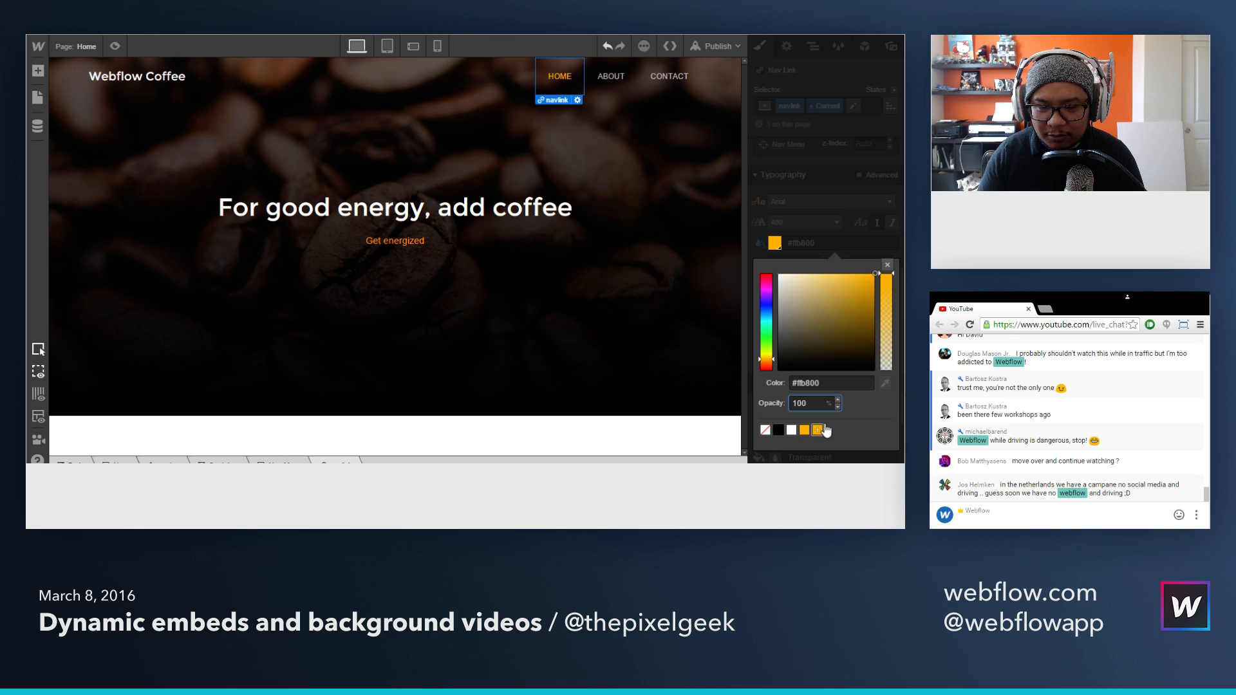
pyautogui.click(887, 266)
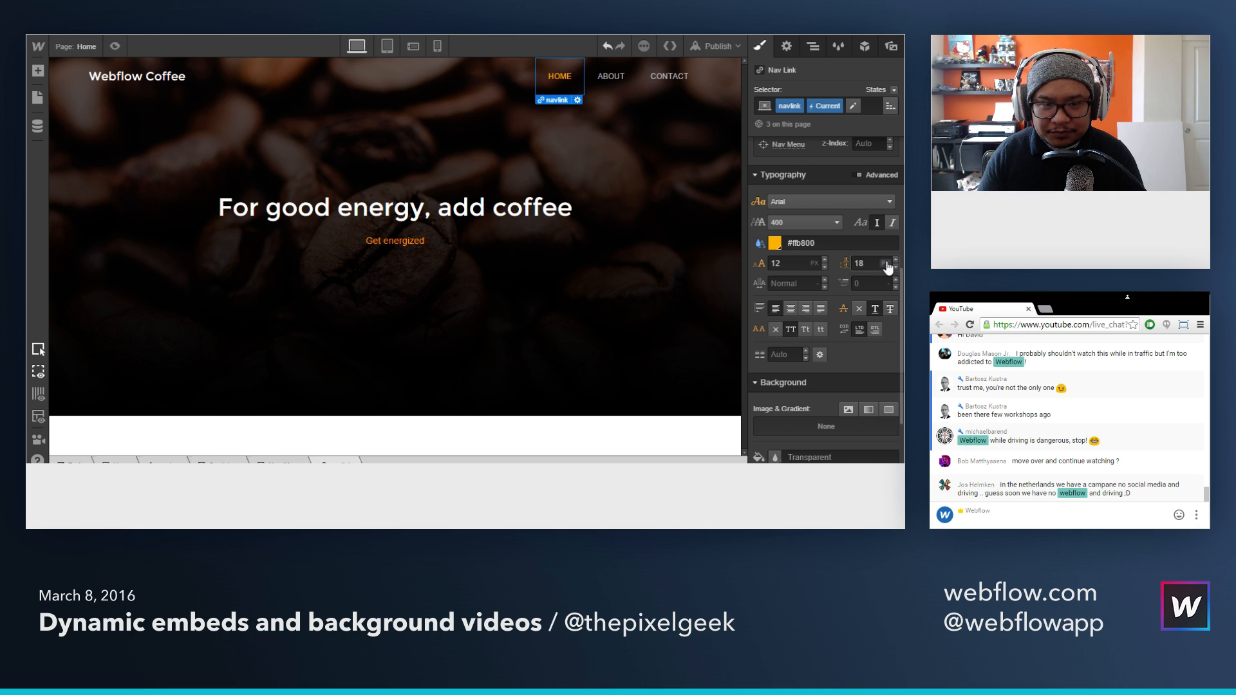
# Step: Apply the saved Orange swatch (#ffb800) to the Get energized button's font color and make its text all caps
pyautogui.click(419, 246)
pyautogui.scroll(-1, 826, 272)
pyautogui.click(774, 169)
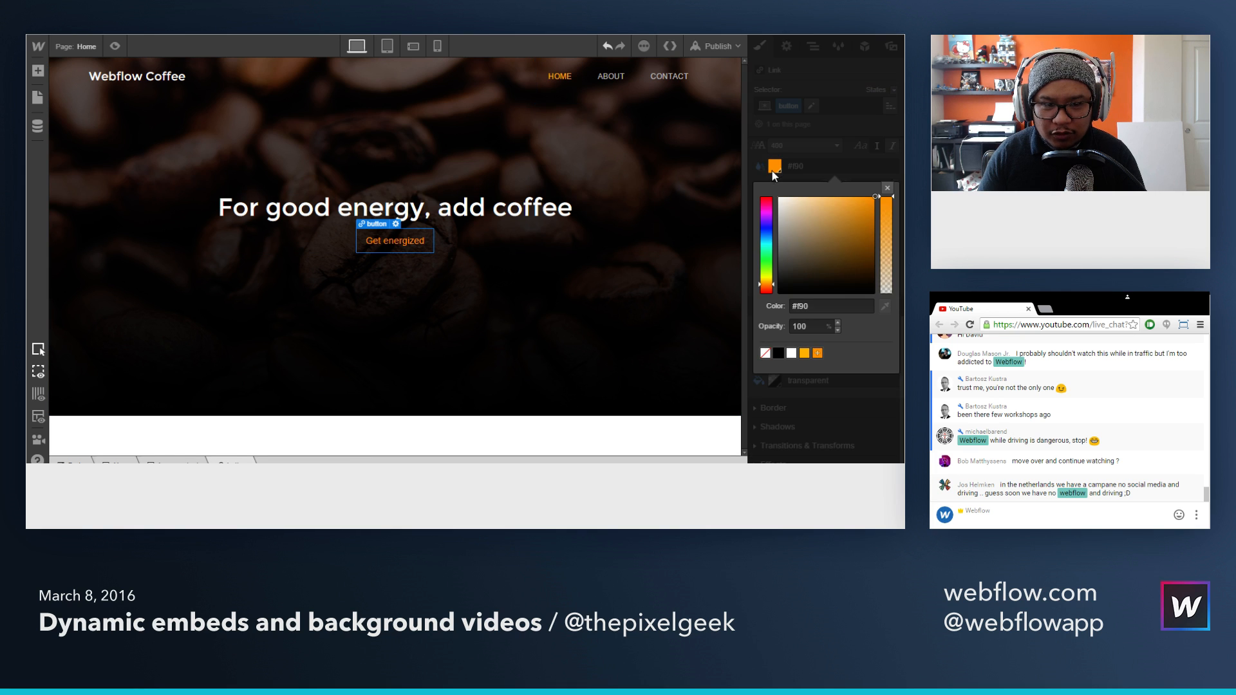
pyautogui.click(804, 353)
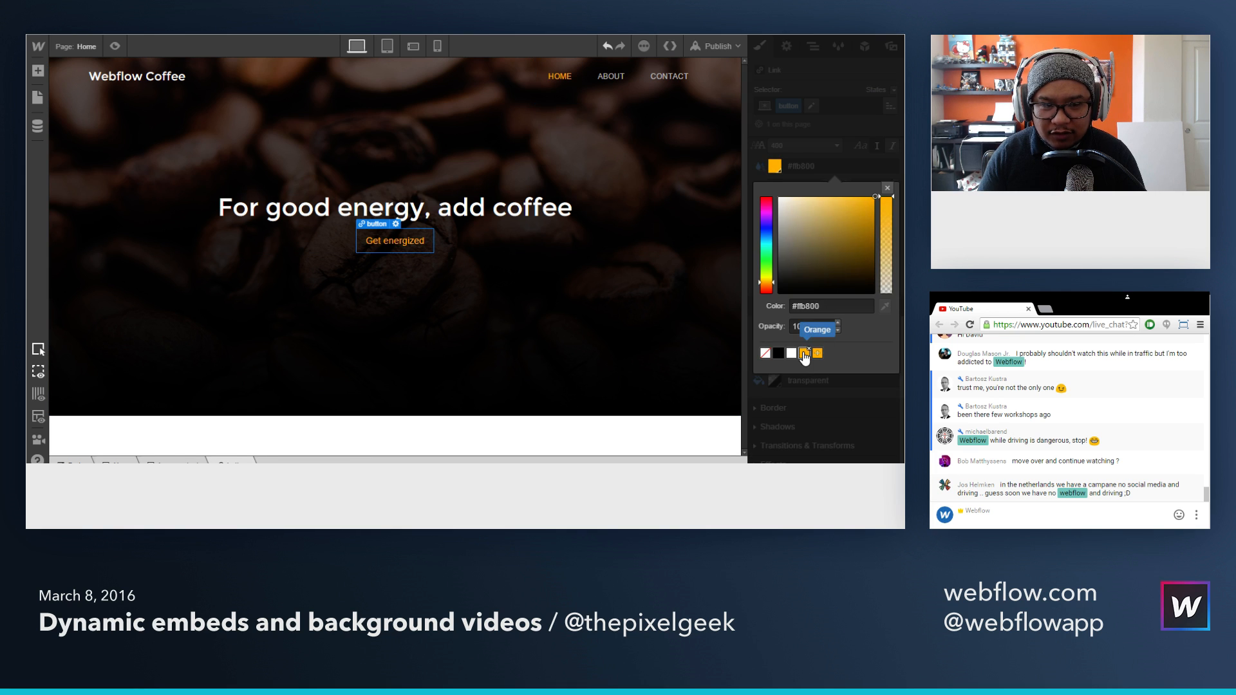
pyautogui.click(887, 188)
pyautogui.click(791, 252)
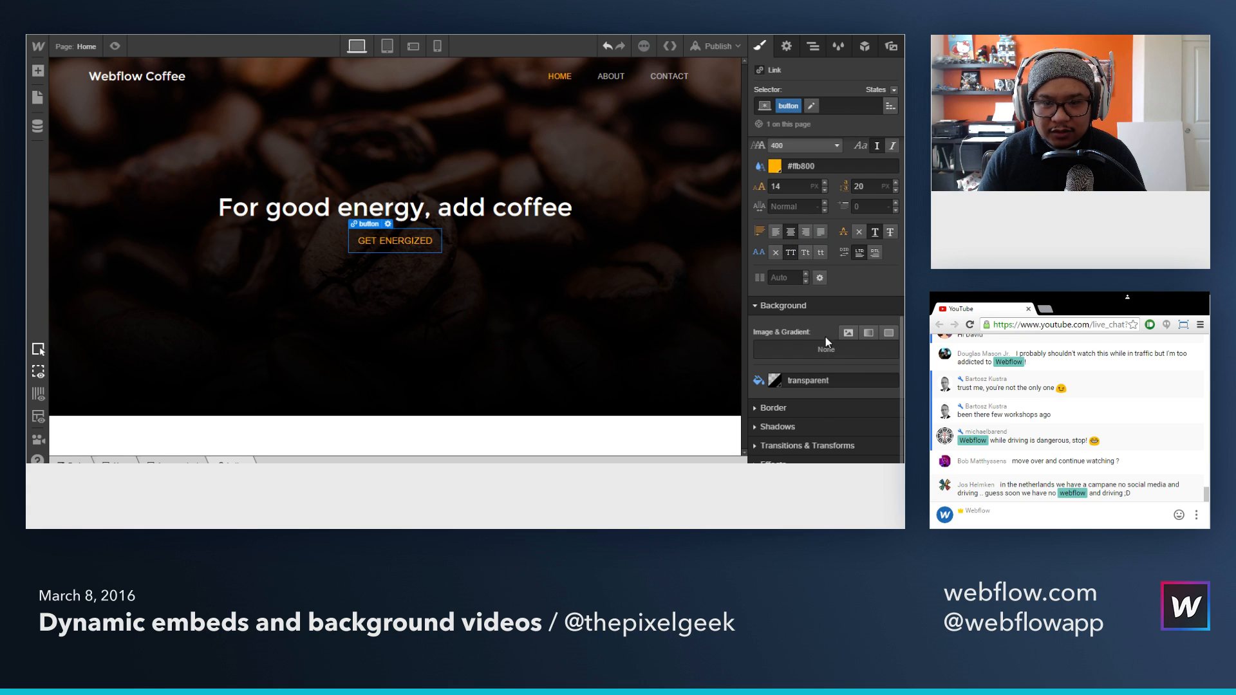
# Step: Add a solid 1 px border to all sides of the button, colored with the Orange swatch #ffb800
pyautogui.click(773, 407)
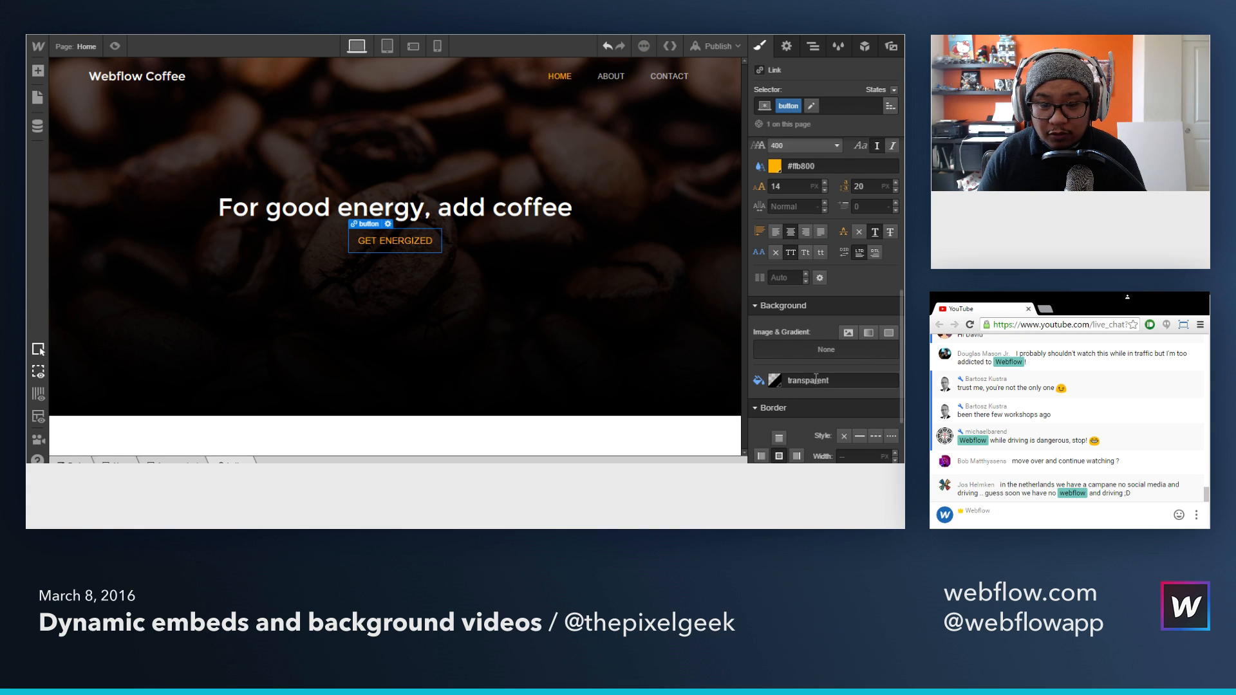
pyautogui.click(861, 312)
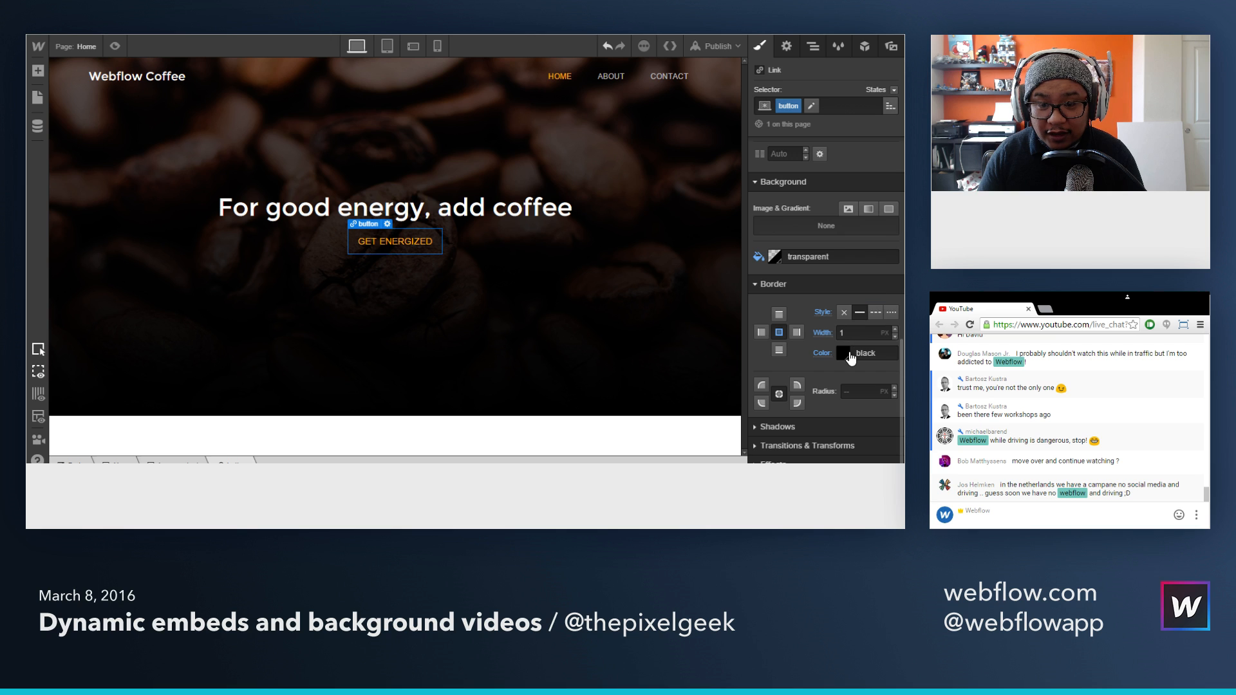
pyautogui.click(844, 353)
pyautogui.click(804, 324)
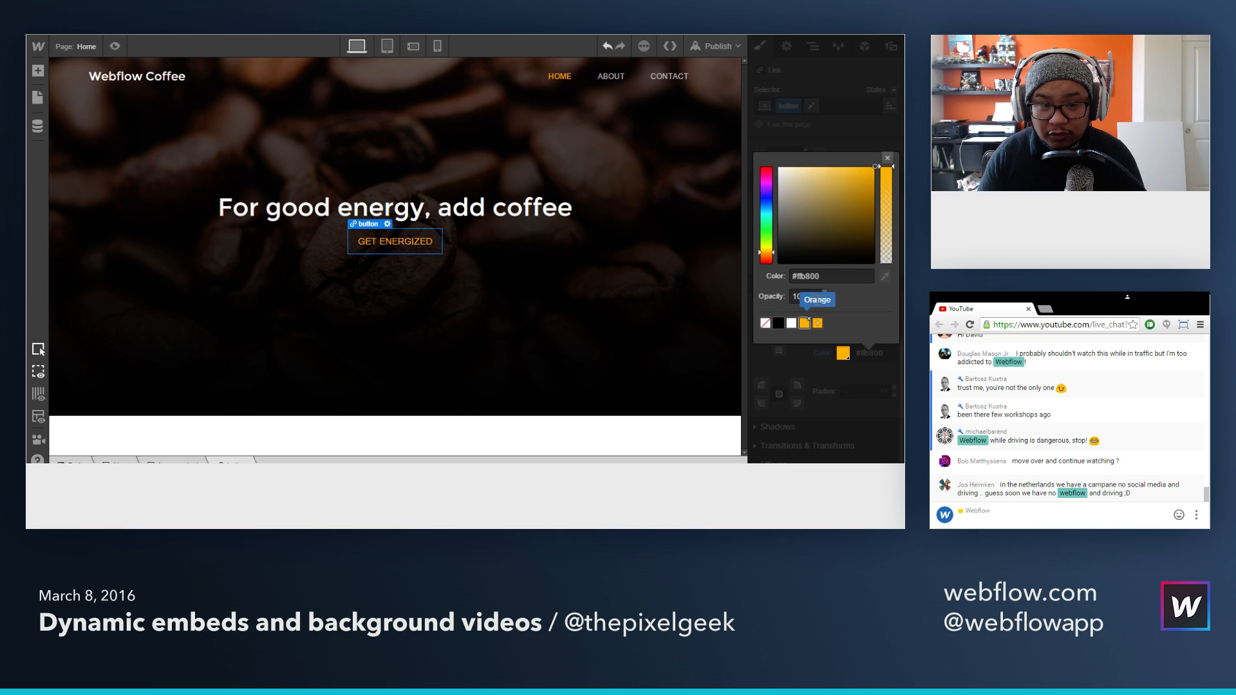
pyautogui.click(887, 158)
# Step: Round the button's corners with a 3 px border radius, deselect it to check the outline, and reselect it
pyautogui.click(860, 390)
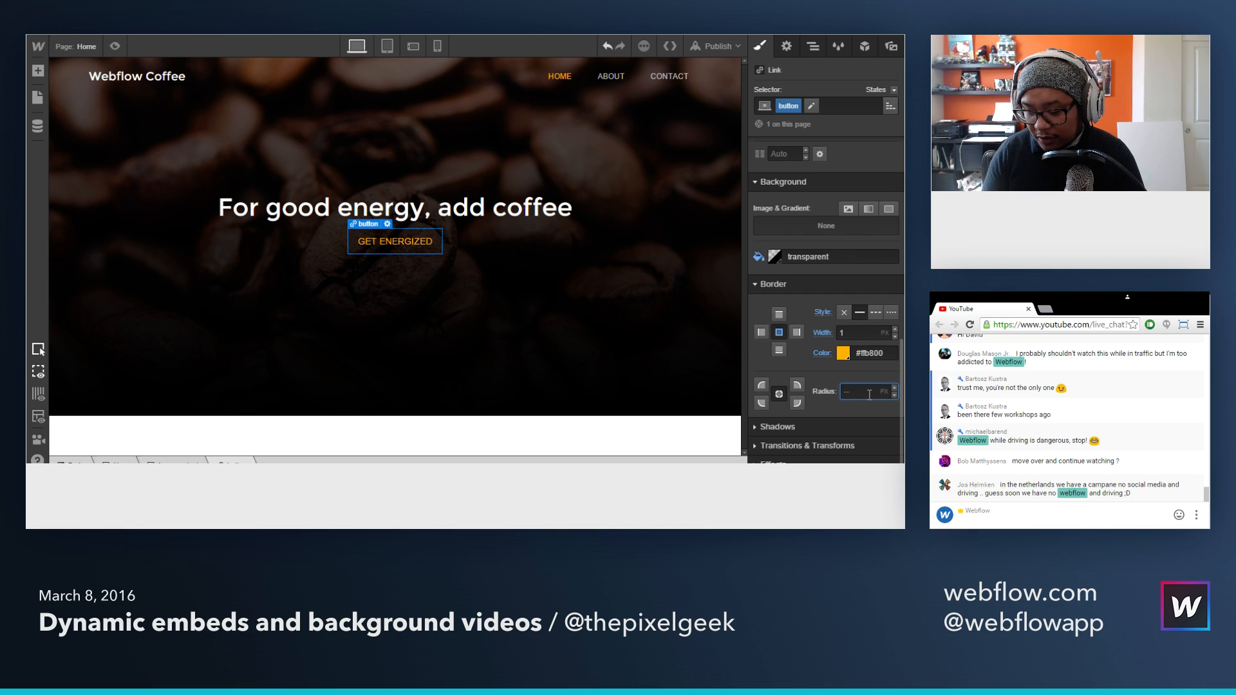
pyautogui.write('3')
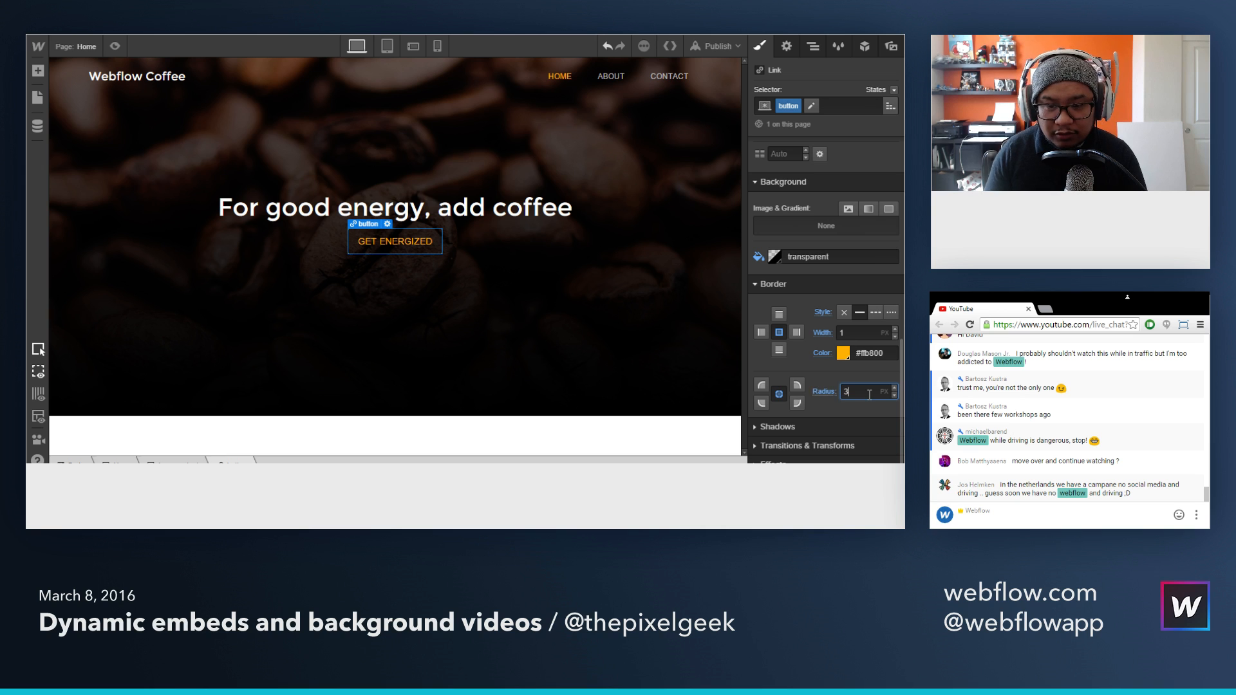
pyautogui.click(522, 276)
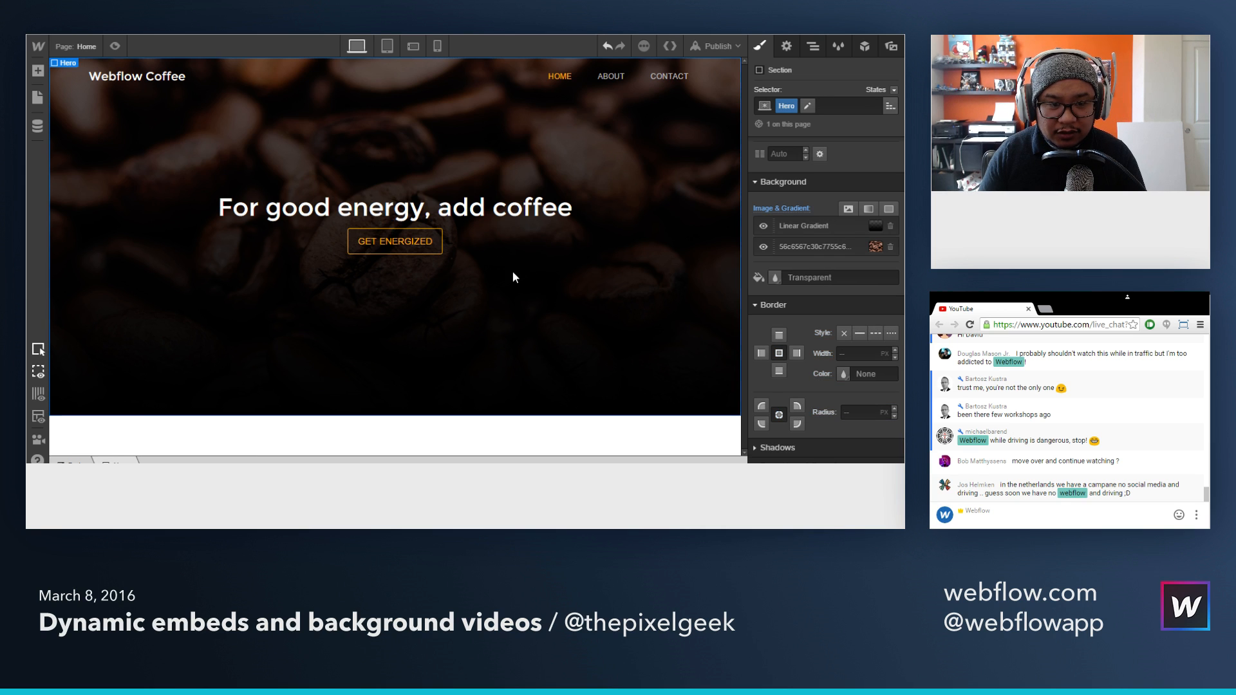
pyautogui.click(395, 241)
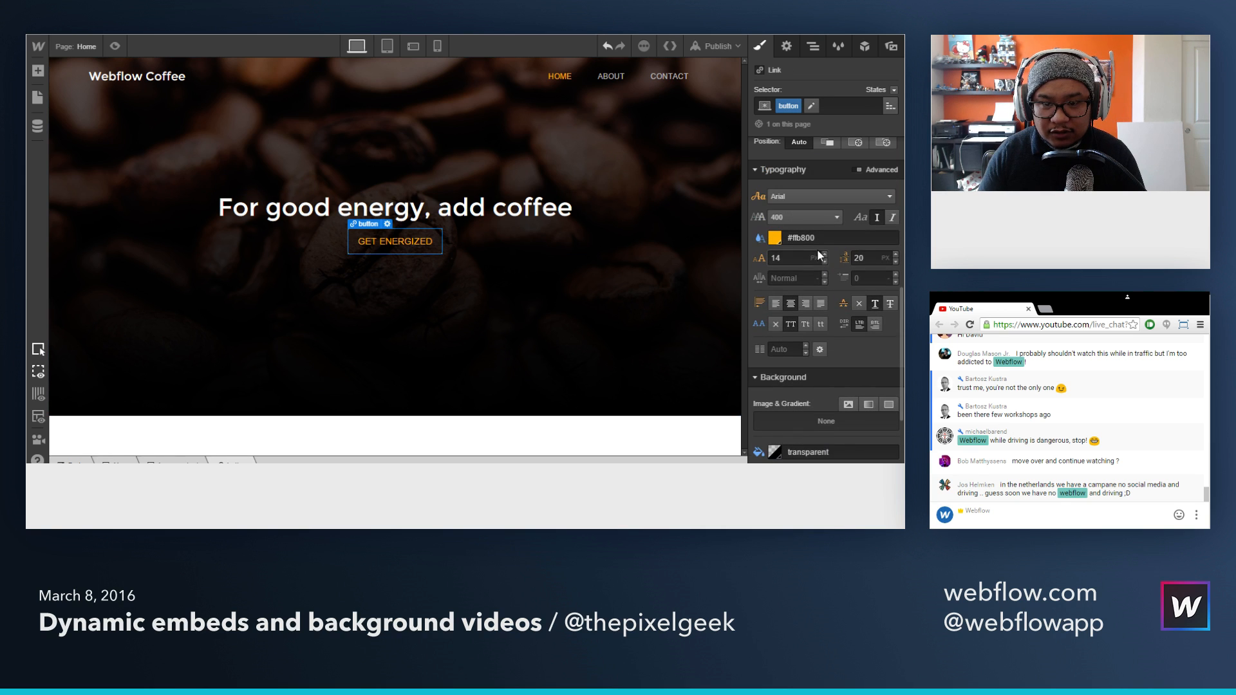
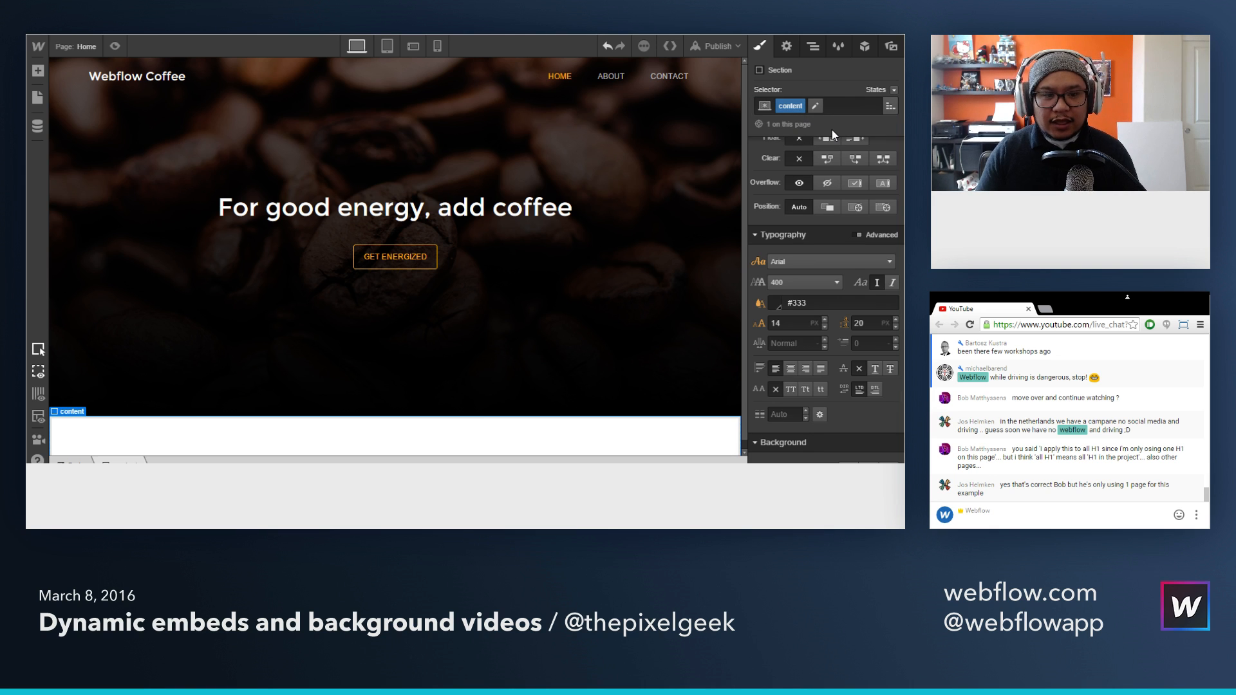
# Step: Give the content section the ID "content" so it can be targeted by in-page links
pyautogui.click(784, 49)
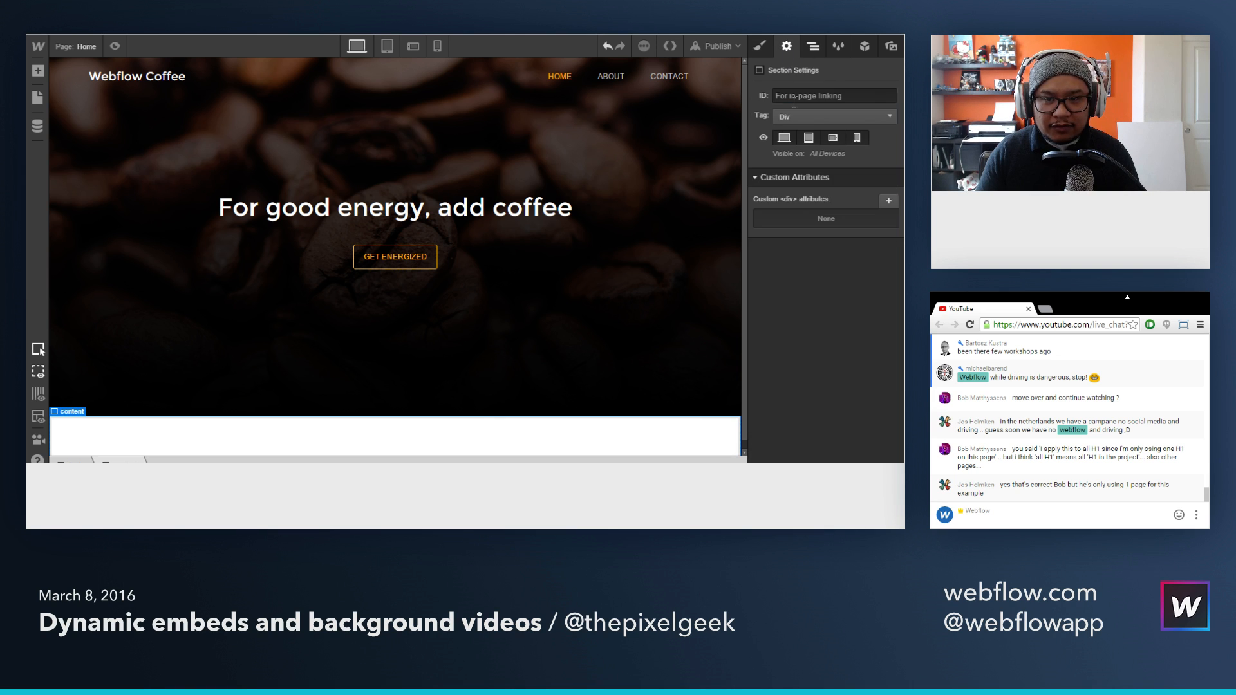
pyautogui.click(817, 94)
pyautogui.write('content')
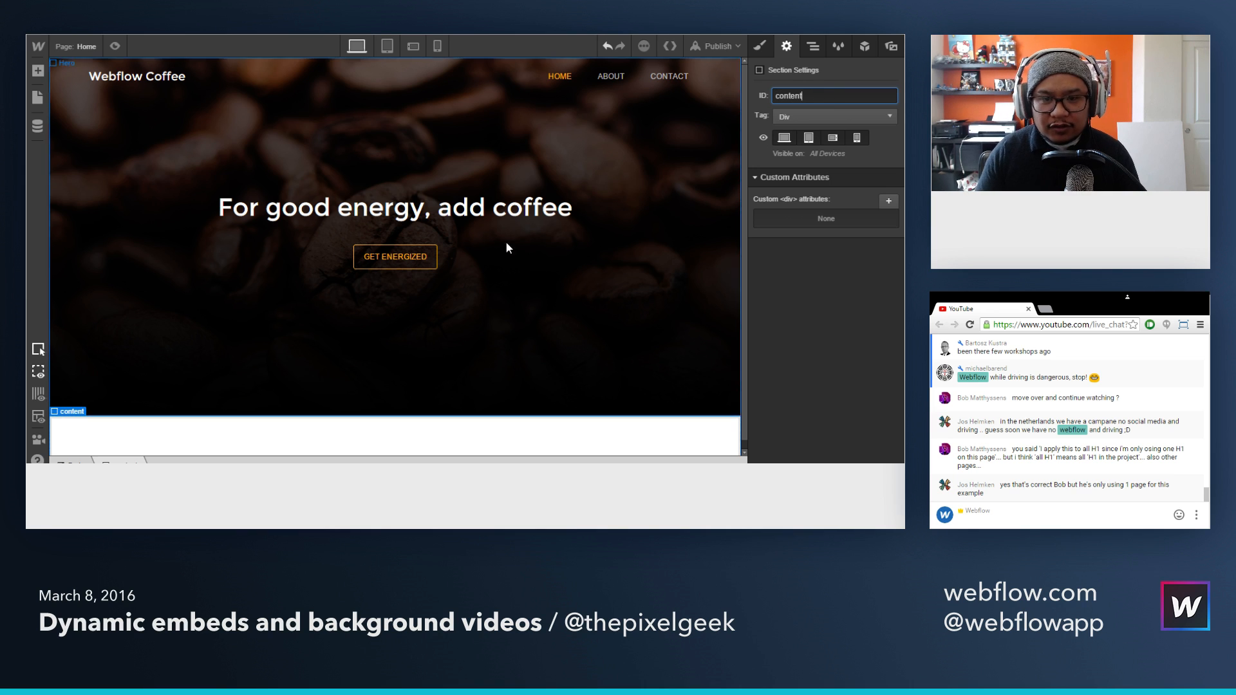
# Step: Link the Get energized button to the page section "content"
pyautogui.click(394, 264)
pyautogui.click(395, 265)
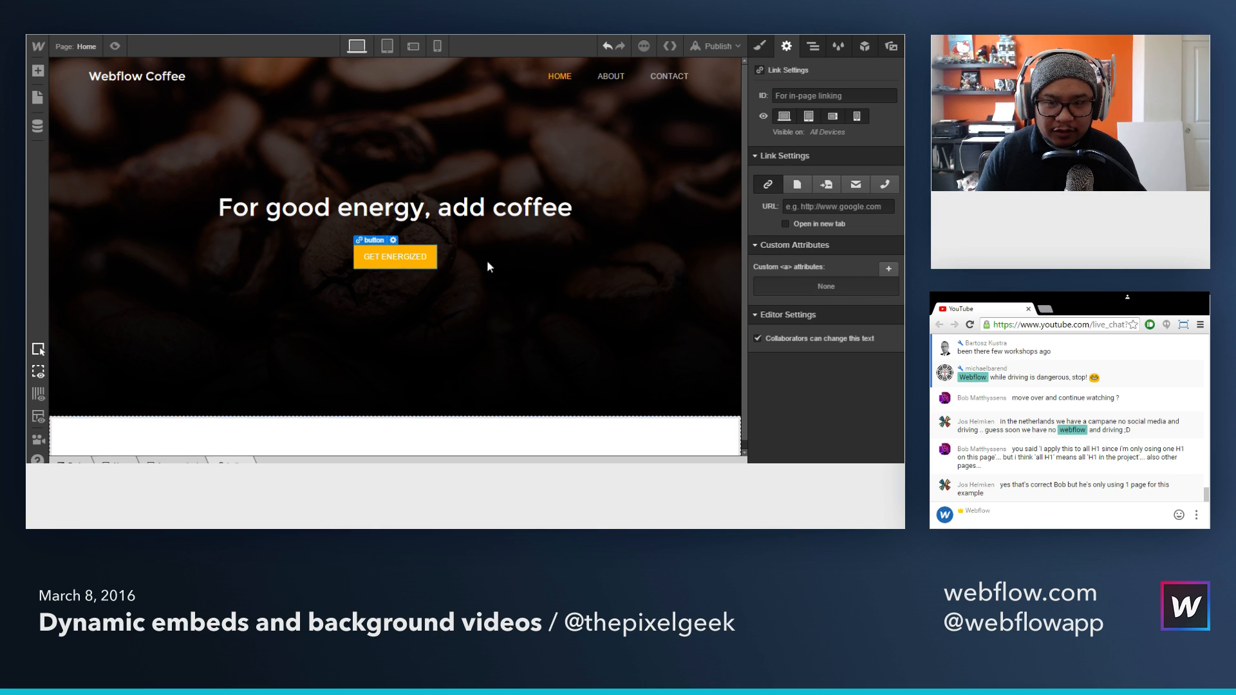
pyautogui.click(824, 185)
pyautogui.click(830, 206)
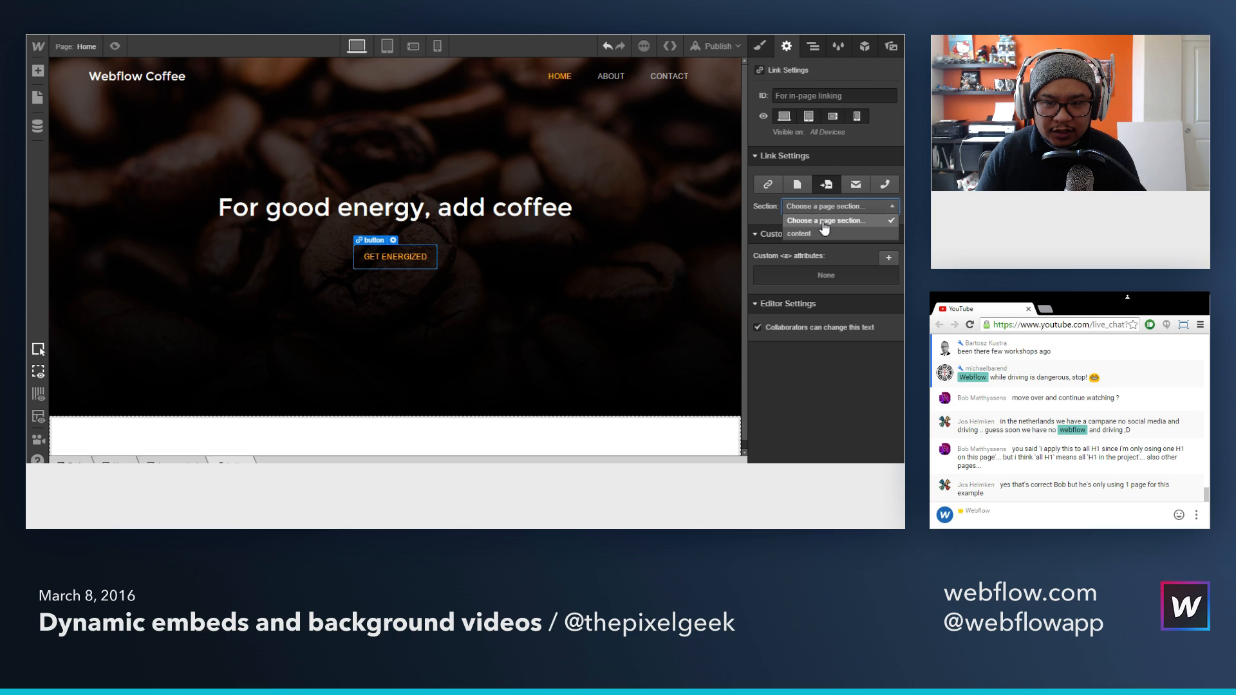
pyautogui.click(817, 235)
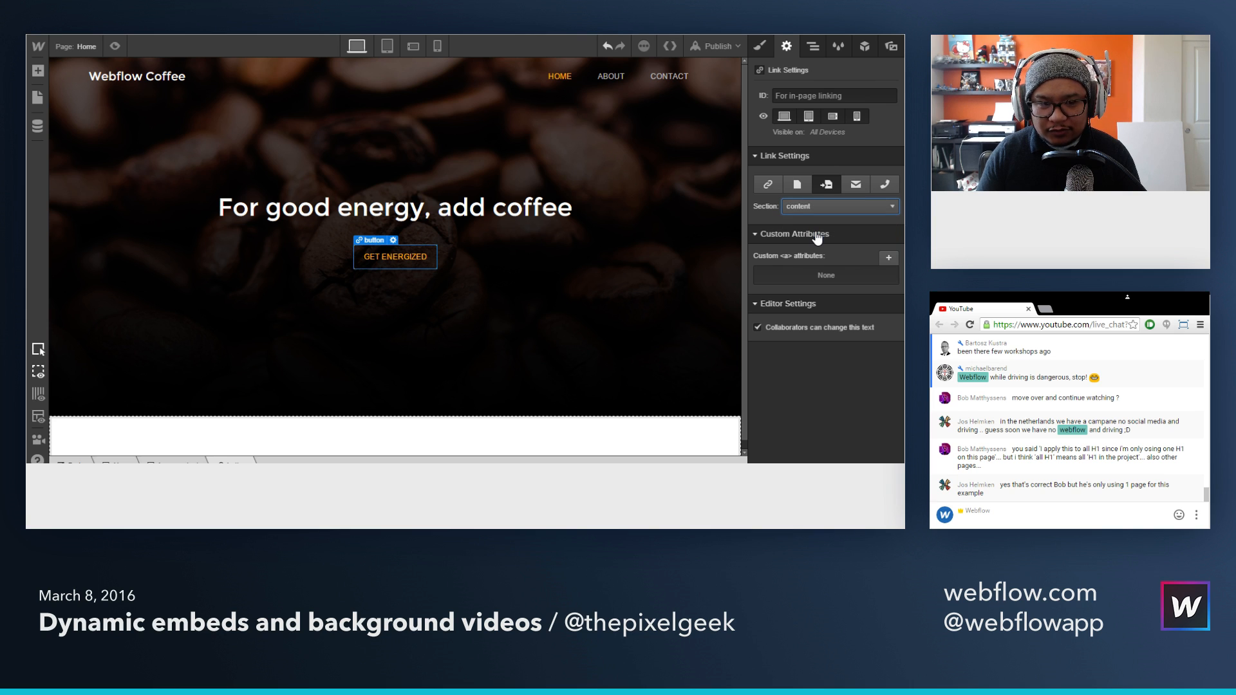
# Step: Set the content section's background color to black
pyautogui.click(554, 436)
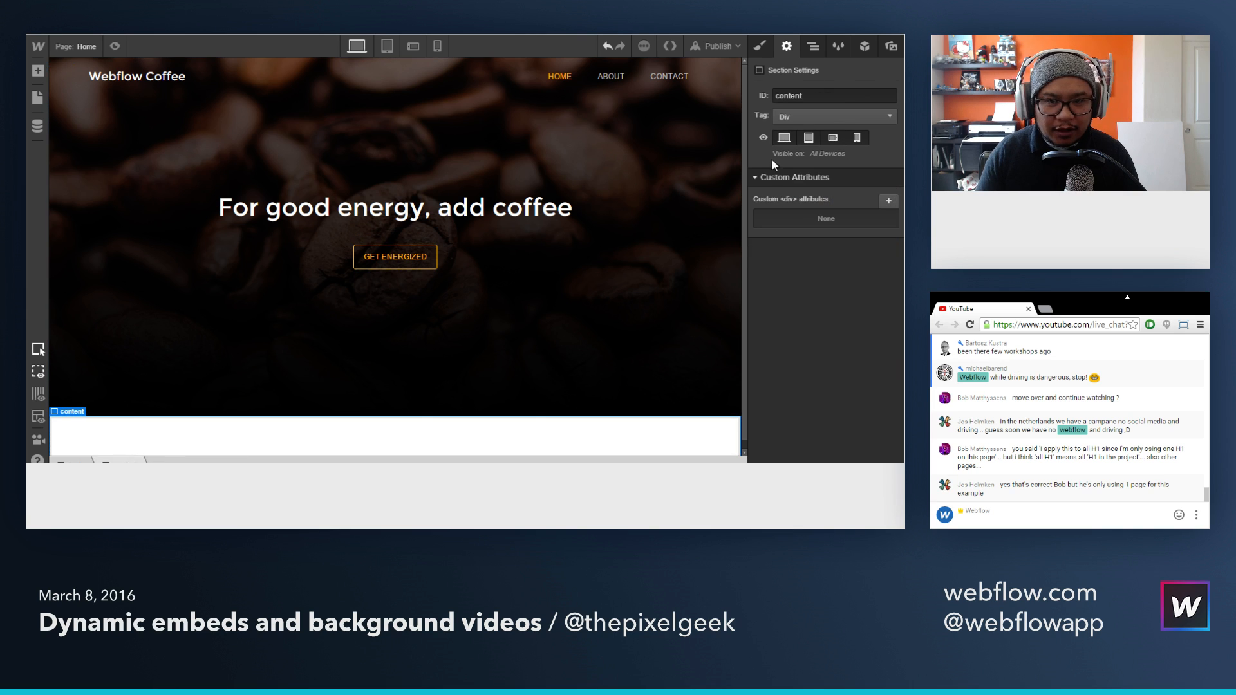
pyautogui.click(756, 52)
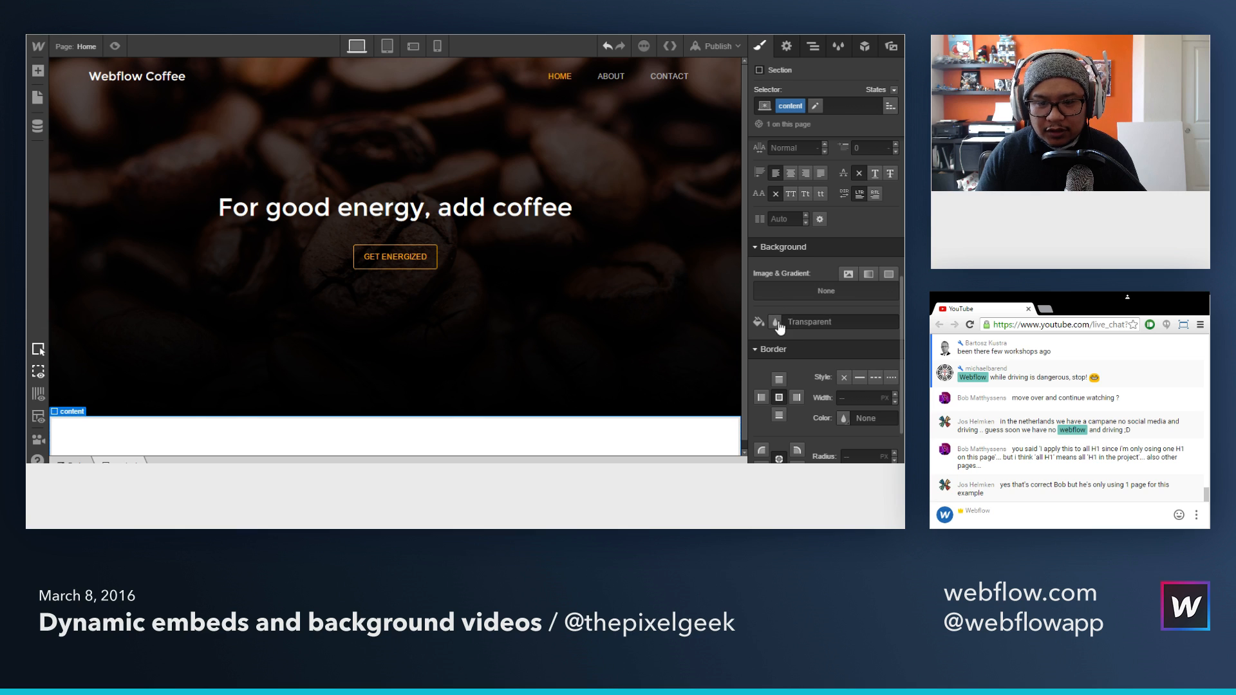
pyautogui.click(777, 323)
pyautogui.click(779, 317)
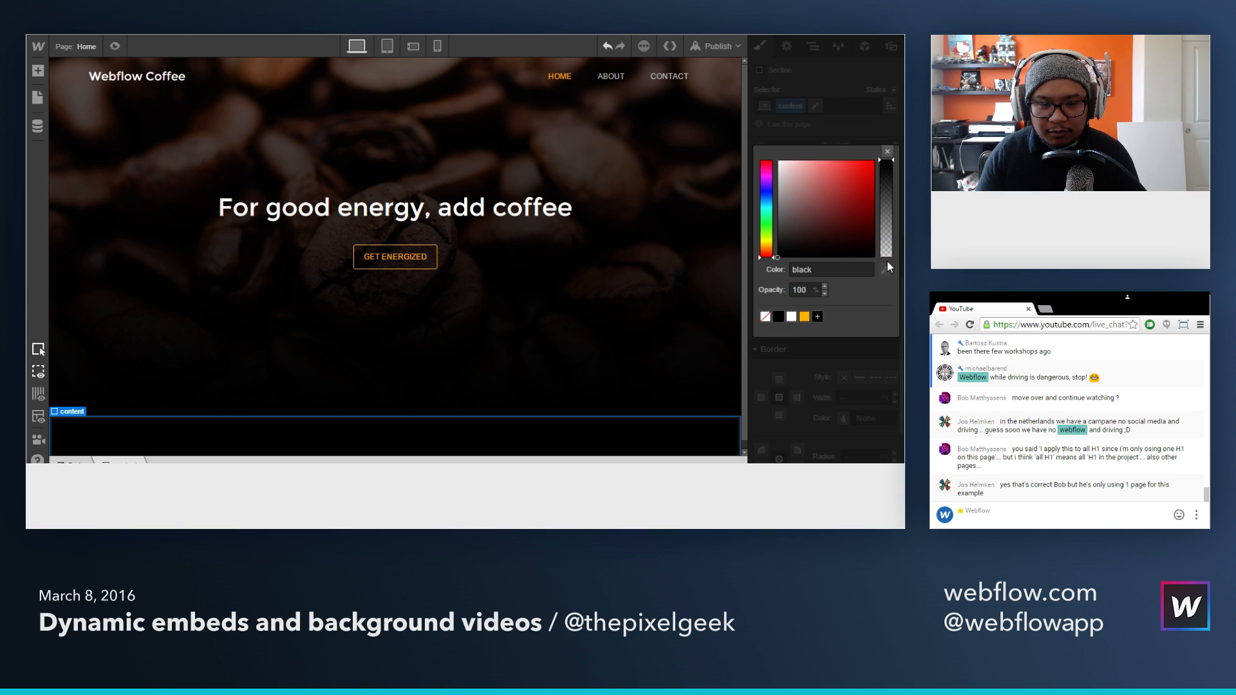
pyautogui.click(887, 151)
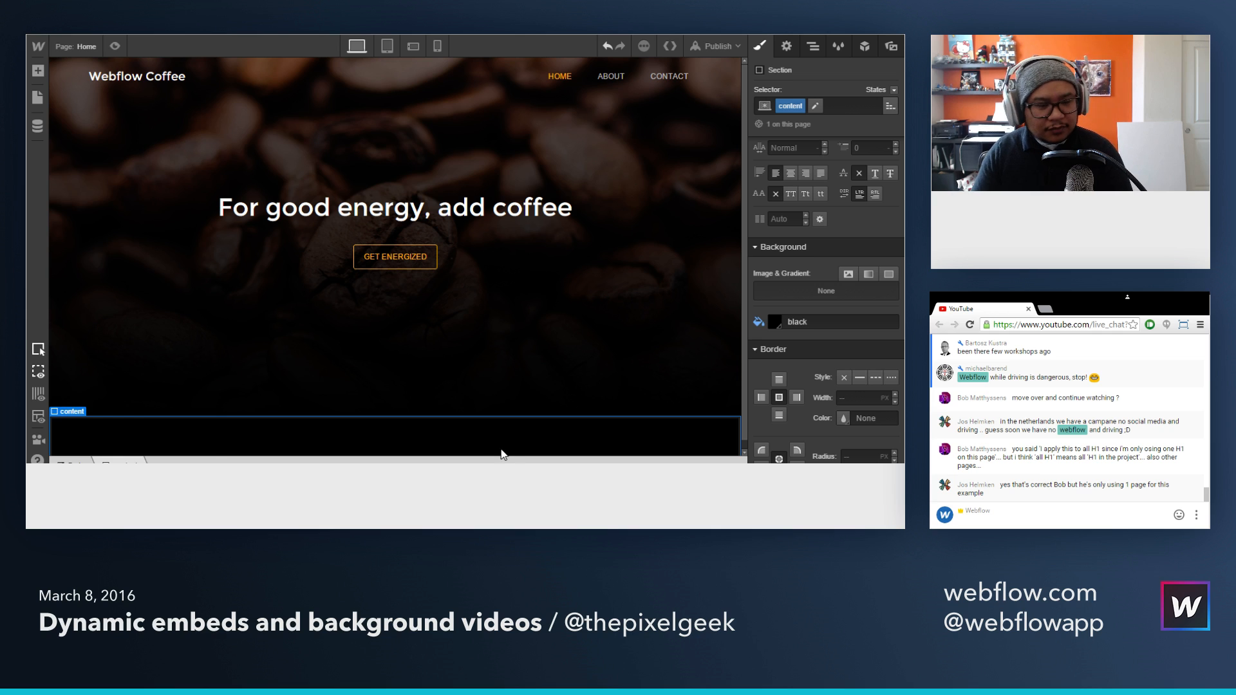
# Step: Add a Container element inside the black content section below the hero
pyautogui.press('a')
pyautogui.moveTo(135, 132); pyautogui.dragTo(399, 439)
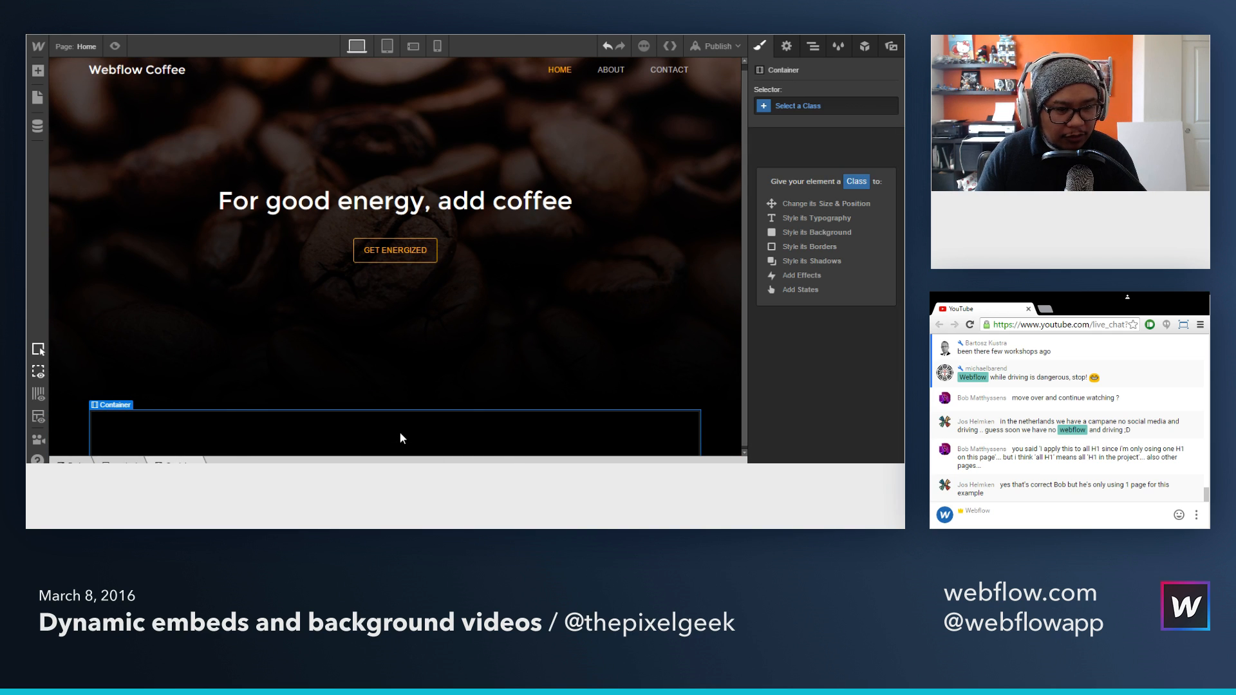
pyautogui.press('a')
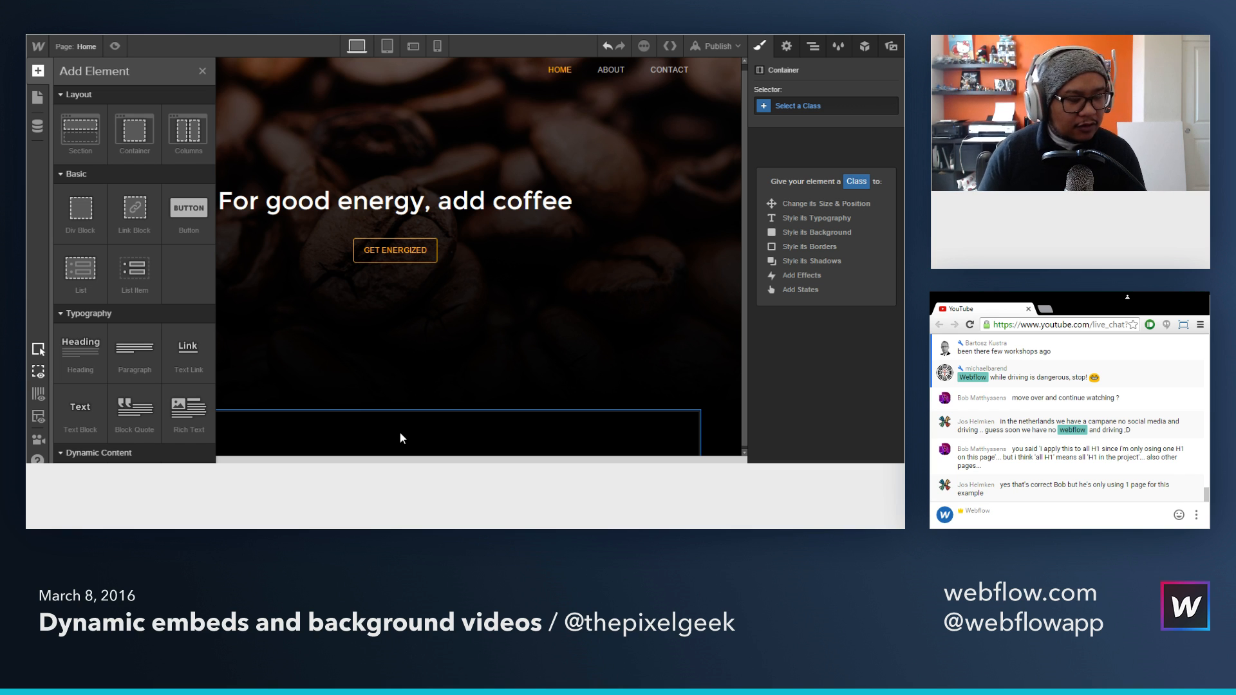
pyautogui.press('a')
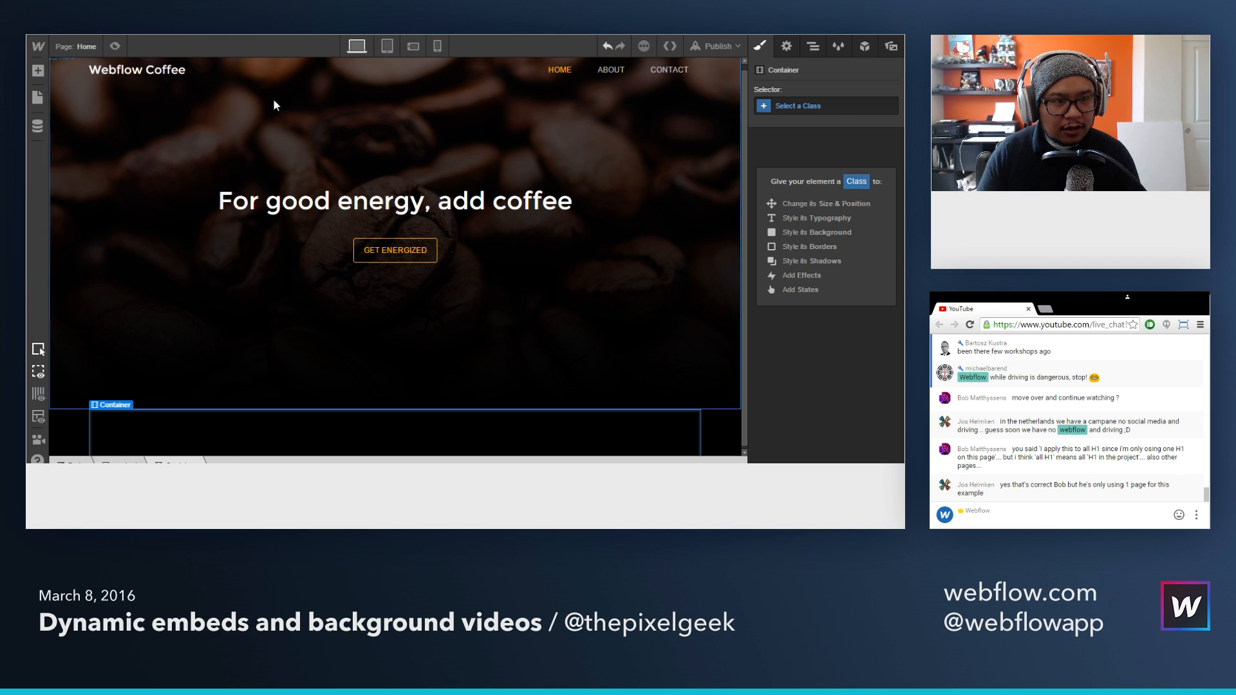
# Step: Review the Our Products section on the finished example page and the product list in Shopify
pyautogui.click(242, 20)
pyautogui.scroll(-3, 196, 275)
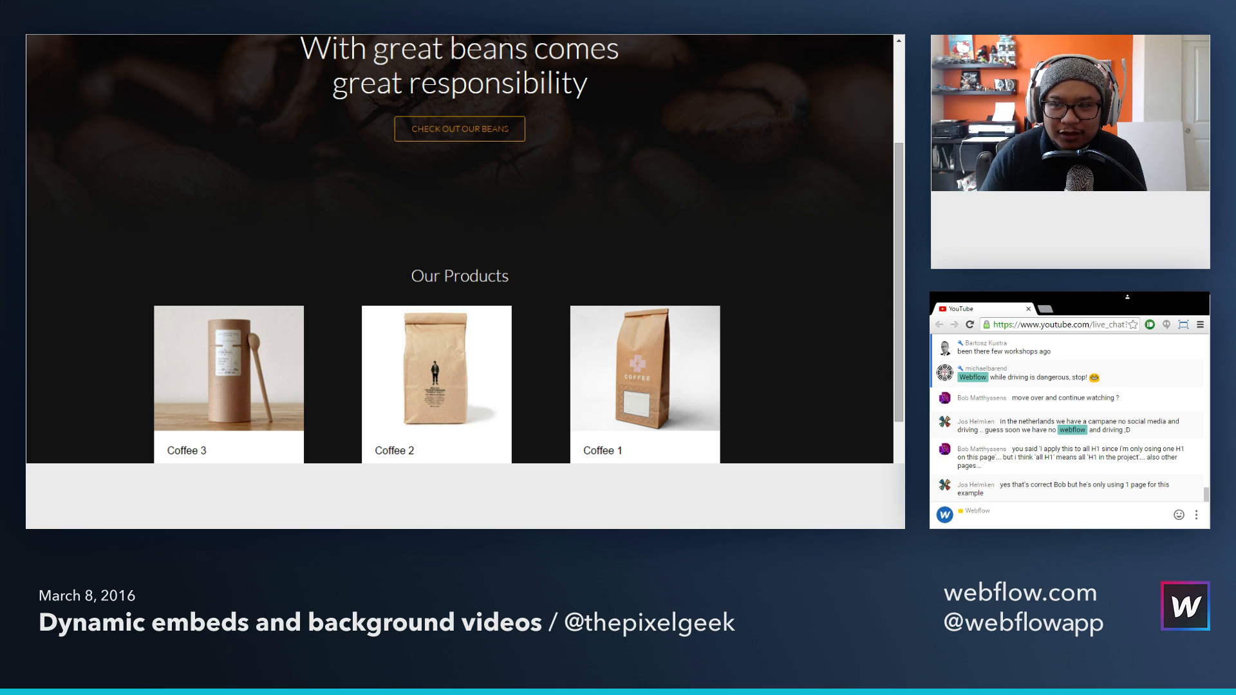
pyautogui.hotkey('ctrl', 'Tab')
pyautogui.scroll(-1, 162, 100)
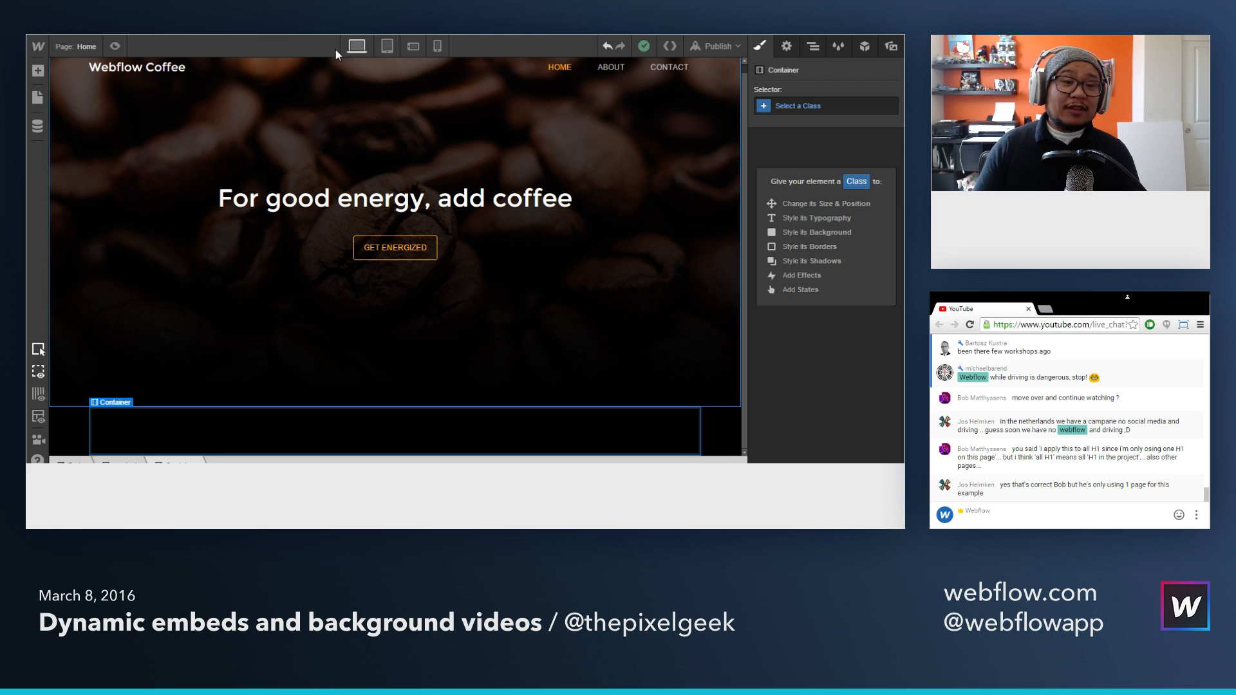
pyautogui.hotkey('ctrl', 'Tab')
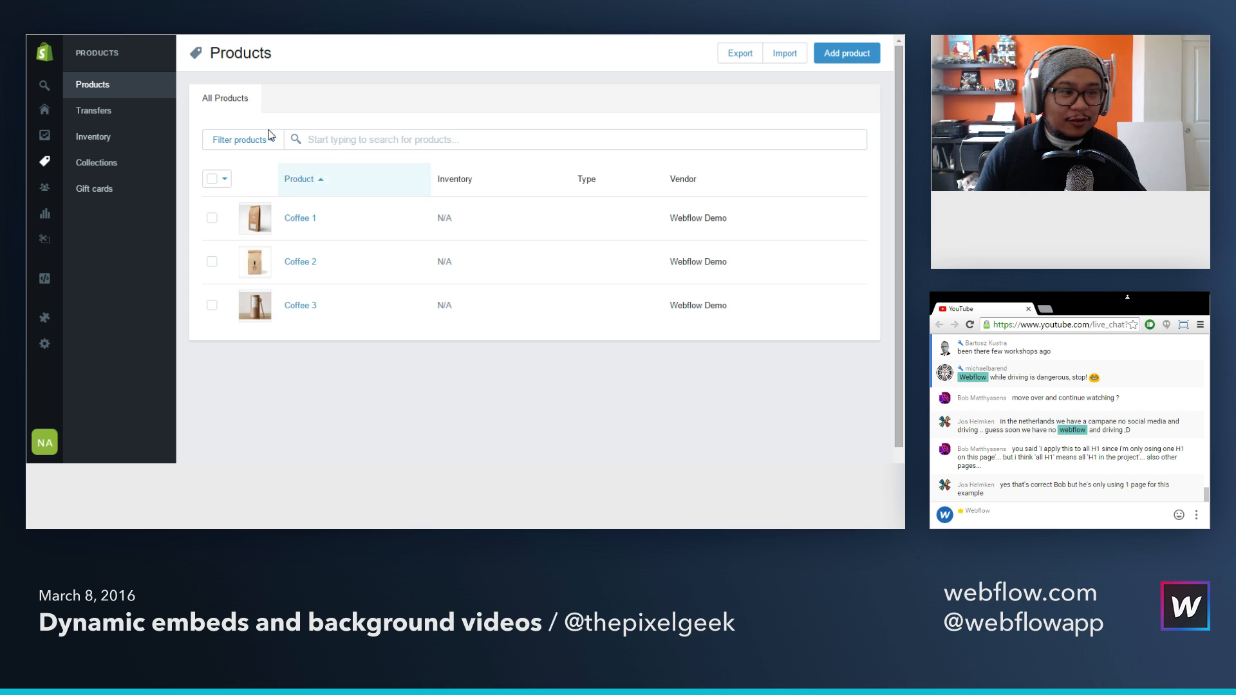
pyautogui.hotkey('ctrl', 'shift', 'Tab')
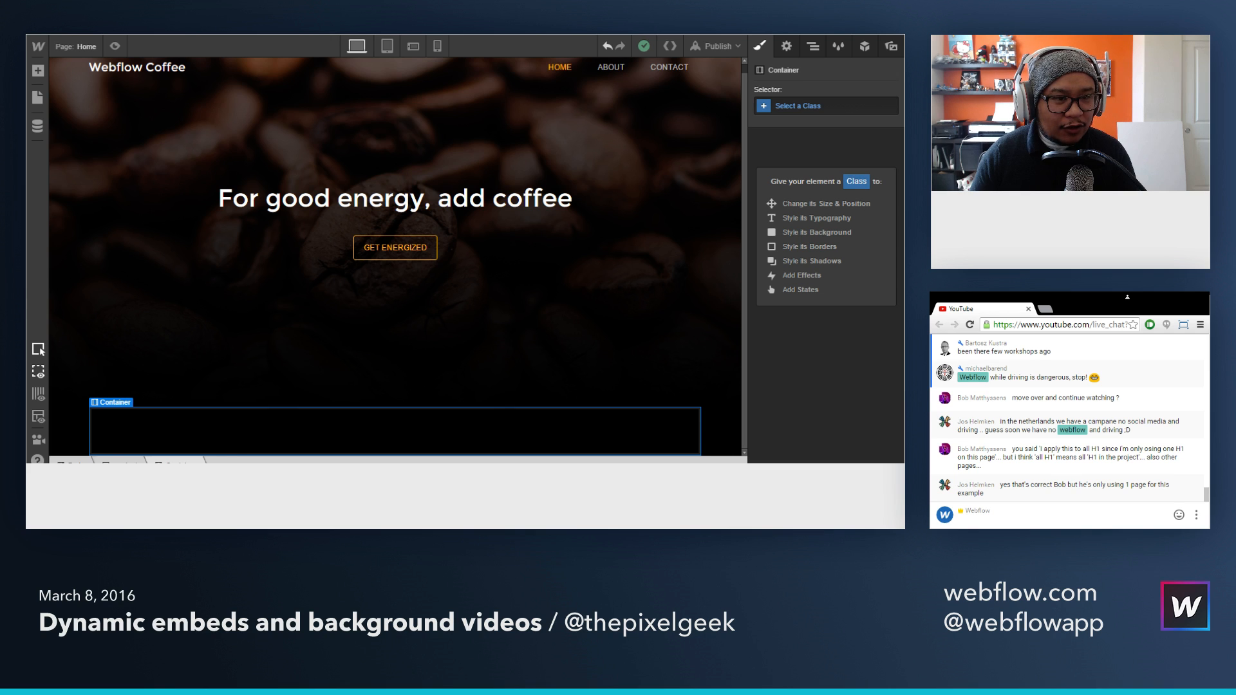
# Step: Switch to Shopify, create a Buy Button for the product Coffee 1 and generate its embed code
pyautogui.hotkey('ctrl', 'Tab')
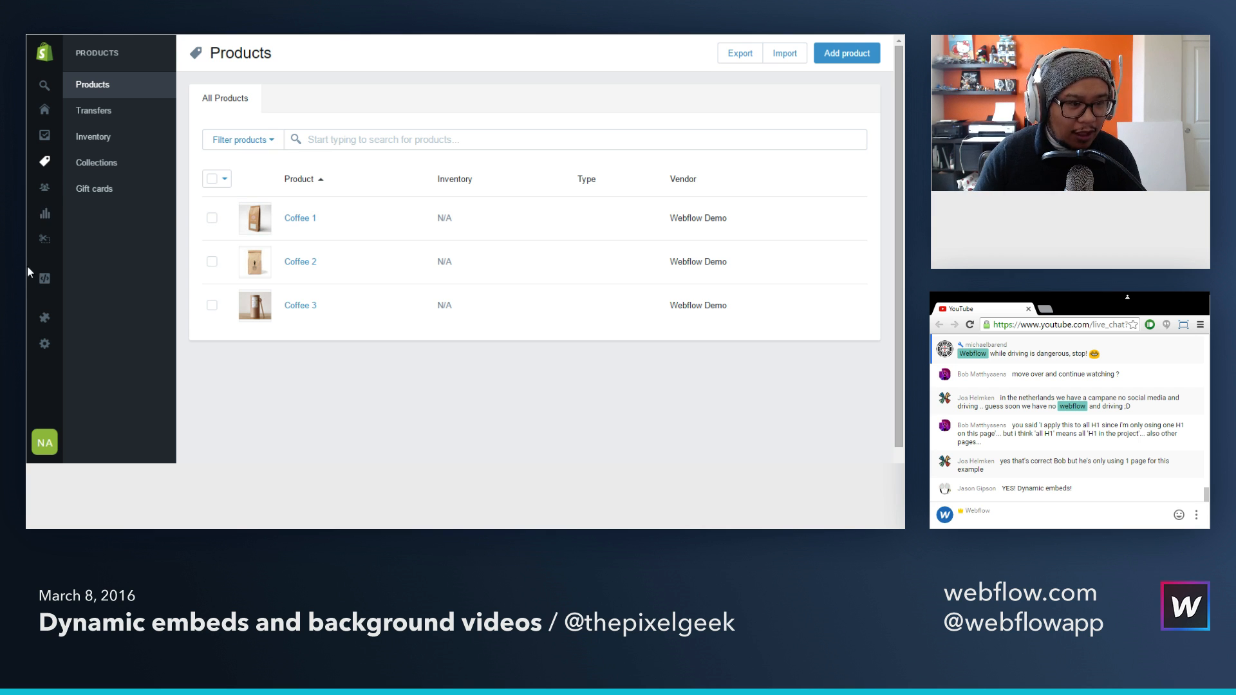
pyautogui.click(70, 279)
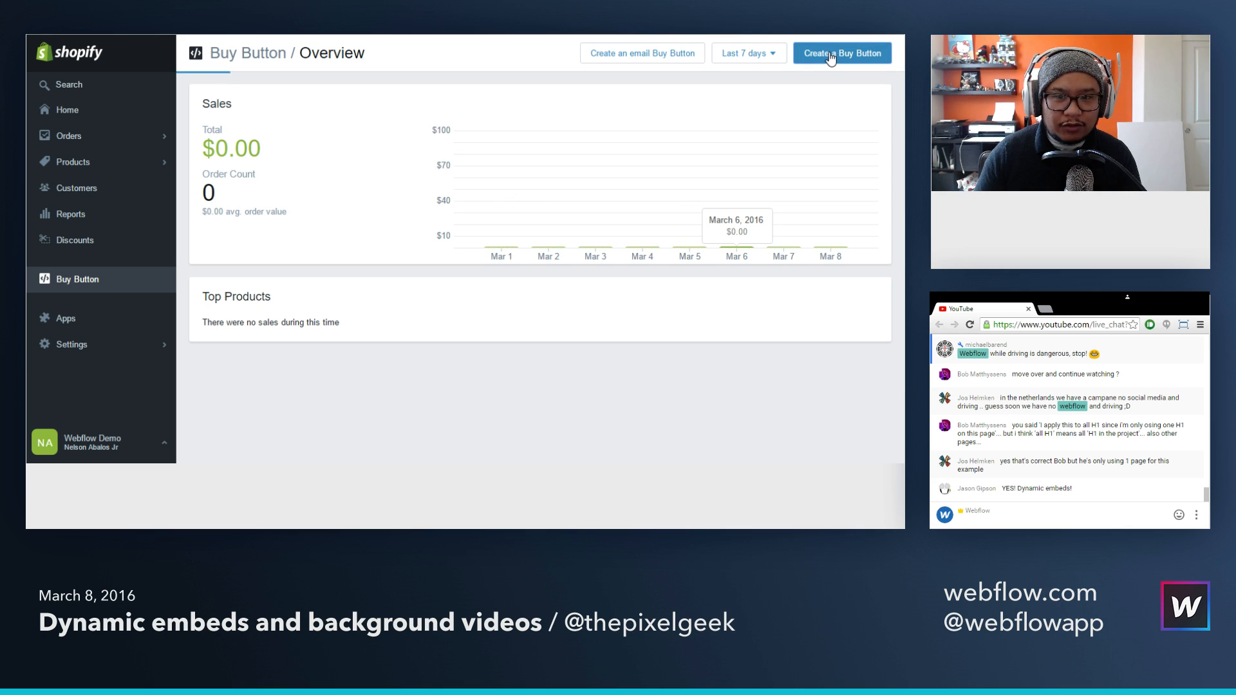
pyautogui.click(830, 53)
pyautogui.click(366, 232)
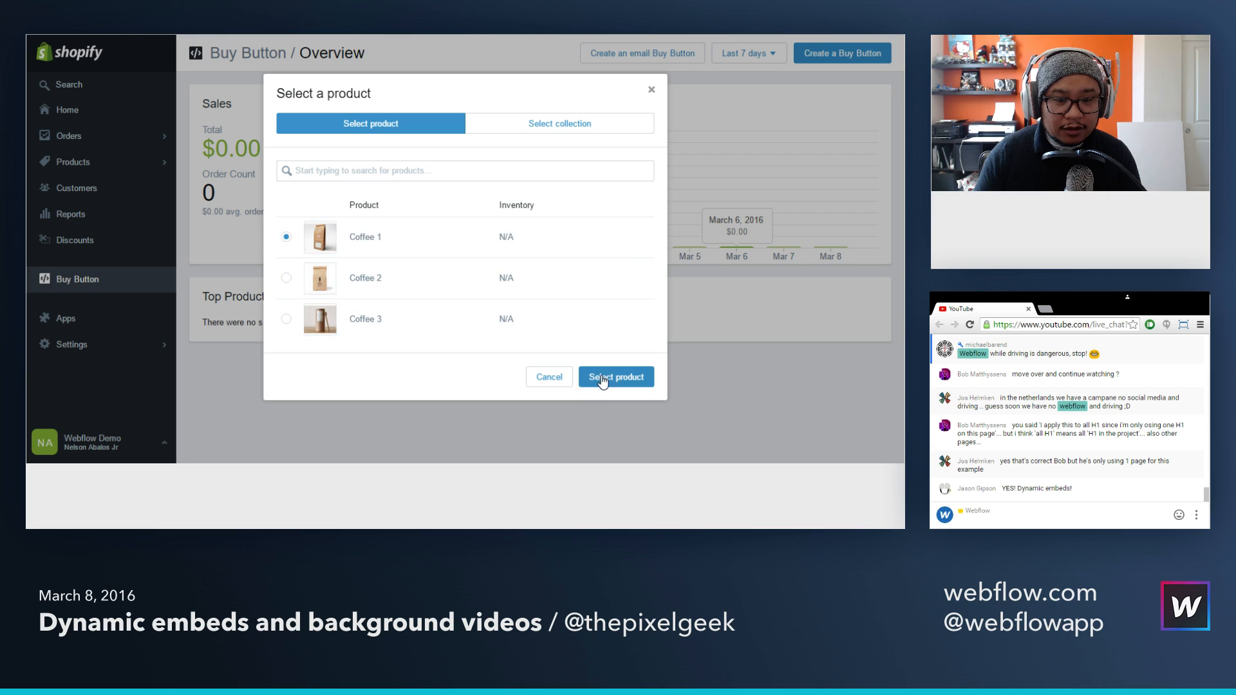
pyautogui.click(604, 379)
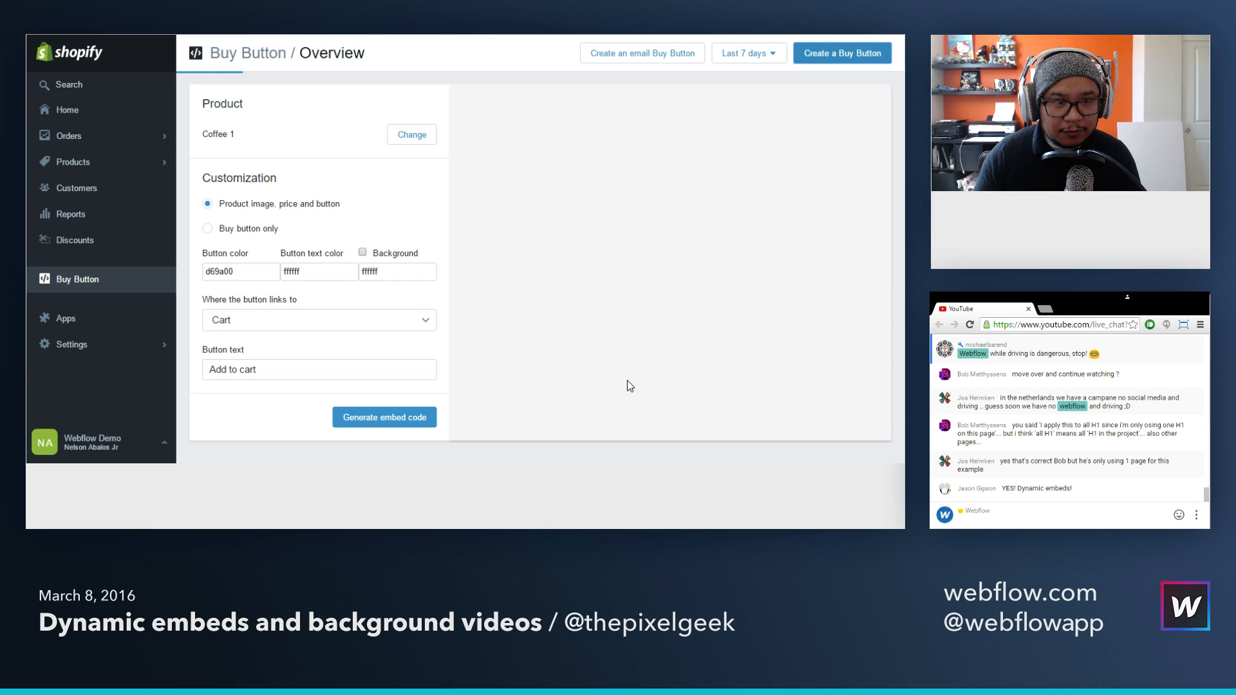
pyautogui.click(415, 420)
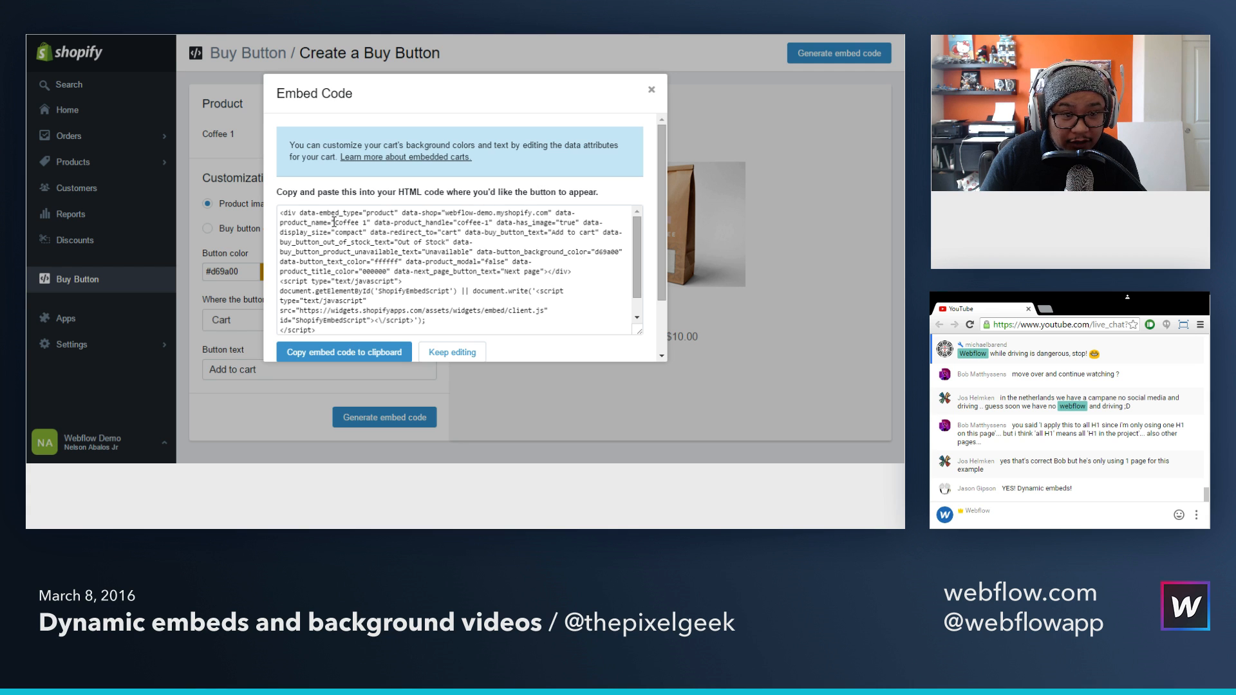
# Step: Examine the Buy Button embed code for its product-specific parts: the product name, the product handle and the cart link's ID
pyautogui.moveTo(334, 223); pyautogui.dragTo(367, 223)
pyautogui.hotkey('ctrl', 'a')
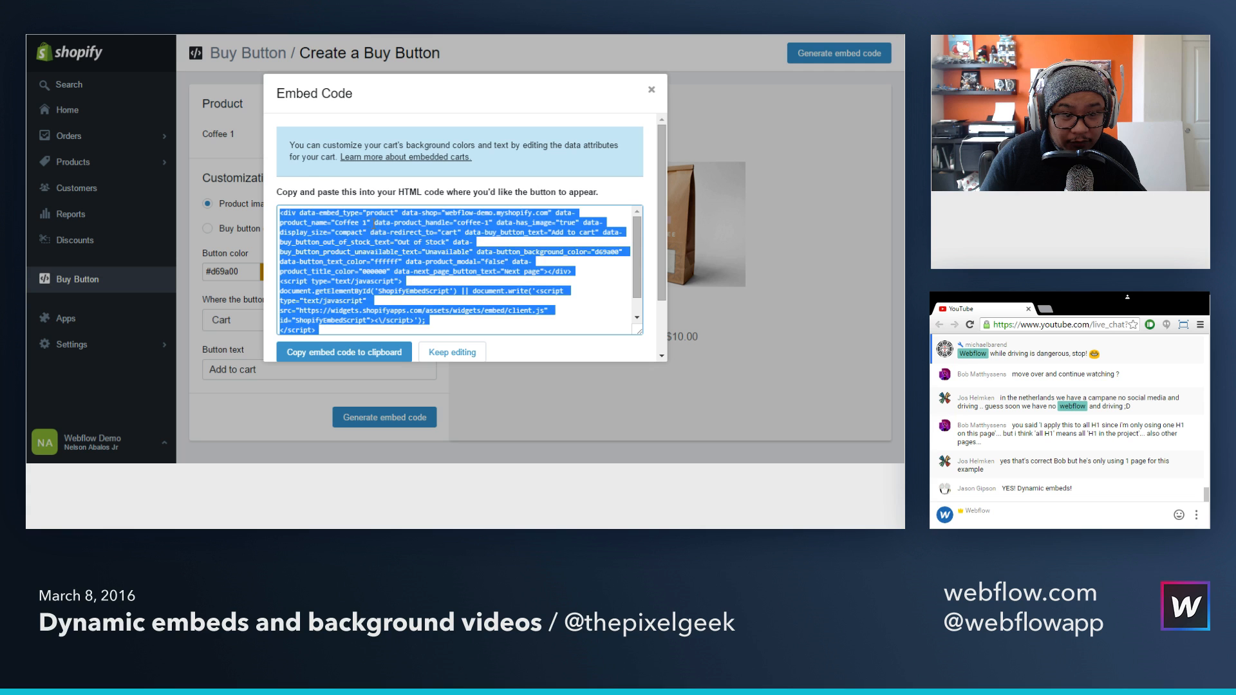
pyautogui.click(412, 222)
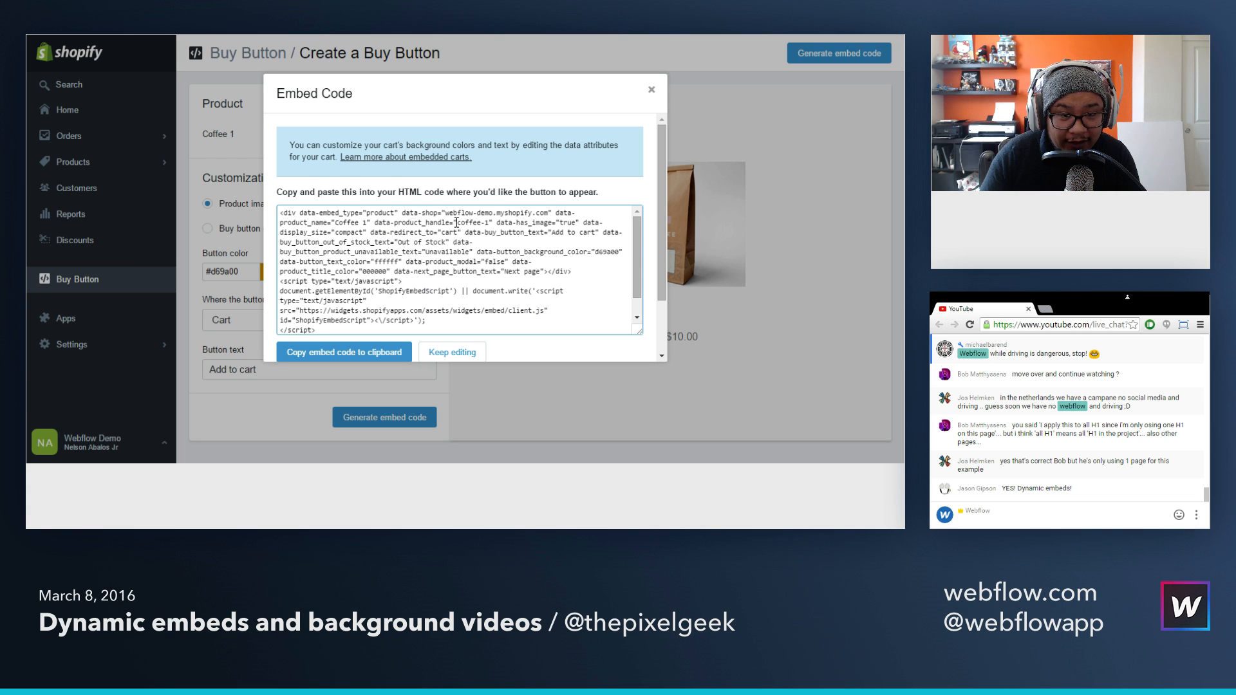
pyautogui.moveTo(452, 222); pyautogui.dragTo(489, 222)
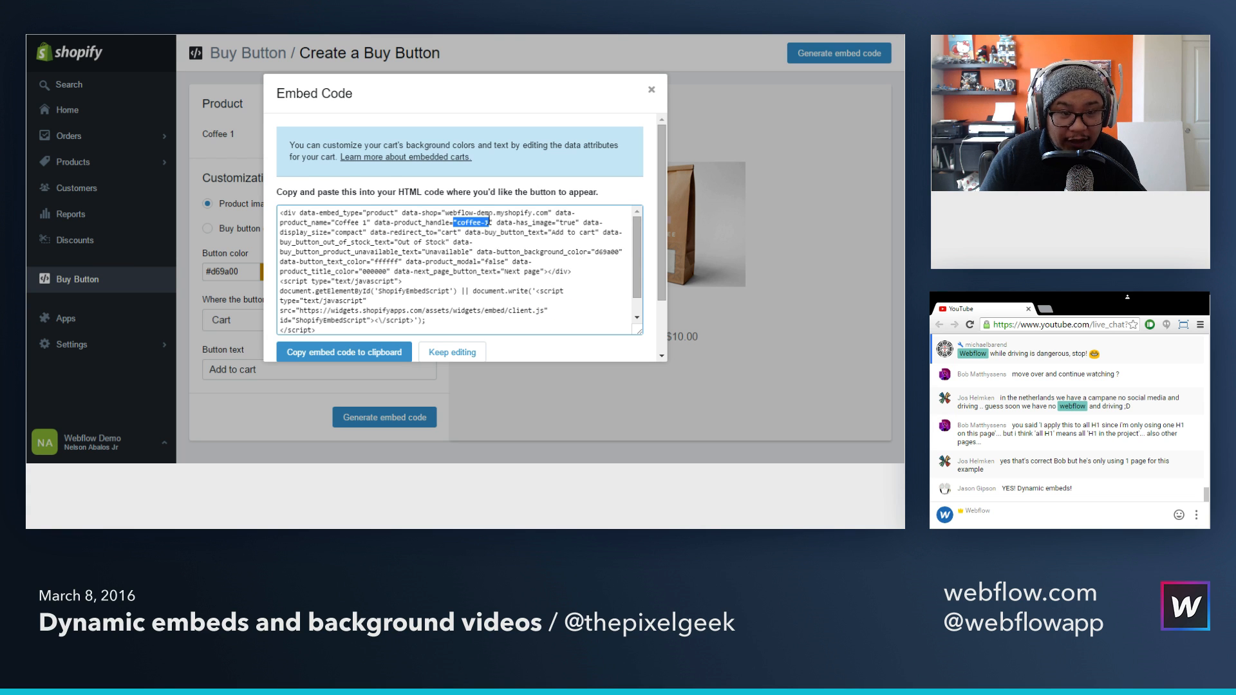
pyautogui.hotkey('ctrl', 'a')
pyautogui.scroll(-3, 486, 248)
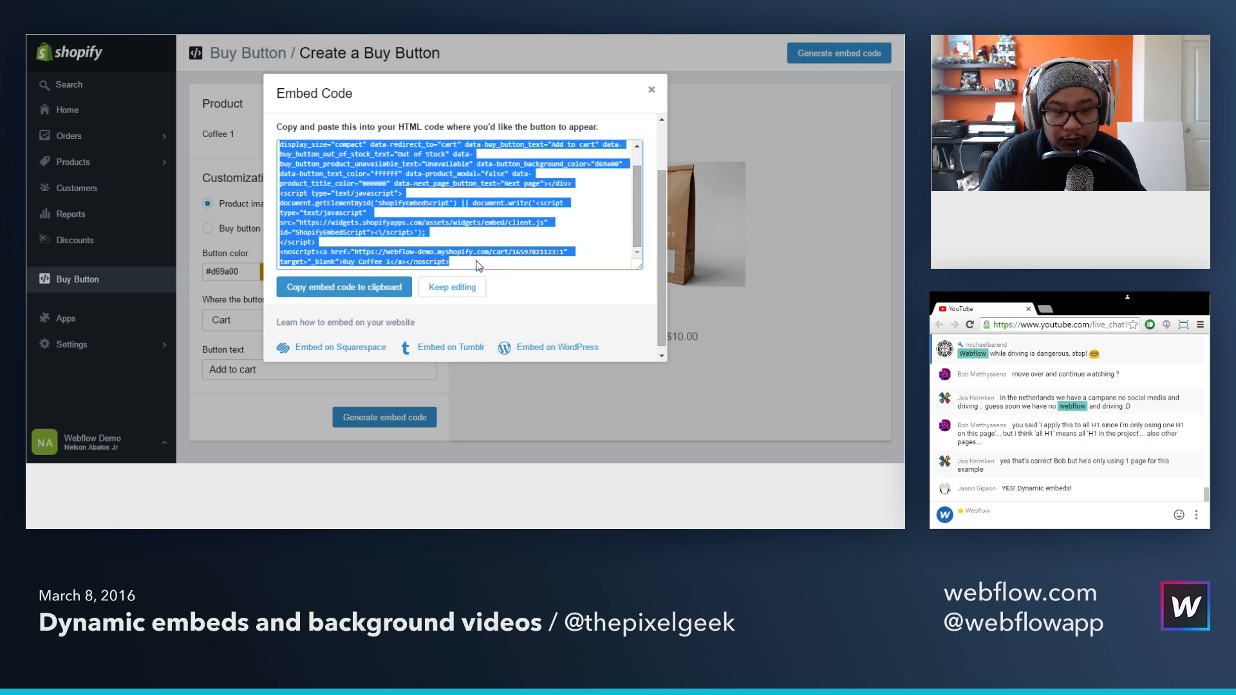
pyautogui.click(483, 237)
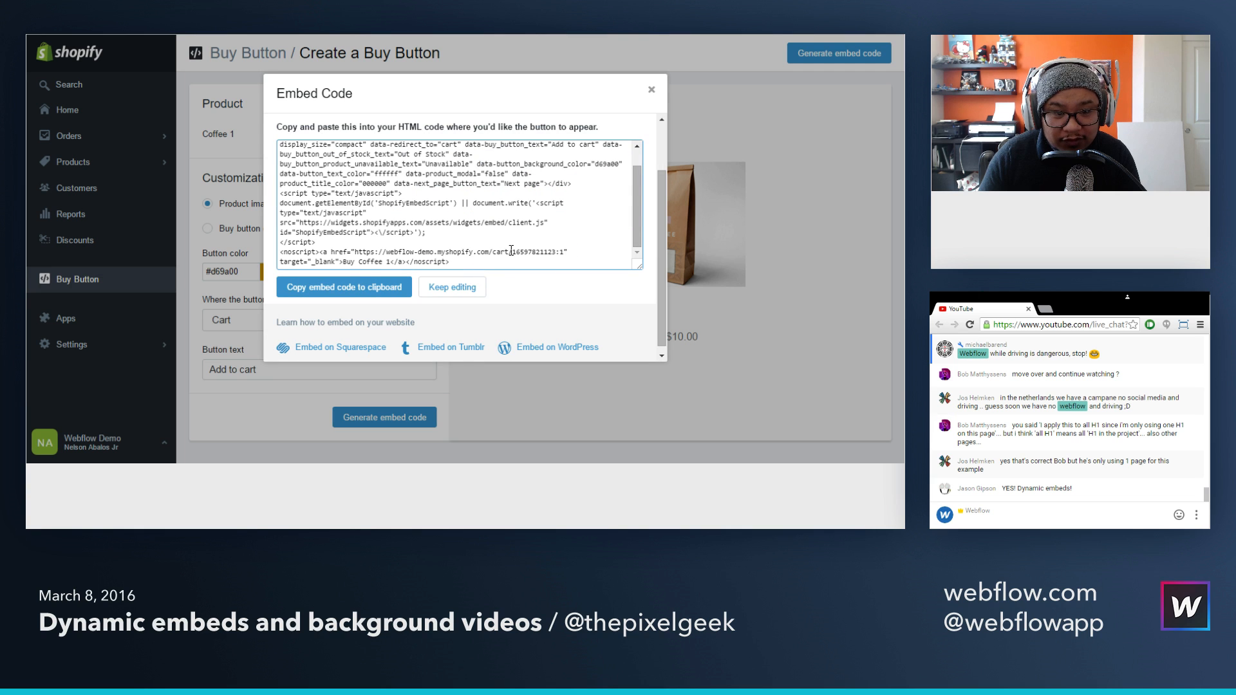
pyautogui.moveTo(510, 252); pyautogui.dragTo(433, 244)
pyautogui.moveTo(511, 252); pyautogui.dragTo(559, 253)
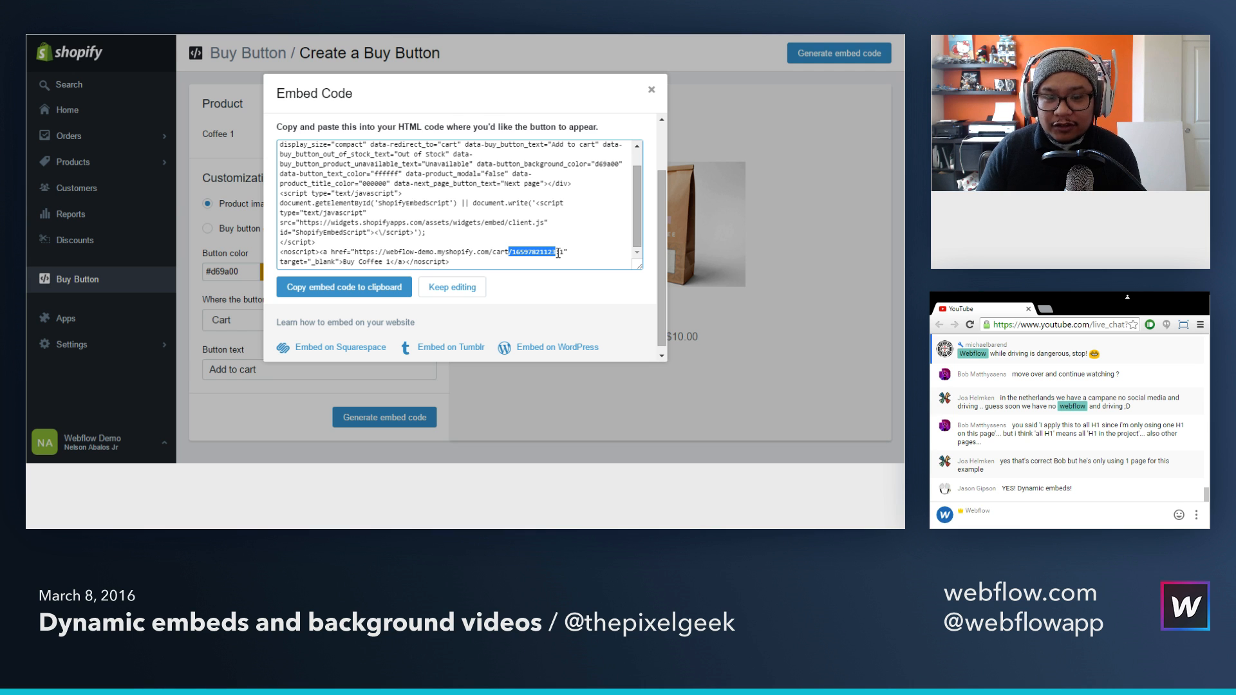
pyautogui.hotkey('ctrl', 'a')
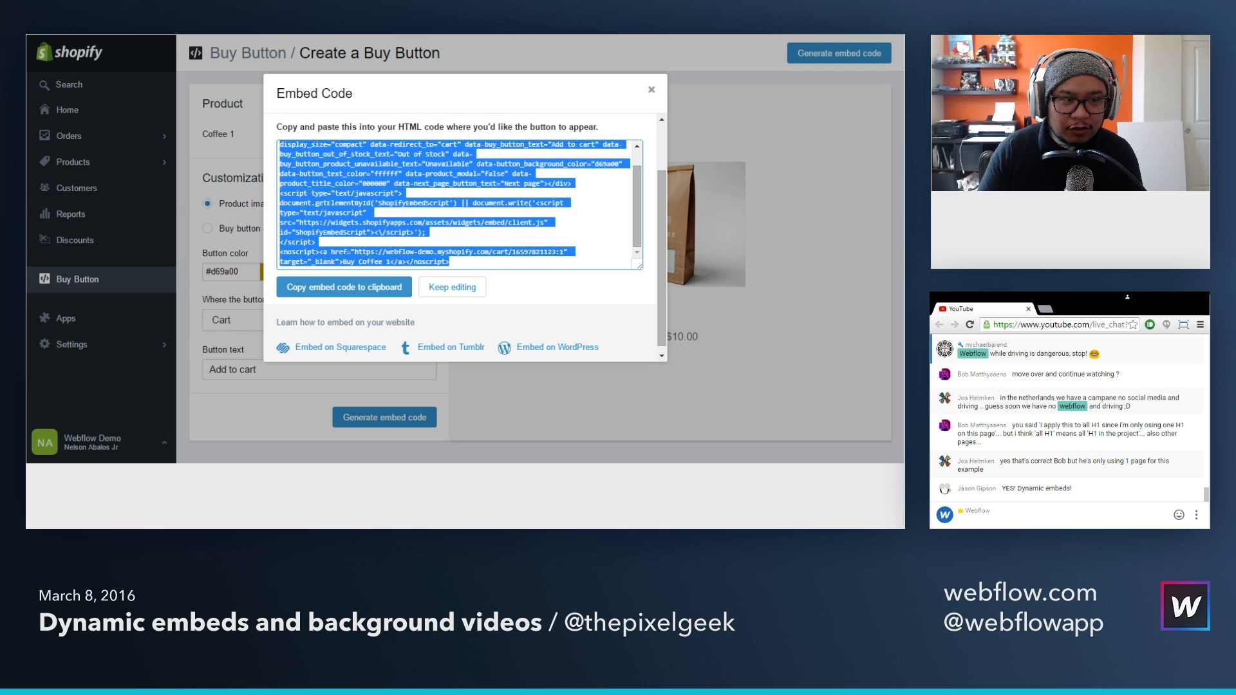
# Step: Switch back to Webflow and start a new collection named "products" with "products" as the URL for its item pages
pyautogui.hotkey('alt', 'Tab')
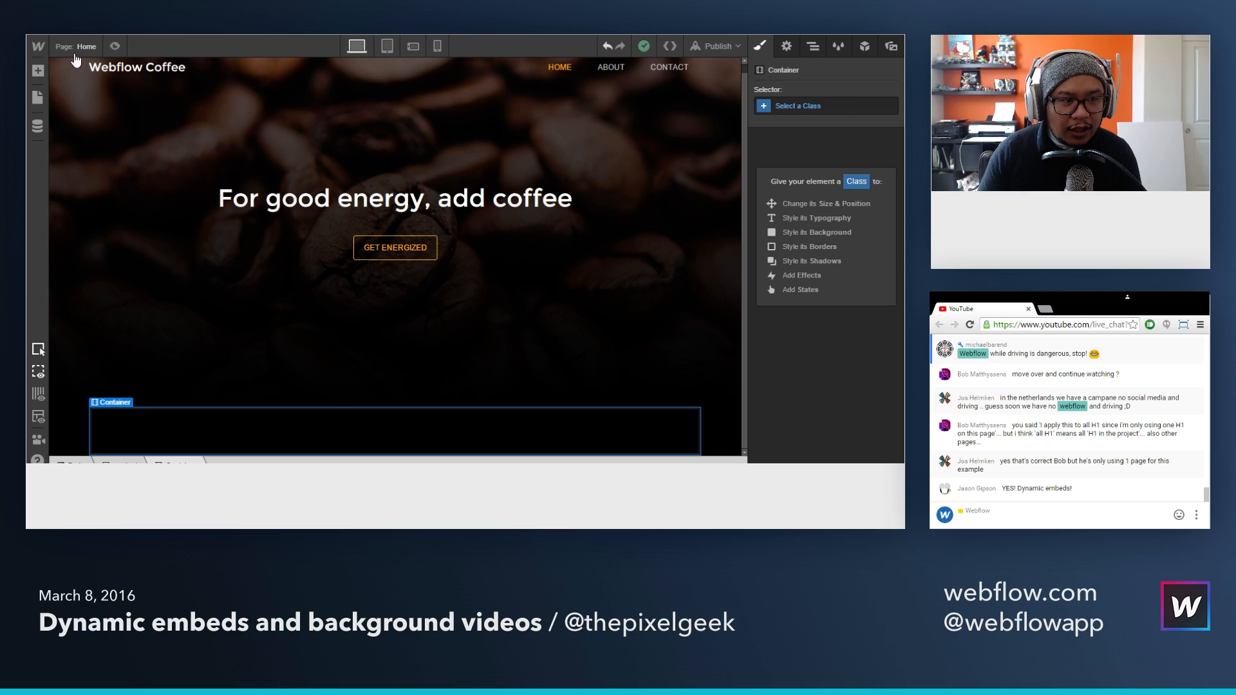
pyautogui.click(38, 124)
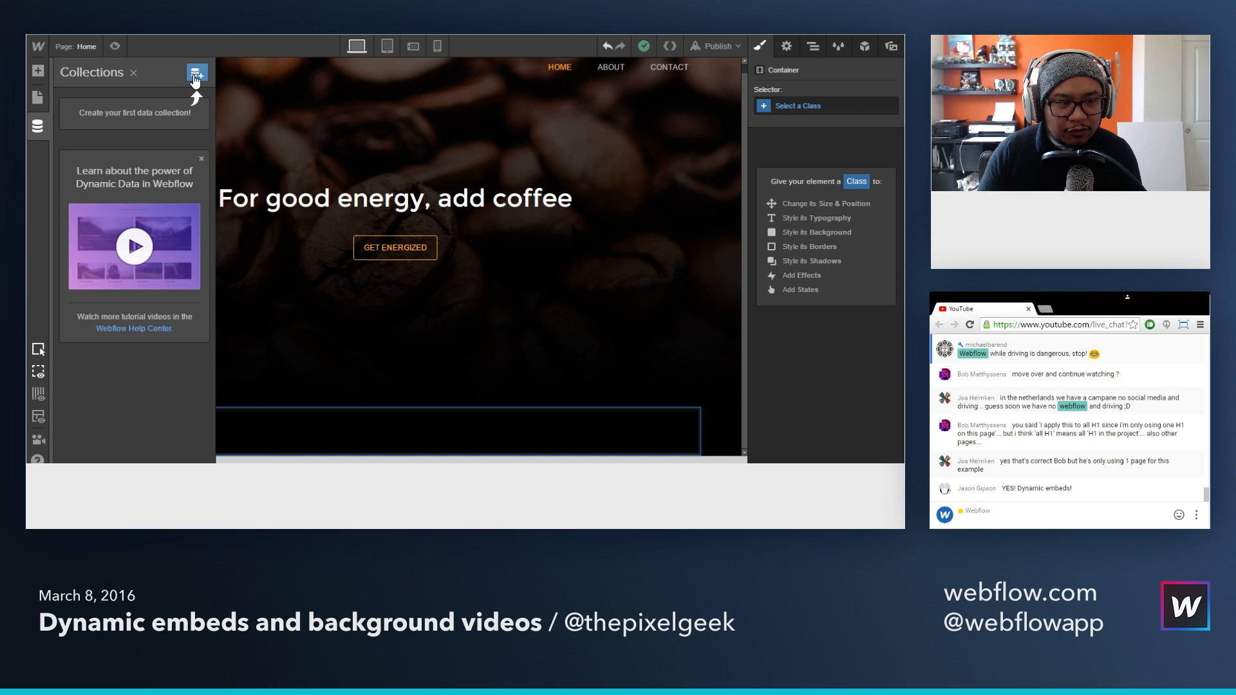
pyautogui.click(197, 73)
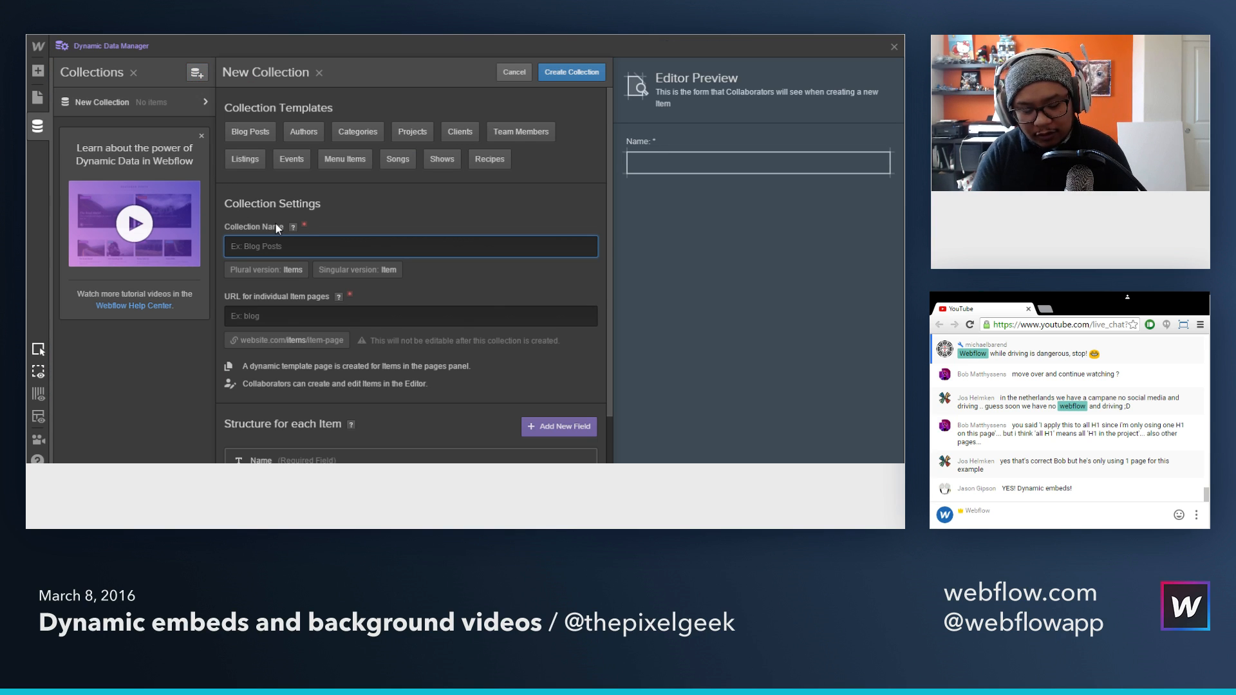
pyautogui.write('products')
pyautogui.press('Tab')
pyautogui.write('products')
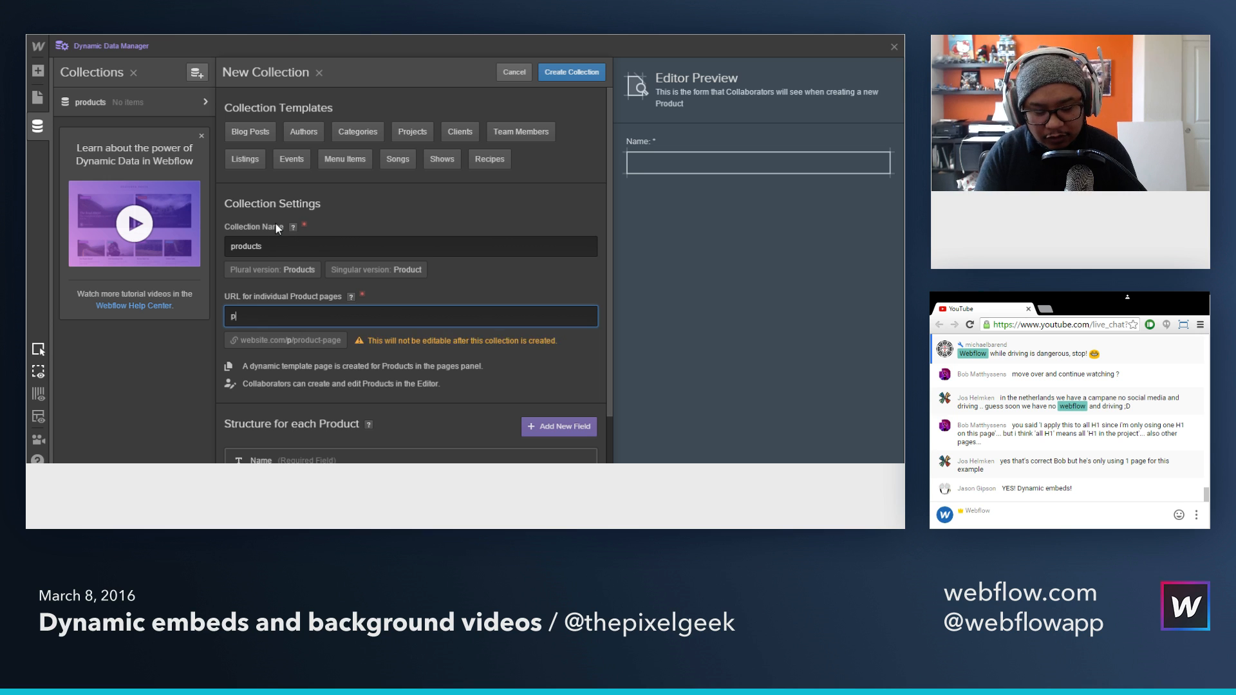
# Step: Add a single-line plain text field labelled "Product Handle" to the new products collection's structure
pyautogui.scroll(-1, 489, 300)
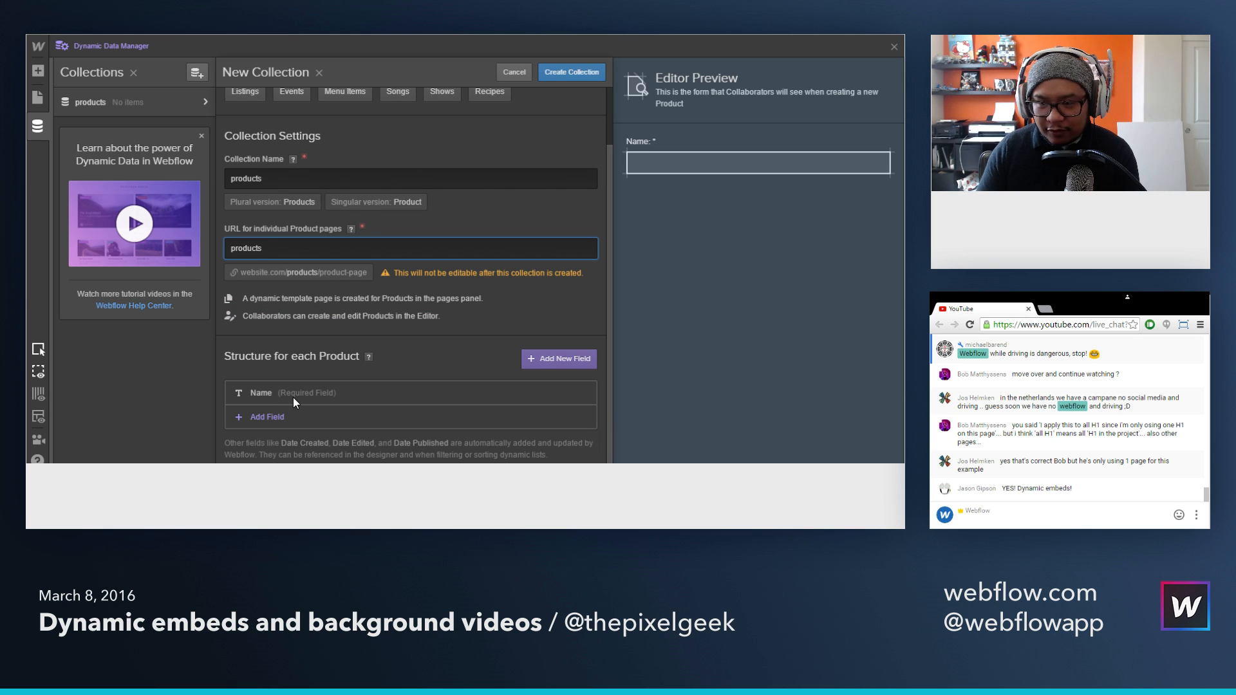
pyautogui.click(277, 417)
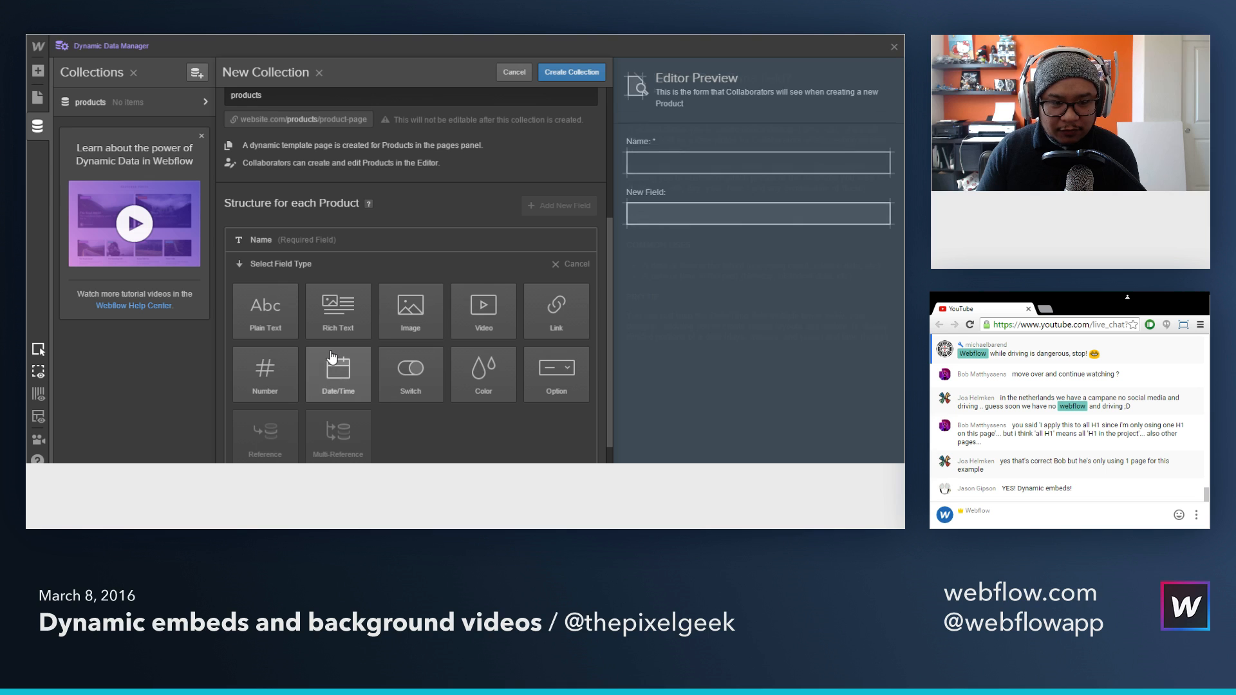
pyautogui.click(269, 322)
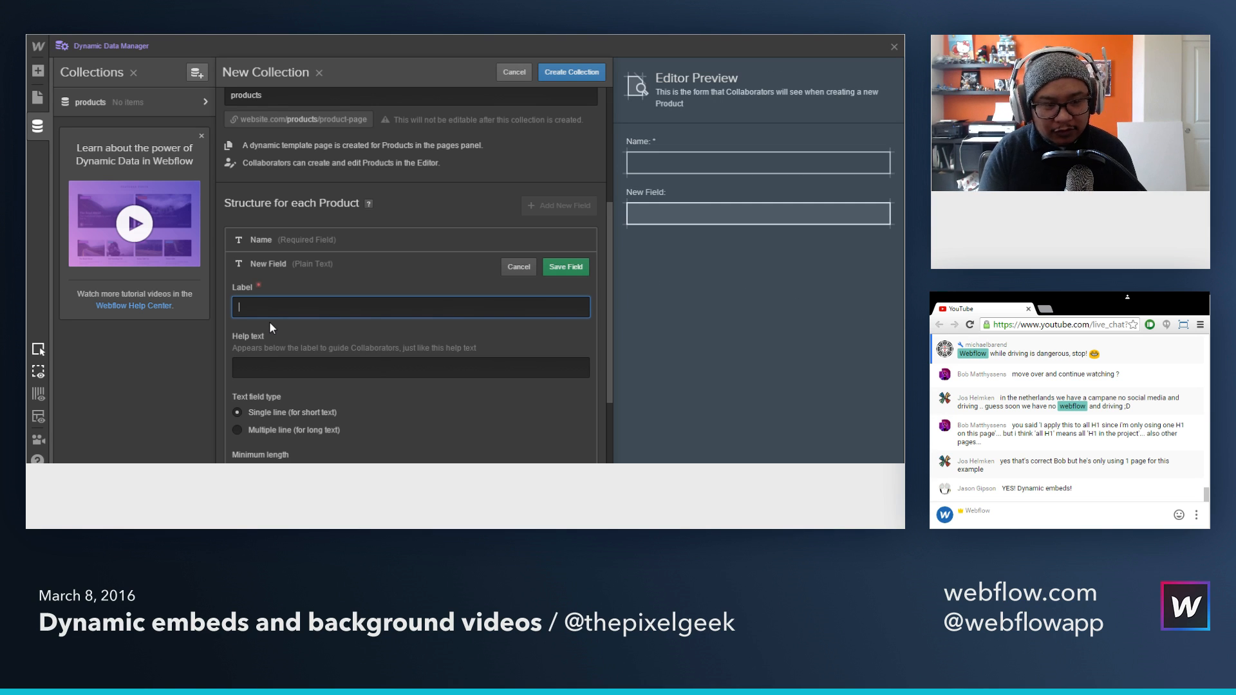
pyautogui.write('Product Handle')
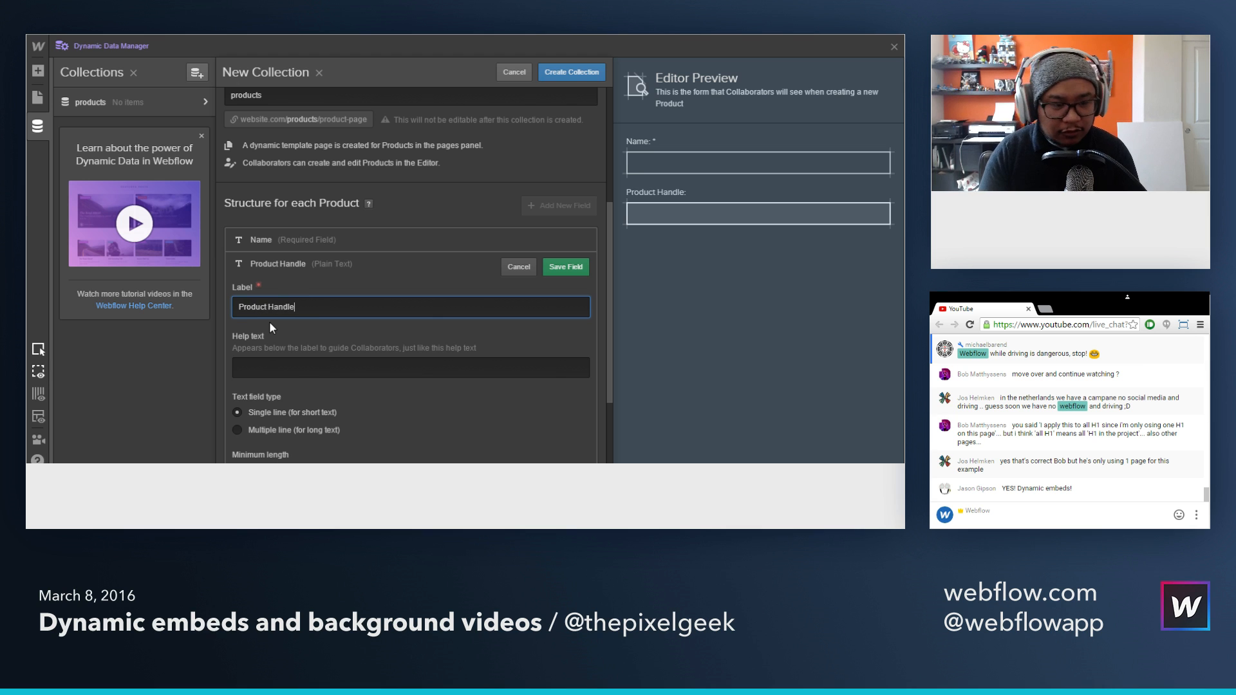
pyautogui.click(568, 269)
pyautogui.click(566, 269)
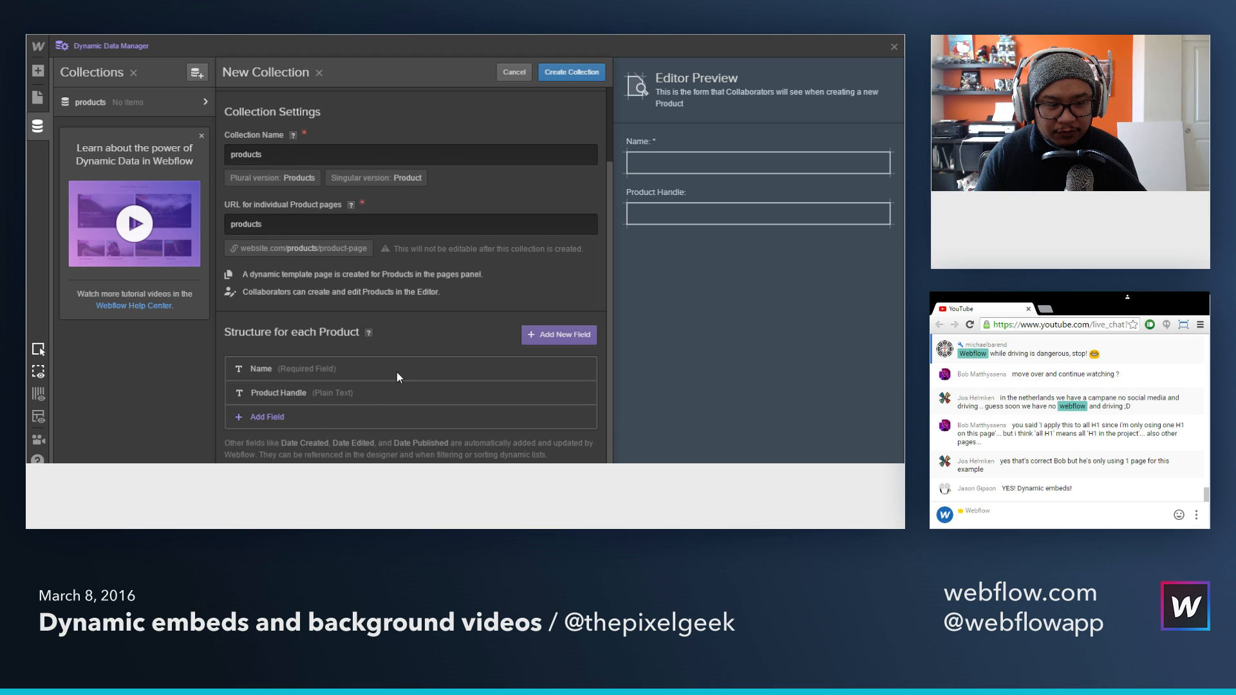
# Step: Add a number field labelled "Product ID" to the collection's structure and create the collection
pyautogui.click(310, 412)
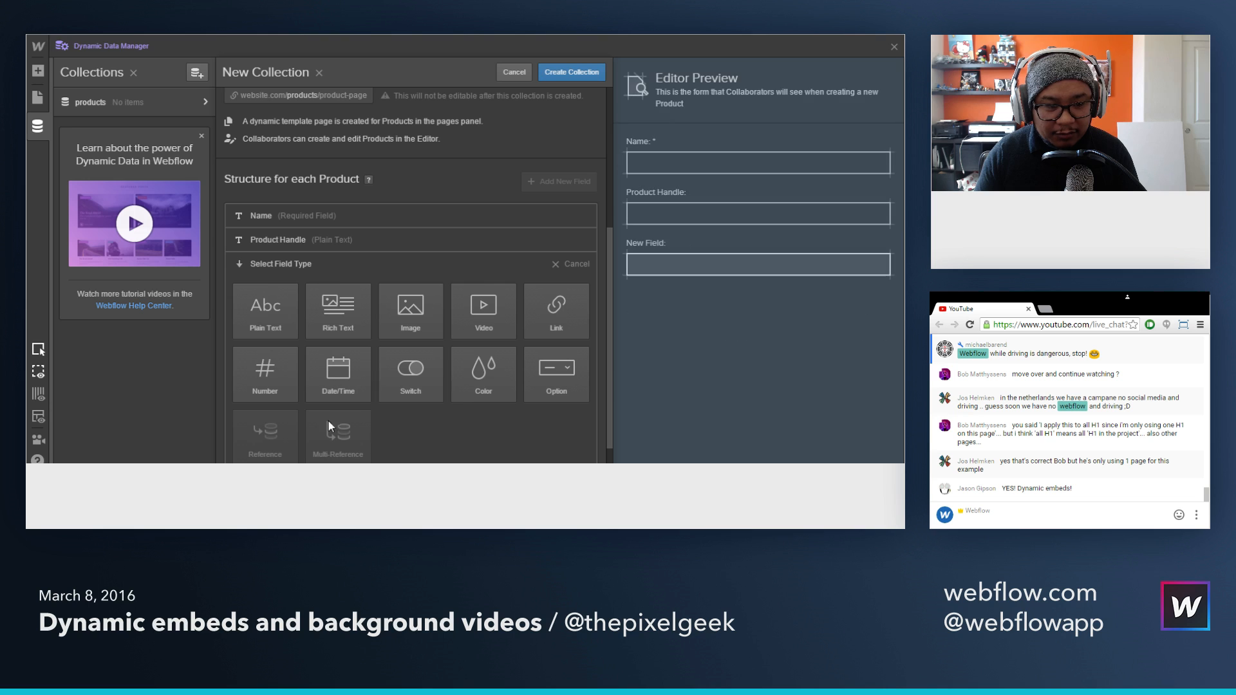
pyautogui.click(272, 391)
pyautogui.write('Product ID')
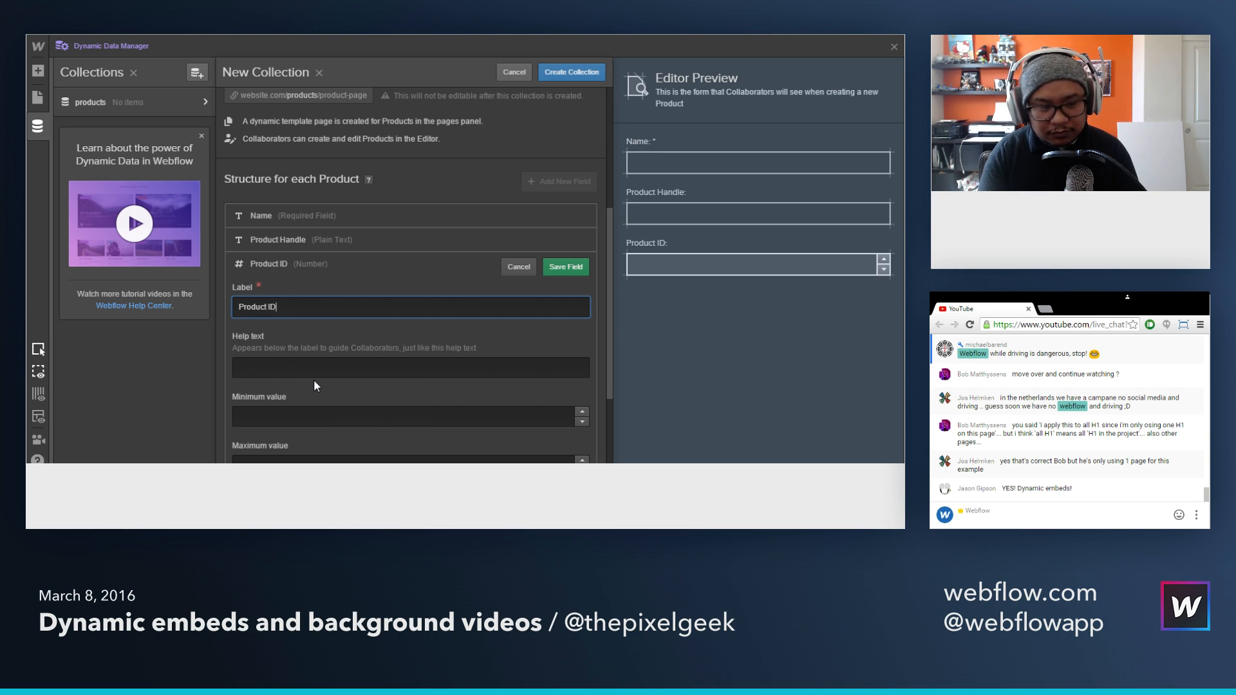
pyautogui.press('Return')
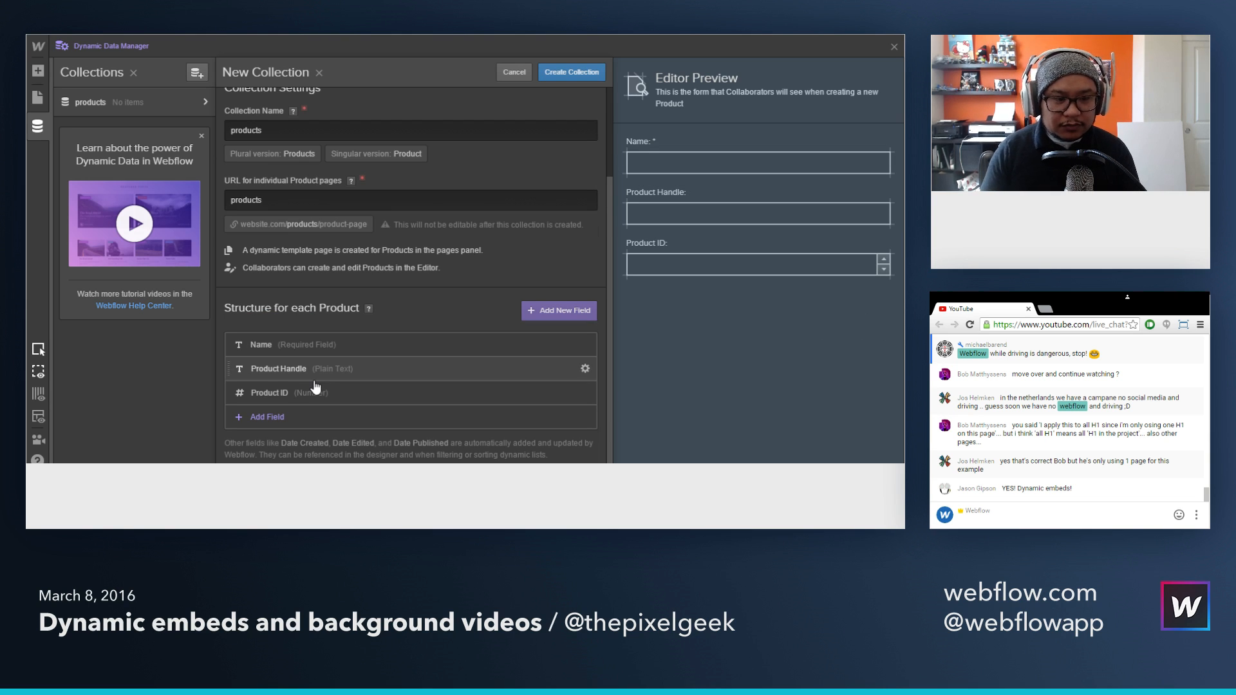
pyautogui.click(575, 73)
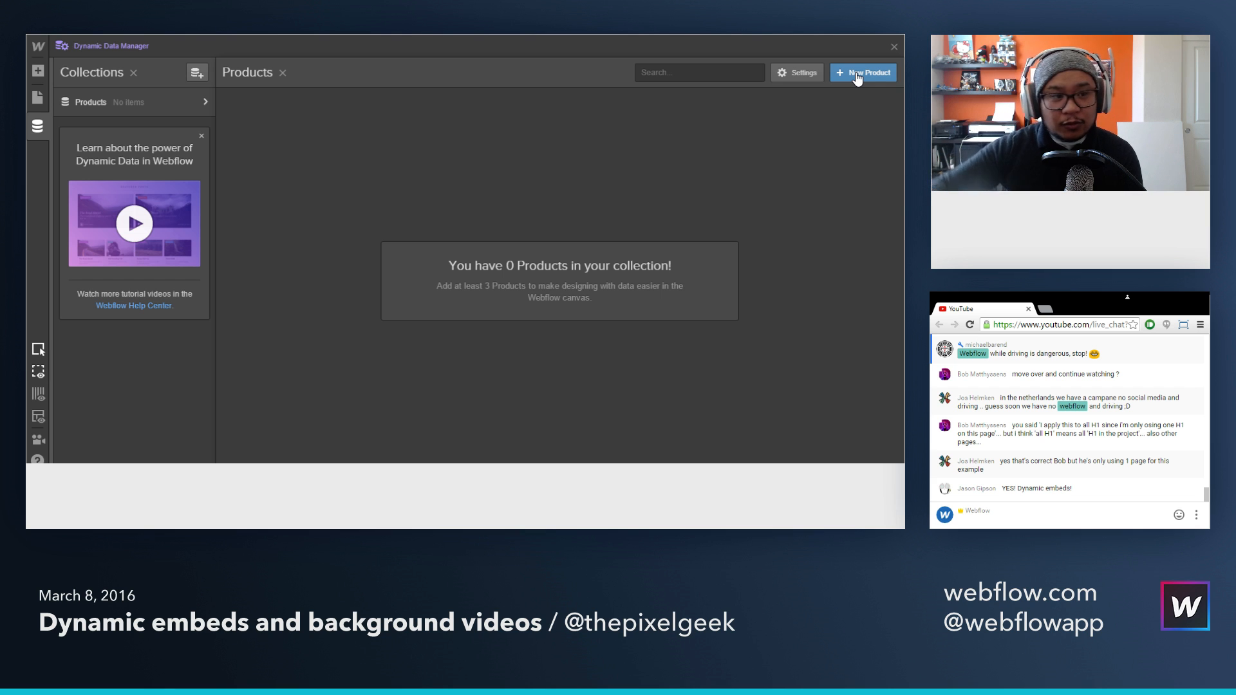
# Step: Start a new product item named "Coffee 1" with the product handle "coffee-1"
pyautogui.click(857, 78)
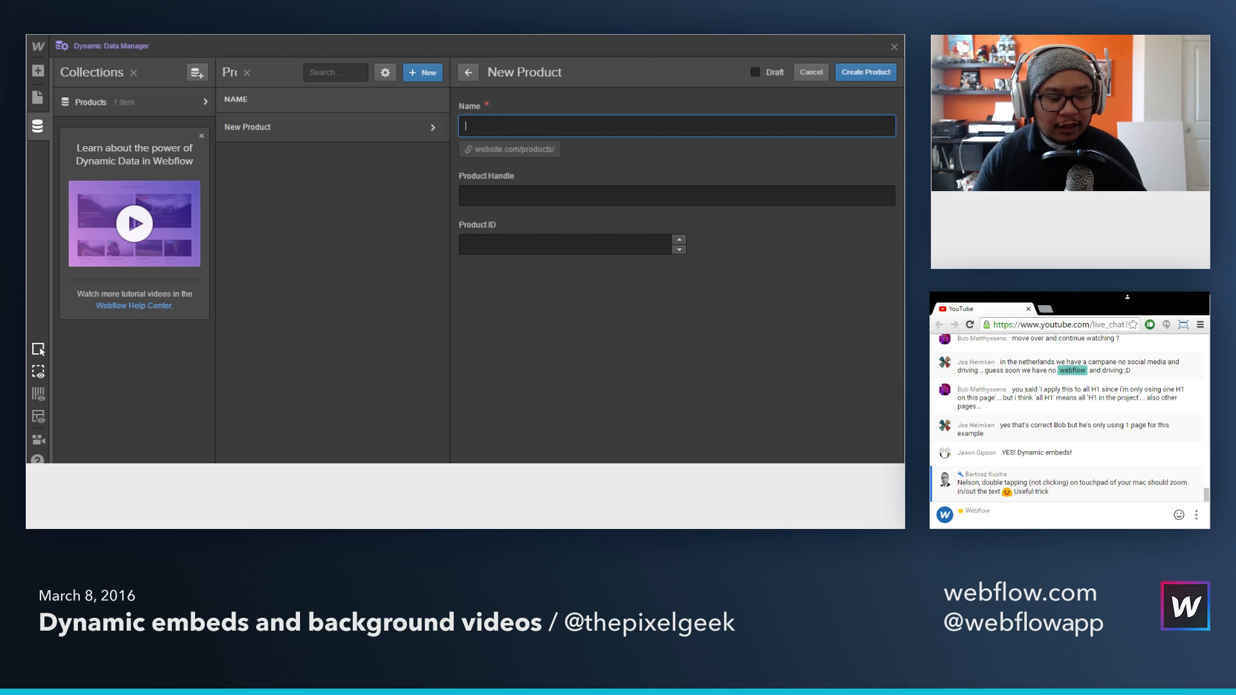
pyautogui.write('Cof')
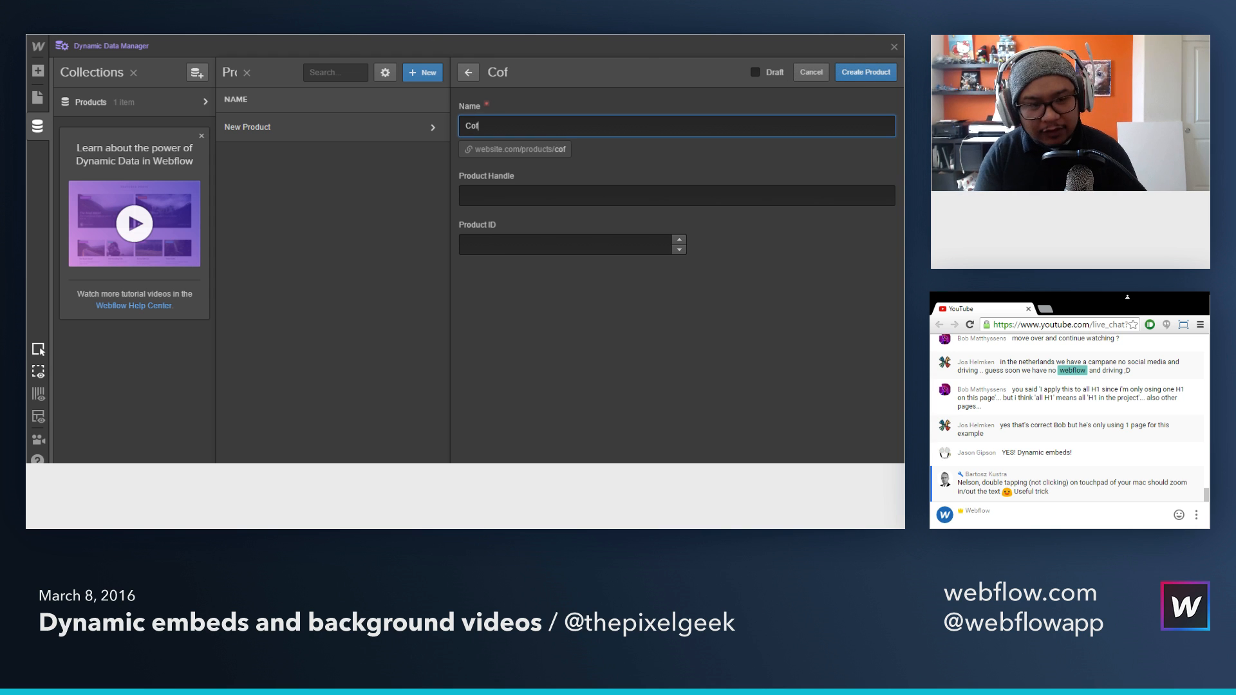
pyautogui.write('fee 1')
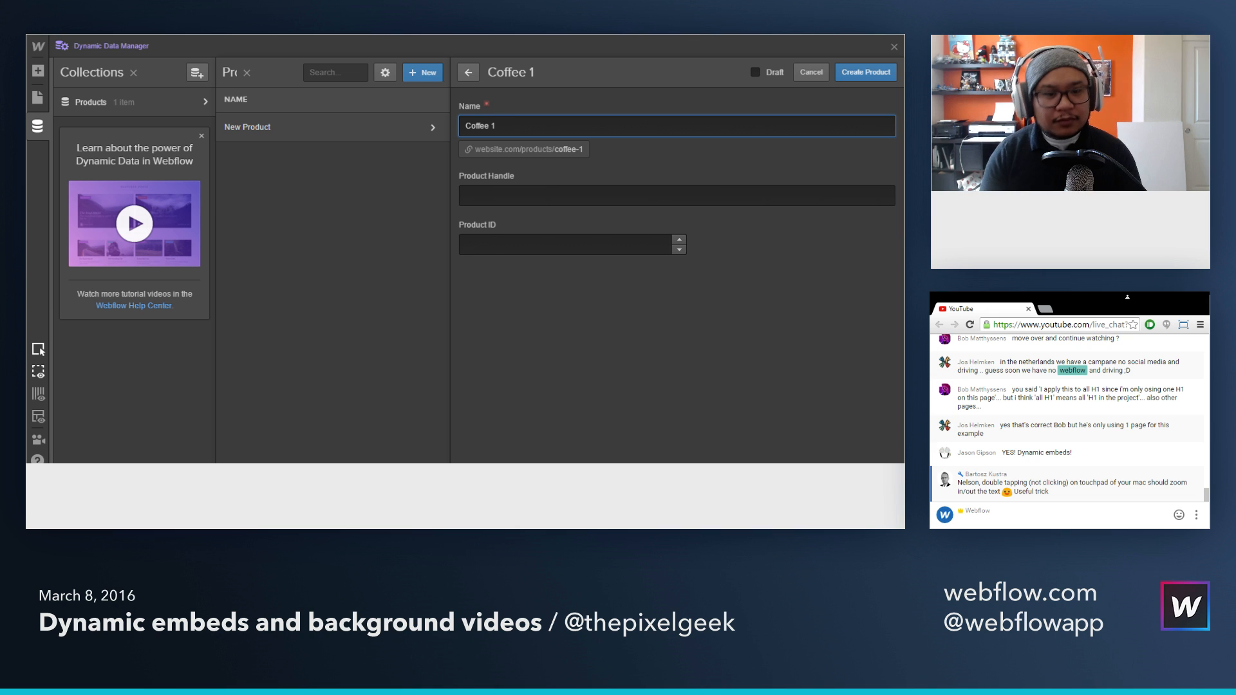
pyautogui.click(525, 195)
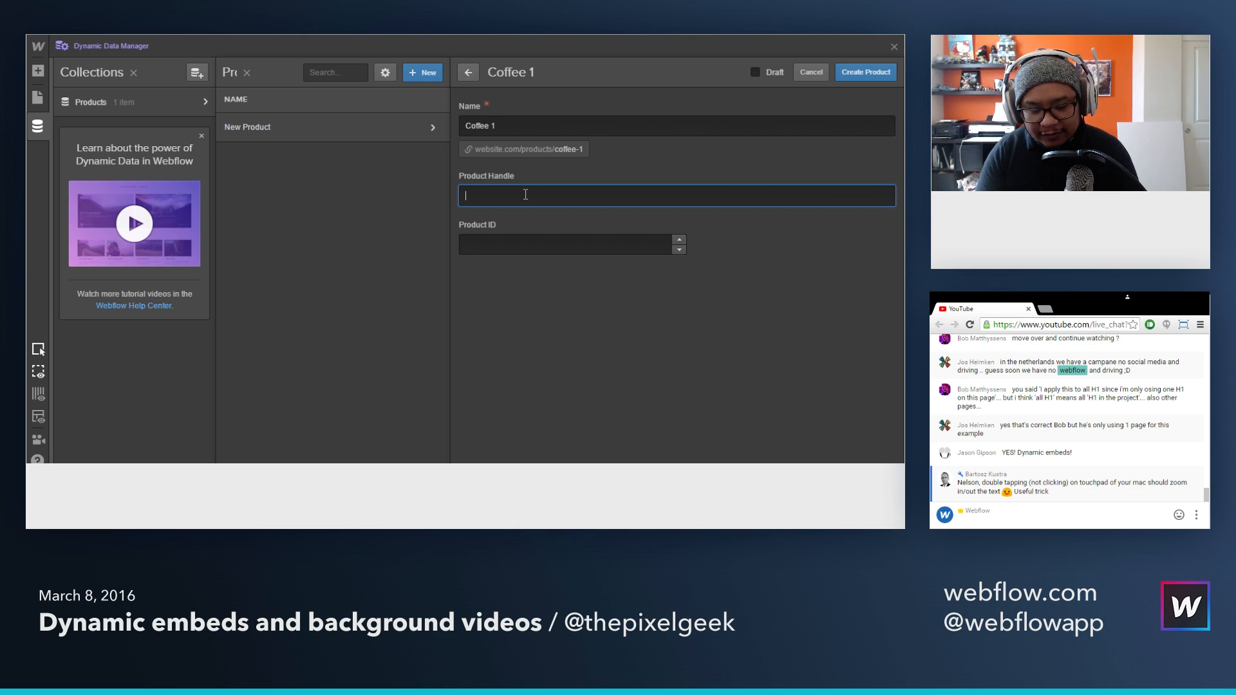
pyautogui.write('cof')
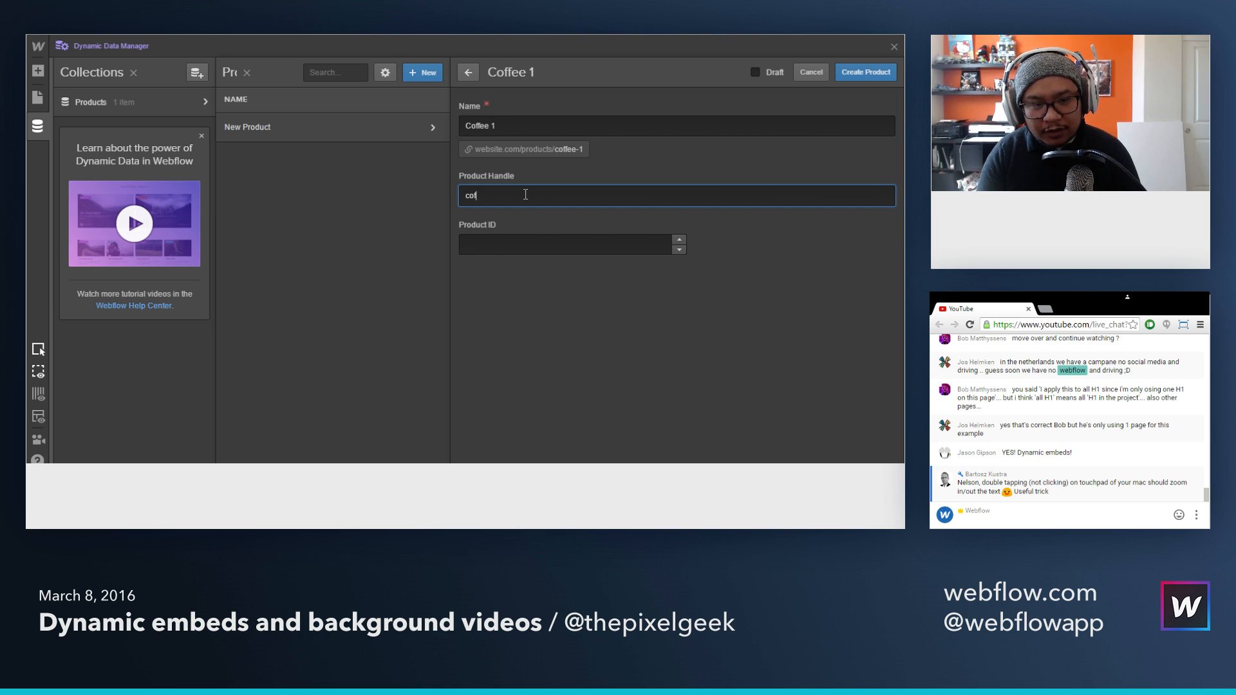
pyautogui.write('fee')
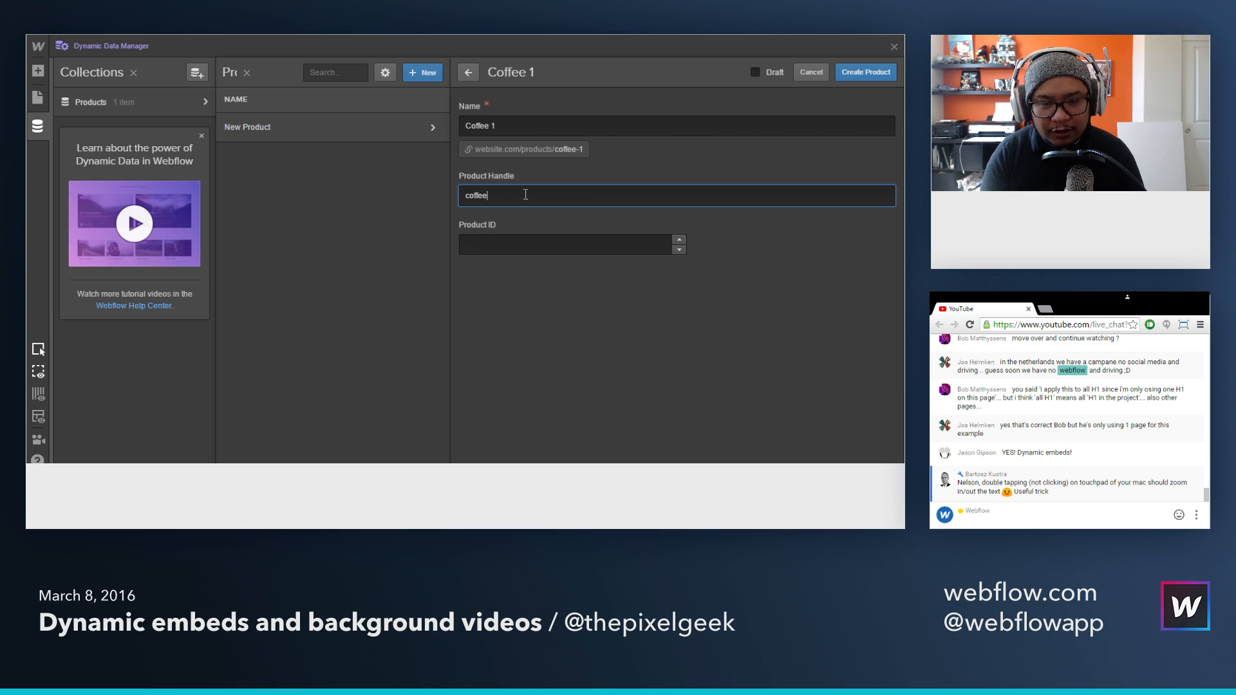
pyautogui.write('-1')
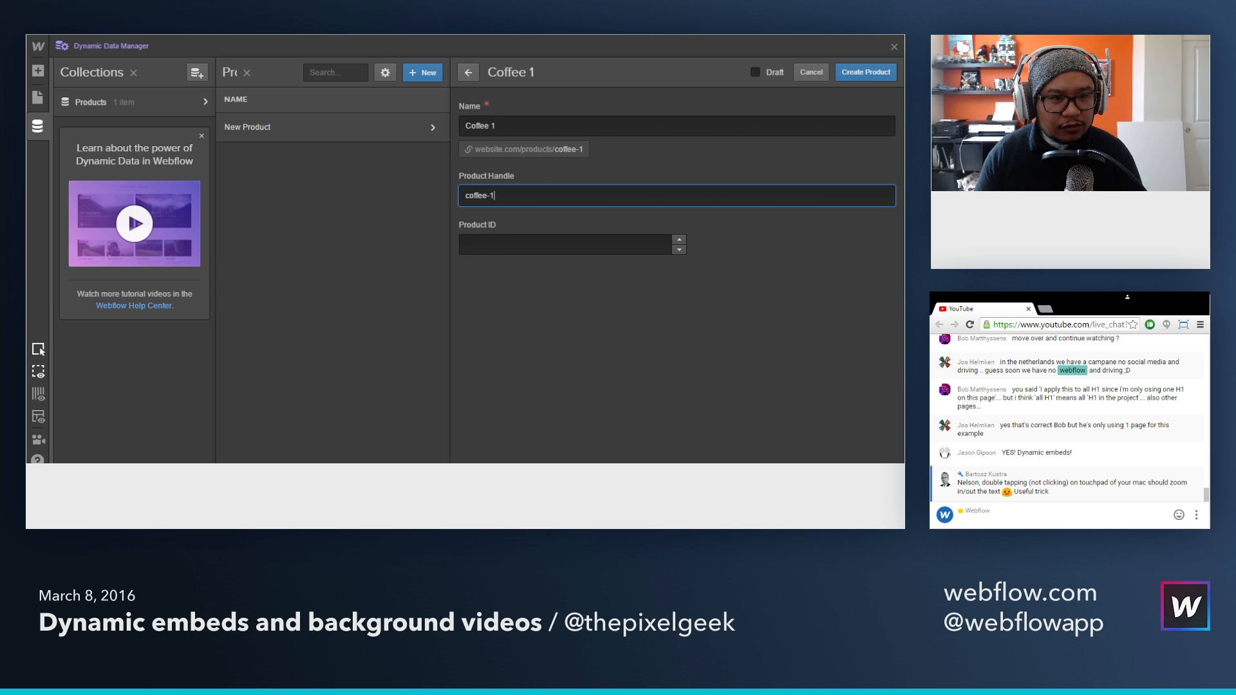
# Step: Switch to Shopify and copy the numeric ID from the cart link in Coffee 1's embed code
pyautogui.hotkey('ctrl', 'Tab')
pyautogui.scroll(2, 539, 250)
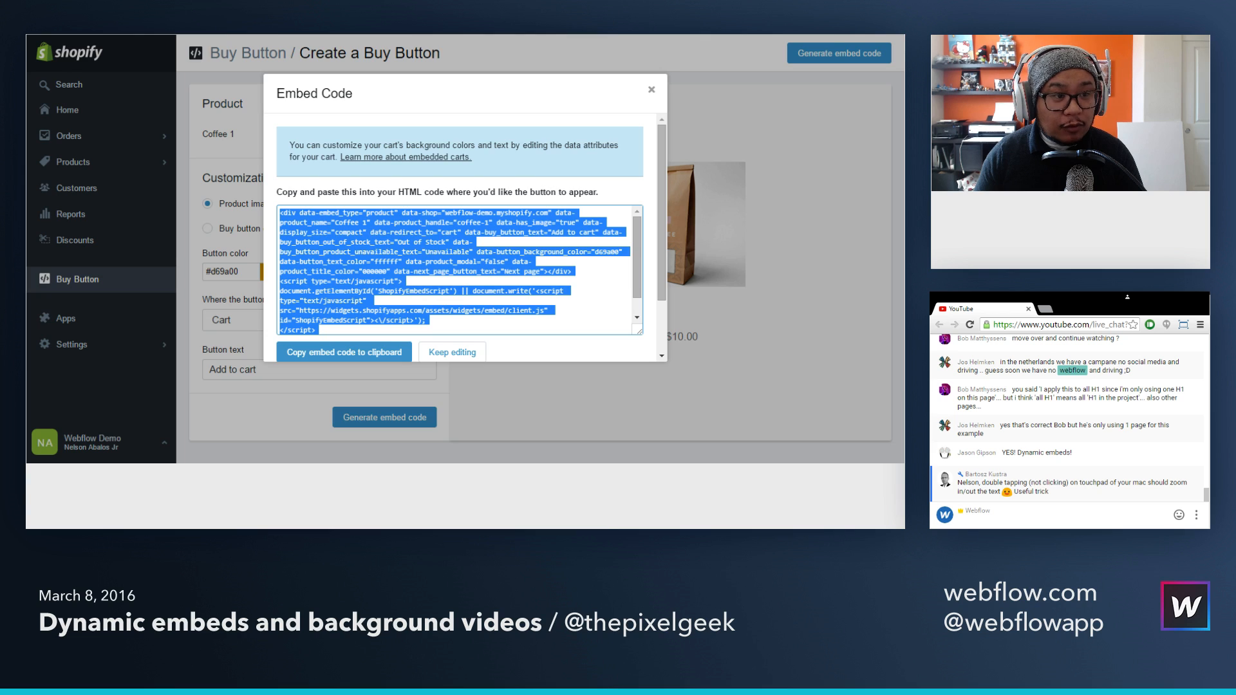
pyautogui.hotkey('ctrl', 'shift', 'Tab')
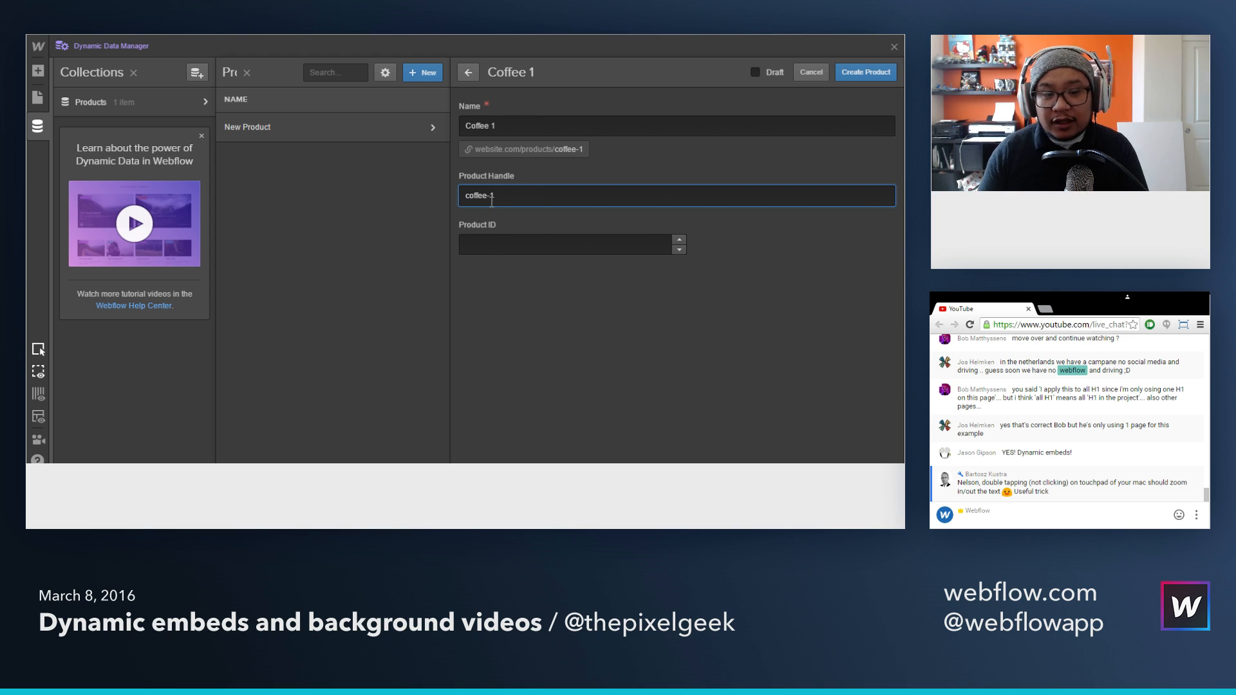
pyautogui.hotkey('ctrl', 'Tab')
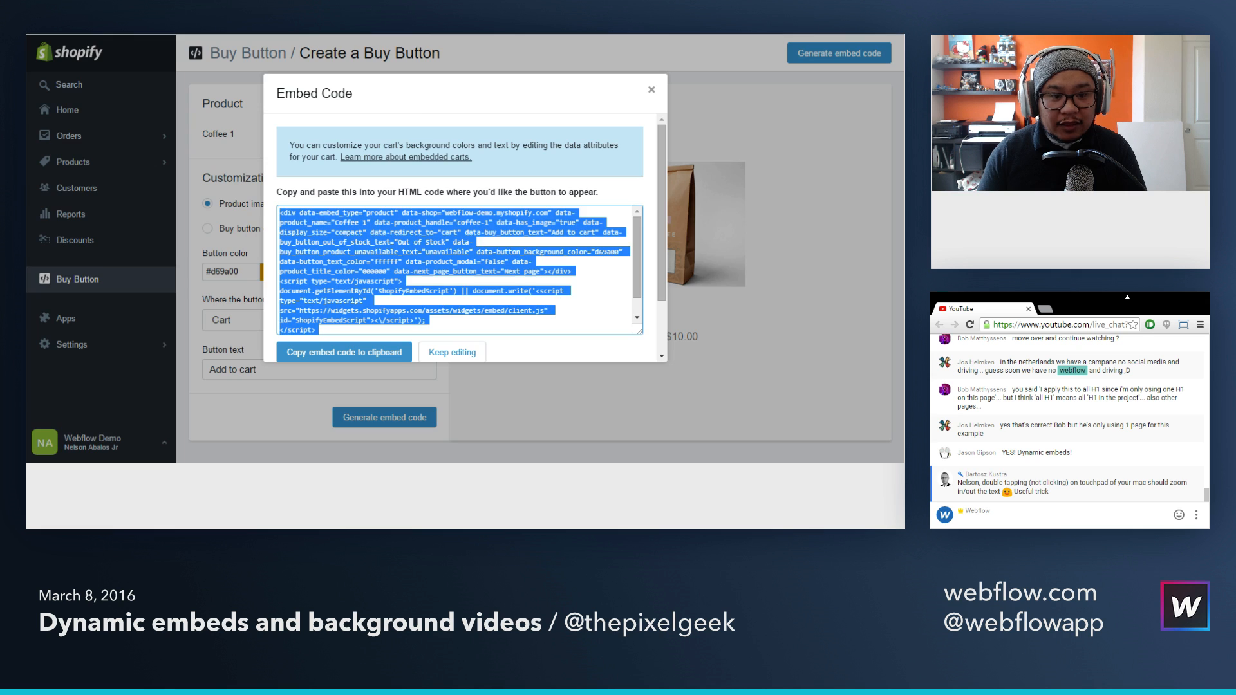
pyautogui.scroll(-1, 522, 264)
pyautogui.click(539, 333)
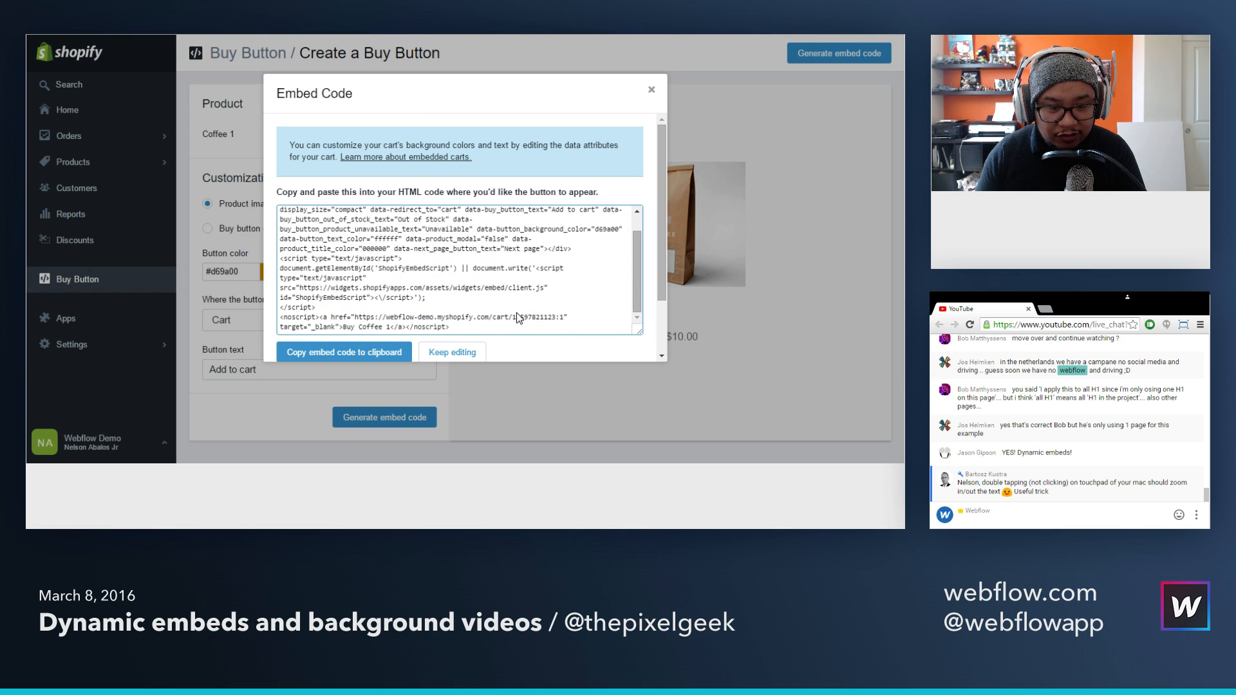
pyautogui.moveTo(512, 316); pyautogui.dragTo(557, 320)
pyautogui.hotkey('ctrl', 'c')
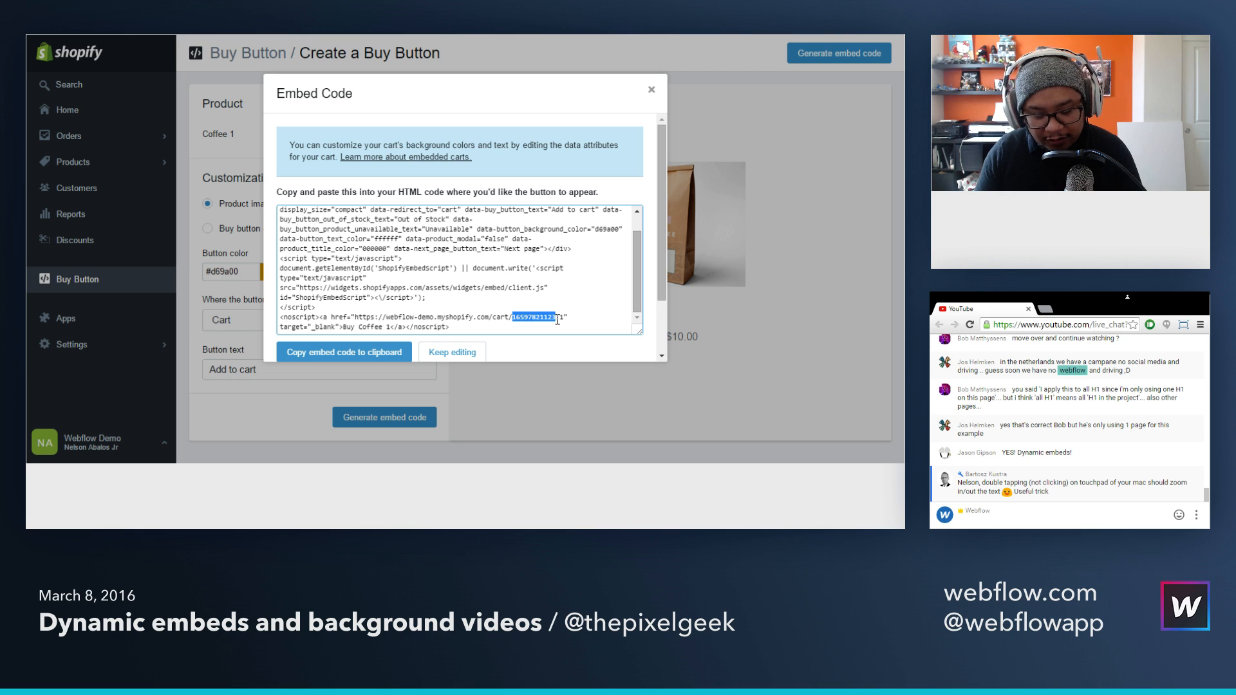
pyautogui.hotkey('ctrl', 'a')
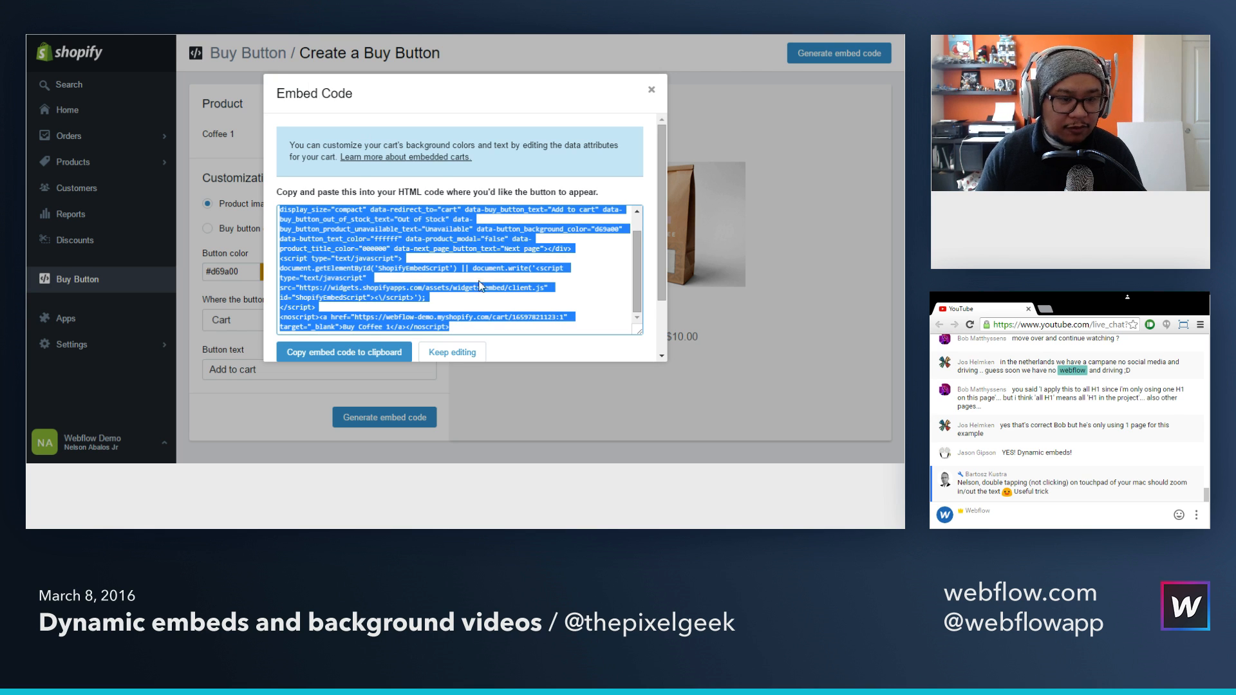
pyautogui.hotkey('ctrl', 'Tab')
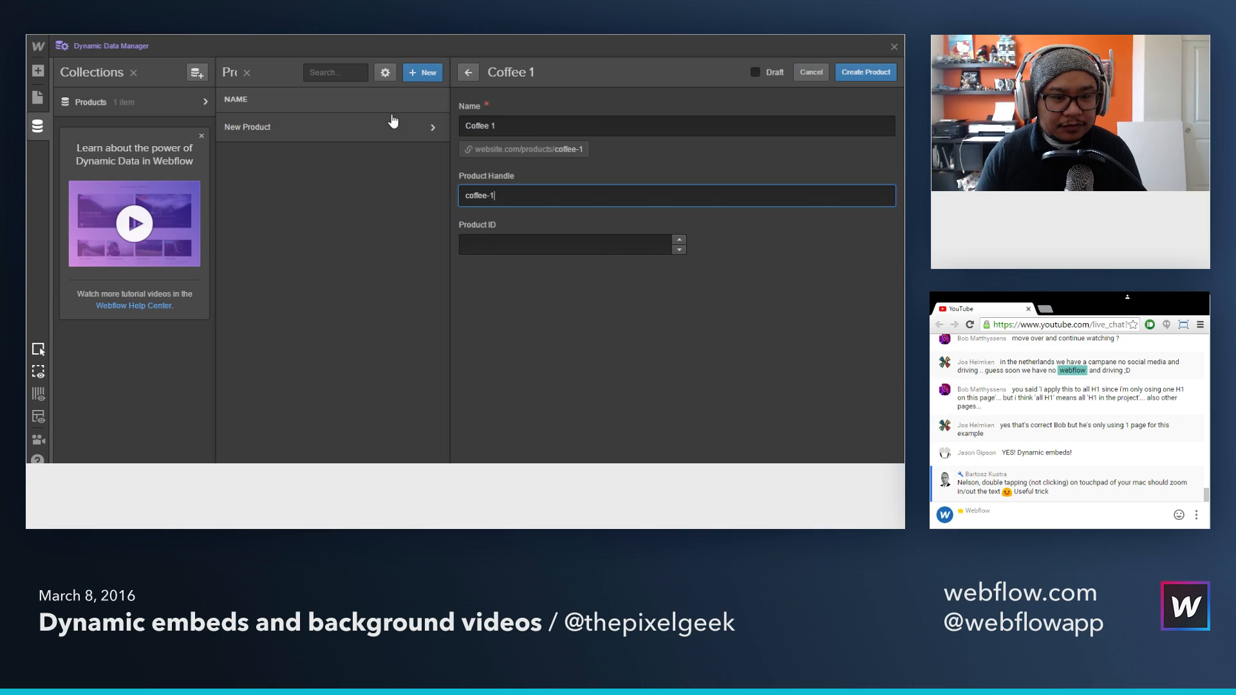
pyautogui.click(515, 246)
pyautogui.hotkey('ctrl', 'v')
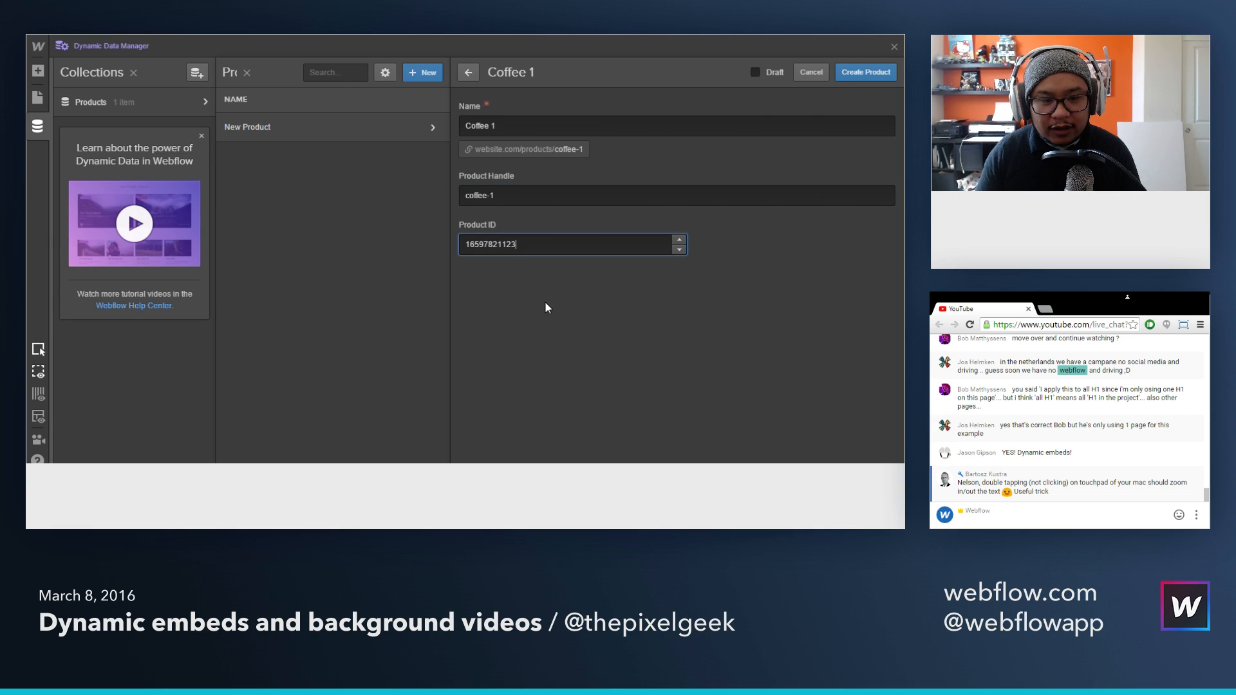
pyautogui.click(884, 73)
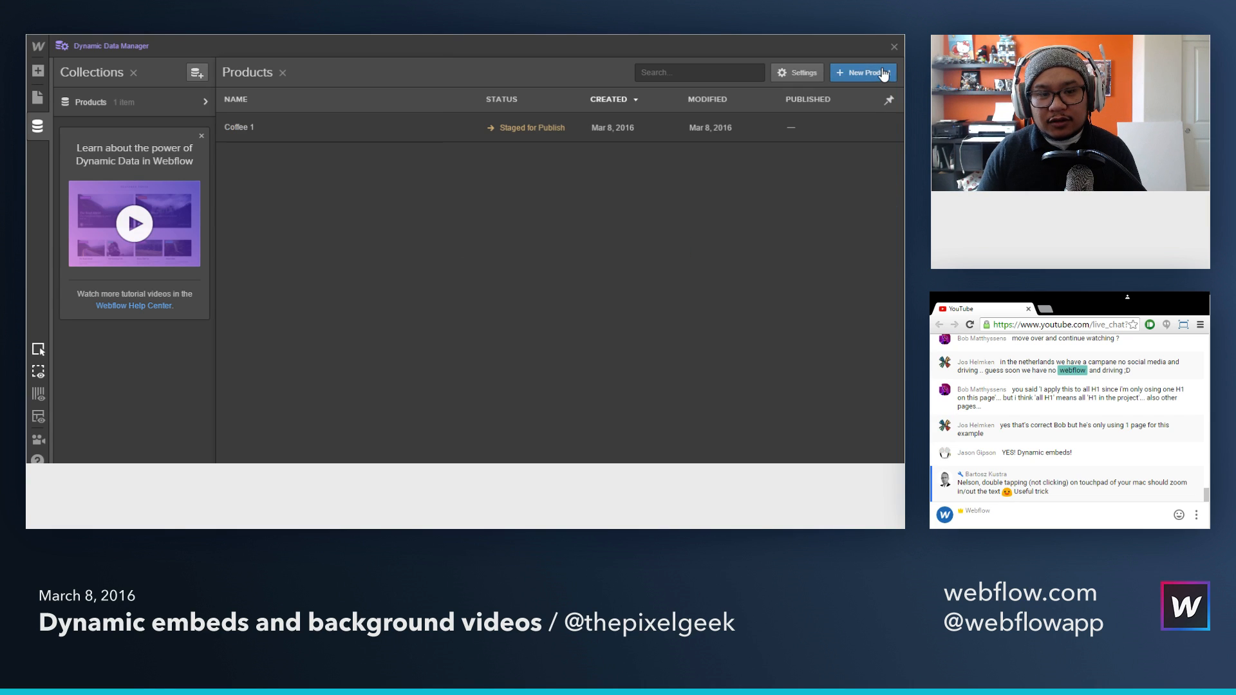
pyautogui.click(878, 72)
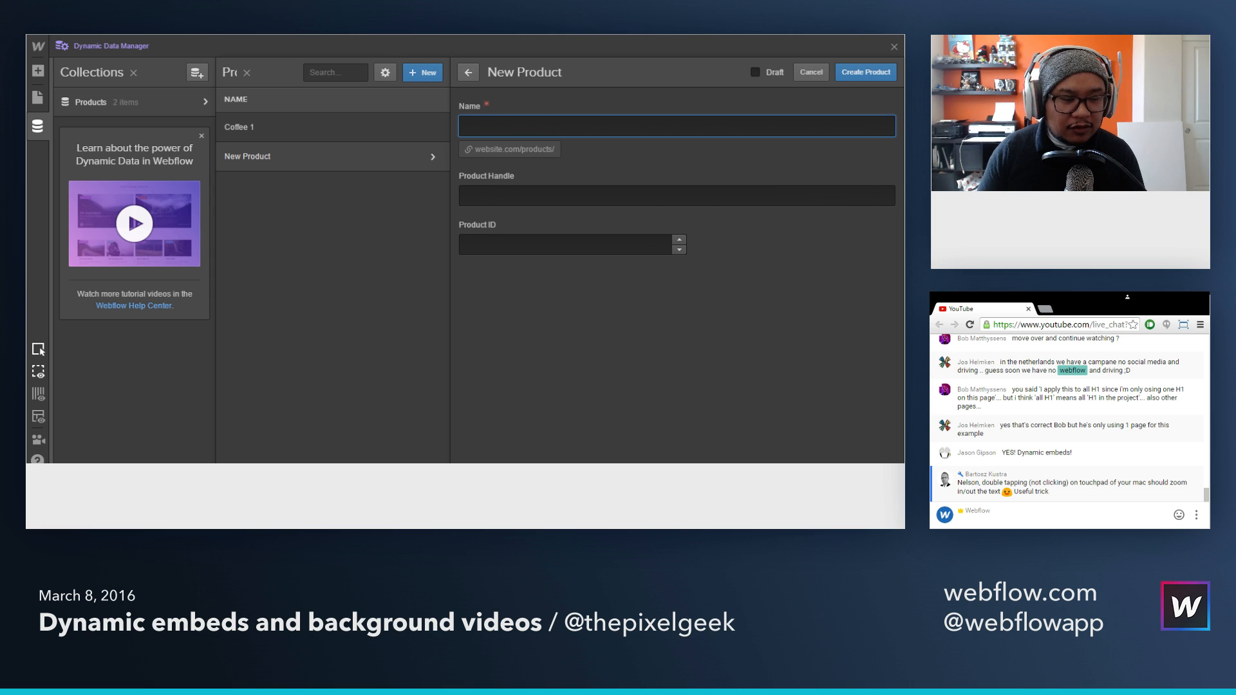
# Step: Switch to Shopify, create a Buy Button for the product Coffee 2 and generate its embed code
pyautogui.hotkey('ctrl', 'Tab')
pyautogui.click(651, 89)
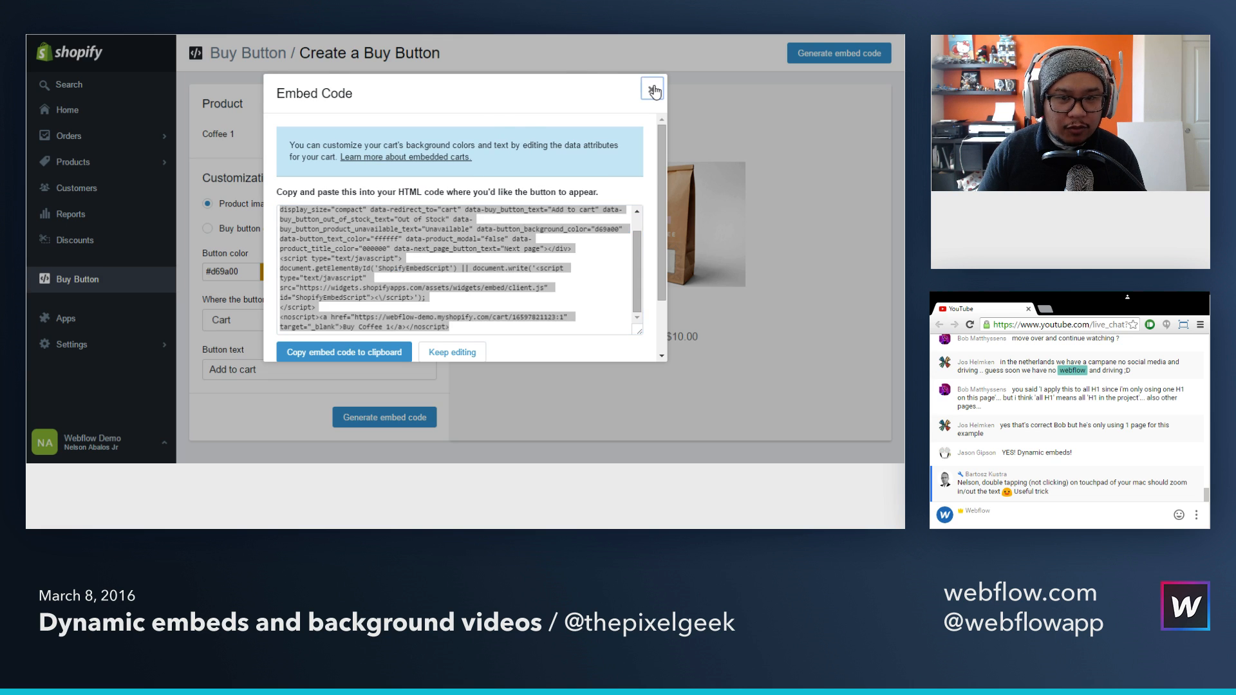
pyautogui.click(79, 279)
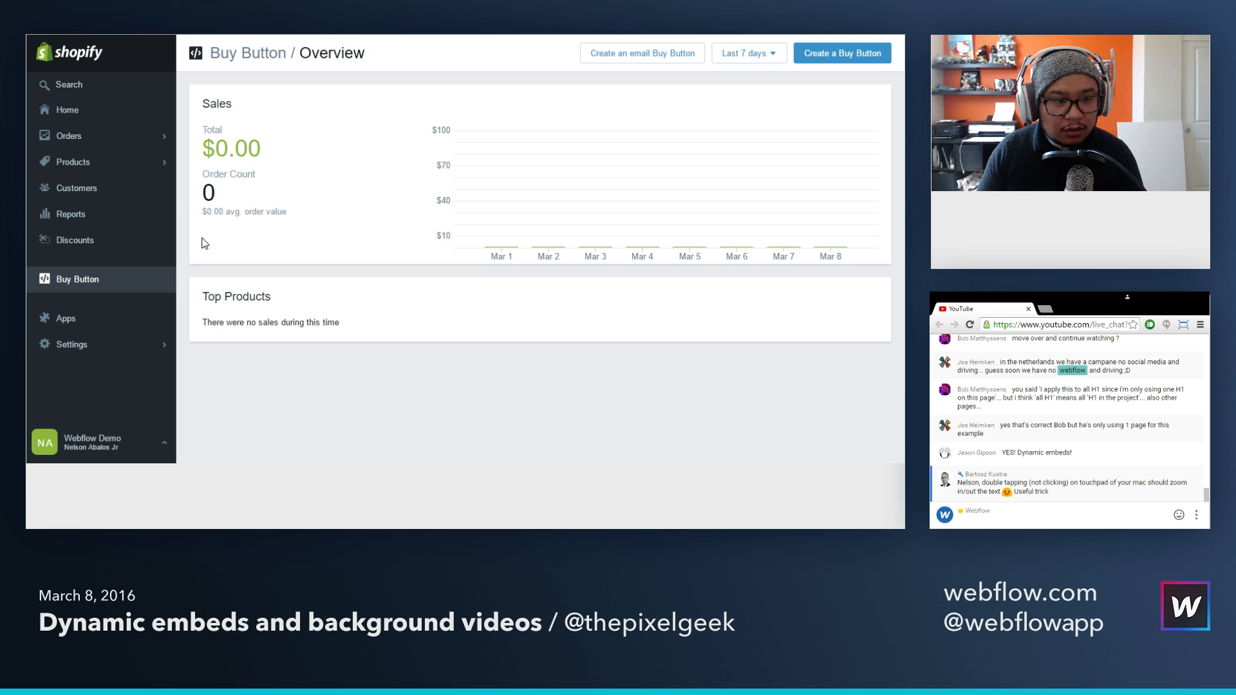
pyautogui.click(823, 54)
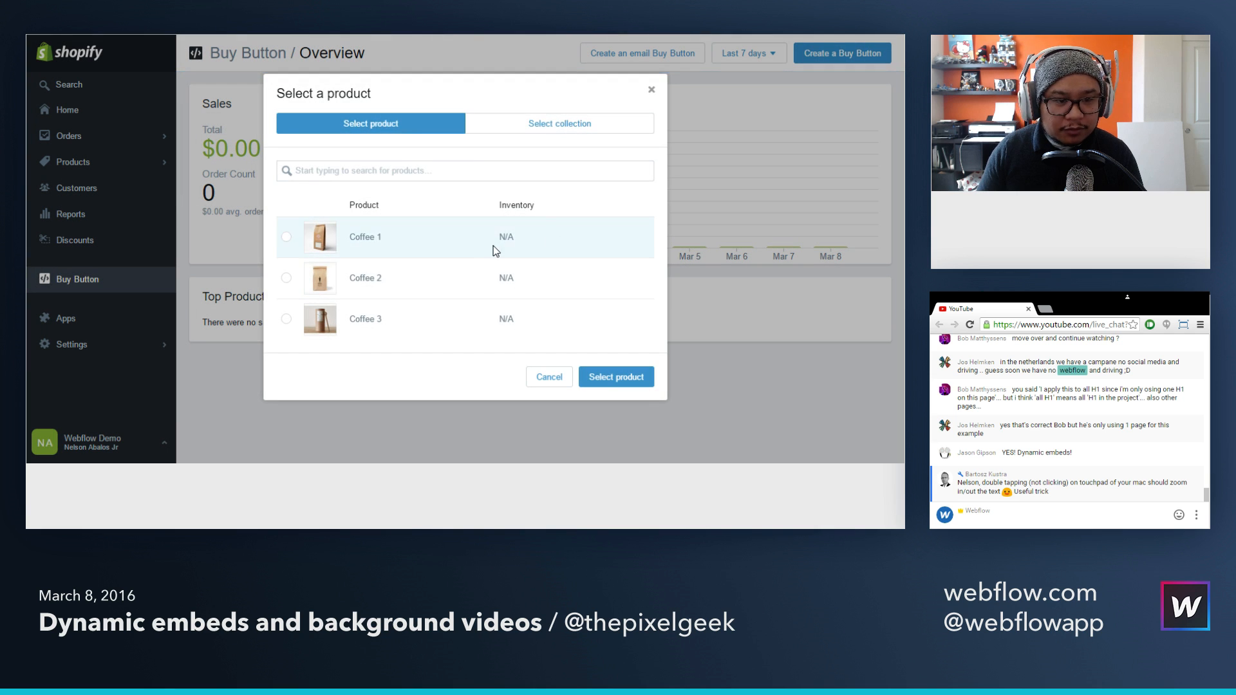
pyautogui.click(453, 278)
pyautogui.click(611, 380)
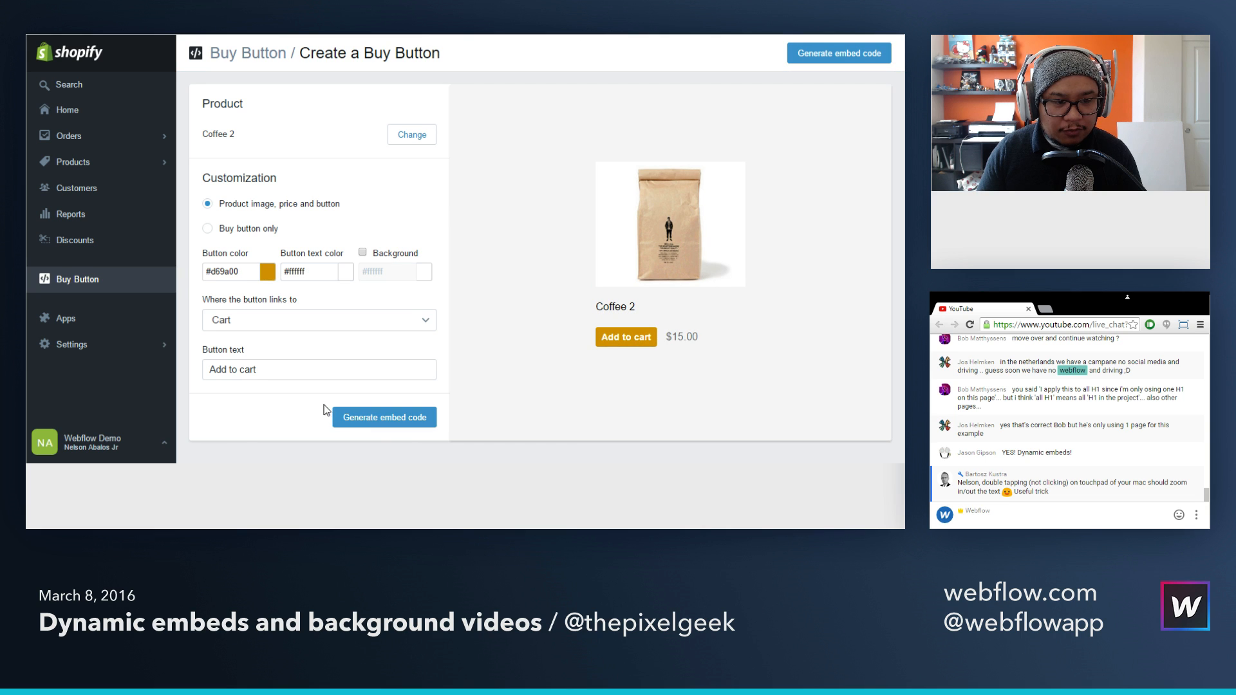
pyautogui.click(380, 422)
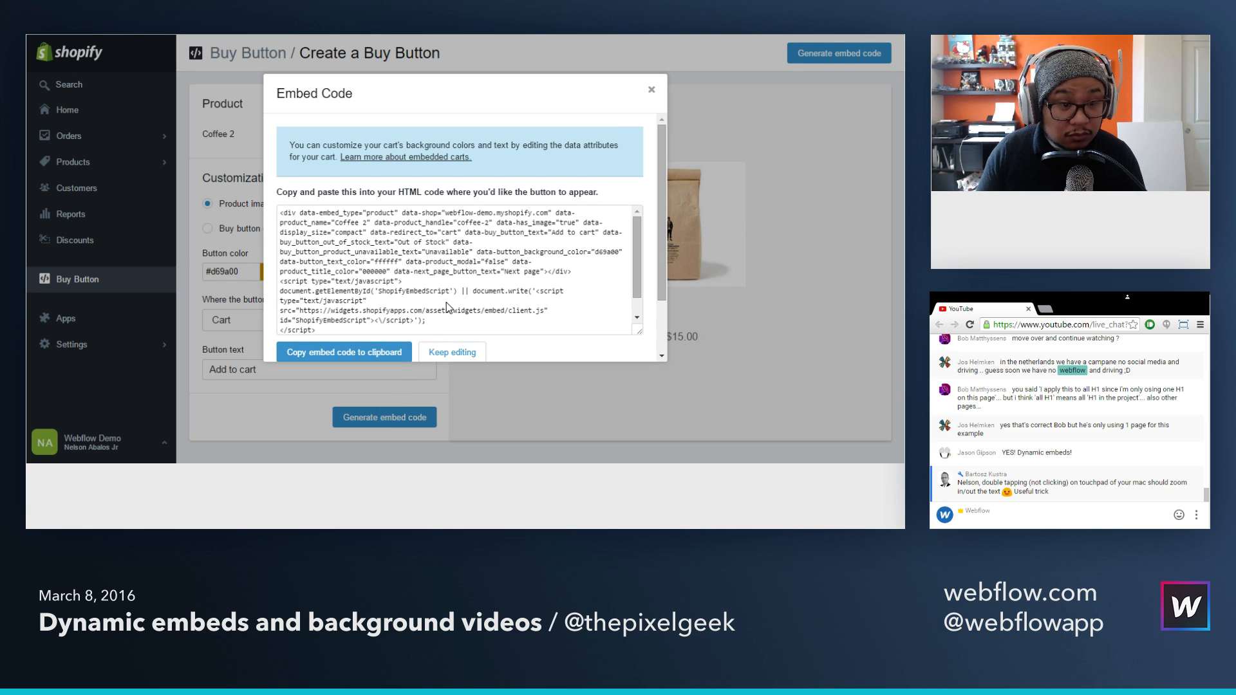
# Step: Copy the numeric ID from the cart link in Coffee 2's embed code
pyautogui.scroll(-4, 527, 270)
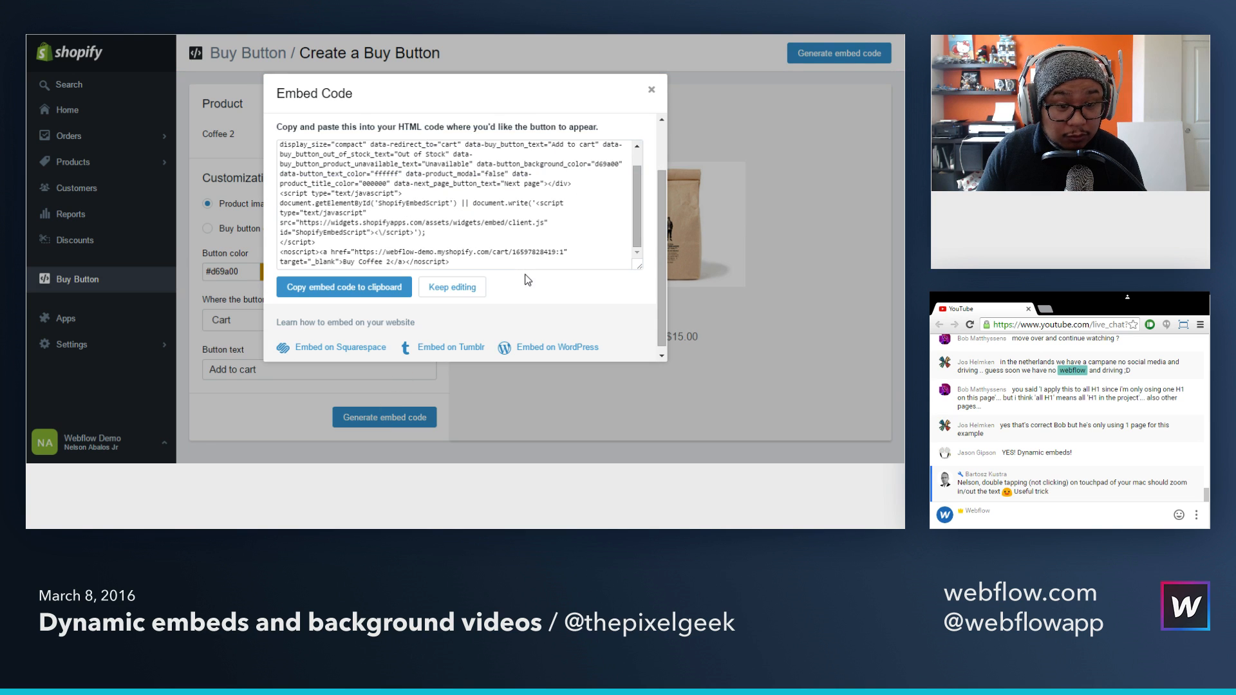
pyautogui.moveTo(513, 252); pyautogui.dragTo(557, 252)
pyautogui.hotkey('ctrl', 'c')
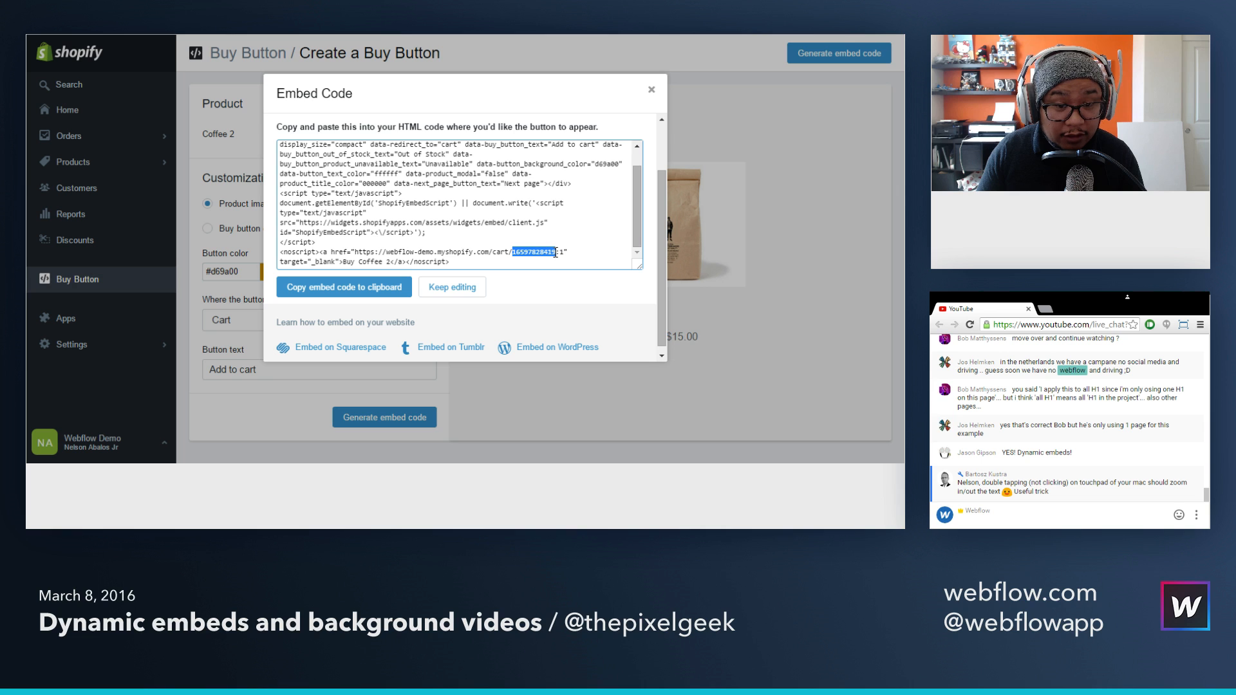
pyautogui.hotkey('ctrl', 'a')
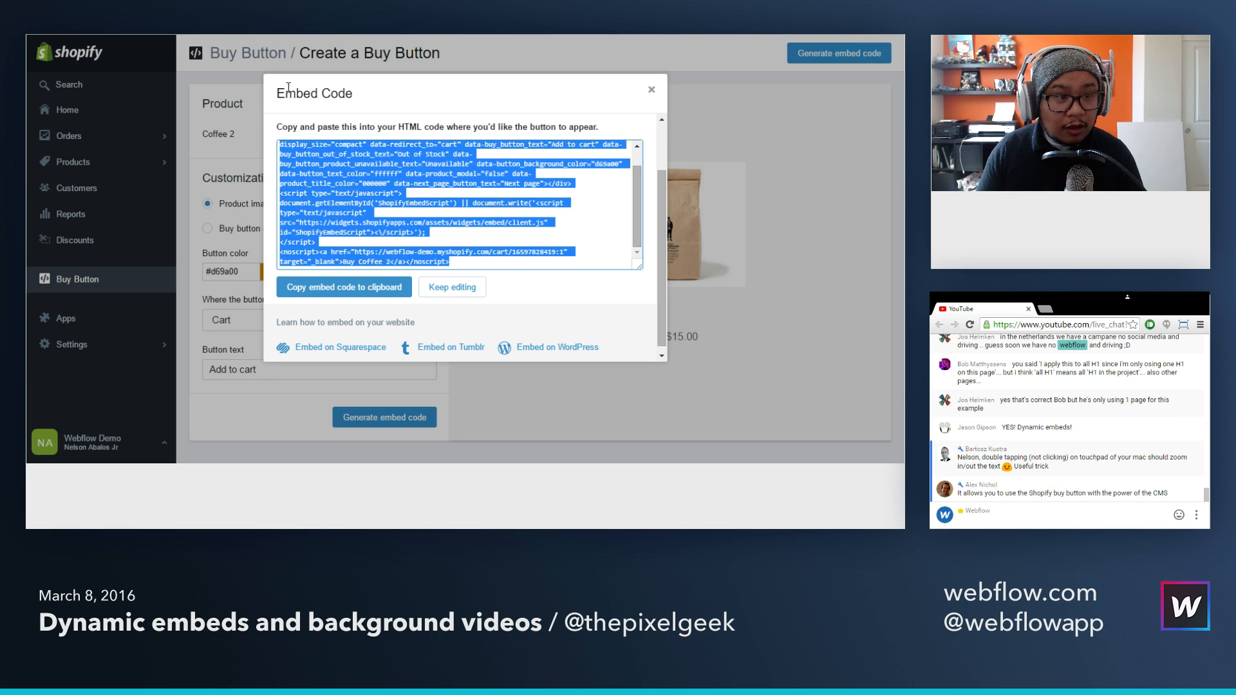
# Step: Switch to Webflow, create the Coffee 2 item with handle coffee-2 and the copied product ID, and open another blank product form
pyautogui.click(309, 35)
pyautogui.write('Coffee 2')
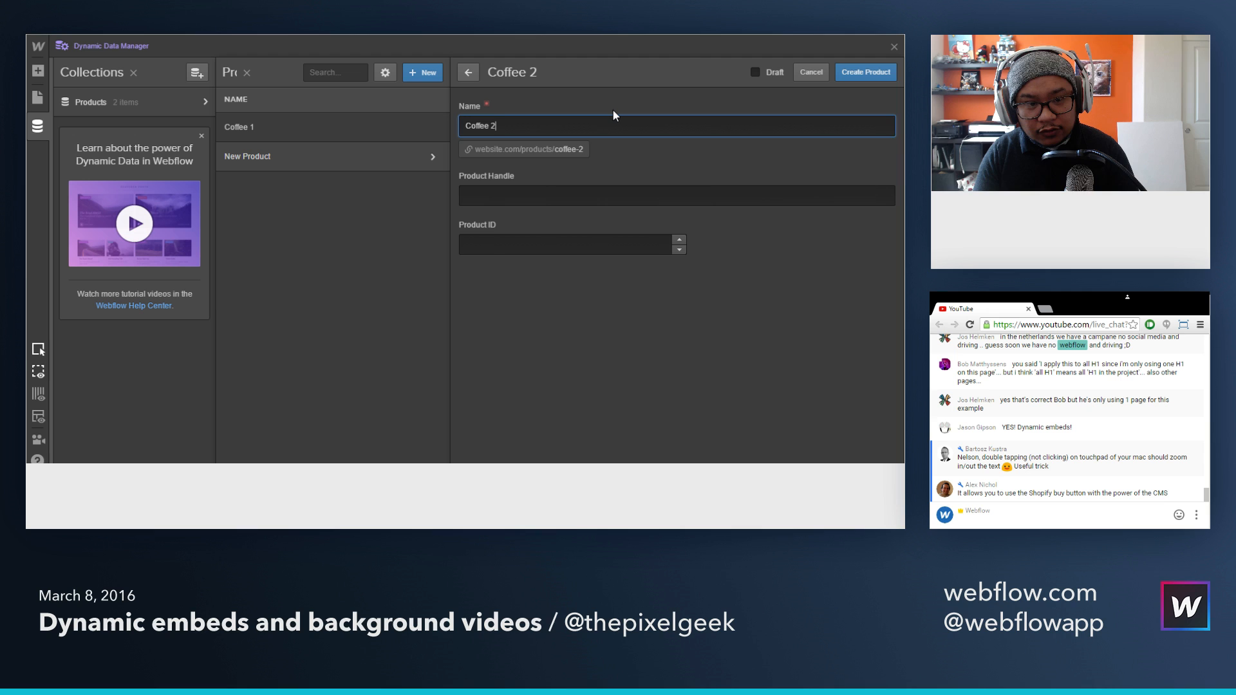
pyautogui.press('Tab')
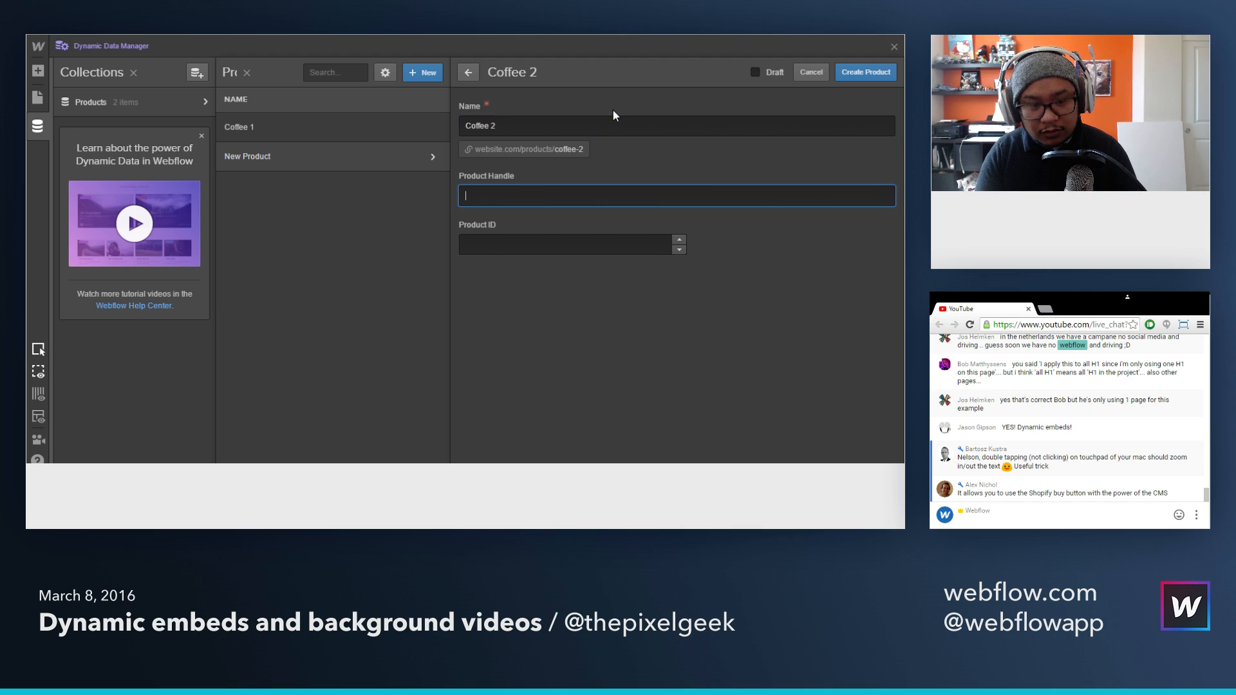
pyautogui.write('coffee-2')
pyautogui.press('Tab')
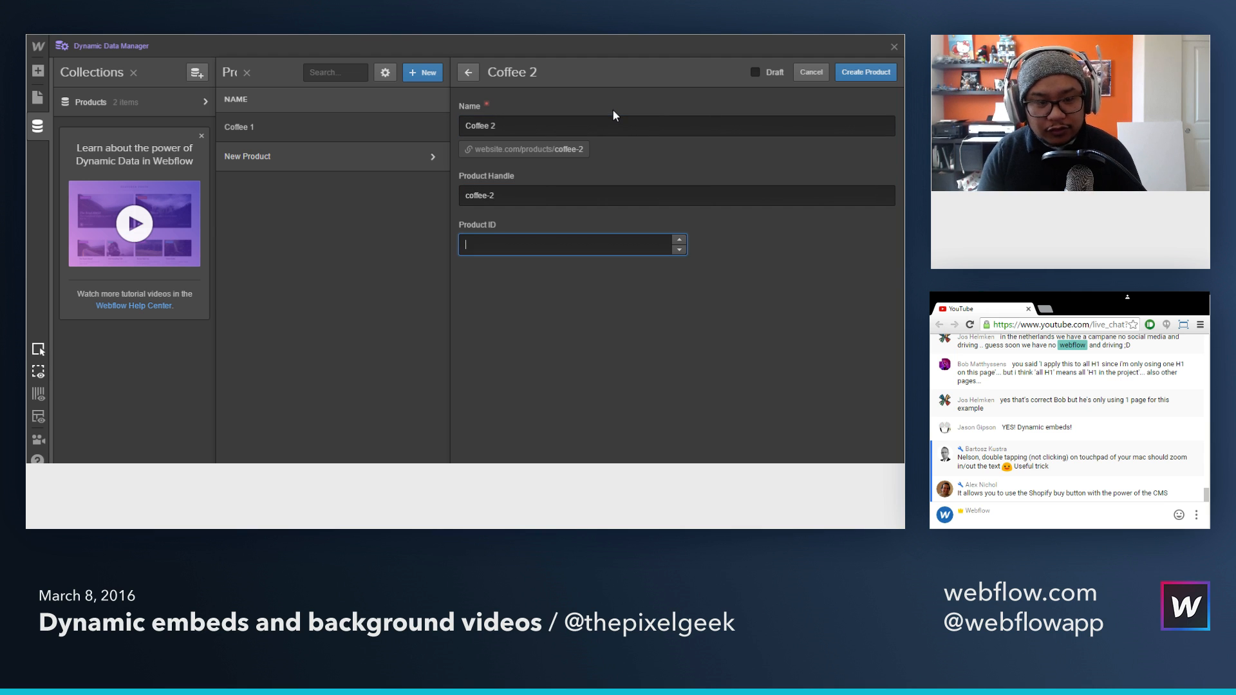
pyautogui.hotkey('ctrl', 'v')
pyautogui.click(886, 76)
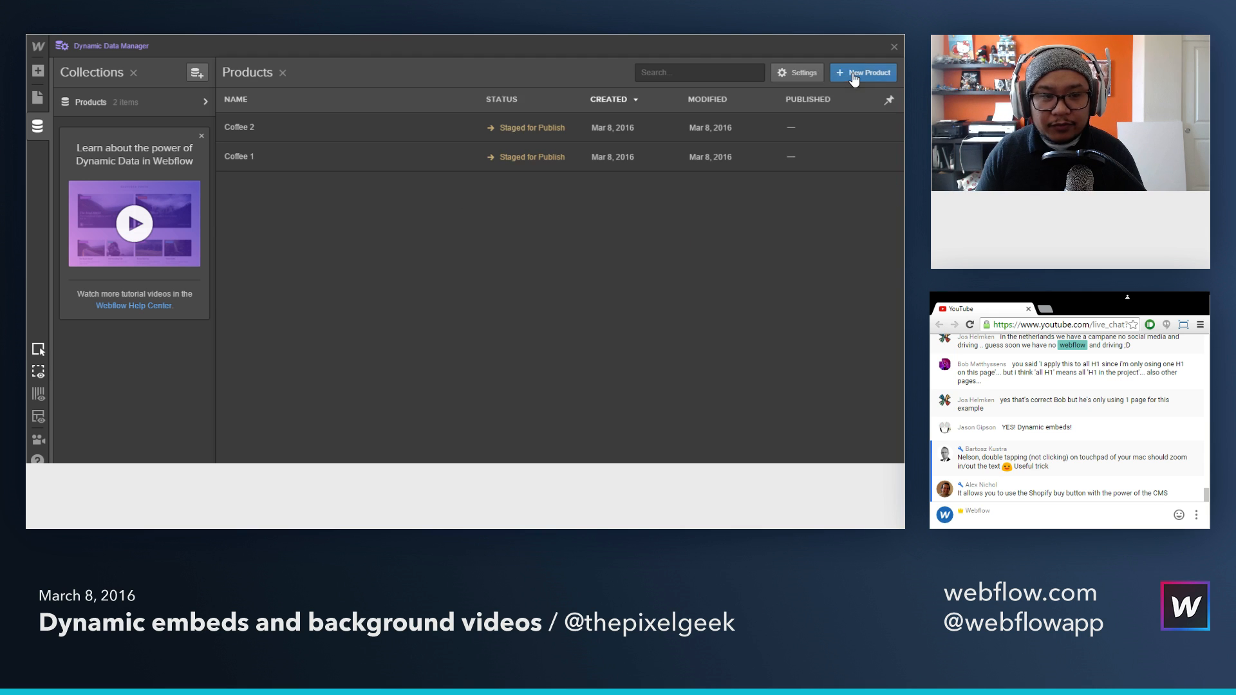
pyautogui.click(886, 76)
# Step: Switch to Shopify, create a Buy Button for the product Coffee 3 and generate its embed code
pyautogui.hotkey('alt', 'Tab')
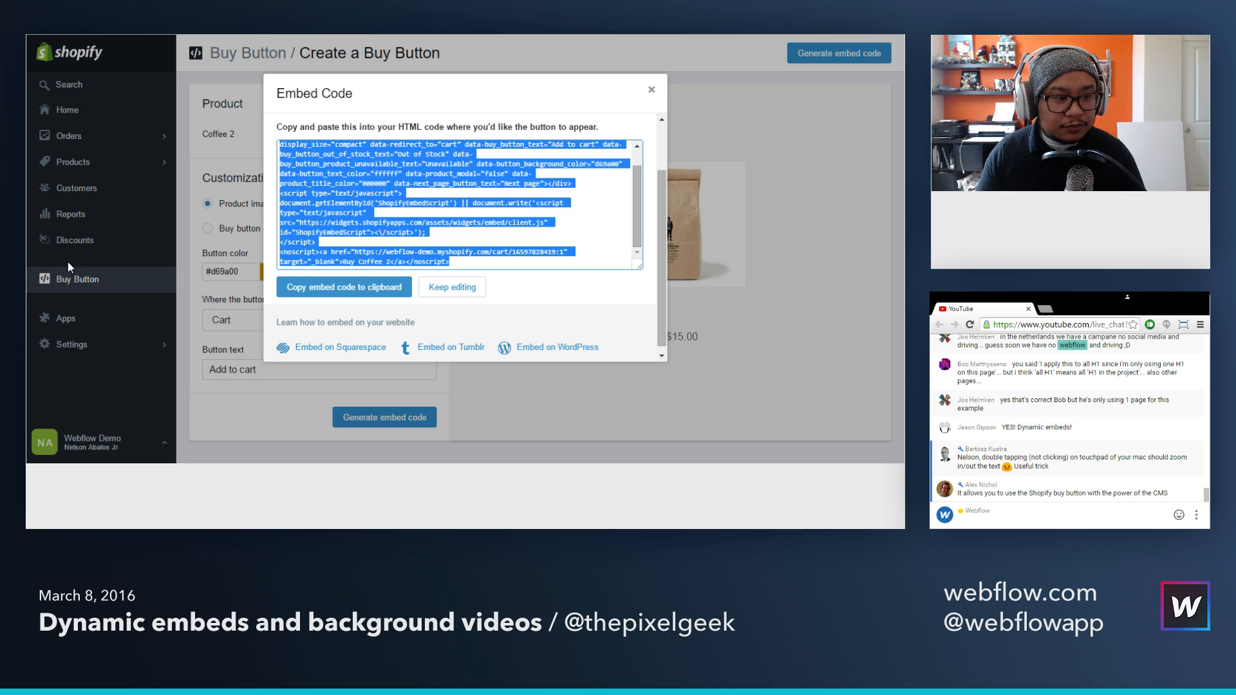
pyautogui.click(651, 90)
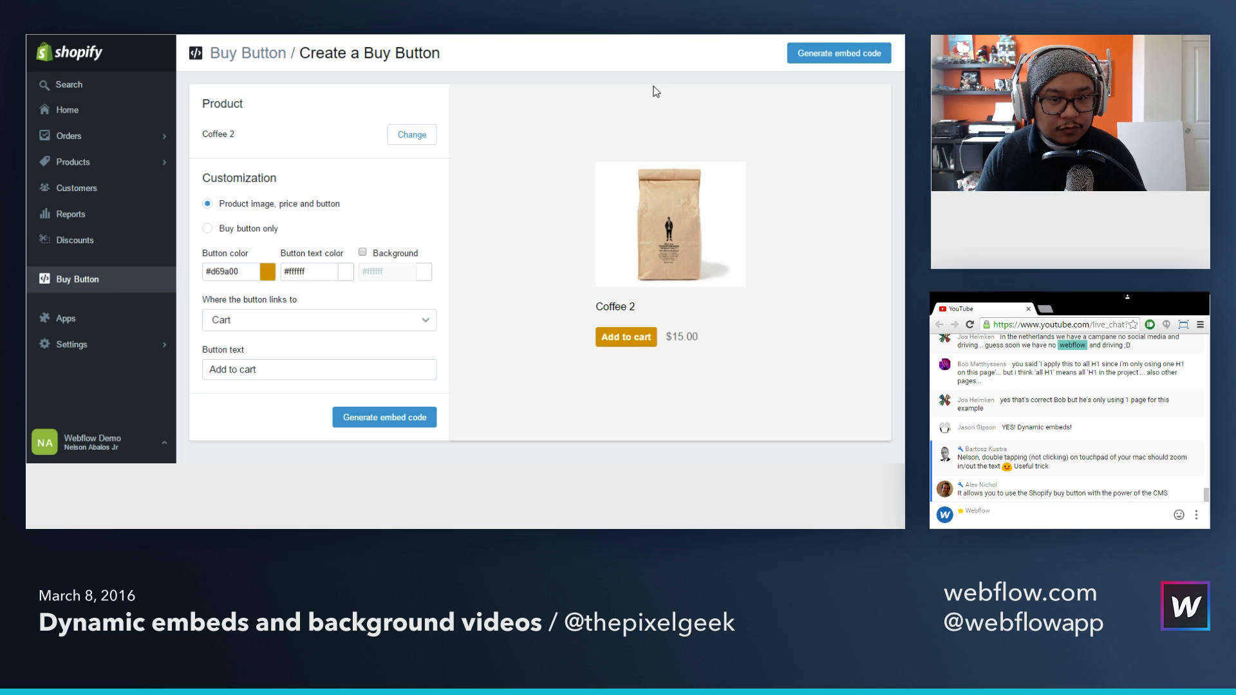
pyautogui.click(94, 287)
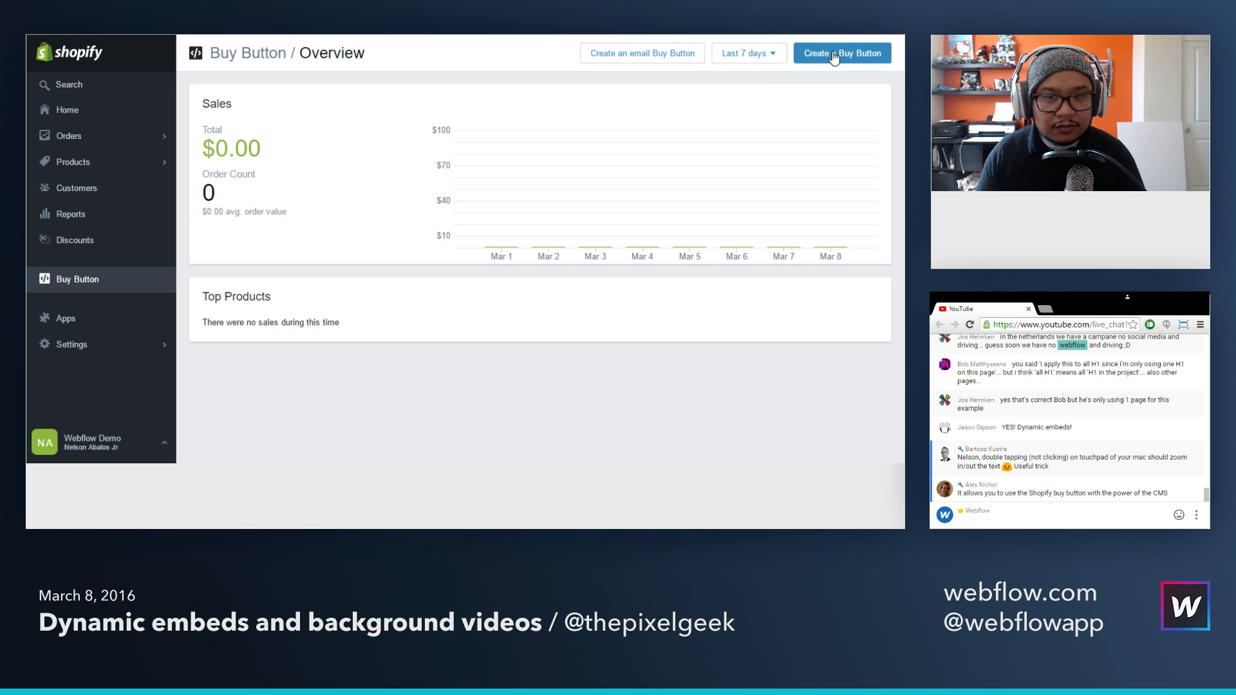
pyautogui.click(834, 52)
pyautogui.click(354, 322)
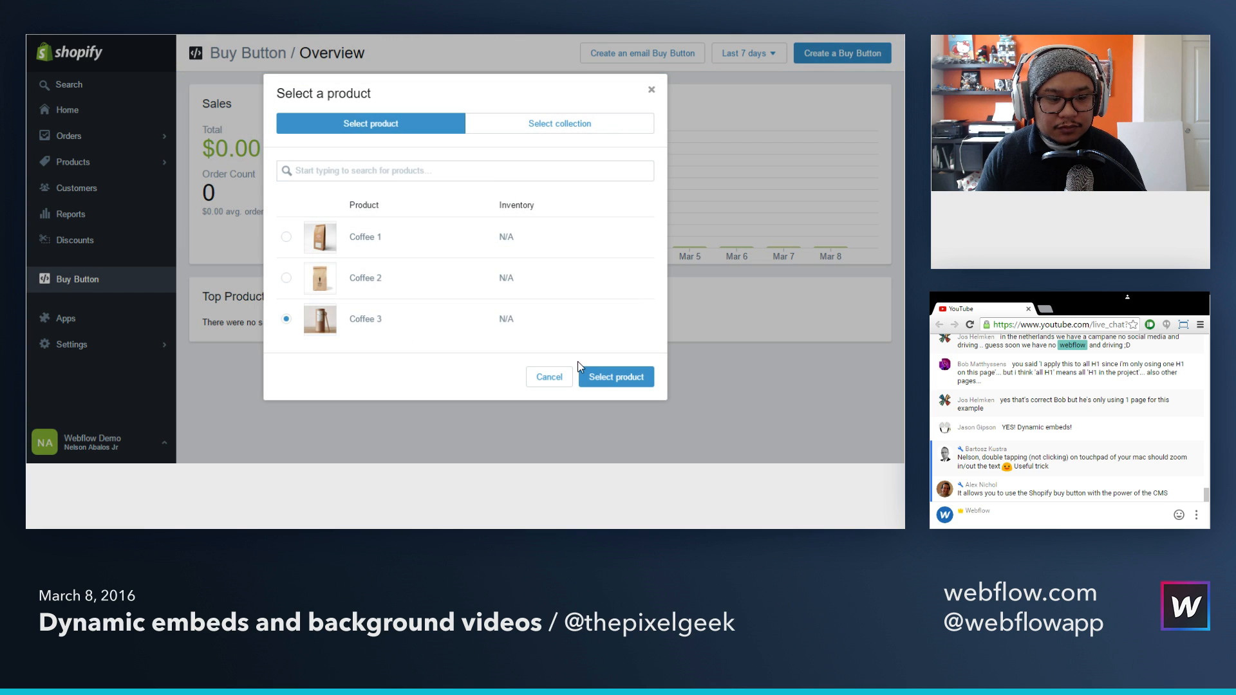
pyautogui.click(614, 379)
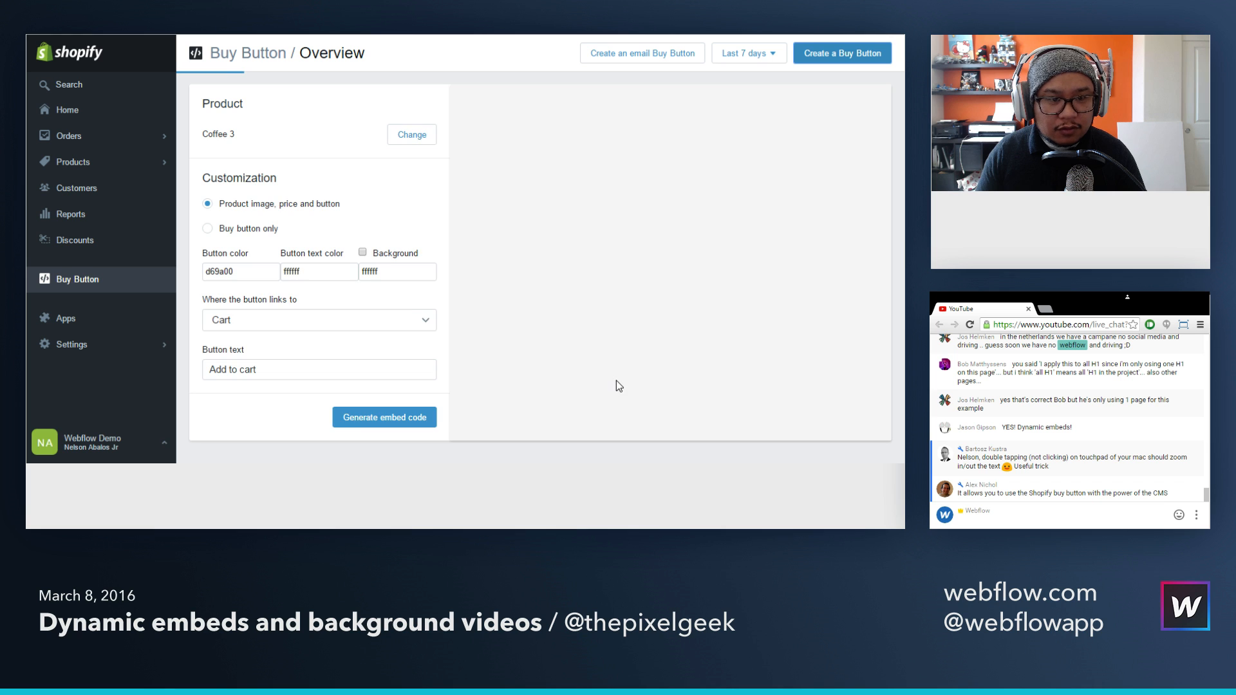
pyautogui.click(372, 419)
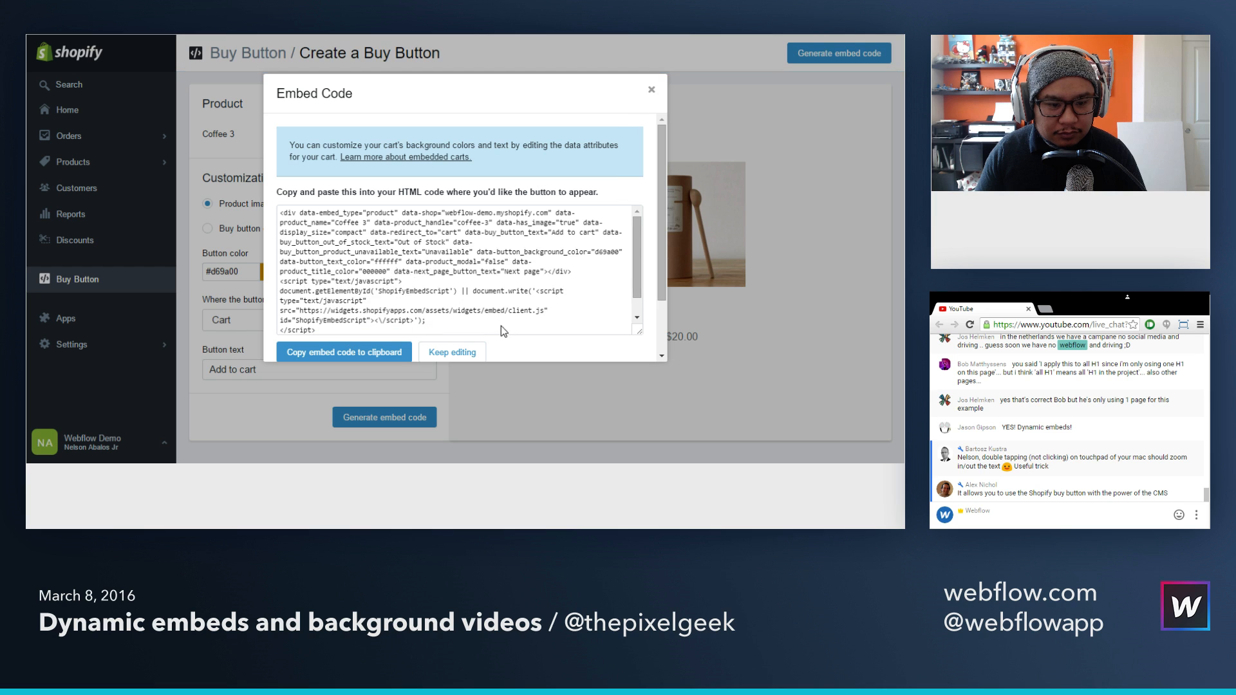
# Step: Copy the numeric ID from the cart link in Coffee 3's embed code
pyautogui.scroll(-2, 495, 304)
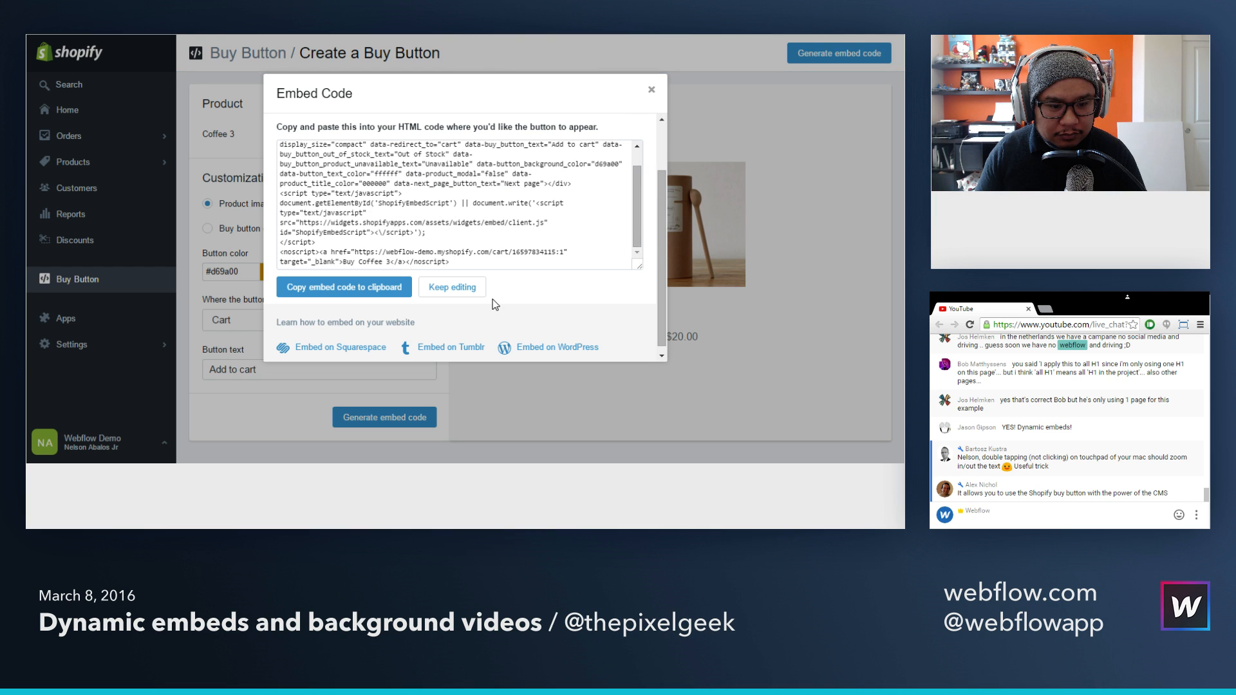
pyautogui.click(553, 253)
pyautogui.click(548, 254)
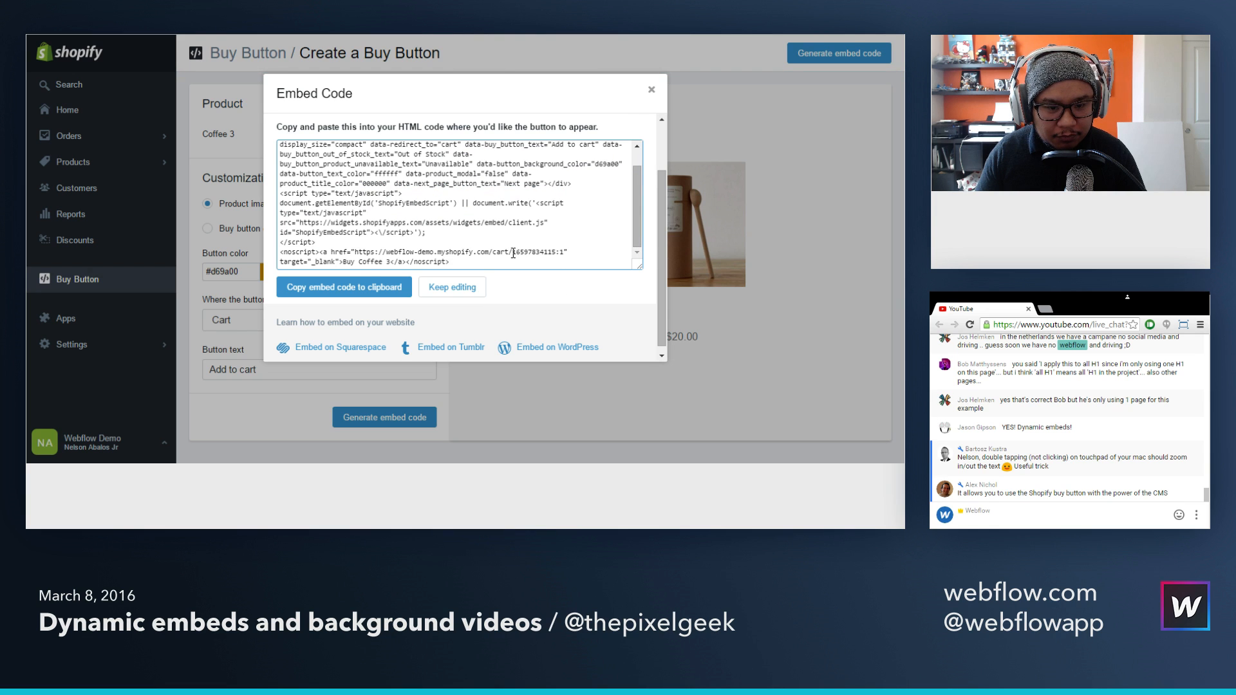
pyautogui.moveTo(512, 252); pyautogui.dragTo(555, 253)
pyautogui.hotkey('ctrl', 'c')
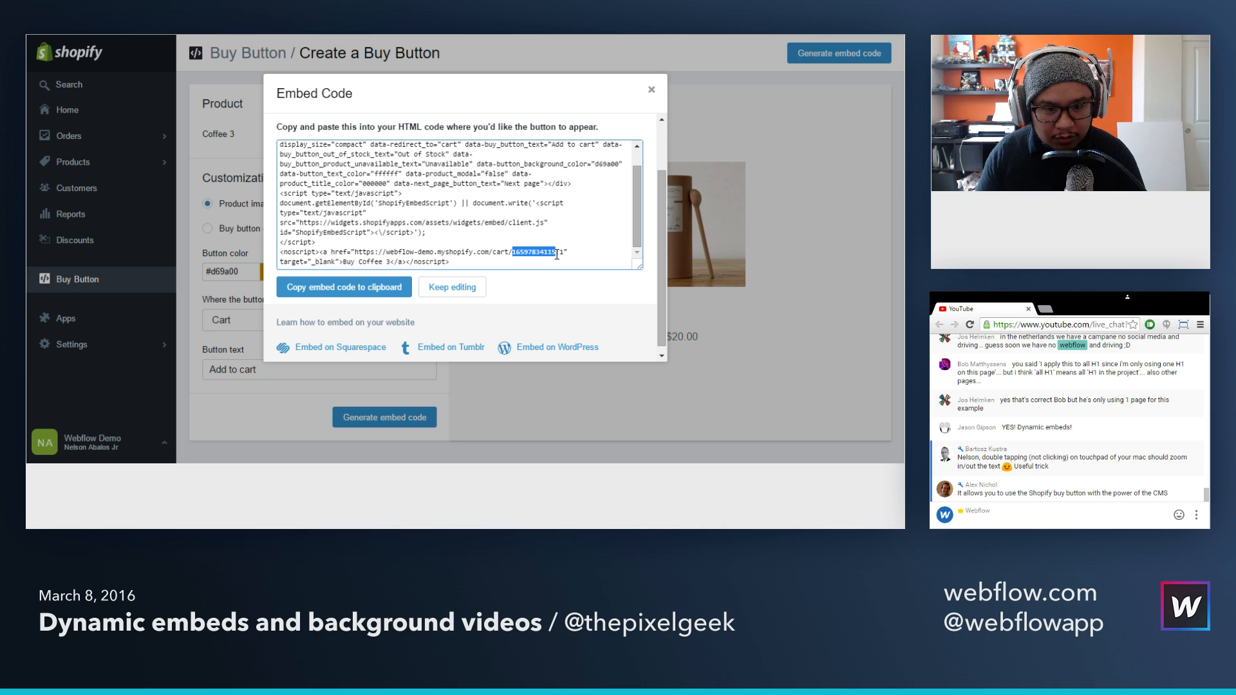
pyautogui.click(557, 254)
pyautogui.click(191, 27)
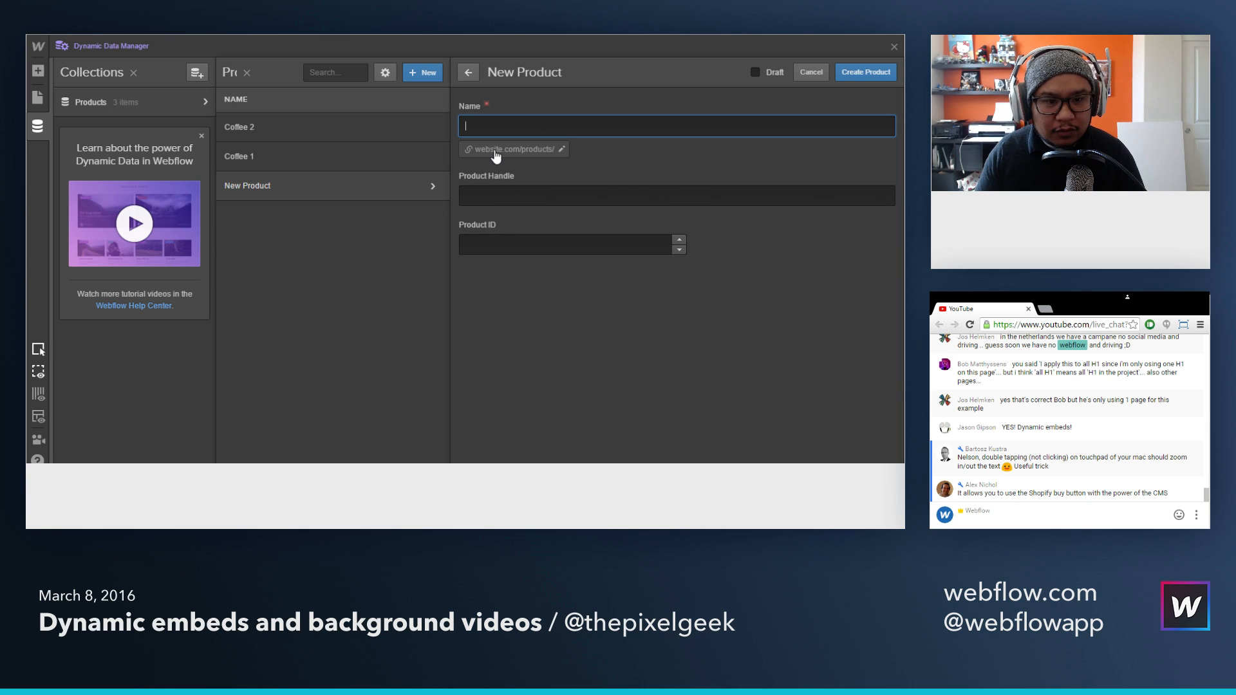
pyautogui.write('Coffee 3')
pyautogui.press('Tab')
pyautogui.write('co')
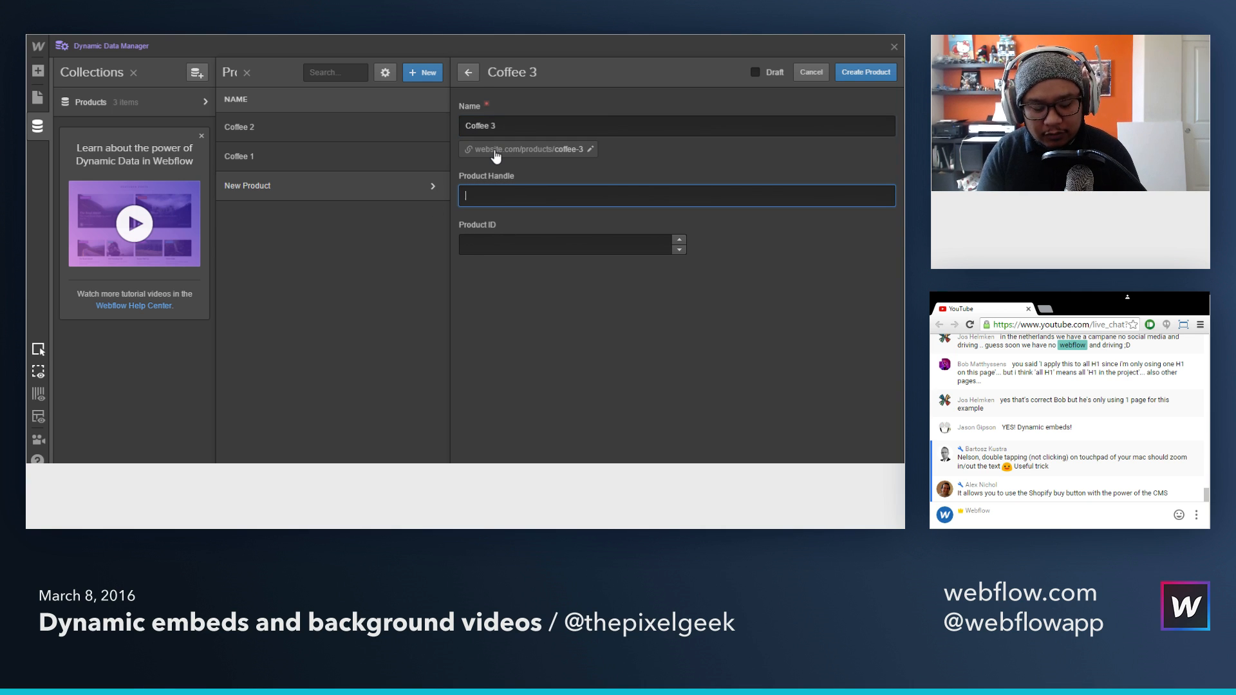
pyautogui.write('ffee')
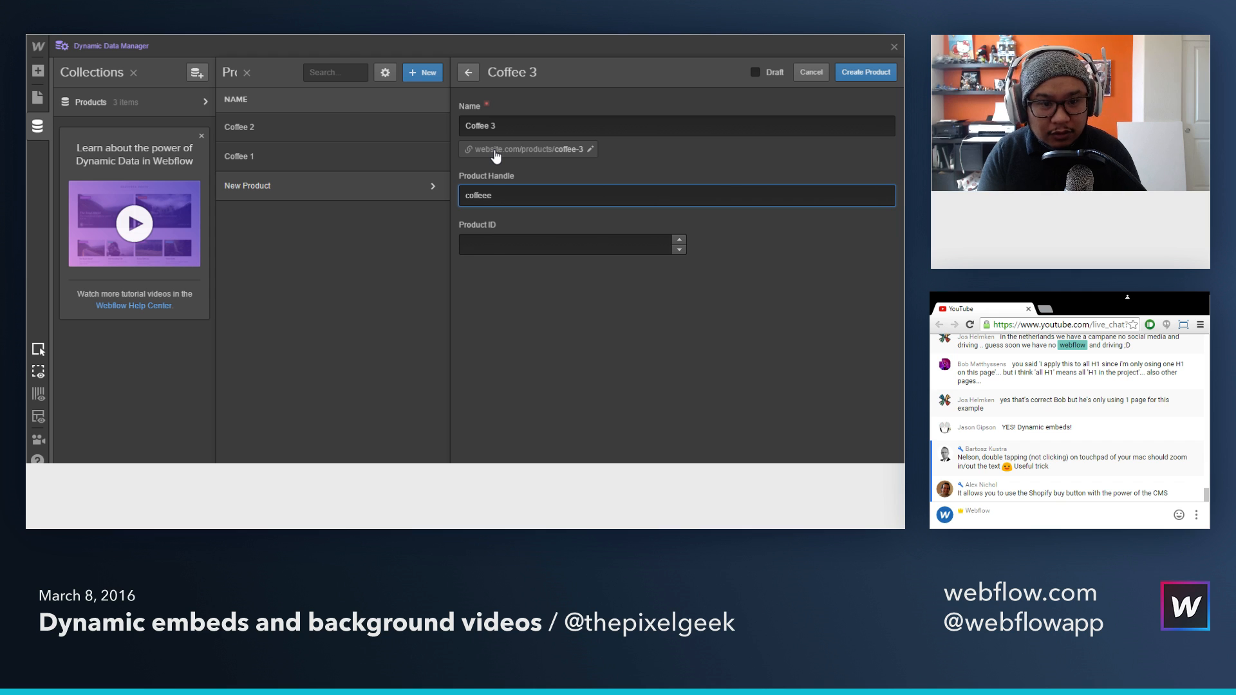
pyautogui.write('-3')
pyautogui.press('Tab')
pyautogui.hotkey('ctrl', 'v')
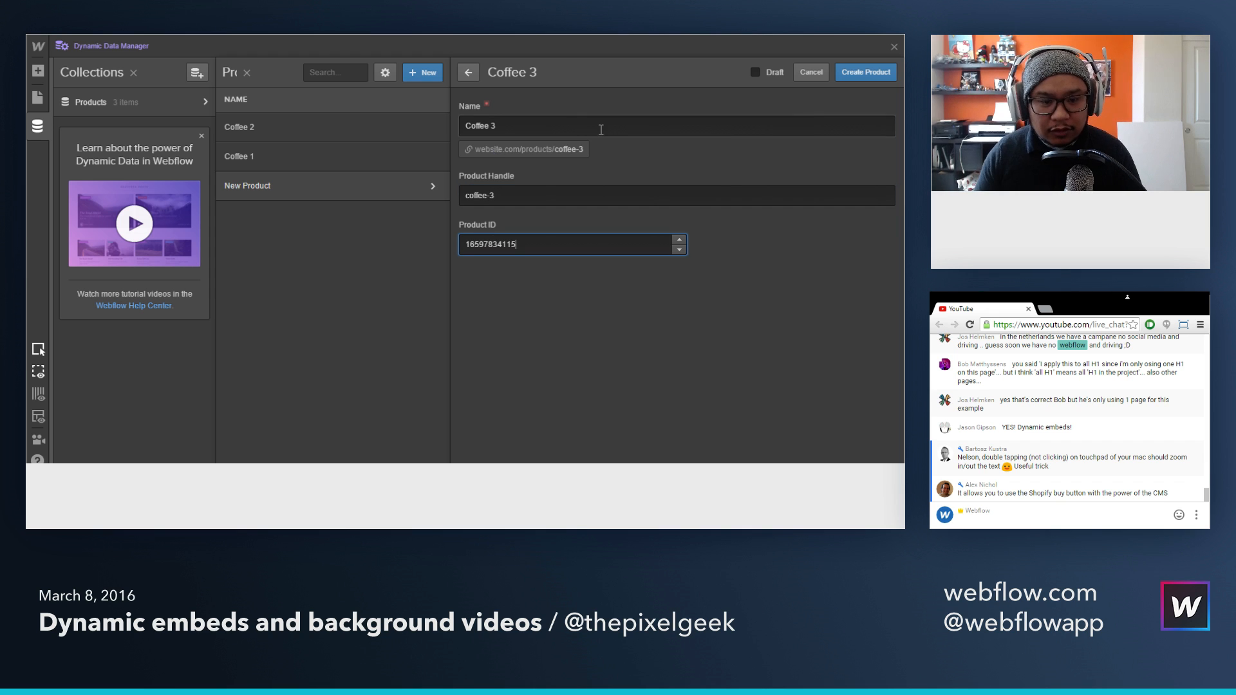
pyautogui.click(862, 76)
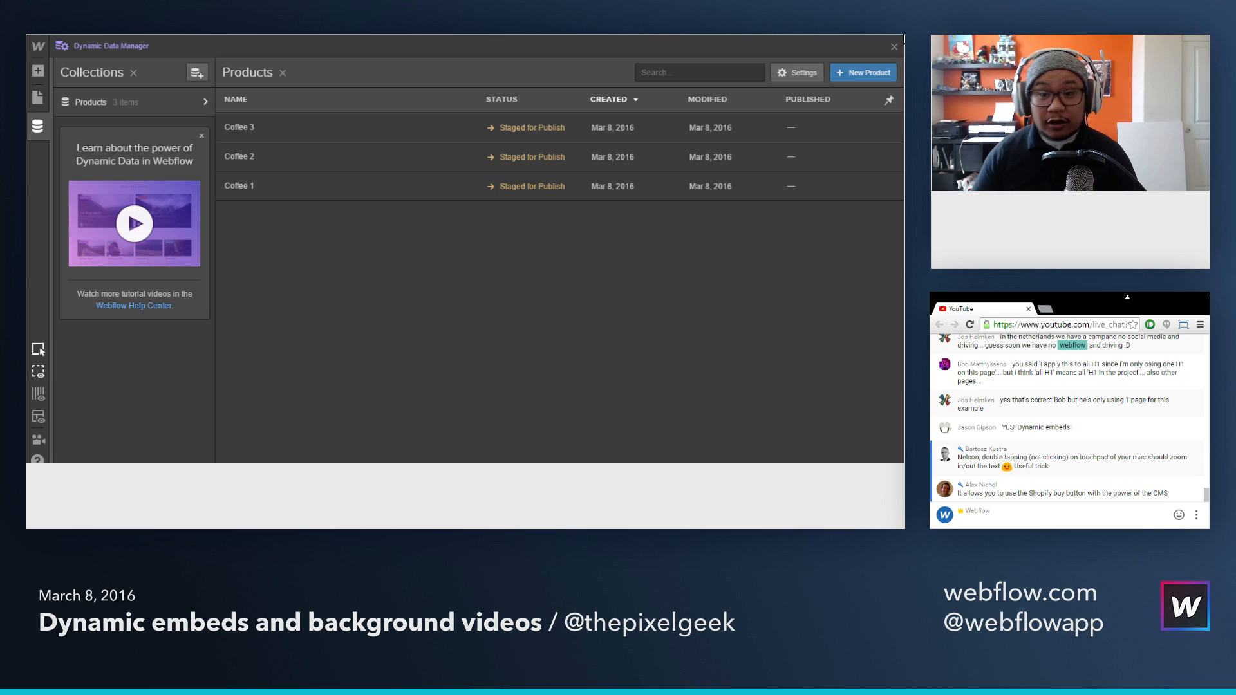
pyautogui.click(893, 49)
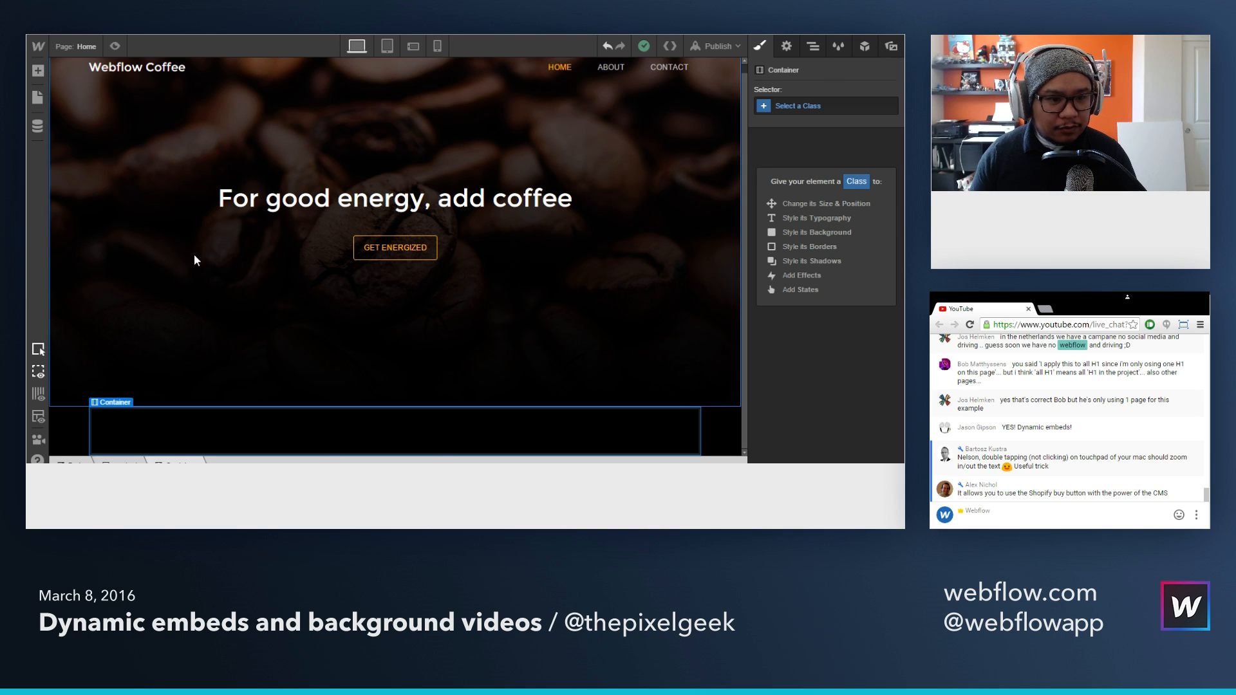
# Step: Add a Dynamic List to the container below the hero, connect it to the Products collection and give it a three-column layout
pyautogui.click(38, 71)
pyautogui.scroll(-6, 152, 326)
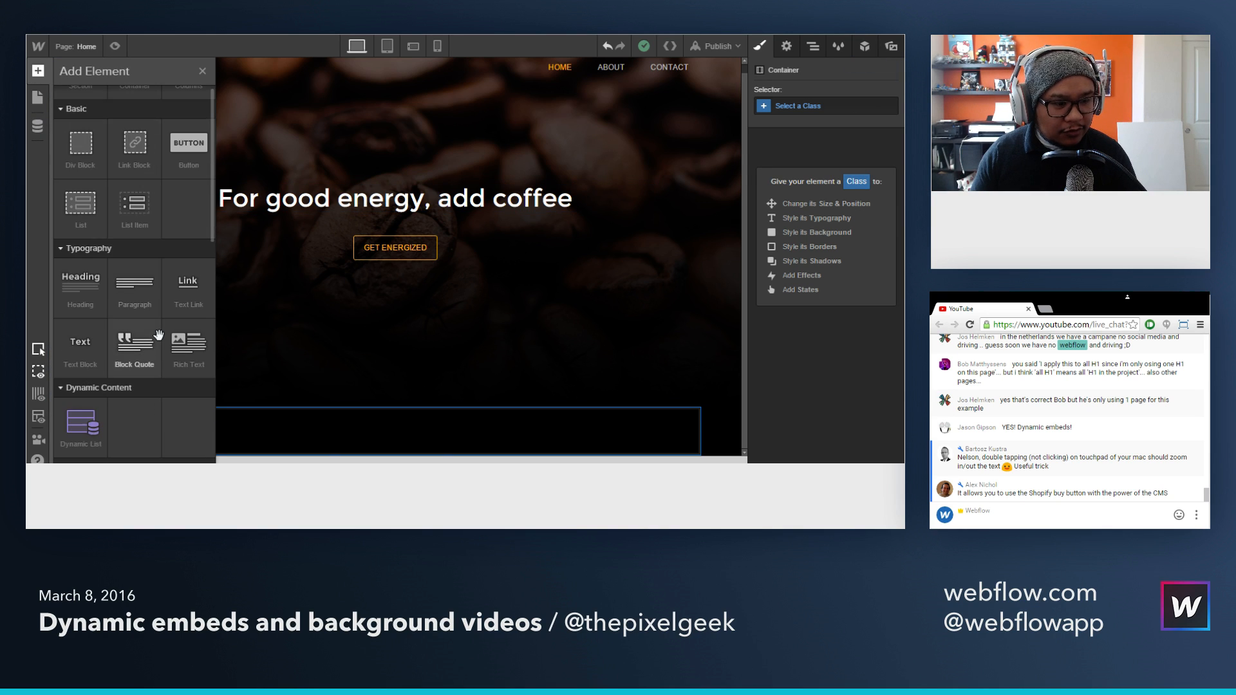
pyautogui.scroll(-3, 159, 335)
pyautogui.scroll(5, 158, 335)
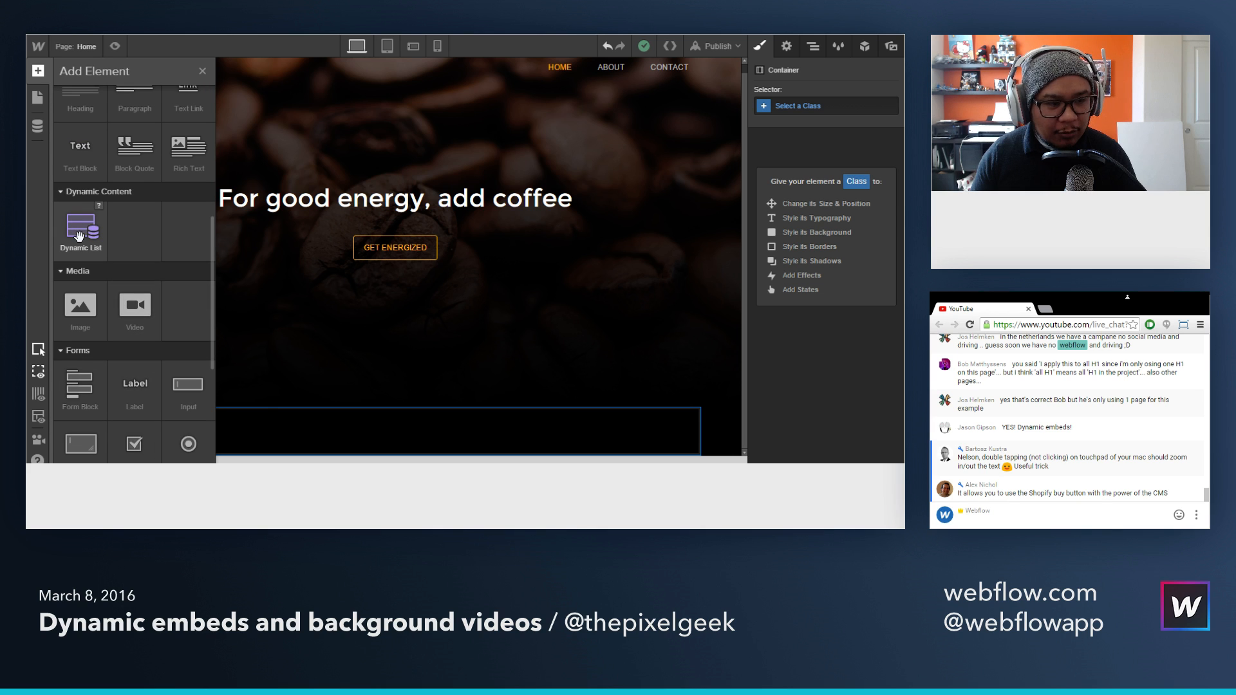
pyautogui.moveTo(78, 236); pyautogui.dragTo(334, 430)
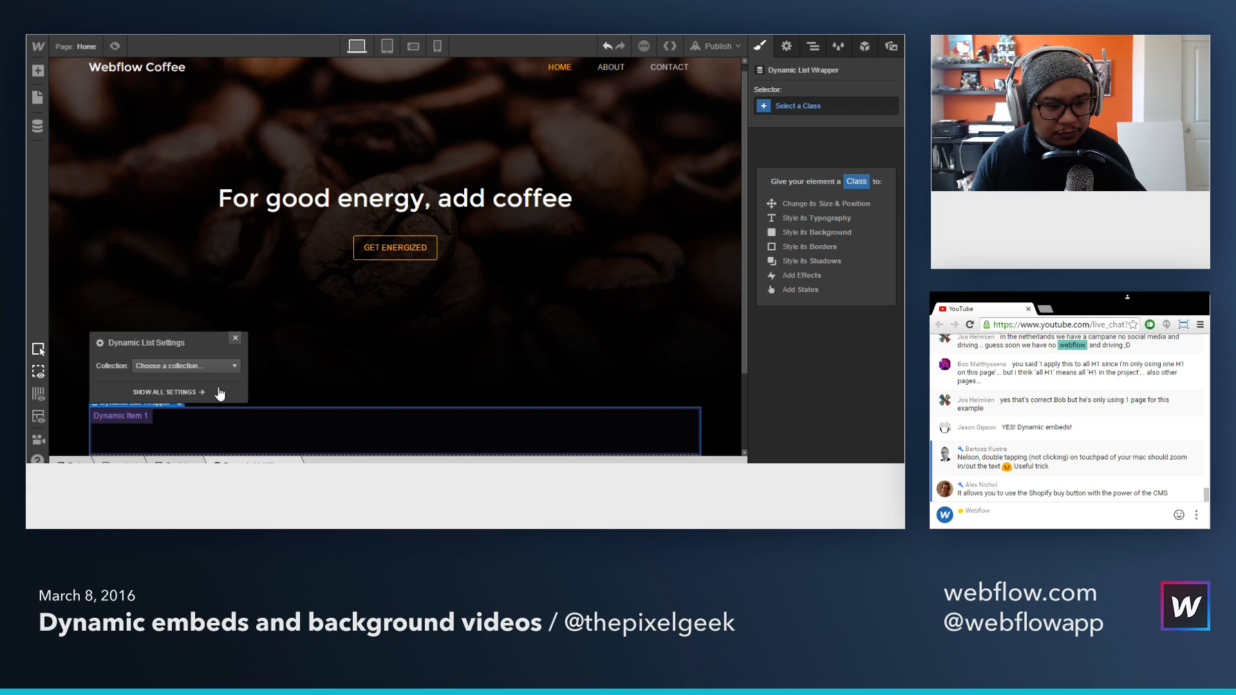
pyautogui.click(213, 366)
pyautogui.click(197, 395)
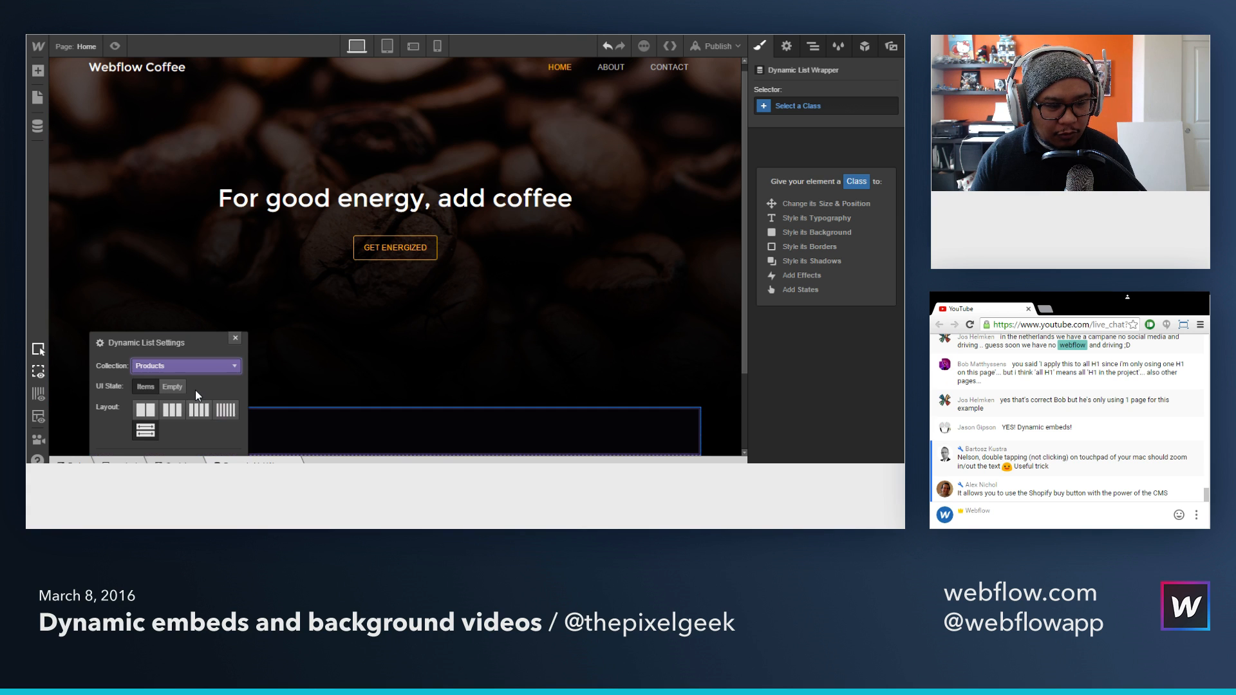
pyautogui.click(172, 410)
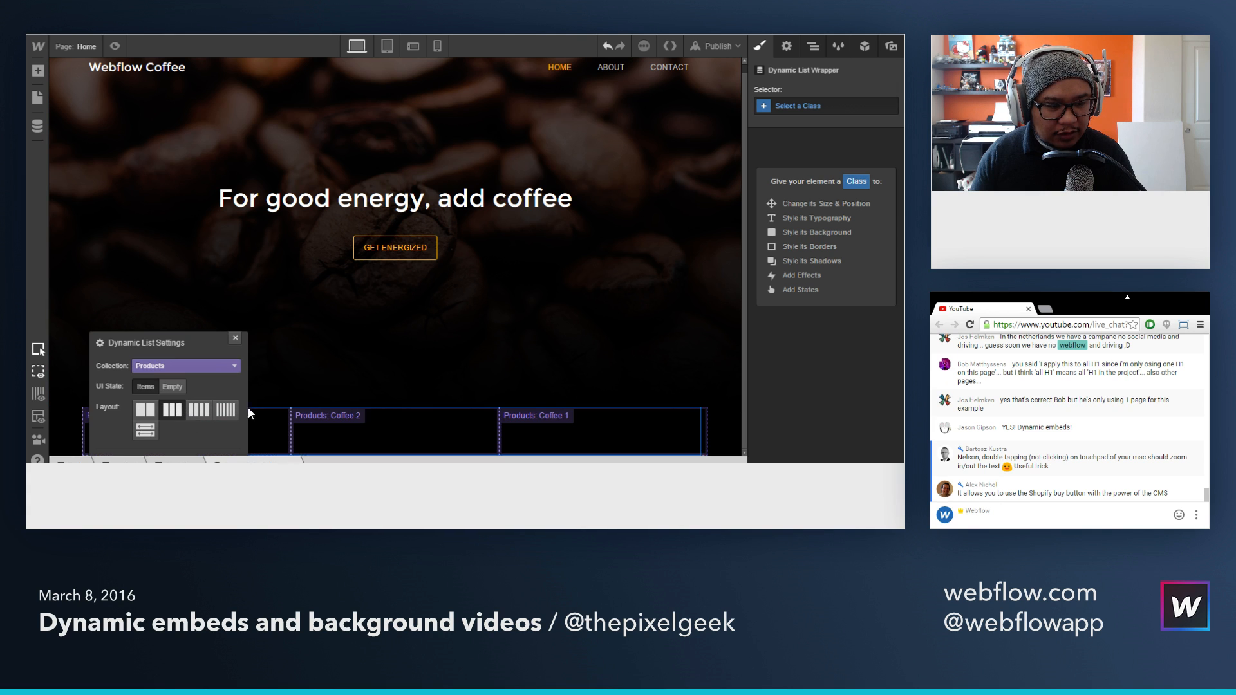
pyautogui.click(235, 339)
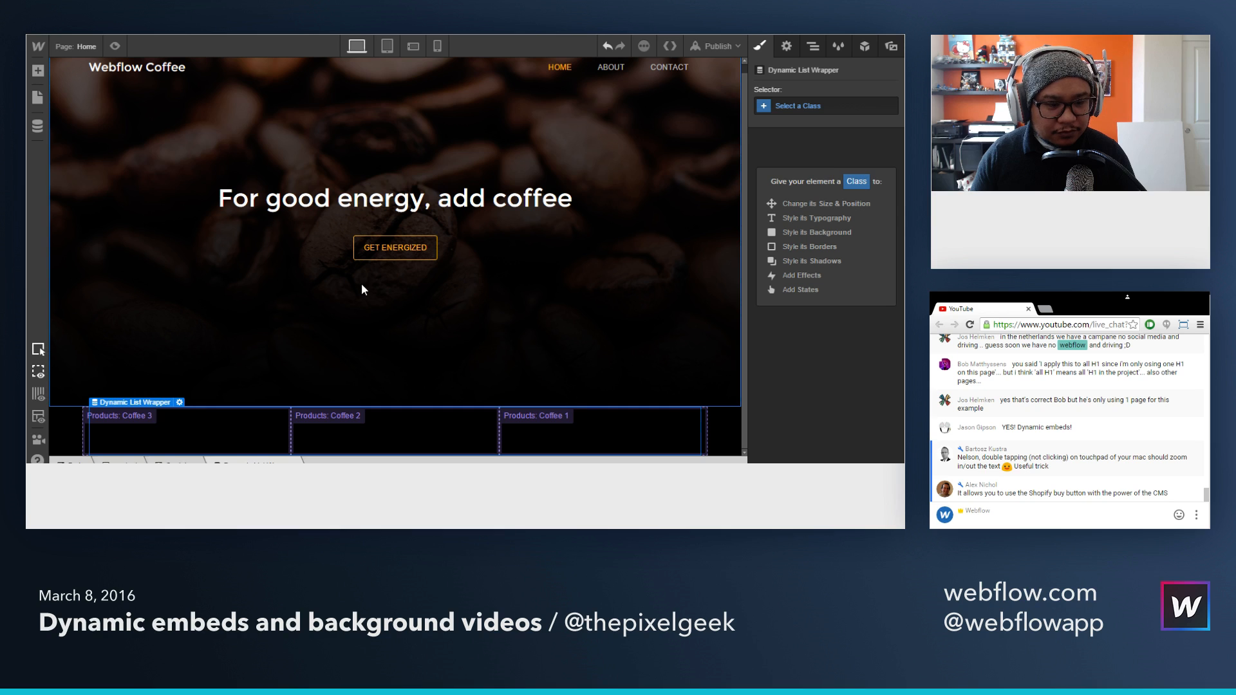
# Step: Place an HTML Embed inside the Coffee 3 dynamic item and reopen its empty custom code editor
pyautogui.click(200, 419)
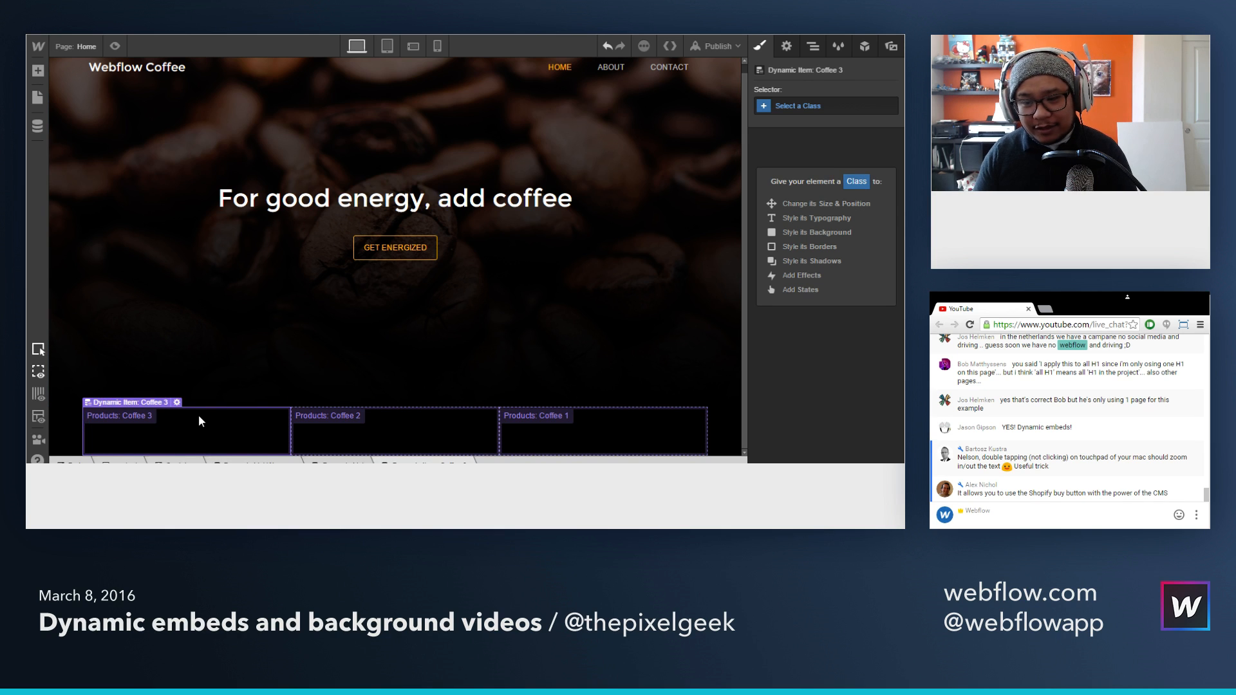
pyautogui.press('a')
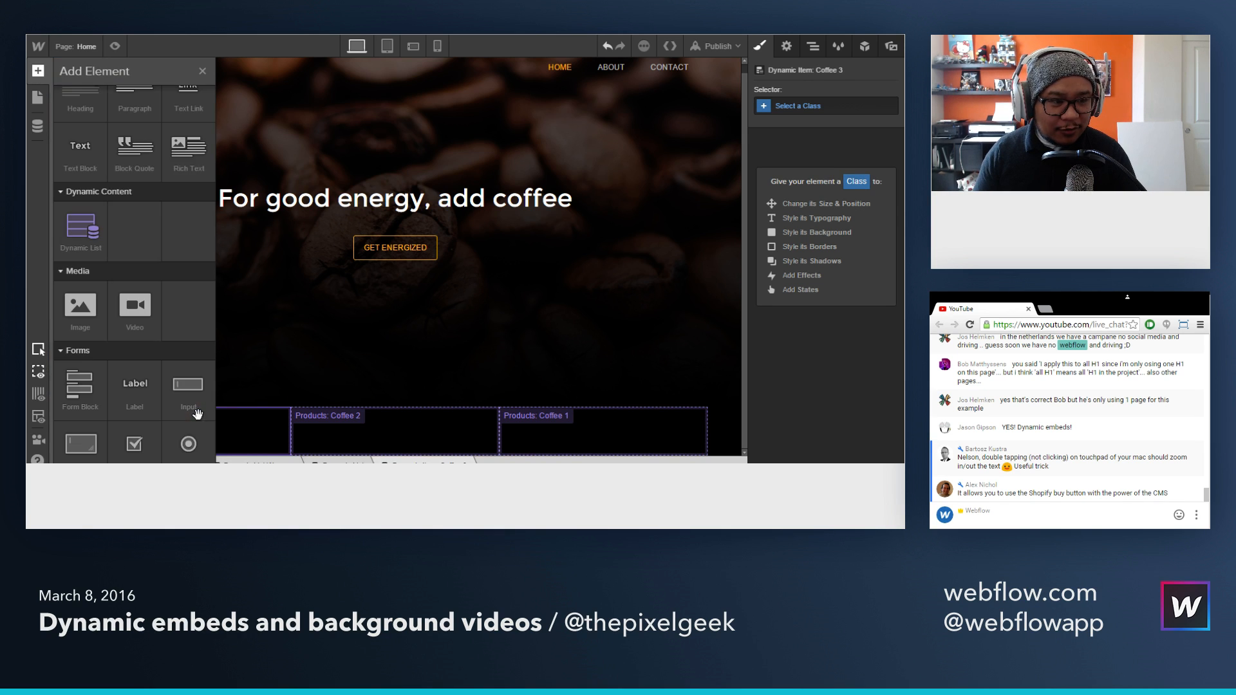
pyautogui.scroll(-10, 166, 322)
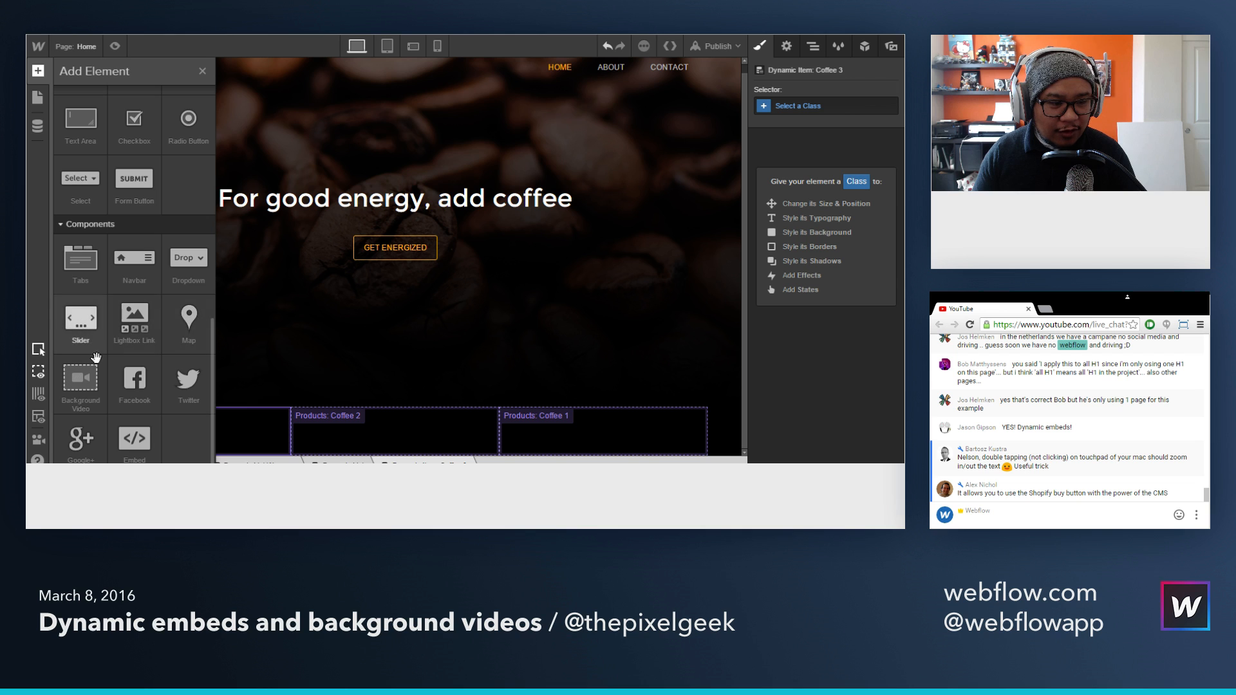
pyautogui.moveTo(133, 445); pyautogui.dragTo(229, 430)
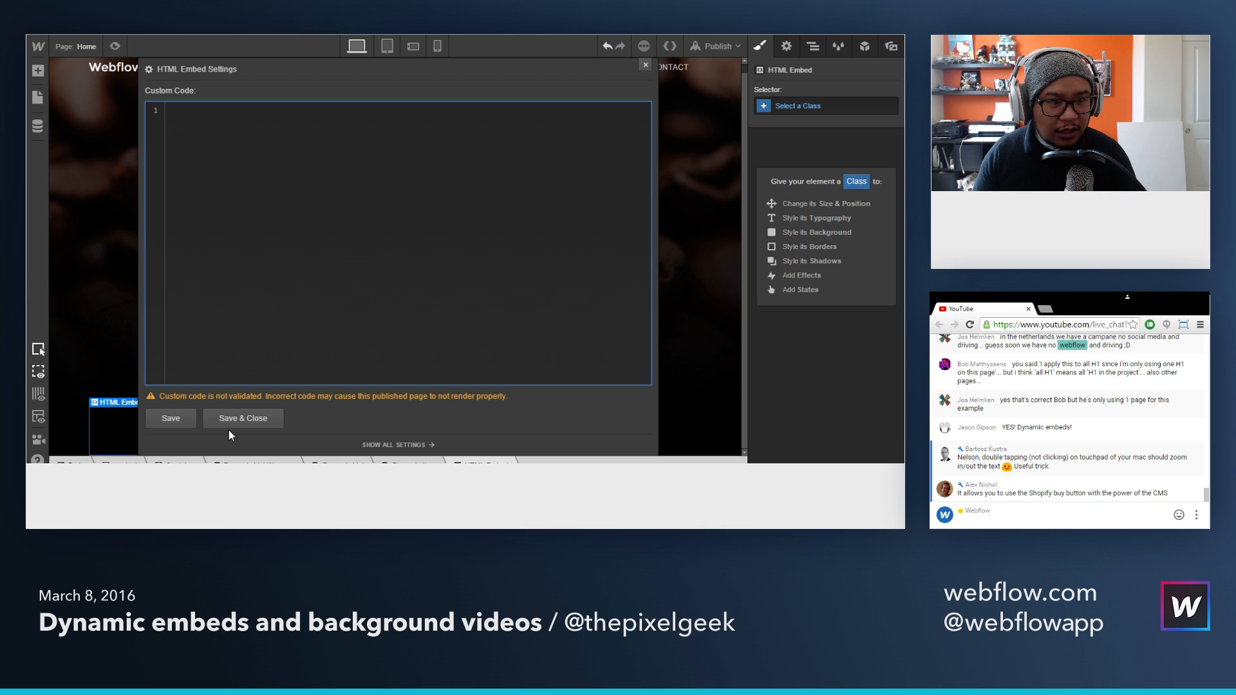
pyautogui.click(646, 64)
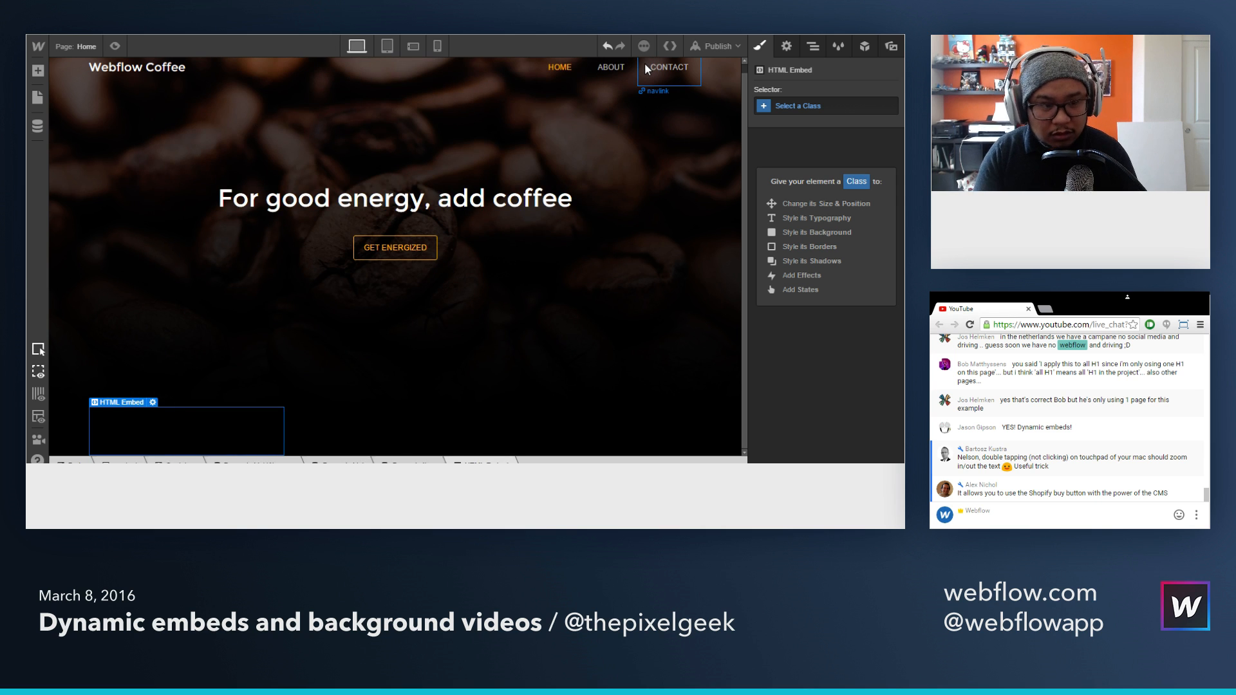
pyautogui.doubleClick(215, 426)
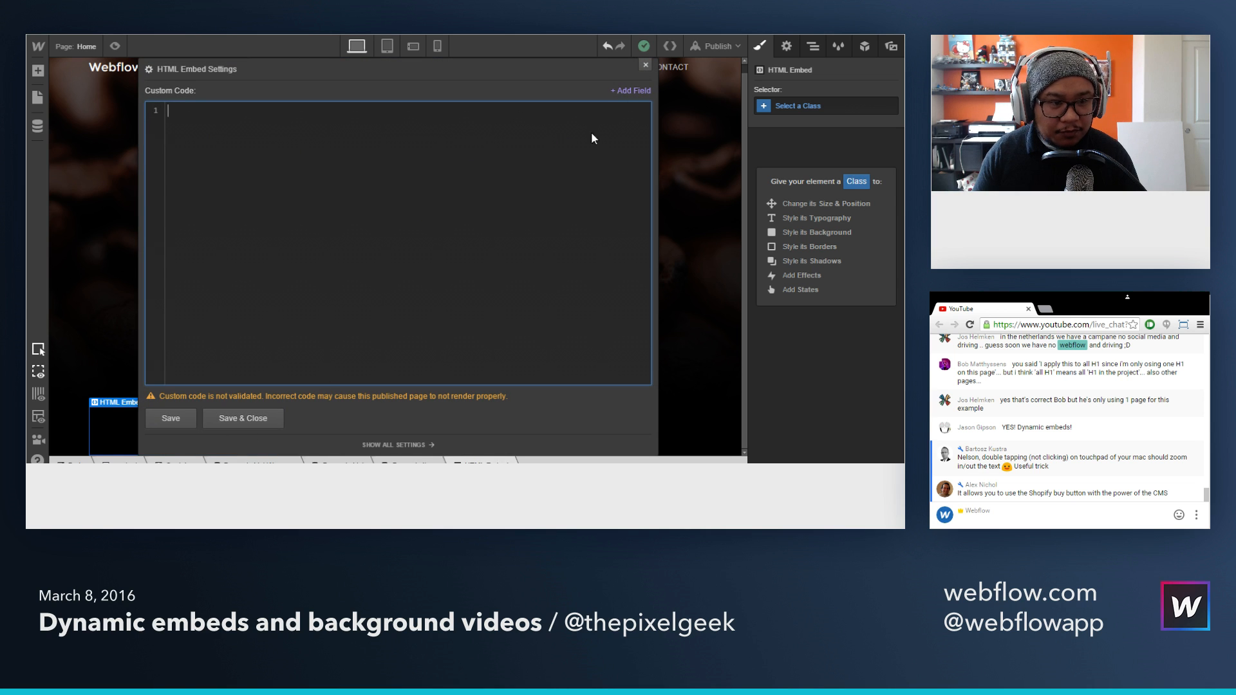
pyautogui.click(646, 66)
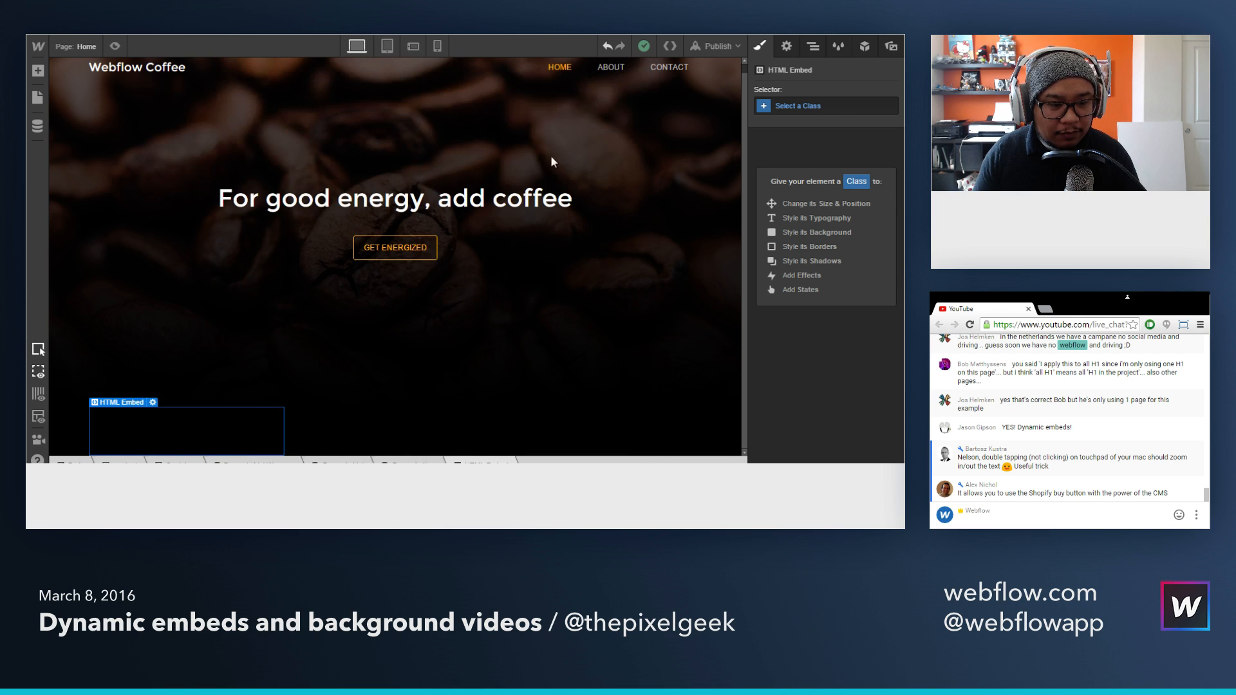
pyautogui.doubleClick(228, 430)
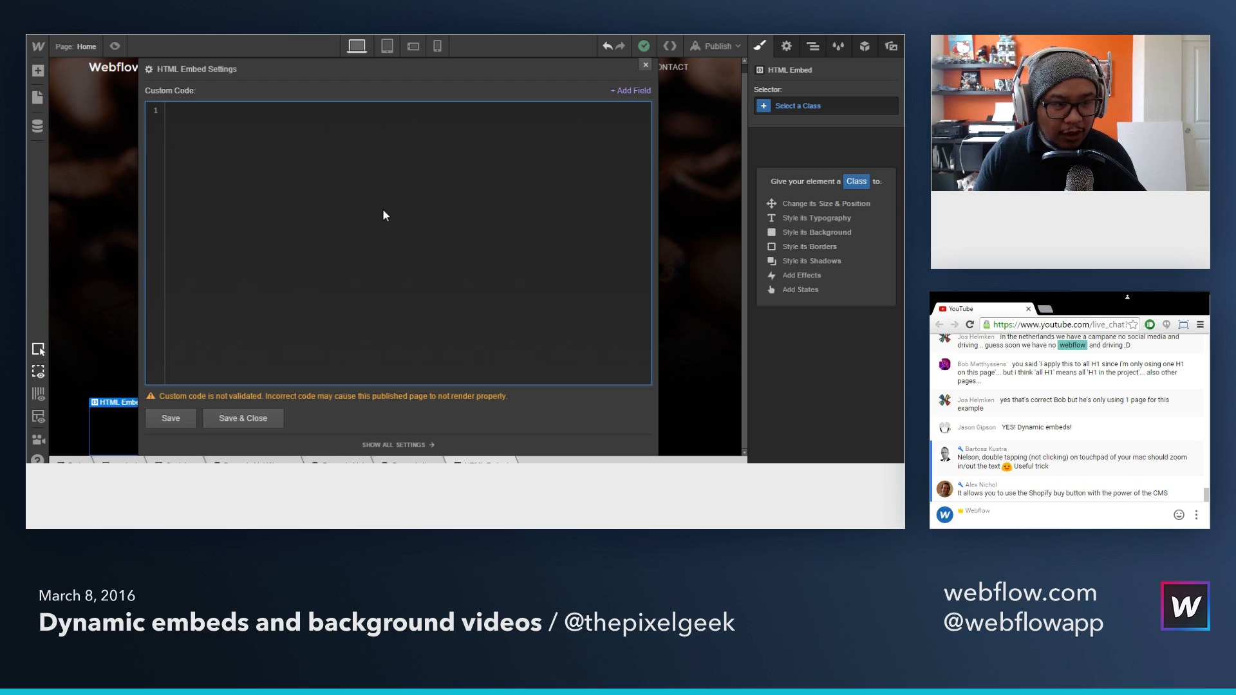
# Step: Copy the complete Coffee 3 embed code from Shopify and paste it into the HTML Embed's custom code editor in Webflow
pyautogui.click(351, 35)
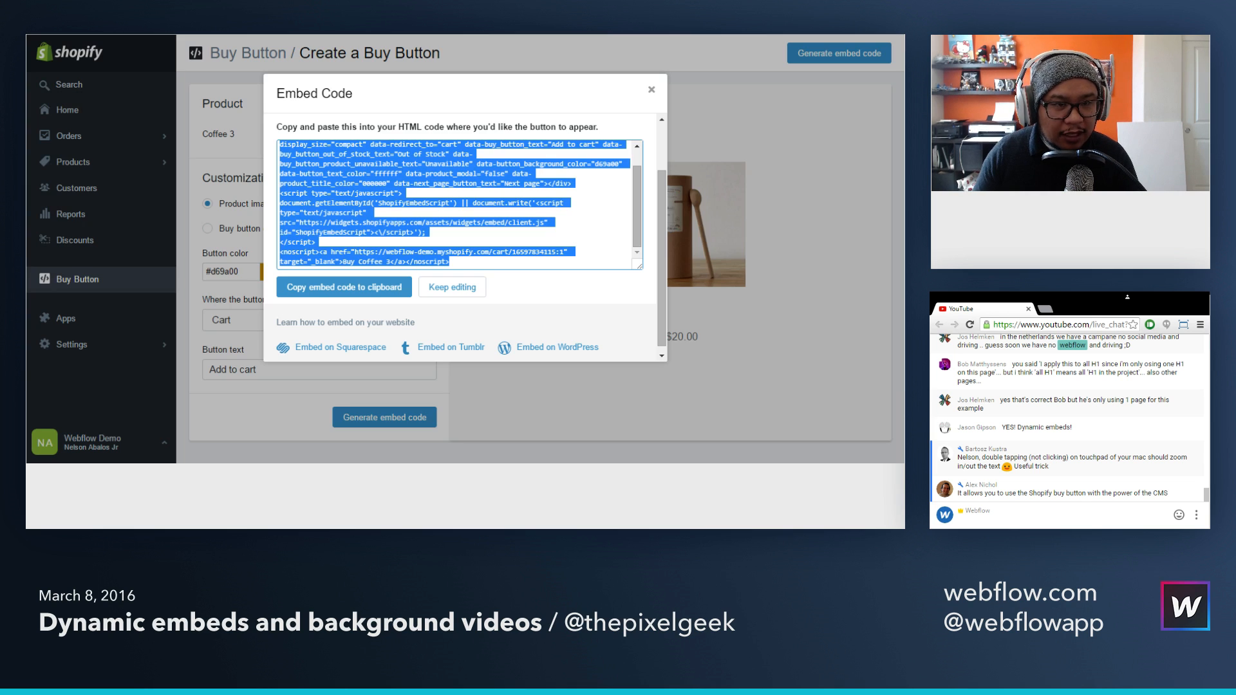
pyautogui.click(500, 220)
pyautogui.scroll(3, 499, 222)
pyautogui.hotkey('ctrl', 'a')
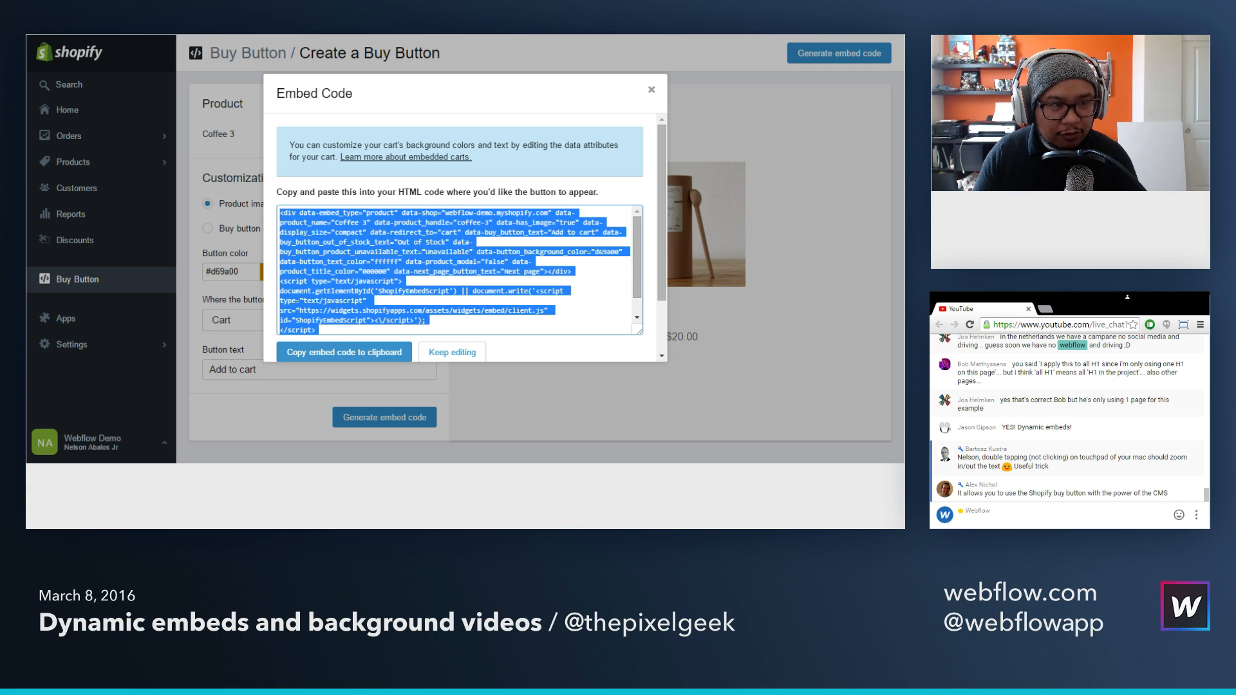
pyautogui.hotkey('ctrl', 'shift', 'Tab')
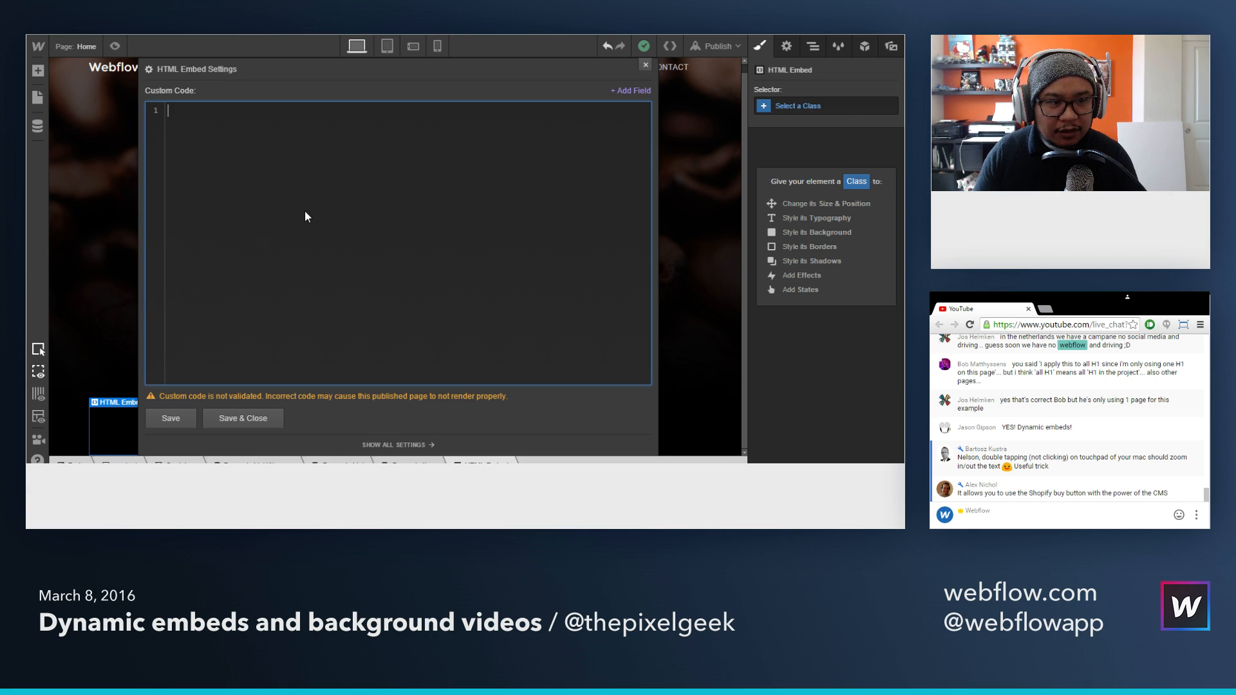
pyautogui.hotkey('ctrl', 'v')
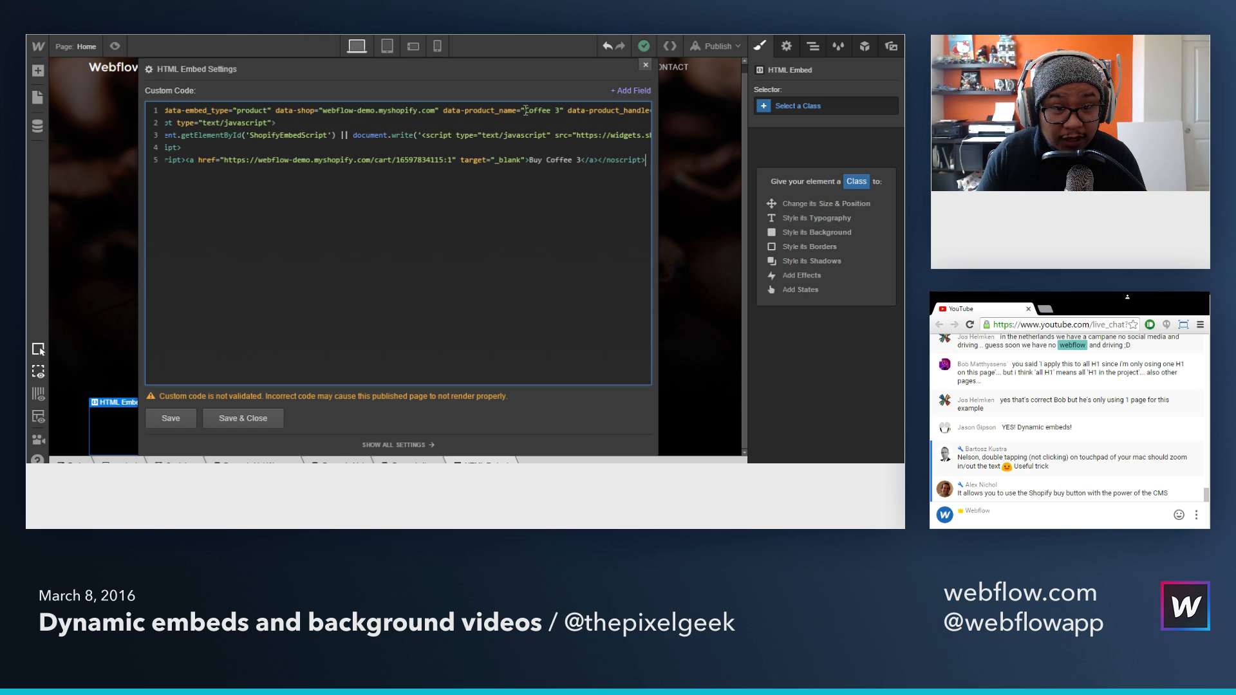
# Step: Replace the data-product_name value with the Name field and the data-product_handle value with the Product Handle field in the embed code
pyautogui.moveTo(525, 110); pyautogui.dragTo(560, 110)
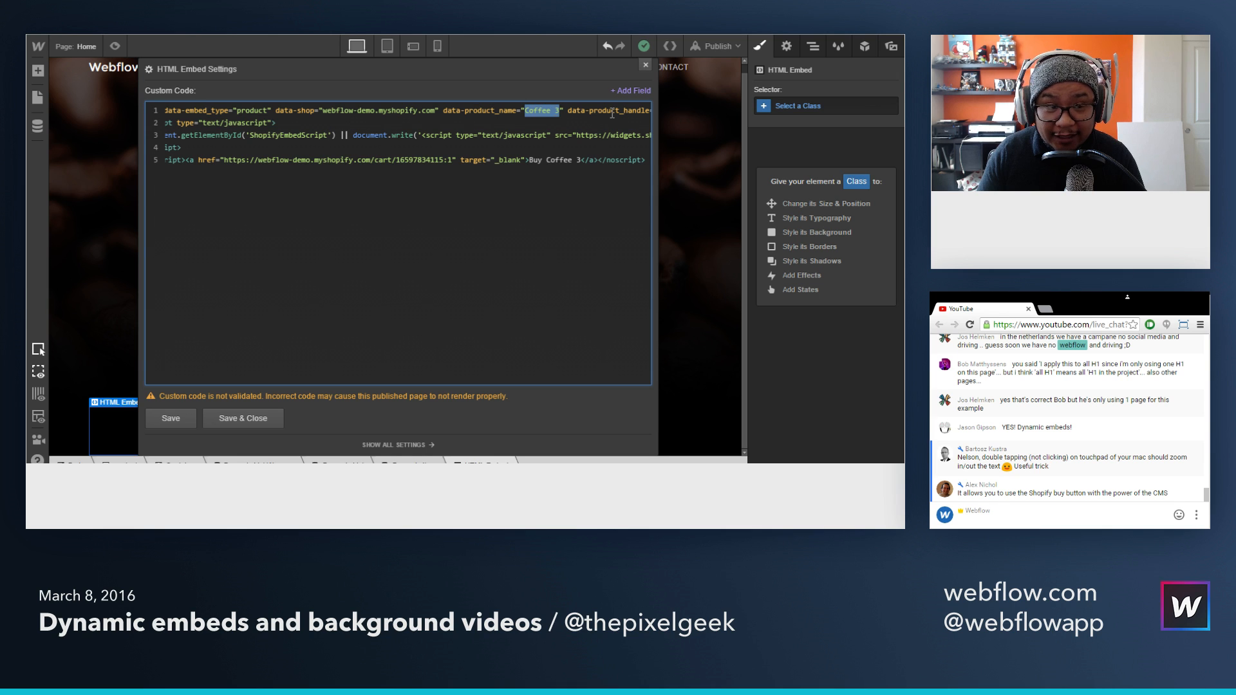
pyautogui.click(636, 92)
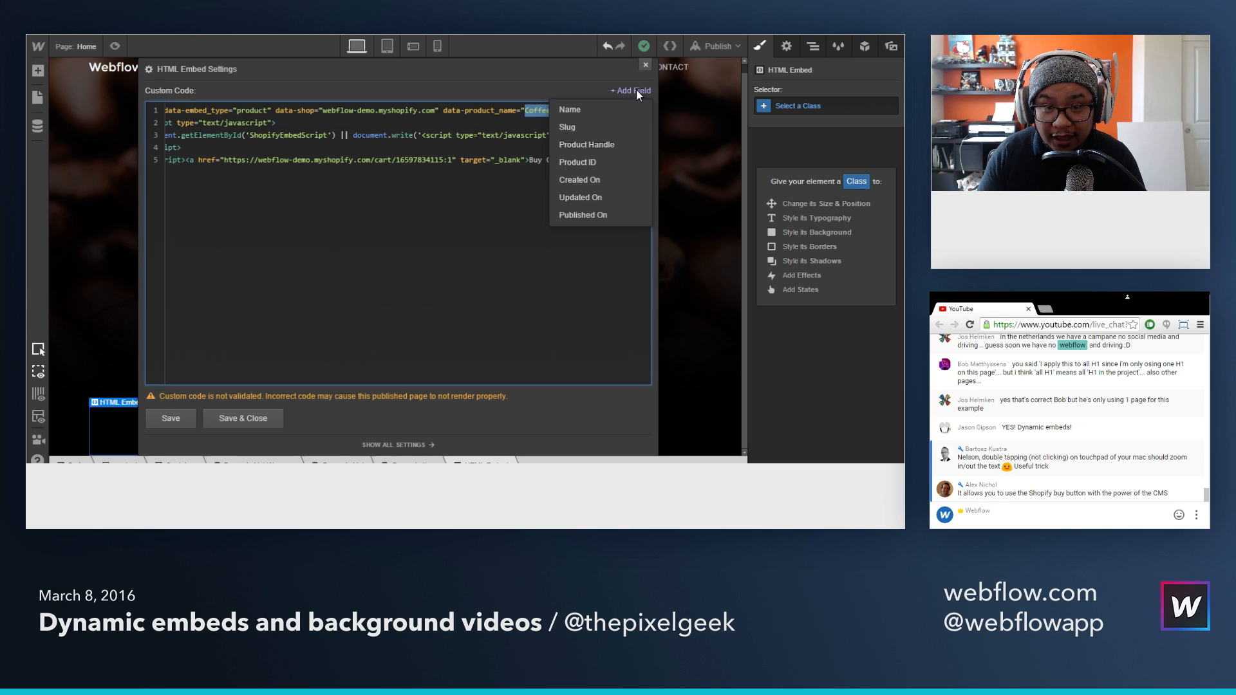
pyautogui.click(572, 119)
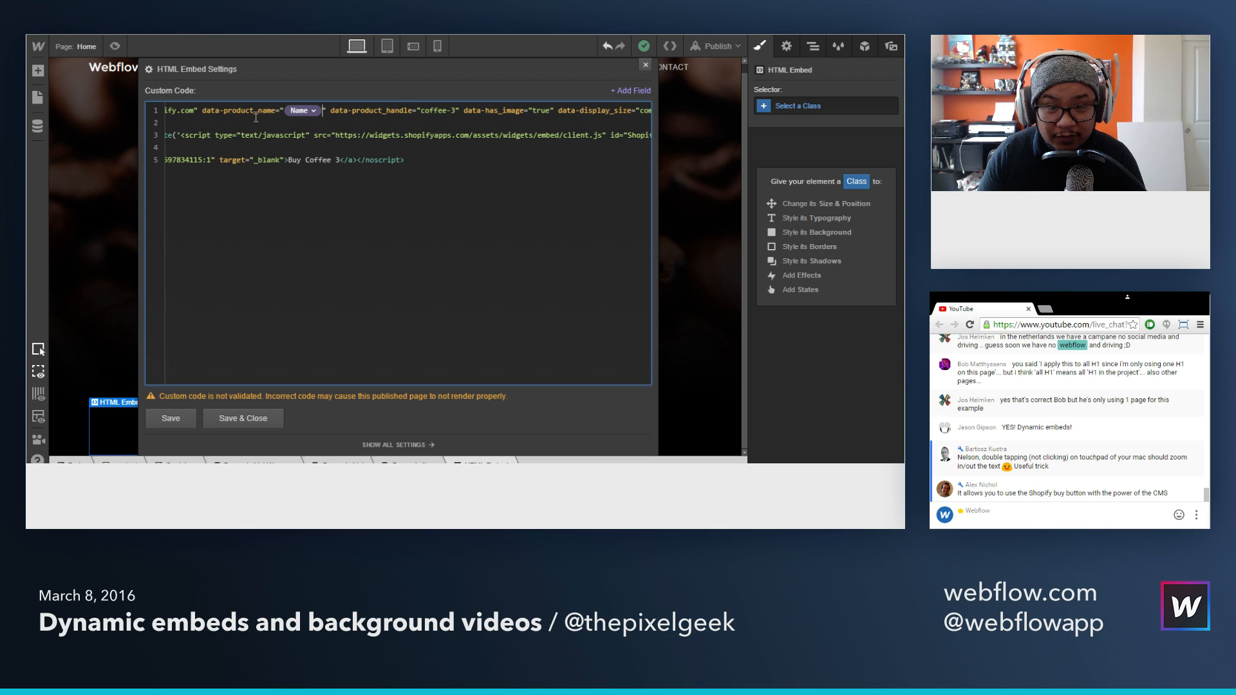
pyautogui.moveTo(420, 110); pyautogui.dragTo(457, 113)
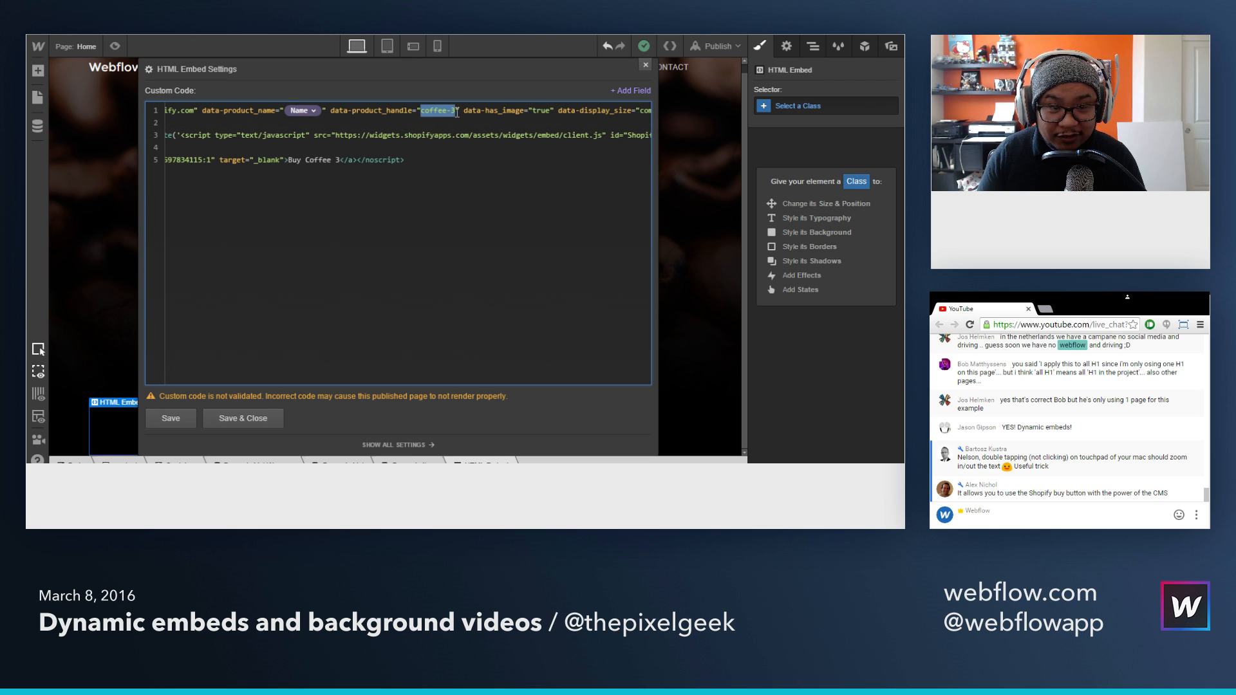
pyautogui.click(623, 92)
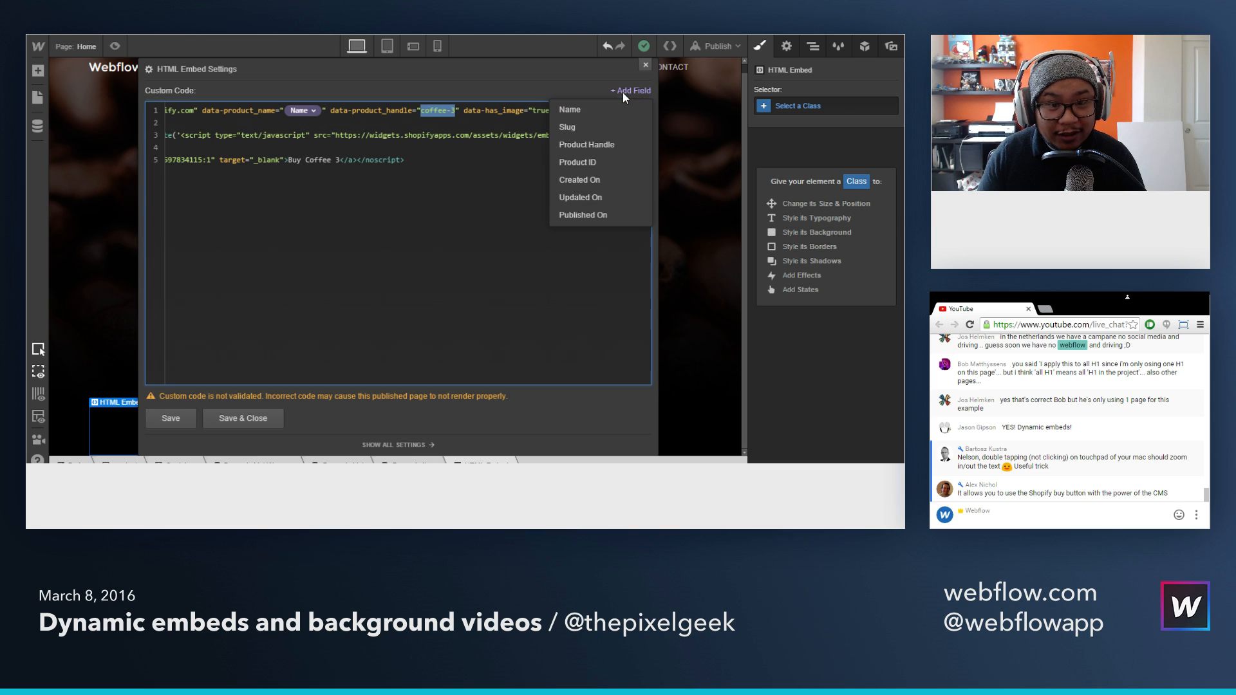
pyautogui.click(587, 145)
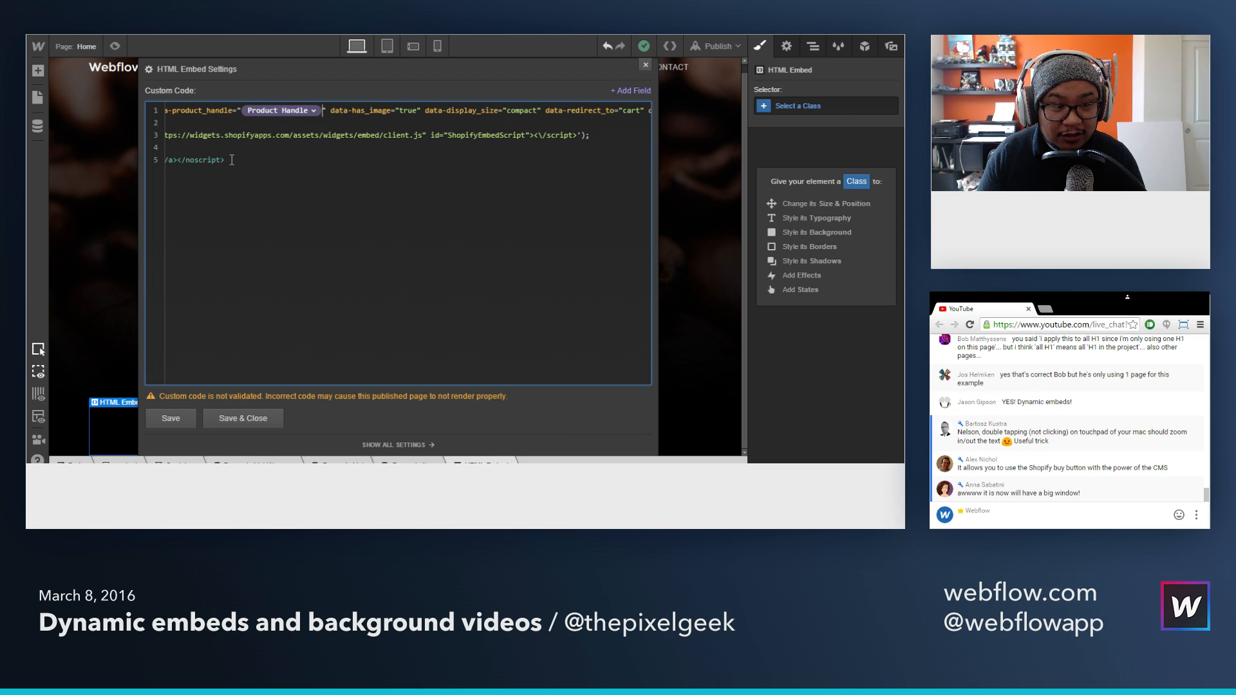
# Step: Replace the product name after "Buy" in the noscript link text with the Name field
pyautogui.moveTo(225, 159); pyautogui.dragTo(116, 169)
pyautogui.click(189, 167)
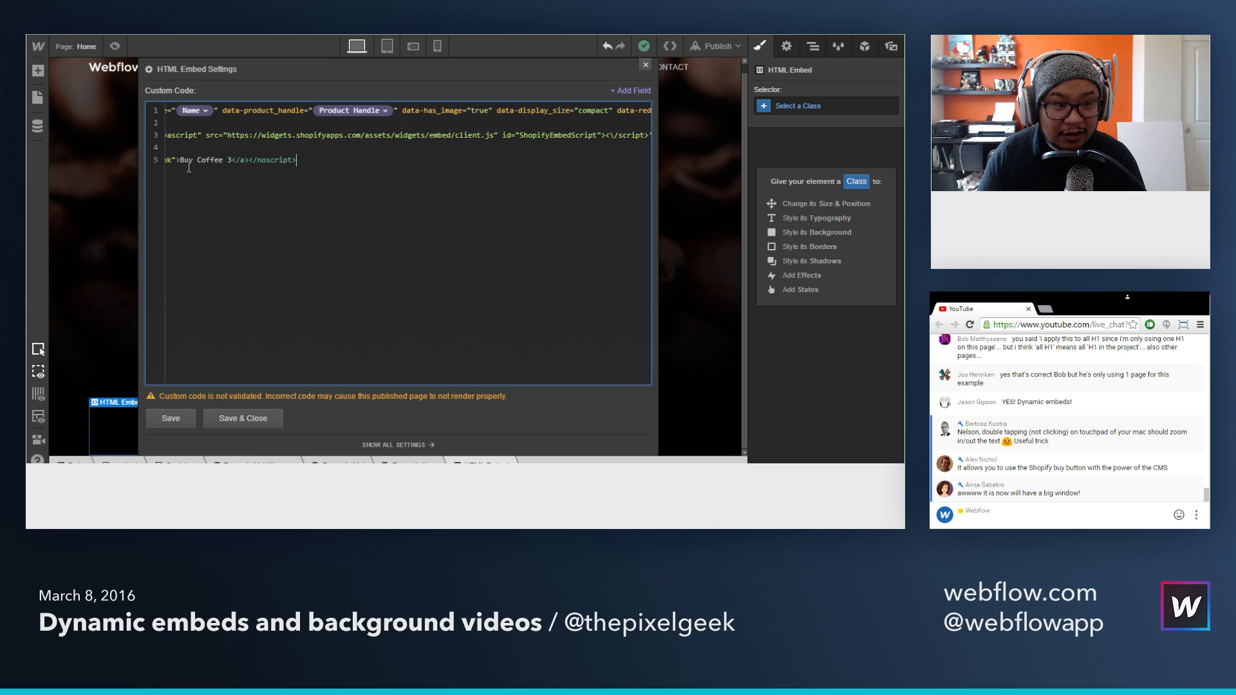
pyautogui.moveTo(232, 160); pyautogui.dragTo(198, 157)
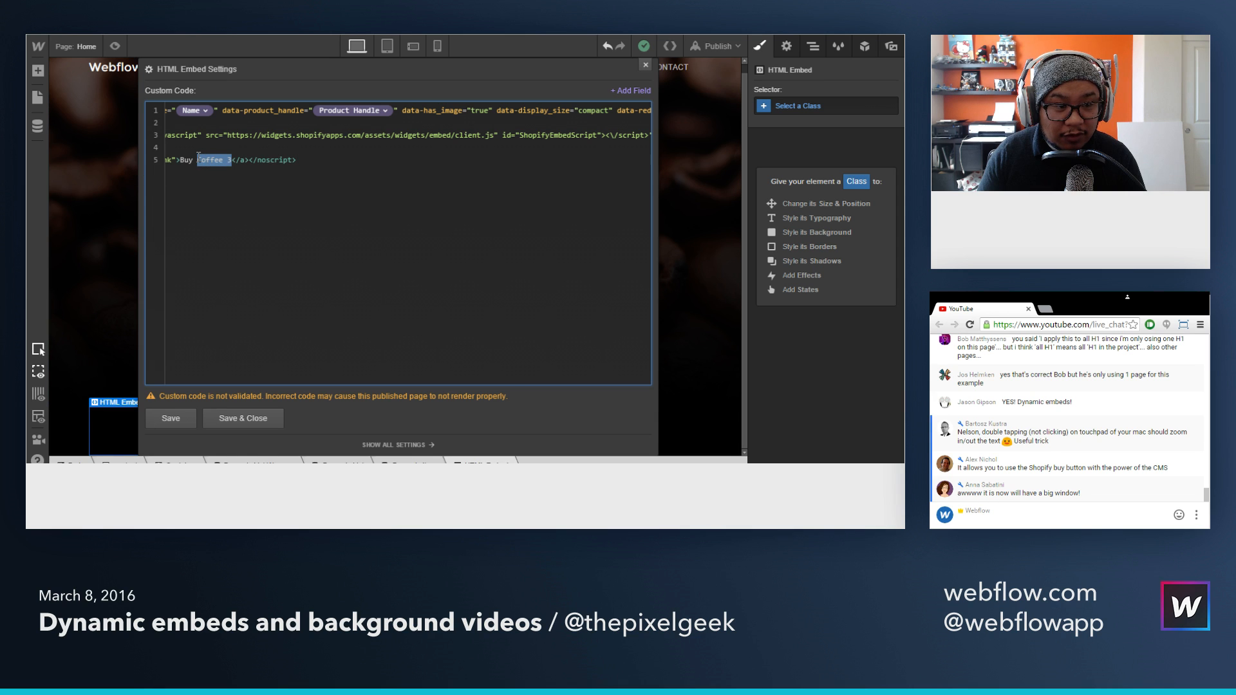
pyautogui.click(638, 90)
pyautogui.click(583, 107)
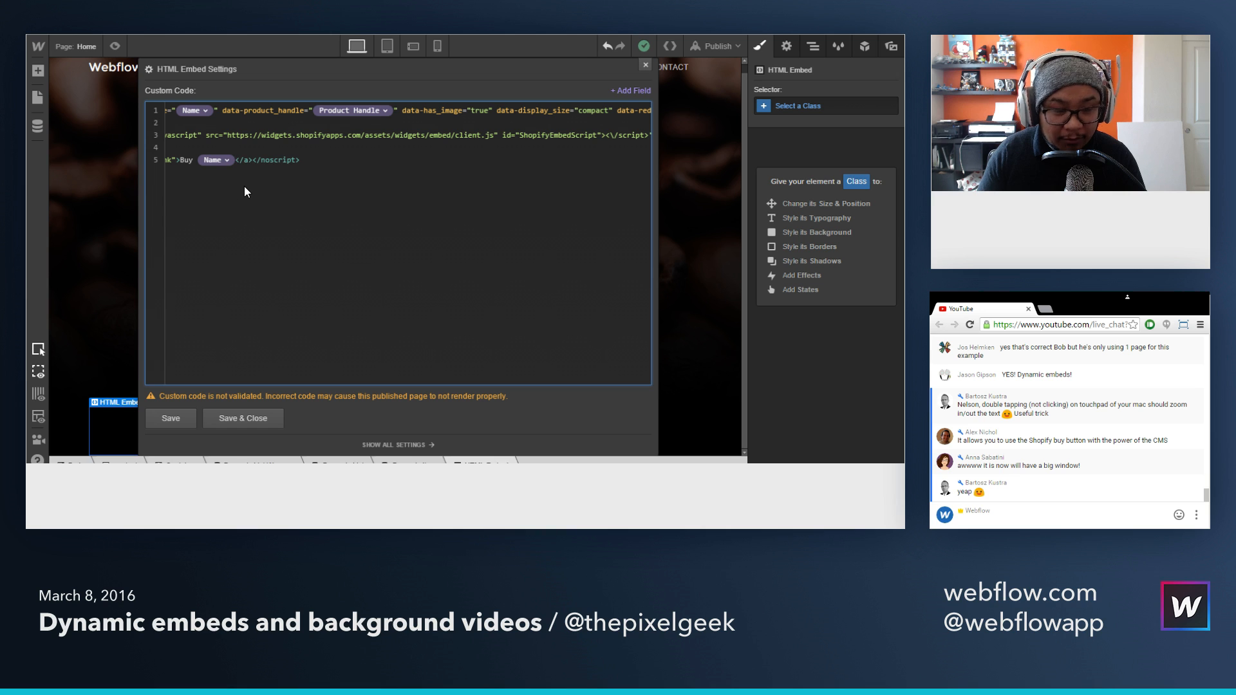
# Step: Replace the numeric ID in the noscript cart link with the Product ID field, then save and close the embed settings
pyautogui.press('Left')
pyautogui.press('Left')
pyautogui.press('Left')
pyautogui.press('Left')
pyautogui.press('Left')
pyautogui.press('Left')
pyautogui.press('Left')
pyautogui.press('Left')
pyautogui.press('Left')
pyautogui.press('Left')
pyautogui.press('Left')
pyautogui.press('Left')
pyautogui.press('Left')
pyautogui.press('Left')
pyautogui.press('Left')
pyautogui.press('Left')
pyautogui.press('Left')
pyautogui.press('Left')
pyautogui.press('Left')
pyautogui.press('Left')
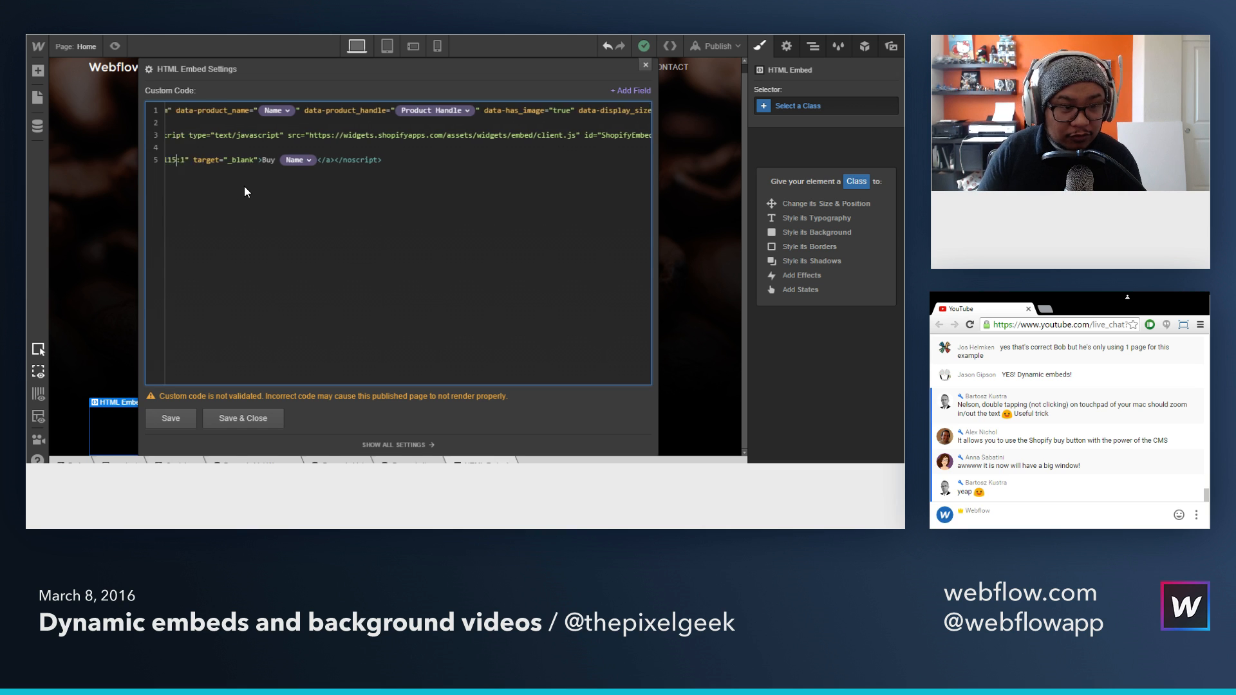
pyautogui.hotkey('shift', 'Left')
pyautogui.hotkey('shift', 'Left')
pyautogui.hotkey('shift', 'Left')
pyautogui.hotkey('shift', 'Left')
pyautogui.hotkey('shift', 'Left')
pyautogui.hotkey('shift', 'Left')
pyautogui.hotkey('shift', 'Left')
pyautogui.hotkey('shift', 'Left')
pyautogui.hotkey('shift', 'Left')
pyautogui.hotkey('shift', 'Left')
pyautogui.hotkey('shift', 'Left')
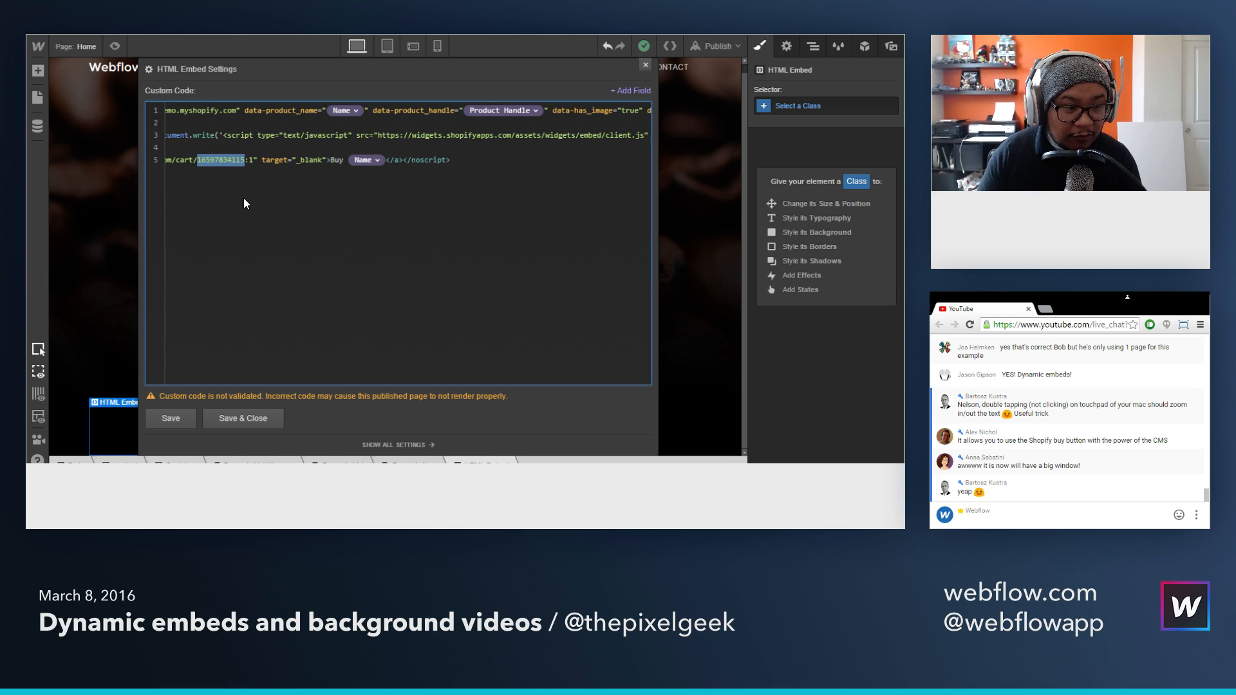
pyautogui.click(646, 96)
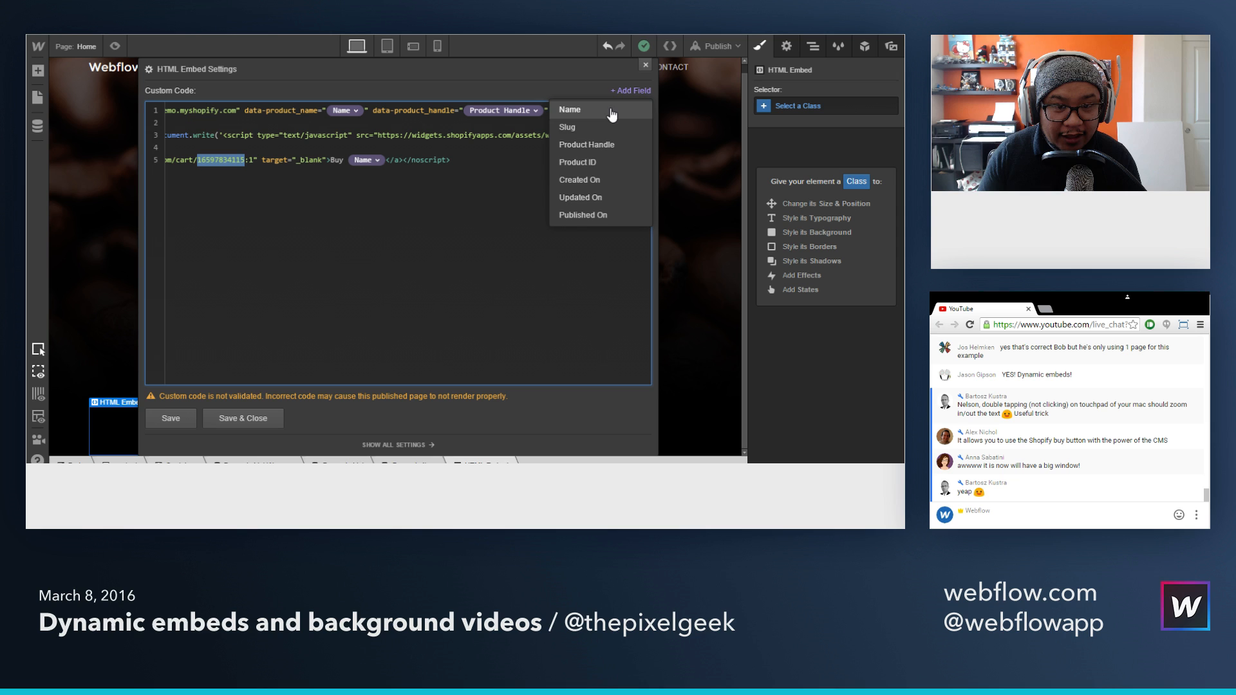
pyautogui.click(594, 163)
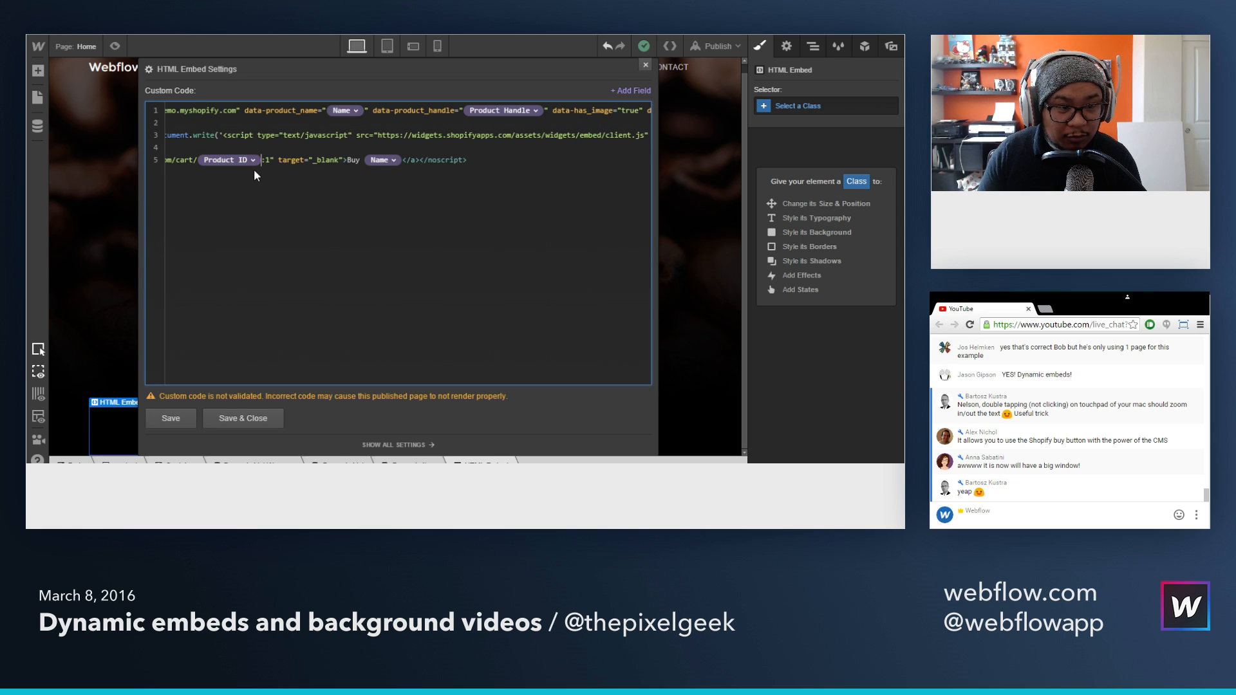
pyautogui.click(260, 420)
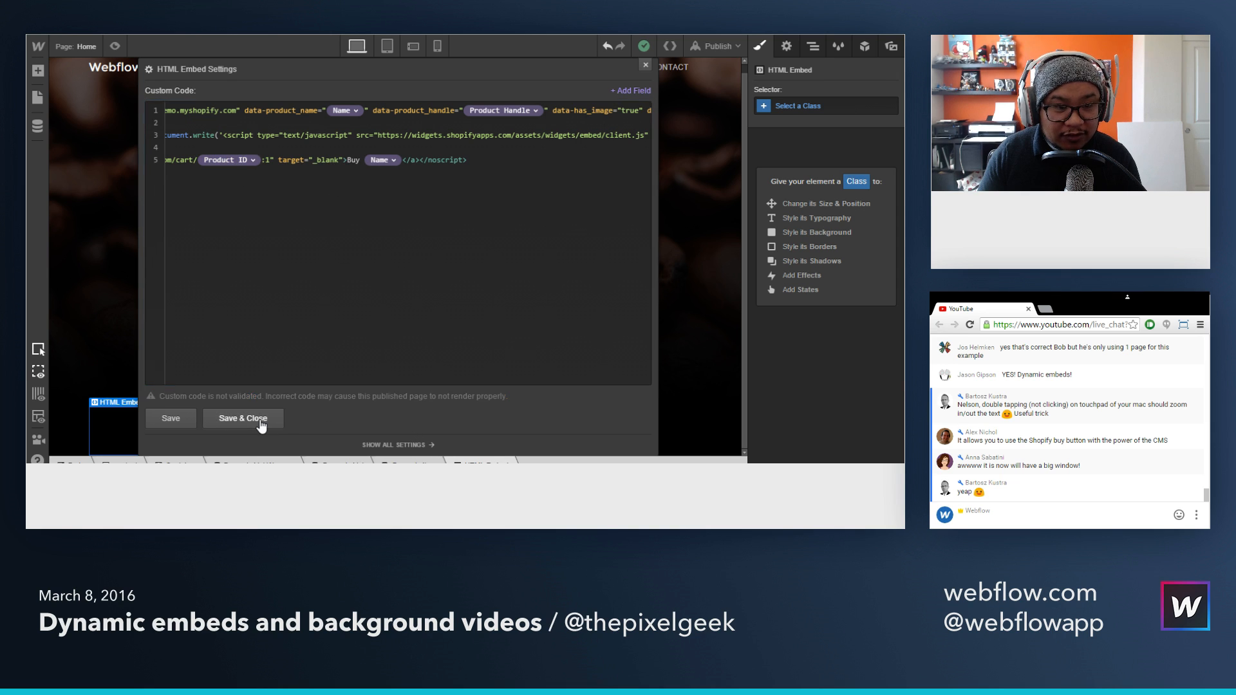
# Step: Publish the site to workshop-demo.webflowtest.io and open the published page in the browser
pyautogui.click(715, 46)
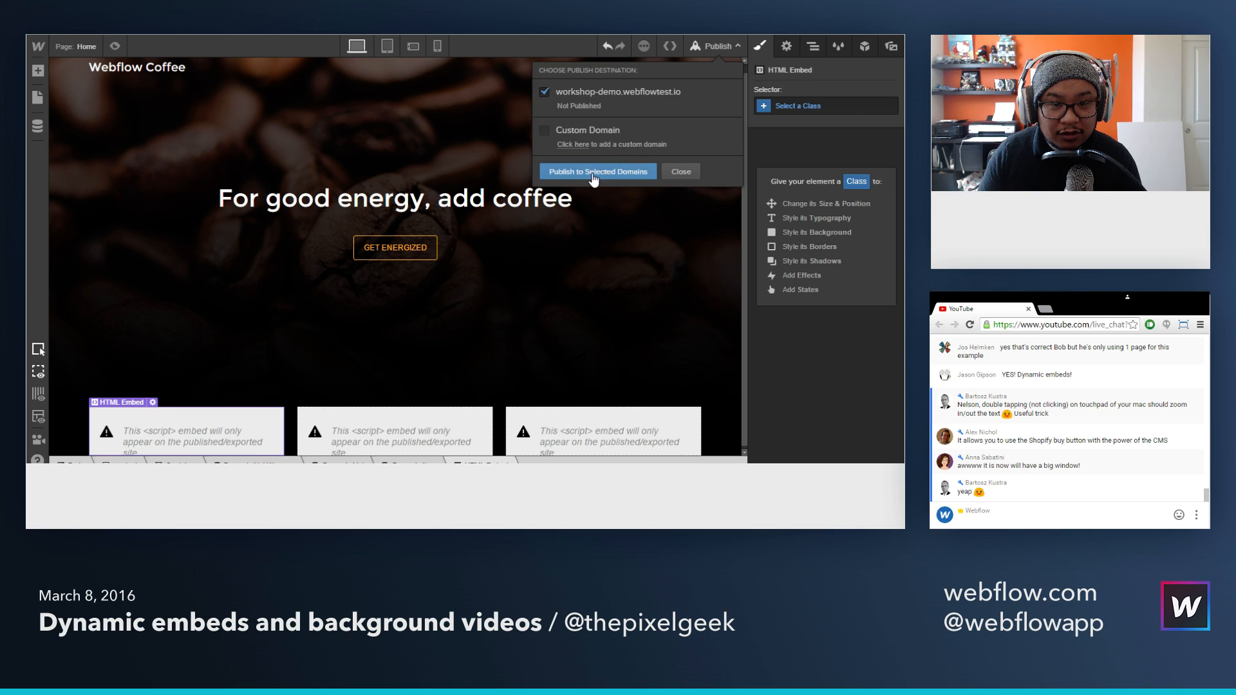
pyautogui.click(717, 47)
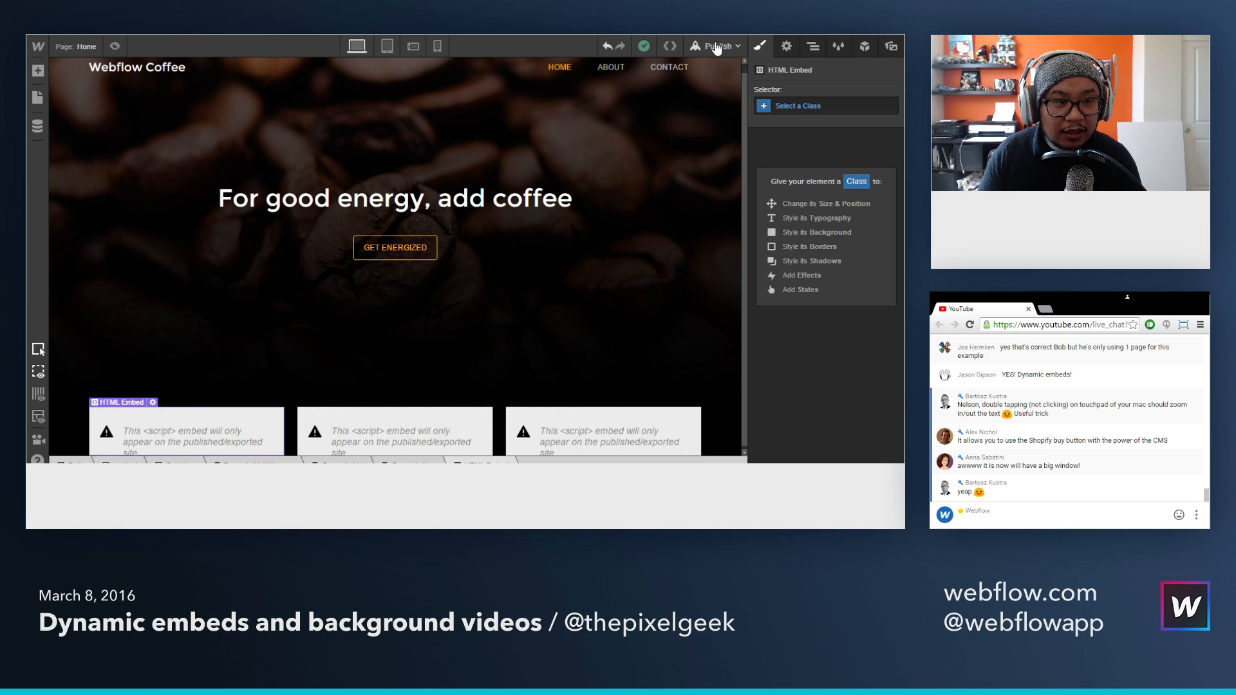
pyautogui.click(716, 47)
pyautogui.click(690, 94)
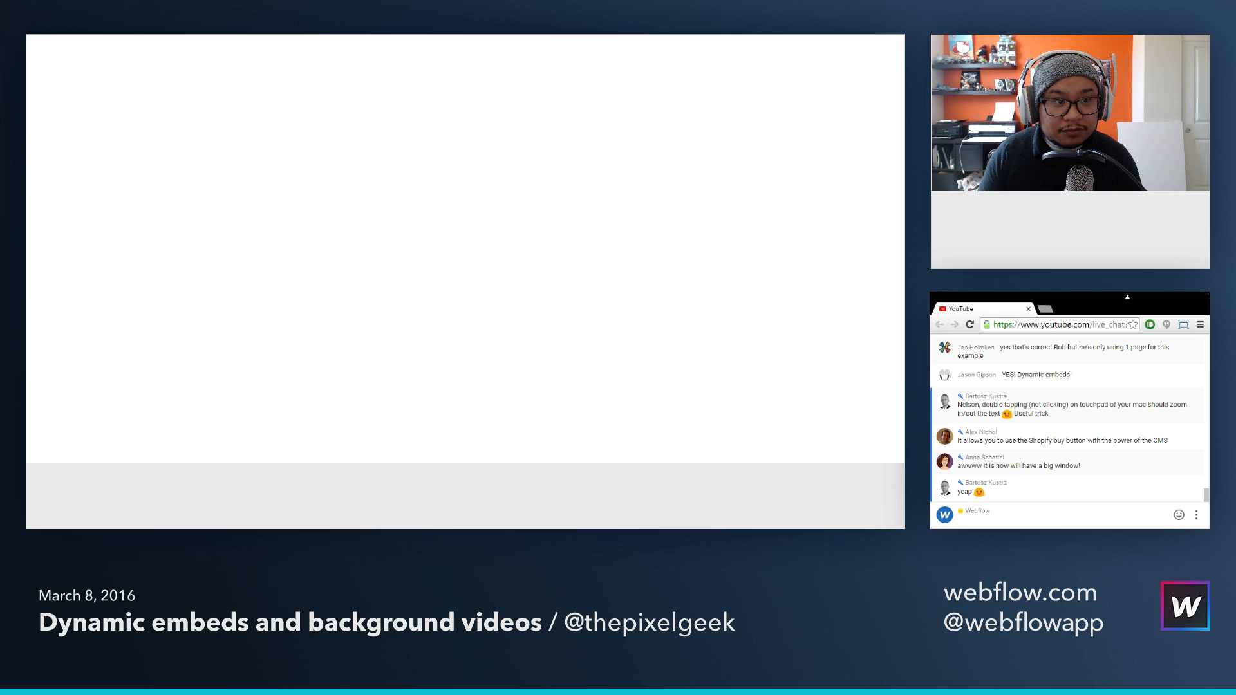
pyautogui.click(688, 35)
pyautogui.click(723, 45)
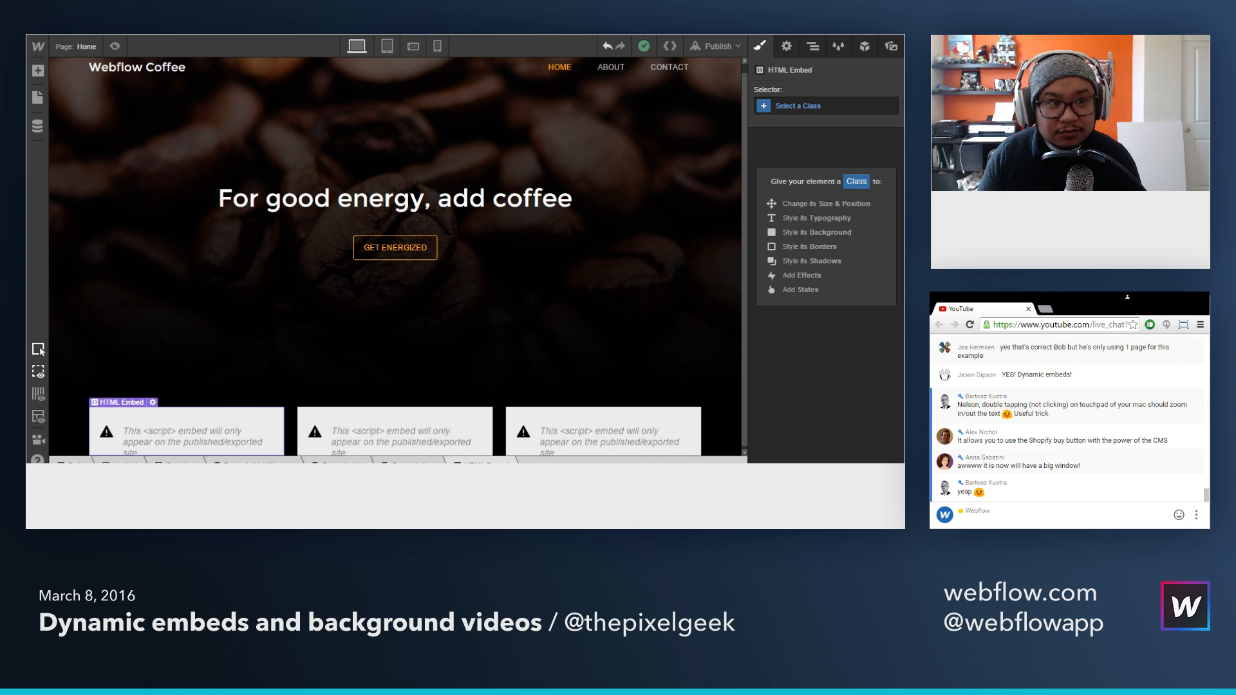
pyautogui.hotkey('ctrl', 'Tab')
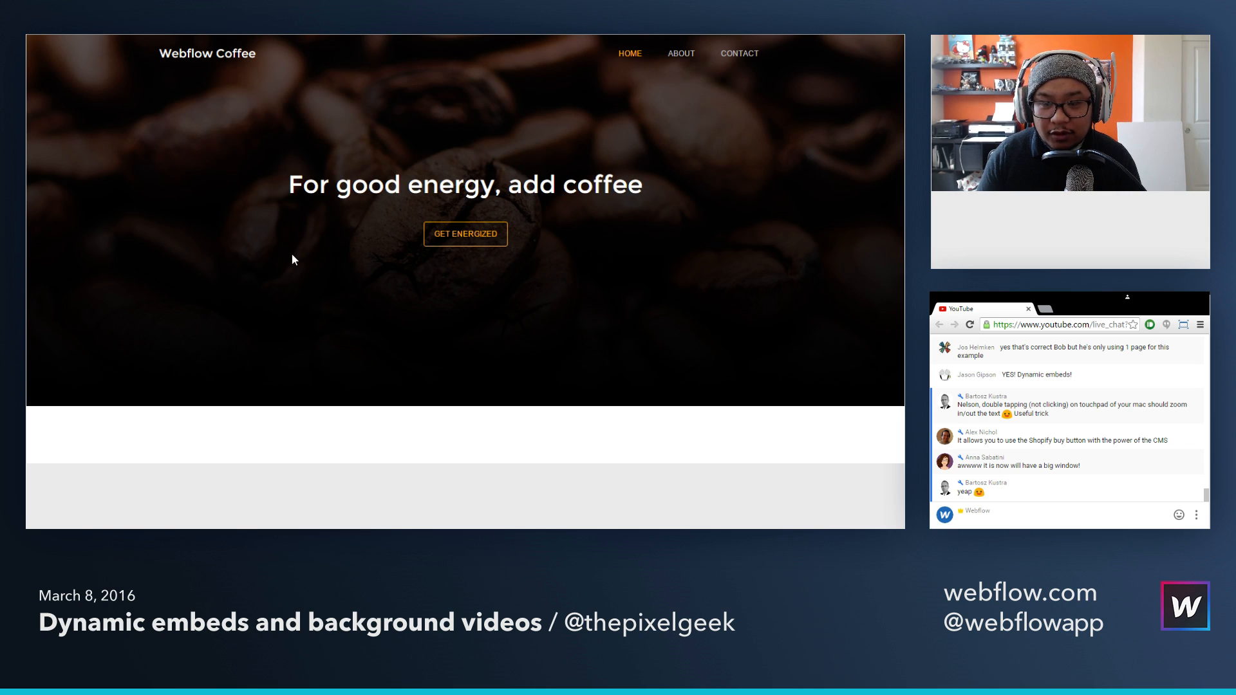
# Step: Test the first product's buy button on the published page by adding Coffee 3 to the cart, removing it and closing the cart
pyautogui.scroll(-2, 291, 253)
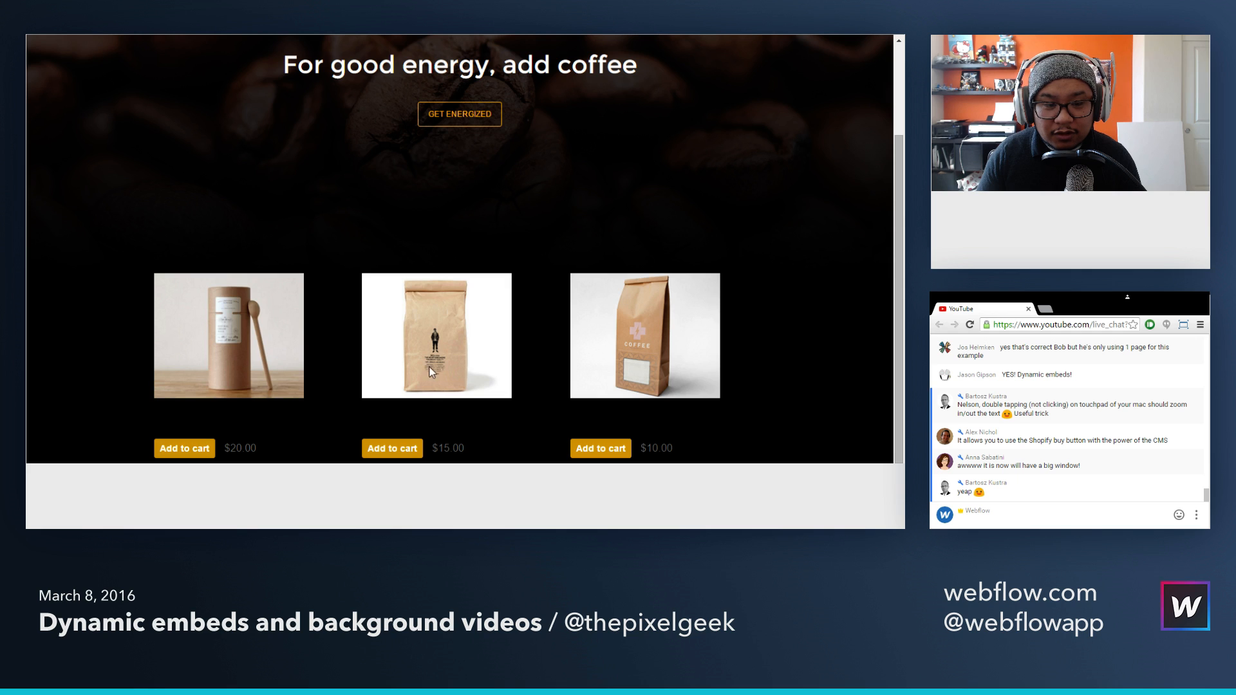
pyautogui.click(201, 452)
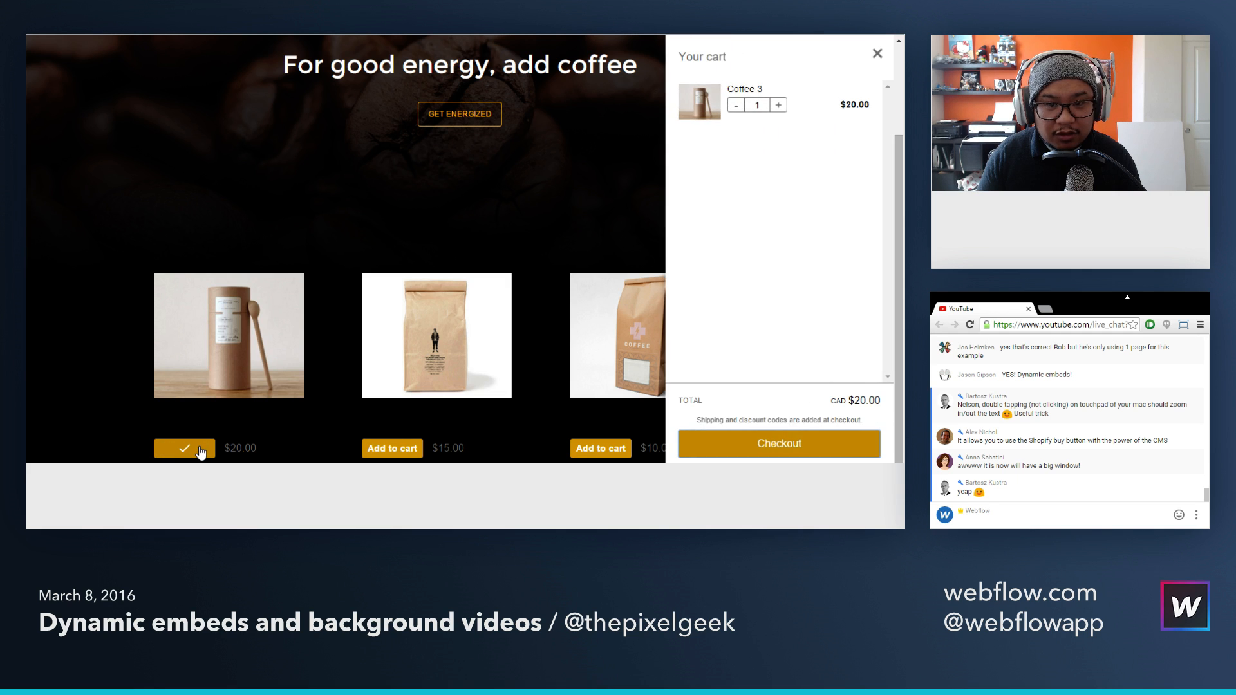
pyautogui.click(739, 103)
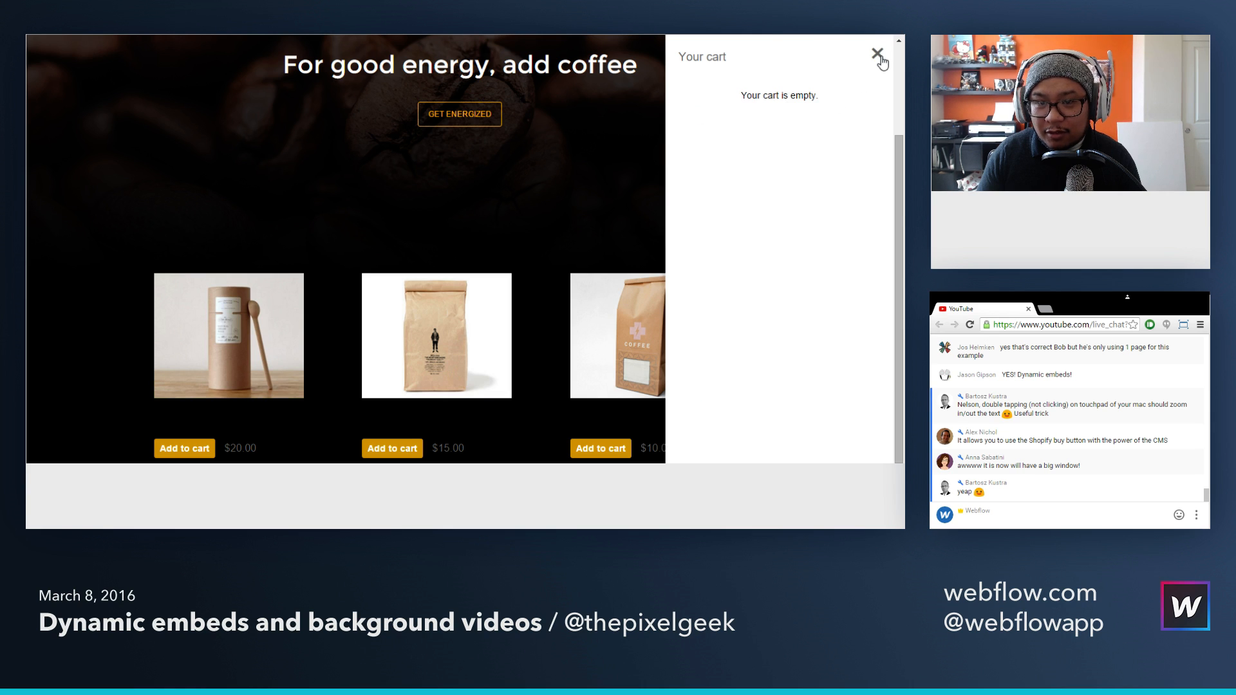
pyautogui.click(877, 53)
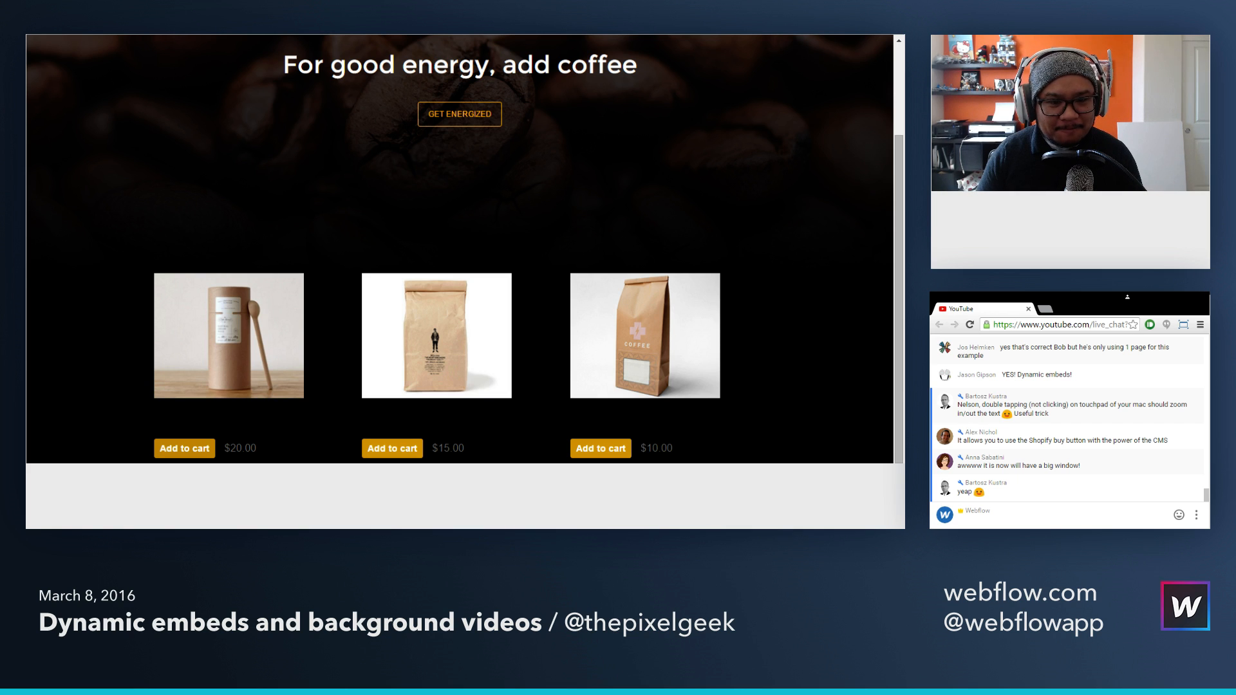
# Step: Switch back to Webflow, look at the Products Template page and return to the Home page
pyautogui.hotkey('ctrl', 'shift', 'Tab')
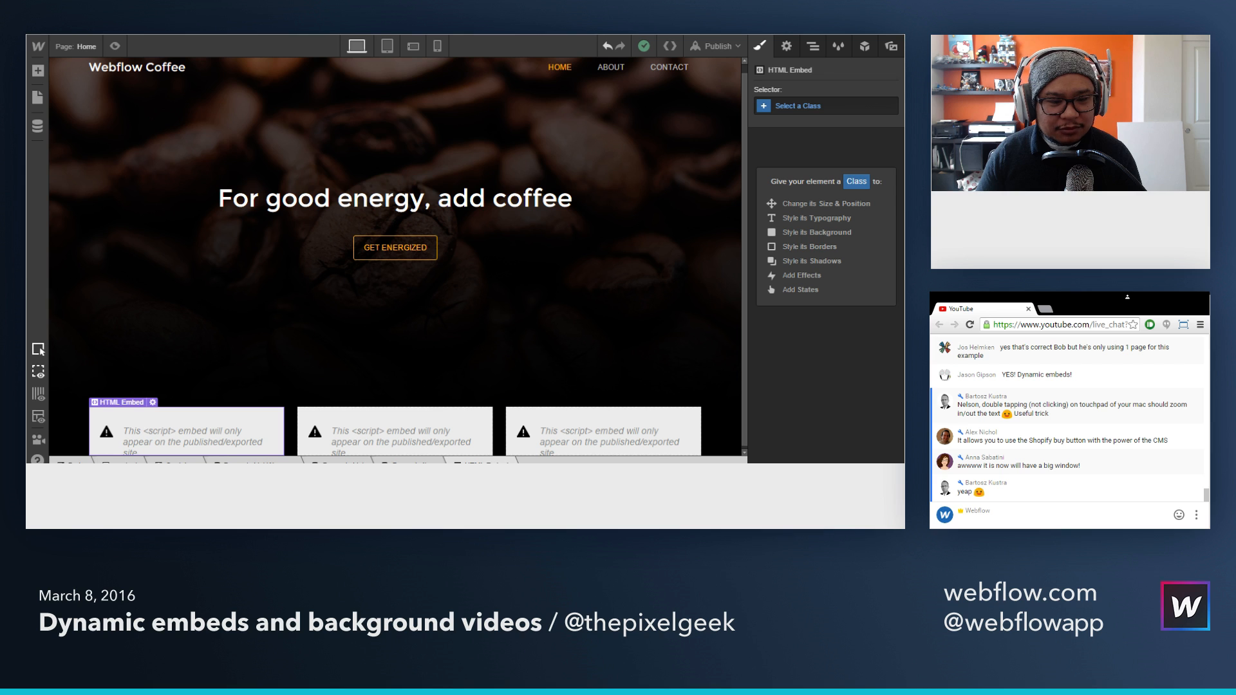
pyautogui.click(90, 45)
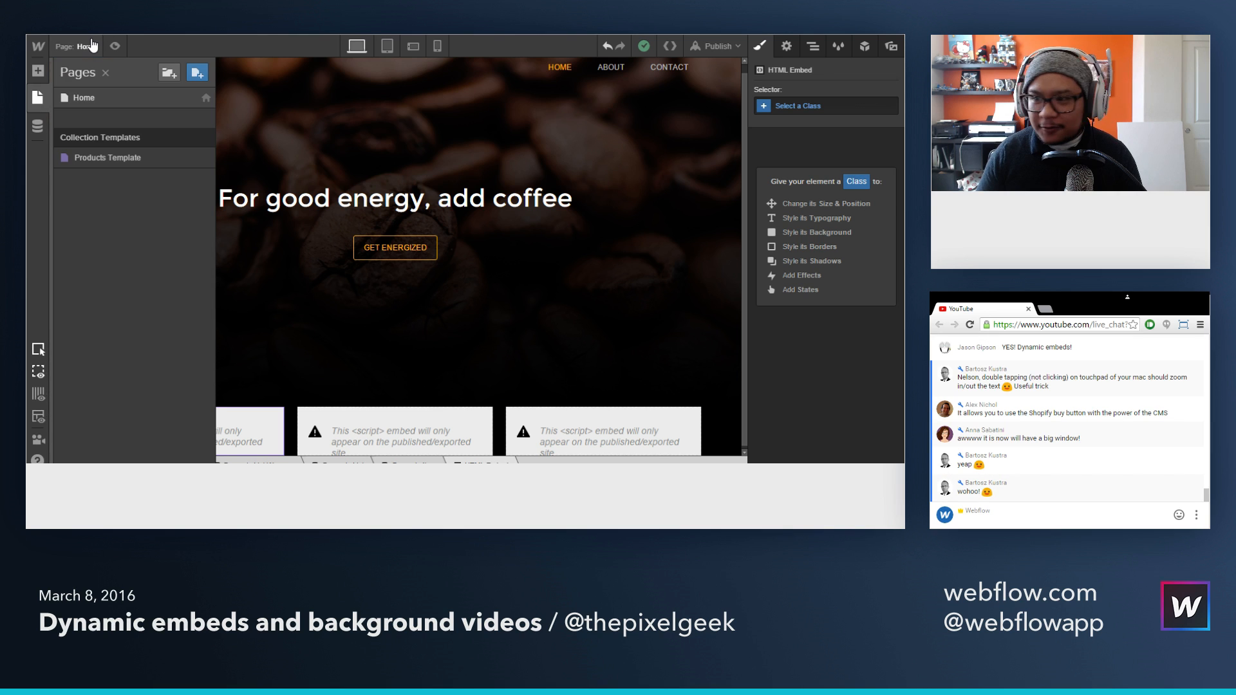
pyautogui.click(113, 160)
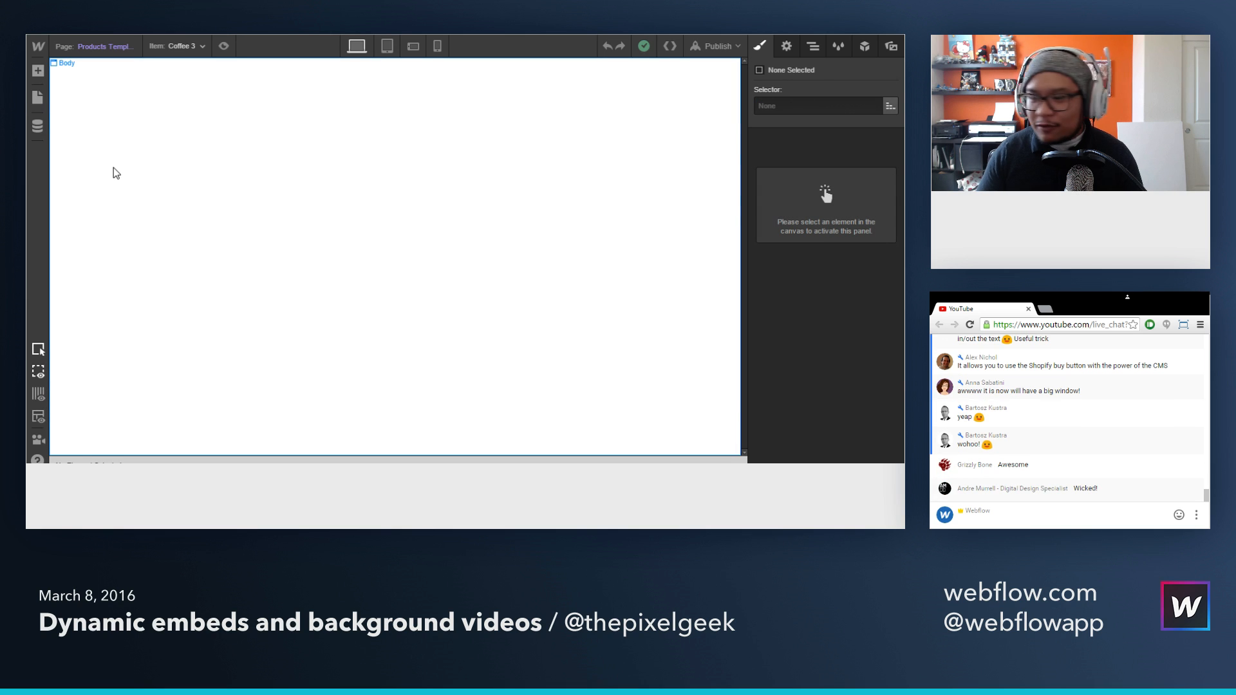
pyautogui.click(112, 49)
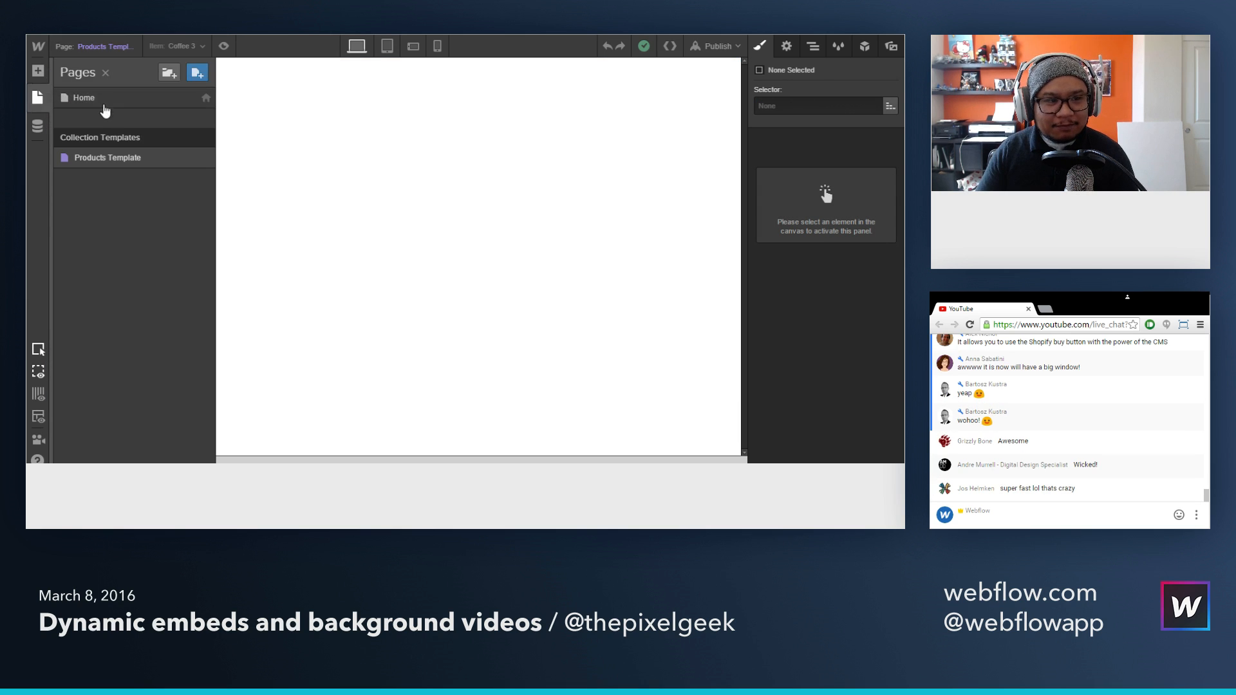
pyautogui.click(101, 97)
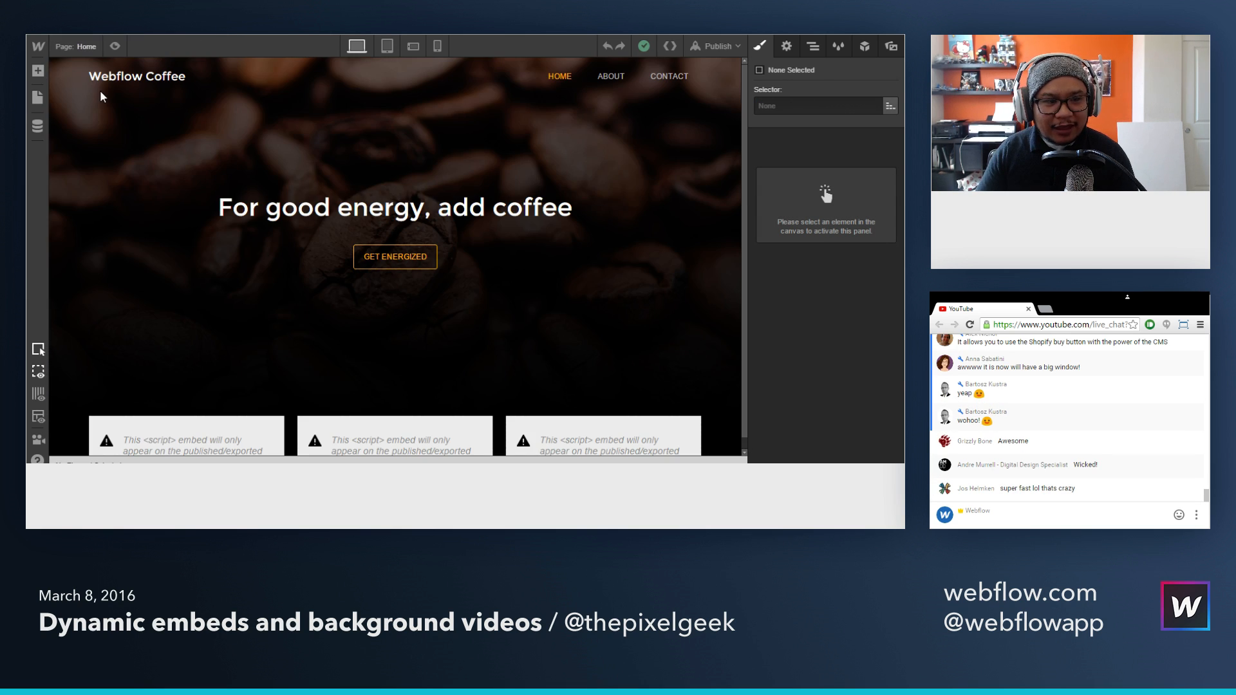
# Step: Reopen the first product's HTML Embed code for review and switch to the published coffee page in the browser
pyautogui.doubleClick(171, 439)
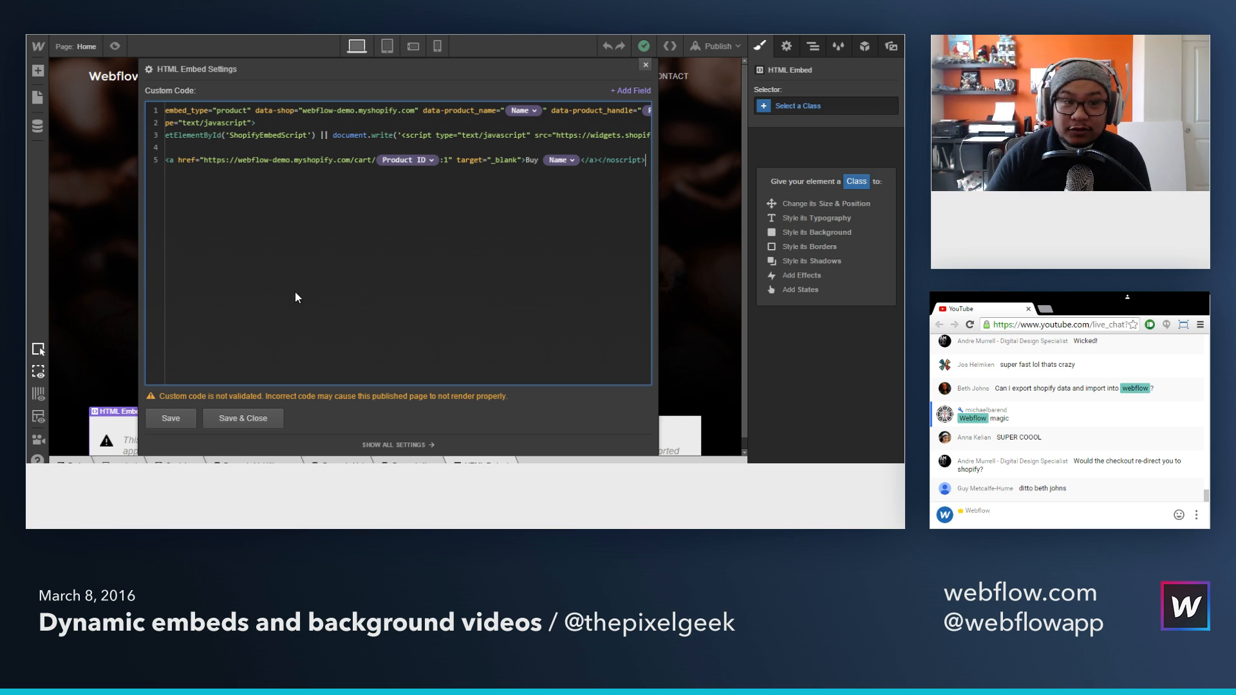
pyautogui.hotkey('ctrl', 'Tab')
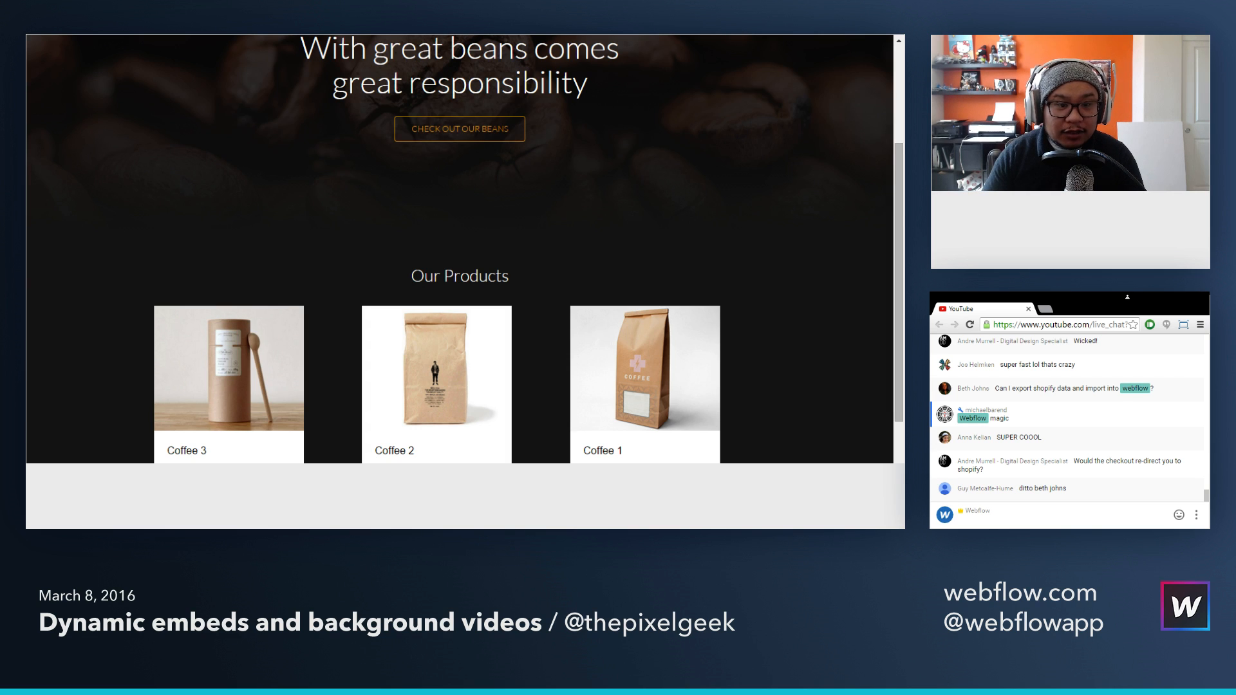
pyautogui.press('F5')
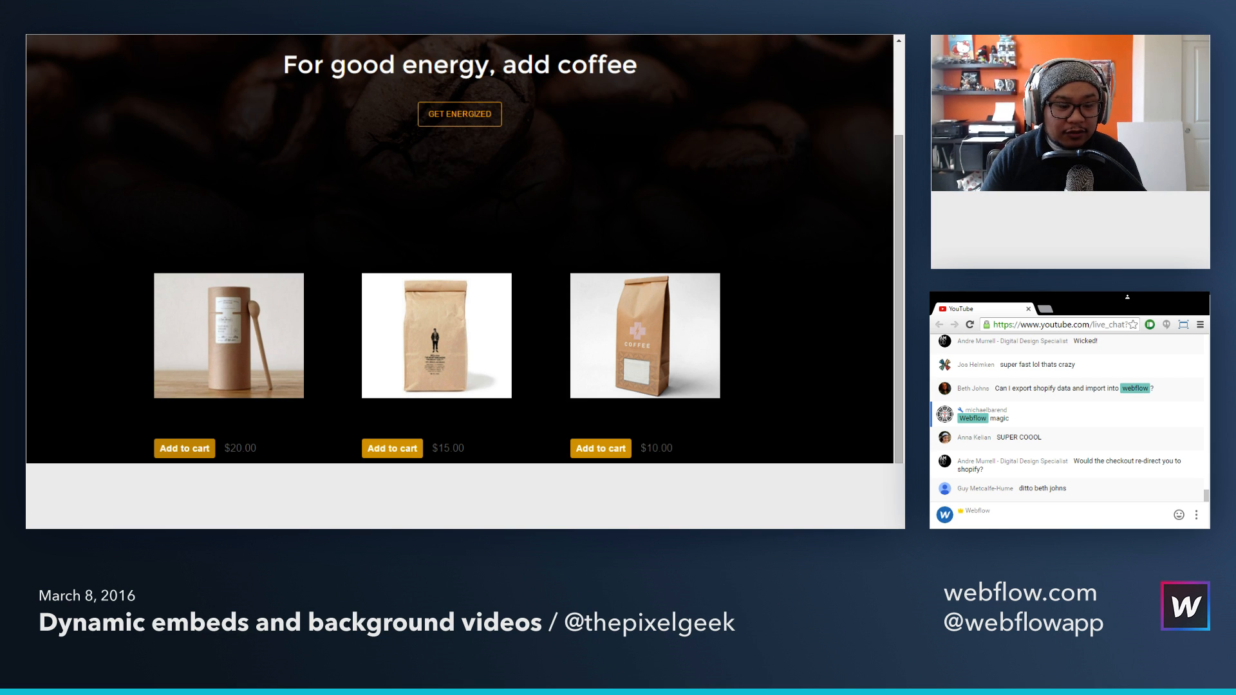
# Step: Add Coffee 3 to the cart on the published page and proceed to checkout to examine the customer information form
pyautogui.click(197, 449)
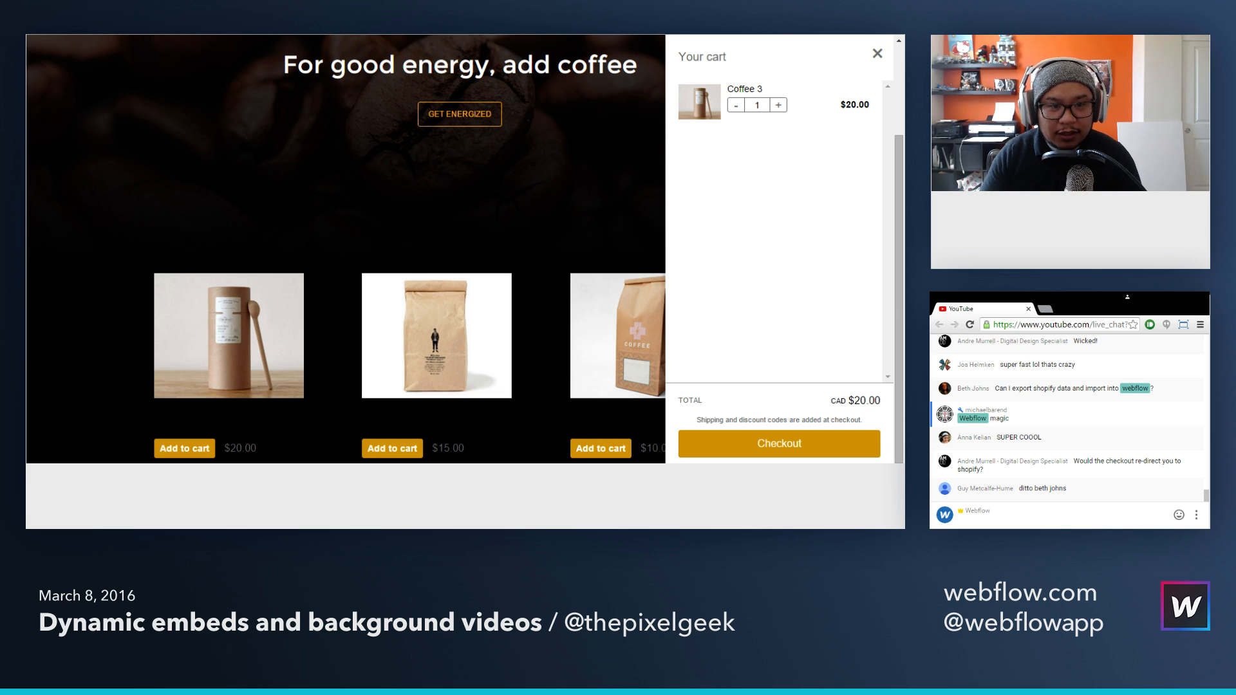
pyautogui.click(779, 444)
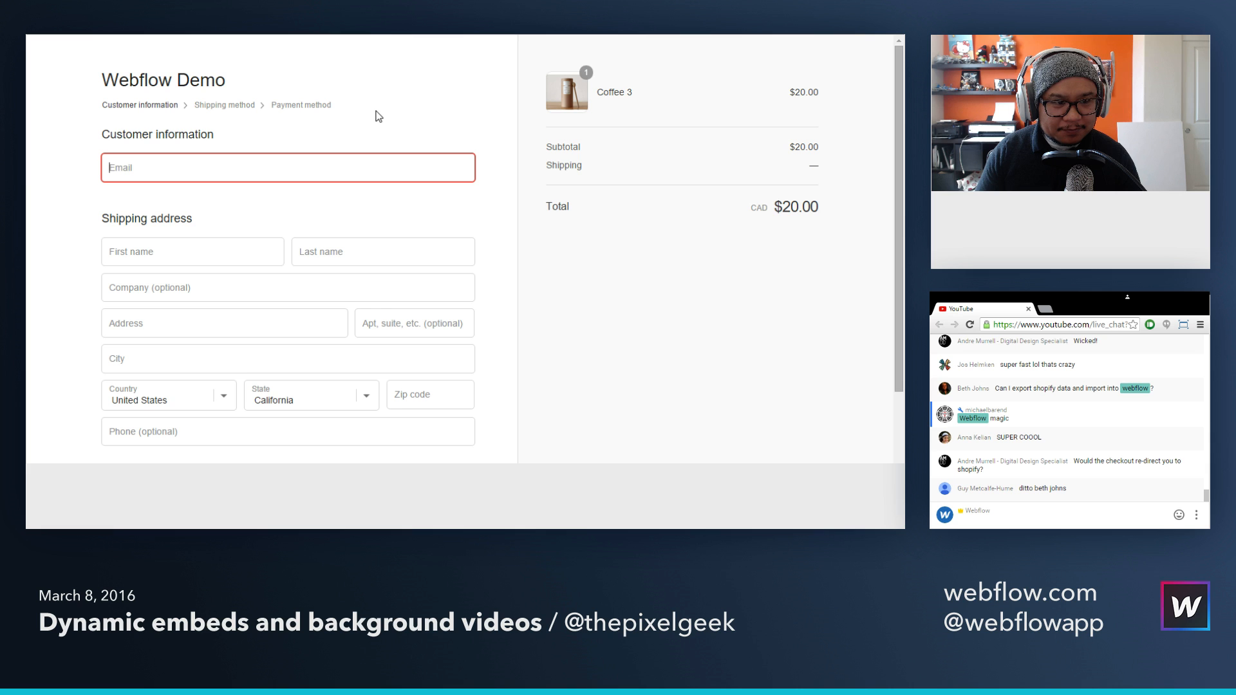
pyautogui.scroll(-2, 378, 116)
pyautogui.scroll(2, 377, 116)
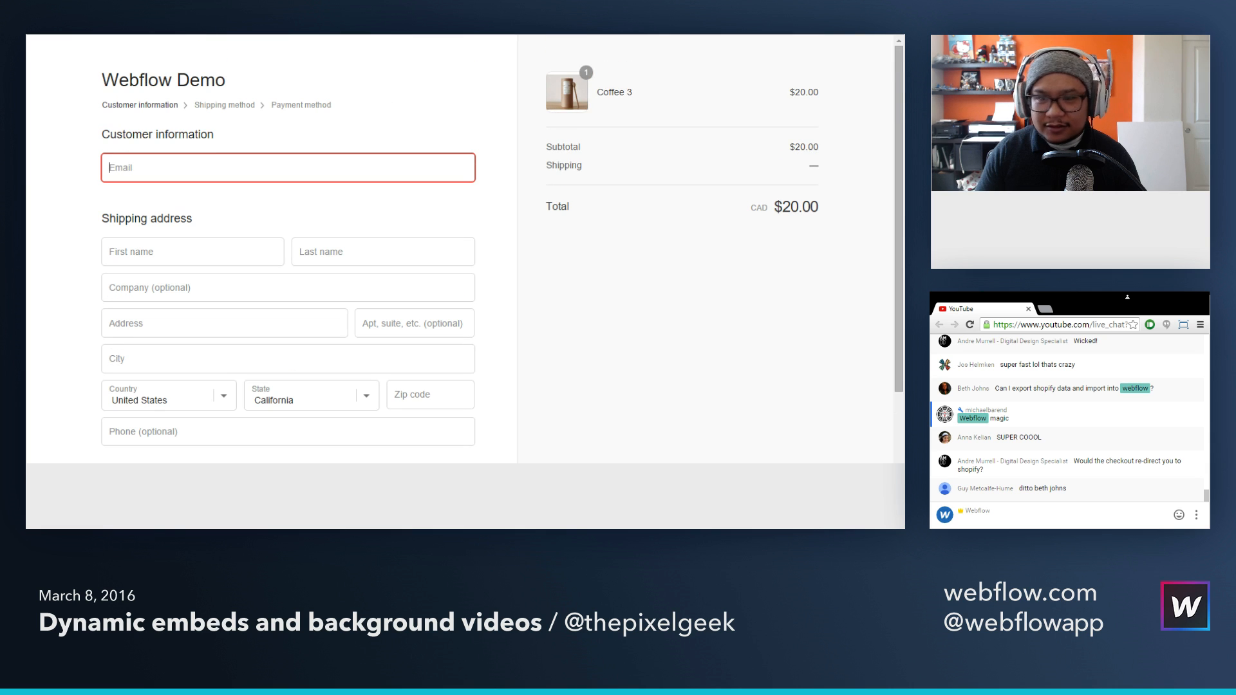
# Step: Switch back to the Webflow Designer and close the HTML Embed settings on the Home page
pyautogui.hotkey('ctrl', 'Tab')
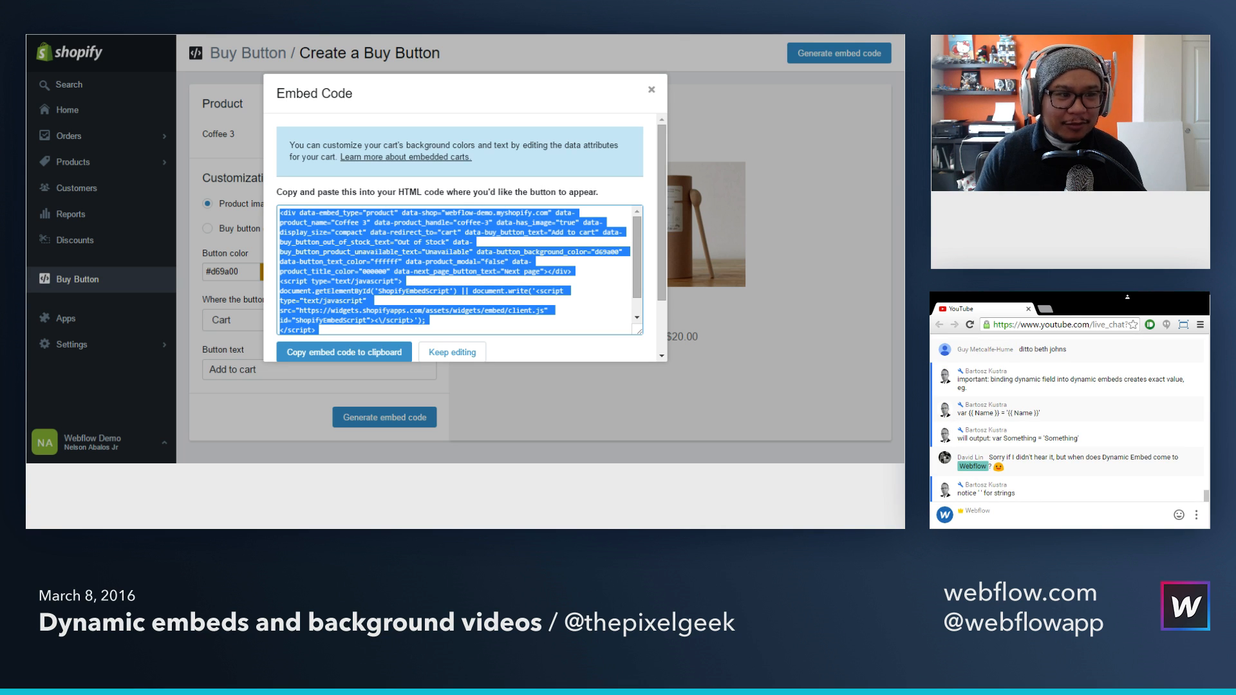
pyautogui.hotkey('ctrl', 'Tab')
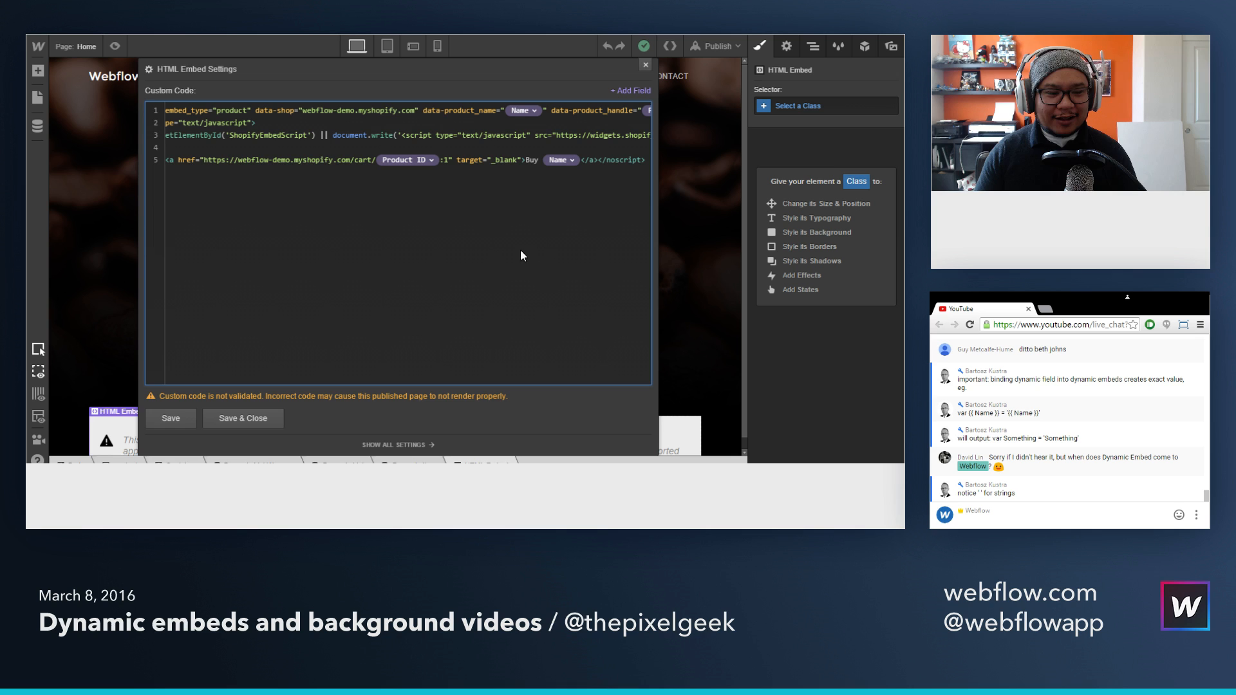
pyautogui.click(646, 64)
pyautogui.scroll(-1, 317, 259)
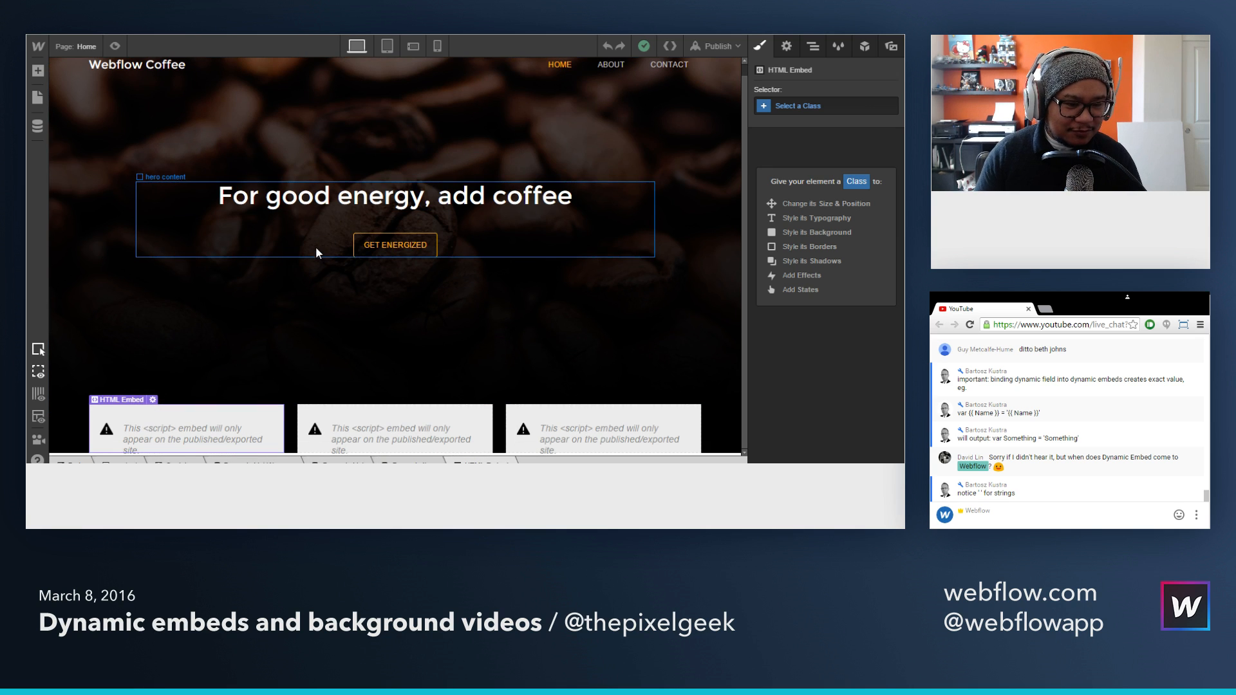
# Step: Copy the Hero section from the Home page into the body of the Products Template page
pyautogui.click(92, 52)
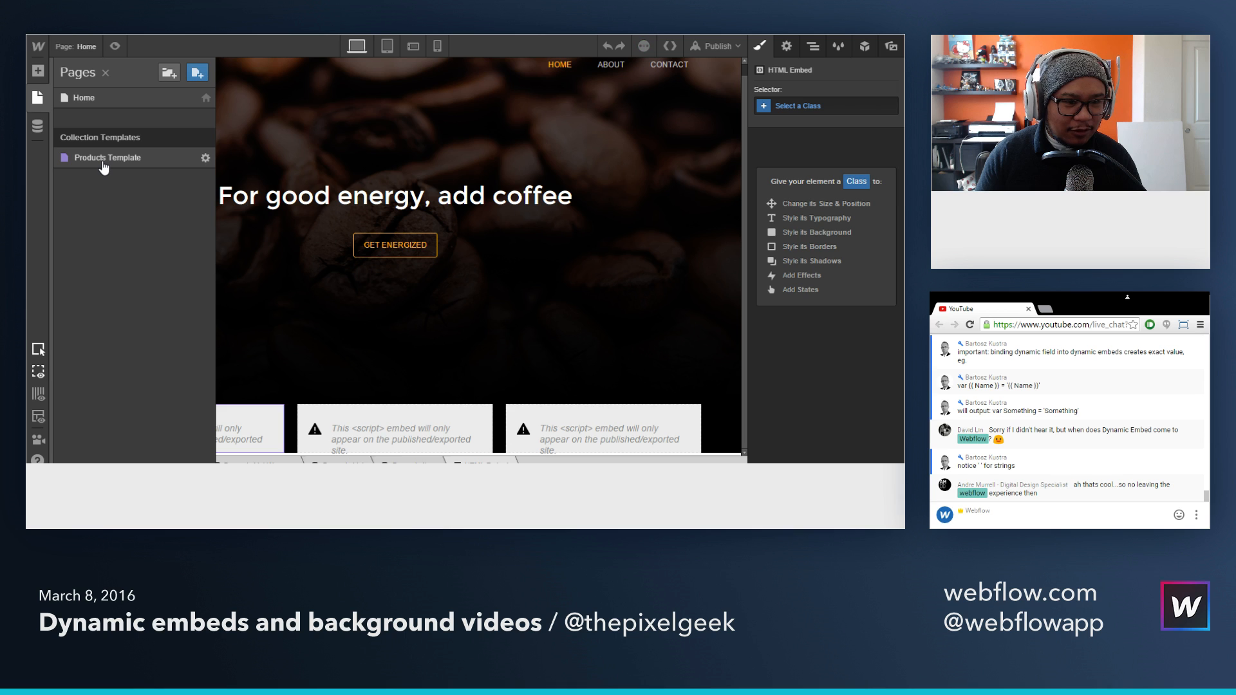
pyautogui.click(103, 162)
pyautogui.click(105, 47)
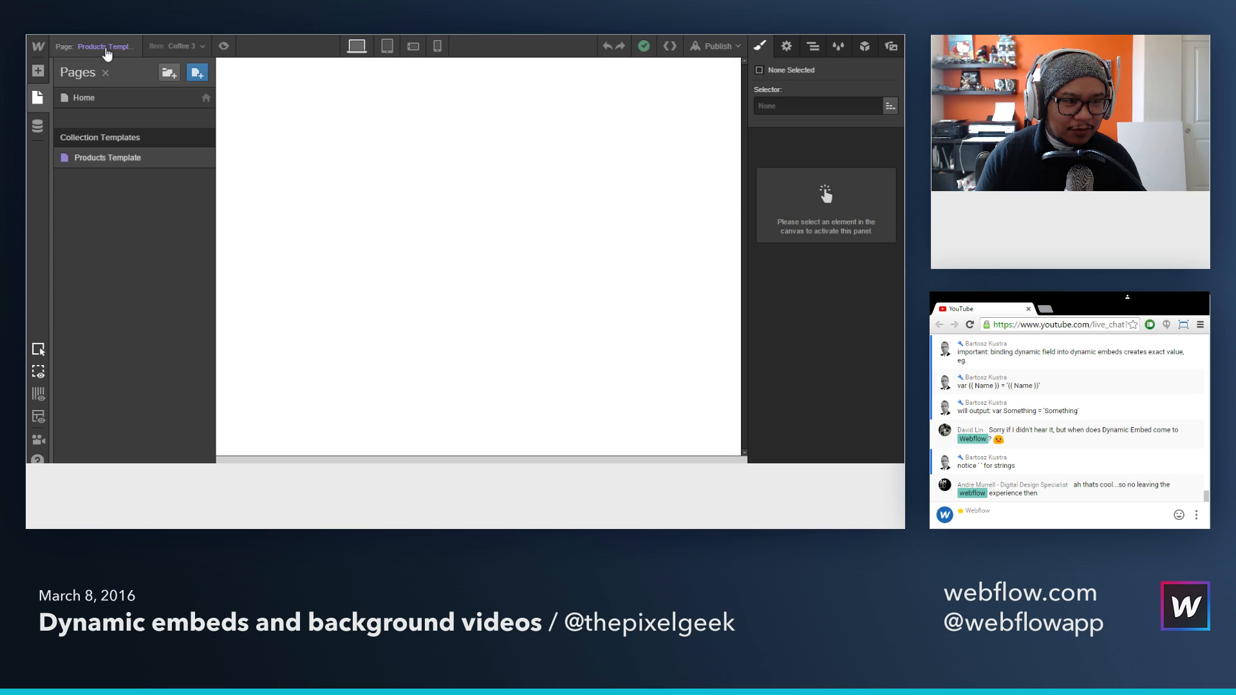
pyautogui.click(103, 97)
pyautogui.click(812, 46)
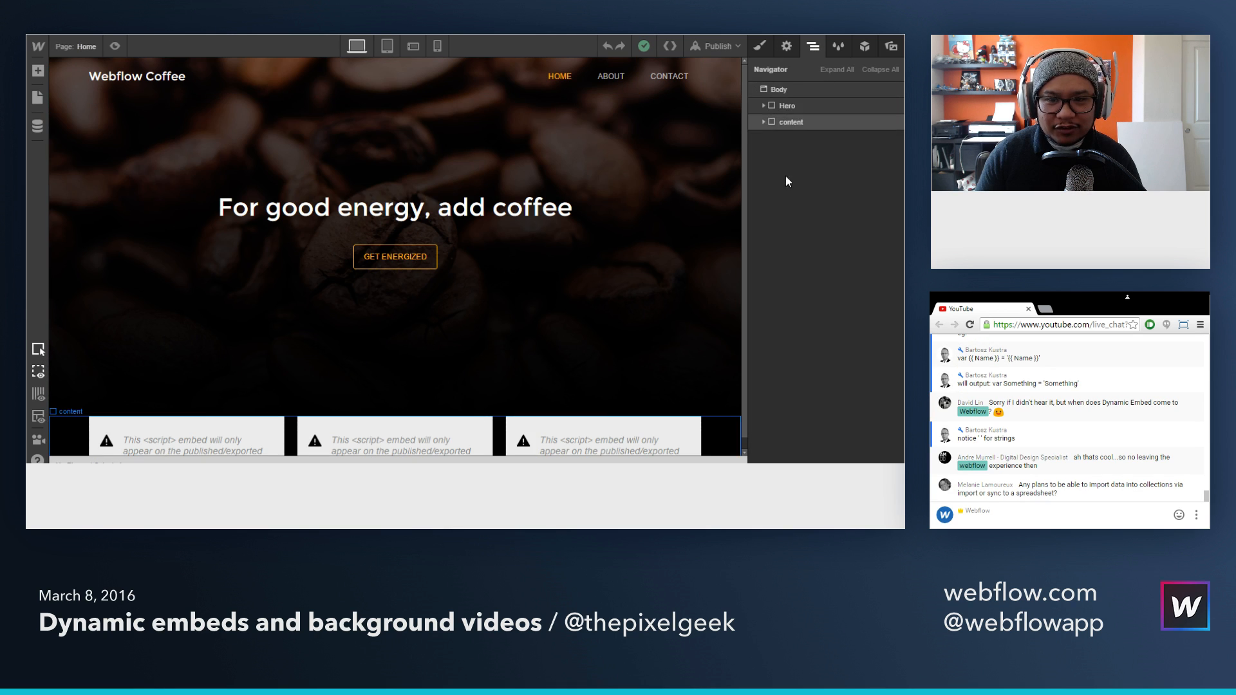
pyautogui.click(788, 106)
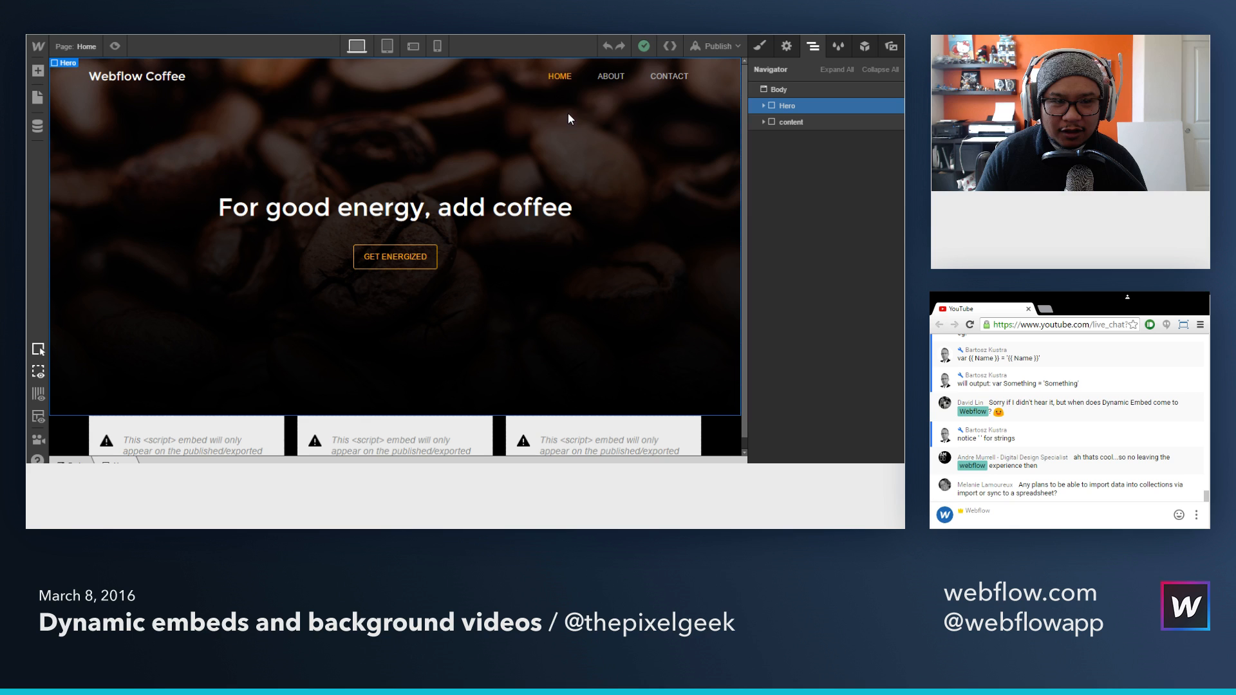
pyautogui.click(90, 46)
pyautogui.click(103, 162)
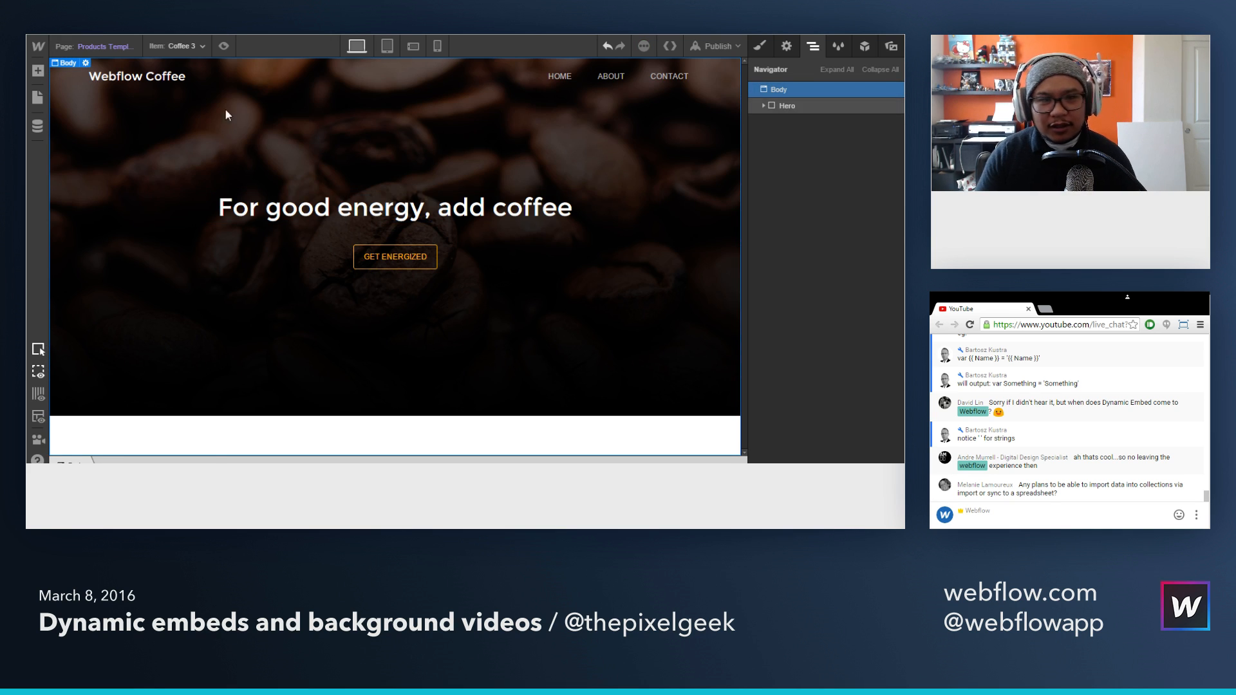
# Step: Add a section below the Hero, give it the existing content class and place a container inside it
pyautogui.click(96, 47)
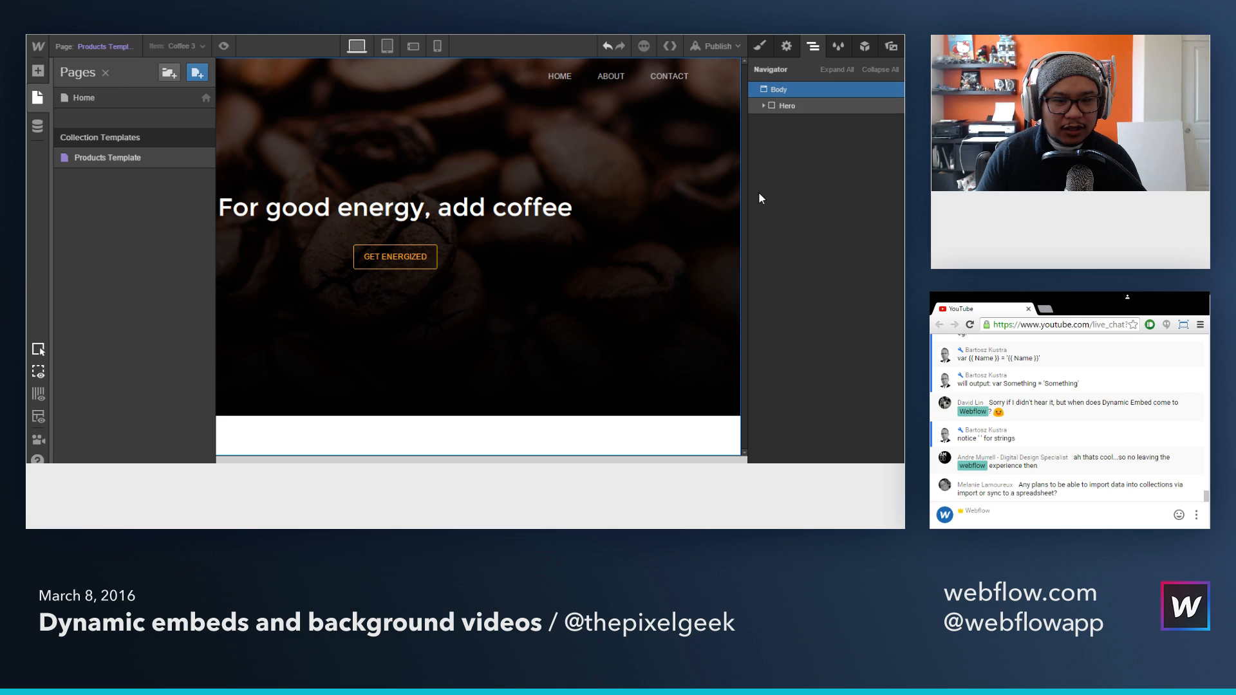
pyautogui.click(789, 107)
pyautogui.click(38, 71)
pyautogui.scroll(-3, 135, 193)
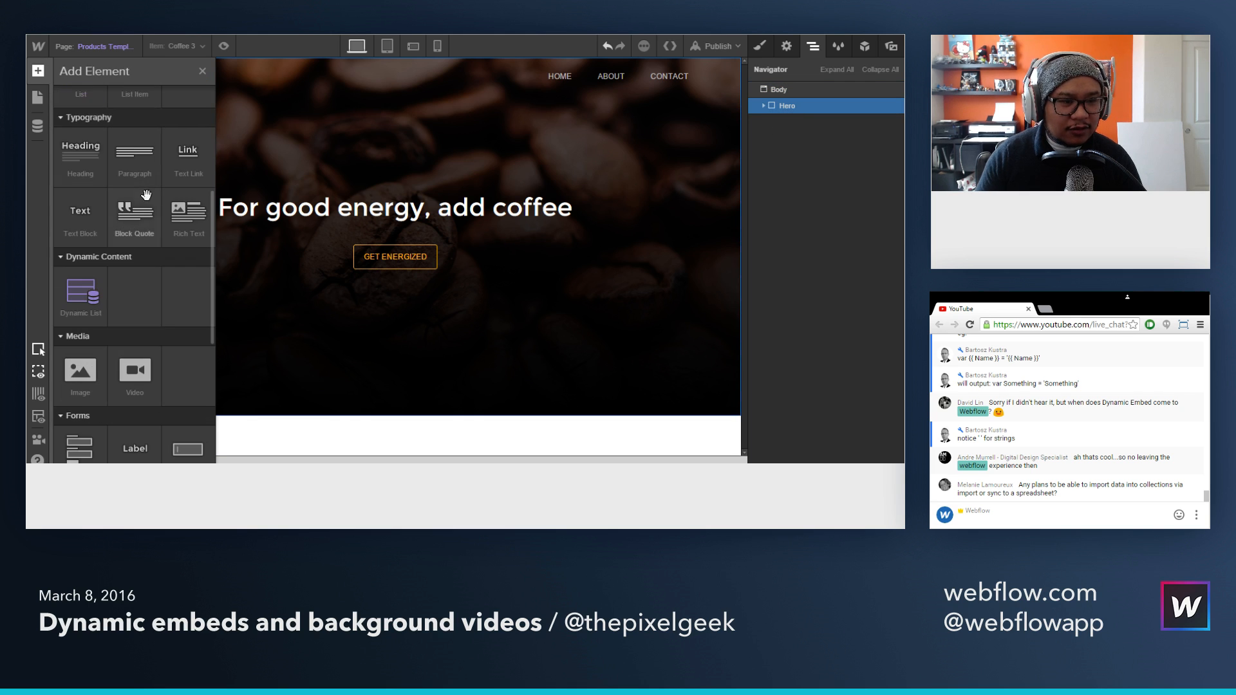
pyautogui.scroll(3, 142, 170)
pyautogui.moveTo(81, 132); pyautogui.dragTo(805, 123)
pyautogui.click(814, 107)
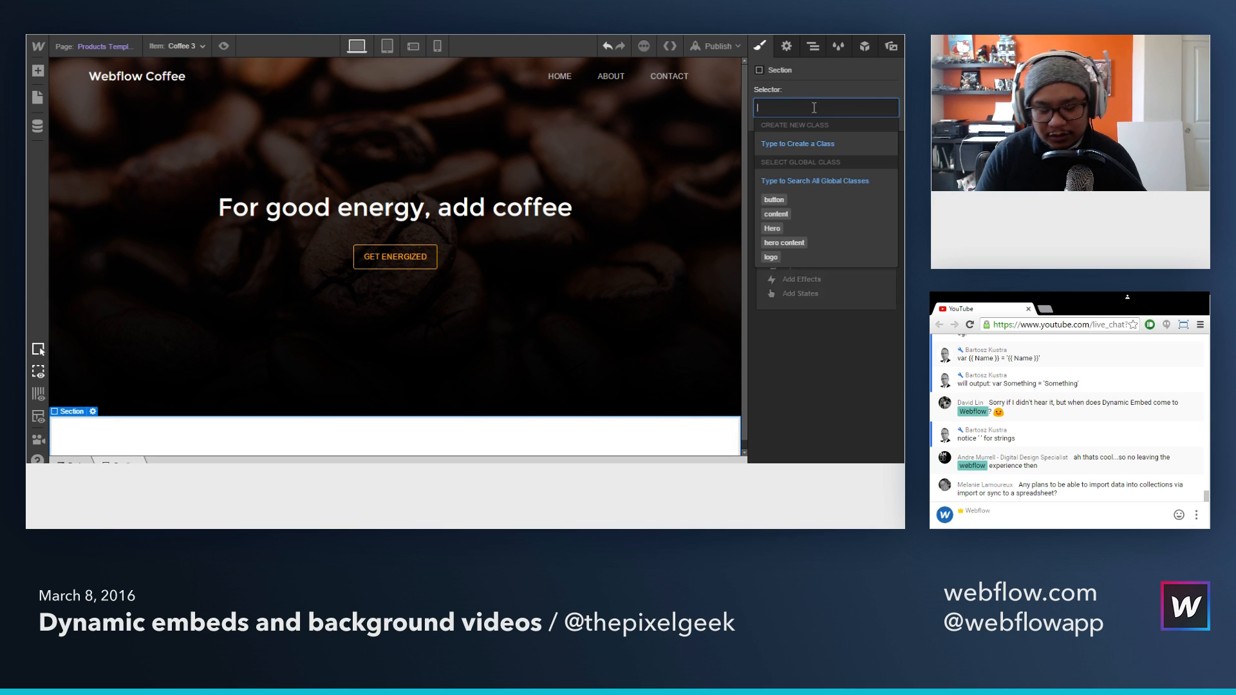
pyautogui.write('content')
pyautogui.press('Return')
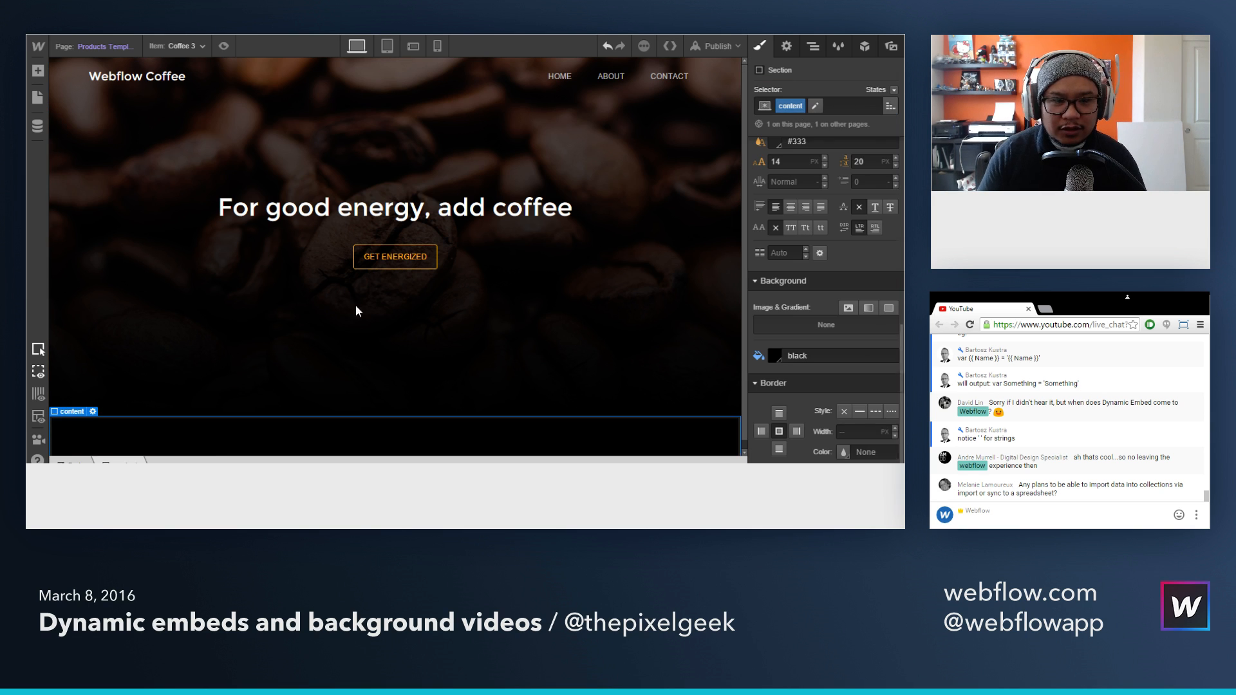
pyautogui.press('a')
pyautogui.moveTo(144, 155); pyautogui.dragTo(394, 437)
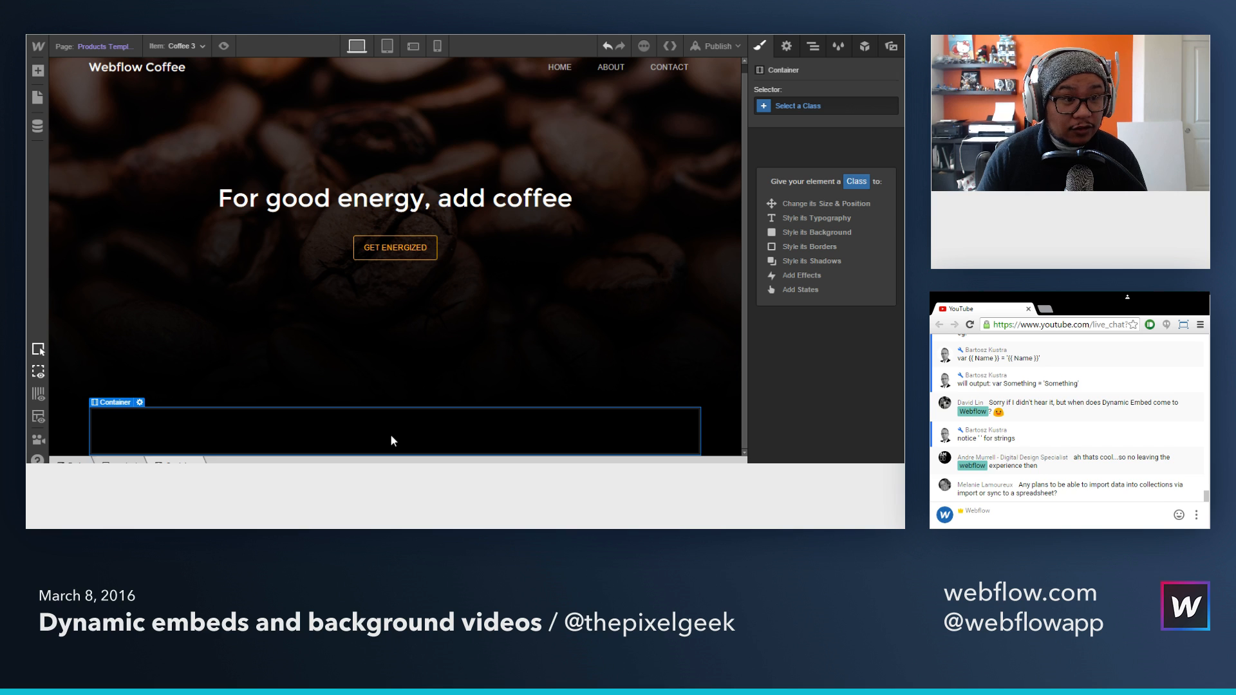
pyautogui.press('a')
pyautogui.scroll(-2, 171, 223)
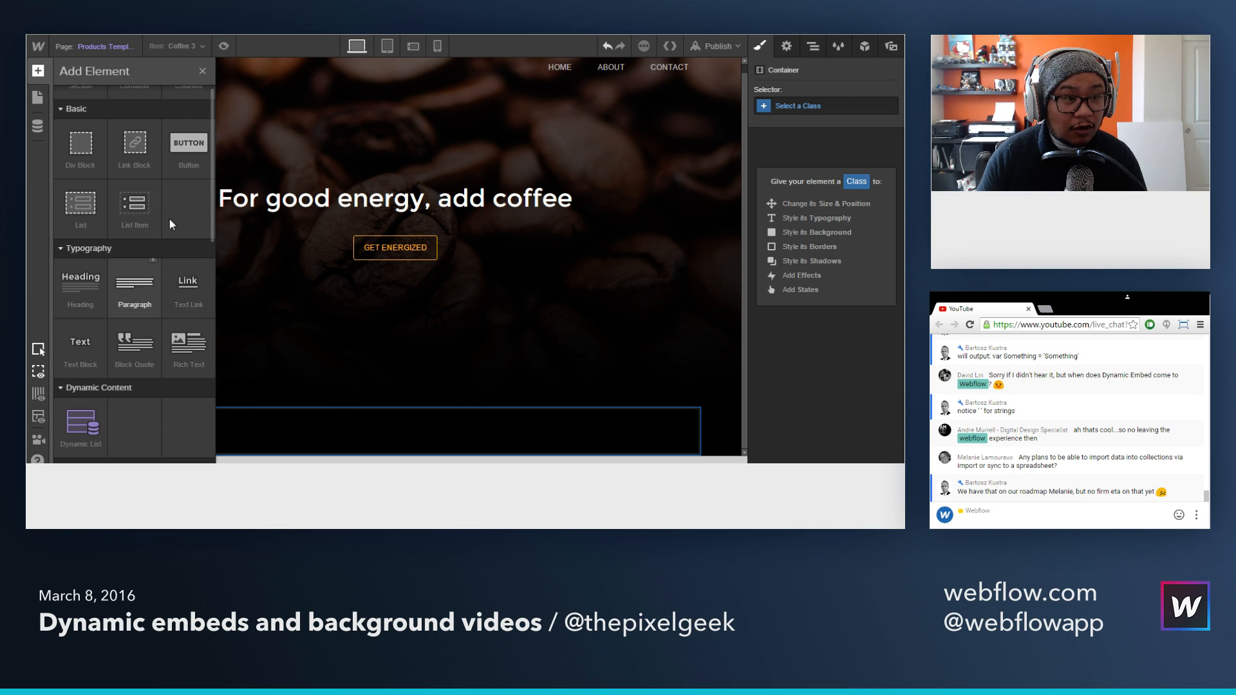
pyautogui.scroll(-8, 168, 316)
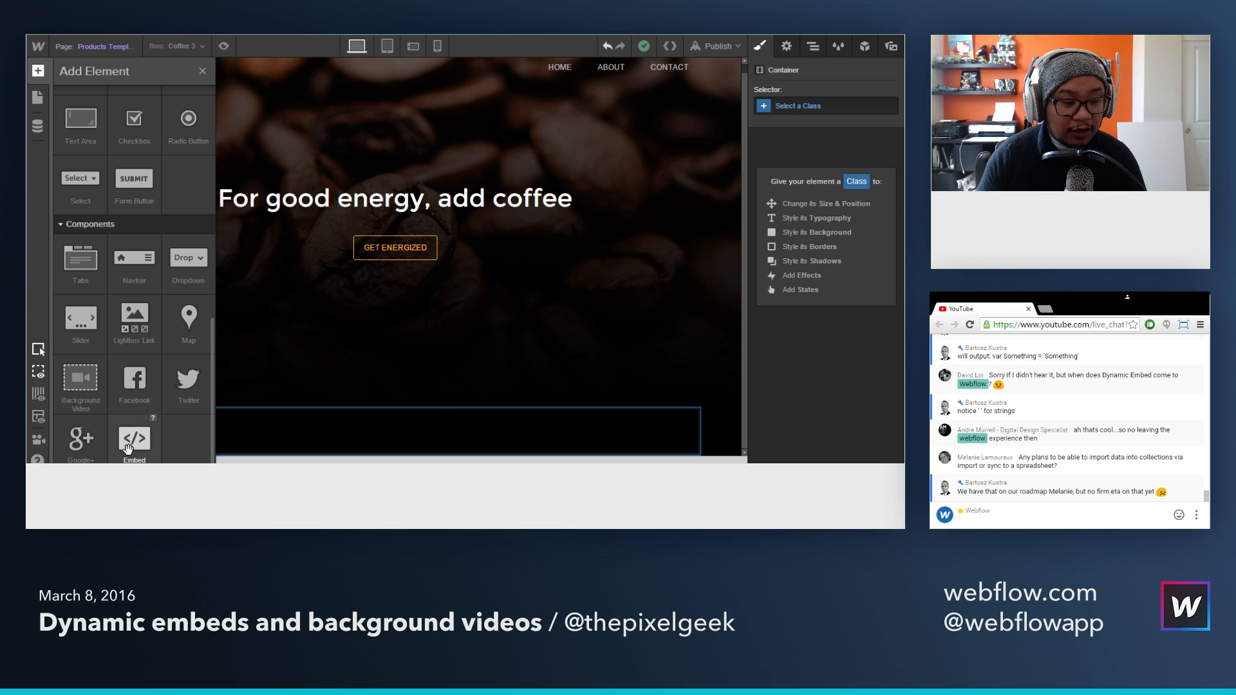
pyautogui.moveTo(128, 449); pyautogui.dragTo(284, 425)
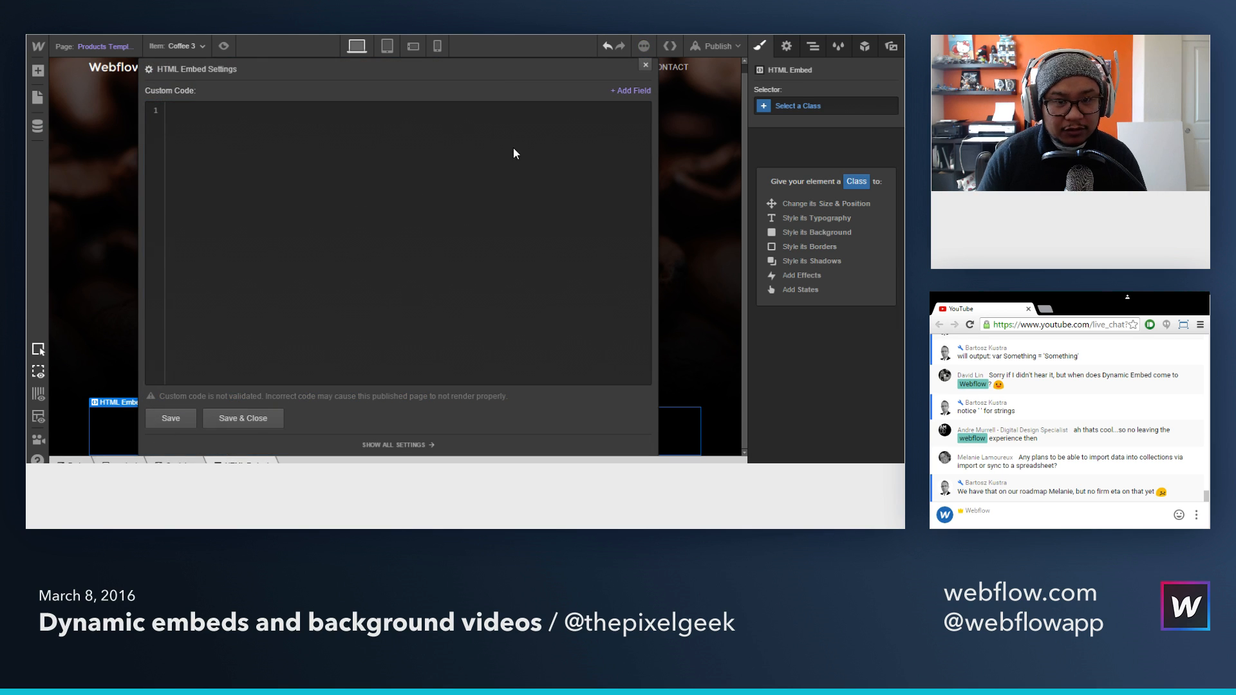
pyautogui.click(645, 66)
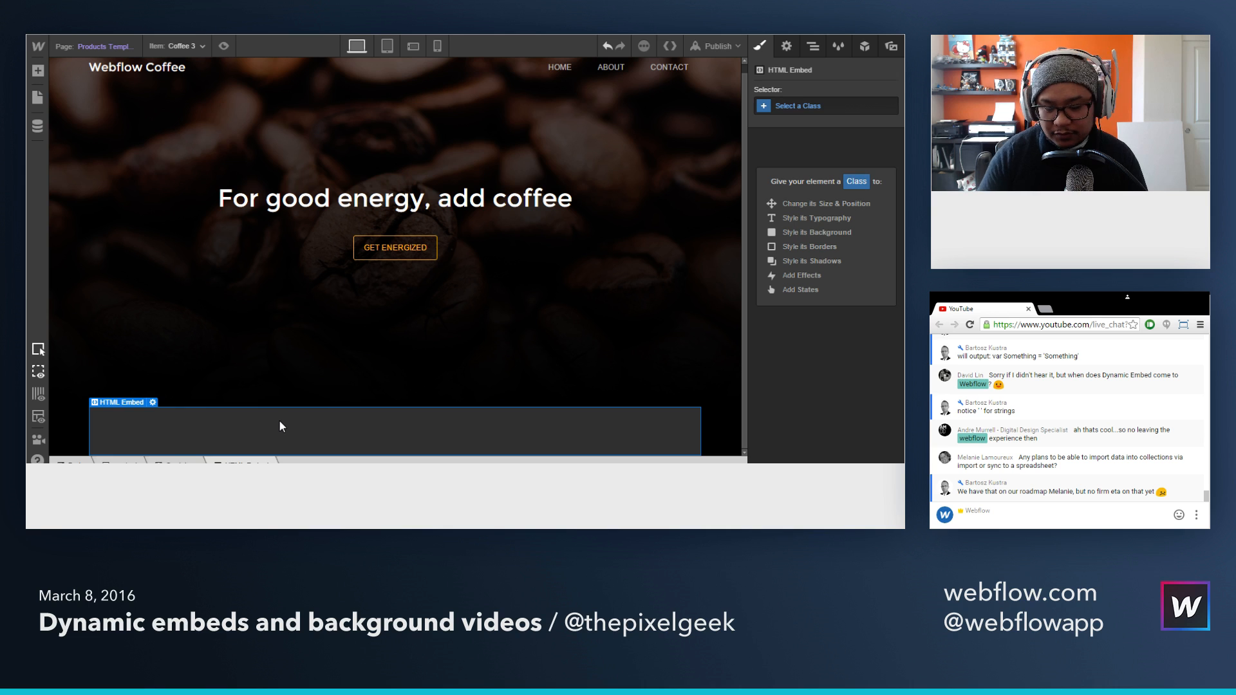
pyautogui.click(313, 418)
# Step: Add a two-column row inside the container and split its grid into 4 and 8
pyautogui.click(38, 70)
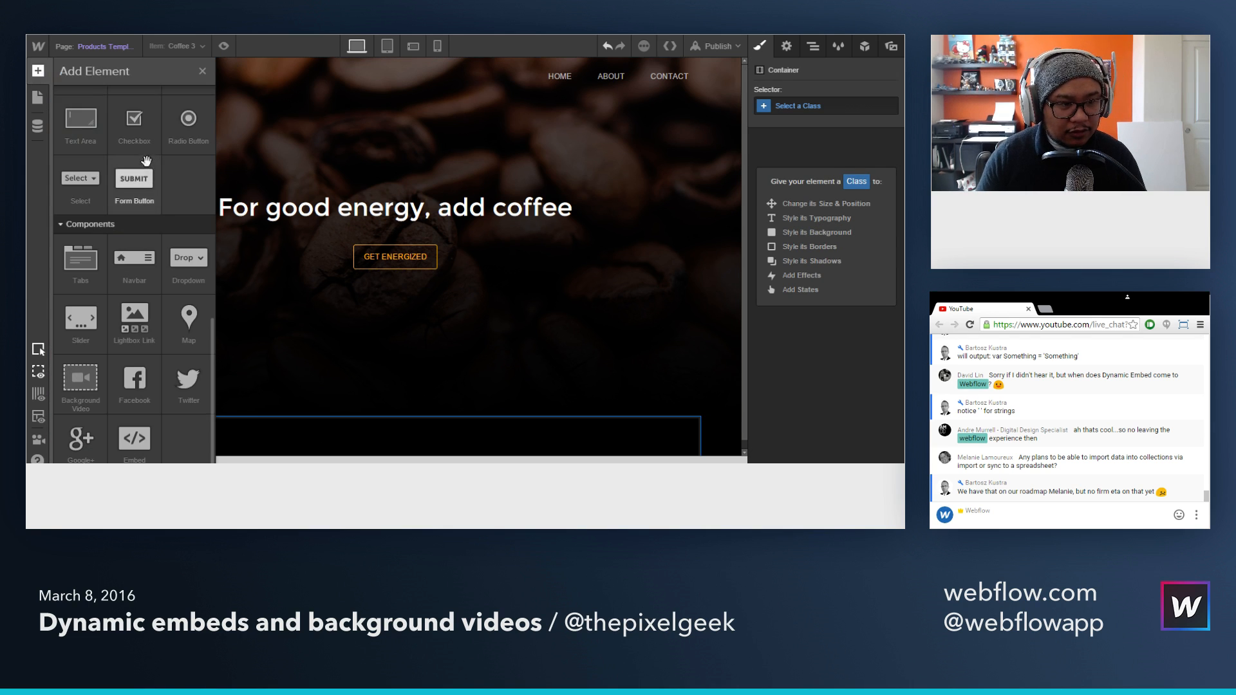
pyautogui.scroll(5, 174, 151)
pyautogui.scroll(3, 190, 141)
pyautogui.moveTo(190, 141); pyautogui.dragTo(280, 441)
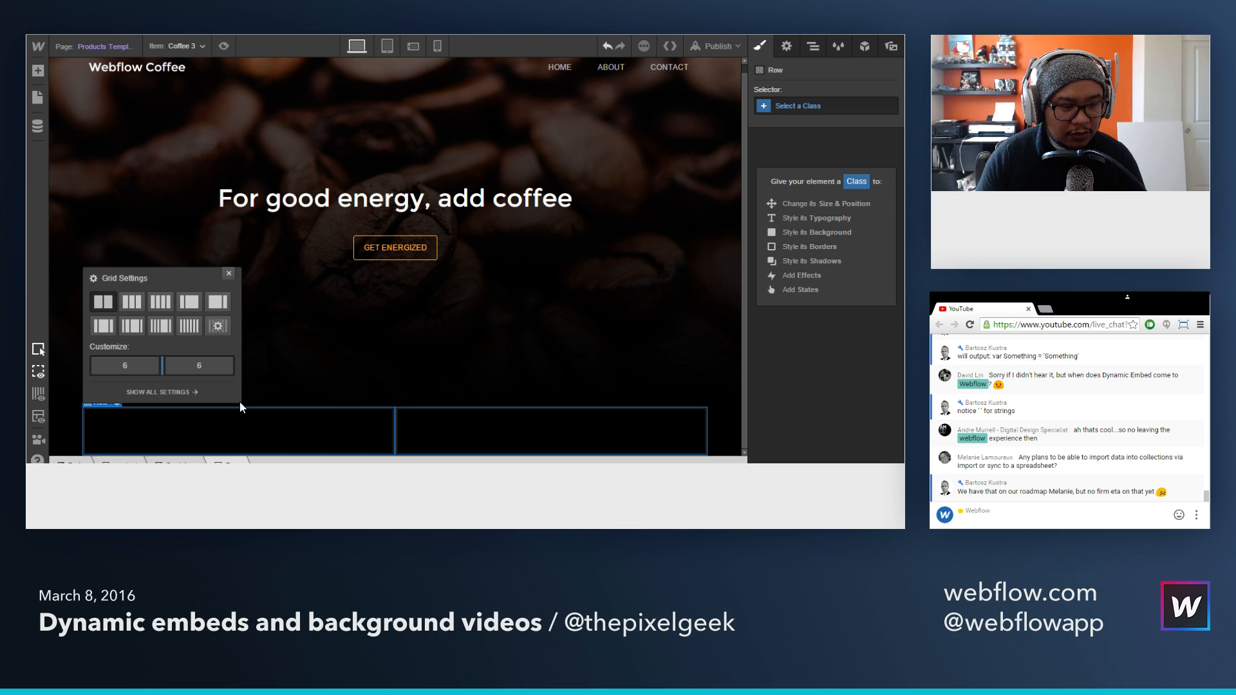
pyautogui.moveTo(161, 368); pyautogui.dragTo(140, 369)
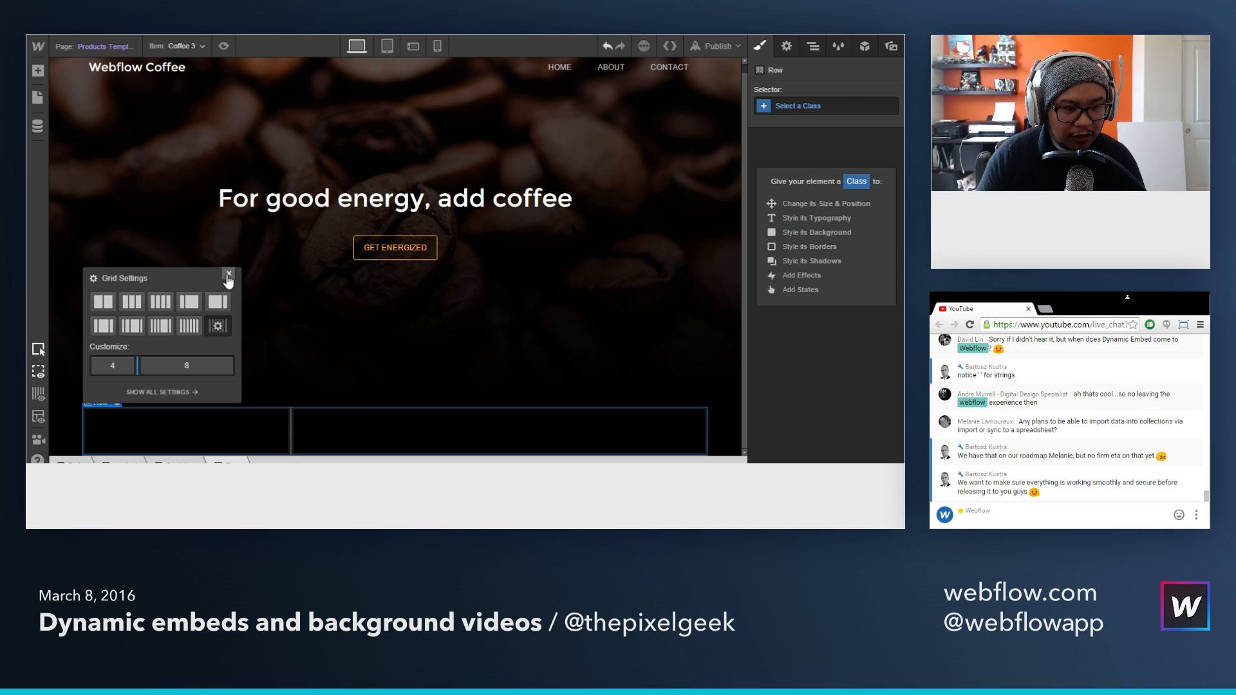
pyautogui.click(227, 275)
# Step: Insert an HTML Embed into the row's first column
pyautogui.click(220, 438)
pyautogui.press('a')
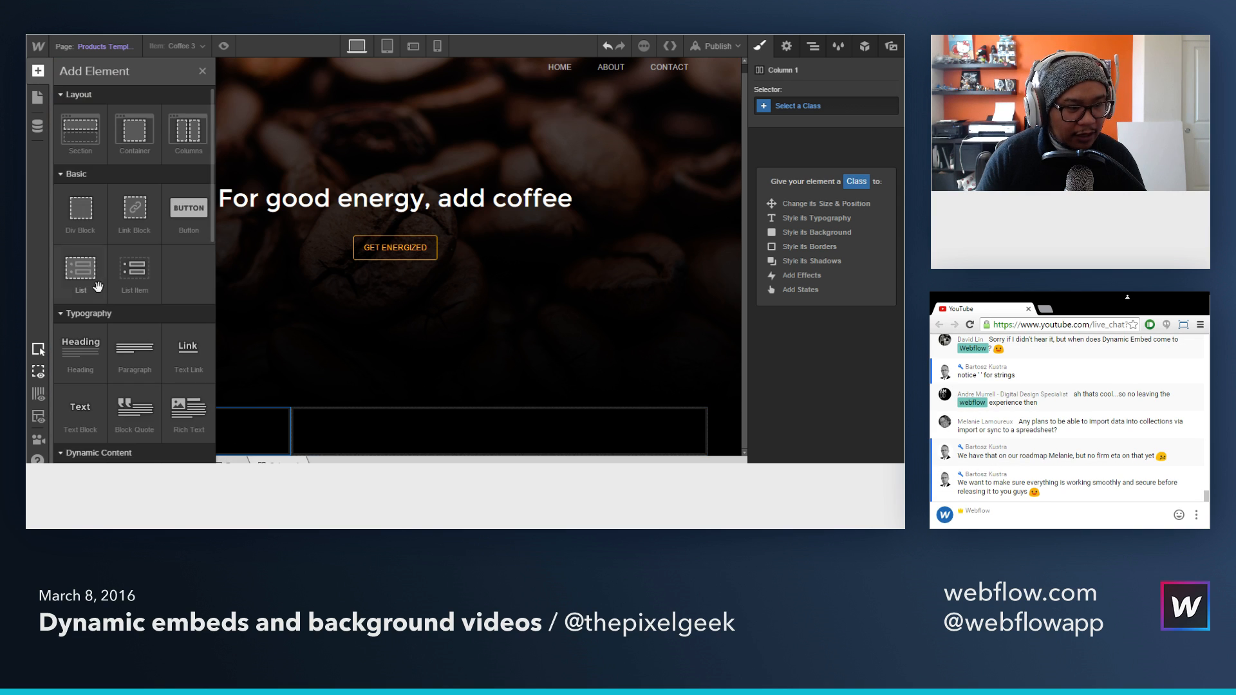
pyautogui.scroll(-5, 126, 428)
pyautogui.scroll(-5, 125, 428)
pyautogui.moveTo(132, 434); pyautogui.dragTo(249, 436)
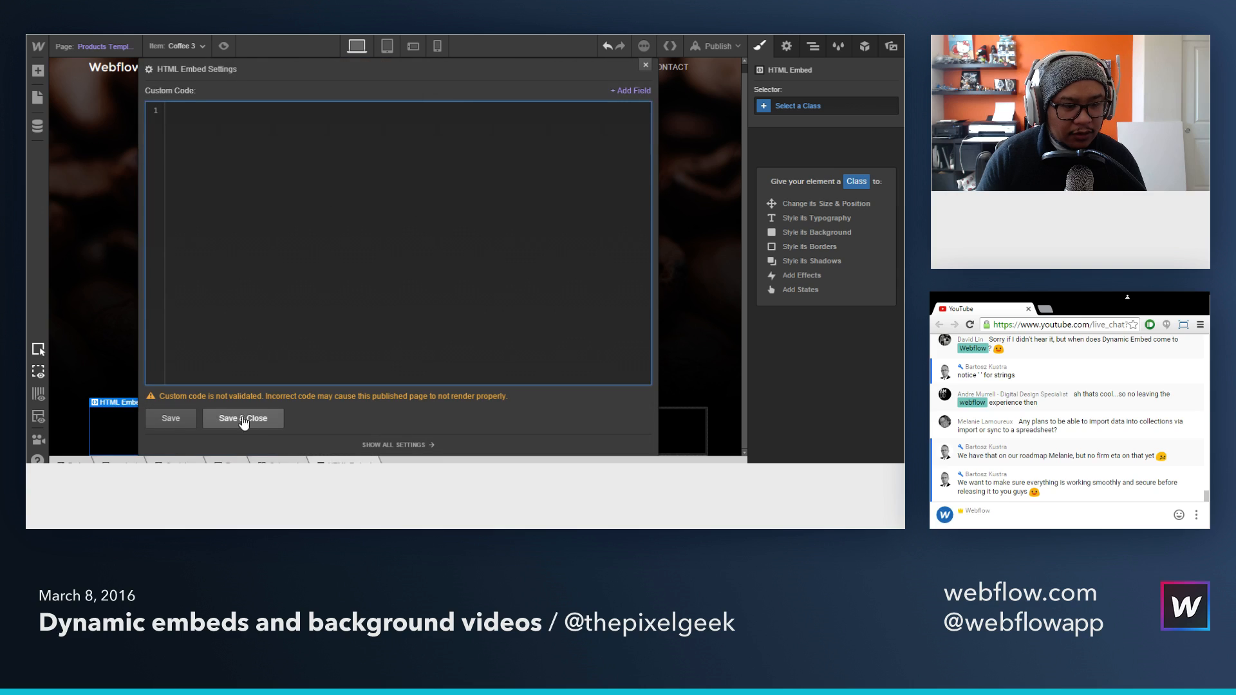
# Step: Copy the Coffee 3 Buy Button embed code from Shopify and paste it into the new HTML Embed in Webflow
pyautogui.hotkey('ctrl', 'v')
pyautogui.hotkey('ctrl', 'z')
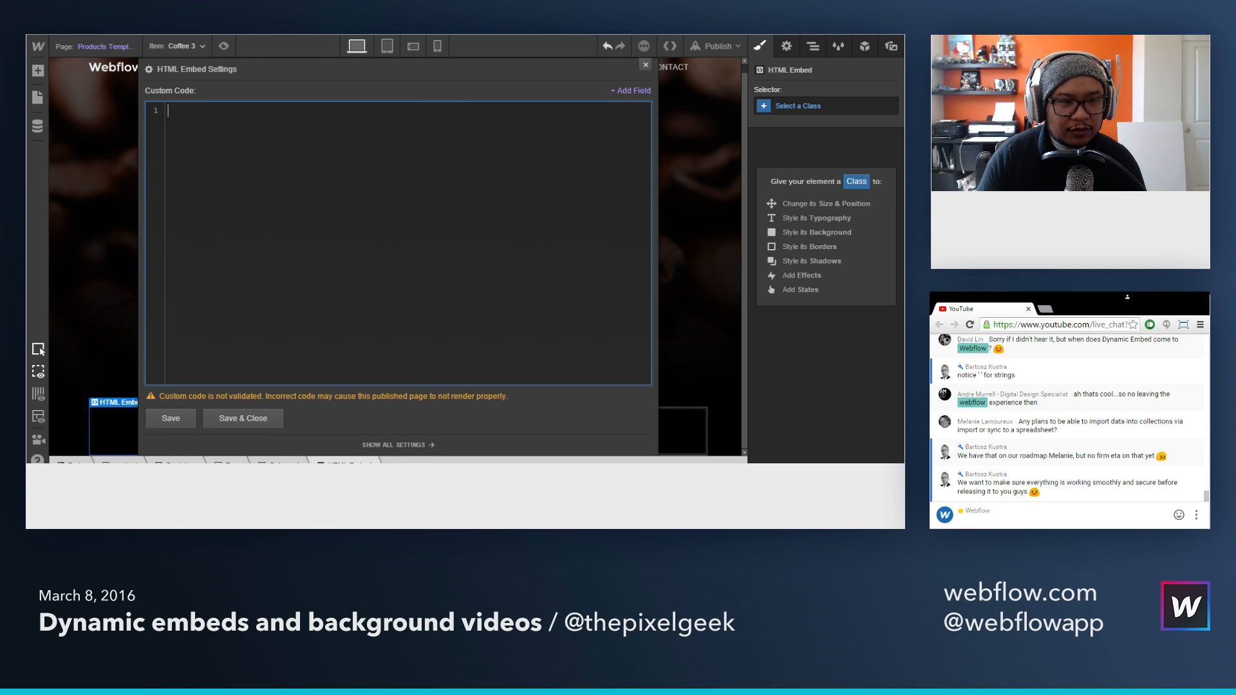
pyautogui.hotkey('alt', 'Tab')
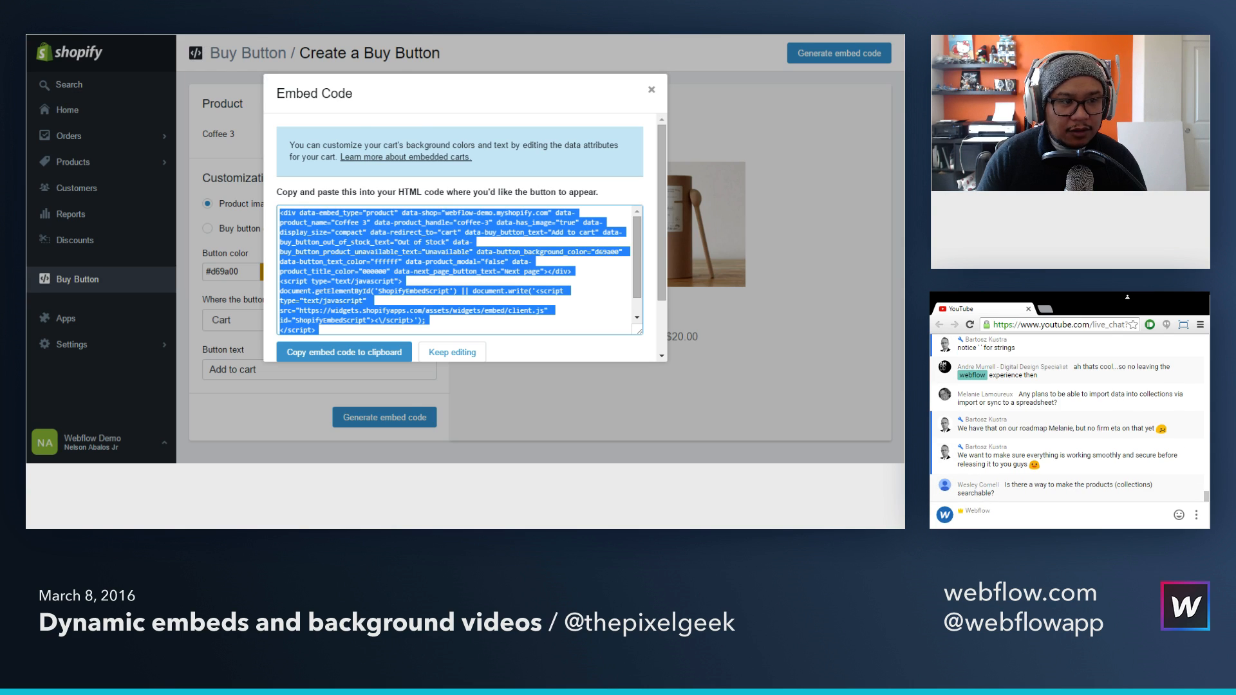
pyautogui.hotkey('alt', 'Tab')
pyautogui.hotkey('ctrl', 'v')
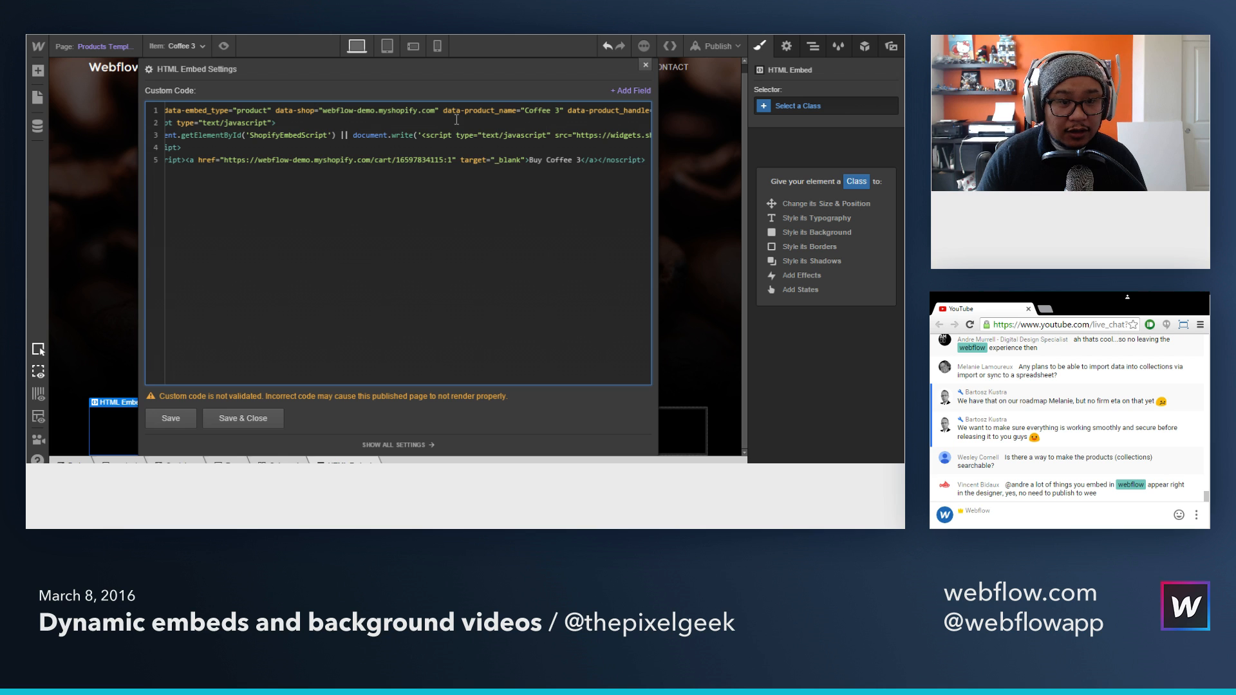
# Step: Replace the data-product_name value with the Name field and the data-product_handle value with the Product Handle field
pyautogui.moveTo(525, 110); pyautogui.dragTo(564, 111)
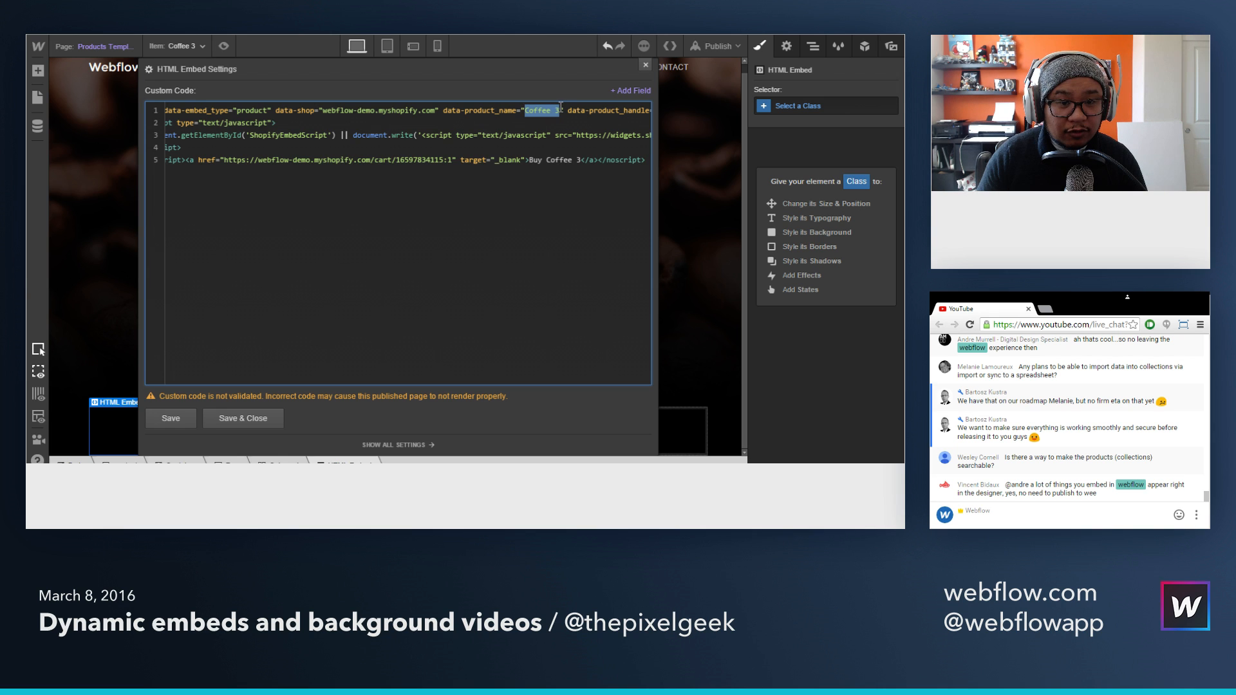
pyautogui.click(631, 90)
pyautogui.click(570, 109)
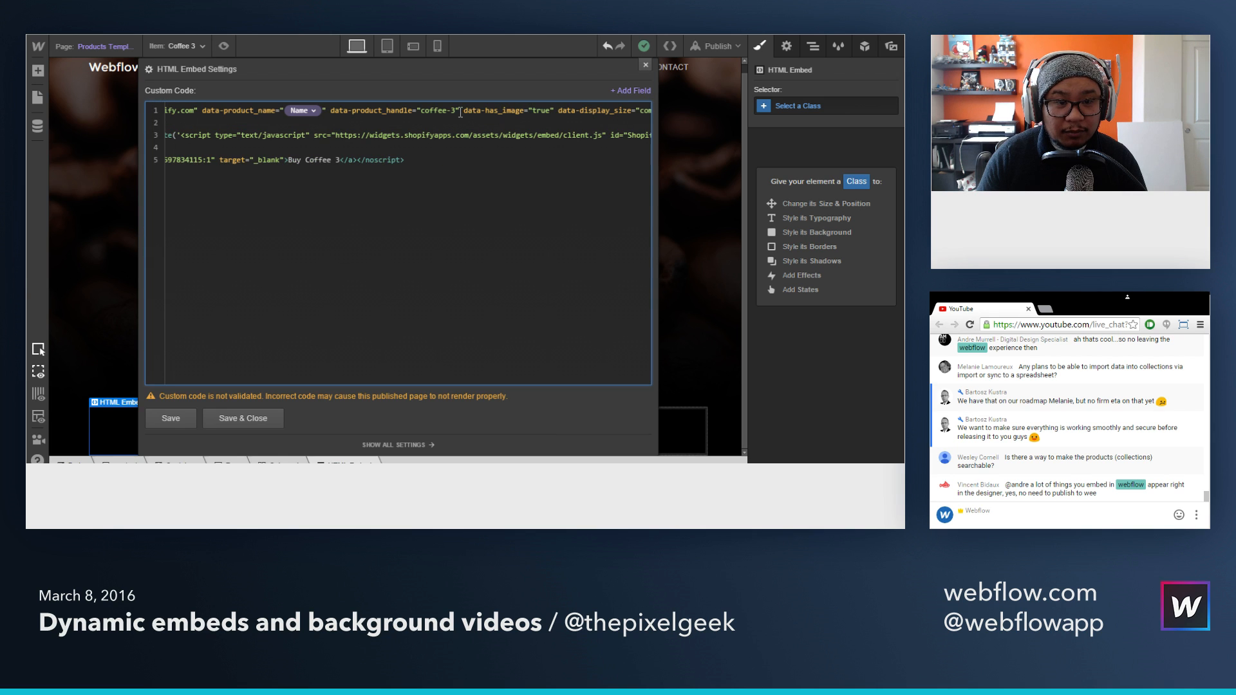
pyautogui.moveTo(456, 111); pyautogui.dragTo(421, 111)
pyautogui.click(631, 91)
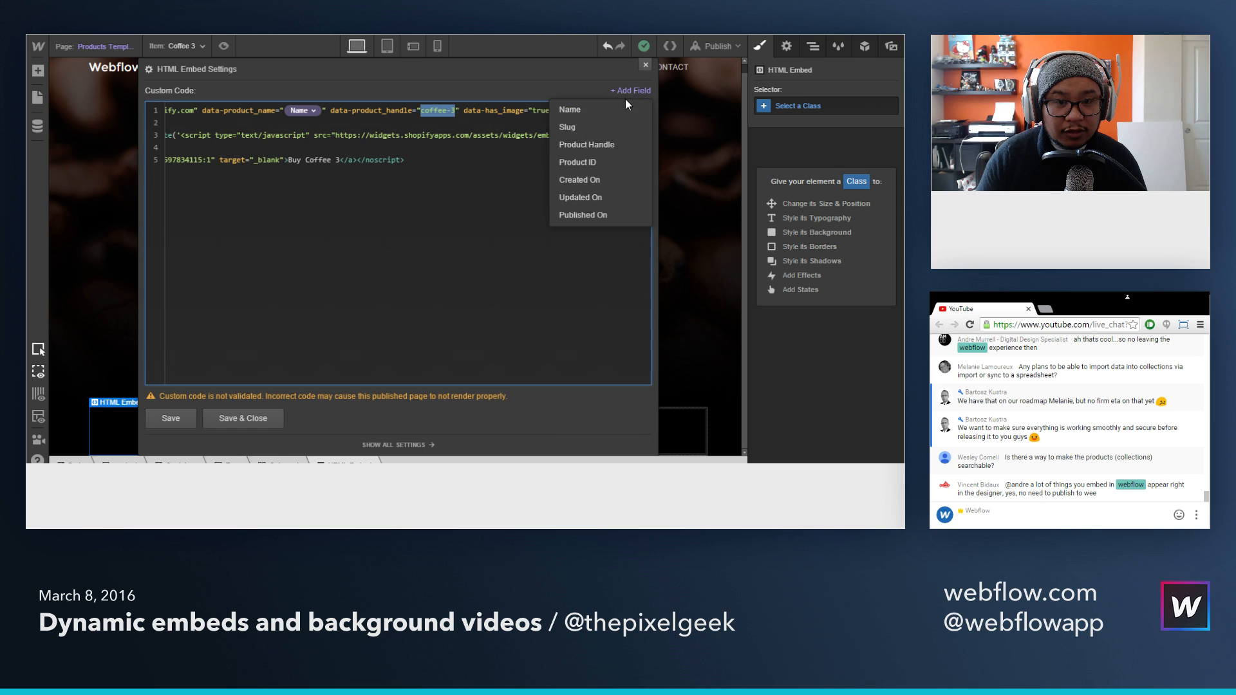
pyautogui.click(587, 144)
# Step: In the noscript link, replace the product name after "Buy" with the Name field and the cart URL's ID with the Product ID field
pyautogui.moveTo(262, 160); pyautogui.dragTo(543, 159)
pyautogui.click(201, 159)
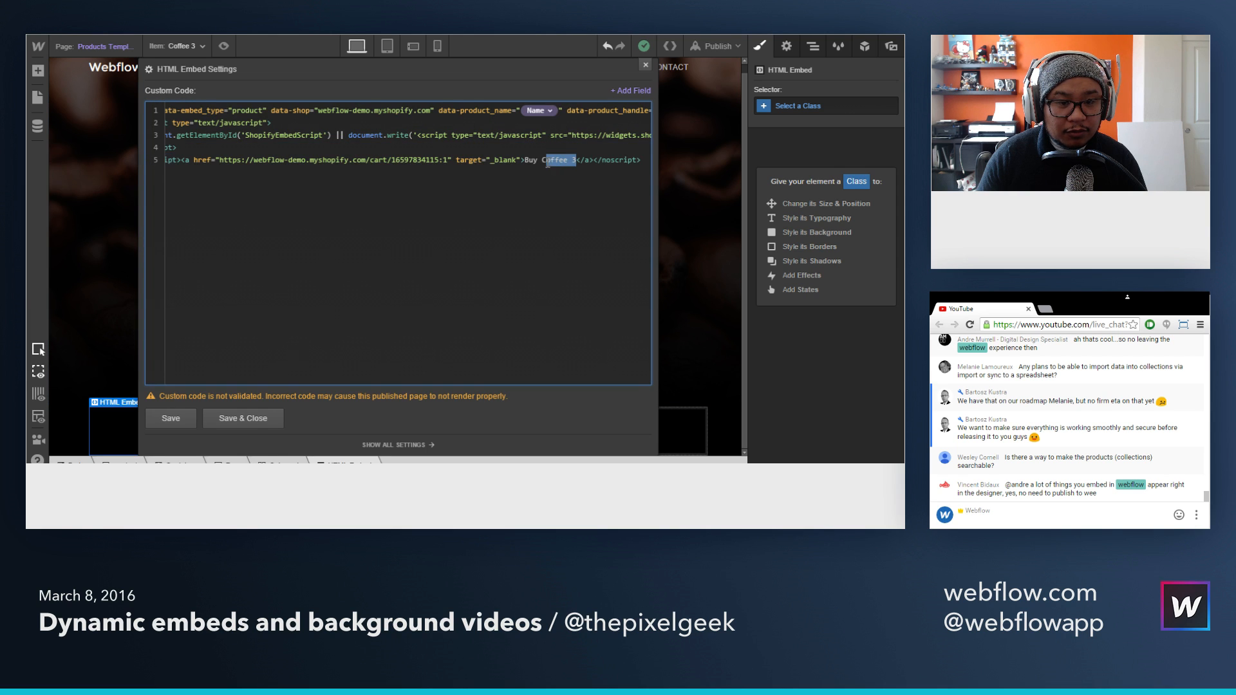
pyautogui.click(631, 90)
pyautogui.click(570, 109)
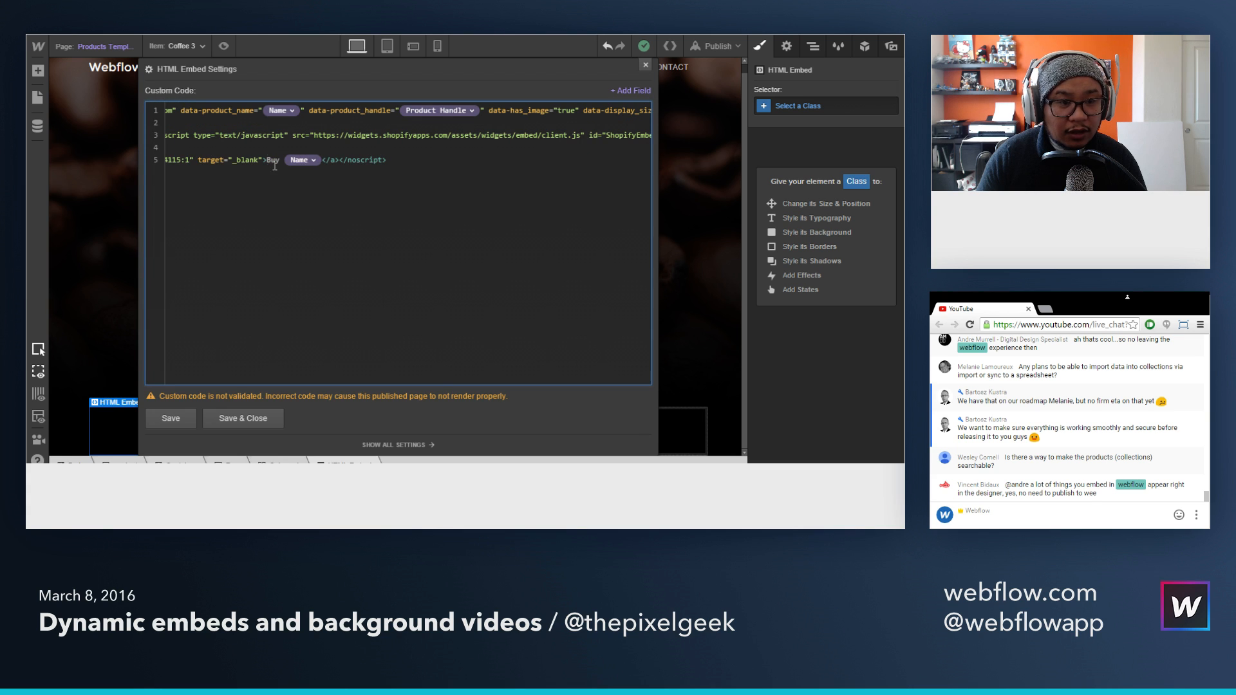
pyautogui.moveTo(229, 159); pyautogui.dragTo(176, 159)
pyautogui.doubleClick(364, 160)
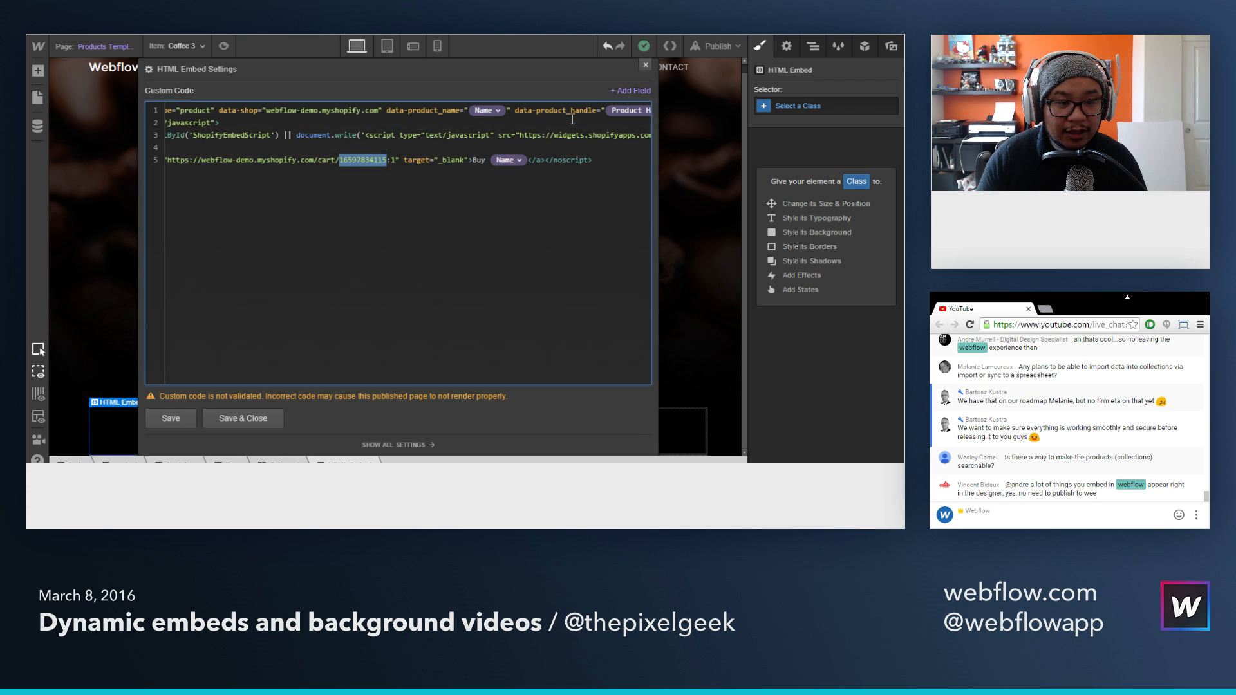
pyautogui.click(630, 90)
pyautogui.click(579, 162)
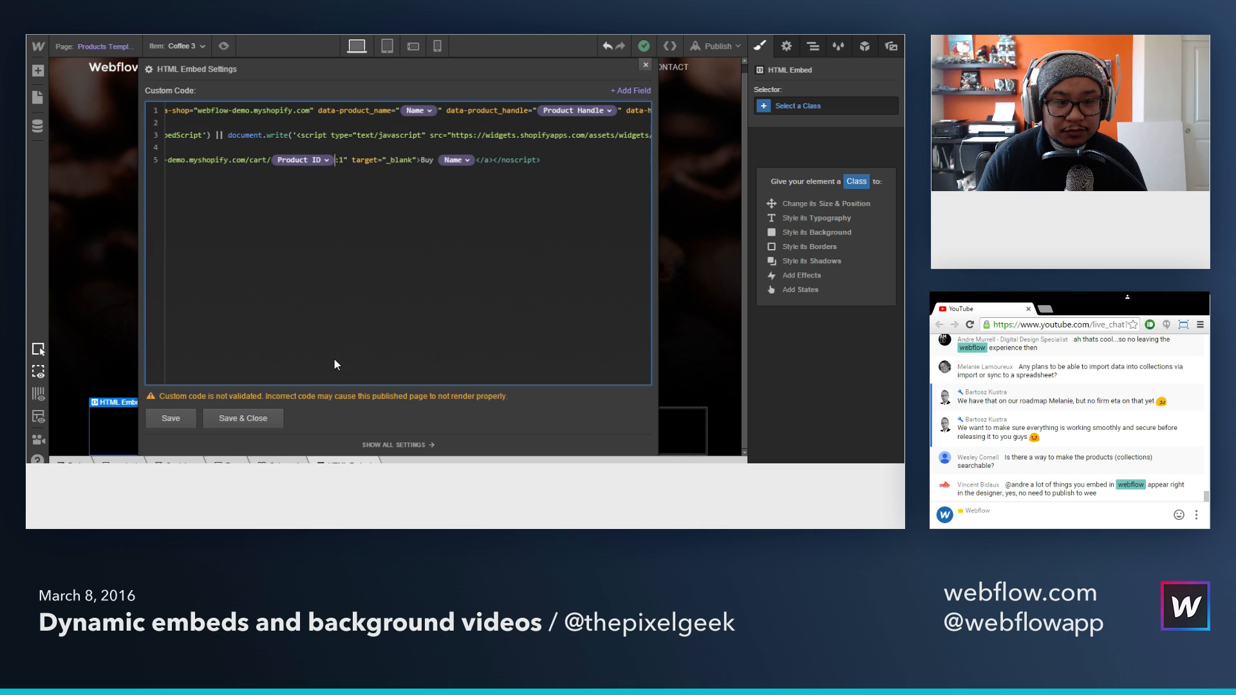
# Step: Save the Buy Button embed and select the empty second column of the row
pyautogui.click(243, 419)
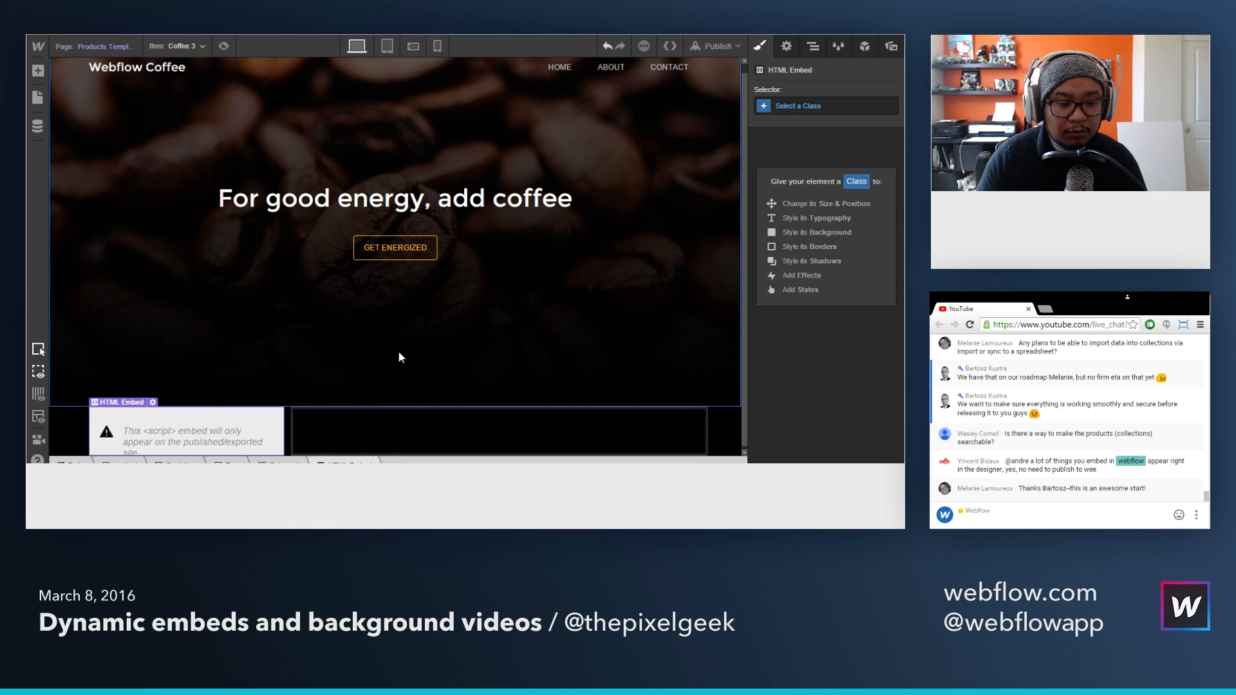
pyautogui.click(389, 437)
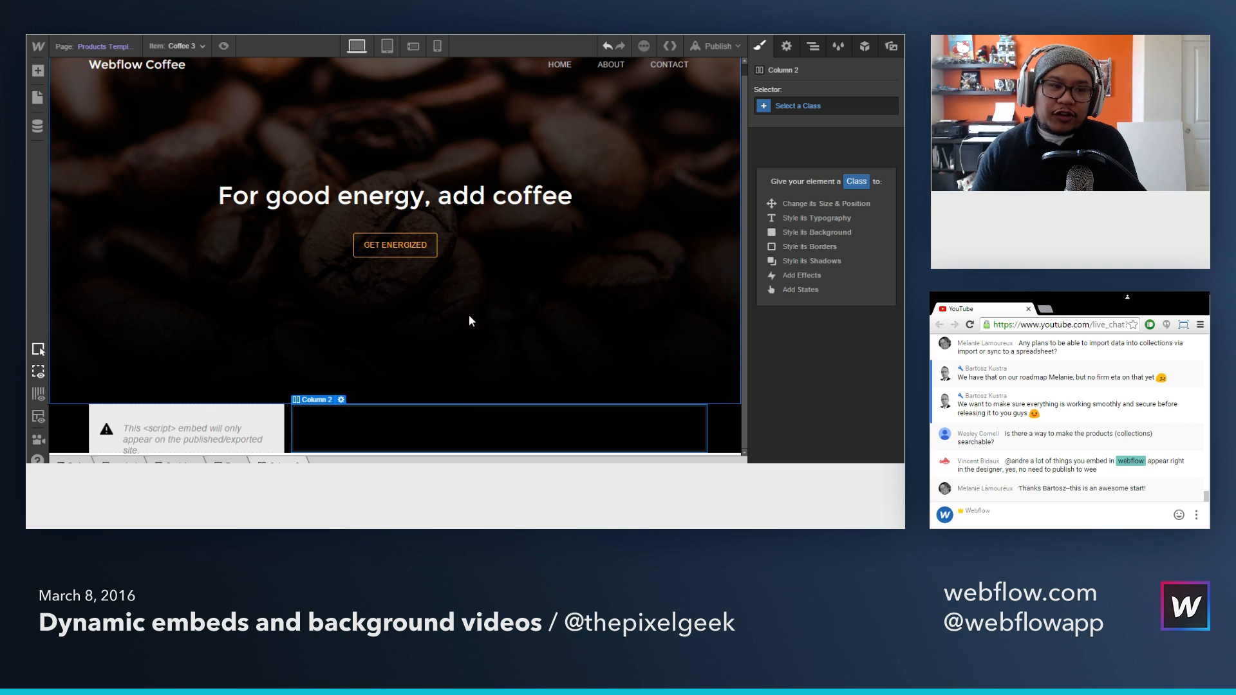
# Step: On Twitter's button page, choose the Share a link button and set custom Tweet text to "replace me!"
pyautogui.hotkey('ctrl', 'Tab')
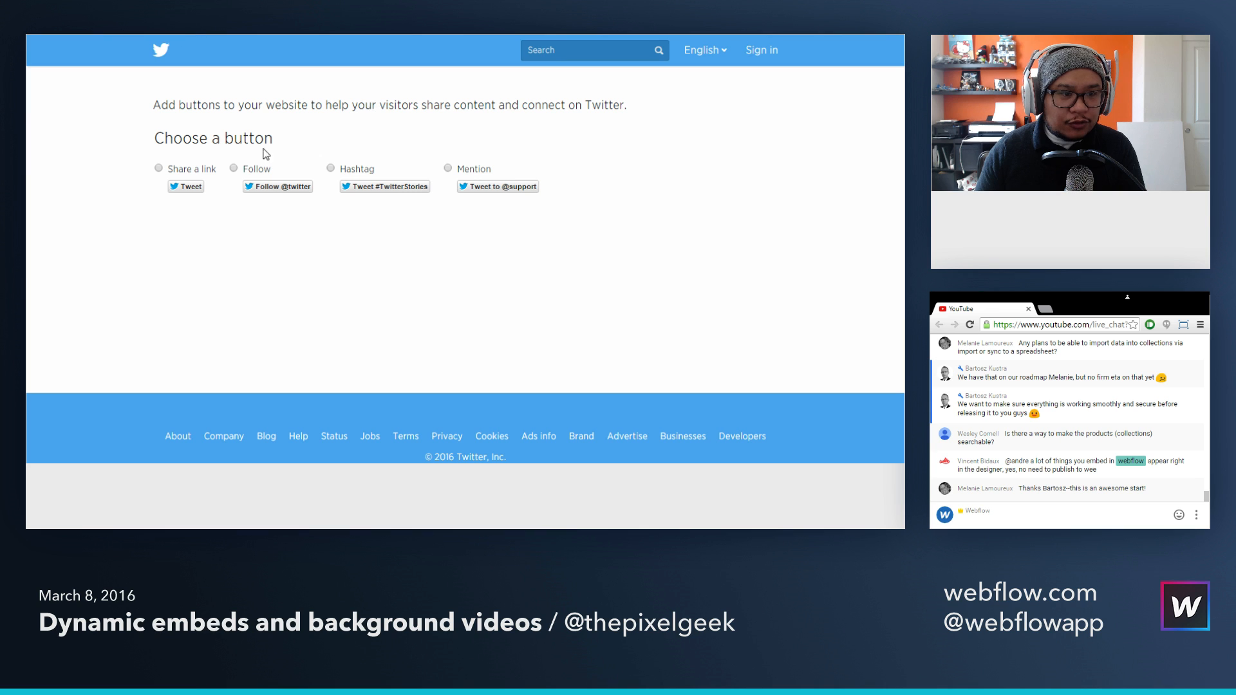
pyautogui.click(187, 169)
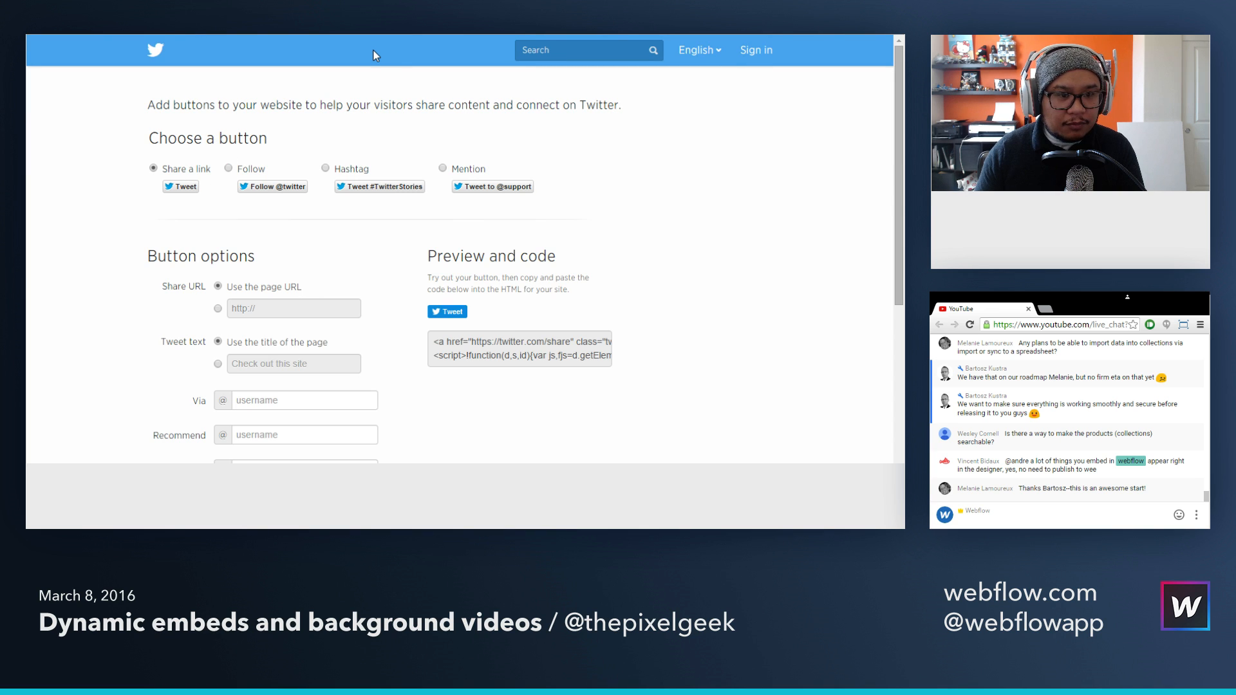
pyautogui.scroll(-1, 328, 139)
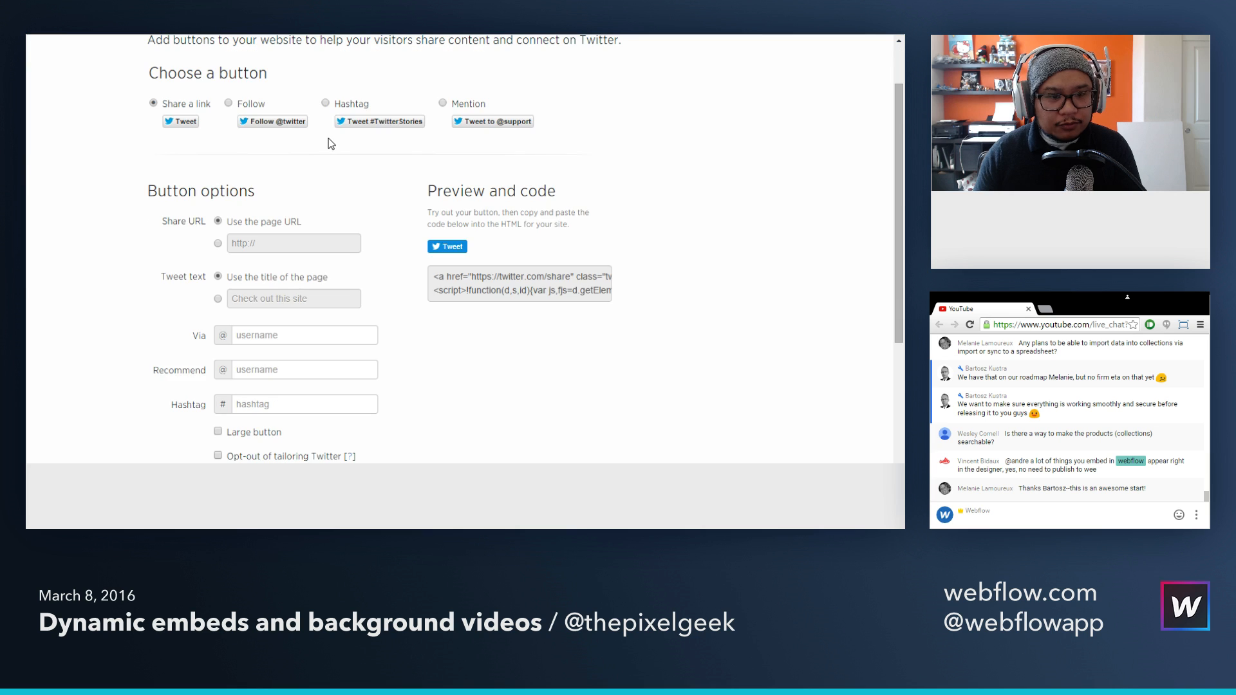
pyautogui.scroll(-1, 330, 143)
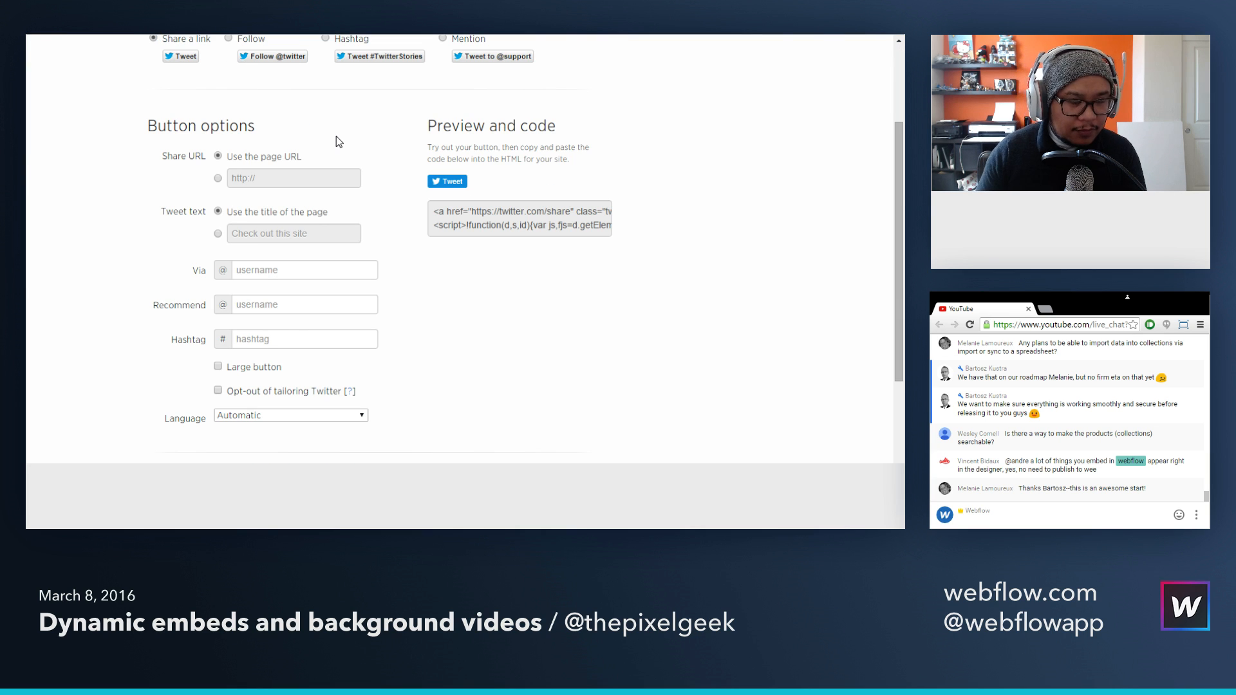
pyautogui.scroll(-1, 336, 136)
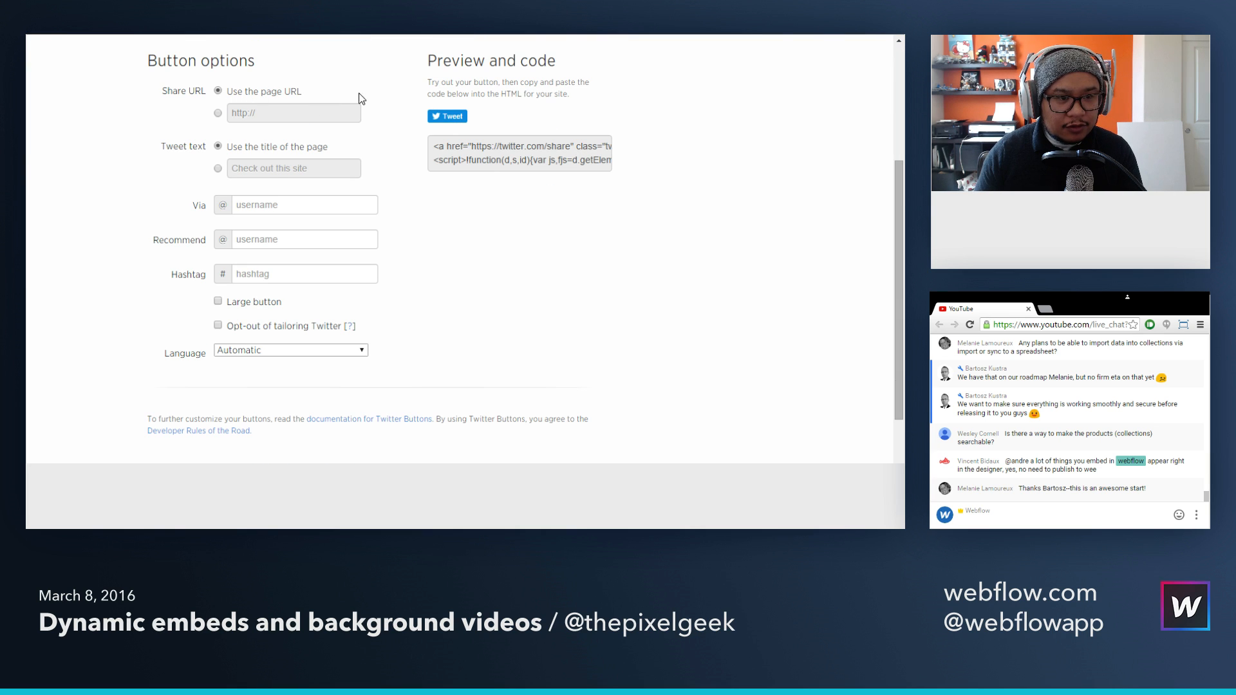
pyautogui.click(218, 168)
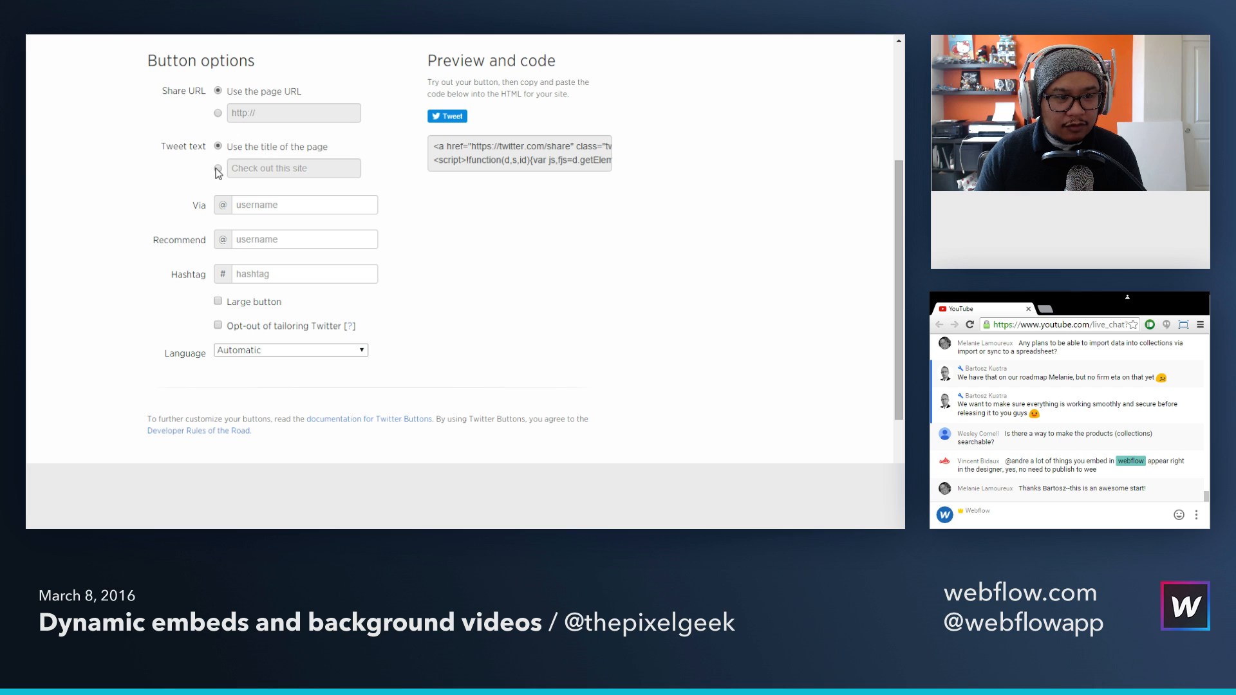
pyautogui.click(267, 171)
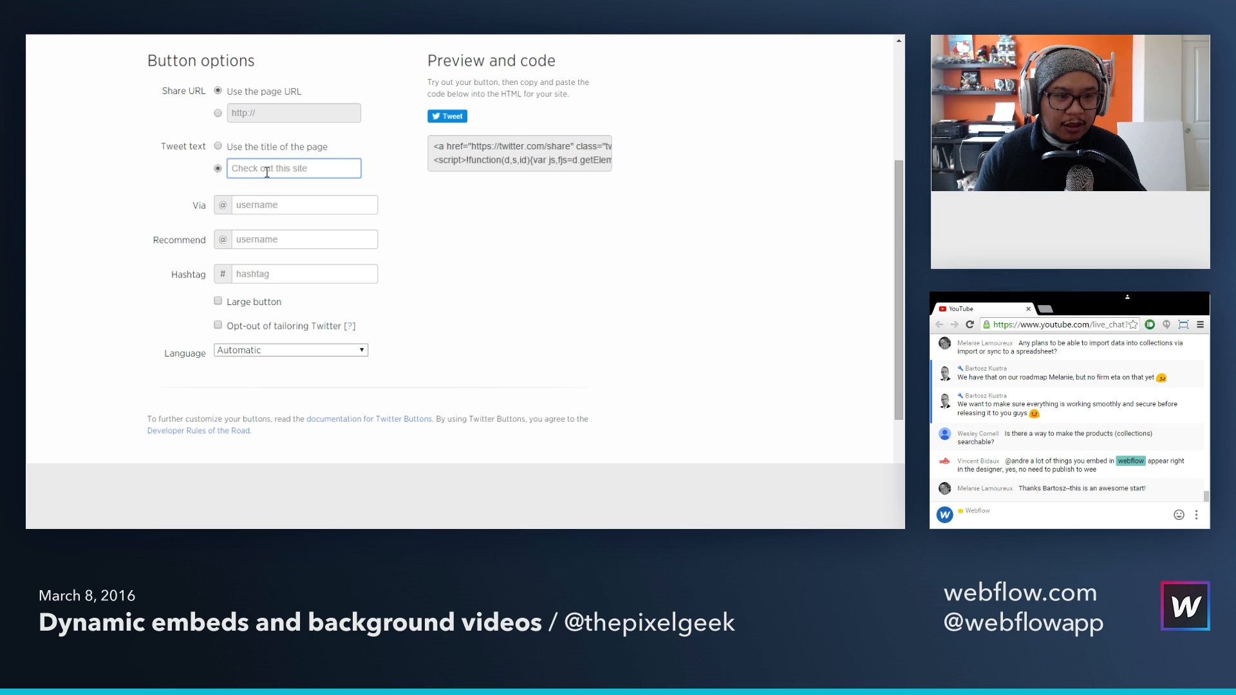
pyautogui.write('replace me!')
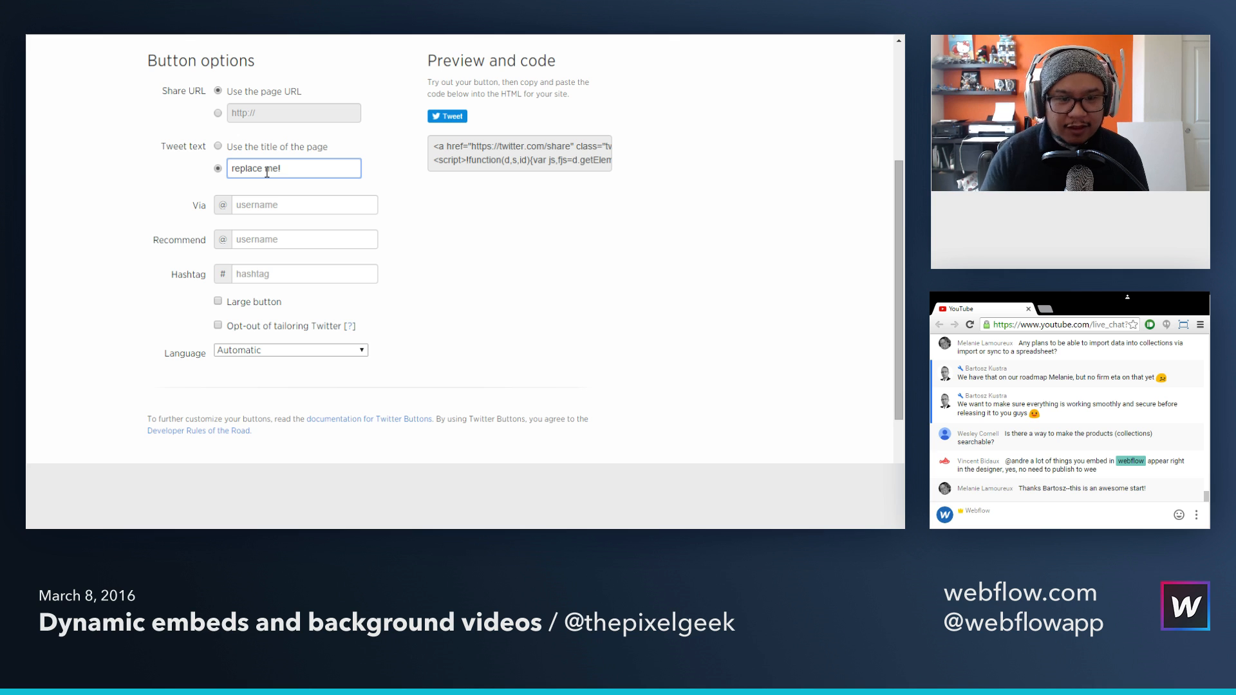
# Step: Copy the generated Tweet button code and paste it into a new HTML Embed in the second column in Webflow
pyautogui.scroll(1, 436, 274)
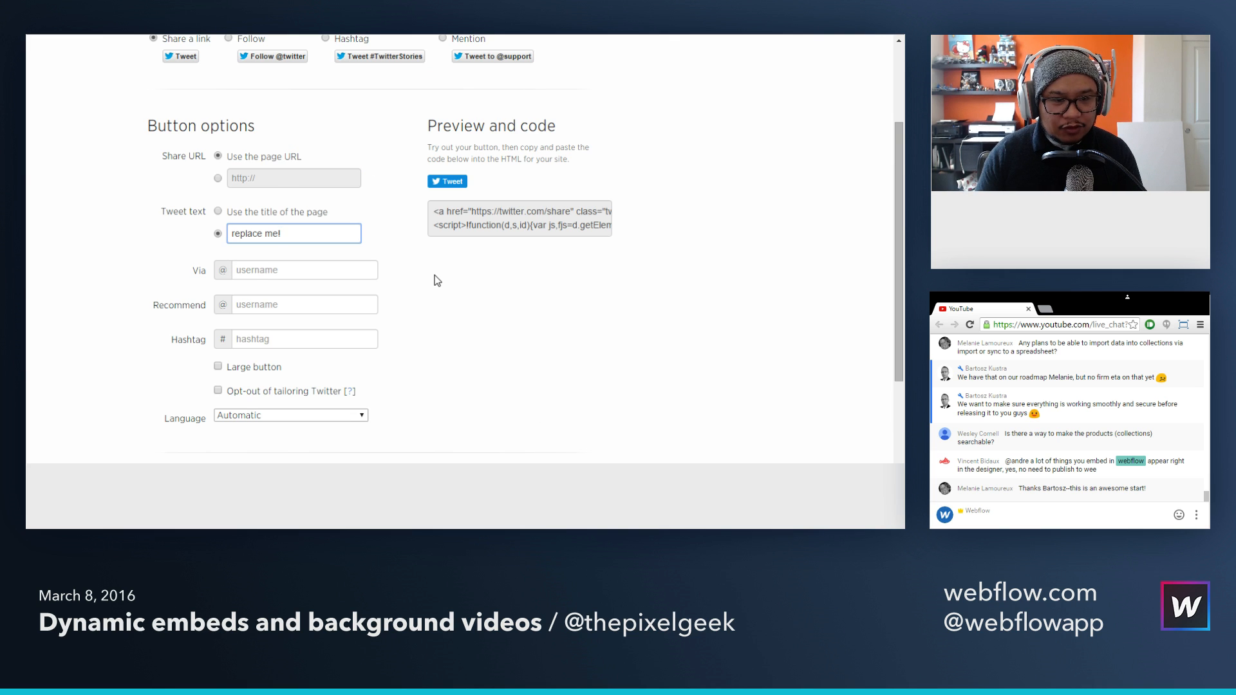
pyautogui.scroll(-1, 435, 281)
pyautogui.scroll(1, 435, 281)
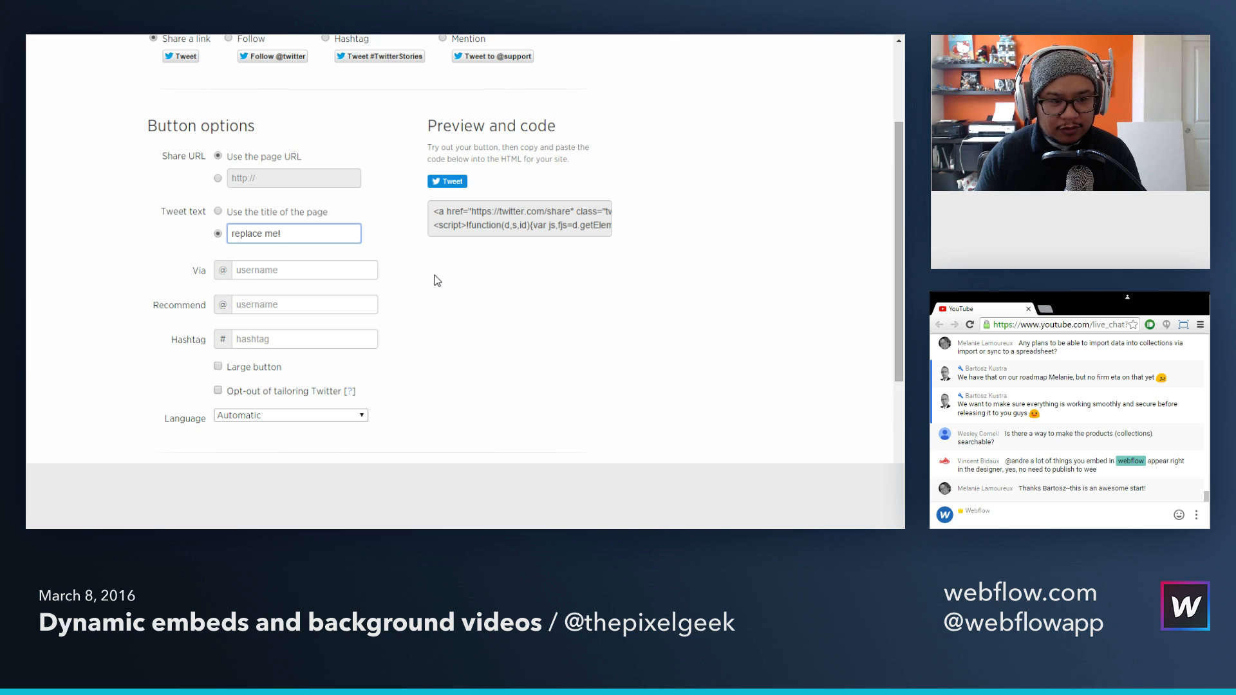
pyautogui.click(492, 219)
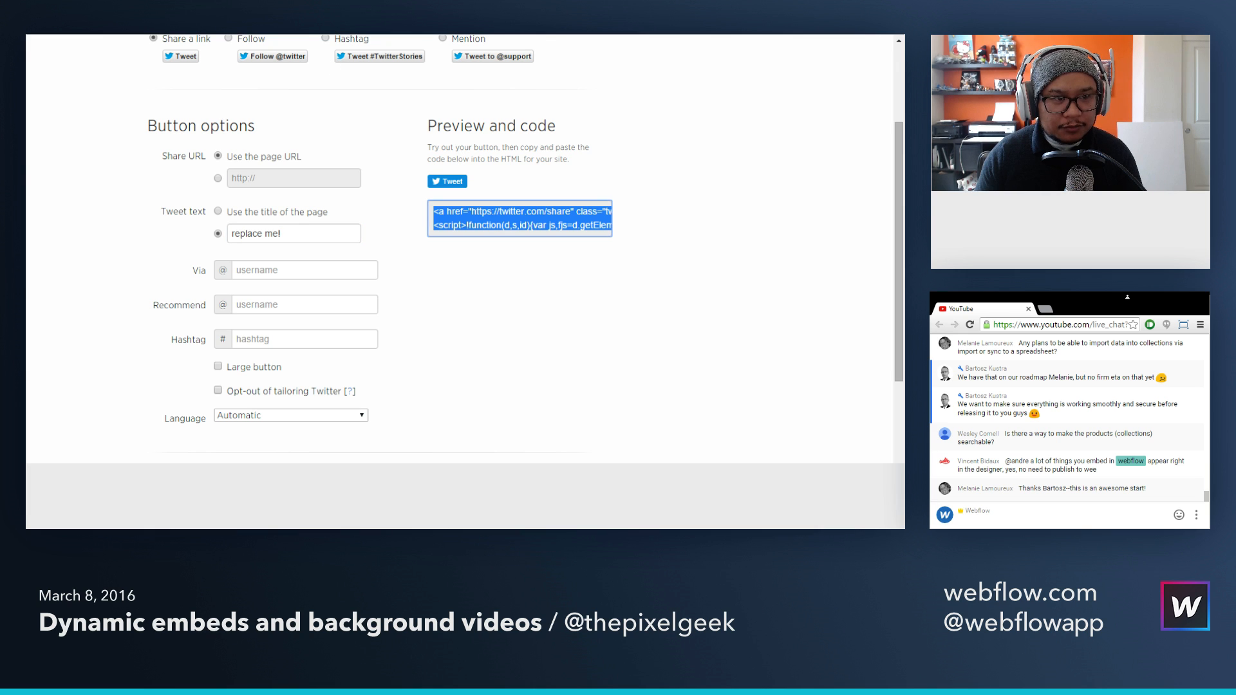
pyautogui.hotkey('alt', 'Tab')
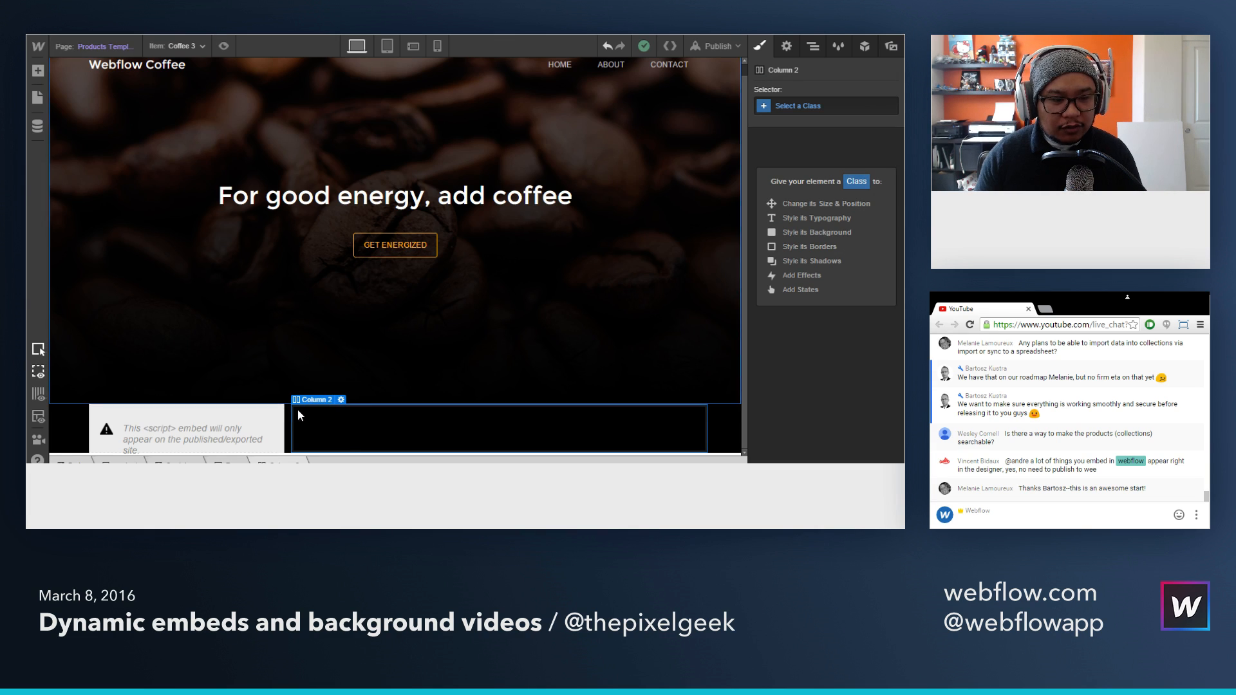
pyautogui.press('a')
pyautogui.moveTo(135, 439); pyautogui.dragTo(335, 430)
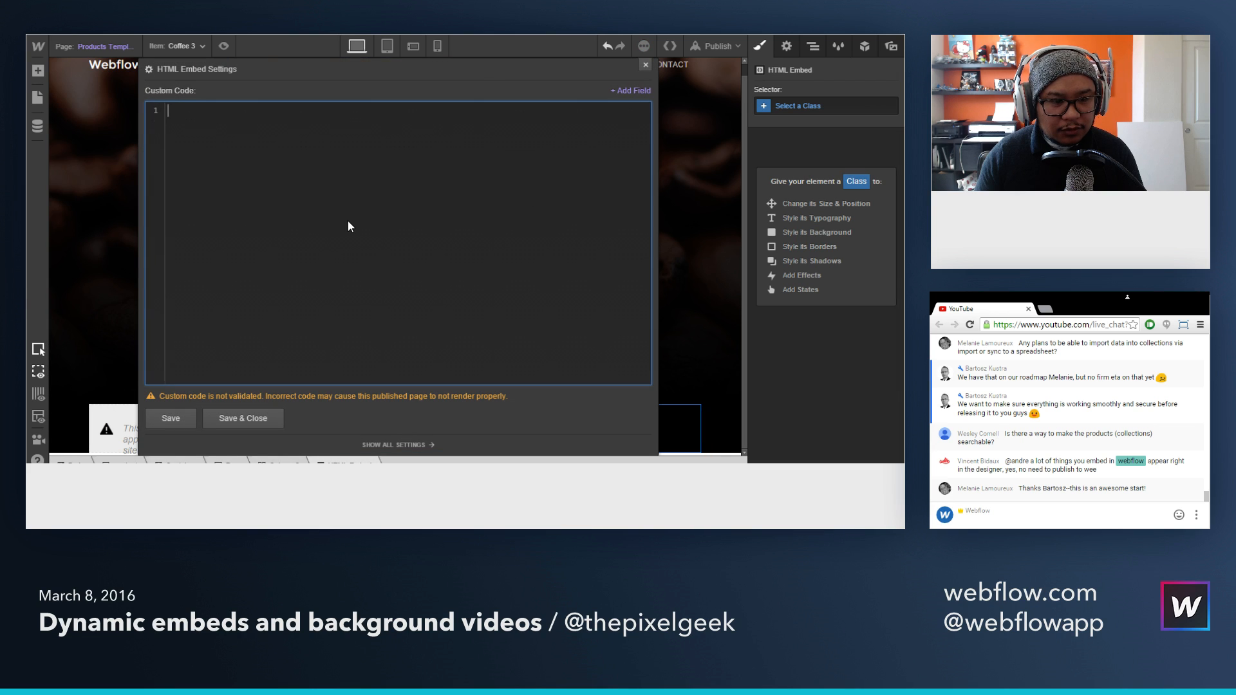
pyautogui.hotkey('ctrl', 'v')
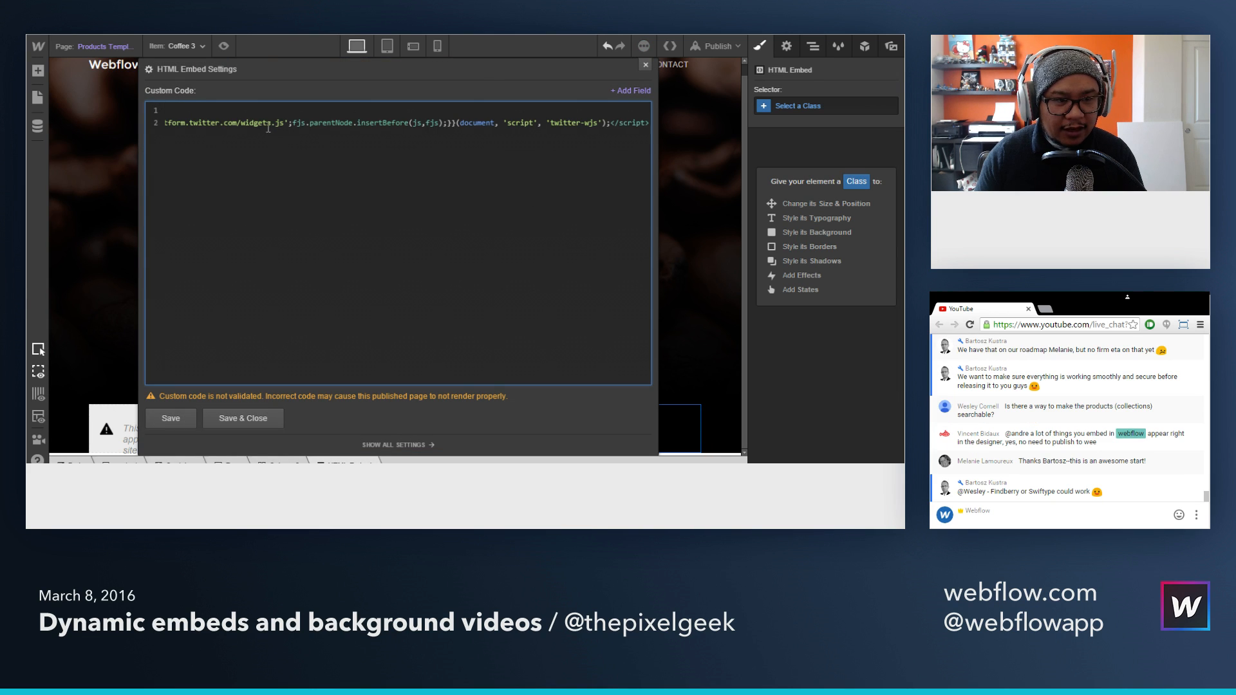
# Step: Replace the data-text value "replace me!" with "This is awesome! Buy this " followed by the Name field
pyautogui.moveTo(261, 127); pyautogui.dragTo(157, 114)
pyautogui.click(245, 122)
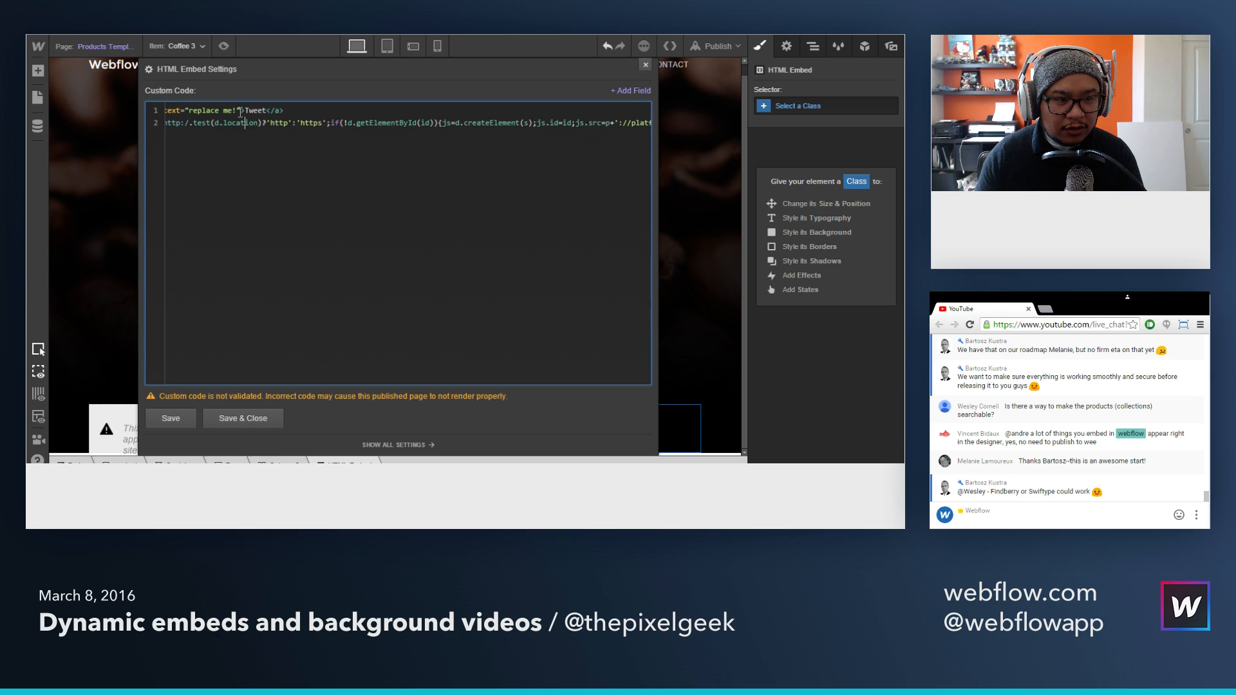
pyautogui.moveTo(237, 112); pyautogui.dragTo(291, 109)
pyautogui.click(279, 111)
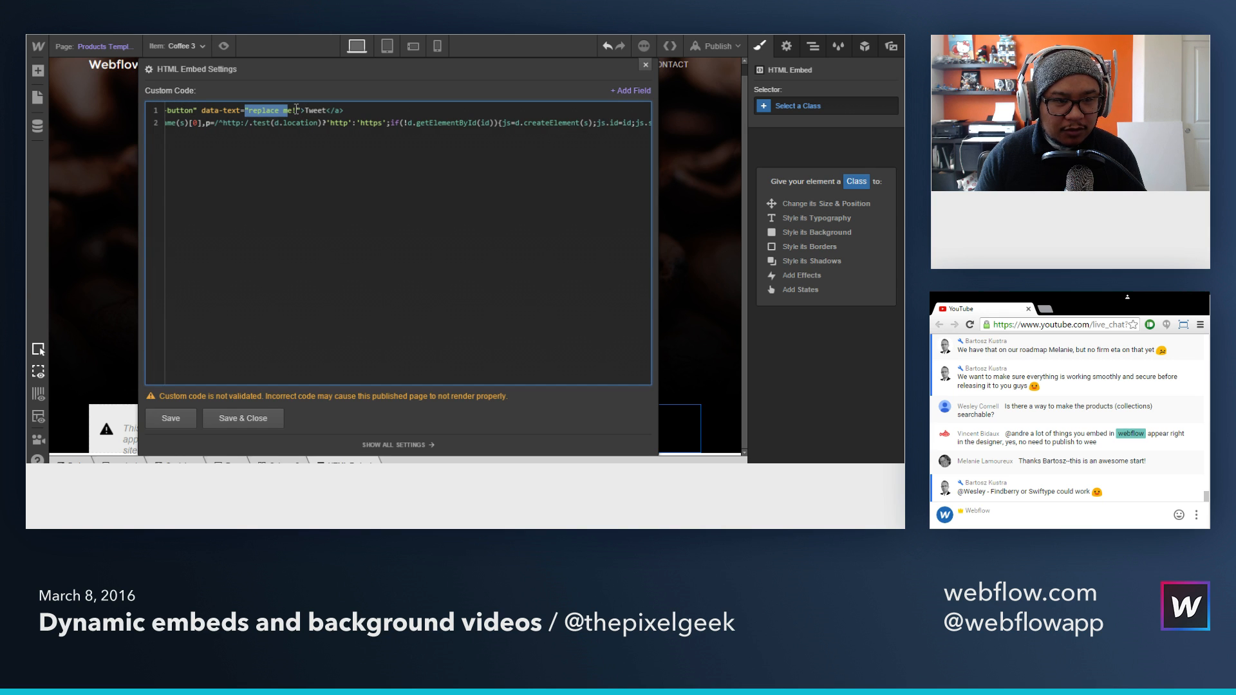
pyautogui.click(296, 110)
pyautogui.hotkey('ctrl', 'shift', 'Left')
pyautogui.hotkey('ctrl', 'shift', 'Left')
pyautogui.hotkey('ctrl', 'shift', 'Left')
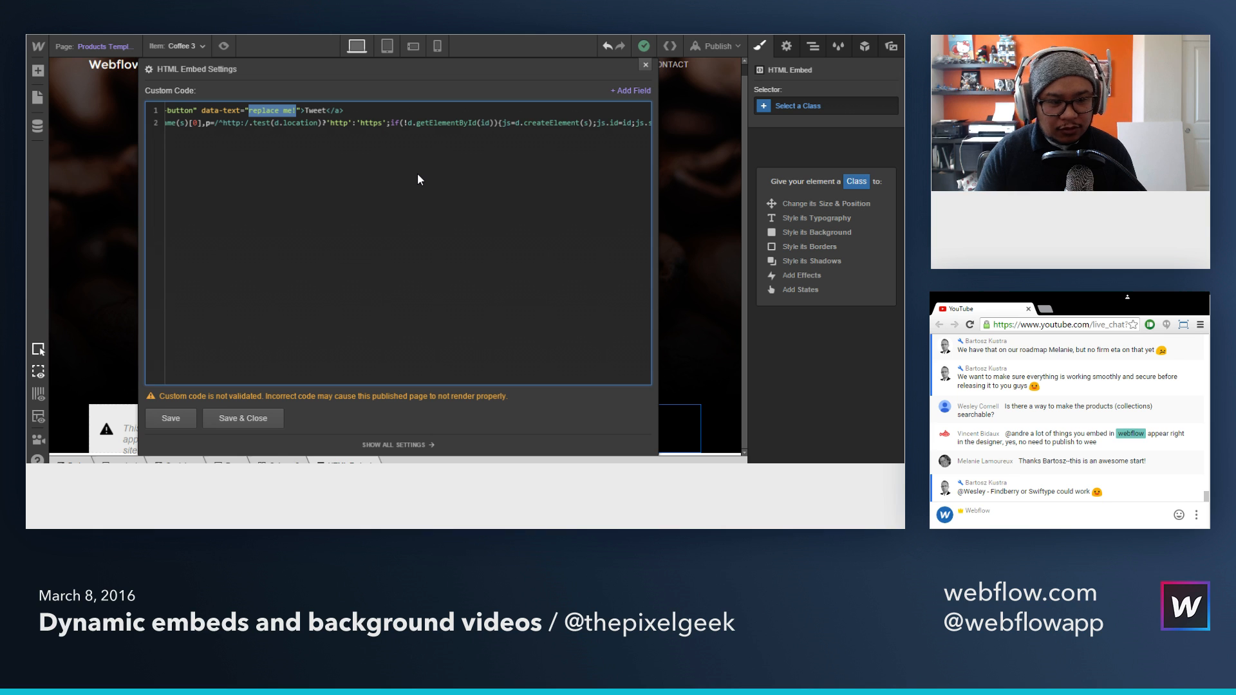
pyautogui.write('Thi')
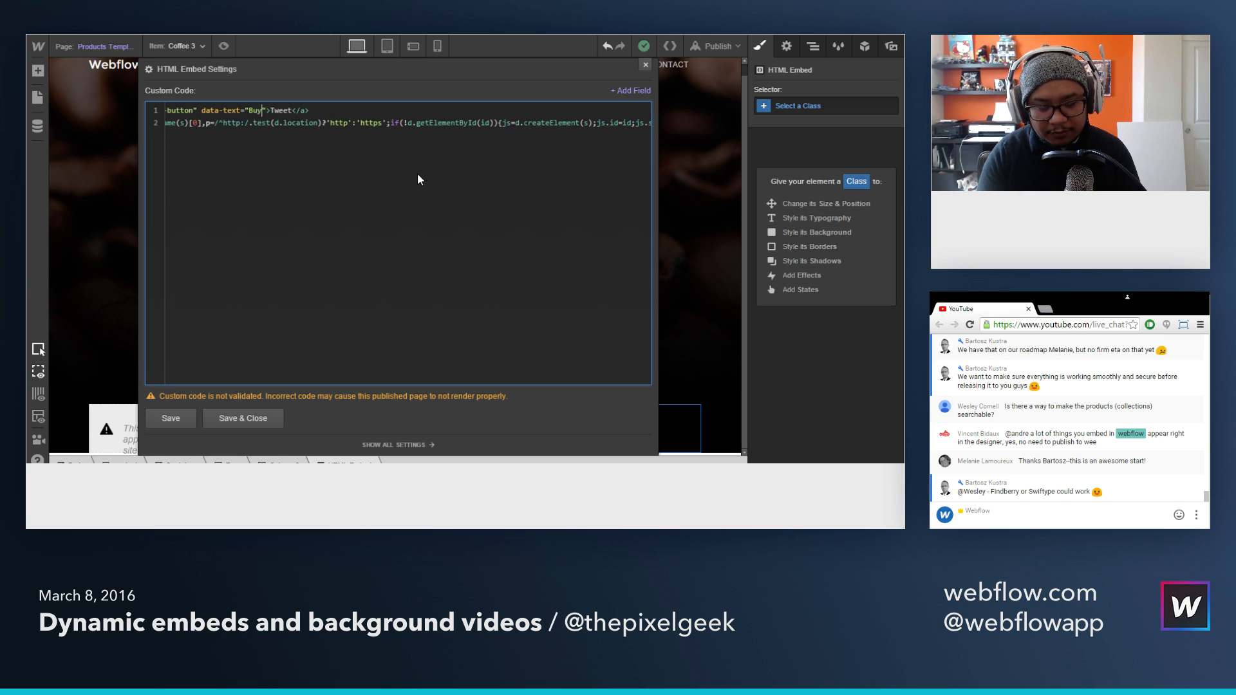
pyautogui.write('s is awesome! ')
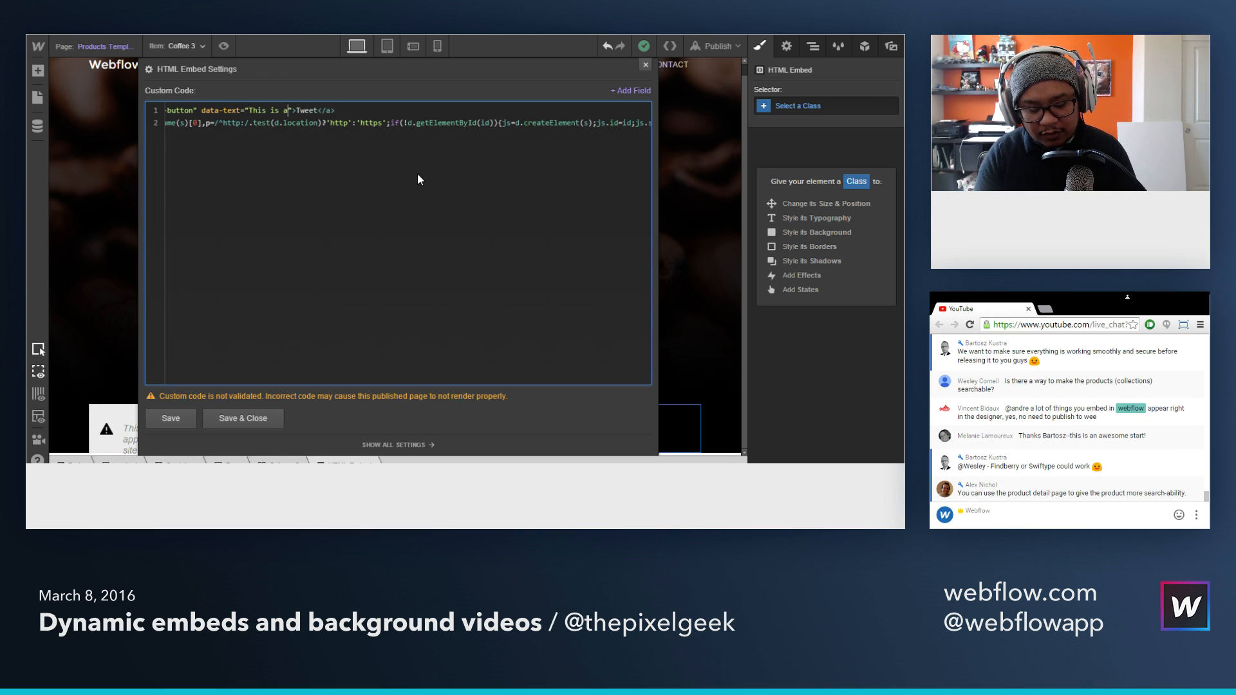
pyautogui.write('Buy ')
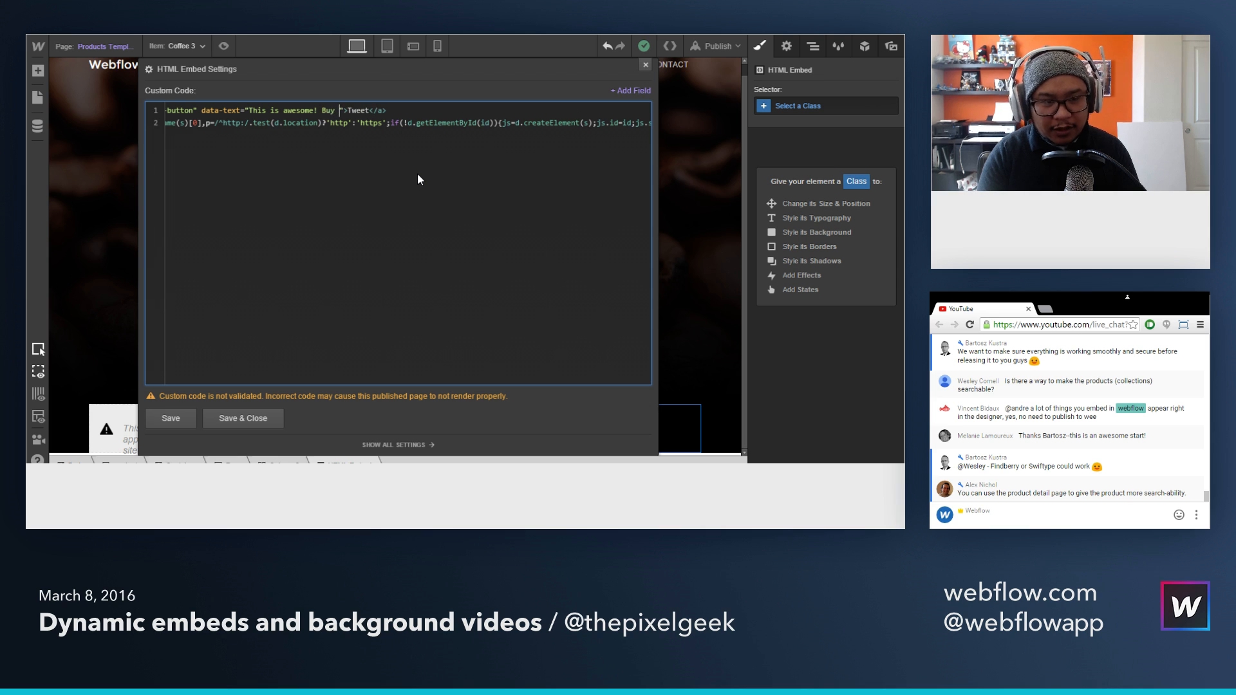
pyautogui.write('this')
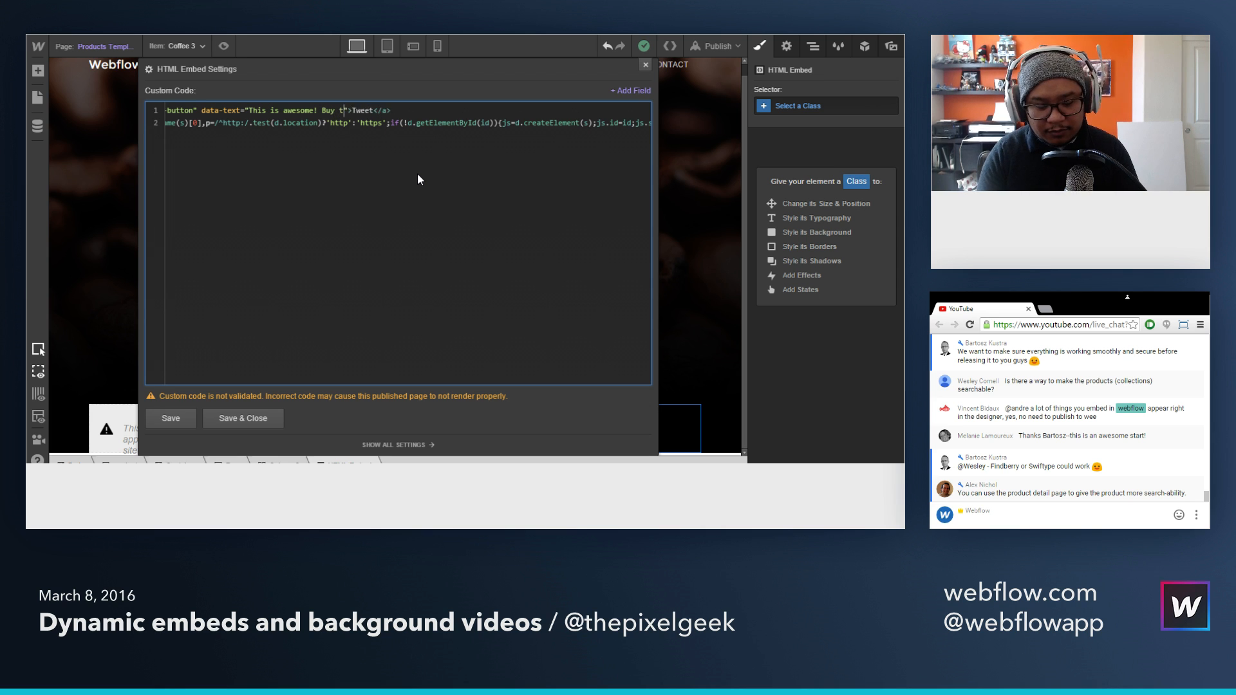
pyautogui.click(631, 90)
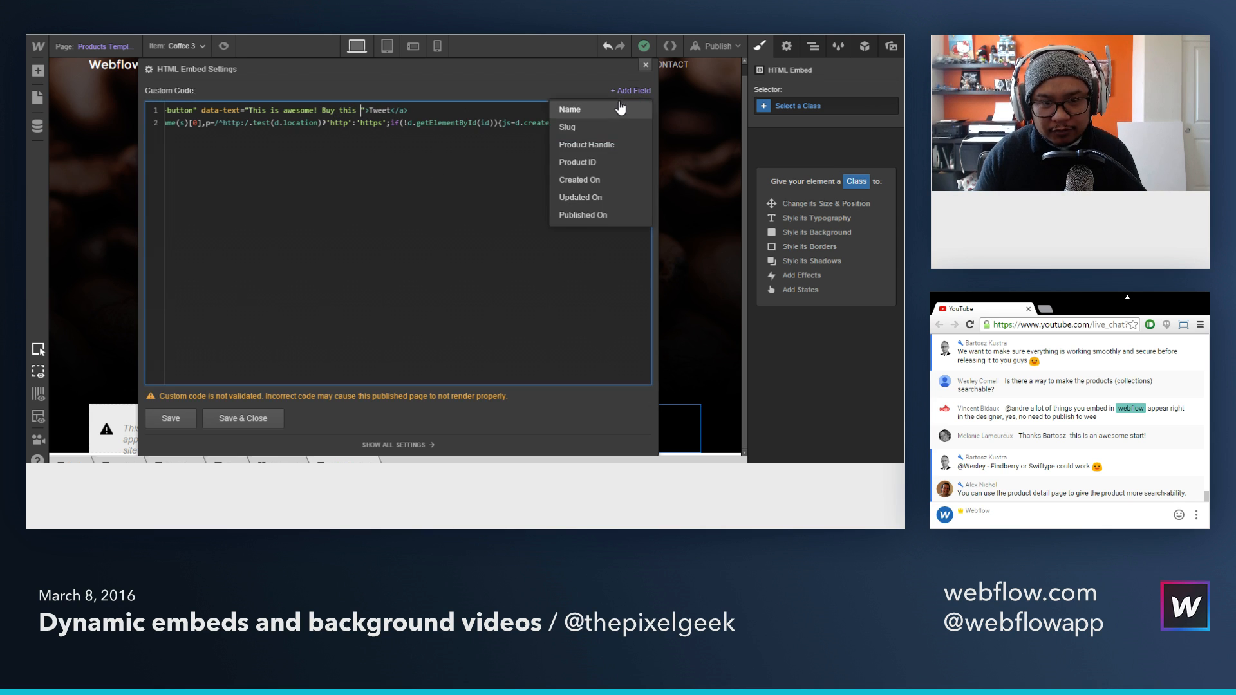
pyautogui.click(615, 104)
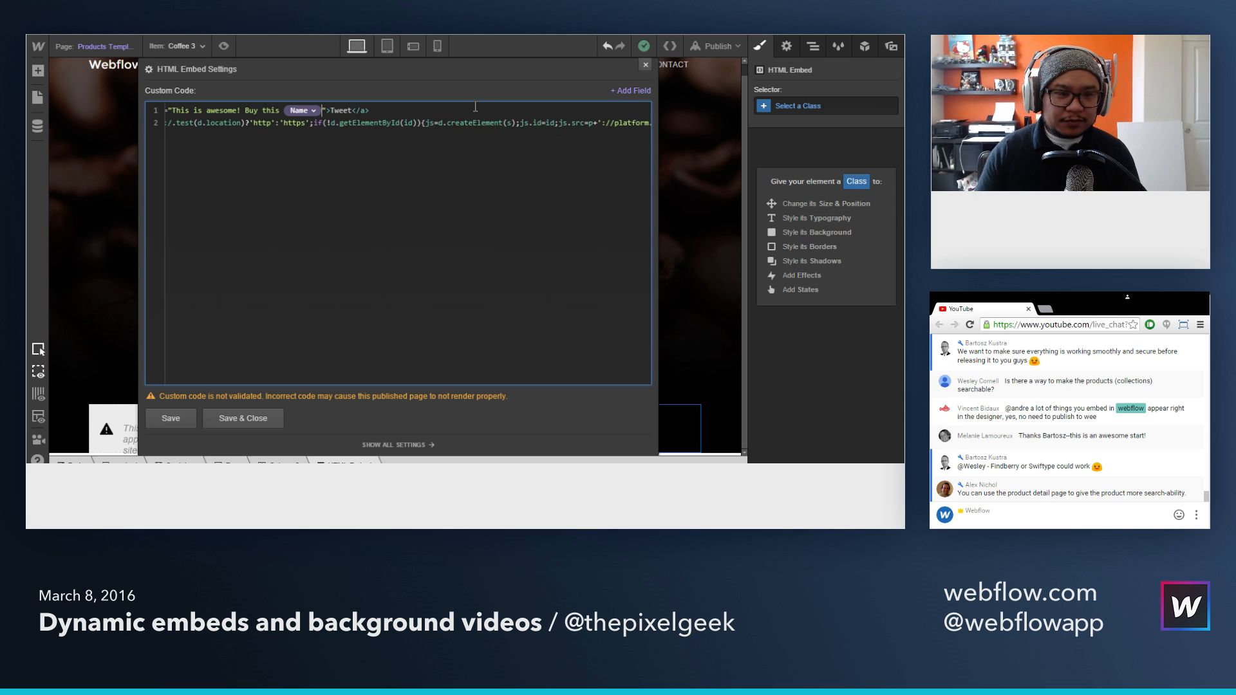
# Step: Save the Tweet button embed and publish the site to workshop-demo.webflowtest.io
pyautogui.moveTo(217, 110); pyautogui.dragTo(150, 110)
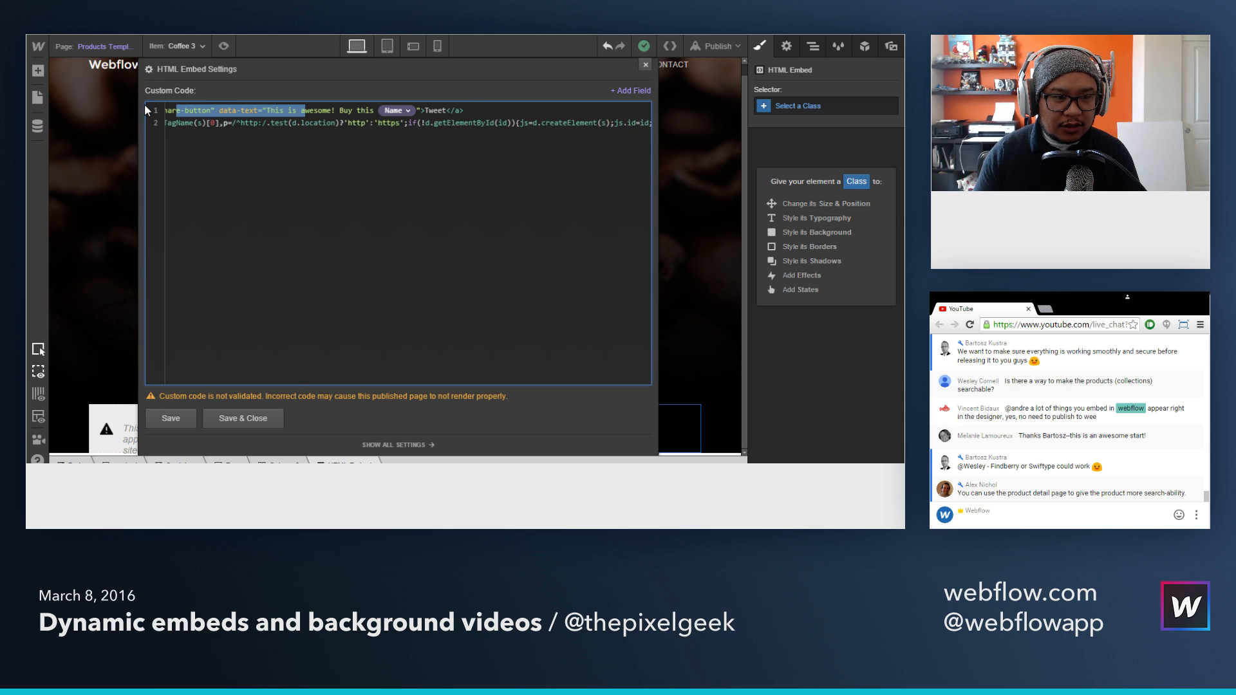
pyautogui.click(241, 112)
pyautogui.moveTo(245, 111); pyautogui.dragTo(171, 111)
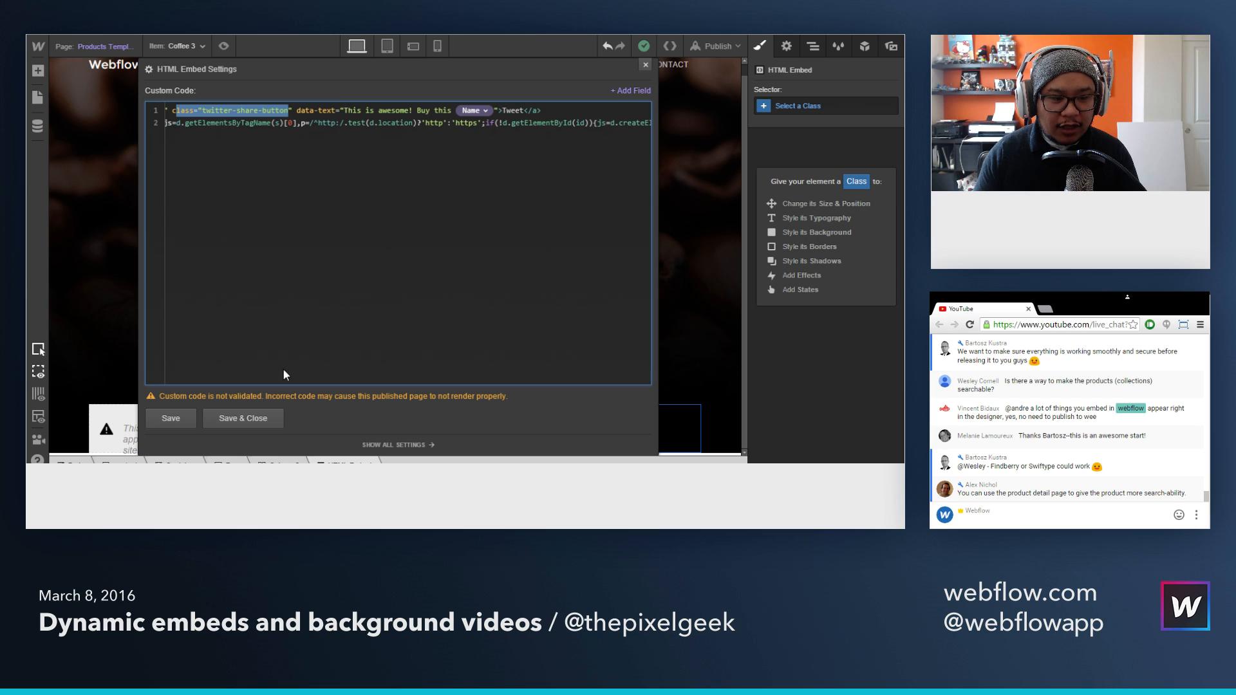
pyautogui.click(261, 418)
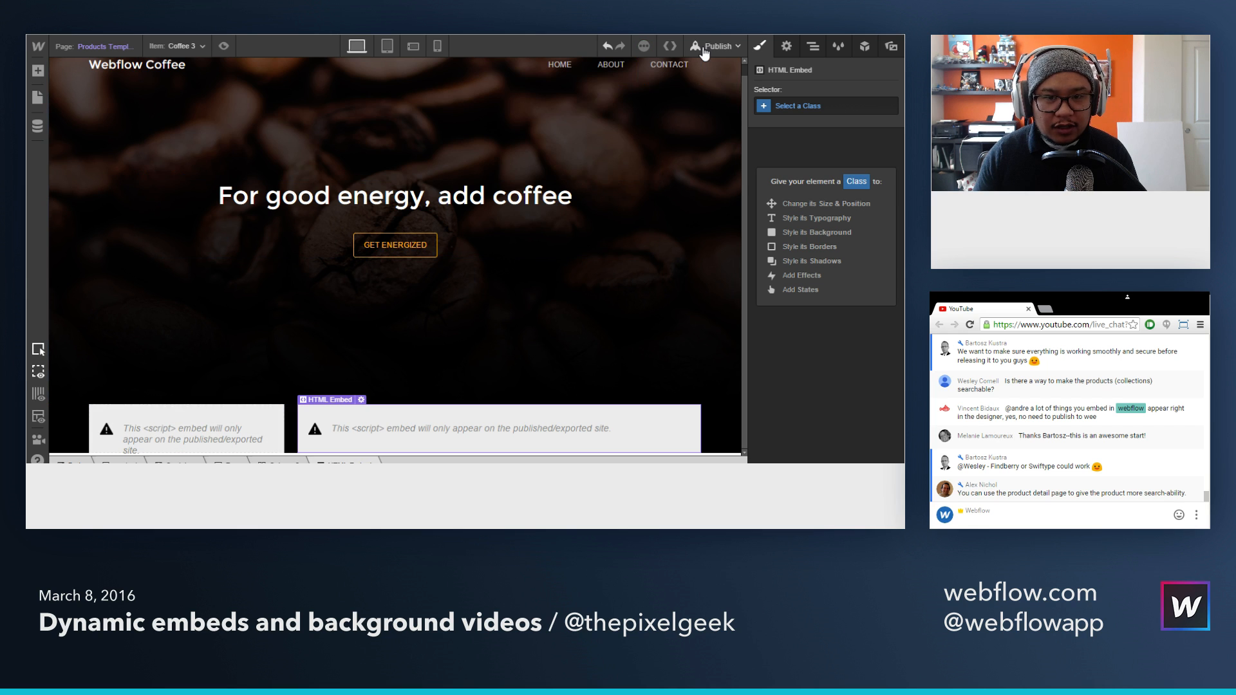
pyautogui.click(705, 53)
pyautogui.click(609, 175)
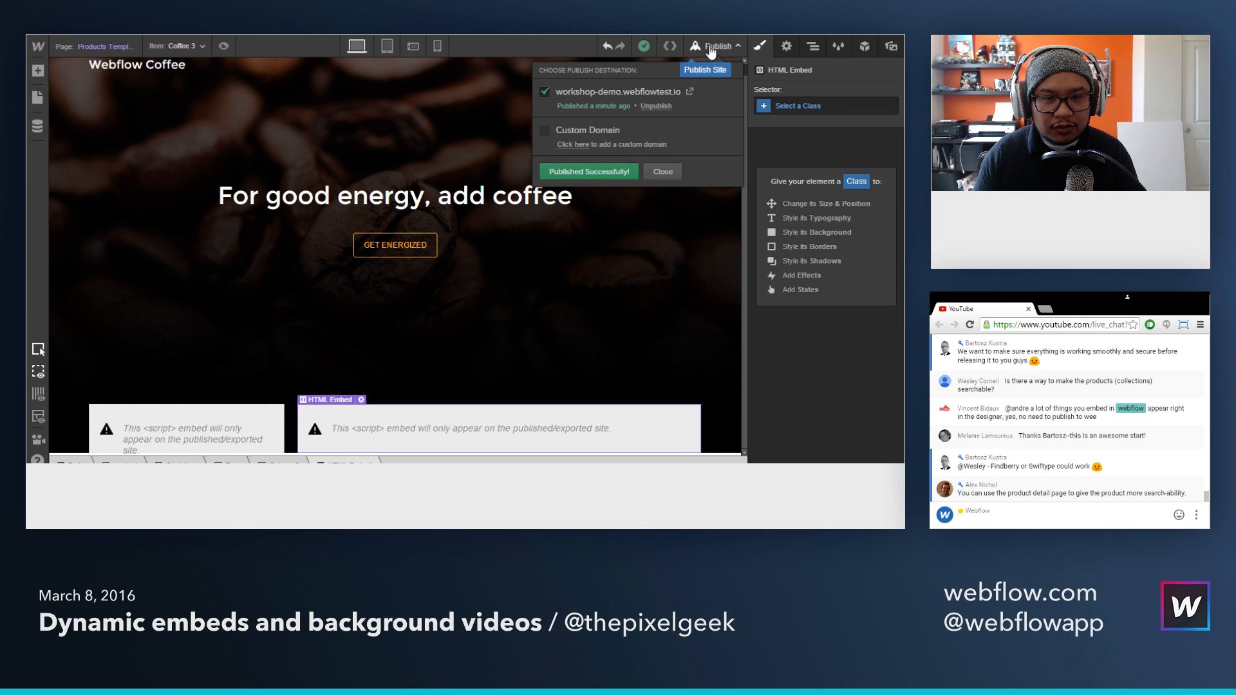
pyautogui.click(711, 53)
# Step: Switch to the published site, reload it, and check the Buy Button and Tweet button on the product page
pyautogui.hotkey('ctrl', 'Tab')
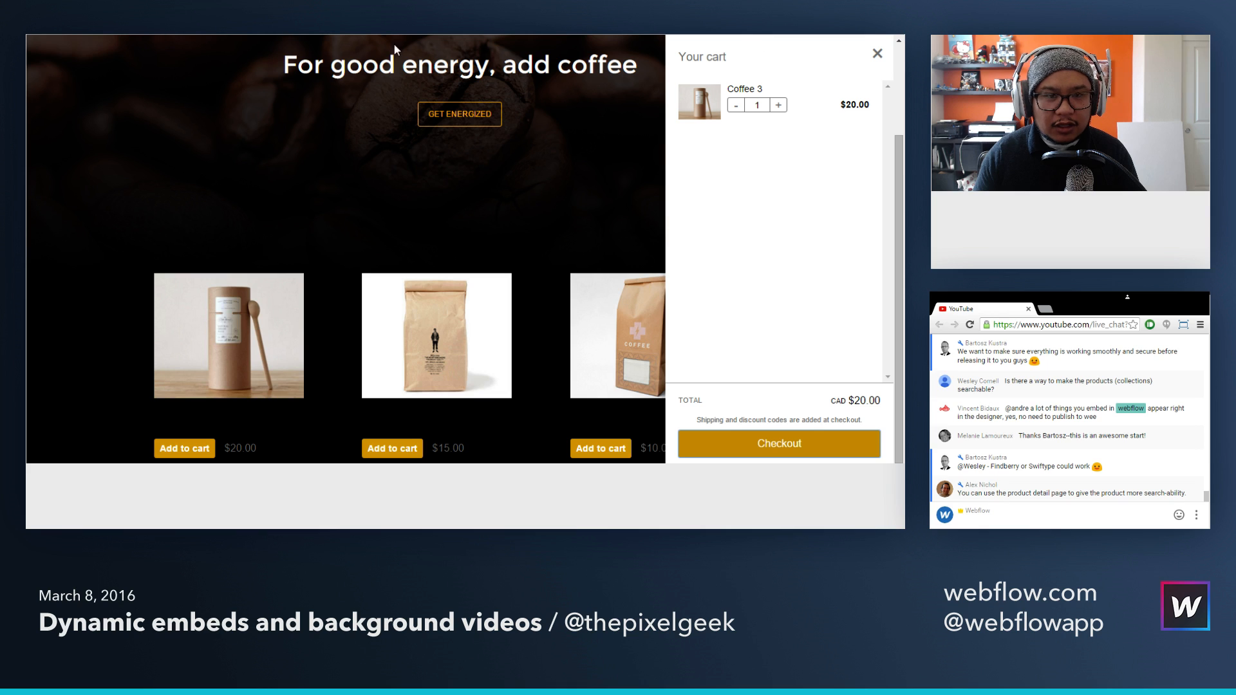
pyautogui.hotkey('ctrl', 'shift', 'Tab')
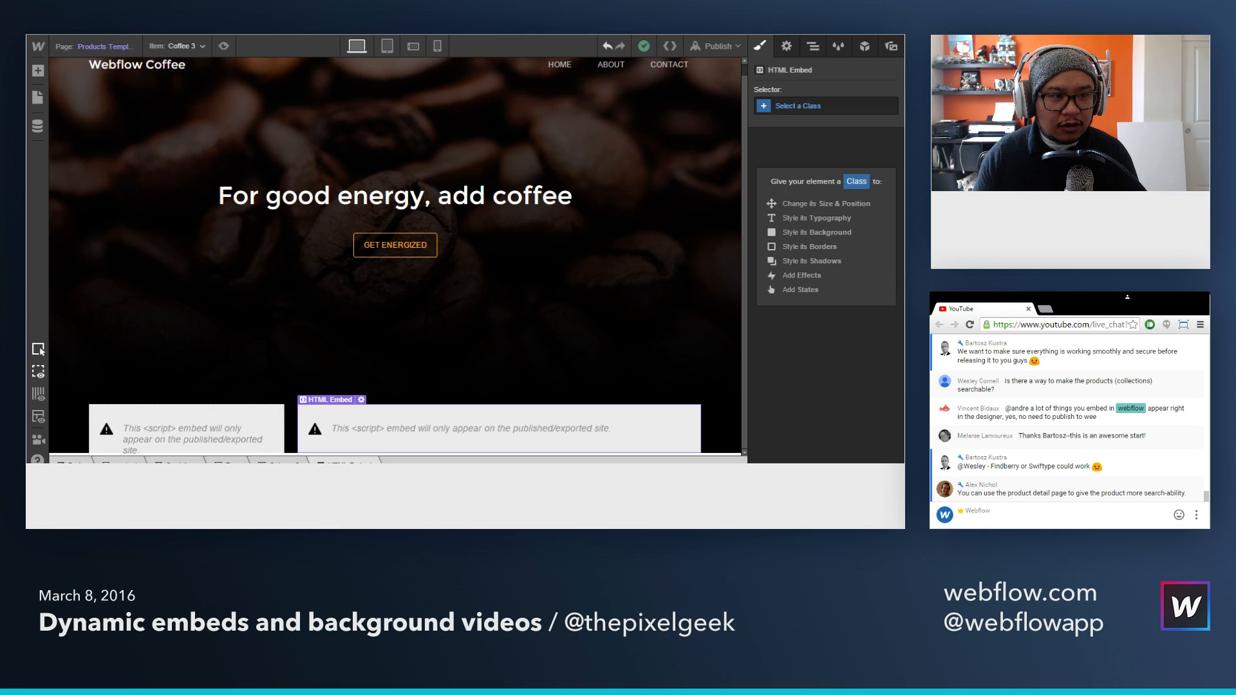
pyautogui.hotkey('ctrl', 'Tab')
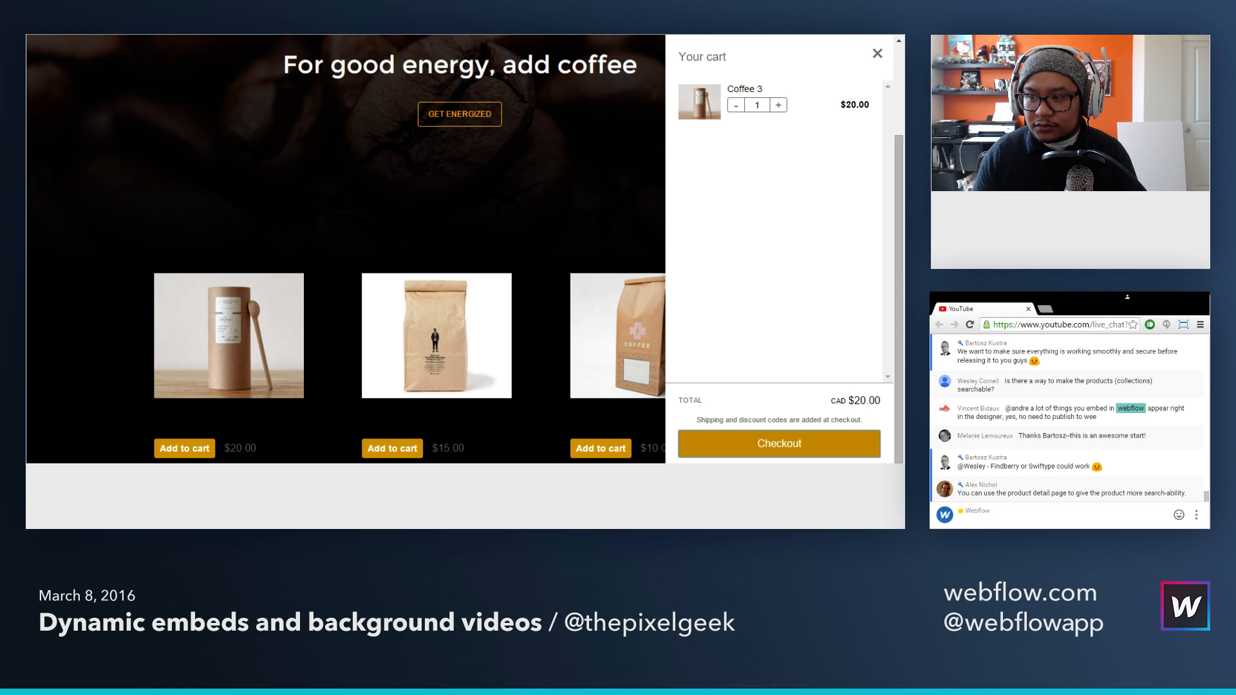
pyautogui.press('F5')
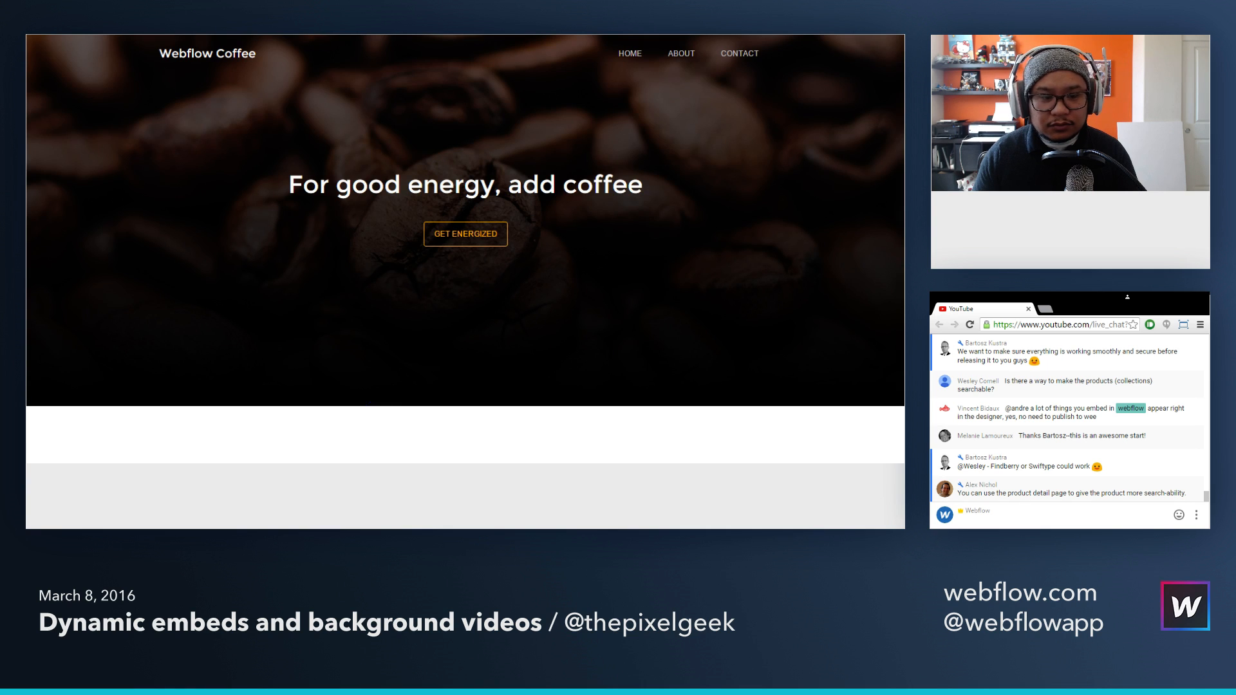
pyautogui.scroll(-2, 571, 283)
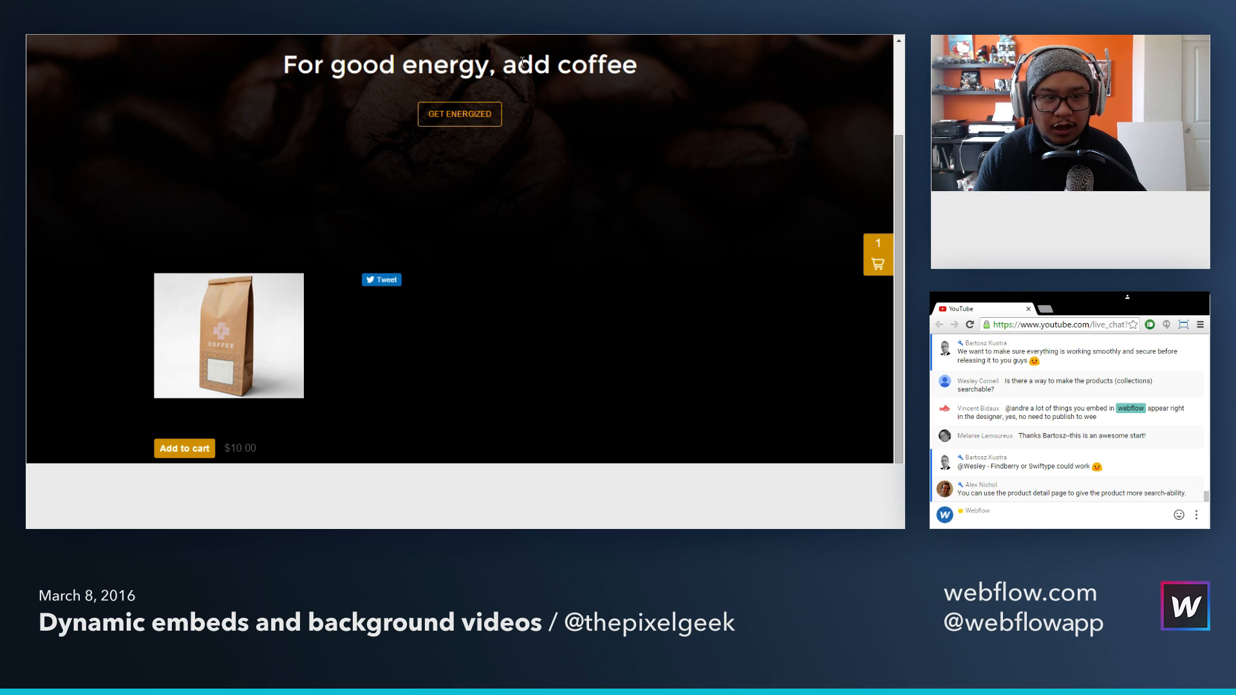
# Step: Switch to the Coverr website for free homepage videos
pyautogui.hotkey('ctrl', 'Tab')
# Step: Check the product name in the prefilled message on the Twitter share page, and switch to the SoundCloud track page
pyautogui.hotkey('ctrl', 'Tab')
pyautogui.hotkey('ctrl', 'Tab')
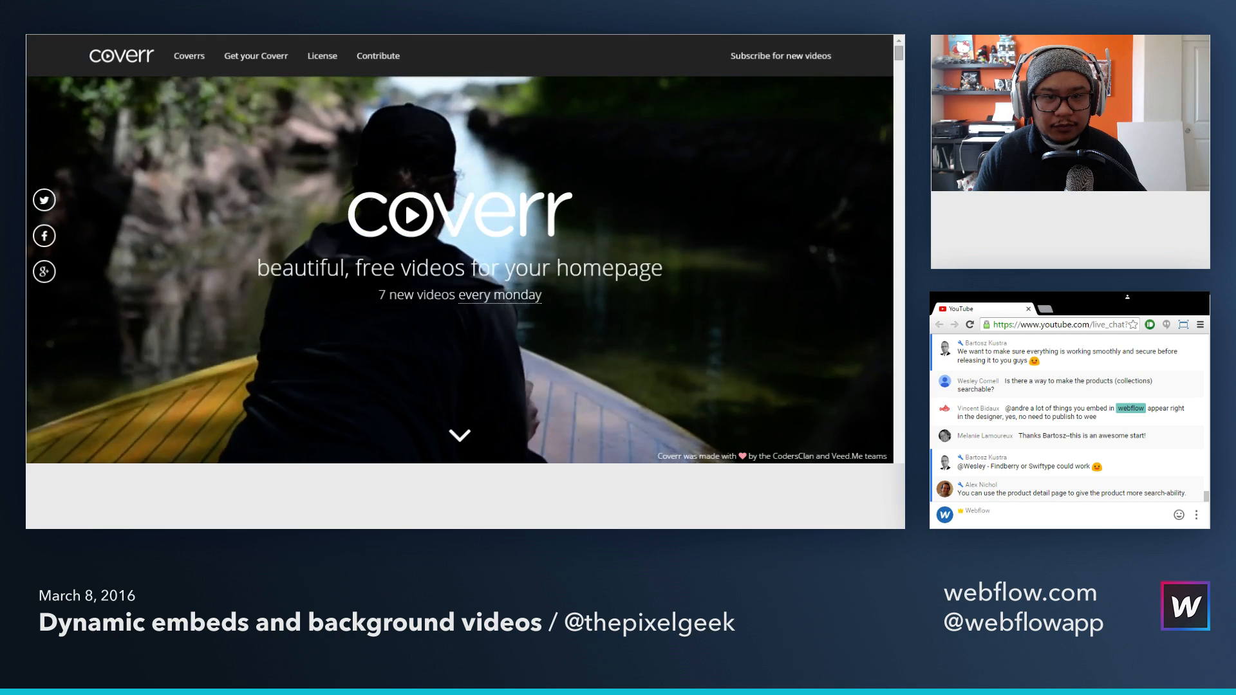
pyautogui.hotkey('ctrl', 'Tab')
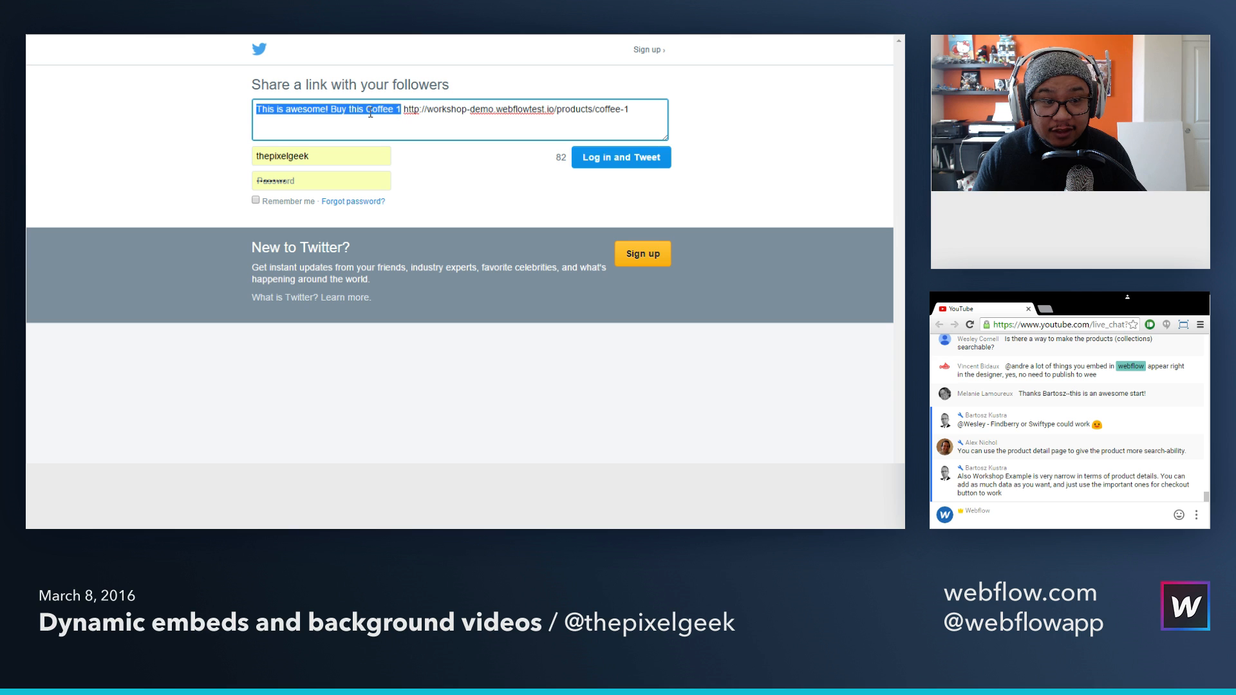
pyautogui.moveTo(366, 109); pyautogui.dragTo(402, 107)
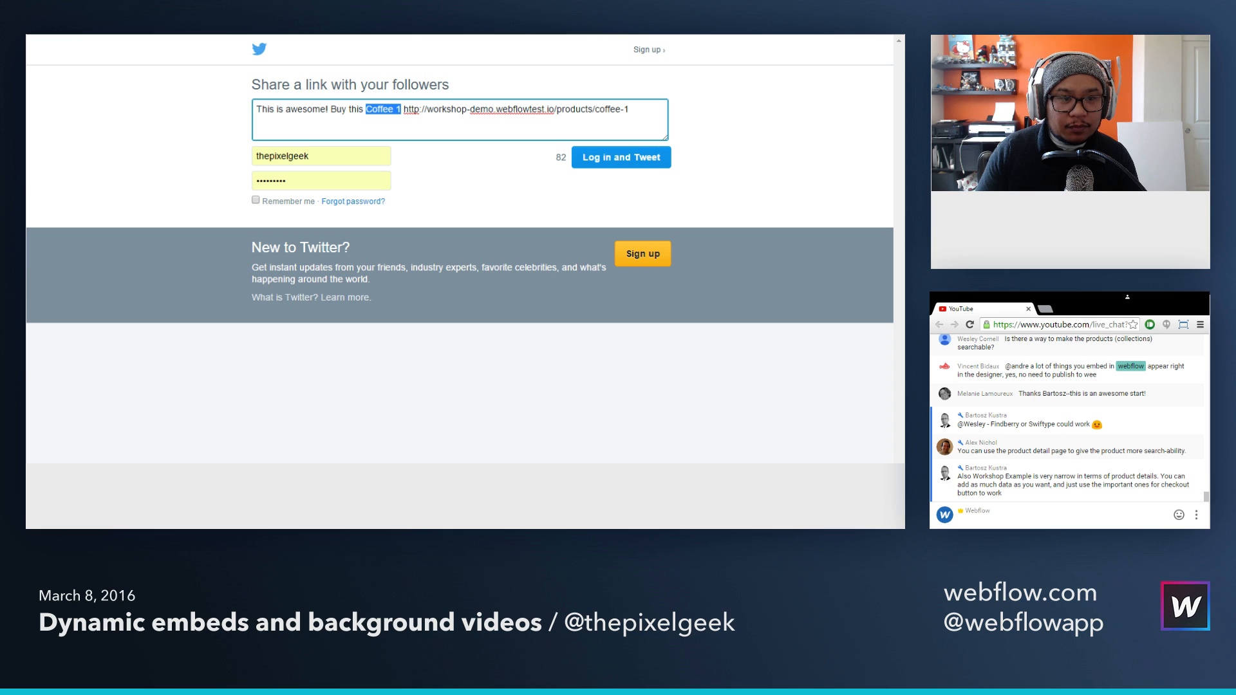
pyautogui.hotkey('ctrl', 'Tab')
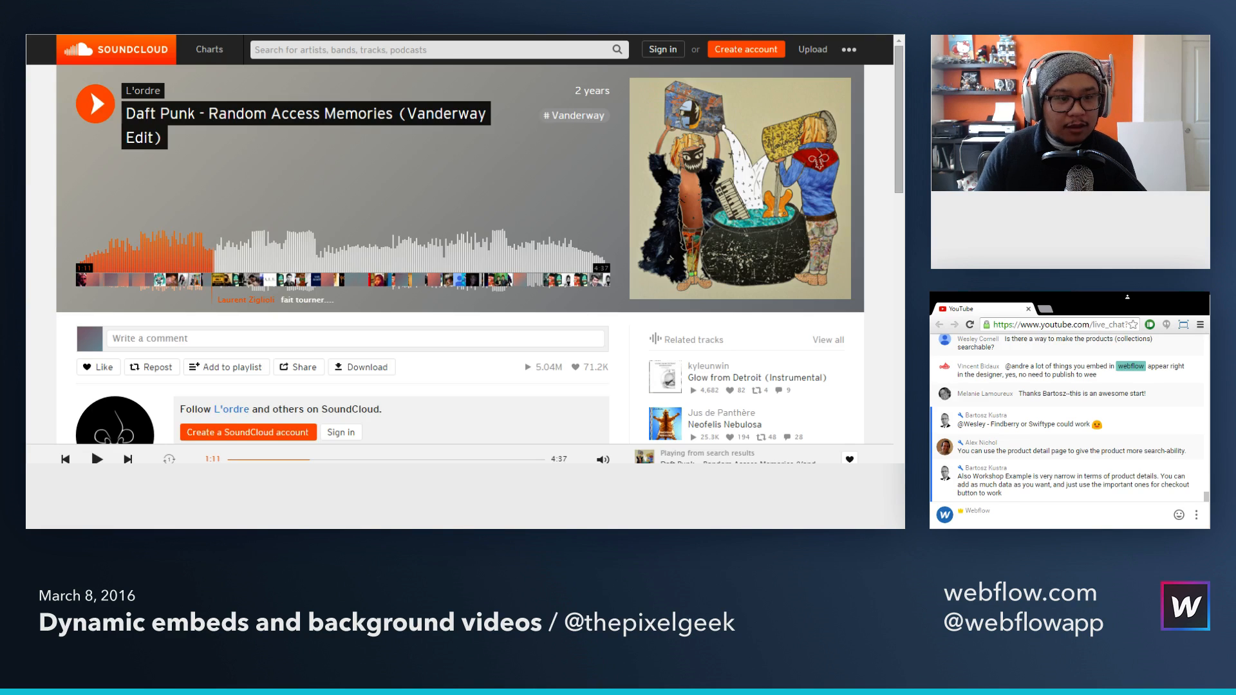
# Step: Switch to the Webflow Designer, open the Products collection's settings, and add a new Number field
pyautogui.hotkey('ctrl', 'Tab')
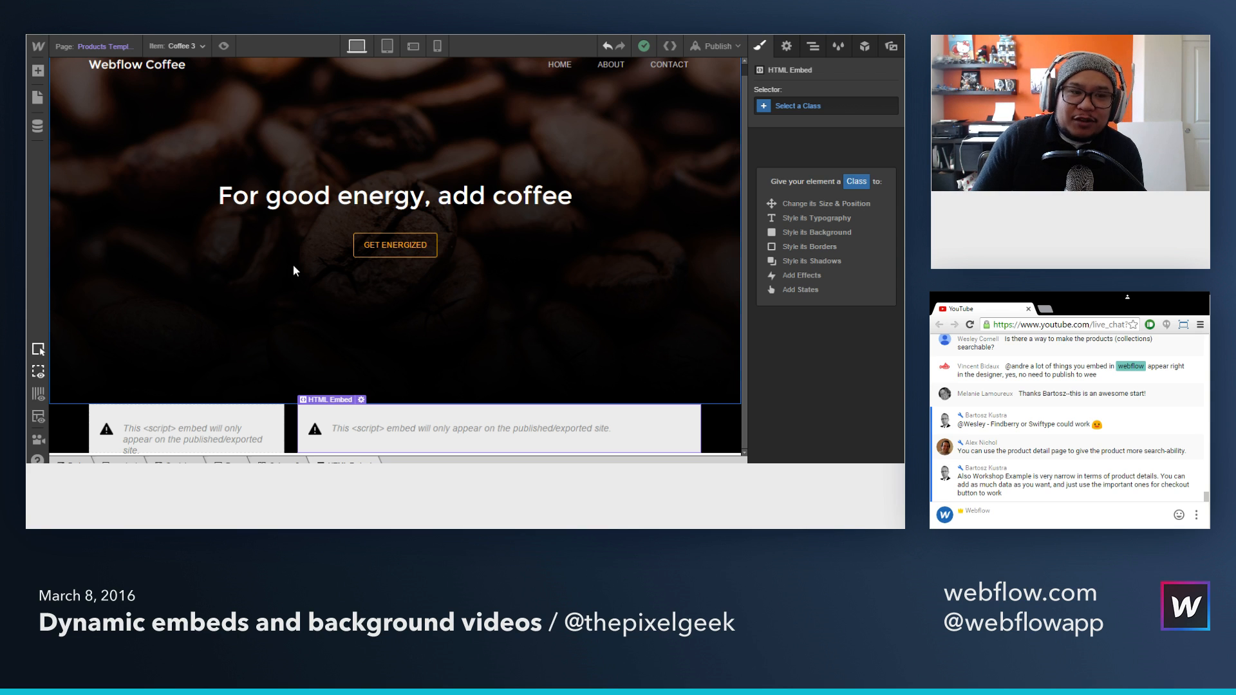
pyautogui.click(37, 127)
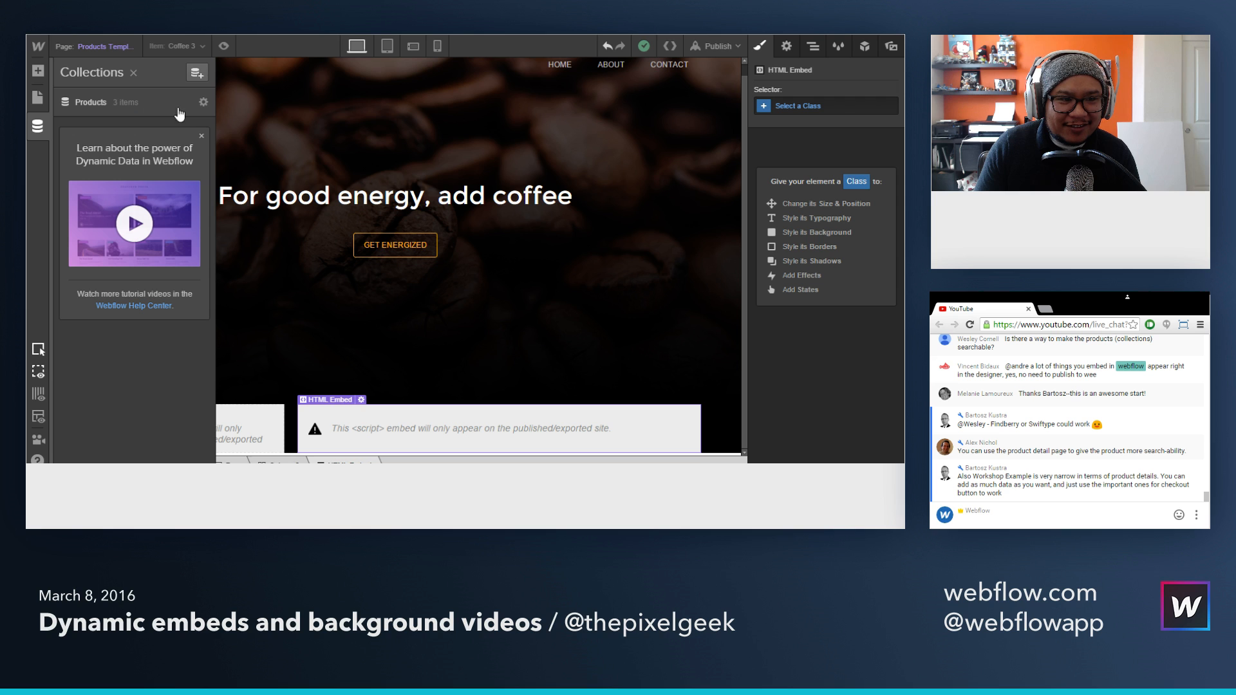
pyautogui.click(202, 102)
pyautogui.scroll(-1, 360, 358)
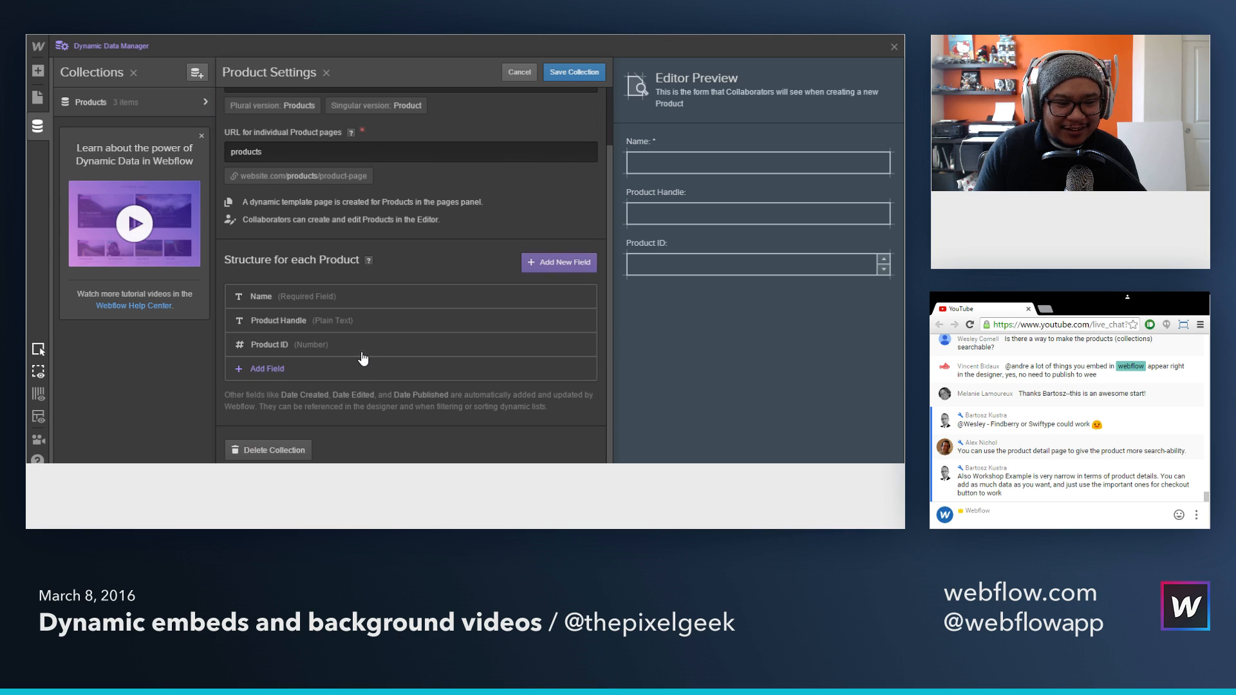
pyautogui.click(267, 369)
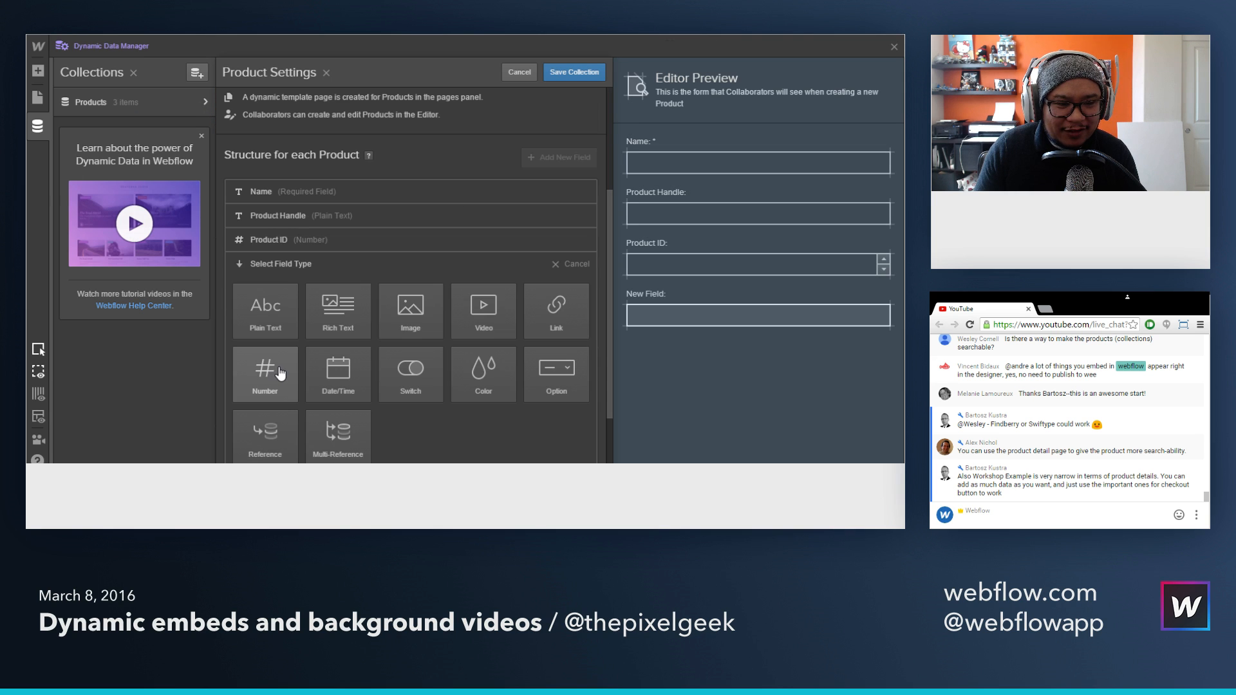
pyautogui.moveTo(298, 356)
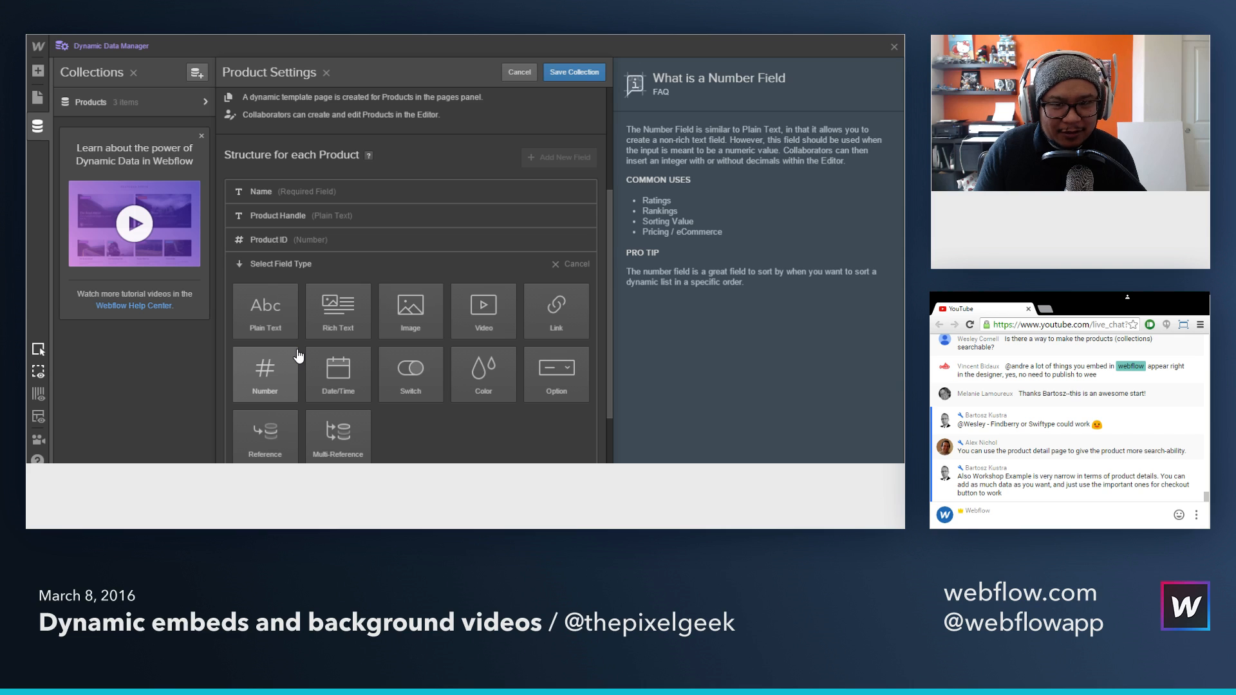
pyautogui.scroll(-1, 298, 356)
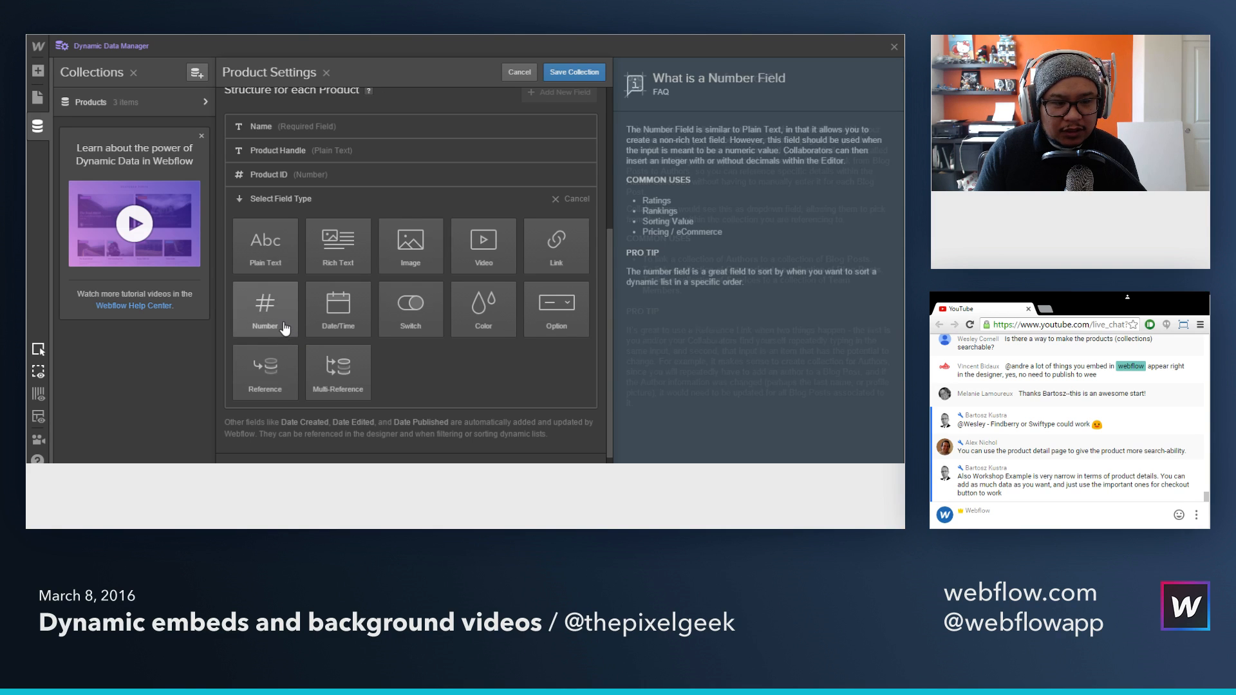
pyautogui.click(268, 311)
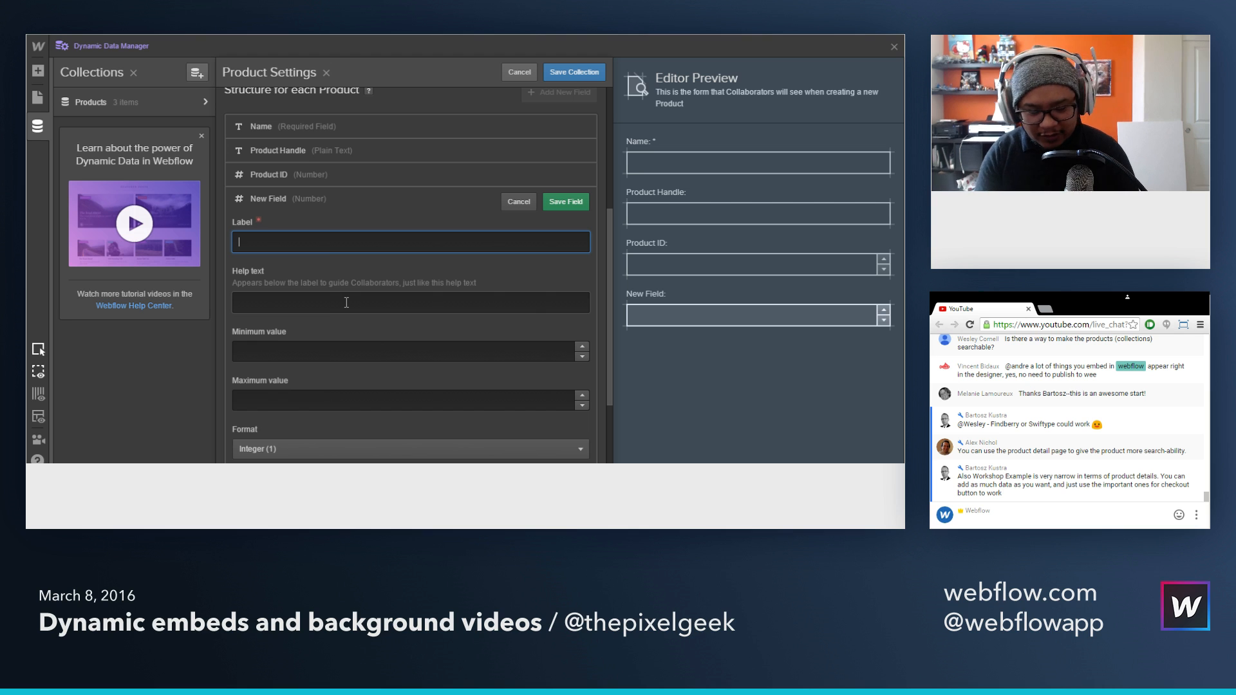
# Step: Label the new Number field "SoundCloud Track ID" and save both the field and the Products collection
pyautogui.write('S')
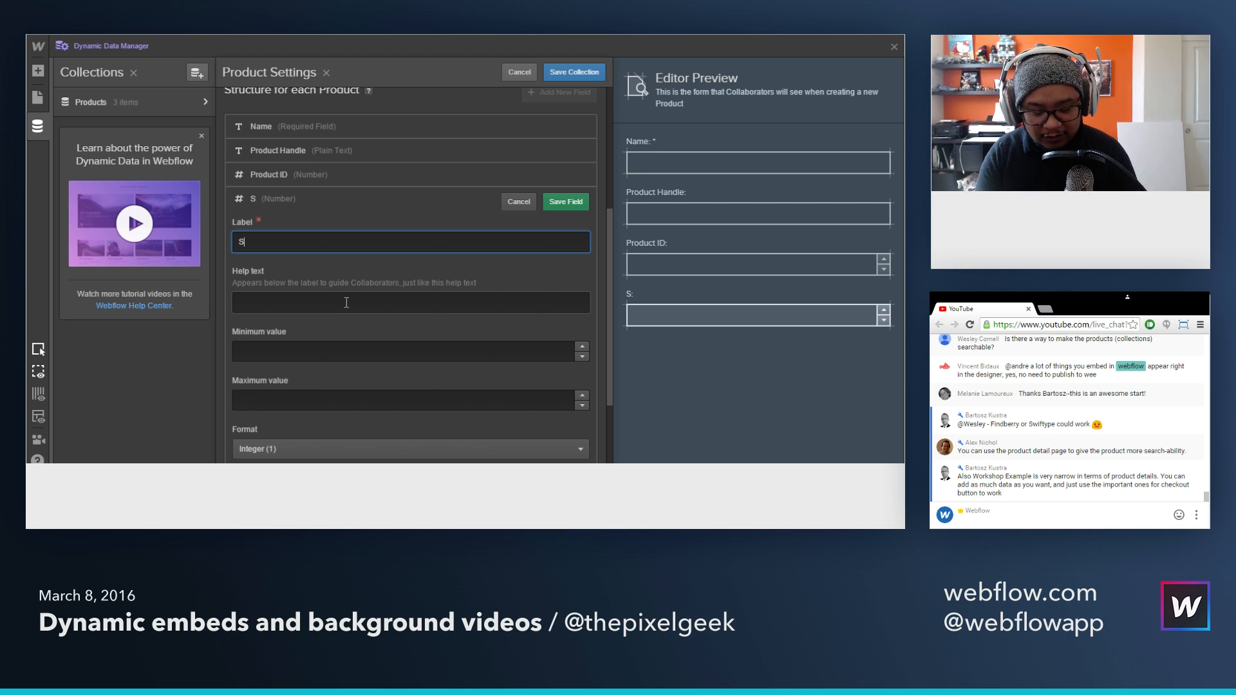
pyautogui.write('oundCloud T')
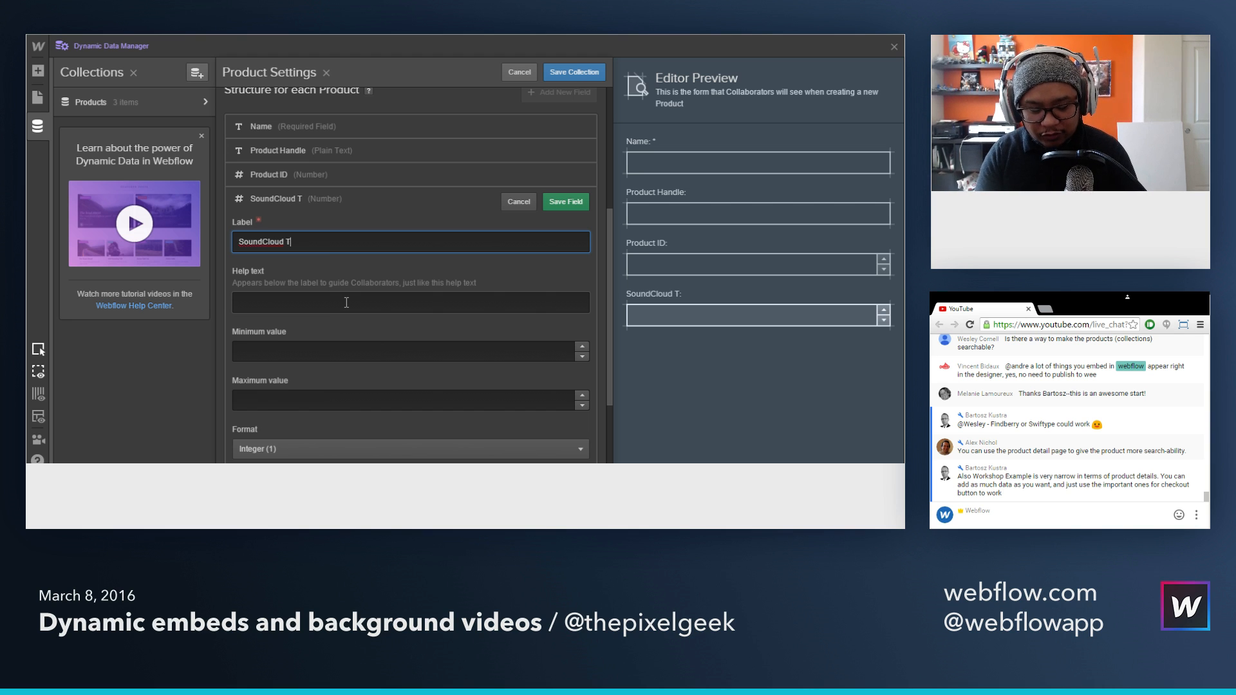
pyautogui.write('rac')
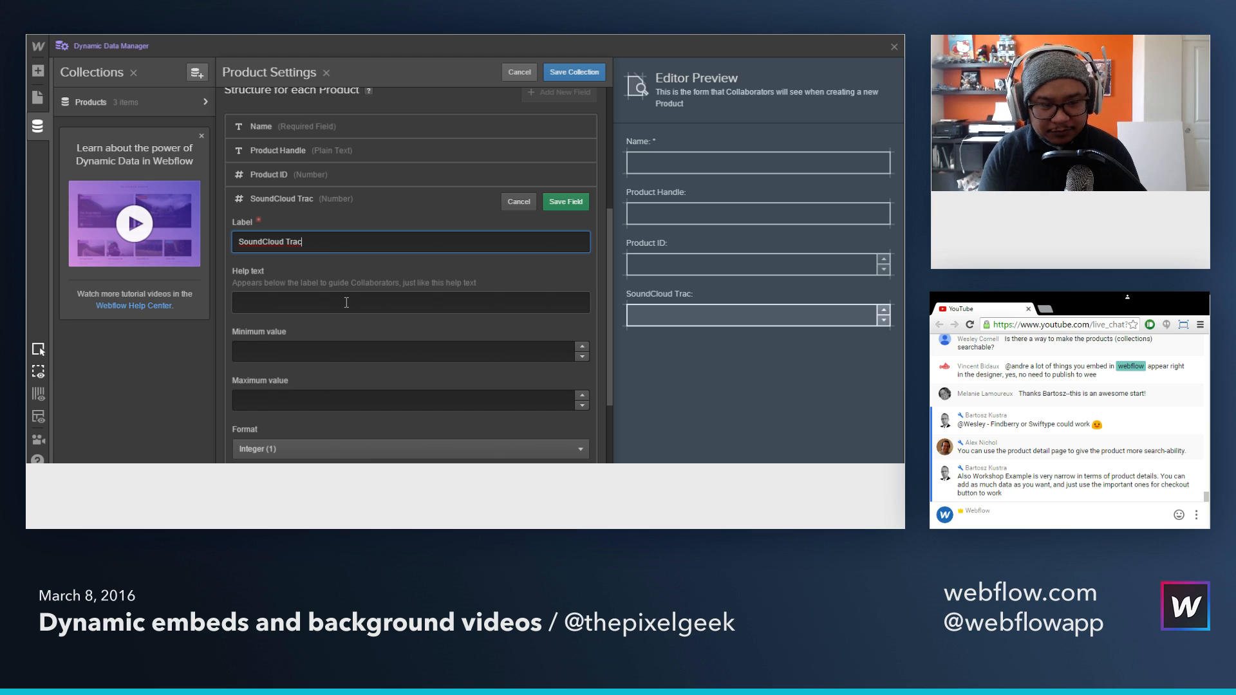
pyautogui.write(' Ik ID')
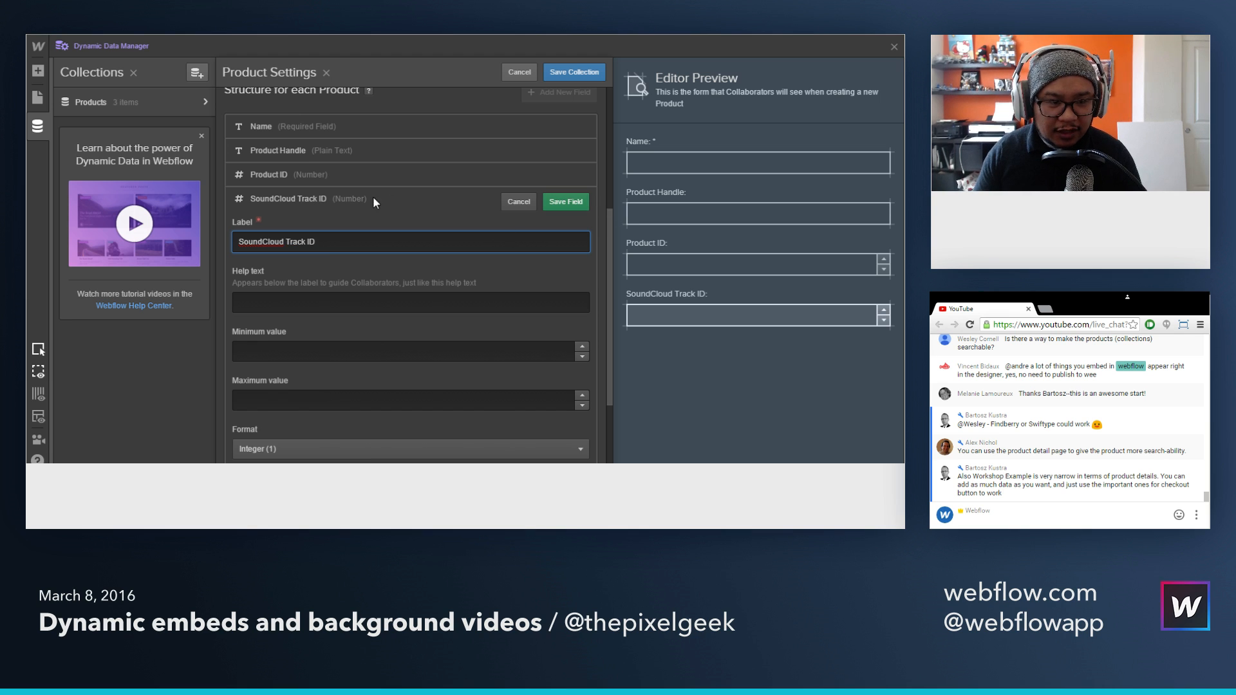
pyautogui.click(578, 205)
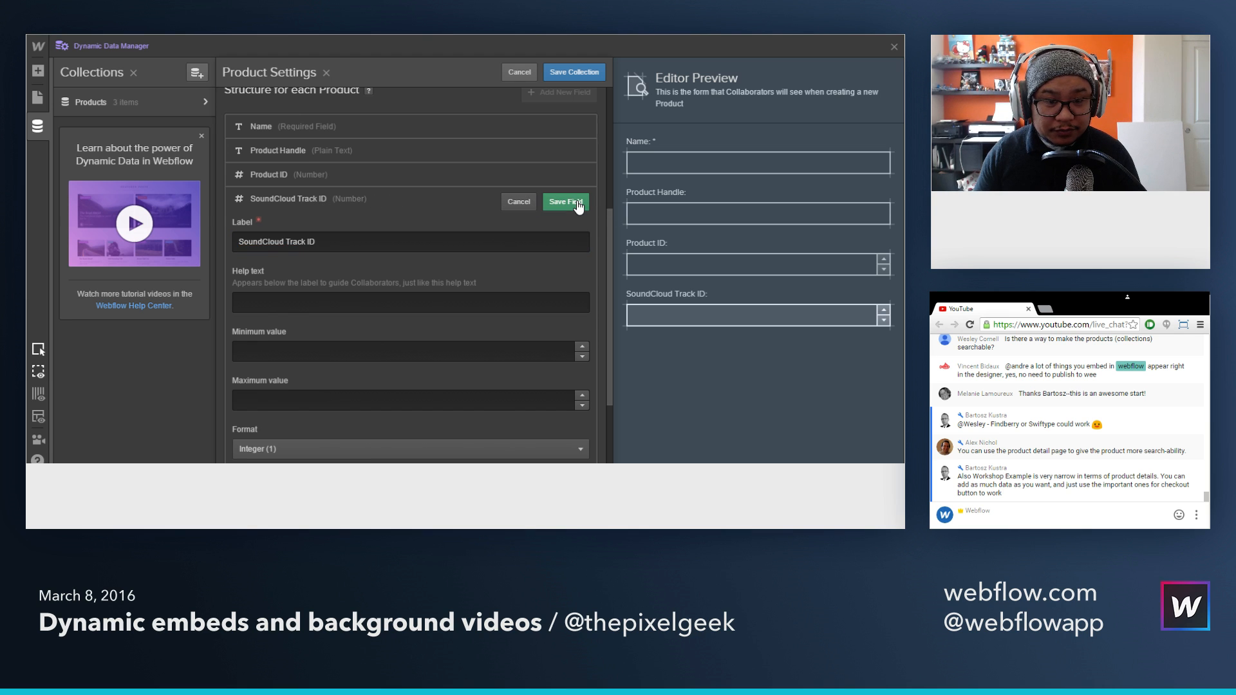
pyautogui.click(578, 205)
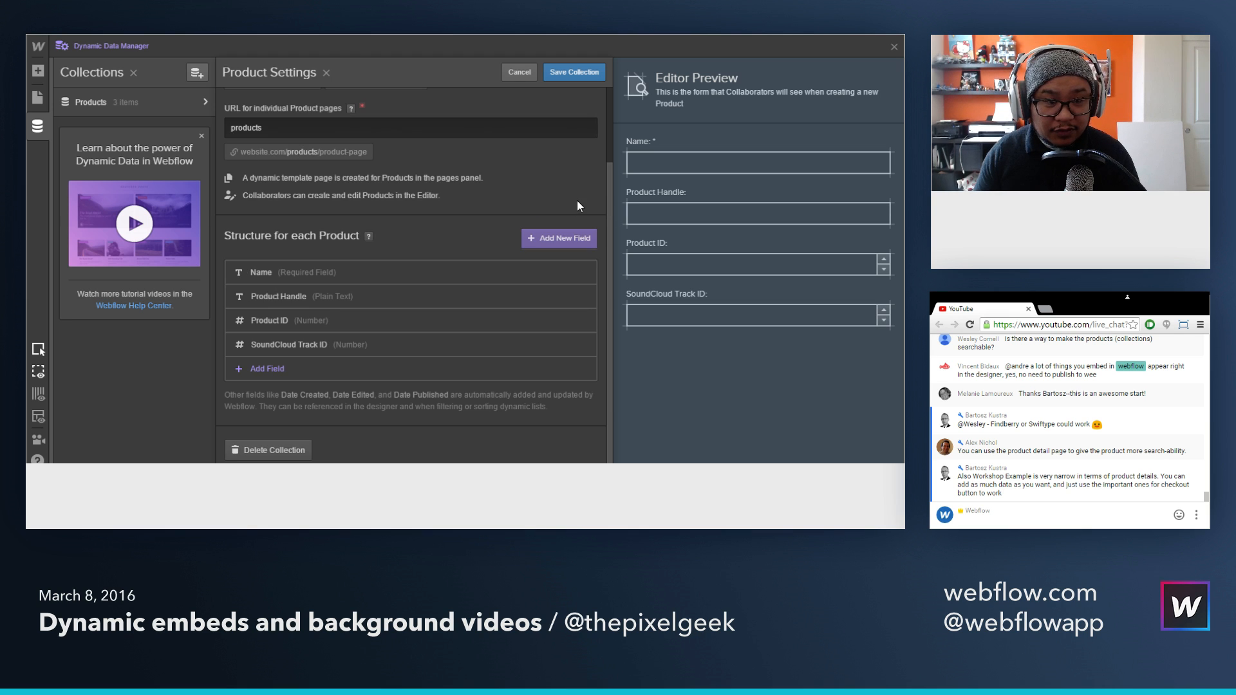
pyautogui.click(594, 71)
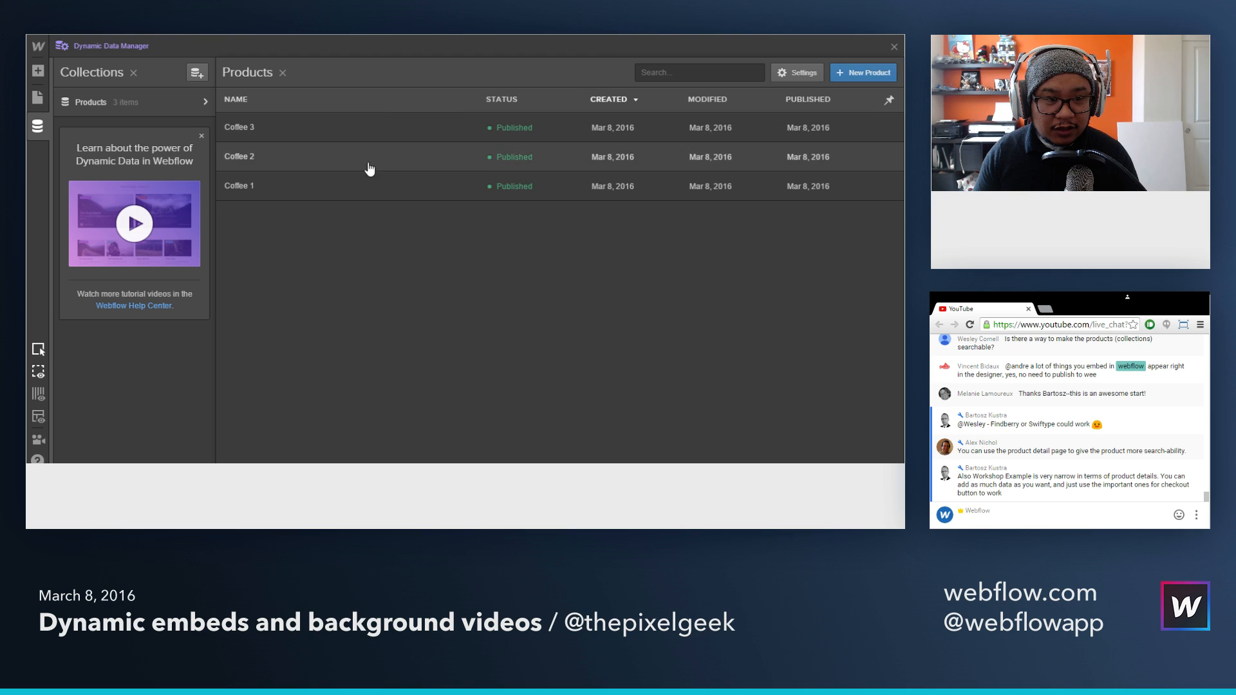
# Step: Open the Coffee 1 product, and on SoundCloud copy the track ID from the Daft Punk track's WordPress embed code
pyautogui.click(367, 185)
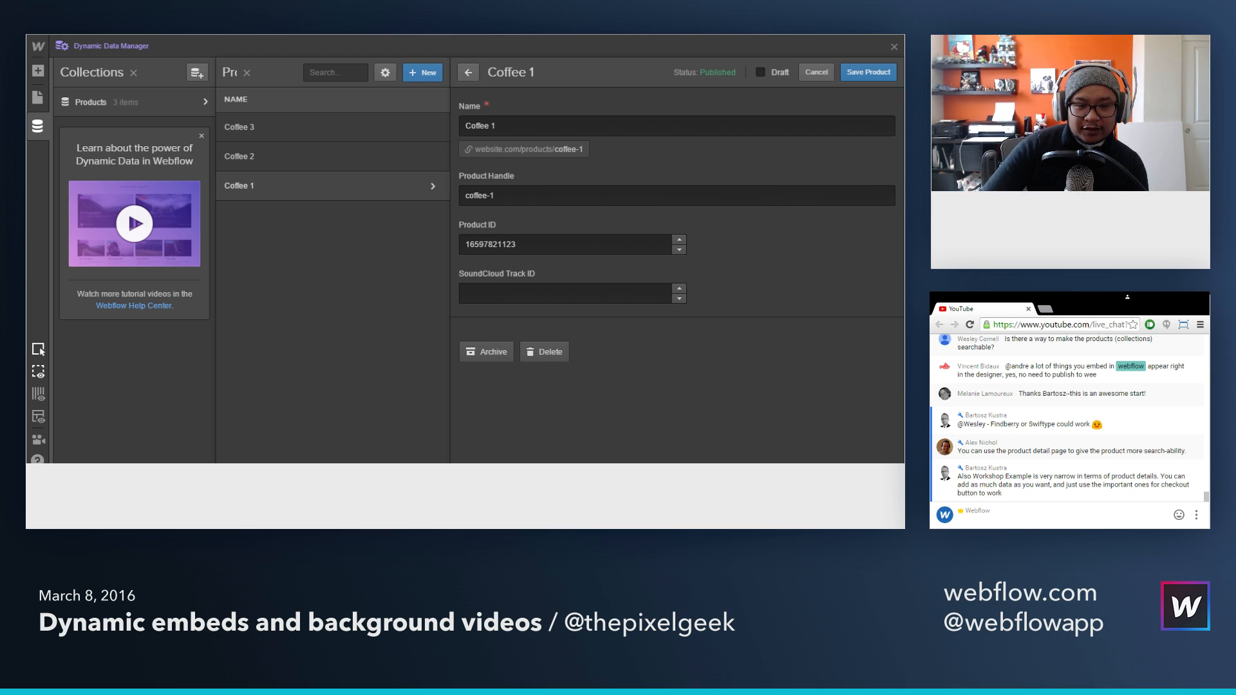
pyautogui.hotkey('ctrl', 'Tab')
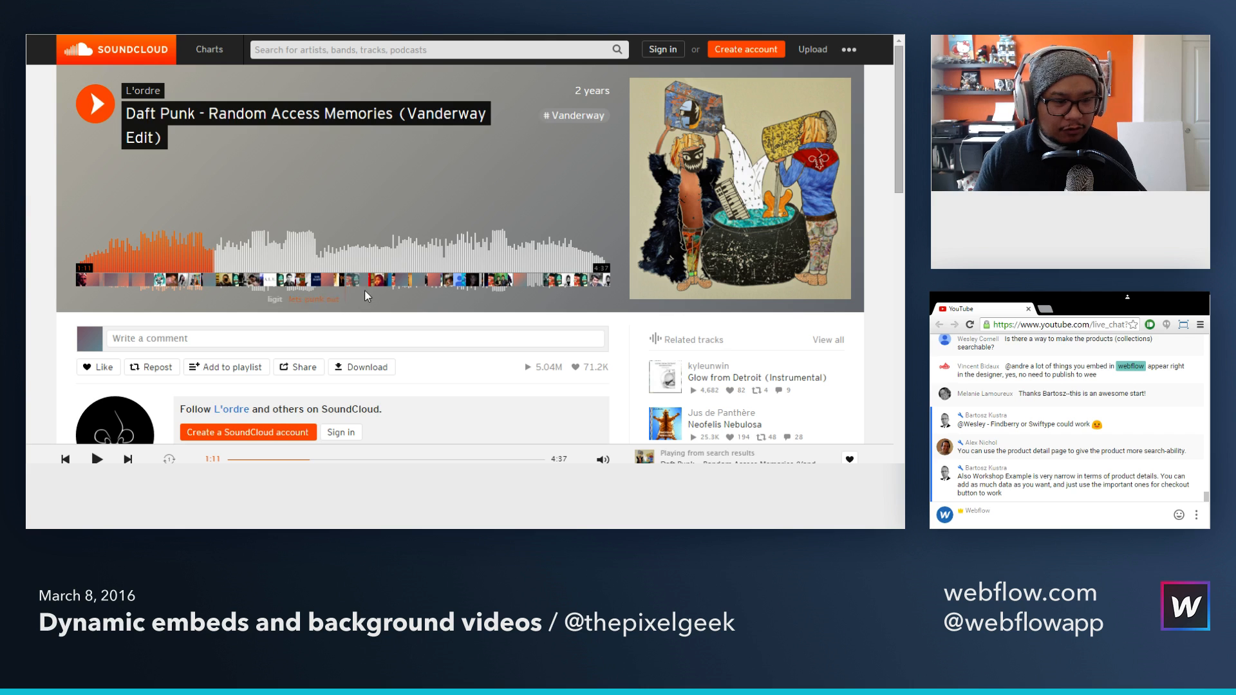
pyautogui.scroll(-1, 443, 380)
pyautogui.scroll(1, 443, 376)
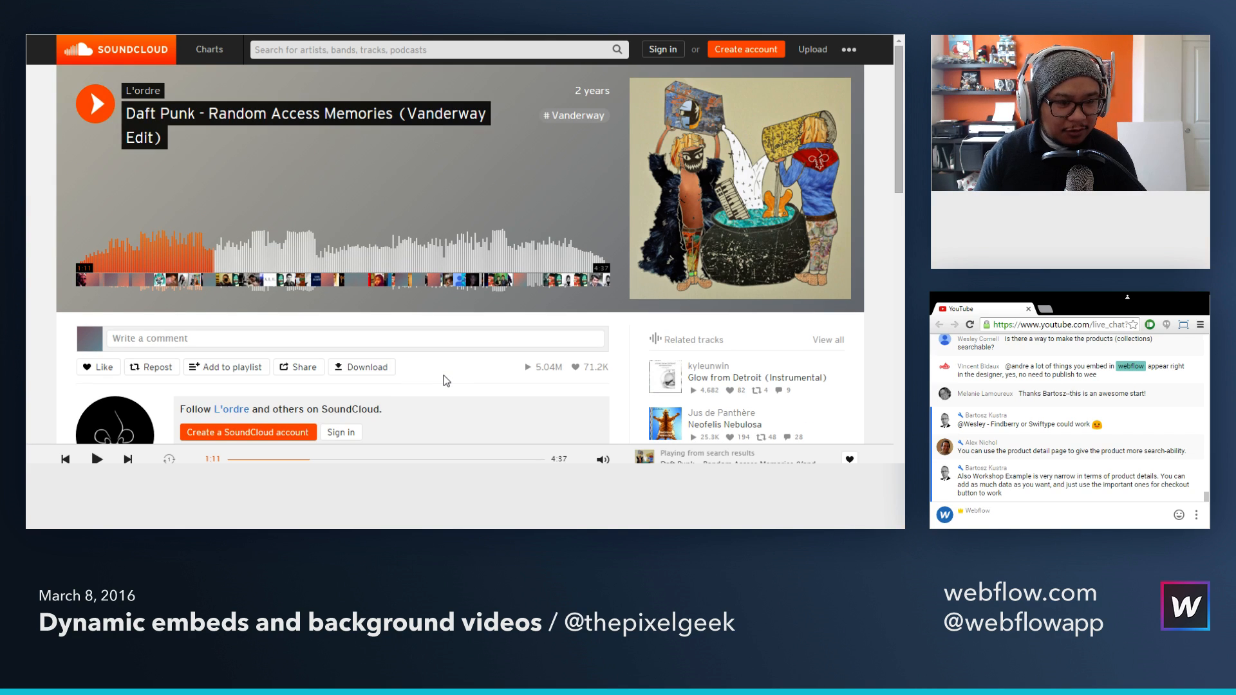
pyautogui.click(315, 369)
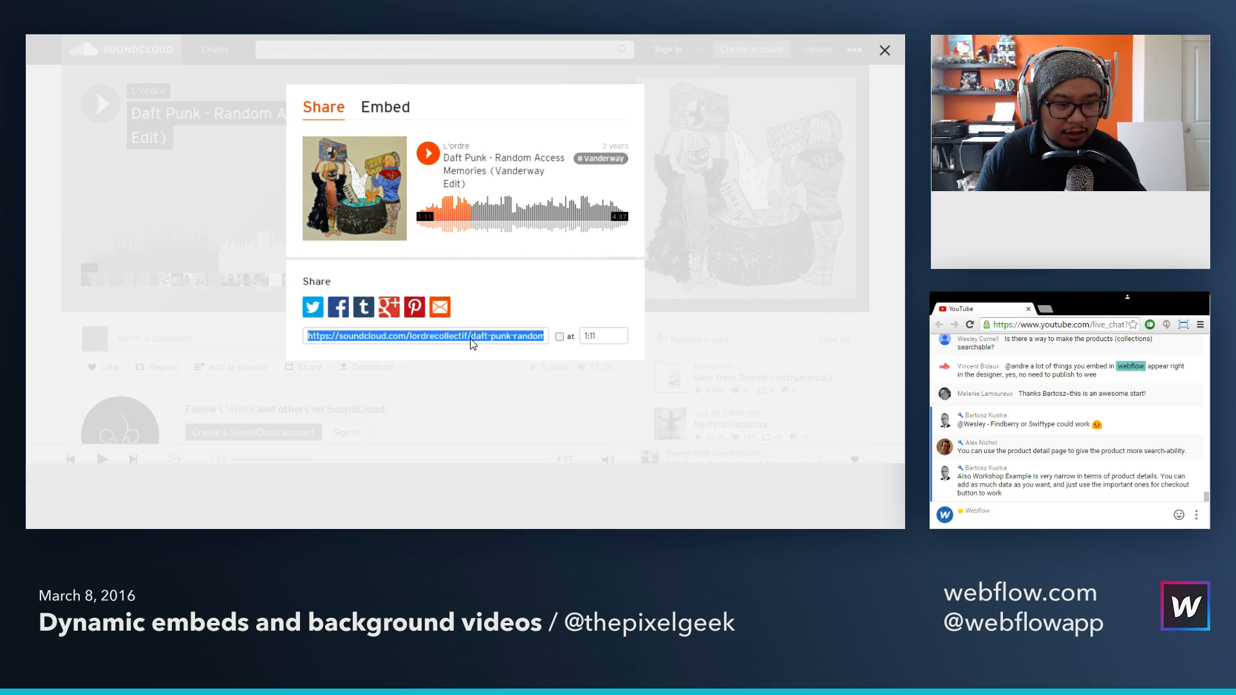
pyautogui.moveTo(472, 341); pyautogui.dragTo(579, 336)
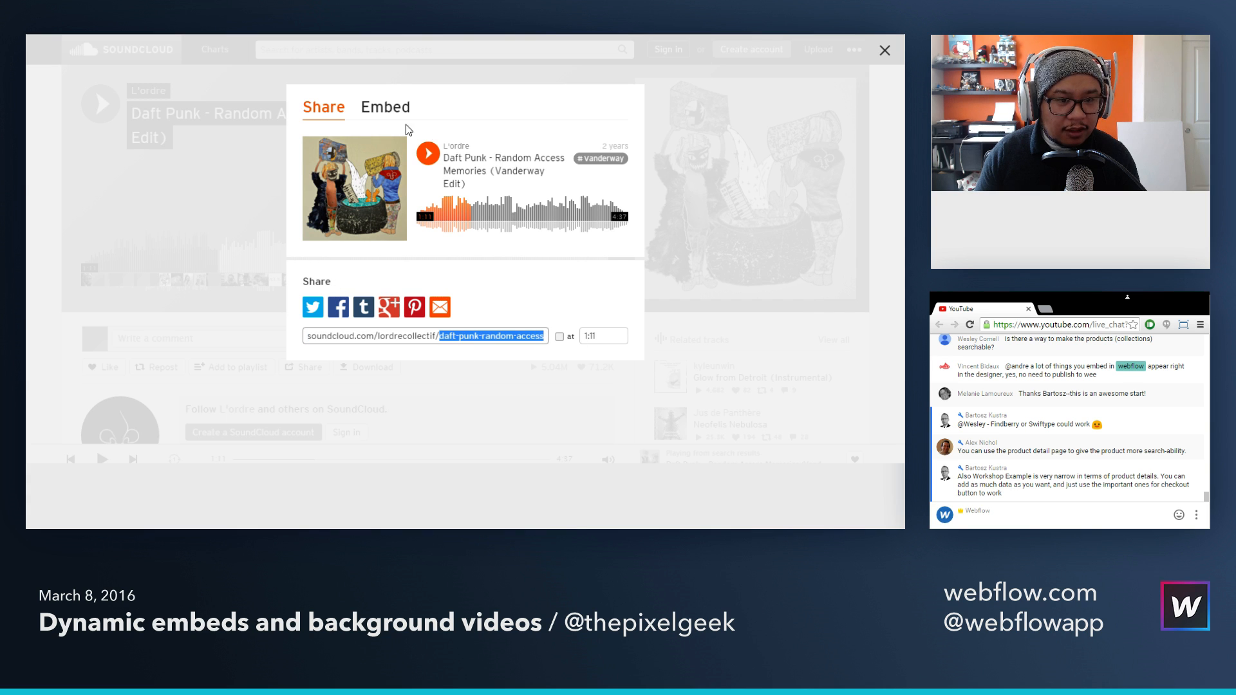
pyautogui.click(385, 117)
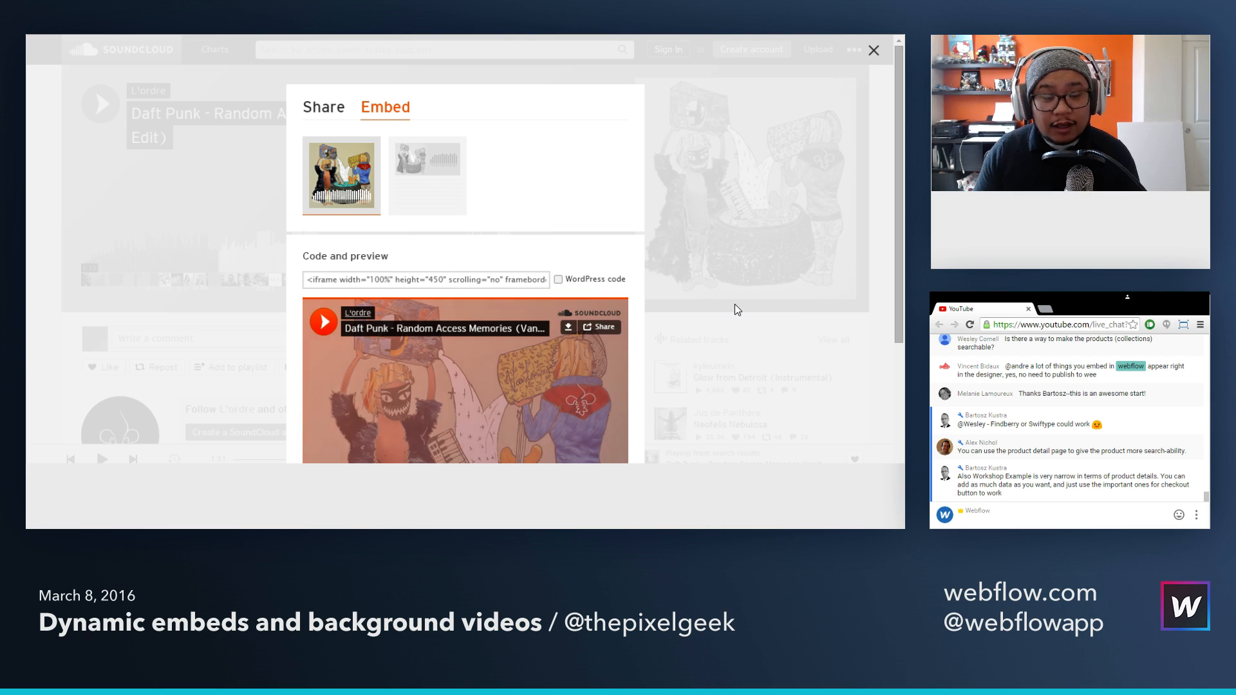
pyautogui.click(558, 281)
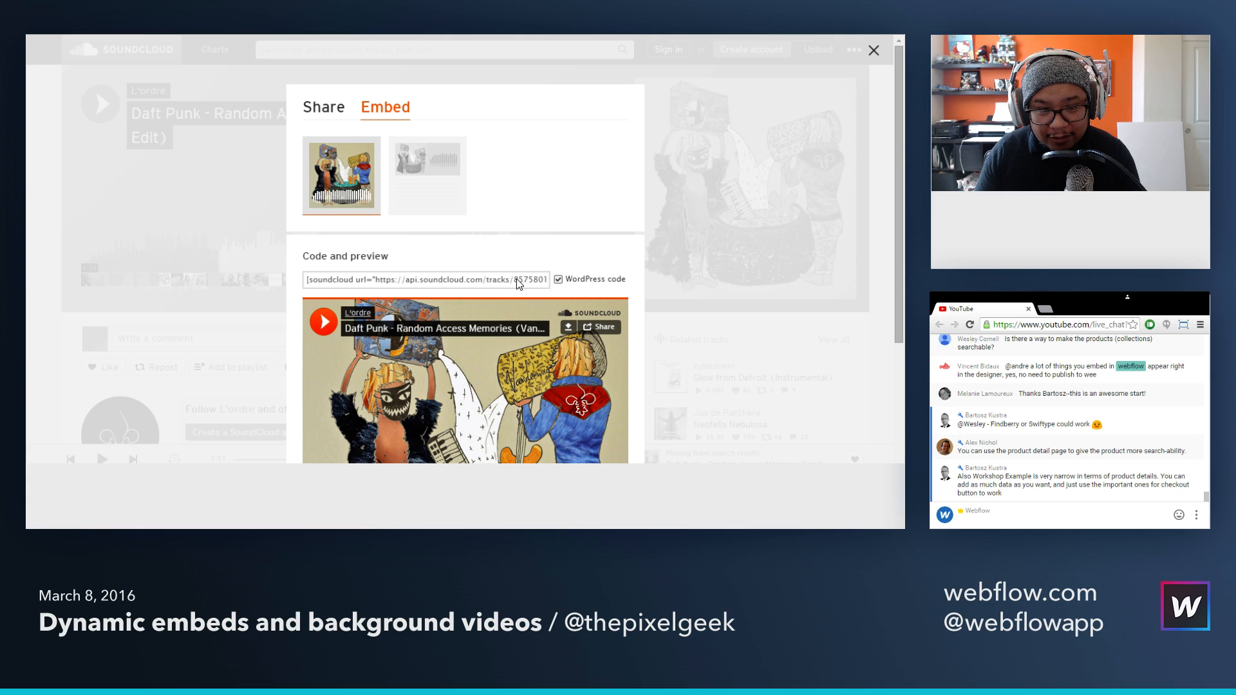
pyautogui.moveTo(514, 280); pyautogui.dragTo(469, 279)
# Step: Back in Webflow, set Coffee 1's SoundCloud Track ID to 85758018 and save the product
pyautogui.hotkey('ctrl', 'Tab')
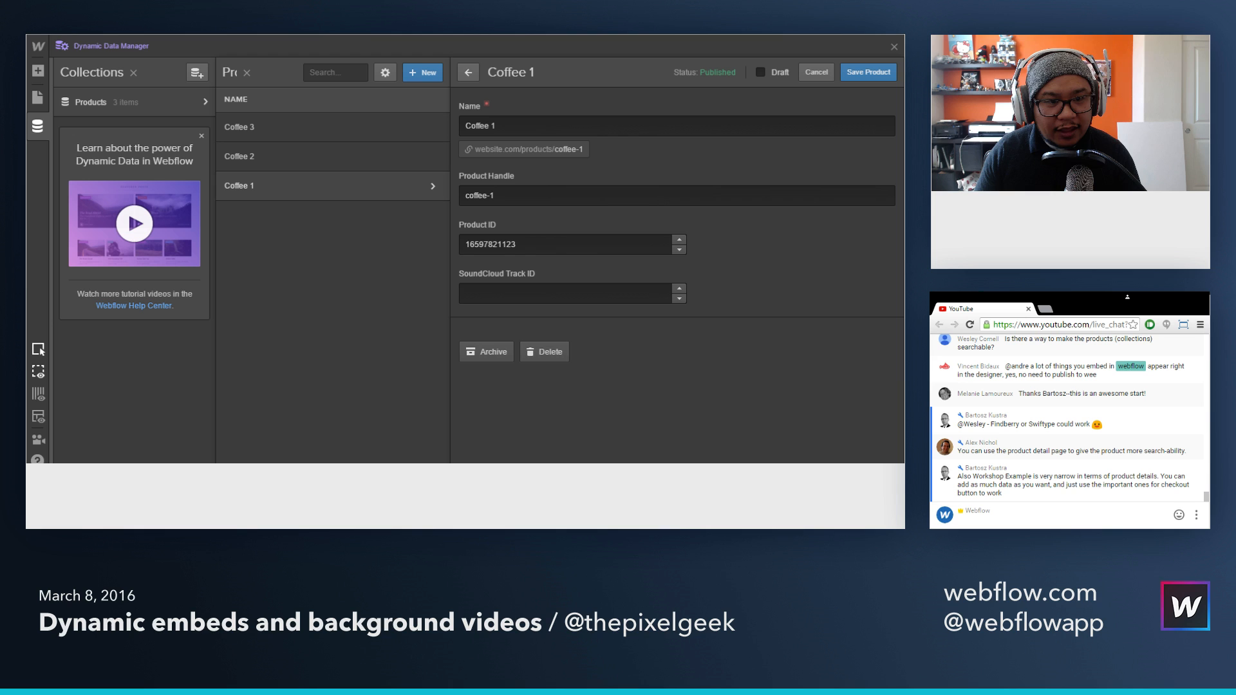
pyautogui.click(502, 293)
pyautogui.write('85758018')
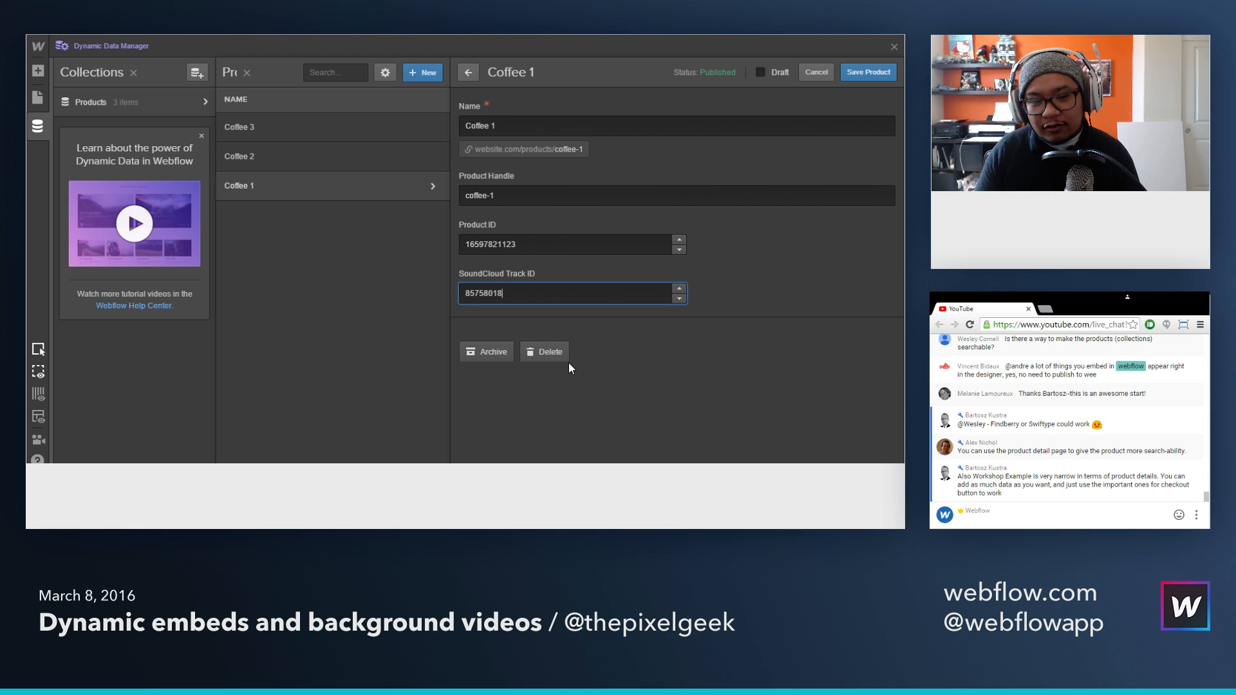
pyautogui.click(869, 73)
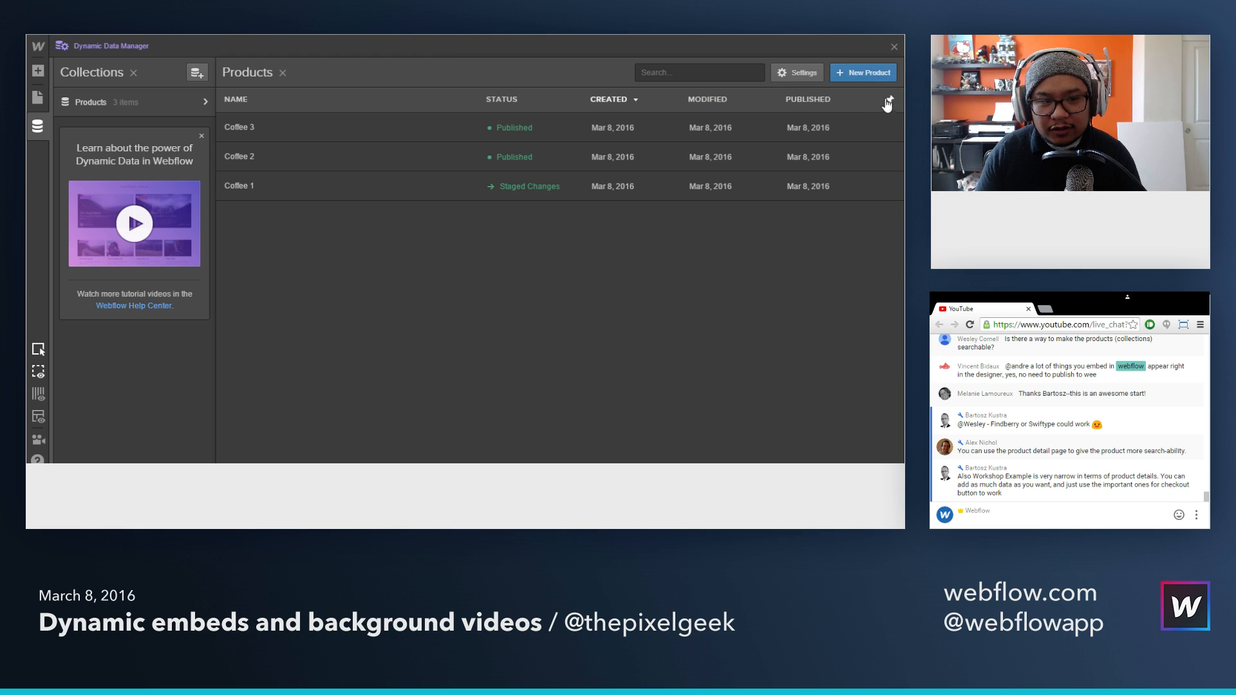
# Step: Open the Coffee 2 product, and on SoundCloud copy the track ID from the WordPress embed code of "Glow from Detroit (Instrumental)"
pyautogui.click(539, 157)
pyautogui.hotkey('ctrl', 'Tab')
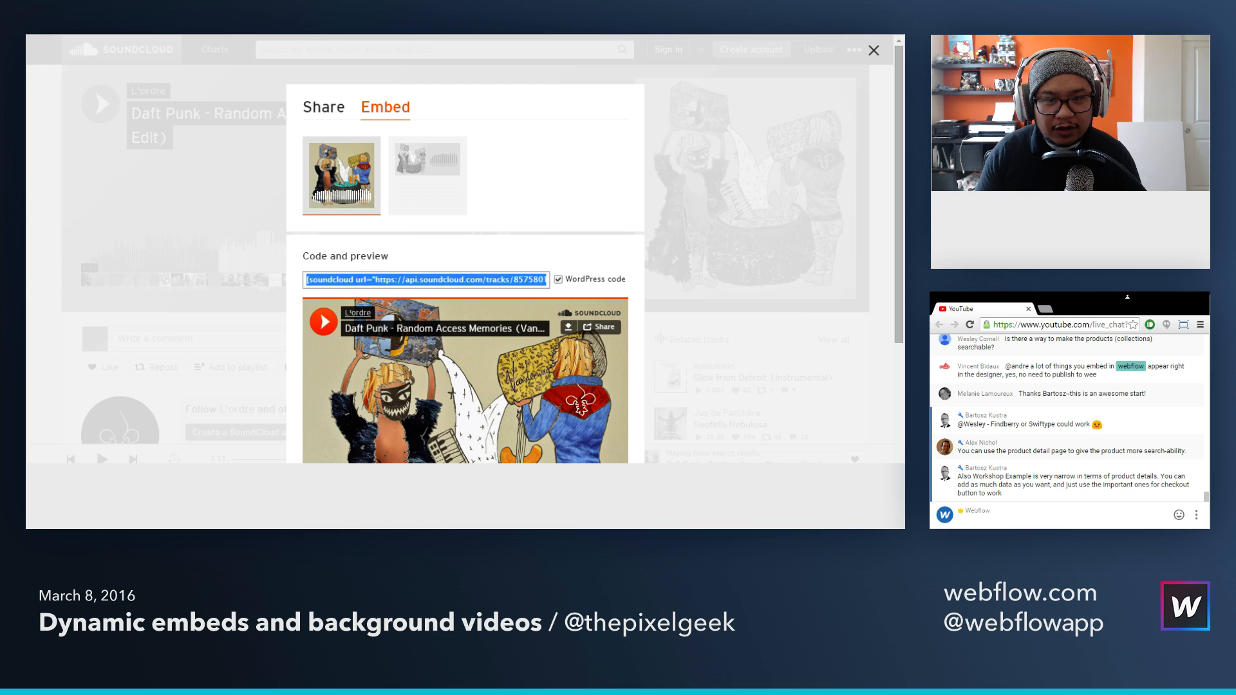
pyautogui.click(705, 230)
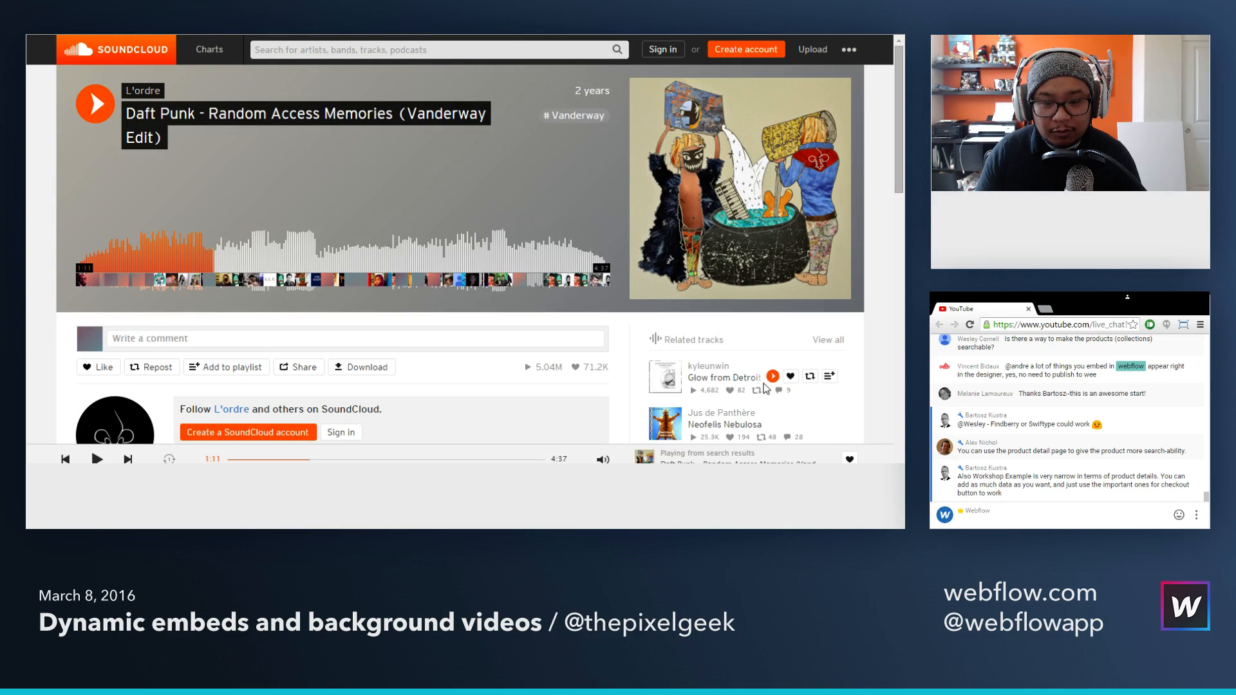
pyautogui.click(728, 376)
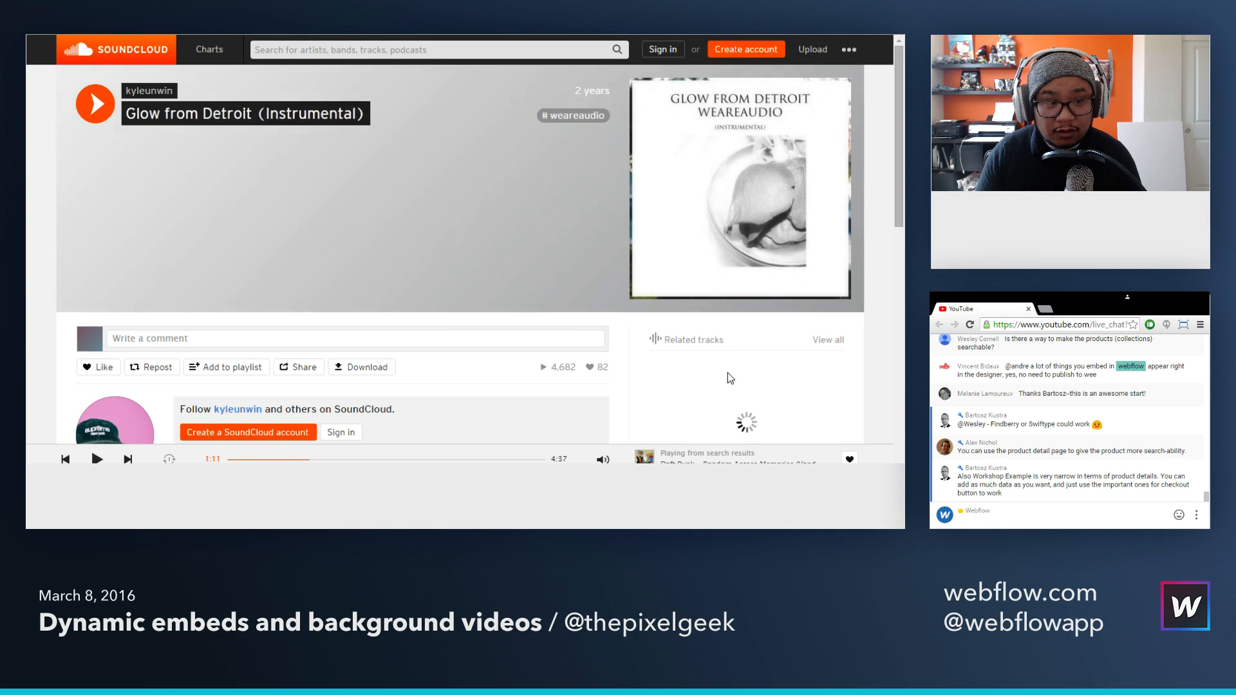
pyautogui.click(296, 369)
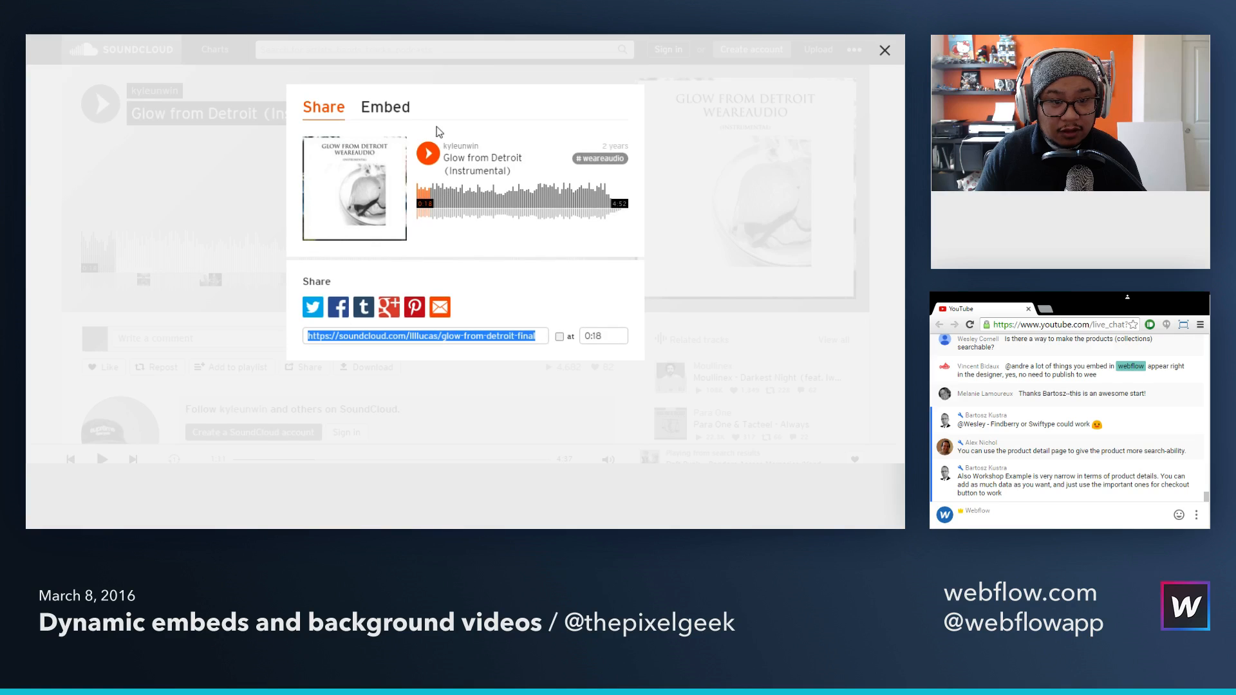
pyautogui.click(385, 108)
pyautogui.click(578, 281)
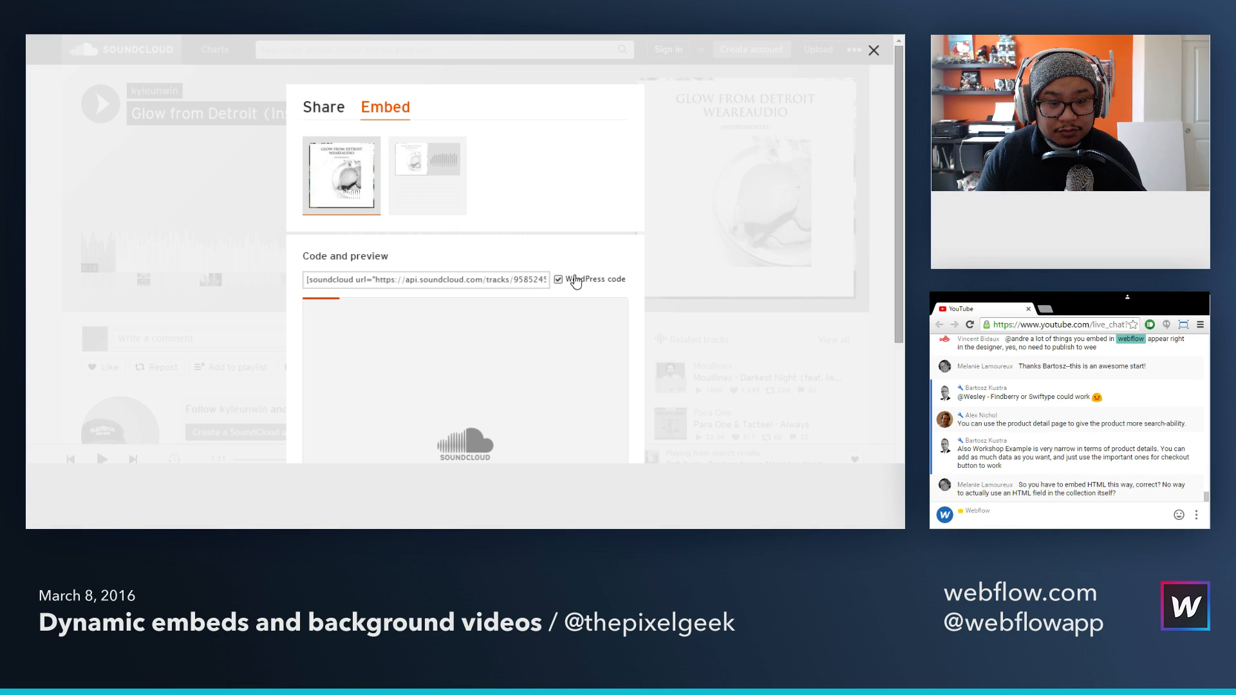
pyautogui.moveTo(516, 281); pyautogui.dragTo(361, 279)
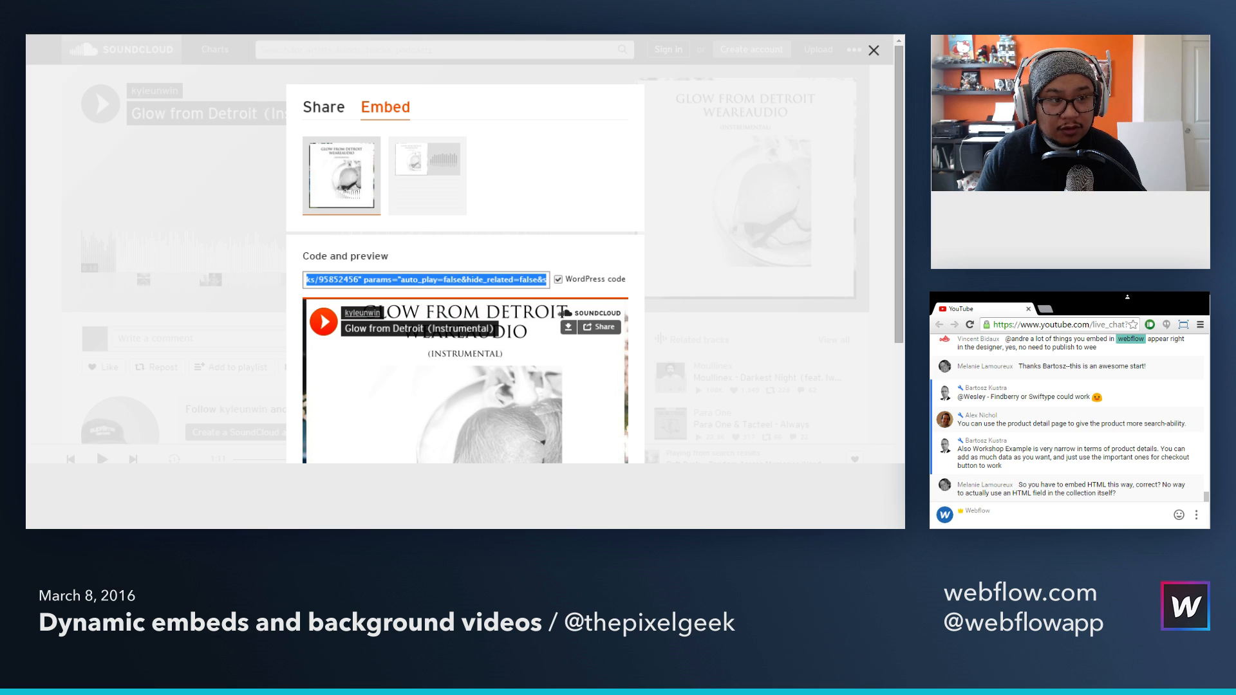
pyautogui.hotkey('ctrl', 'c')
# Step: Back in Webflow, set Coffee 2's SoundCloud Track ID to 95852456 and save the product
pyautogui.hotkey('alt', 'Tab')
pyautogui.click(496, 293)
pyautogui.hotkey('ctrl', 'v')
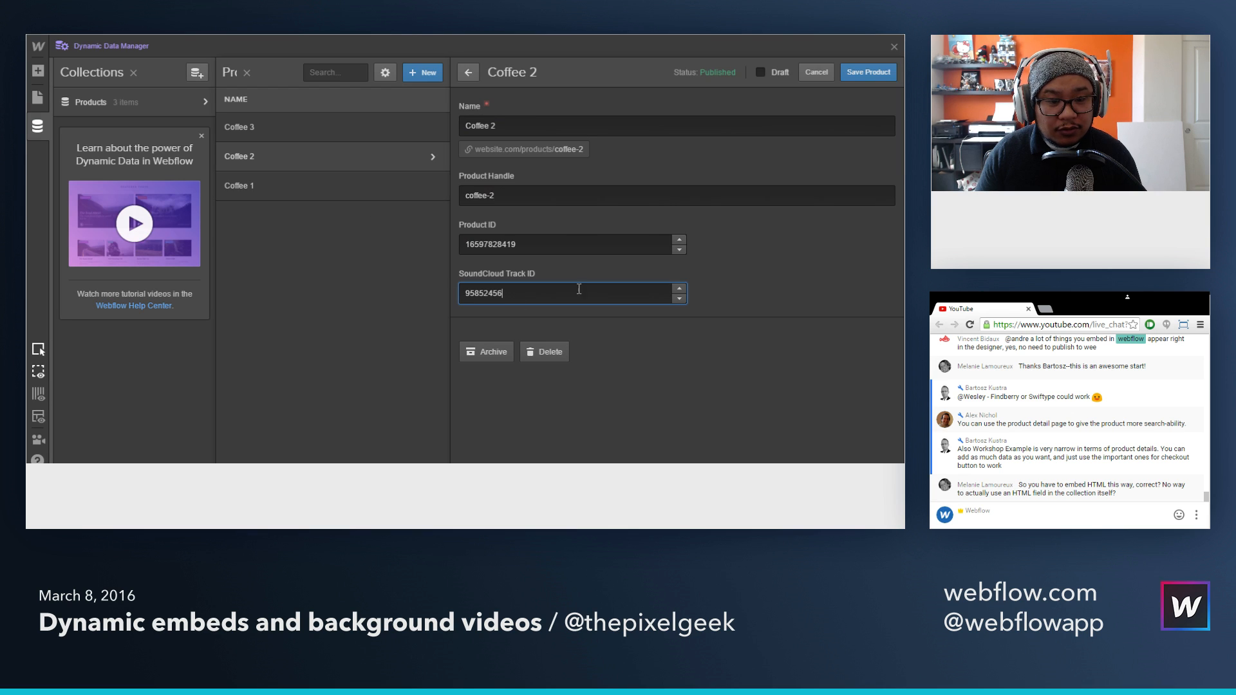
pyautogui.click(863, 72)
# Step: Open the Coffee 3 product, and on SoundCloud search for "daft punk"
pyautogui.click(367, 141)
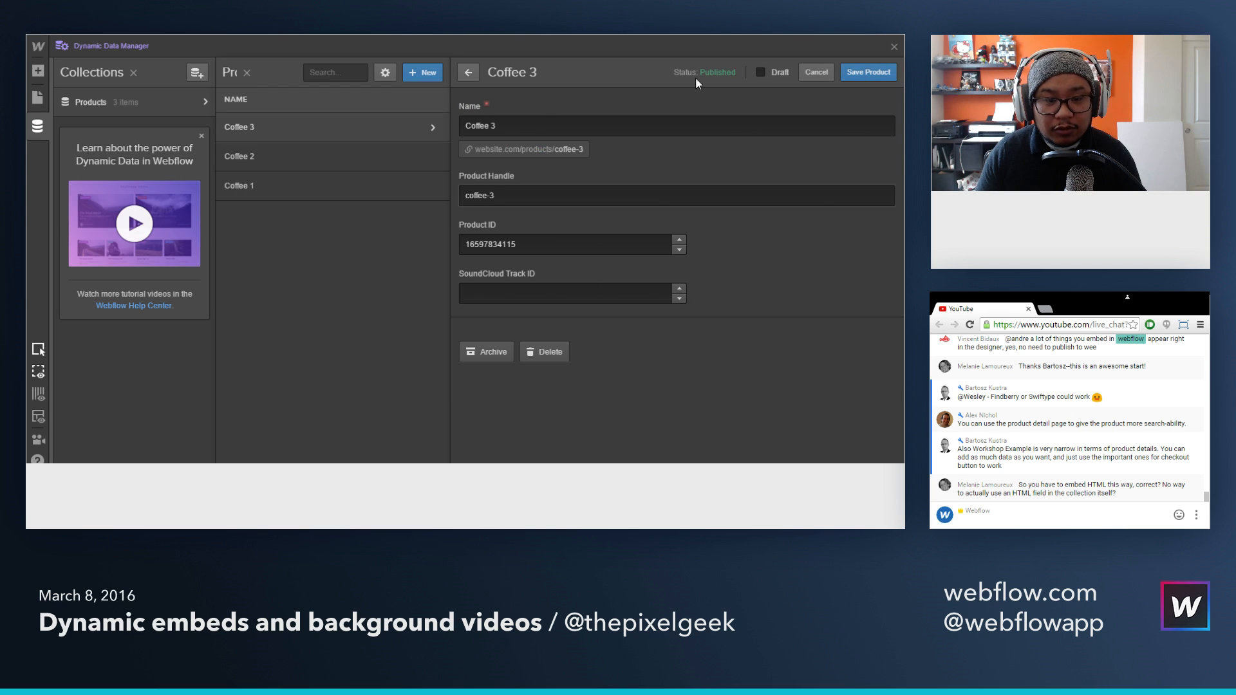
pyautogui.hotkey('alt', 'Tab')
pyautogui.click(743, 341)
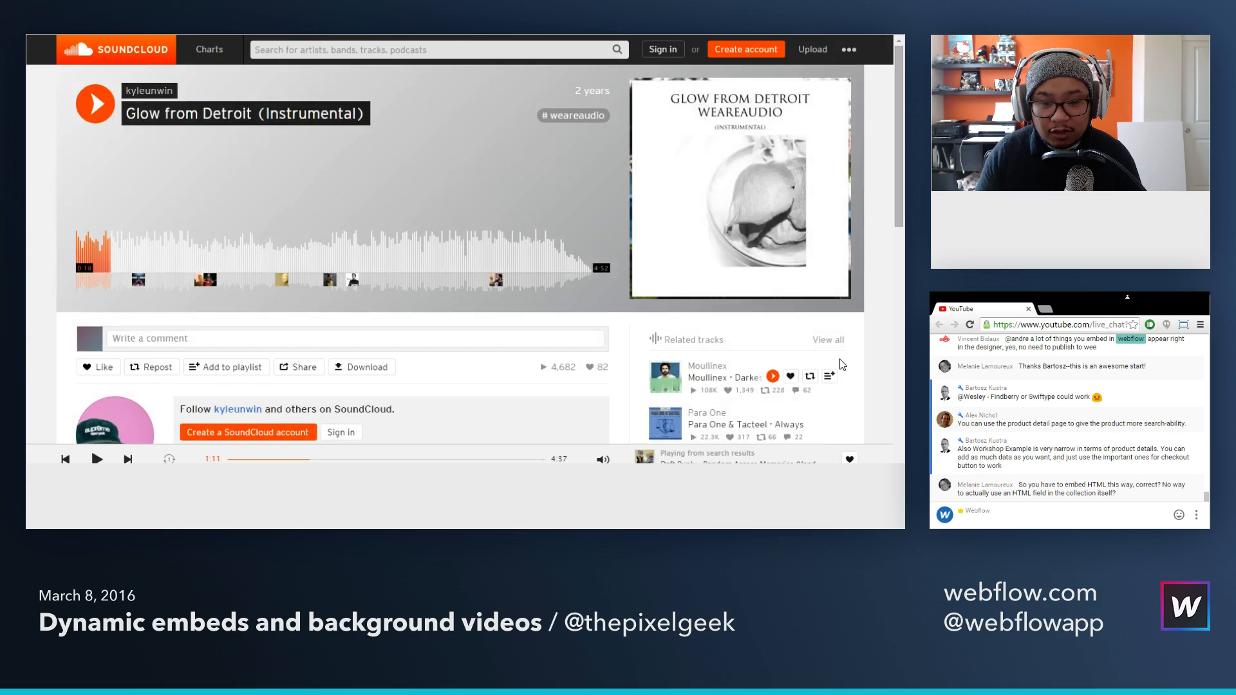
pyautogui.scroll(-1, 840, 359)
pyautogui.scroll(1, 840, 358)
pyautogui.click(319, 51)
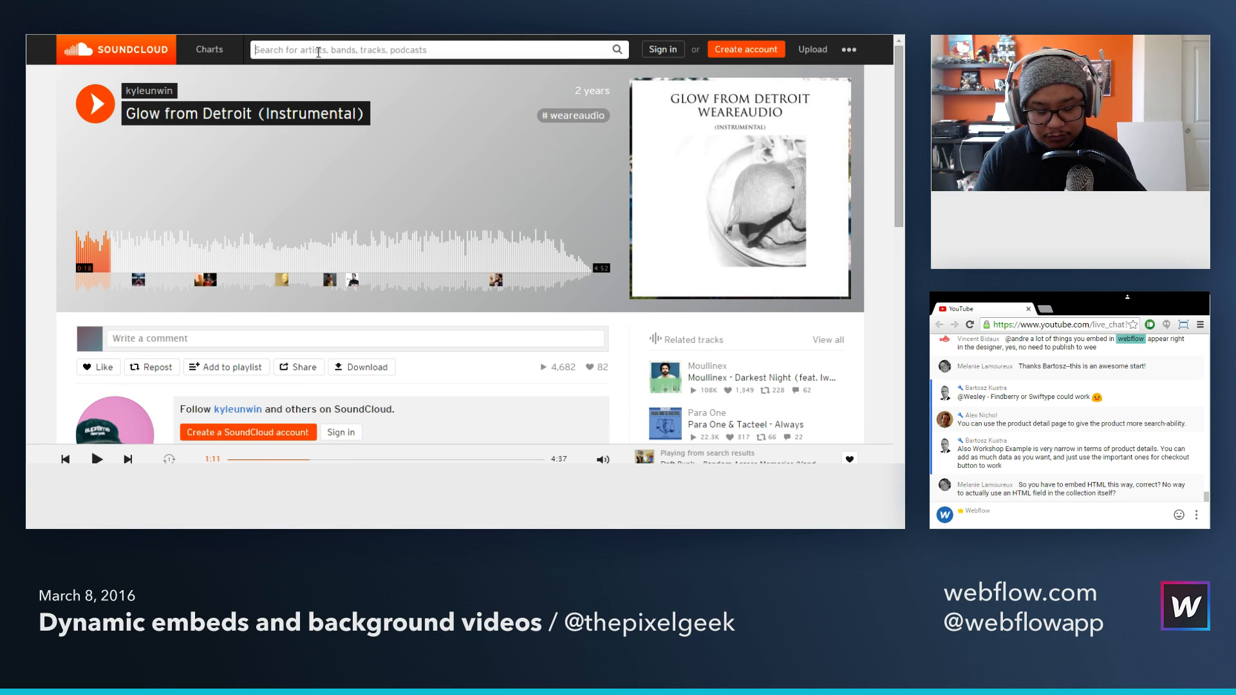
pyautogui.write('daft punk')
pyautogui.press('Return')
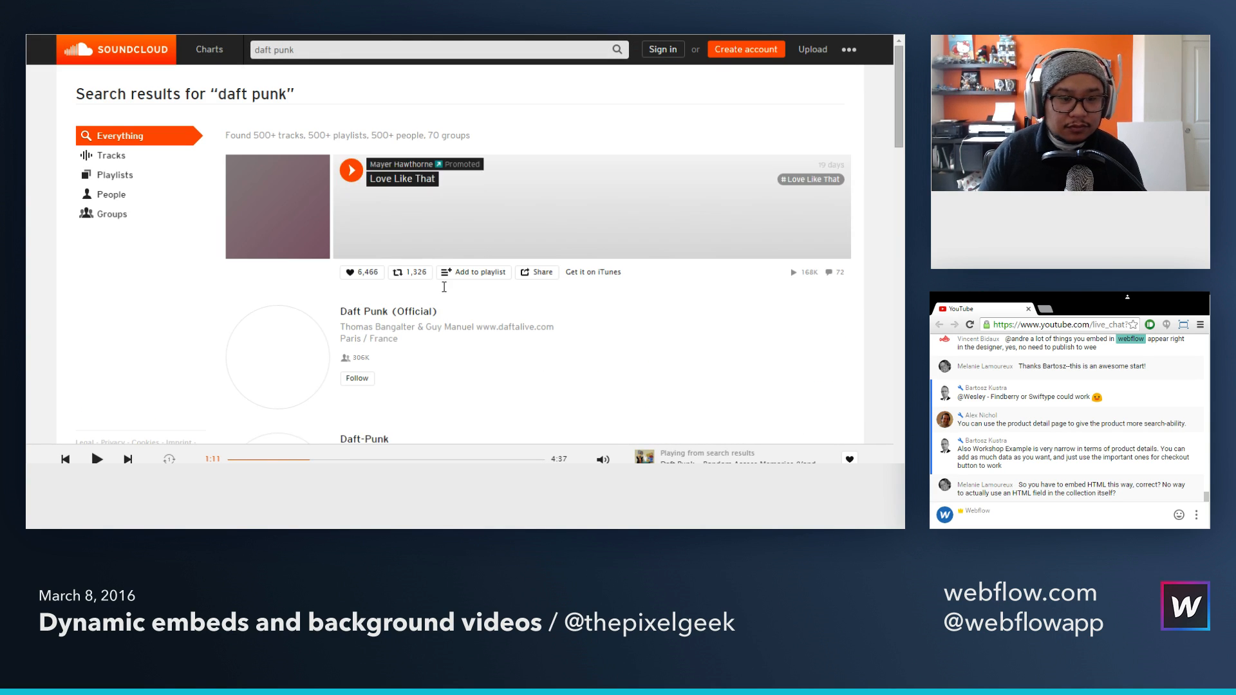
# Step: Copy the track ID from the WordPress embed code of "Daft Punk - Lose Yourself to Dance"
pyautogui.scroll(-7, 567, 280)
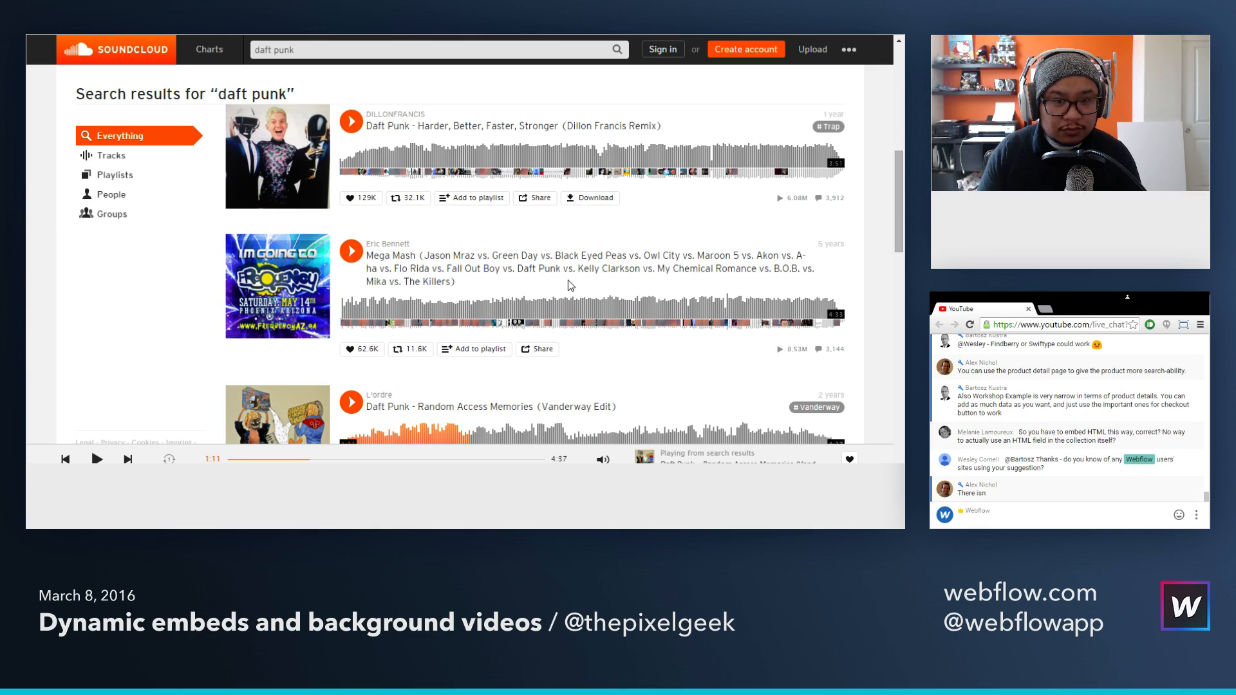
pyautogui.scroll(-6, 569, 280)
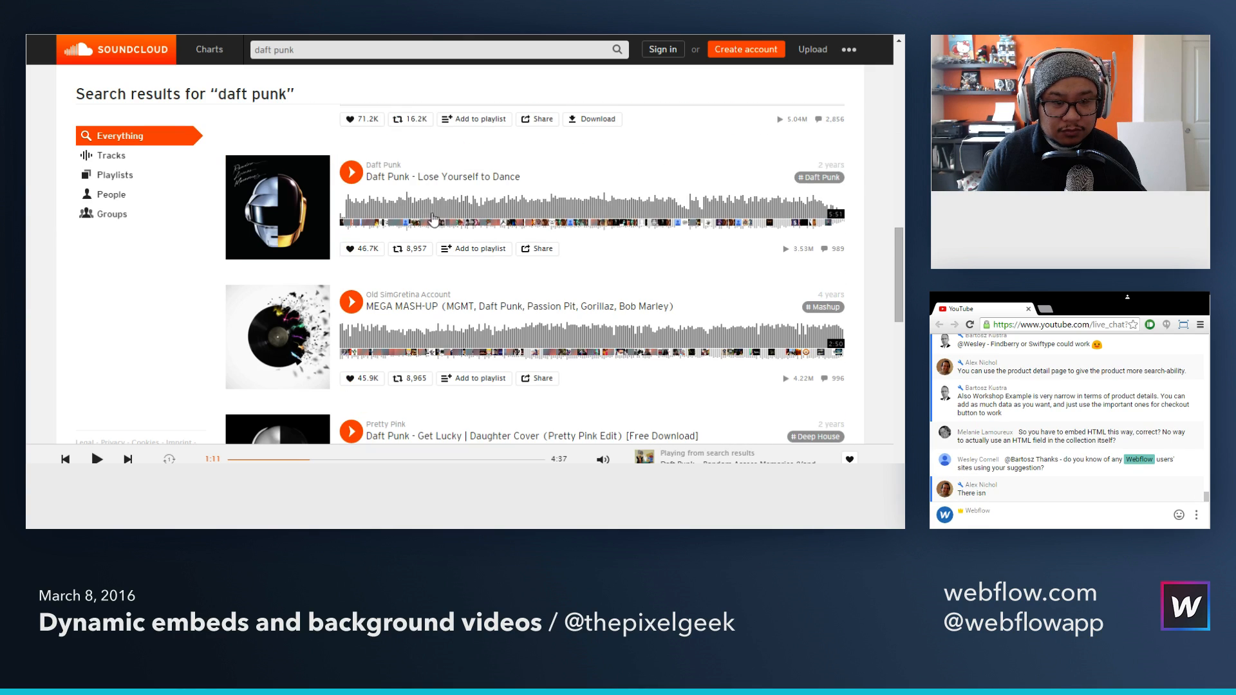
pyautogui.click(534, 249)
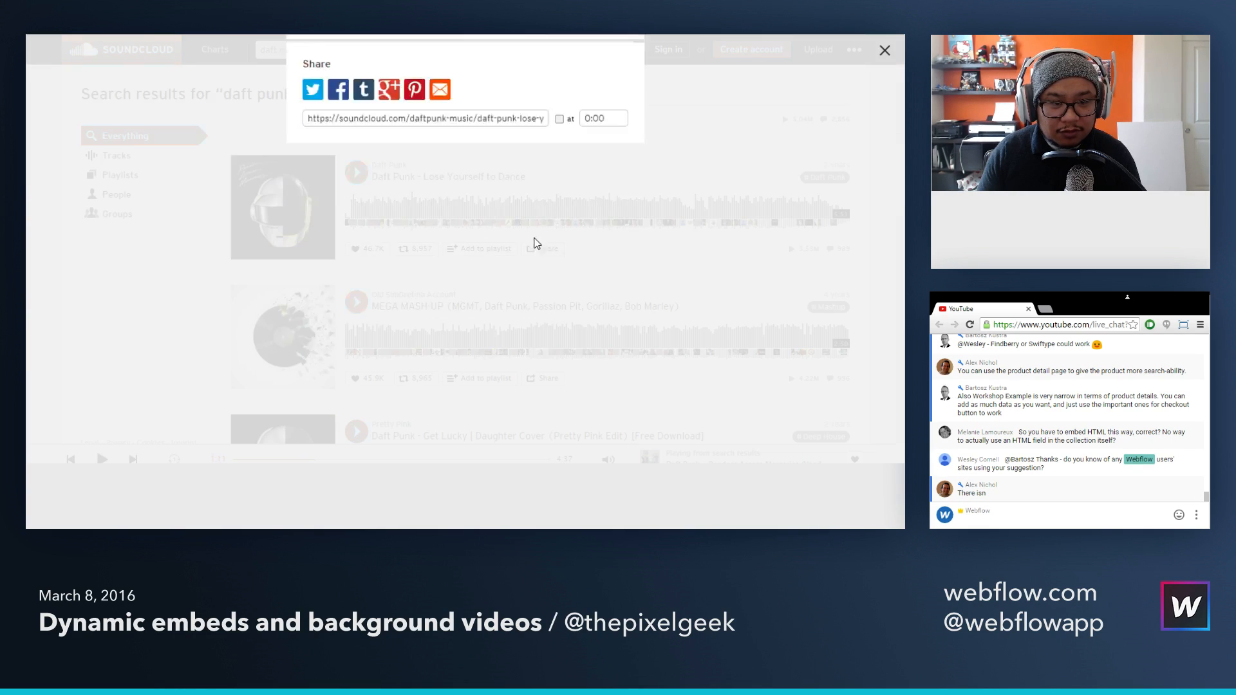
pyautogui.click(404, 115)
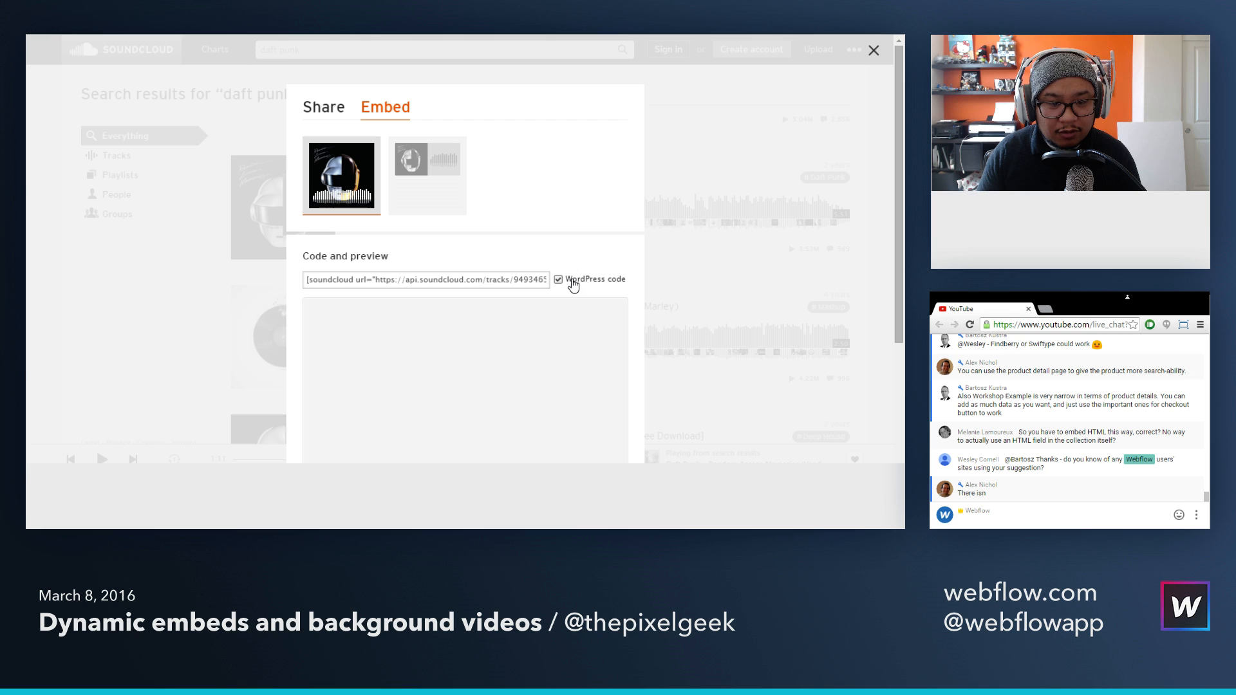
pyautogui.doubleClick(521, 284)
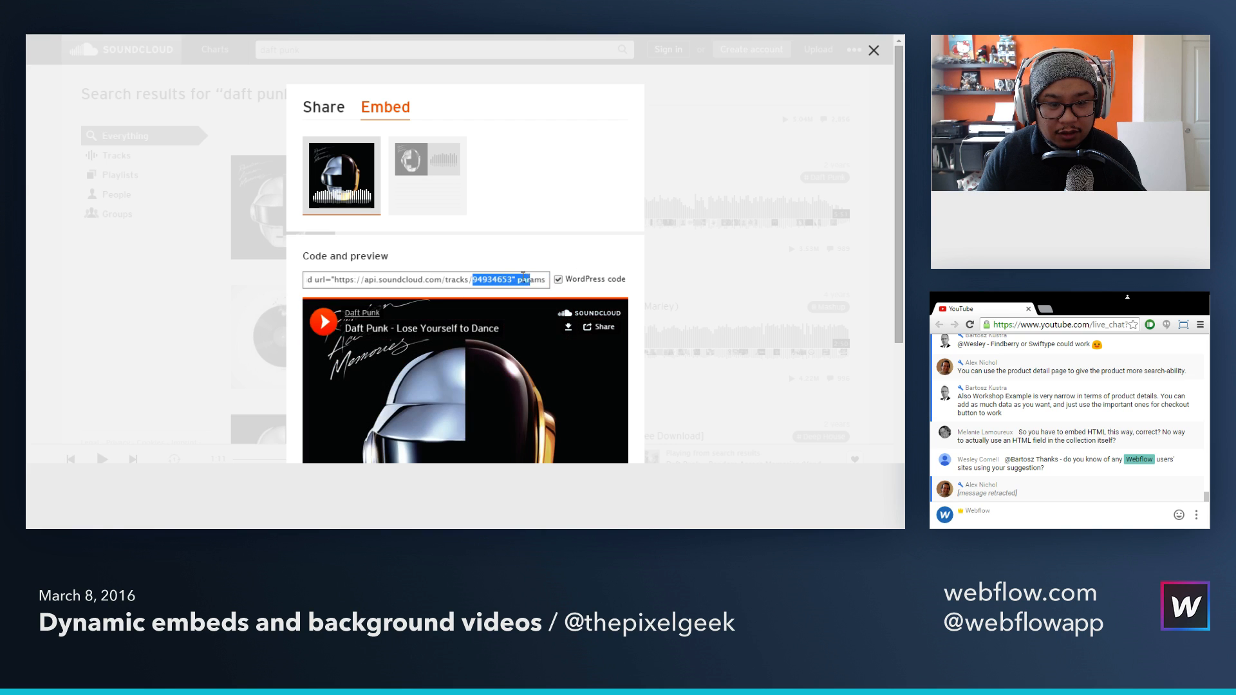
pyautogui.hotkey('ctrl', 'a')
# Step: Back in Webflow, set Coffee 3's SoundCloud Track ID to 94934653, save the product and close the Dynamic Data Manager
pyautogui.hotkey('alt', 'Tab')
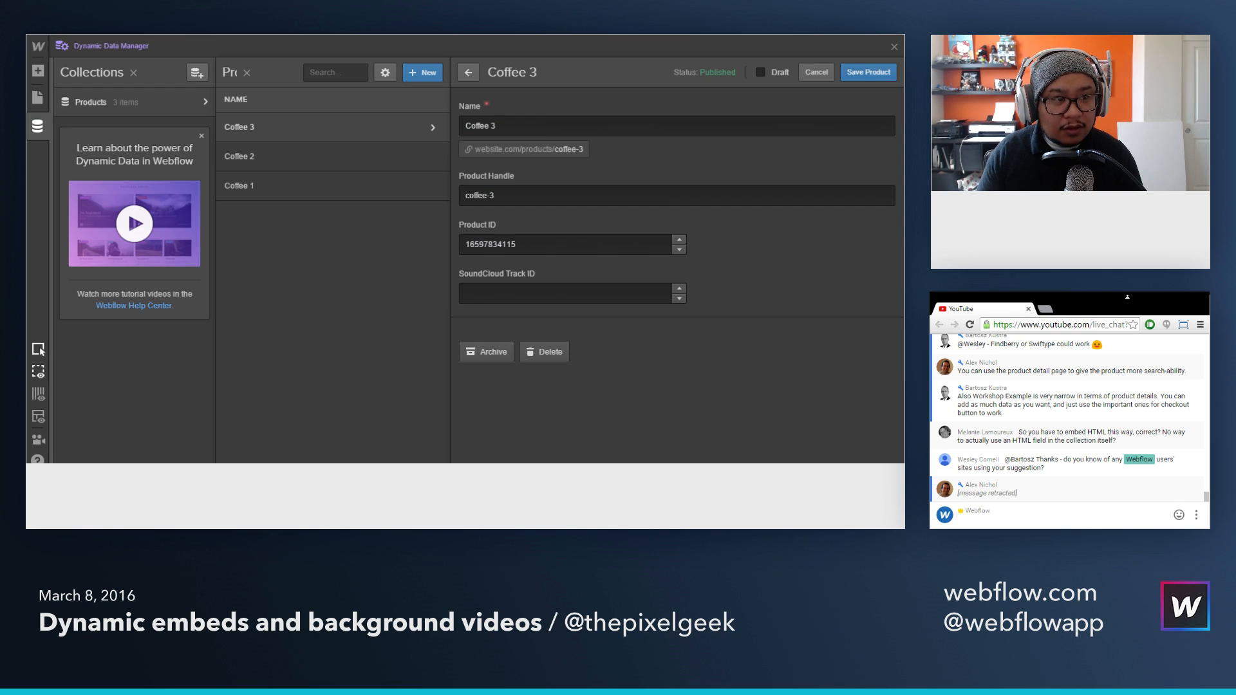
pyautogui.click(477, 292)
pyautogui.hotkey('ctrl', 'v')
pyautogui.click(862, 80)
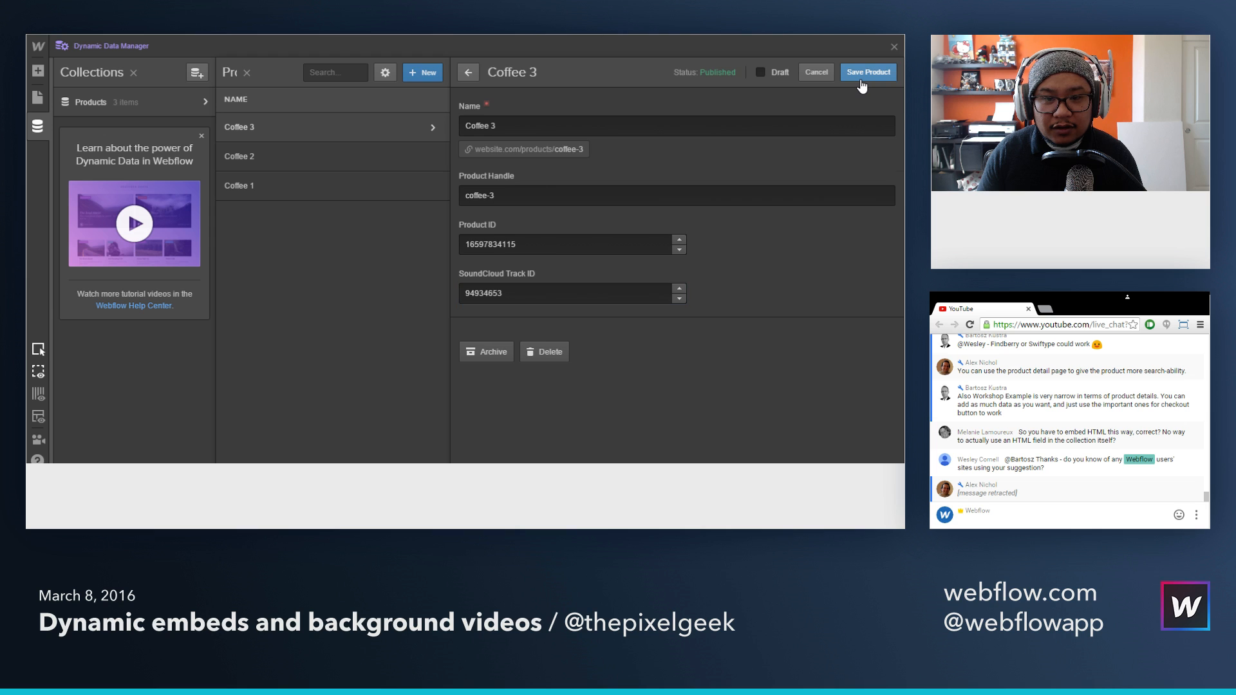
pyautogui.click(894, 48)
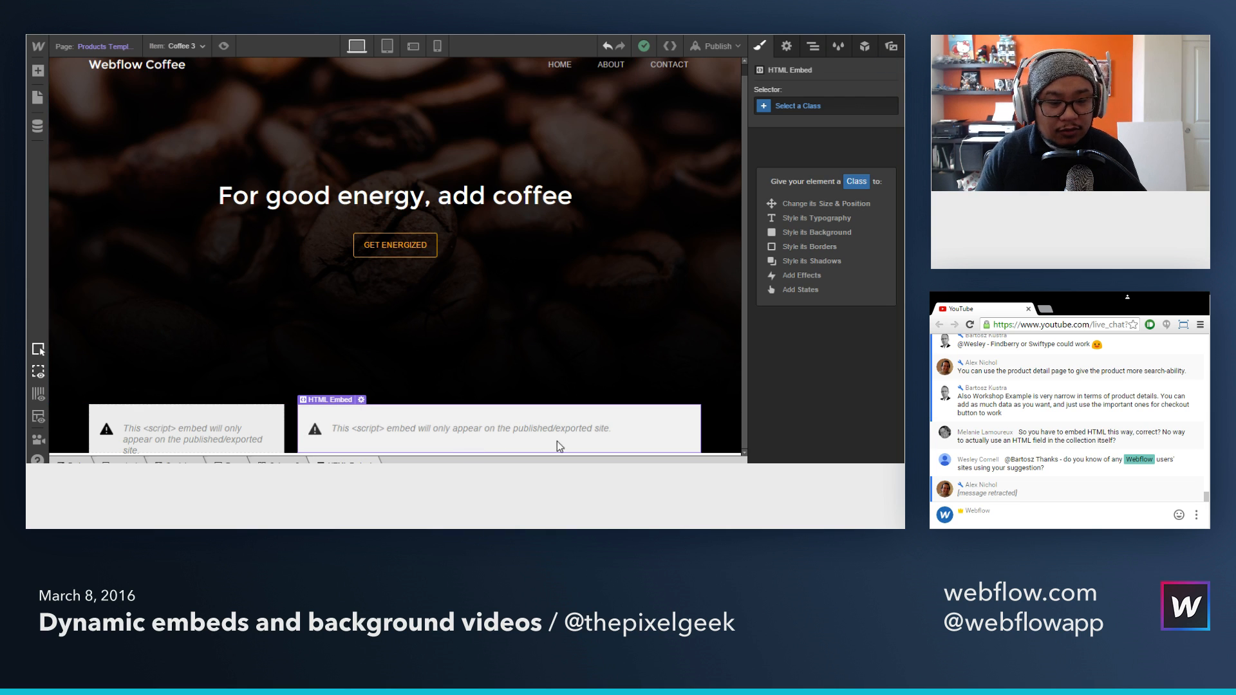
# Step: Add an HTML Embed below the existing tweet embed and paste in SoundCloud's iframe code, without WordPress formatting, for "Lose Yourself to Dance"
pyautogui.press('a')
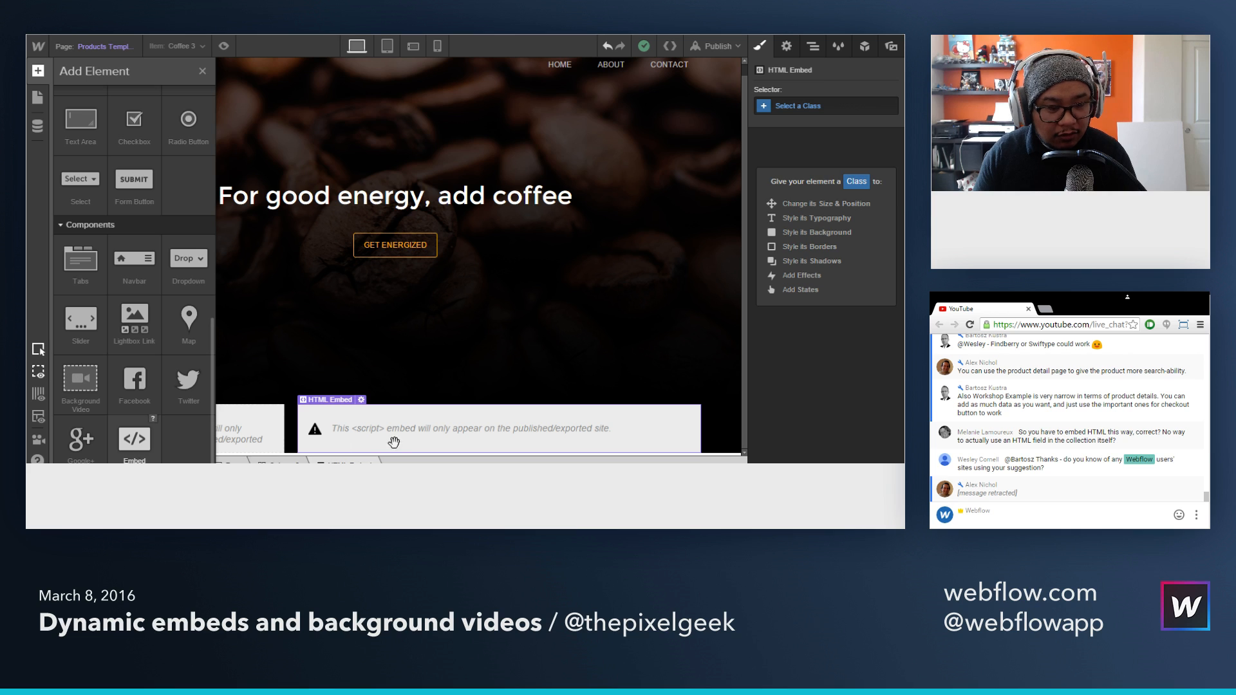
pyautogui.moveTo(394, 442); pyautogui.dragTo(595, 453)
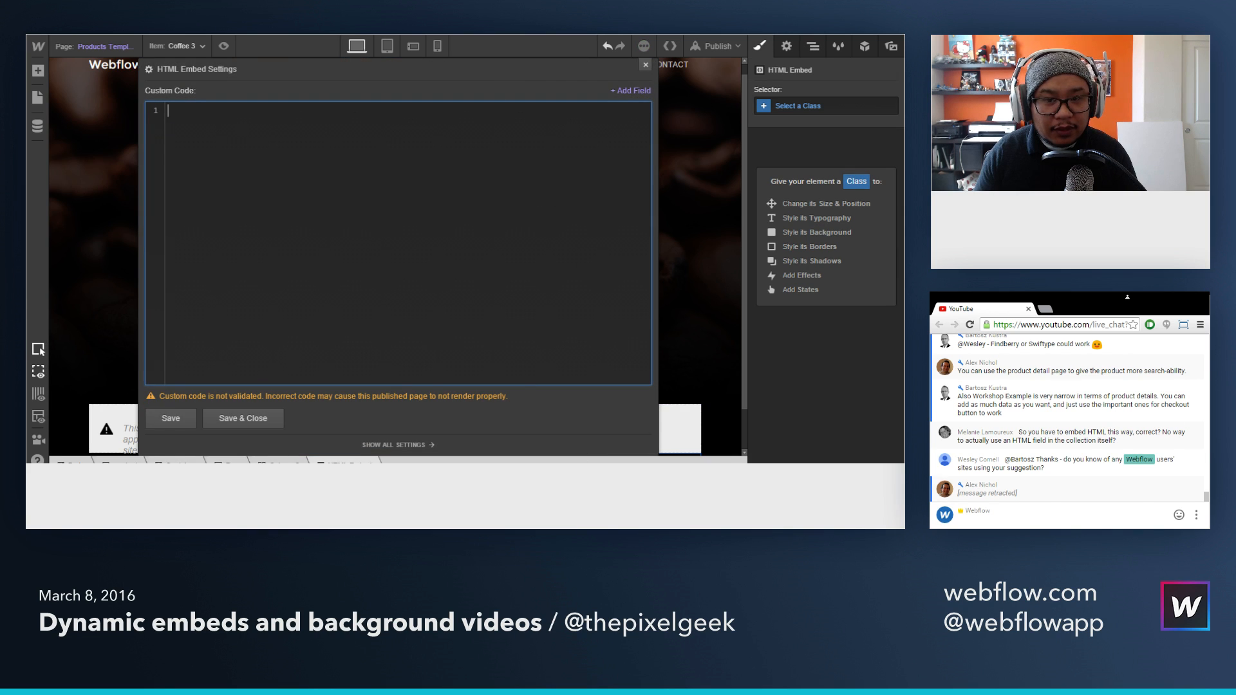
pyautogui.hotkey('alt', 'Tab')
pyautogui.click(575, 281)
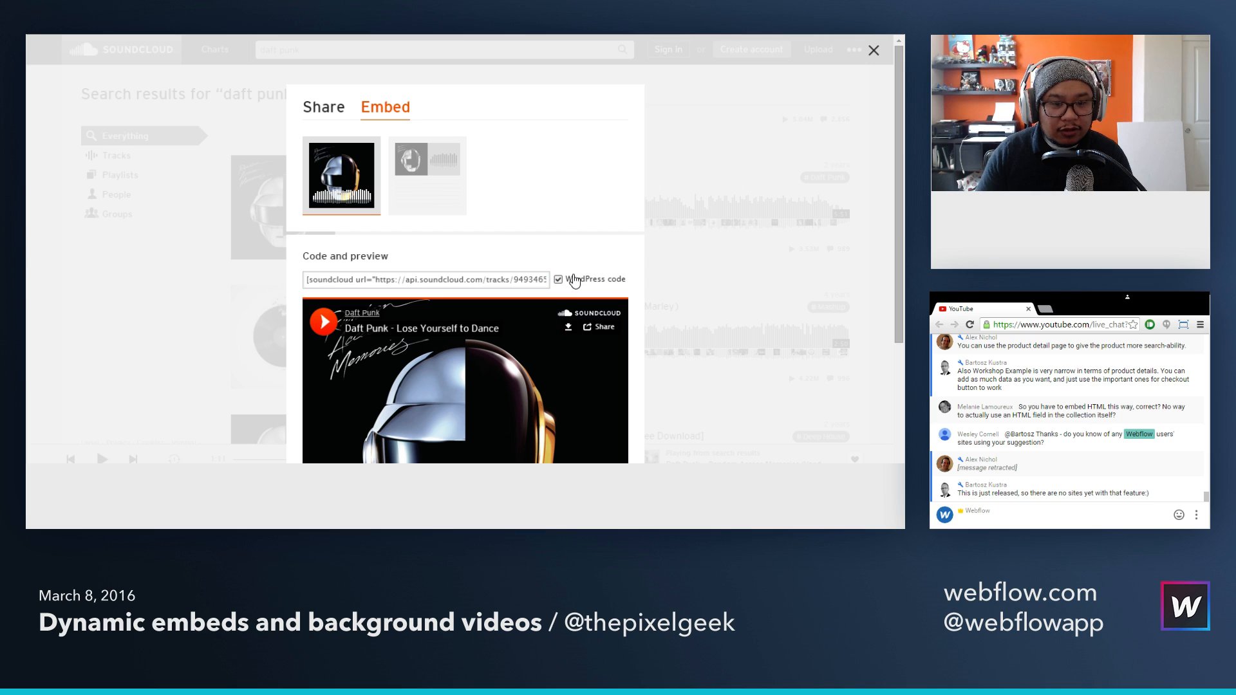
pyautogui.click(575, 281)
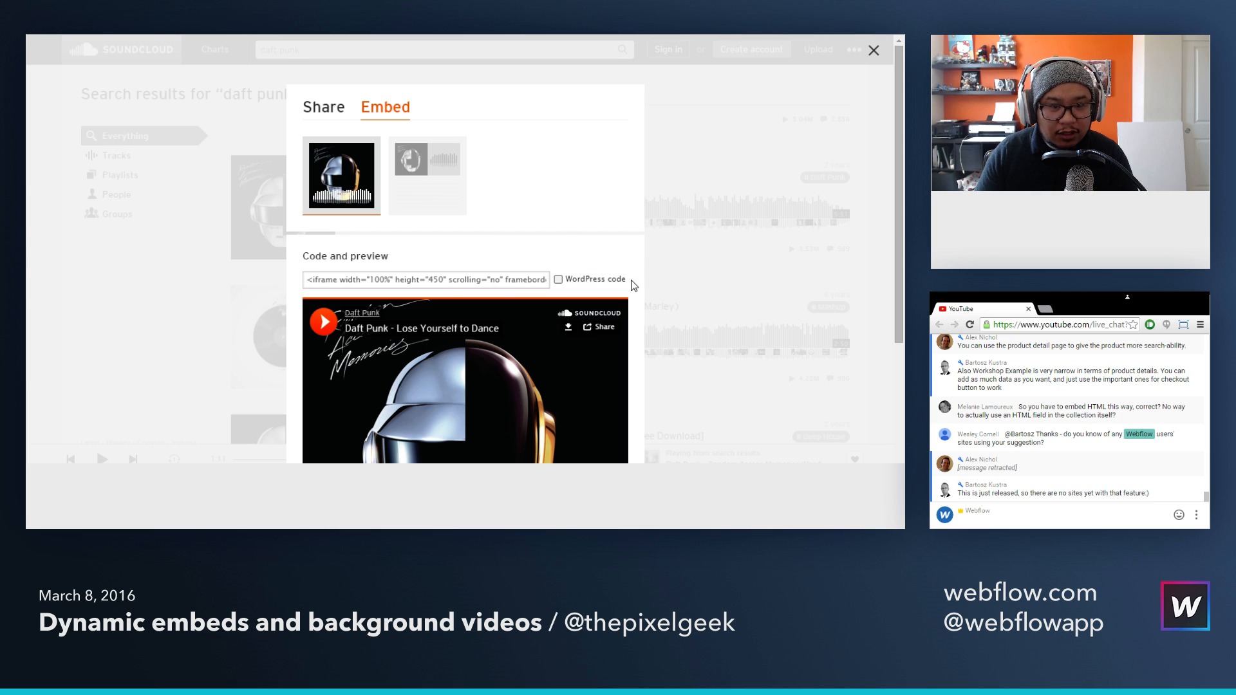
pyautogui.click(468, 283)
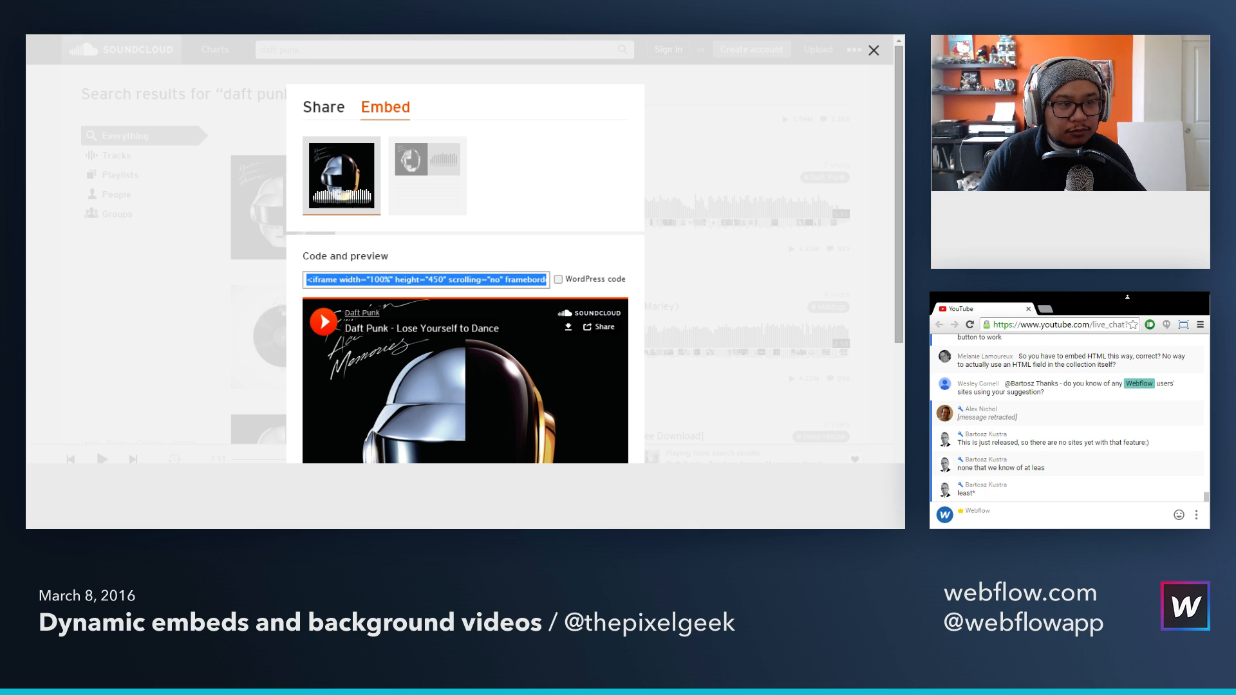
pyautogui.hotkey('alt', 'Tab')
pyautogui.hotkey('ctrl', 'v')
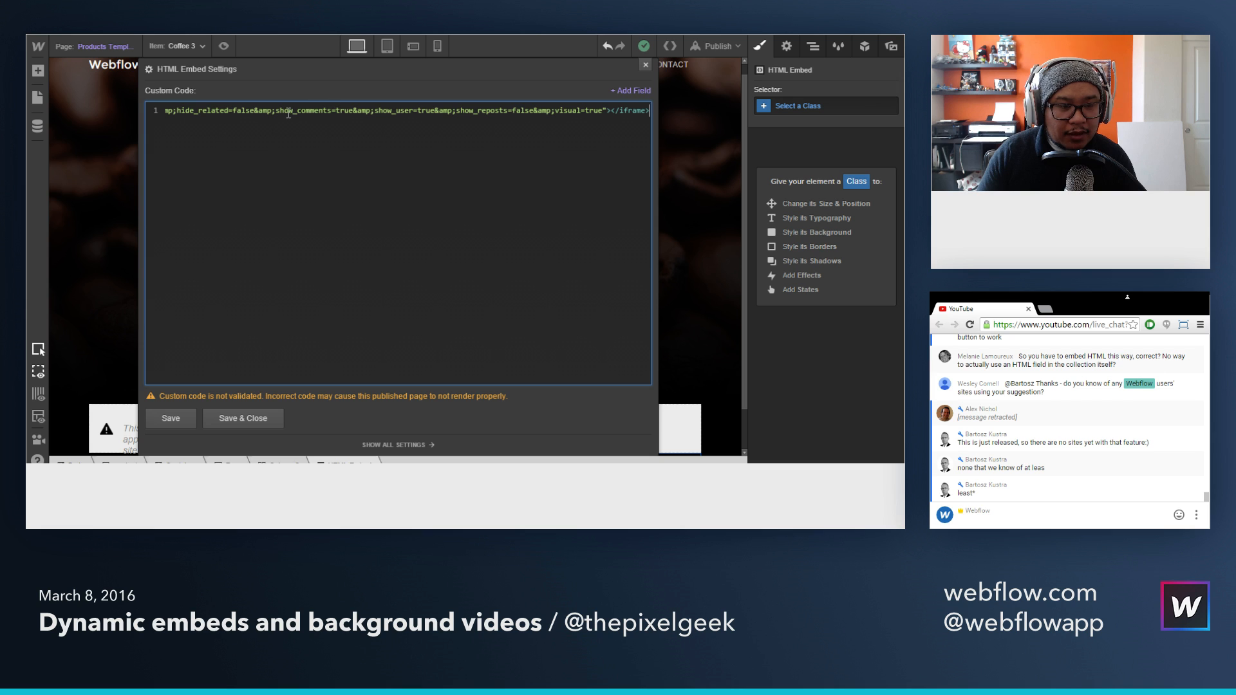
# Step: Replace the track ID 94934653 in the embed code with the SoundCloud Track ID field, then save and close the embed
pyautogui.moveTo(288, 109); pyautogui.dragTo(168, 110)
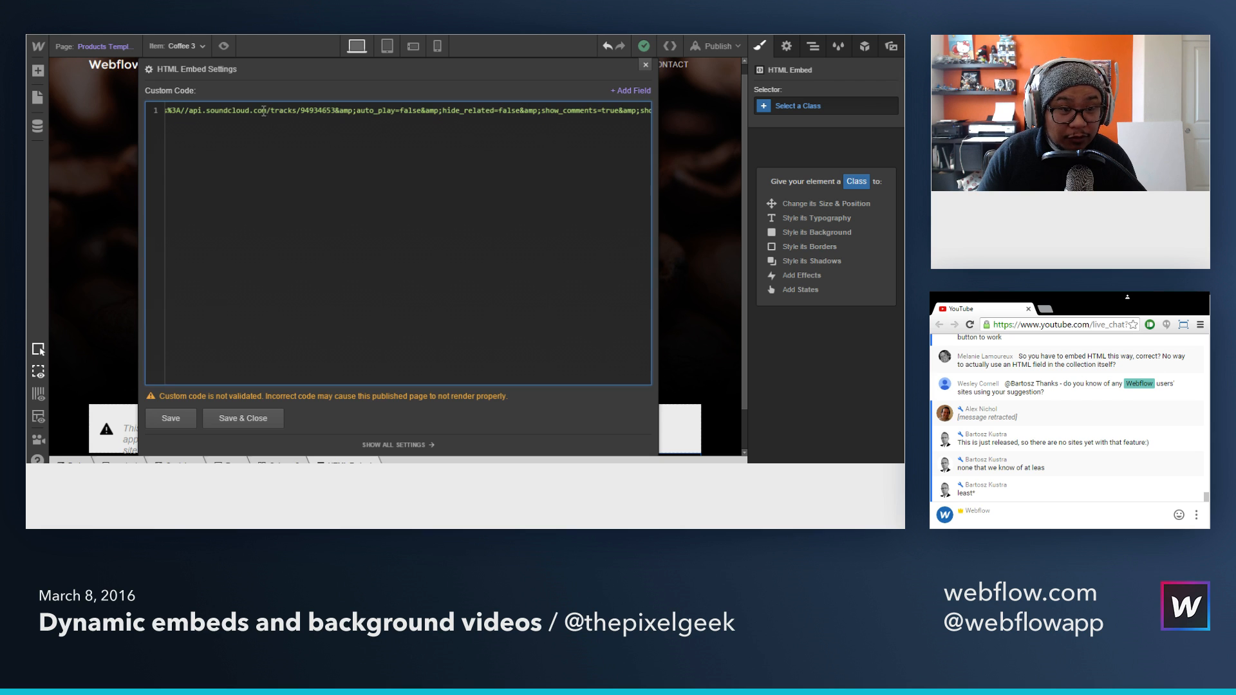
pyautogui.moveTo(300, 111); pyautogui.dragTo(335, 107)
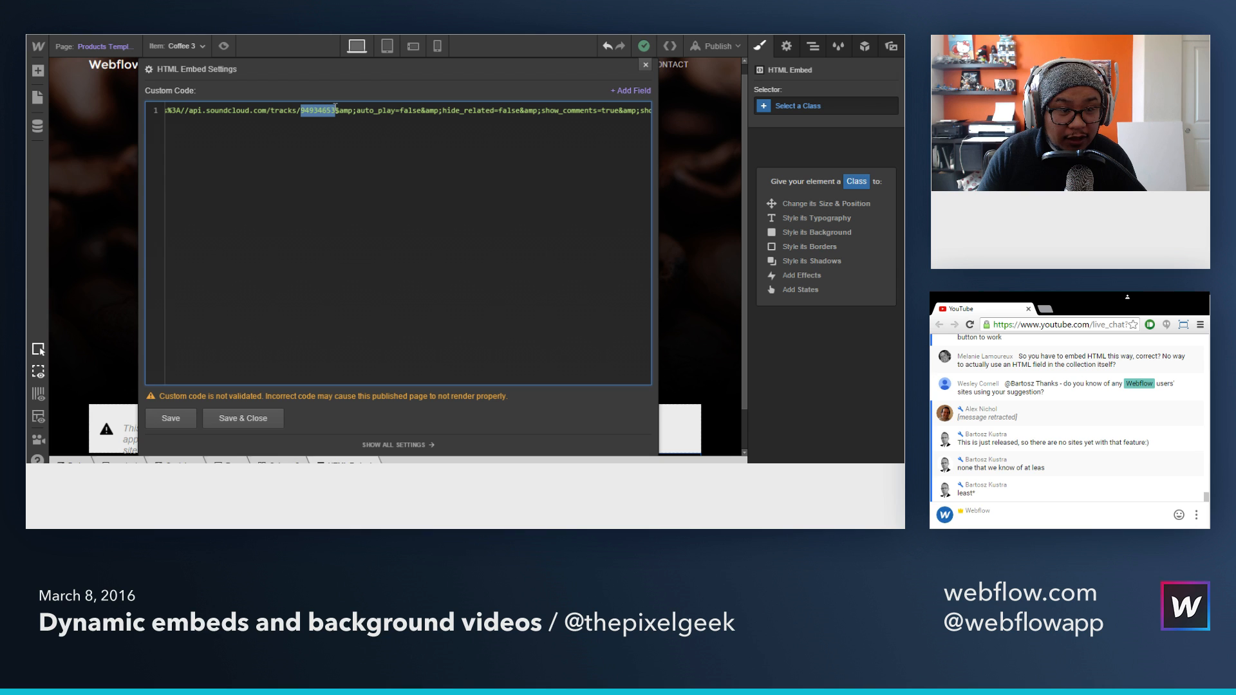
pyautogui.click(627, 92)
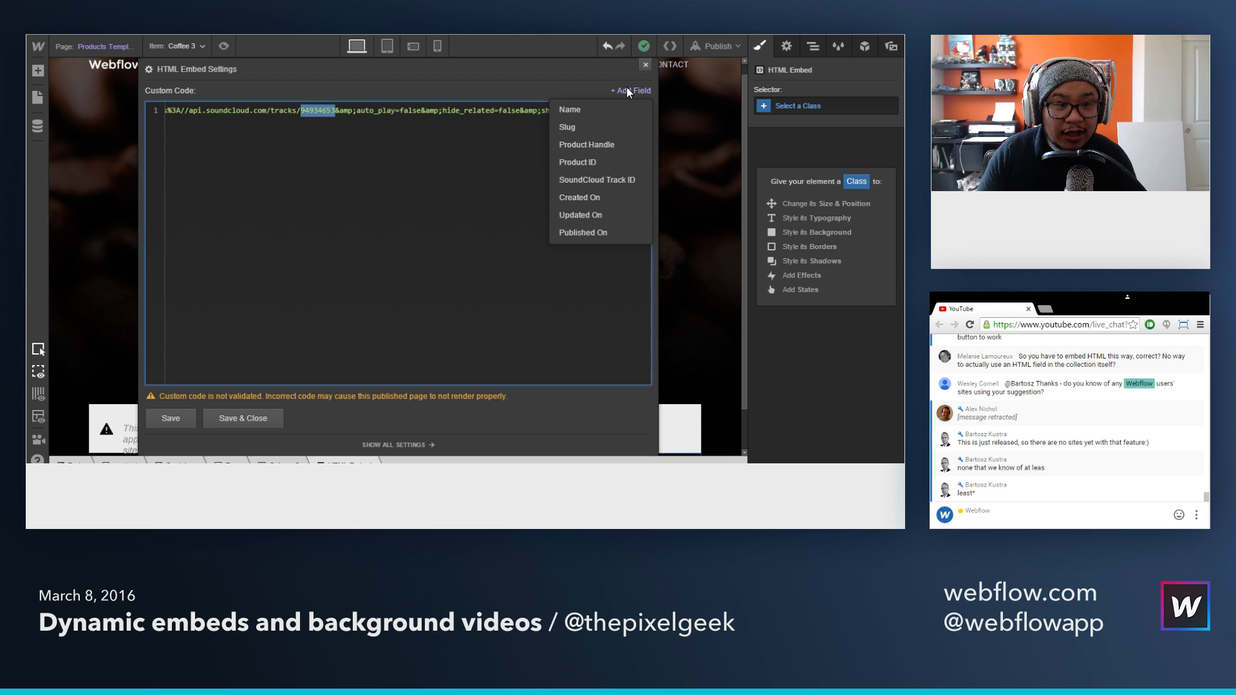
pyautogui.click(620, 183)
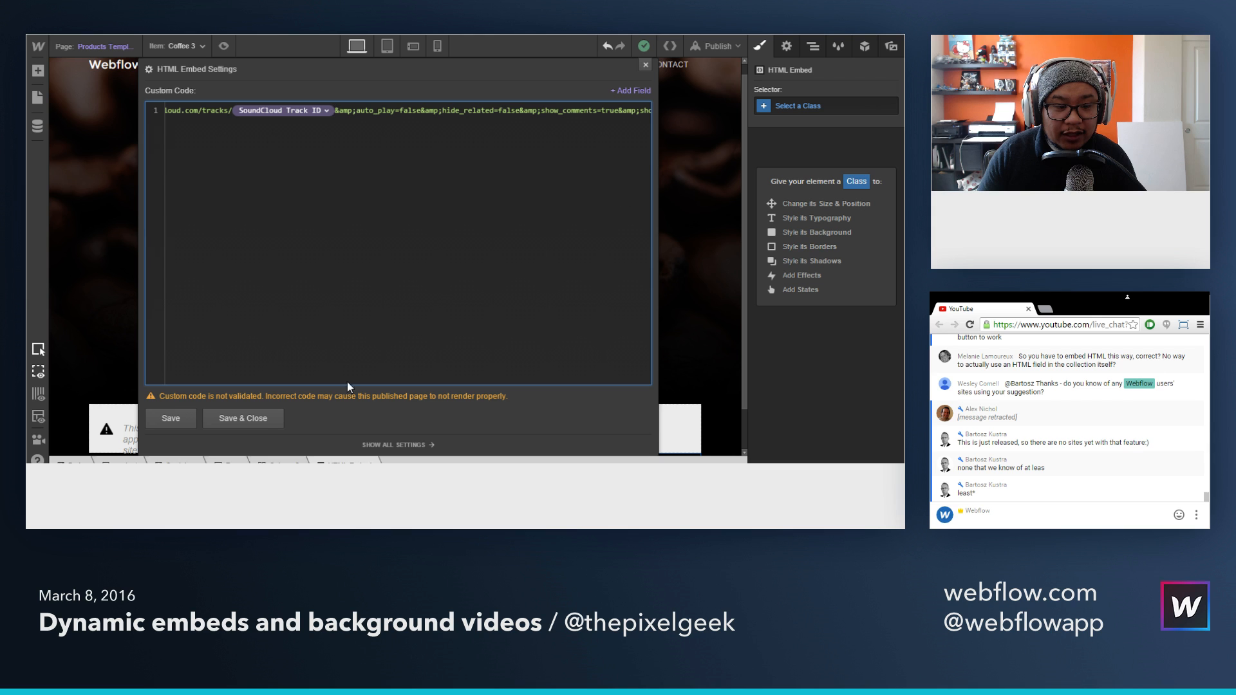
pyautogui.click(247, 420)
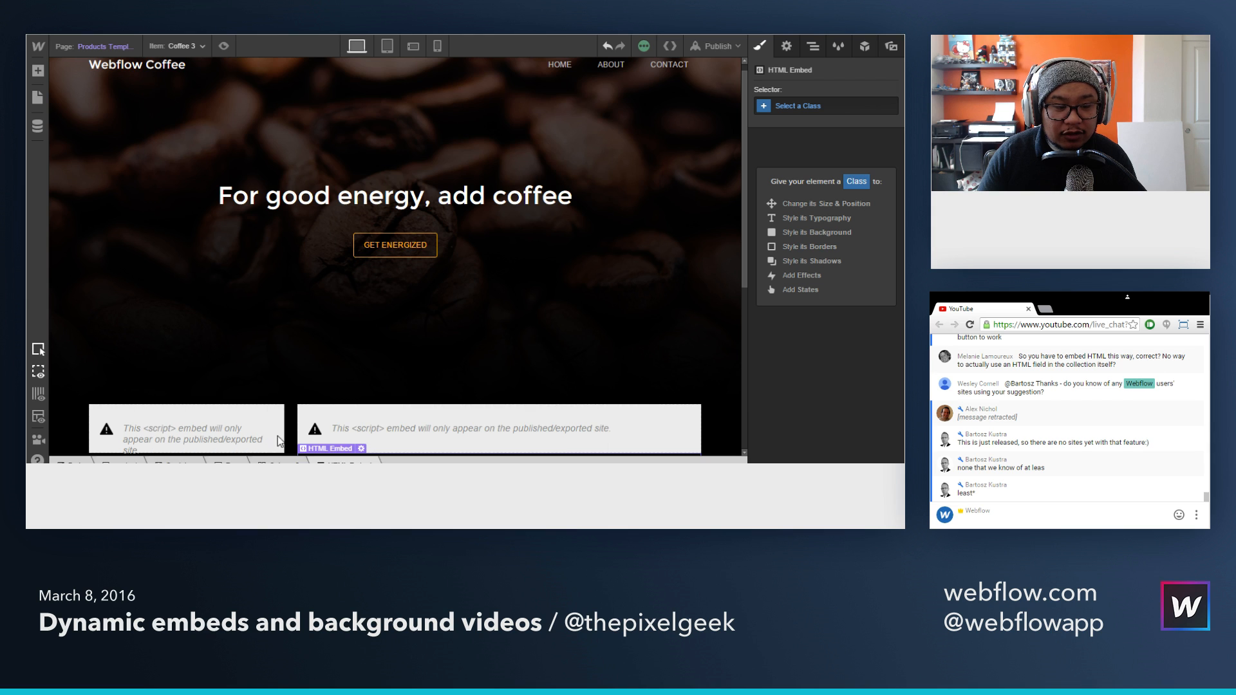
# Step: Publish the site to the selected domain and reload the live product page
pyautogui.click(697, 45)
pyautogui.click(598, 171)
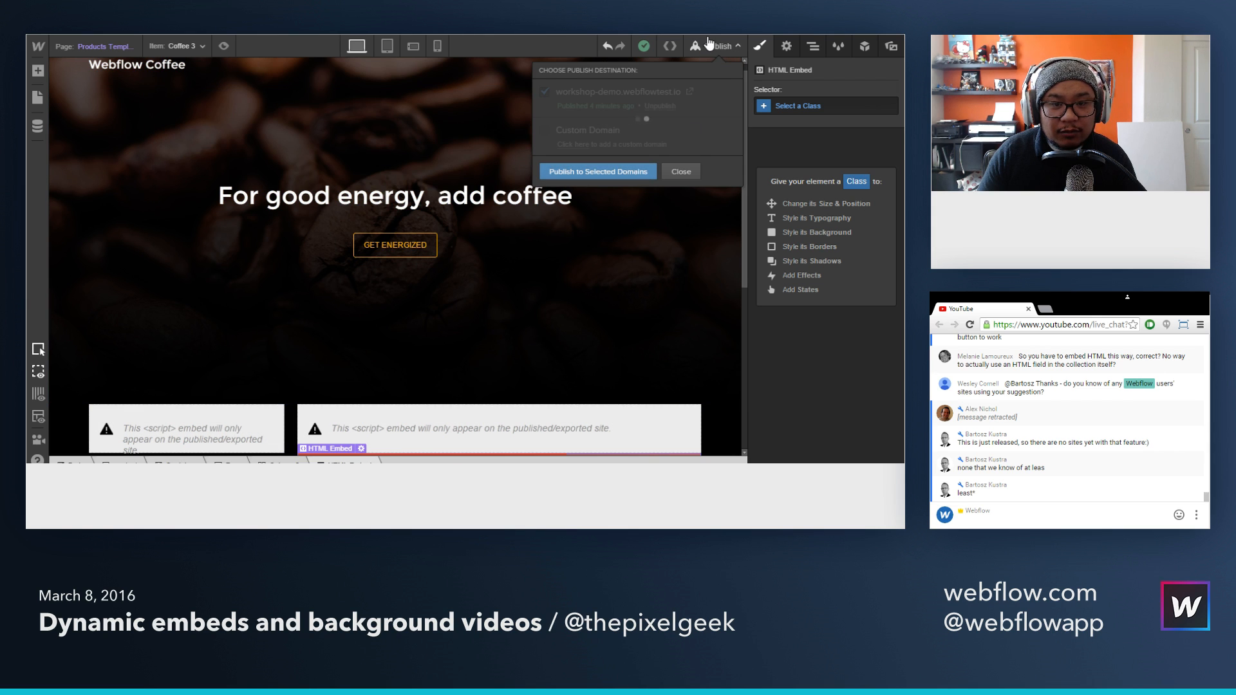
pyautogui.hotkey('ctrl', 'Tab')
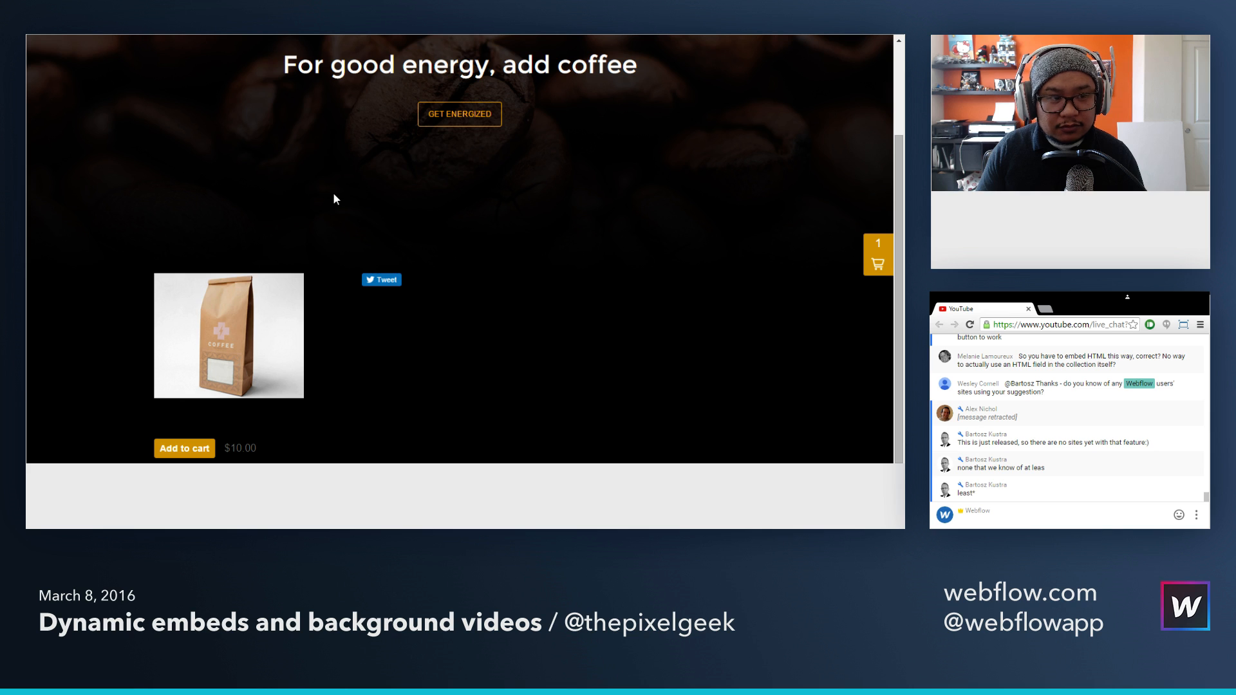
pyautogui.hotkey('ctrl', 'r')
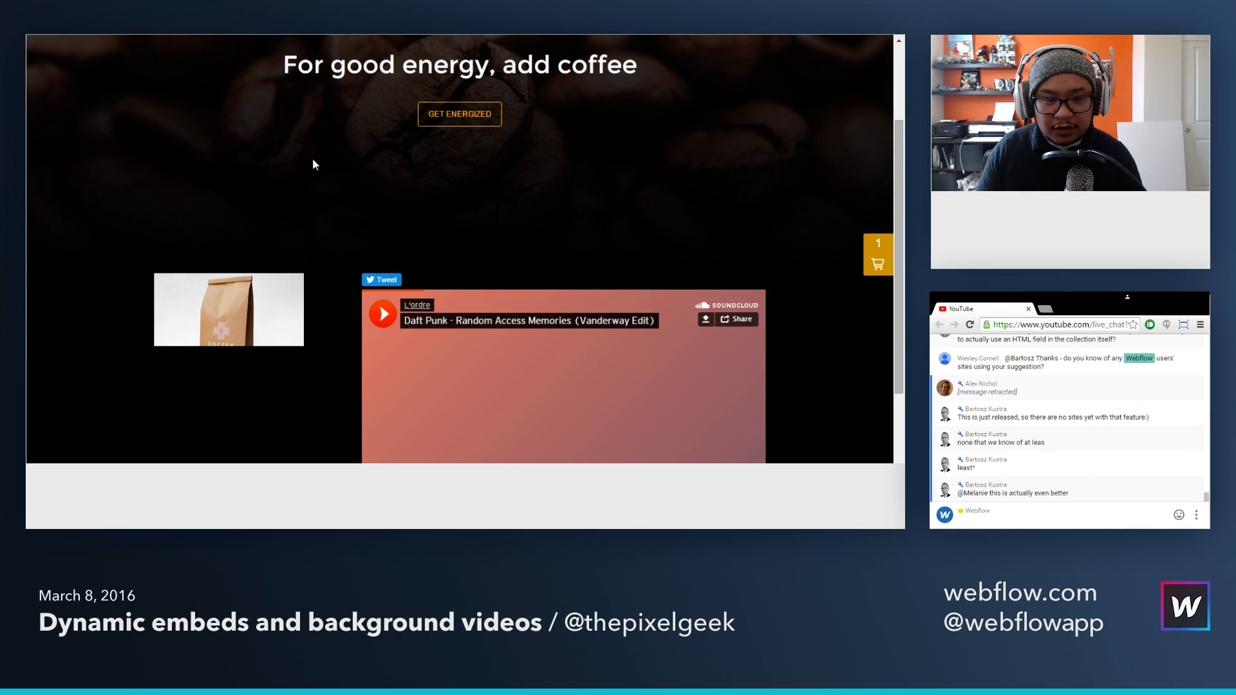
# Step: Play the embedded SoundCloud track on the live product page, then reload the page and check the player again
pyautogui.scroll(-2, 313, 165)
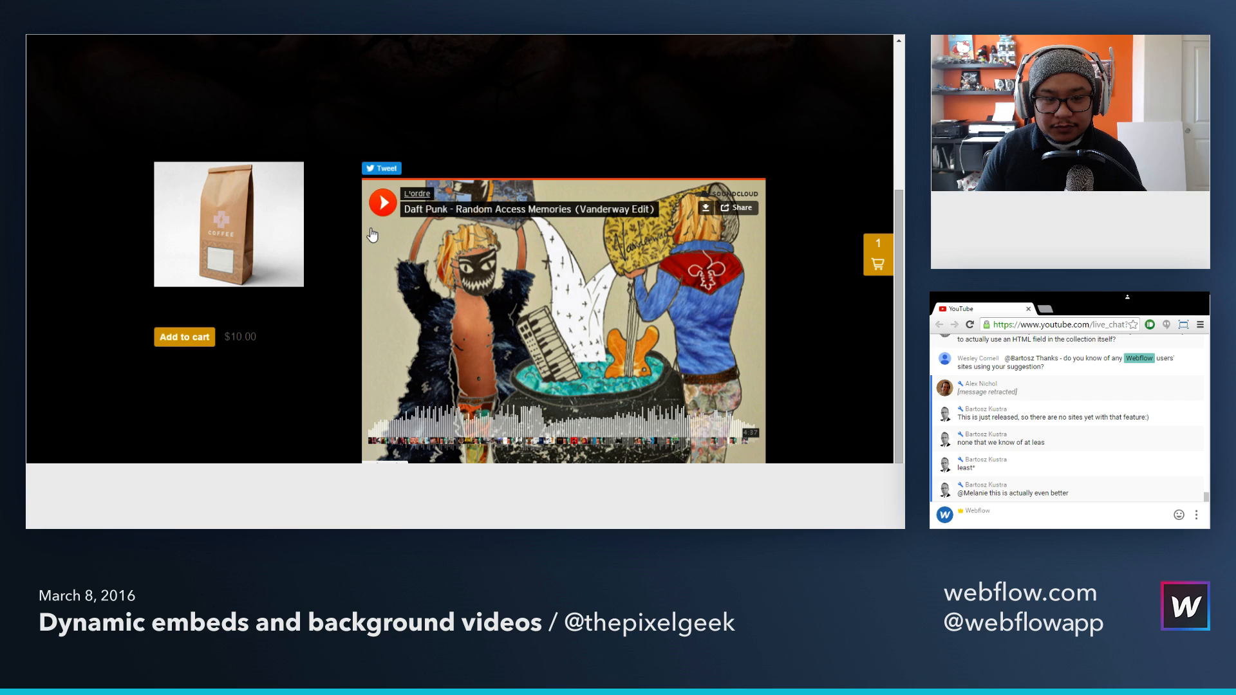
pyautogui.click(382, 202)
pyautogui.click(416, 430)
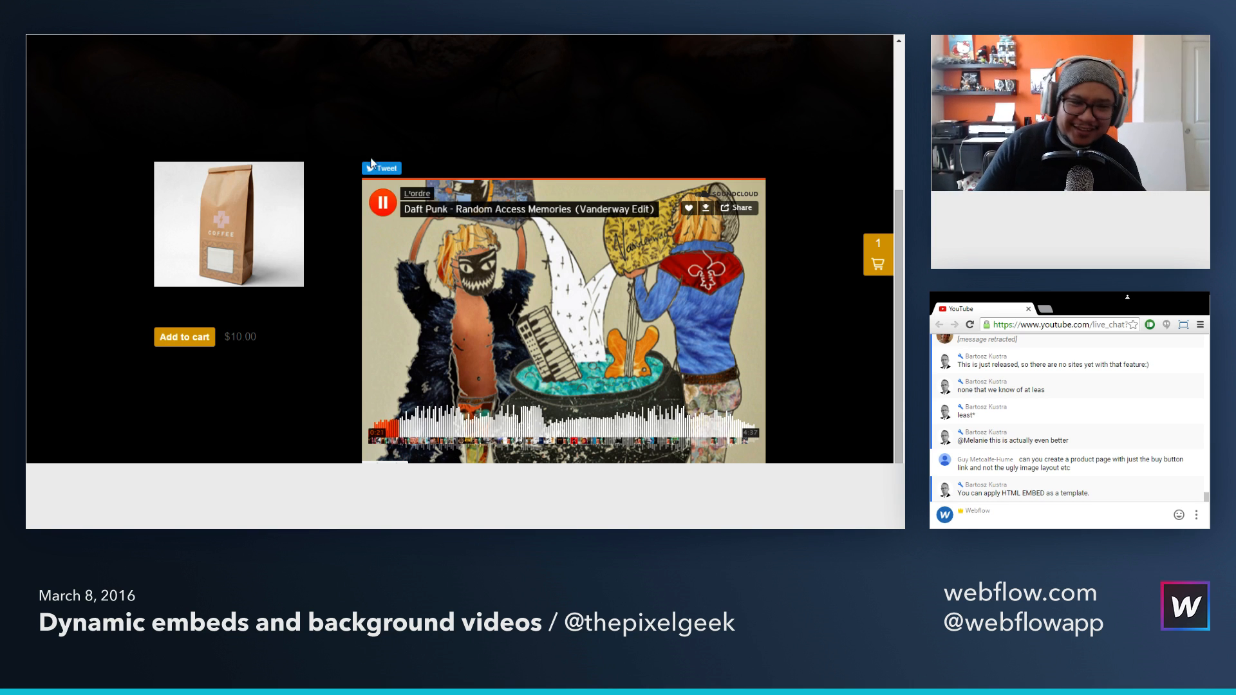
pyautogui.scroll(3, 337, 164)
pyautogui.scroll(-2, 334, 176)
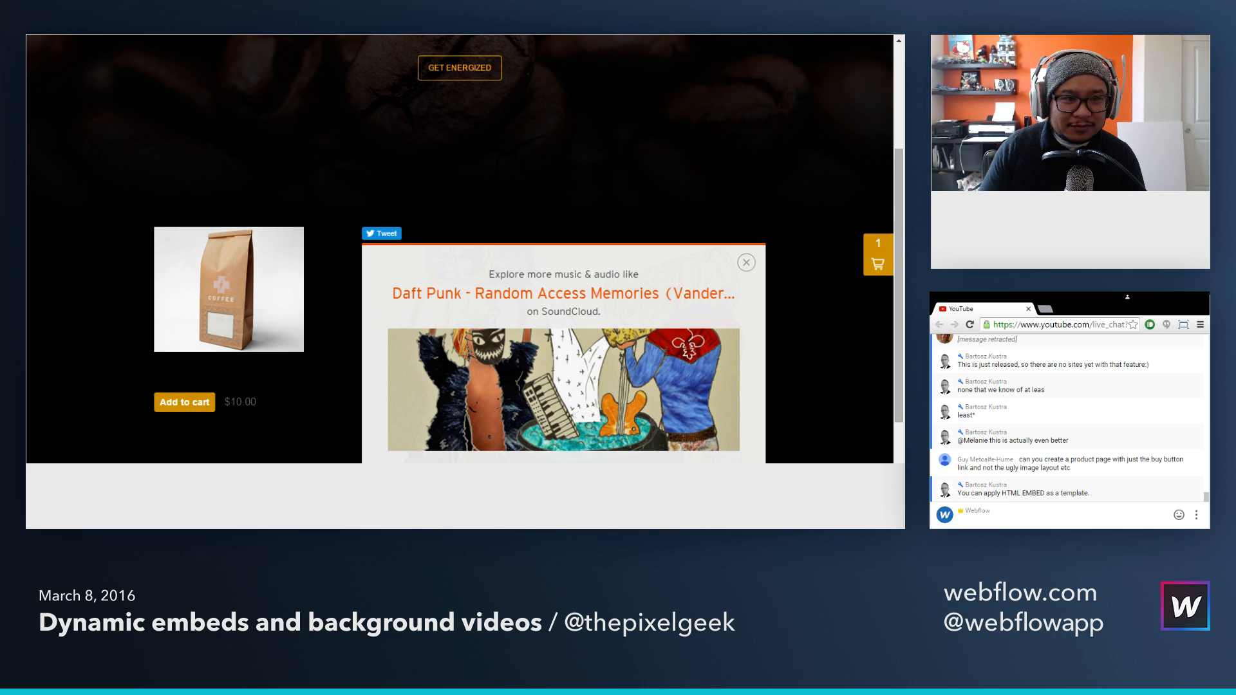
pyautogui.press('F5')
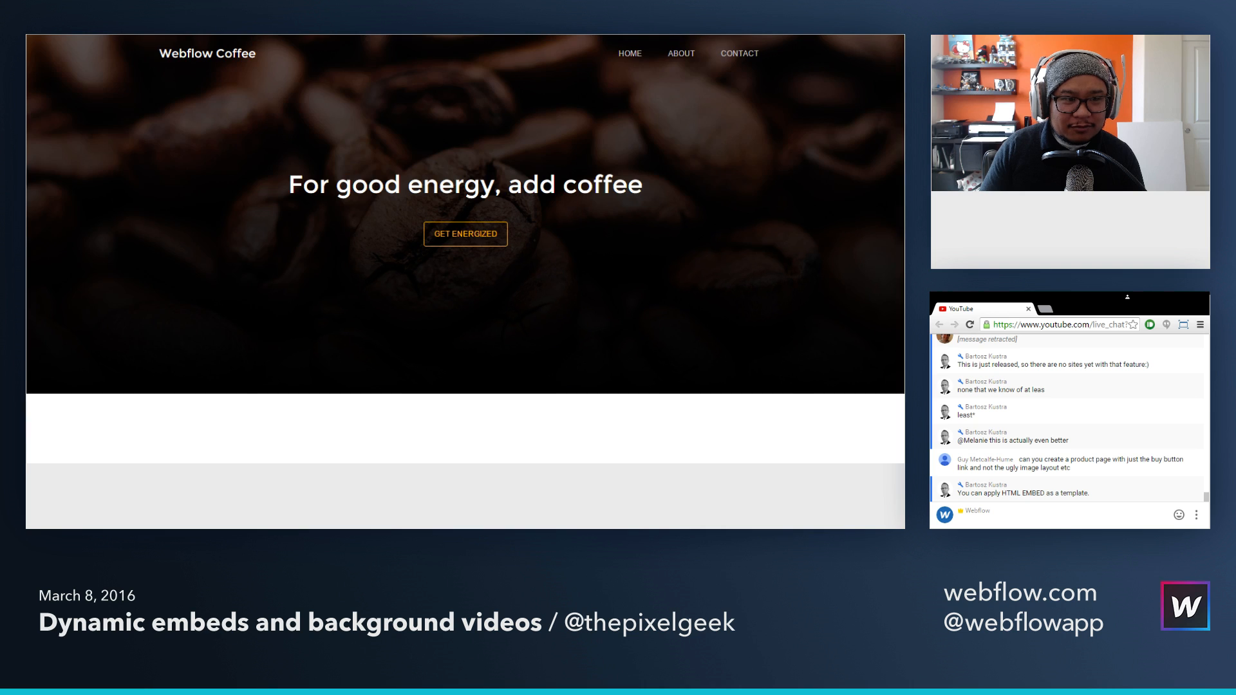
pyautogui.scroll(-4, 327, 205)
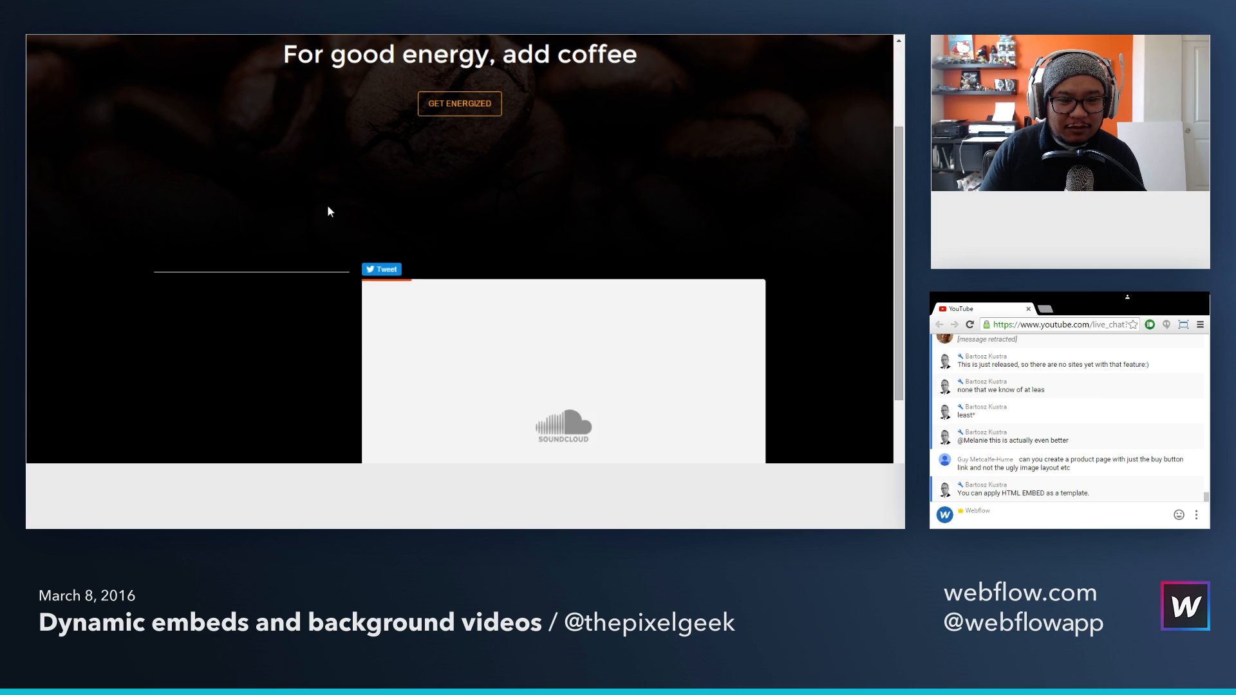
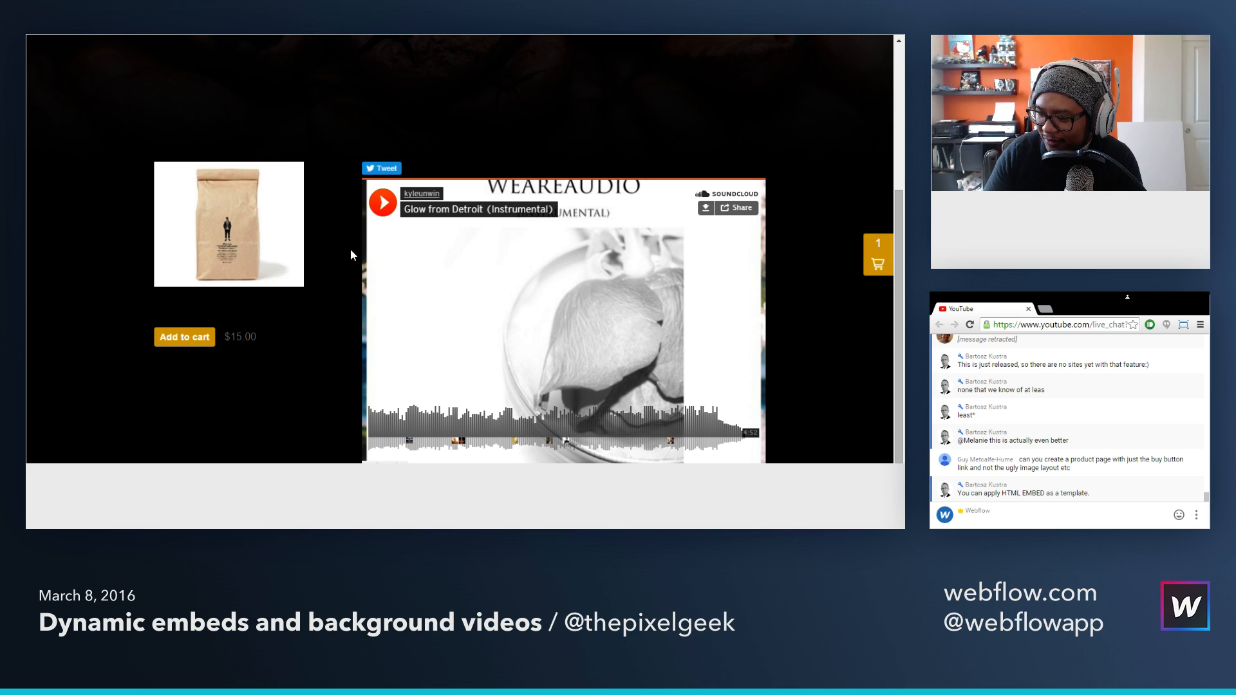
pyautogui.scroll(3, 351, 251)
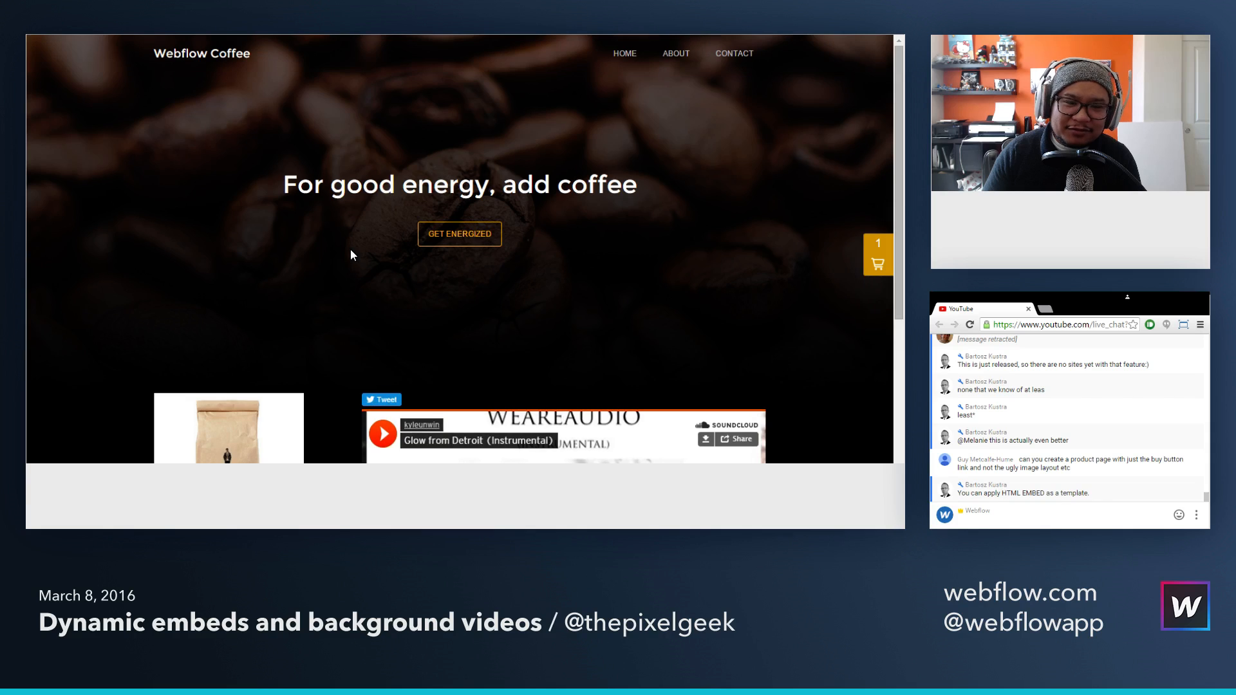
pyautogui.scroll(-2, 350, 251)
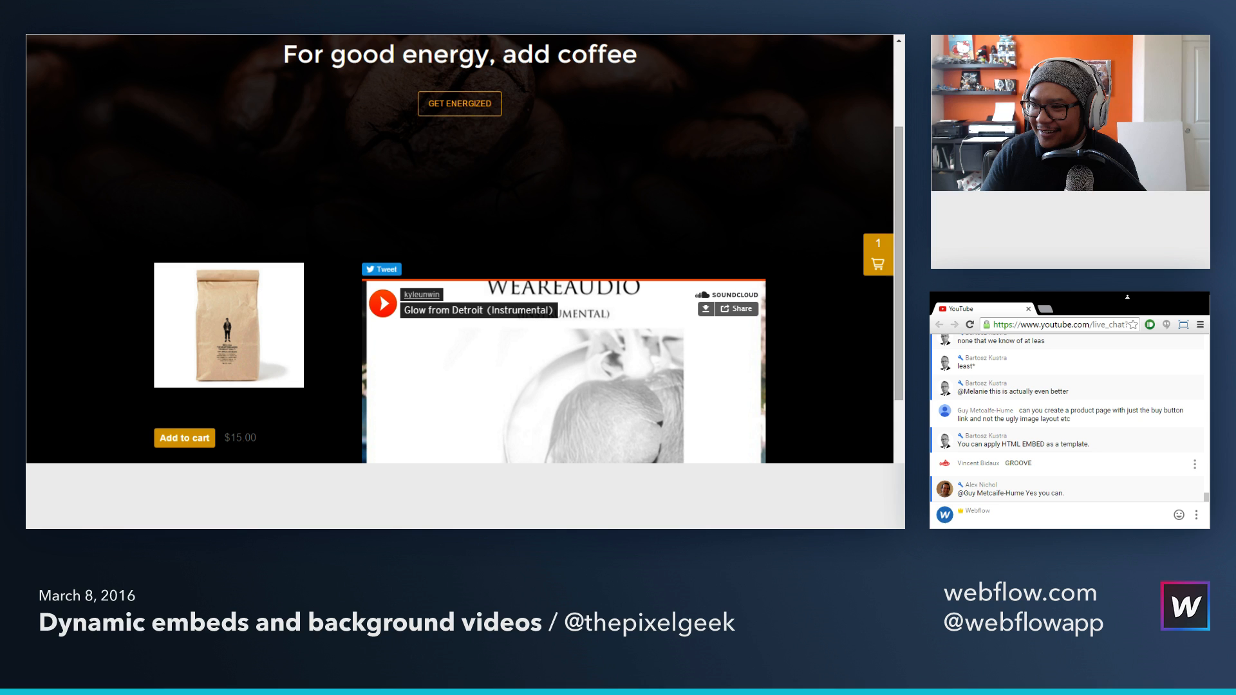
# Step: Make the viewer who commented "GROOVE" a moderator in the YouTube live chat, and read through the chat comments
pyautogui.click(1195, 464)
pyautogui.click(1117, 515)
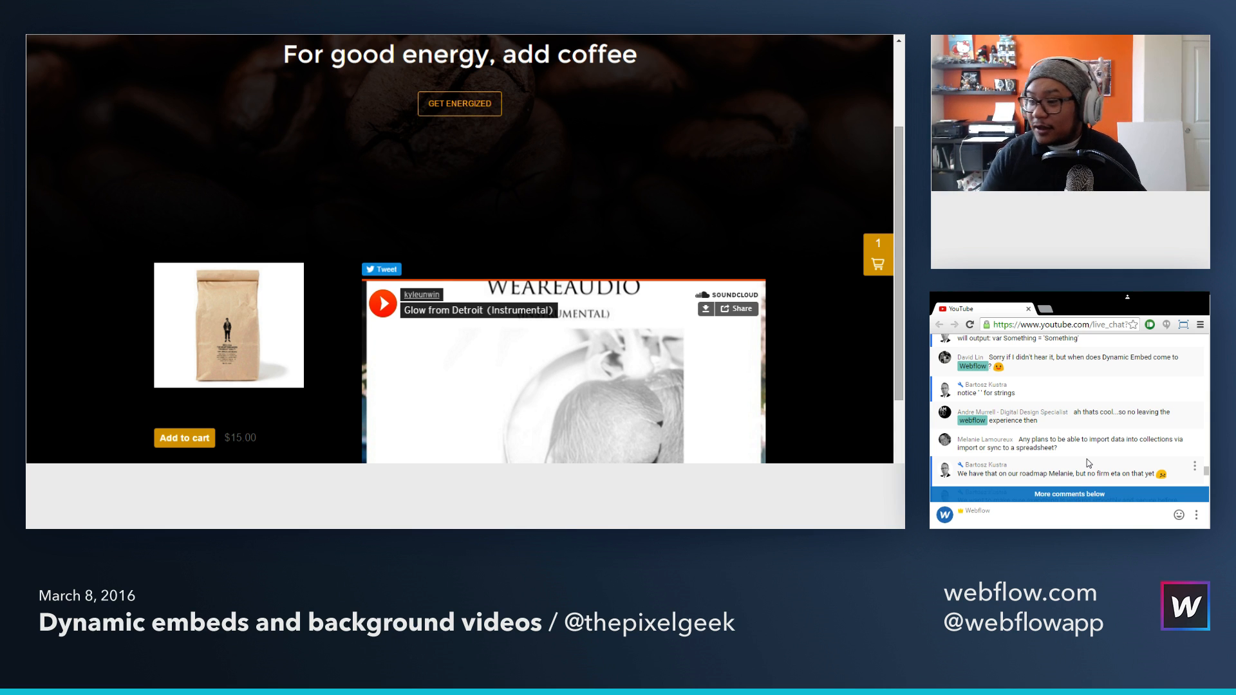
pyautogui.scroll(-4, 1087, 459)
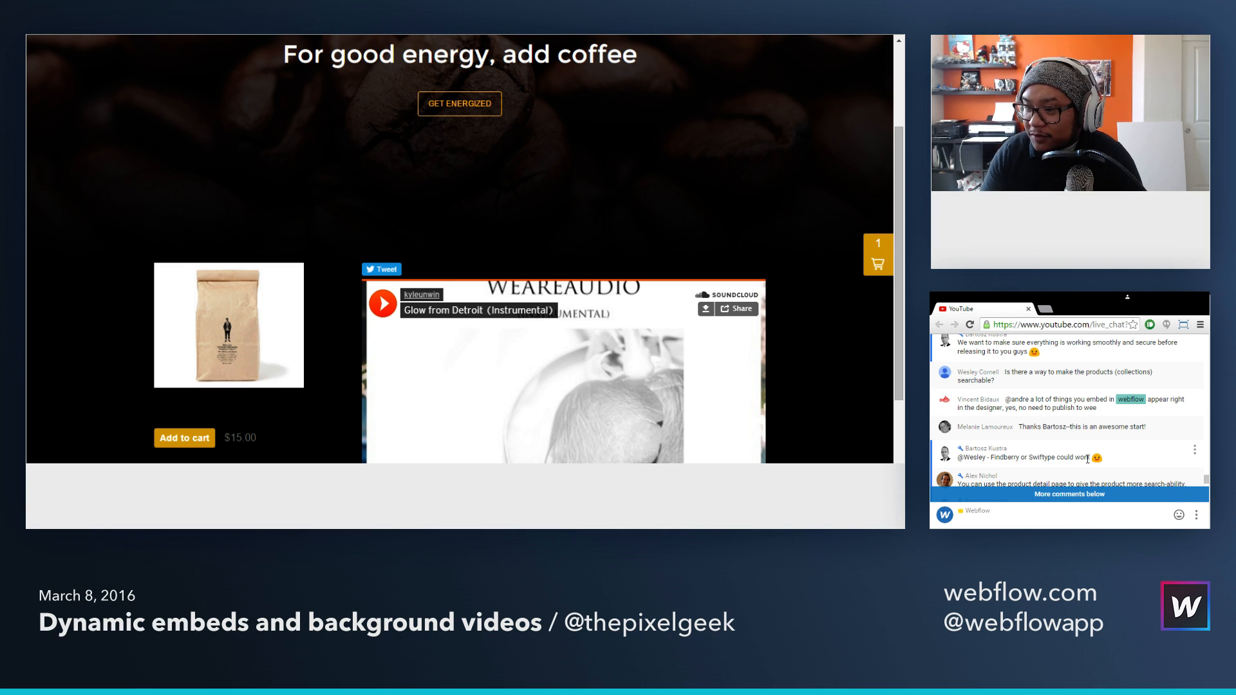
pyautogui.scroll(-3, 1087, 459)
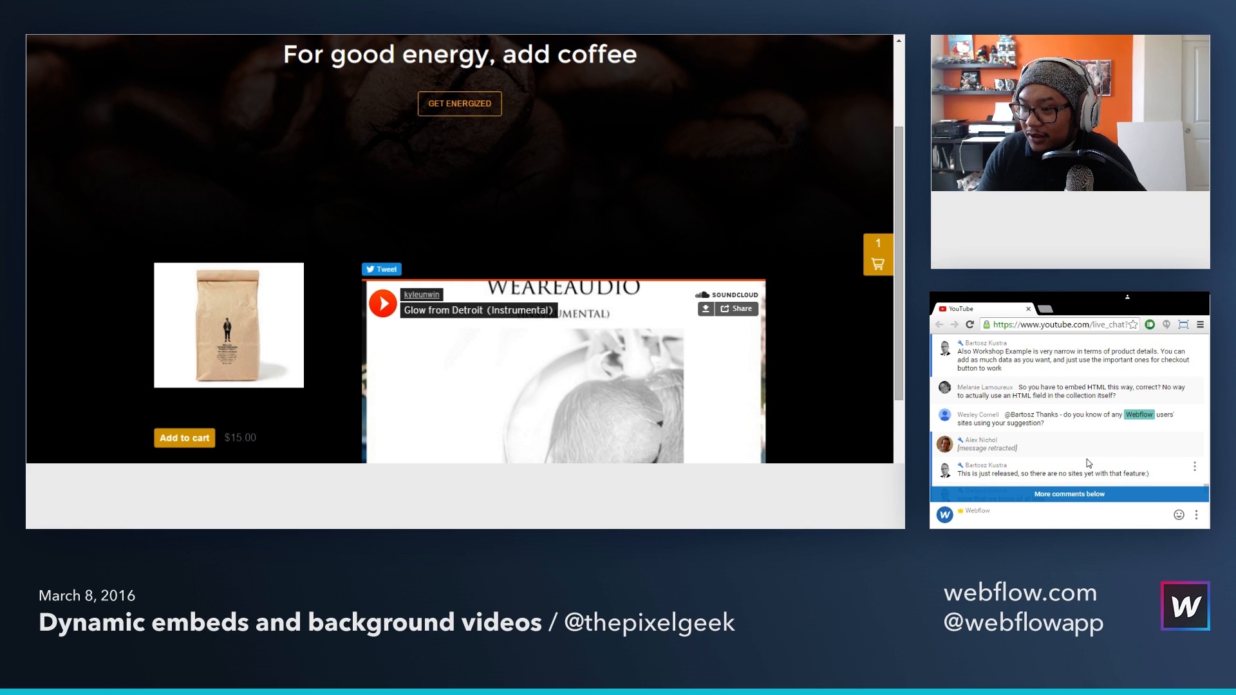
pyautogui.scroll(-5, 1088, 463)
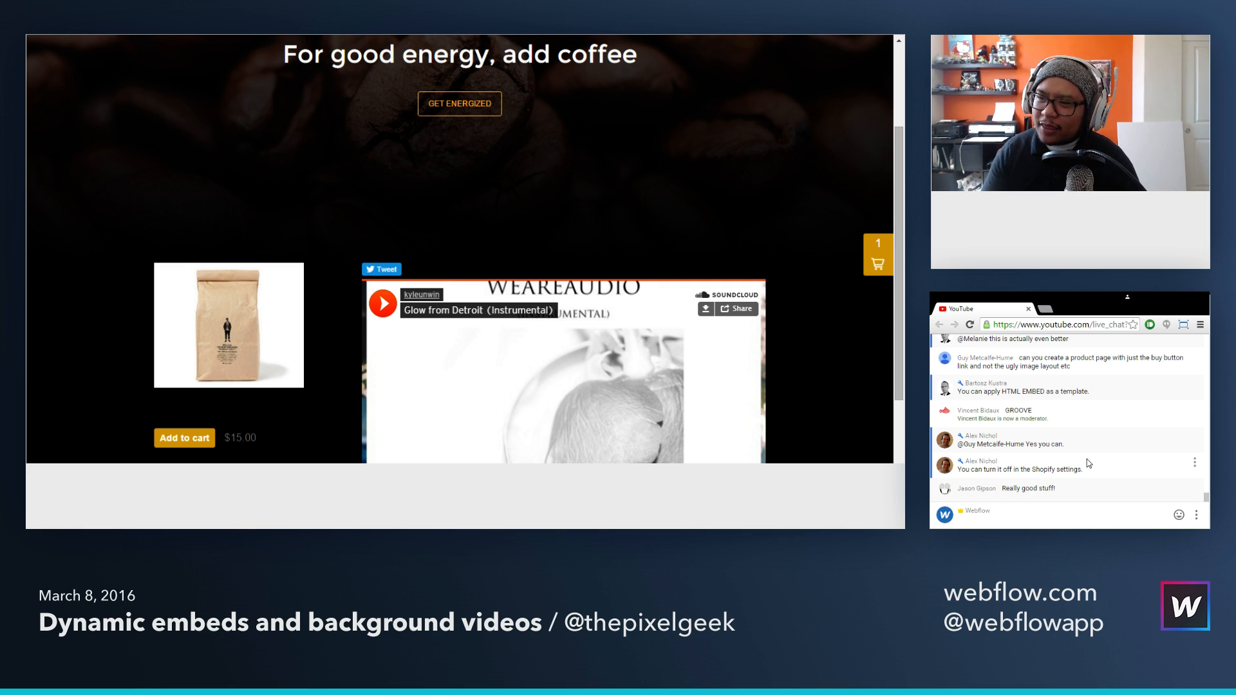
# Step: Switch to Shopify, change the Coffee 3 Buy Button to "Buy button only", and generate and copy its embed code
pyautogui.hotkey('ctrl', 'Tab')
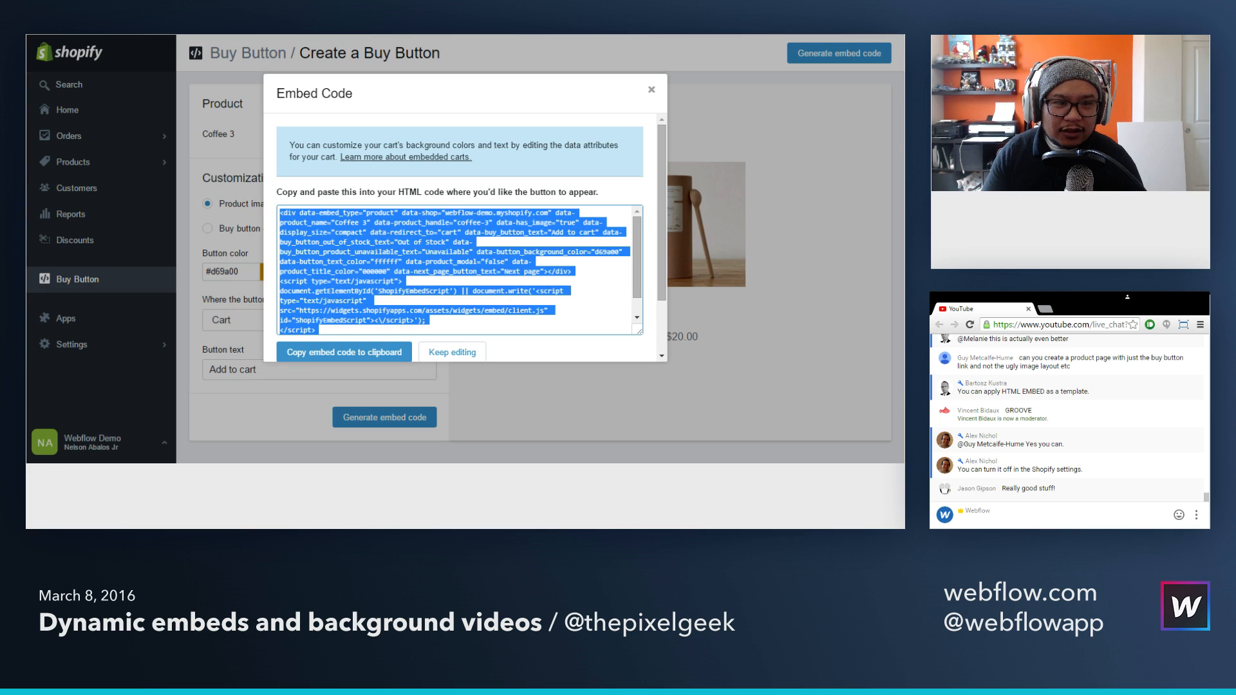
pyautogui.click(652, 89)
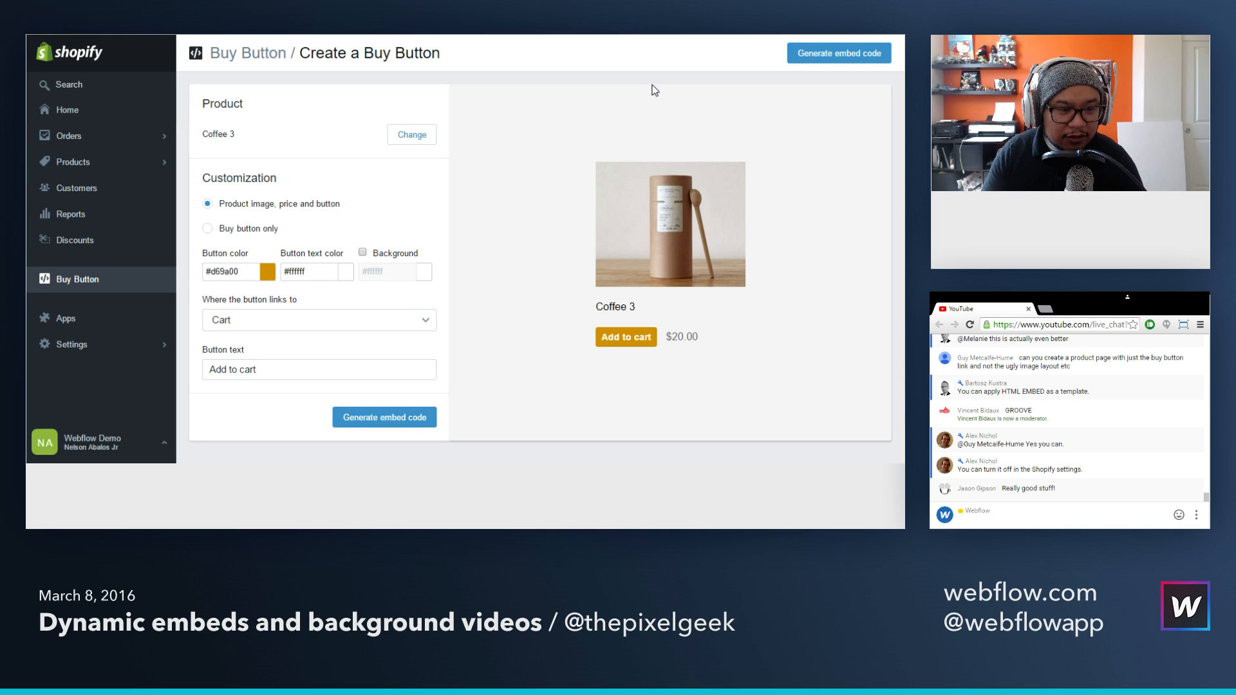
pyautogui.click(244, 232)
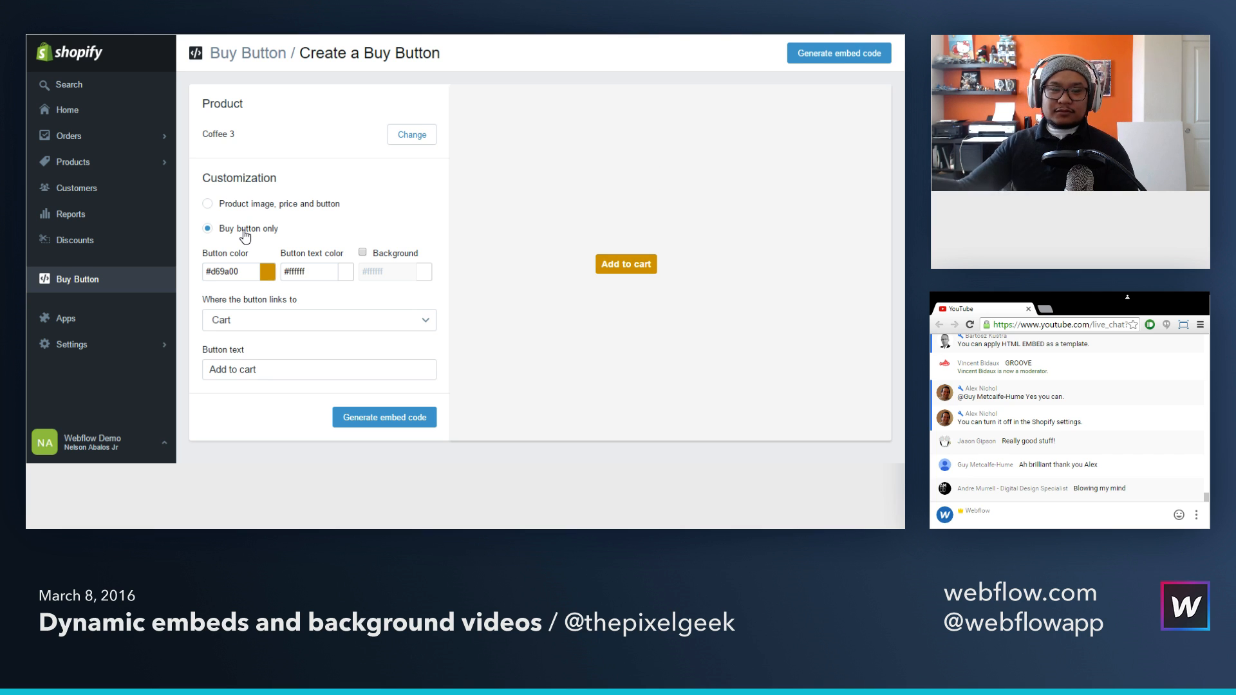
pyautogui.click(390, 418)
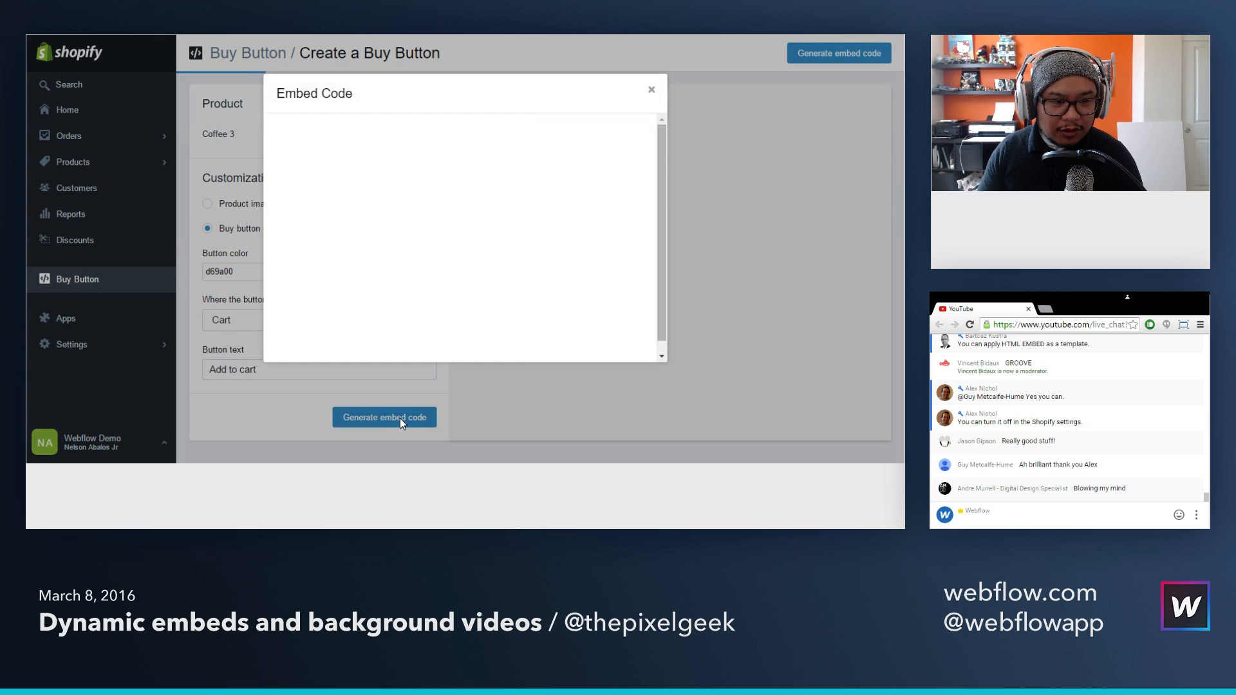
pyautogui.scroll(-3, 524, 243)
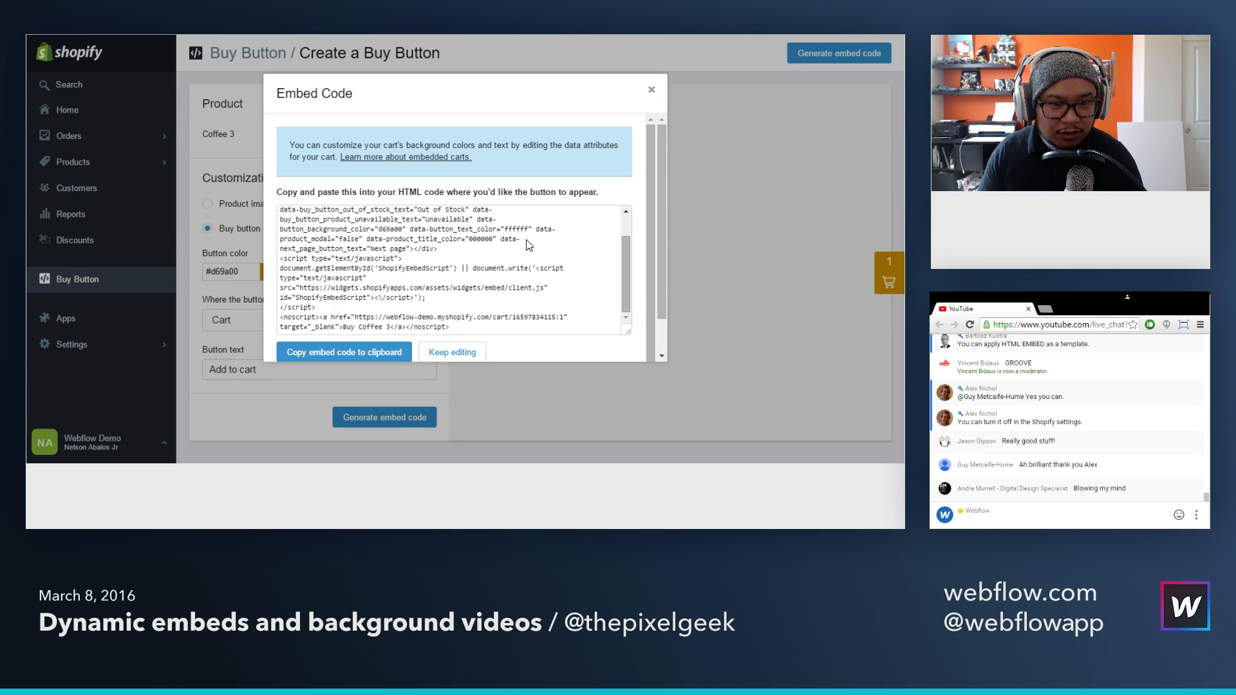
pyautogui.scroll(2, 527, 240)
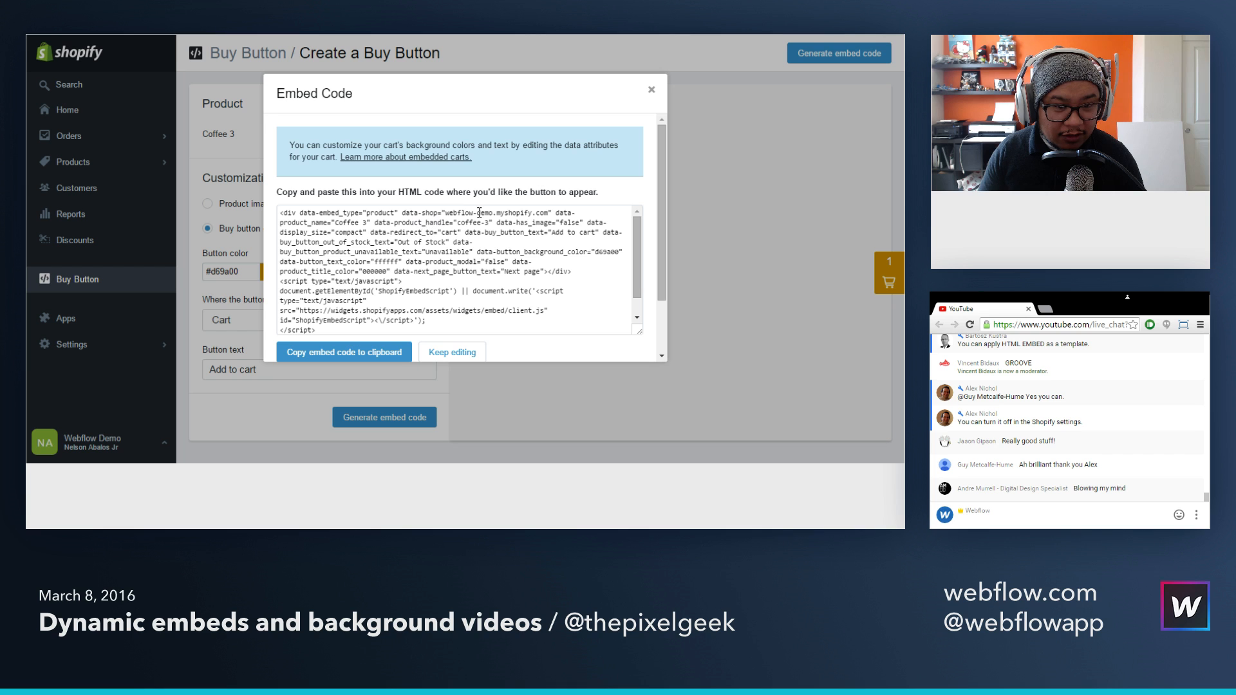
pyautogui.click(502, 235)
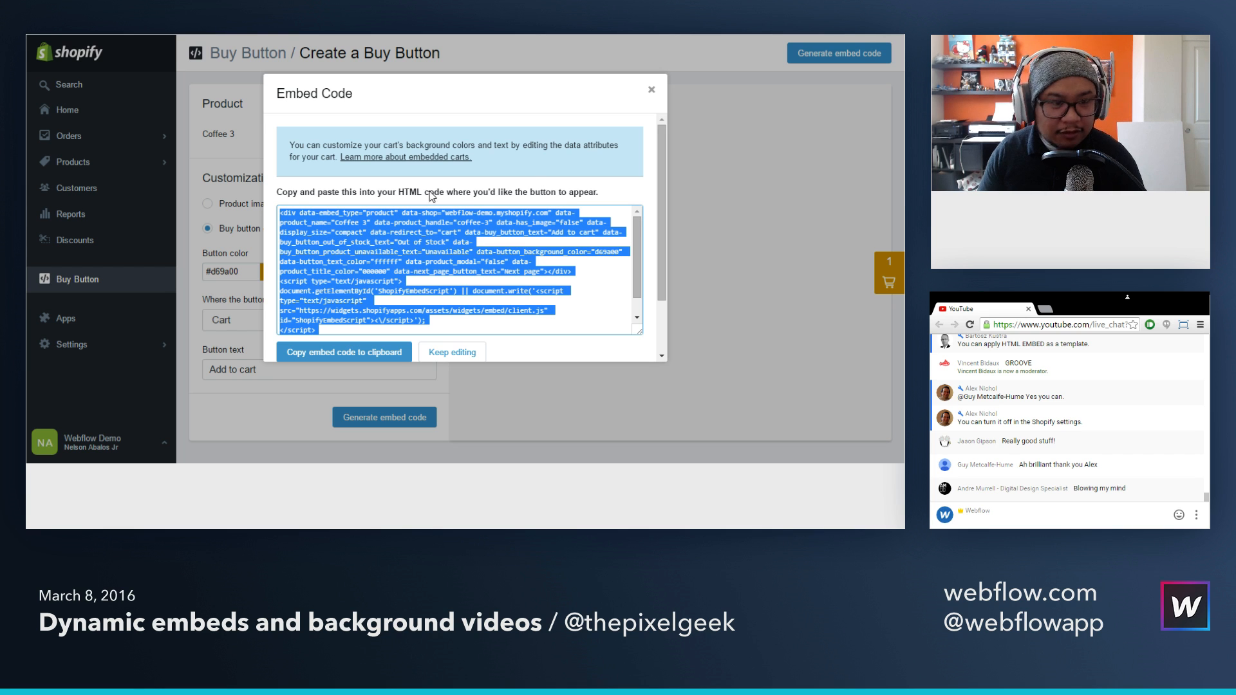
# Step: Switch to the Webflow Designer and replace all code in the product's Shopify HTML Embed with the copied button-only code
pyautogui.click(171, 29)
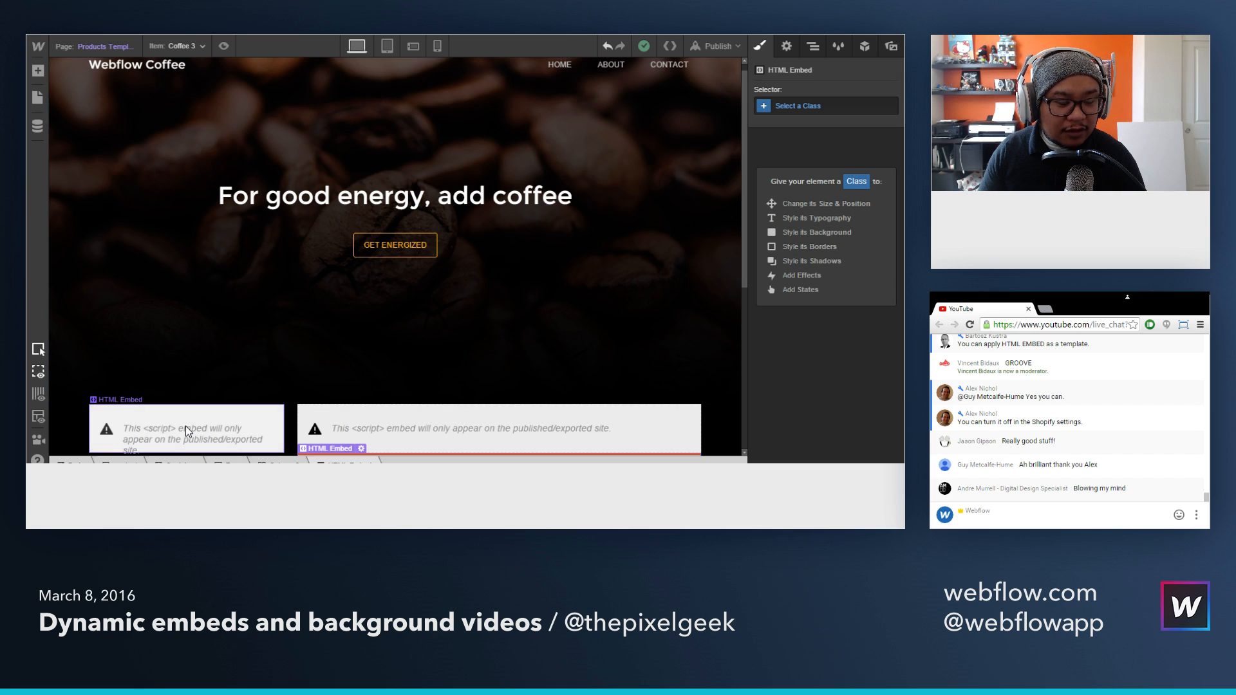
pyautogui.doubleClick(232, 415)
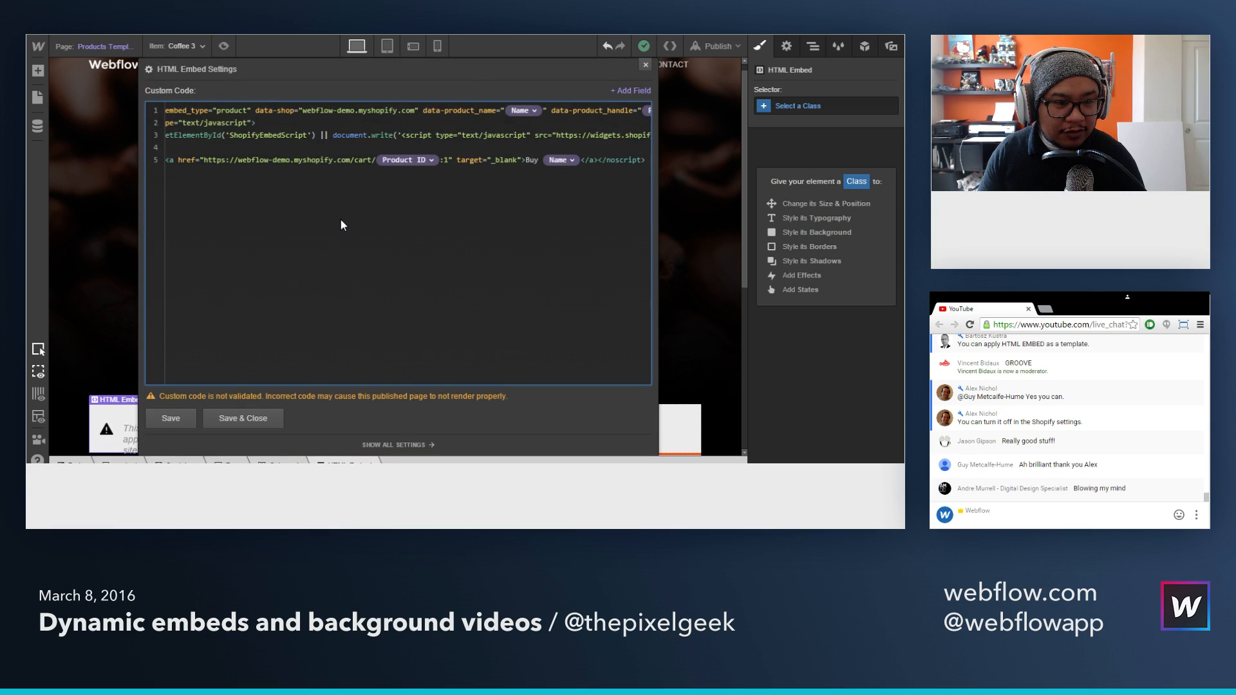
pyautogui.hotkey('ctrl', 'a')
pyautogui.hotkey('ctrl', 'x')
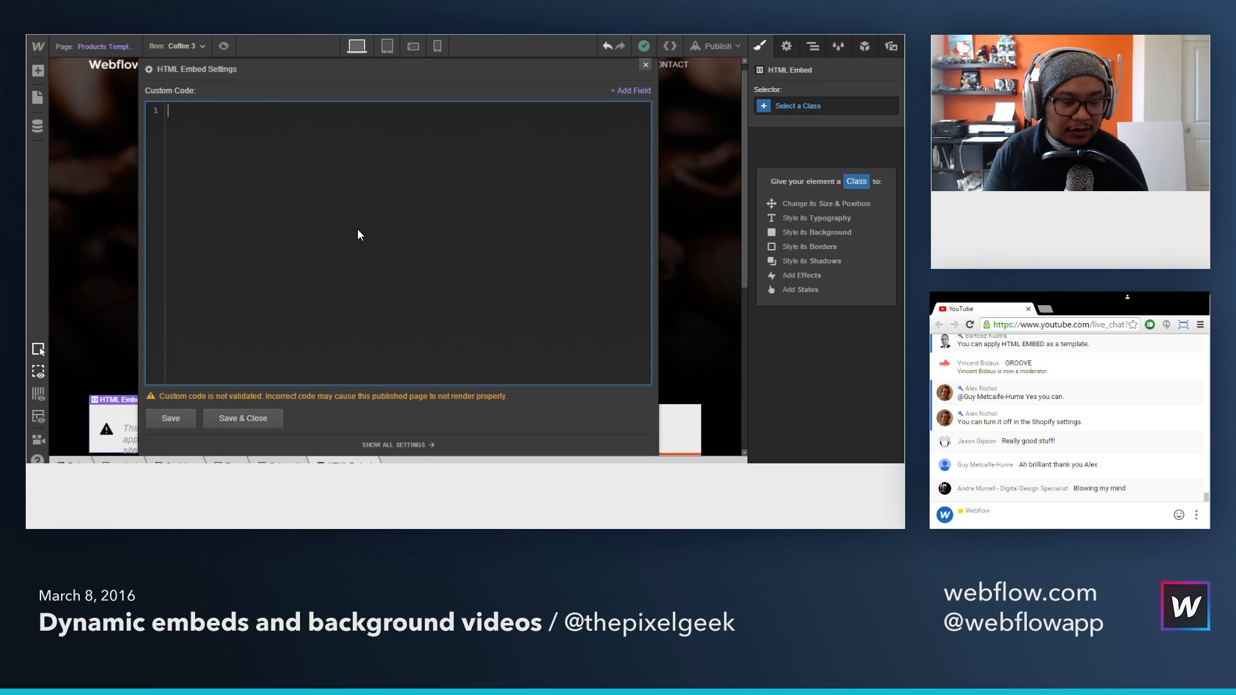
pyautogui.hotkey('ctrl', 'v')
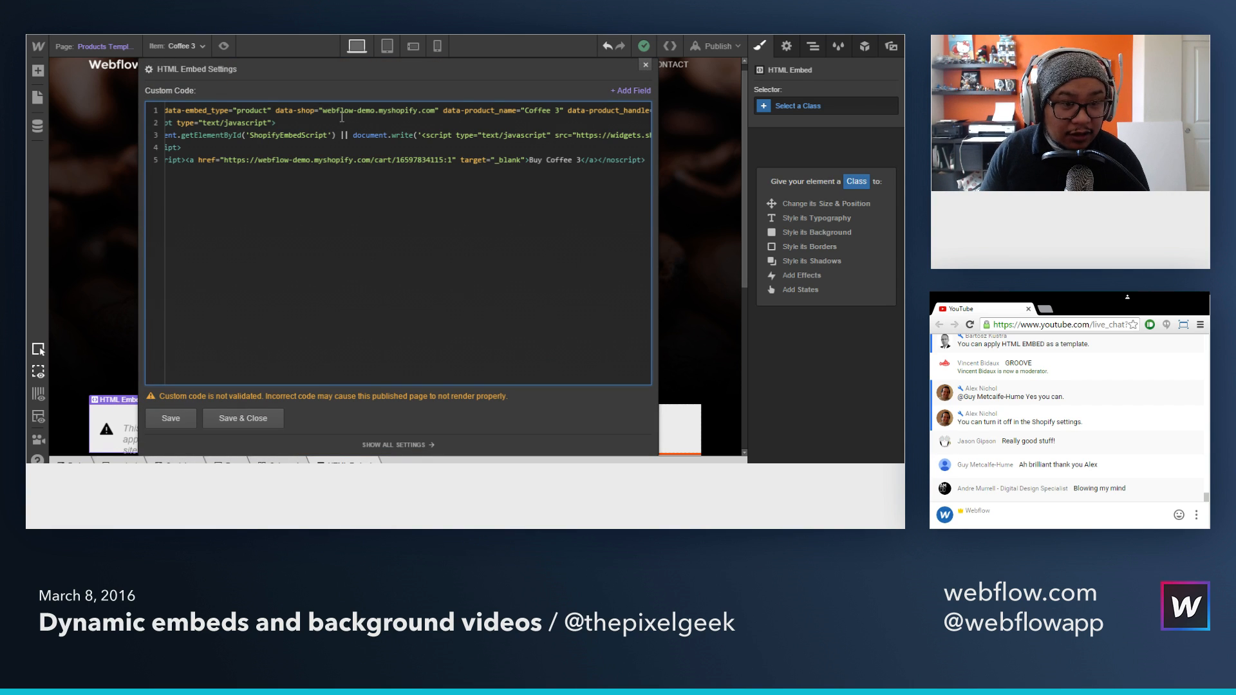
# Step: Replace the data-product_name value "Coffee 3" with the Name field and the data-product_handle value "coffee-3" with the Product Handle field
pyautogui.moveTo(524, 110); pyautogui.dragTo(559, 110)
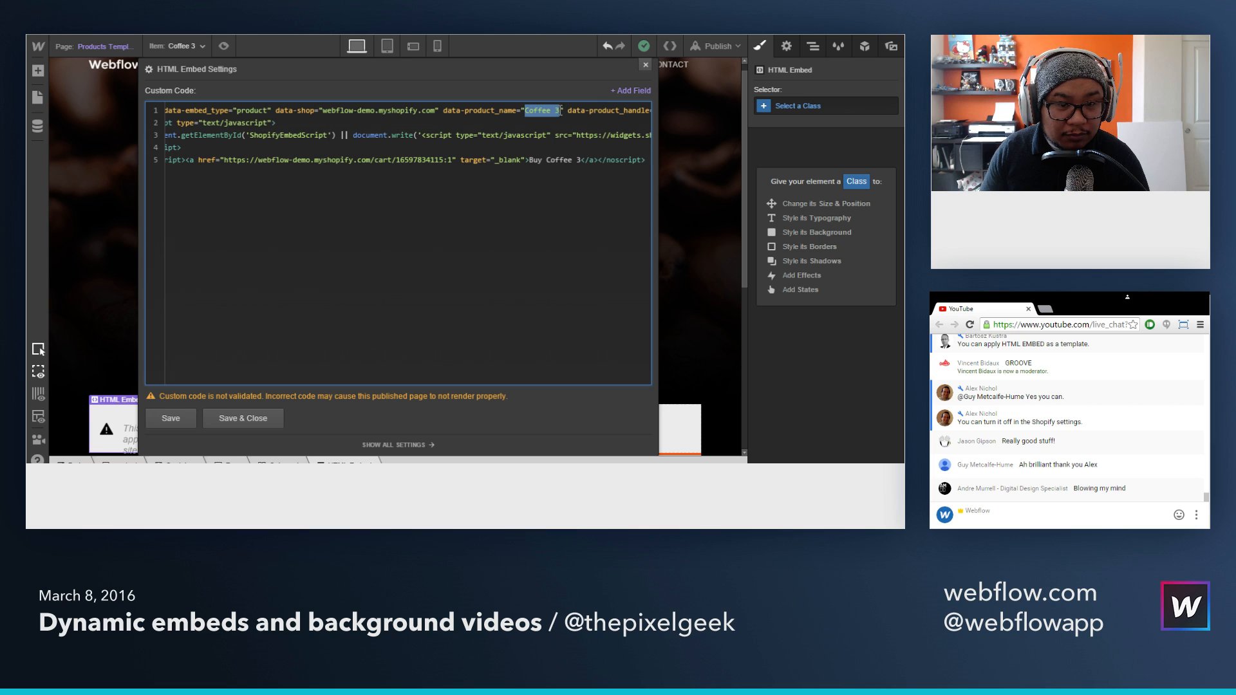
pyautogui.click(632, 90)
pyautogui.click(565, 105)
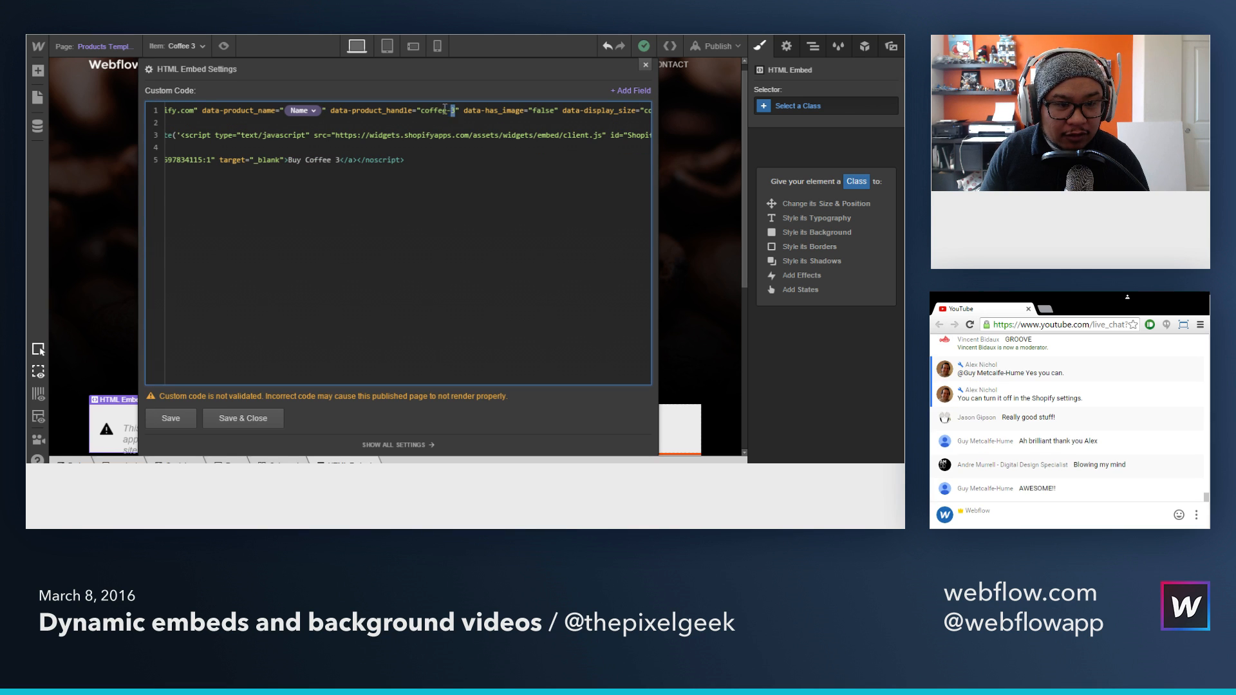
pyautogui.moveTo(451, 110); pyautogui.dragTo(604, 115)
pyautogui.click(620, 117)
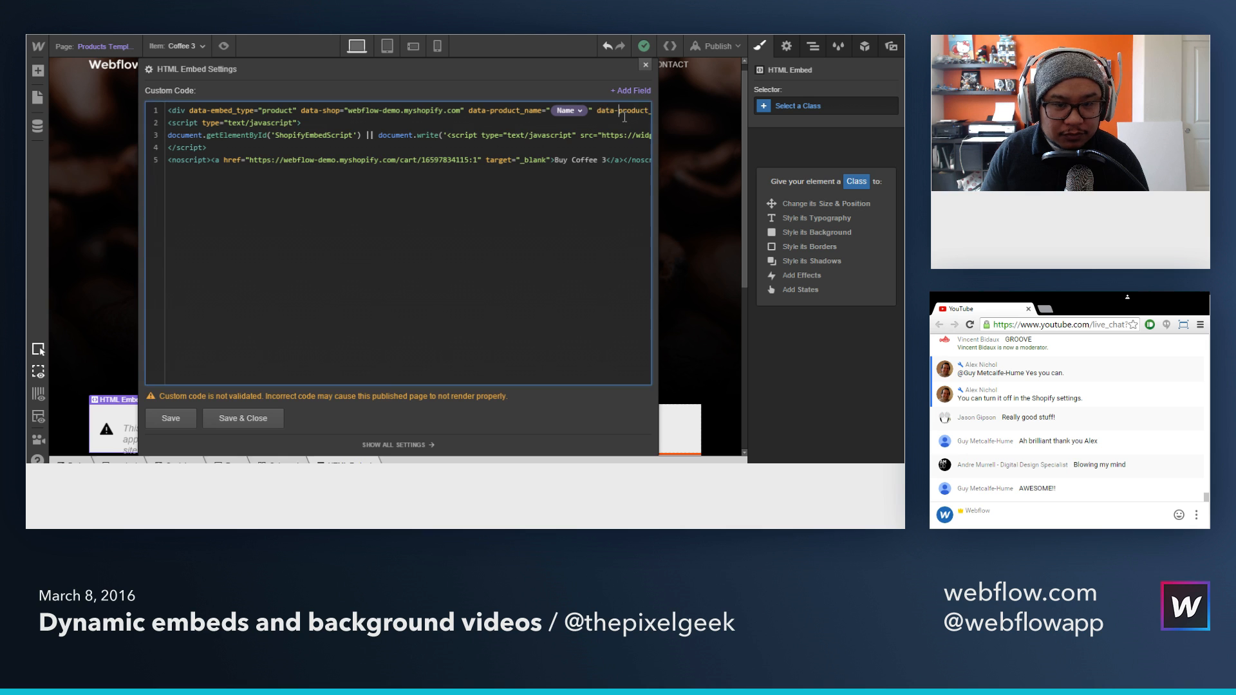
pyautogui.hotkey('ctrl', 'Right')
pyautogui.hotkey('ctrl', 'Right')
pyautogui.hotkey('ctrl', 'Right')
pyautogui.hotkey('ctrl', 'Right')
pyautogui.hotkey('ctrl', 'Right')
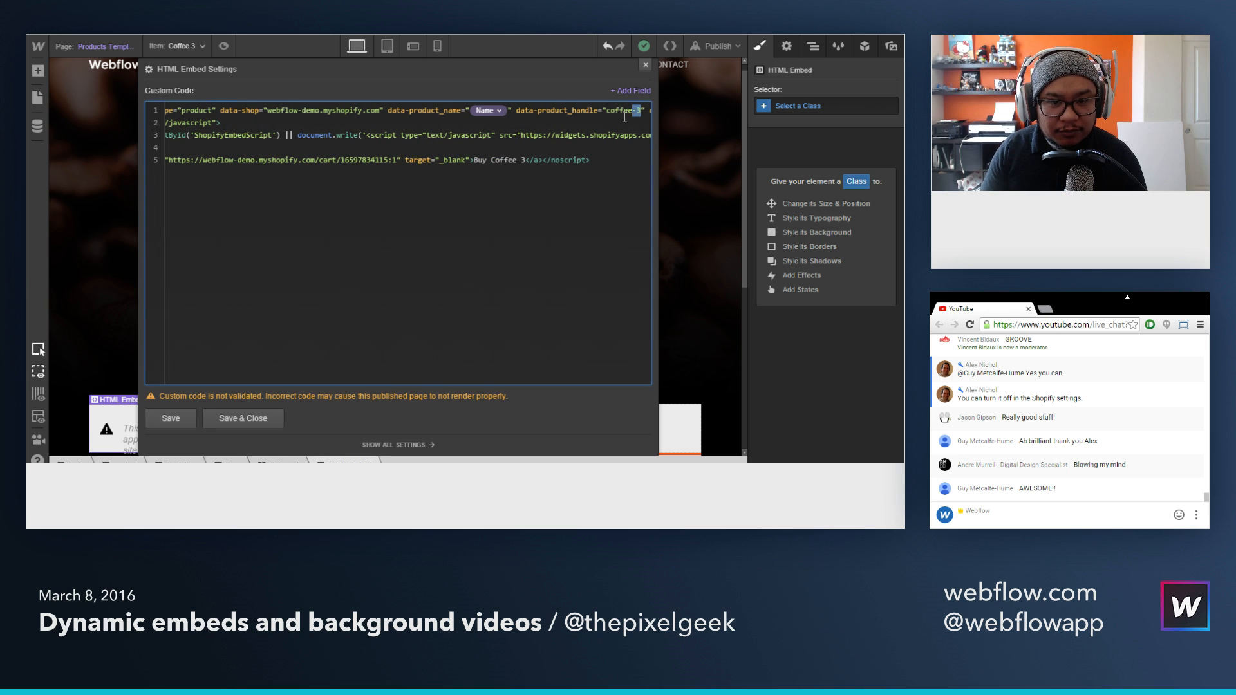
pyautogui.click(642, 90)
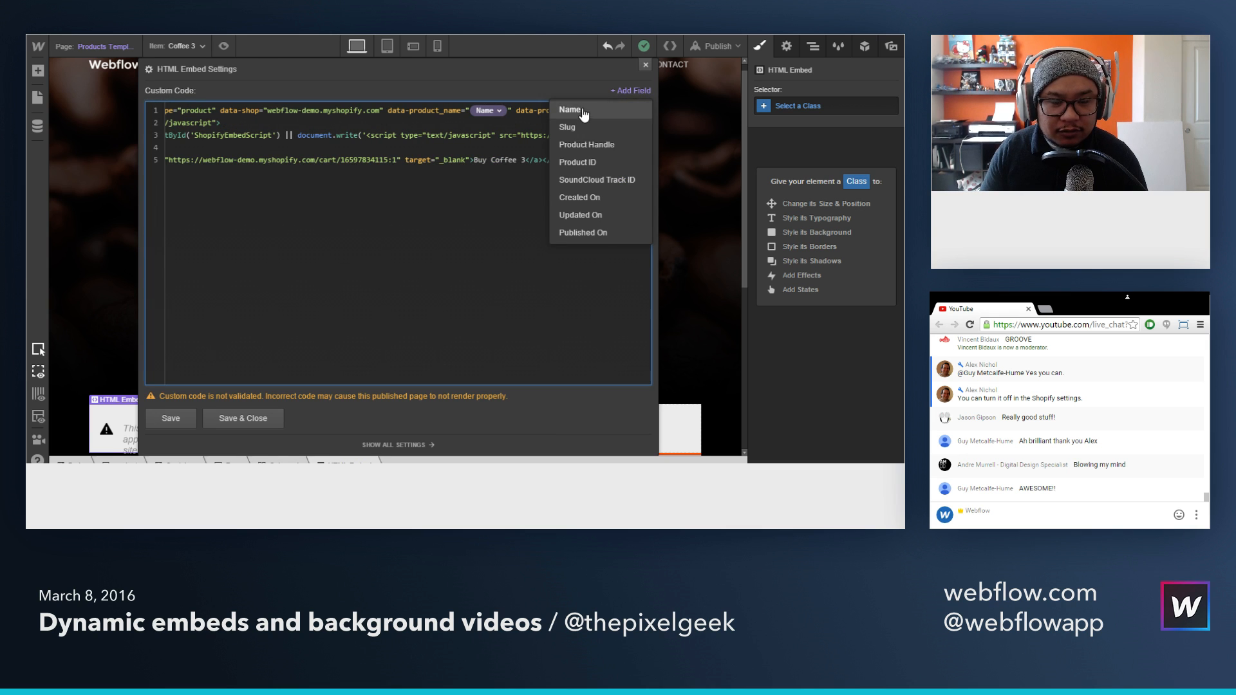
pyautogui.click(585, 144)
# Step: Replace "Coffee 3" in the noscript link text after "Buy" with the Name field
pyautogui.moveTo(237, 165); pyautogui.dragTo(146, 166)
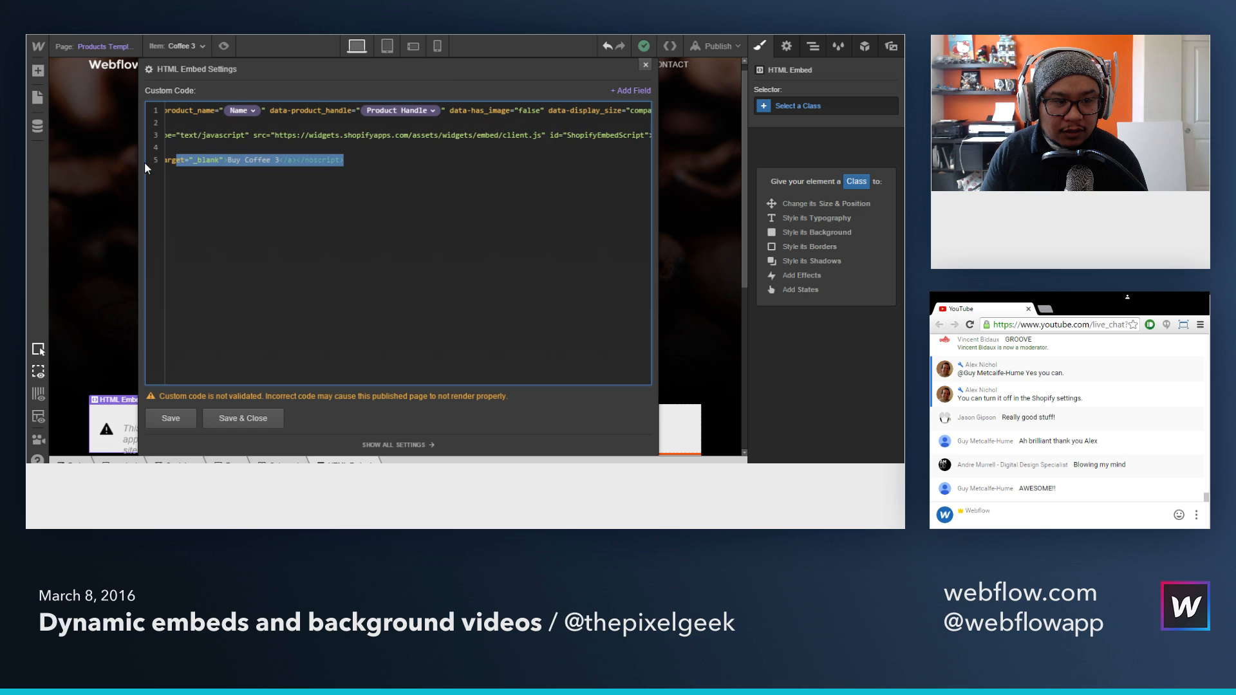
pyautogui.click(277, 161)
pyautogui.hotkey('ctrl', 'shift', 'Left')
pyautogui.hotkey('ctrl', 'shift', 'Left')
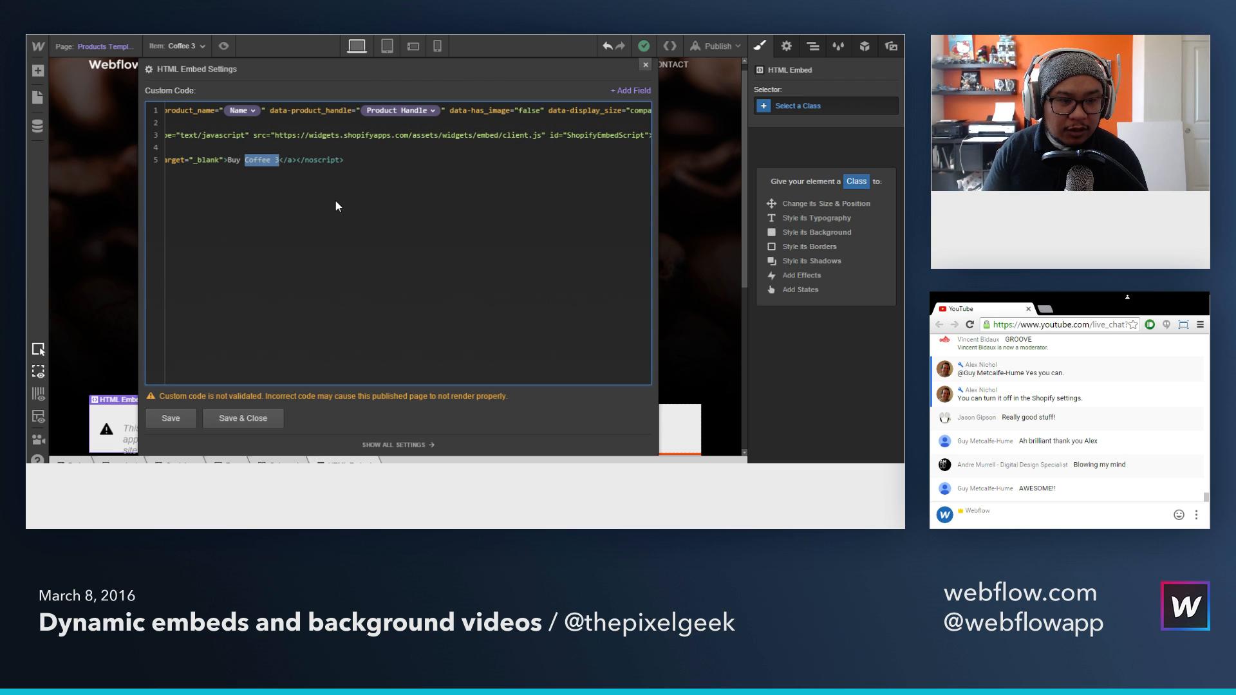
pyautogui.click(638, 91)
pyautogui.click(620, 115)
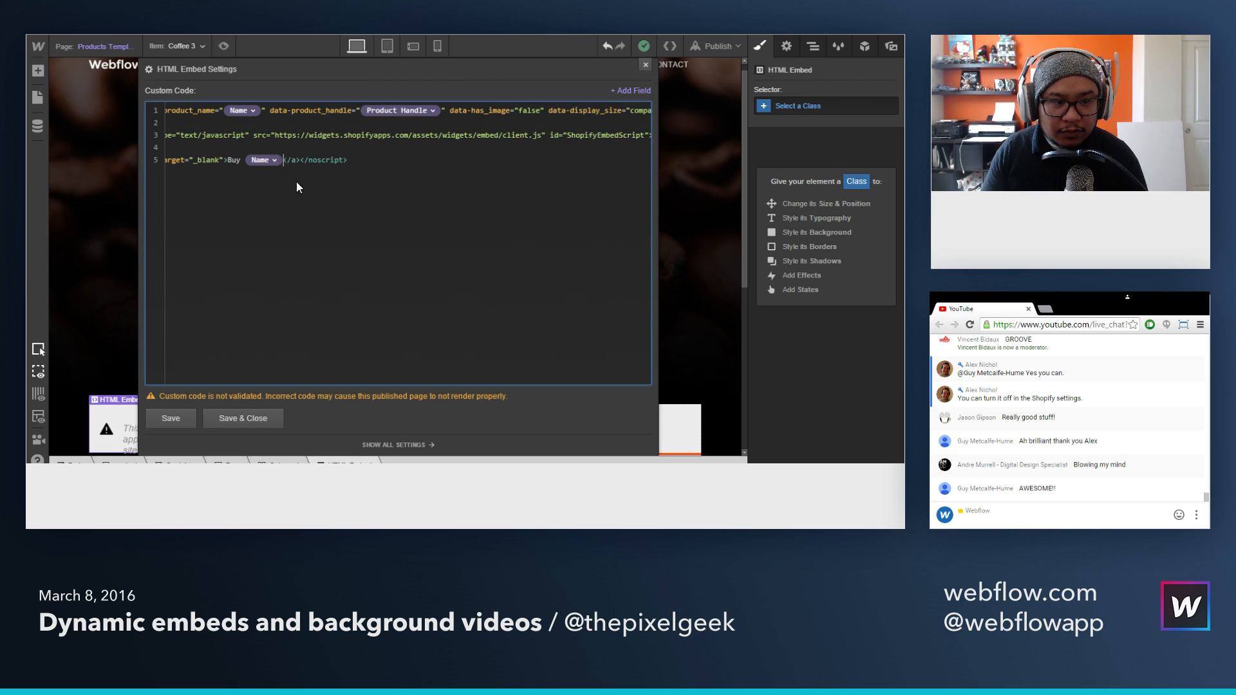
# Step: Replace the numeric ID in the noscript cart link with the Product ID field, then save and close the embed
pyautogui.moveTo(206, 161); pyautogui.dragTo(146, 162)
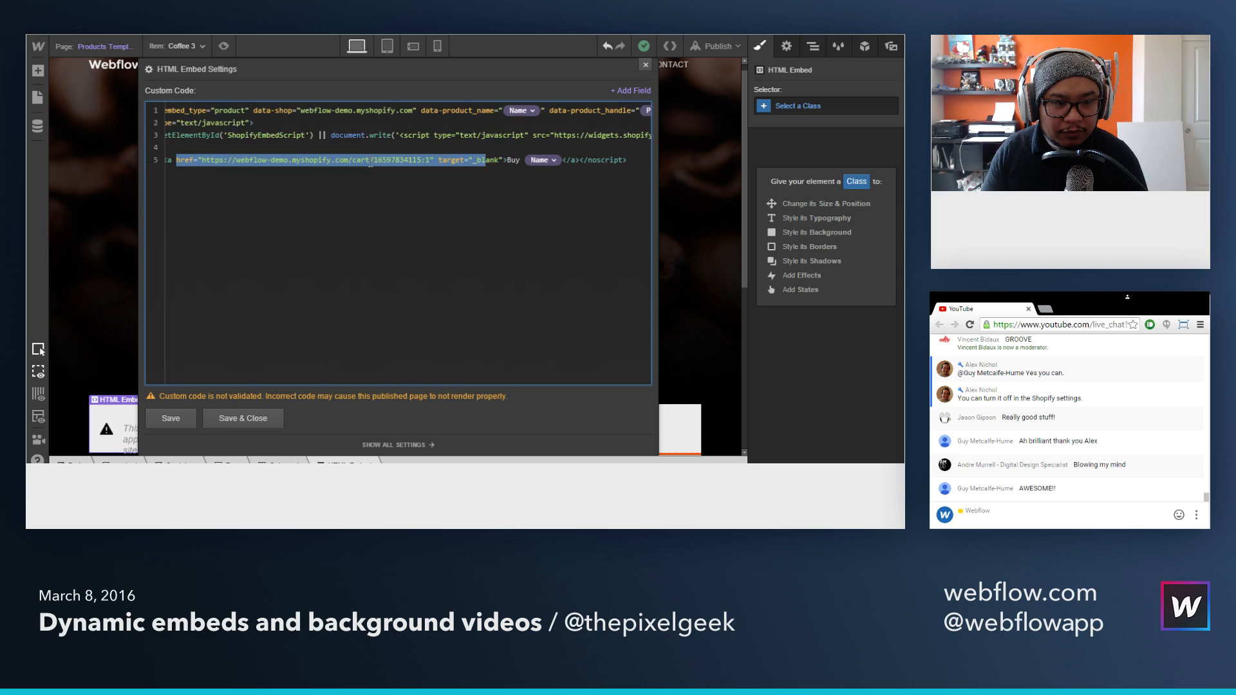
pyautogui.doubleClick(398, 159)
pyautogui.click(630, 92)
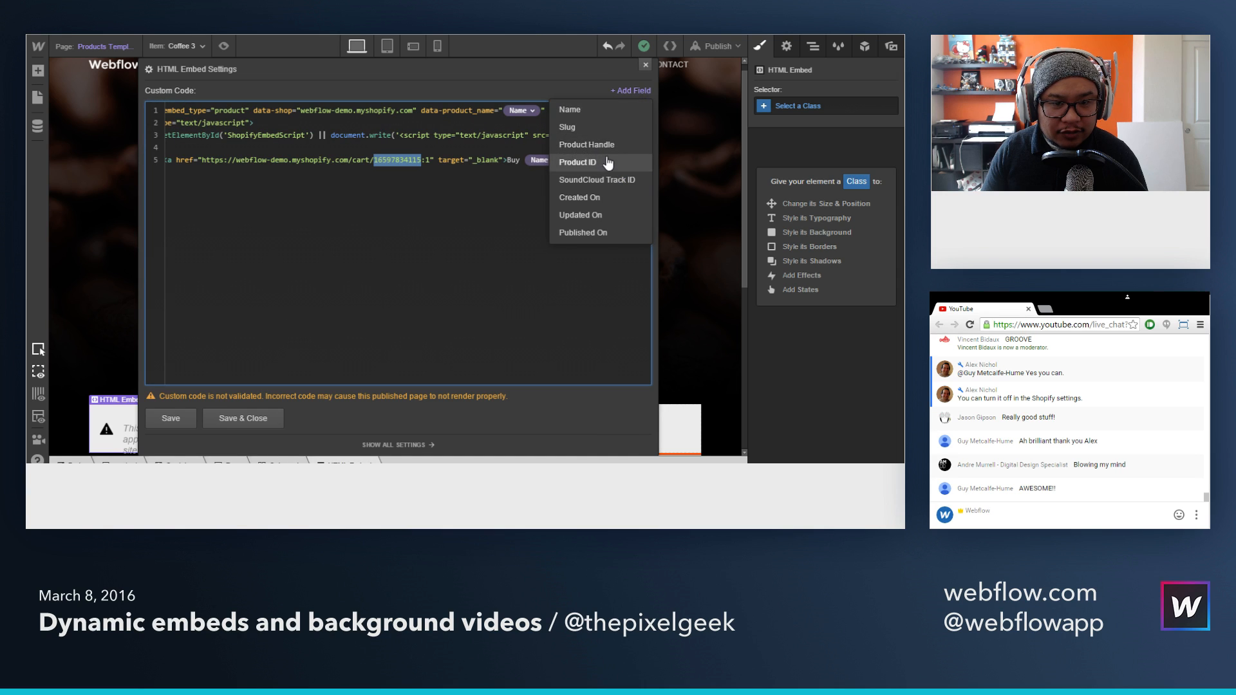
pyautogui.click(579, 162)
pyautogui.click(238, 419)
# Step: Publish the site with the button-only embed to the selected domain and reload the live product page
pyautogui.click(716, 46)
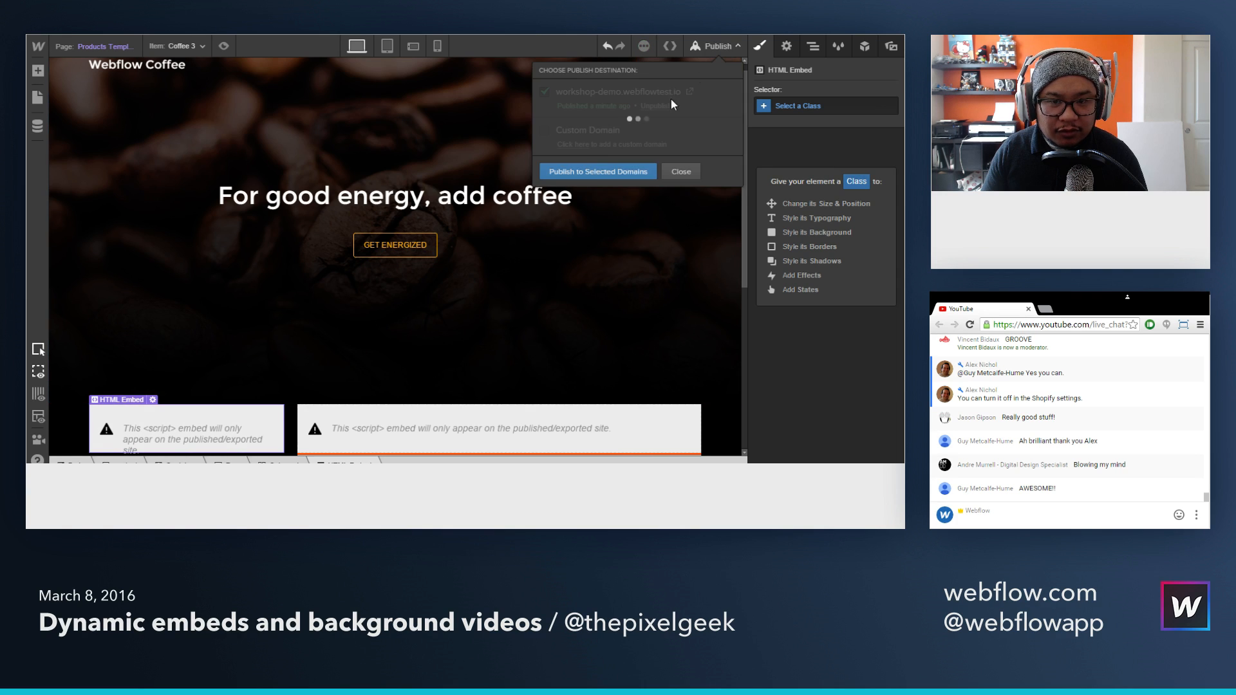
pyautogui.click(634, 173)
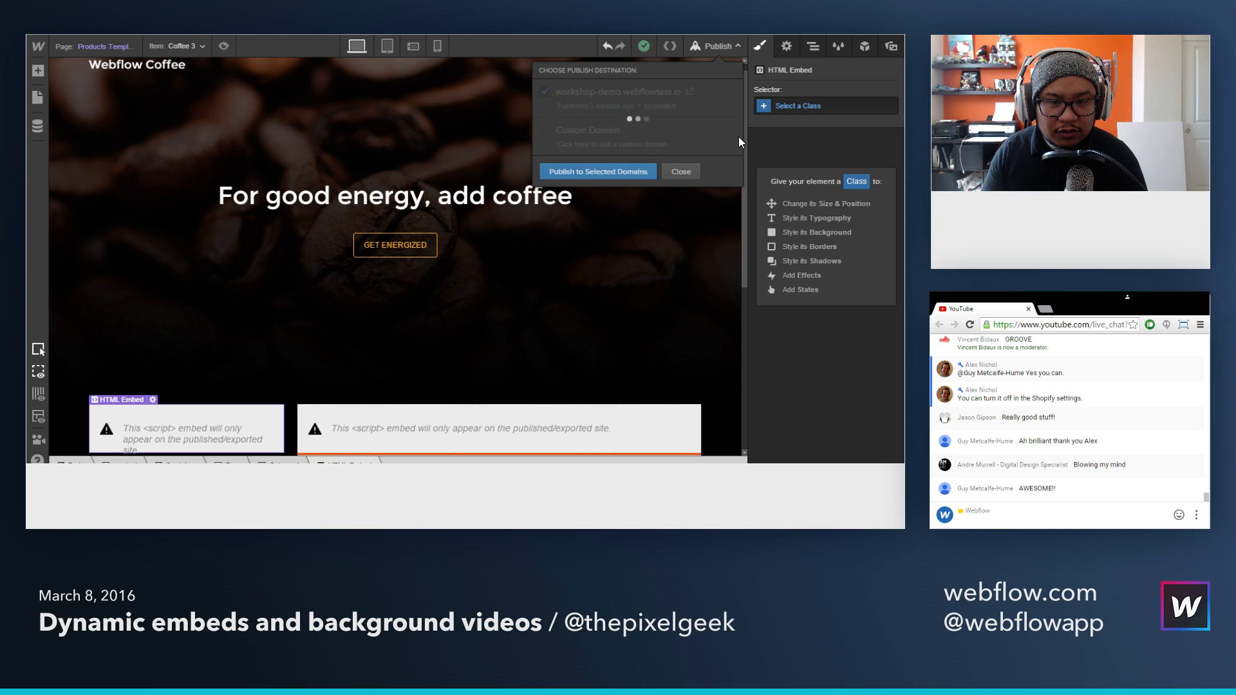
pyautogui.click(721, 47)
pyautogui.hotkey('ctrl', 'Tab')
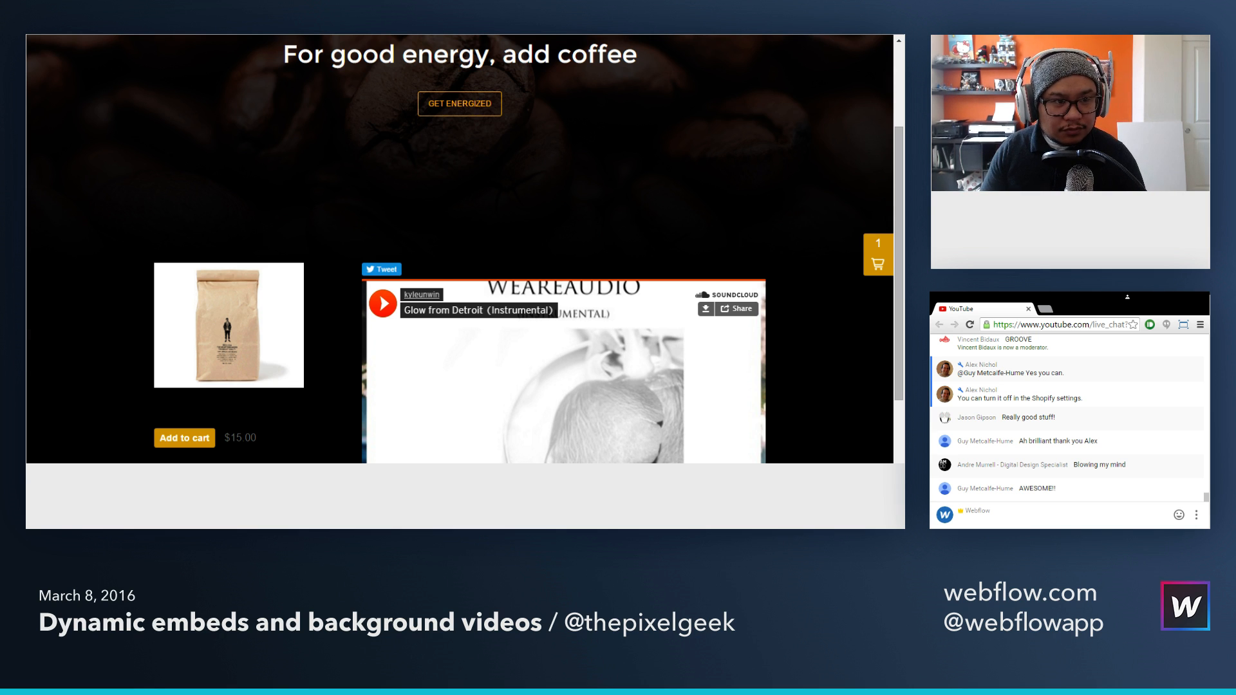
pyautogui.press('F5')
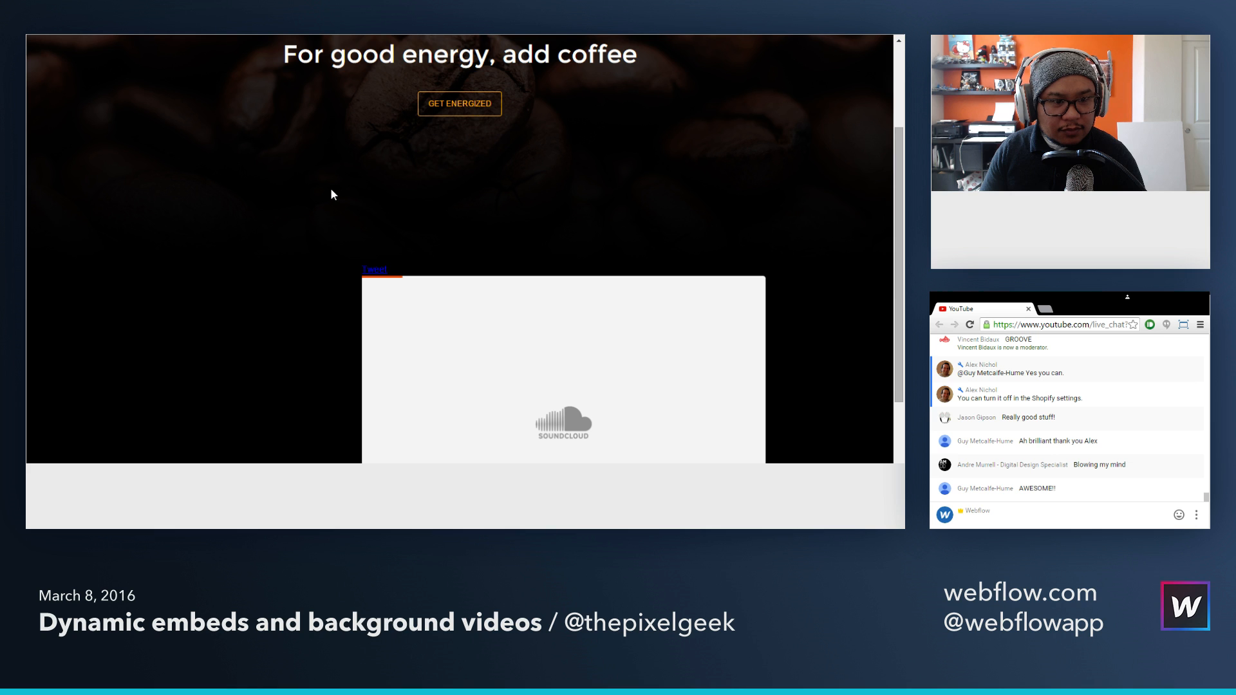
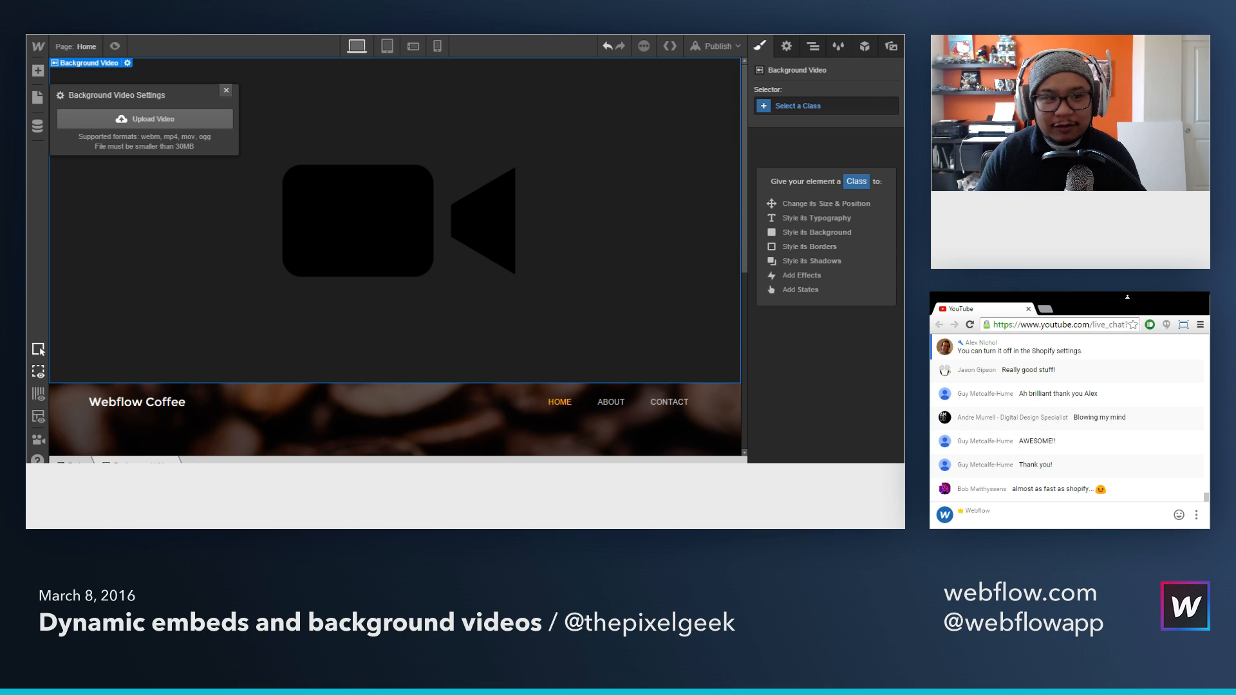
# Step: Upload Coffee-Shot.mp4 to the Background Video element and move the navbar and hero content inside it
pyautogui.doubleClick(195, 76)
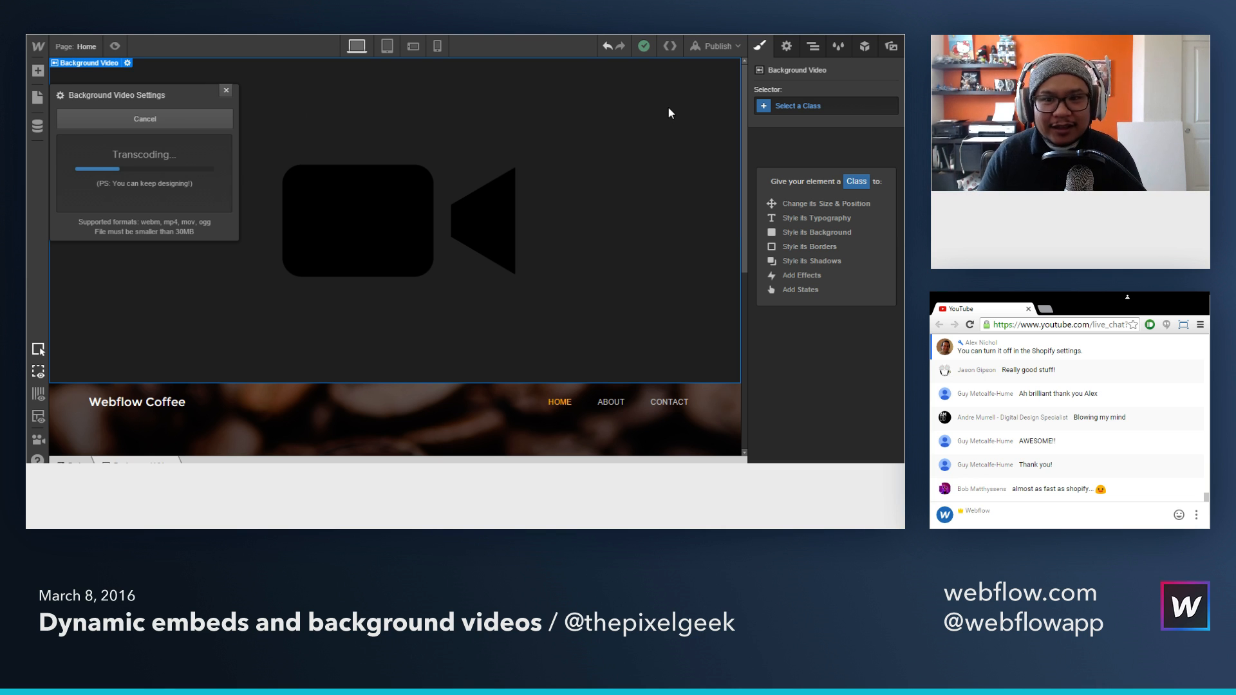
pyautogui.click(814, 48)
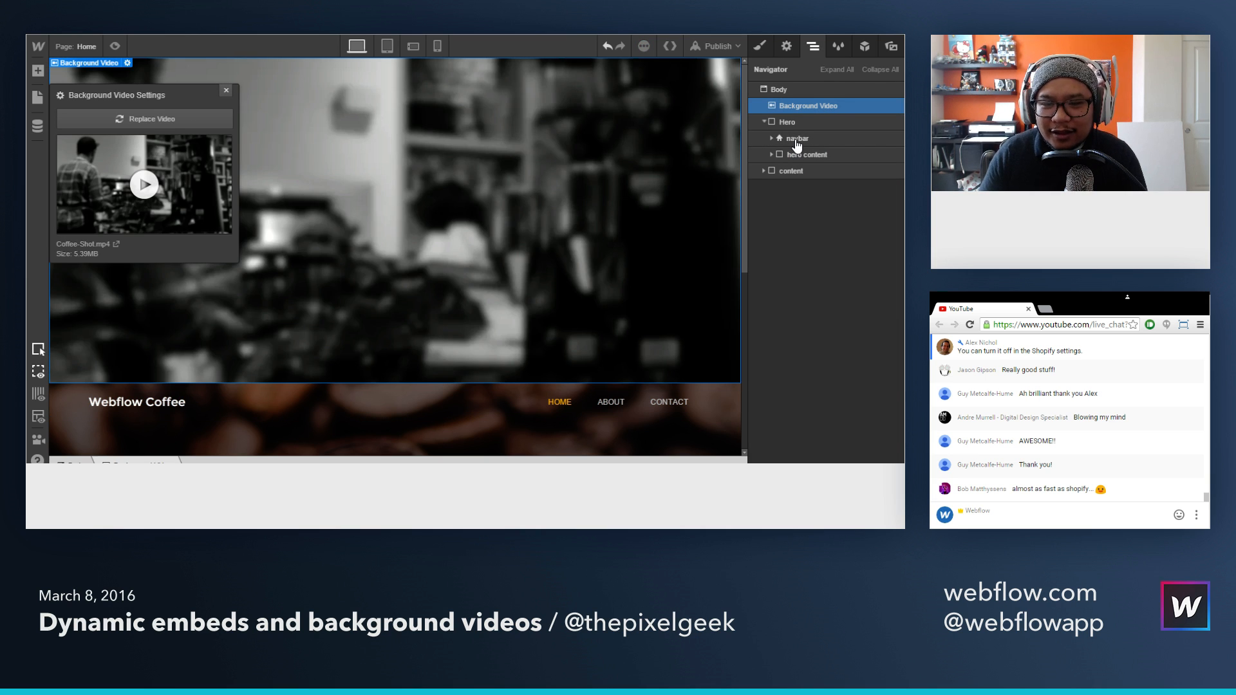
pyautogui.moveTo(797, 143); pyautogui.dragTo(813, 110)
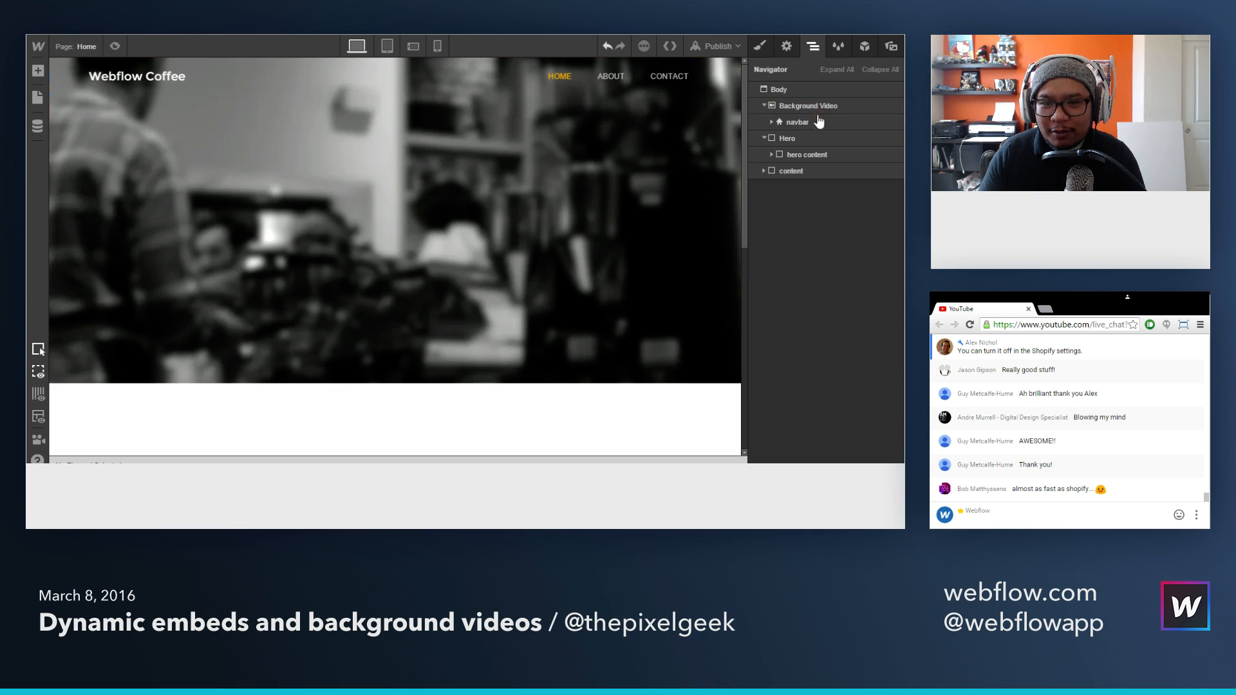
pyautogui.moveTo(802, 157); pyautogui.dragTo(811, 129)
# Step: Delete the emptied Hero section and apply the existing Hero class to the Background Video element
pyautogui.click(803, 156)
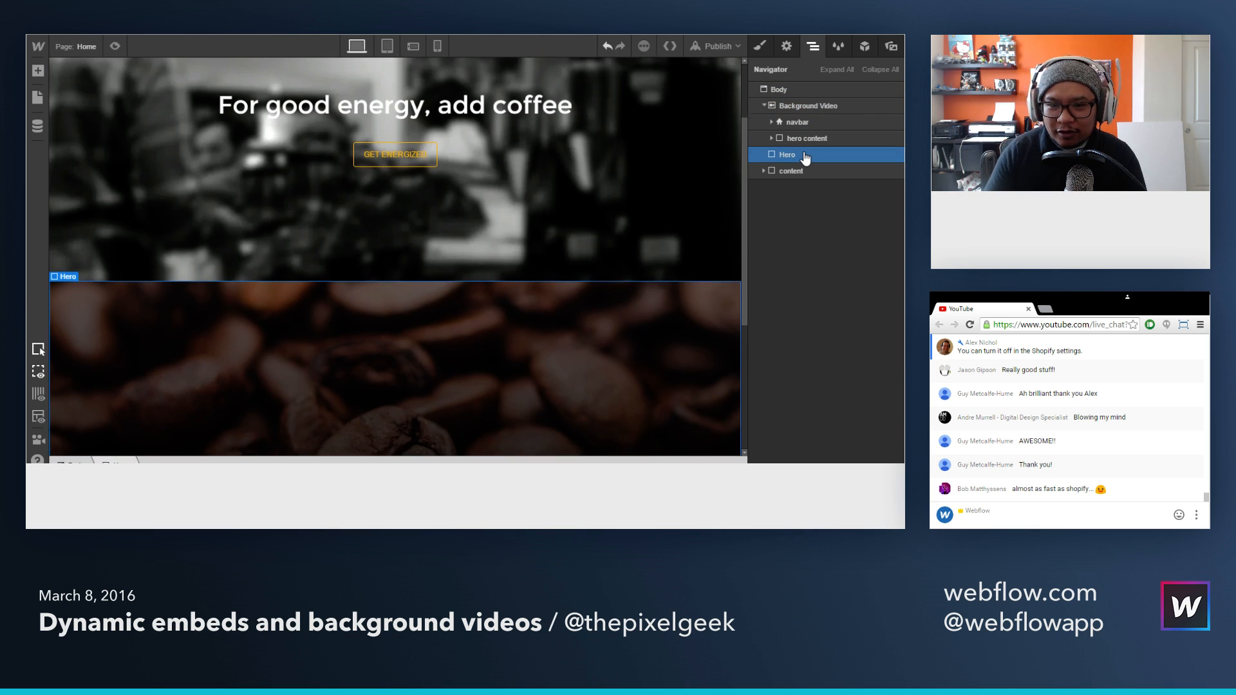
pyautogui.press('Delete')
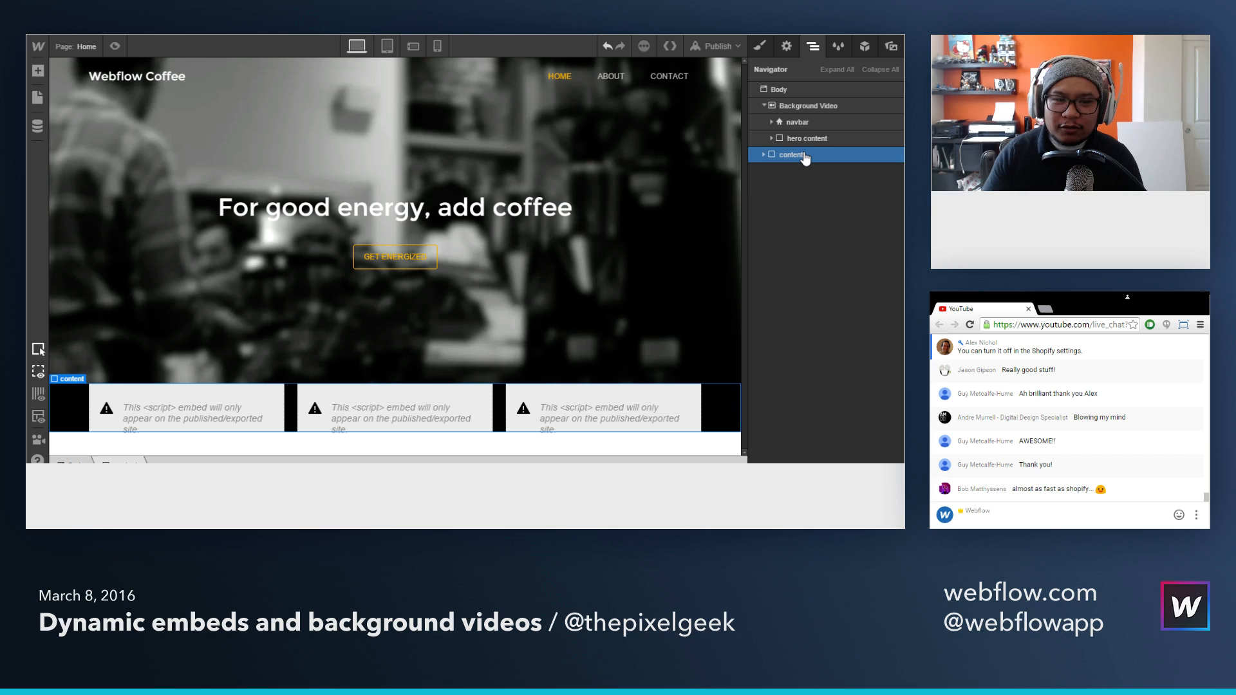
pyautogui.click(806, 106)
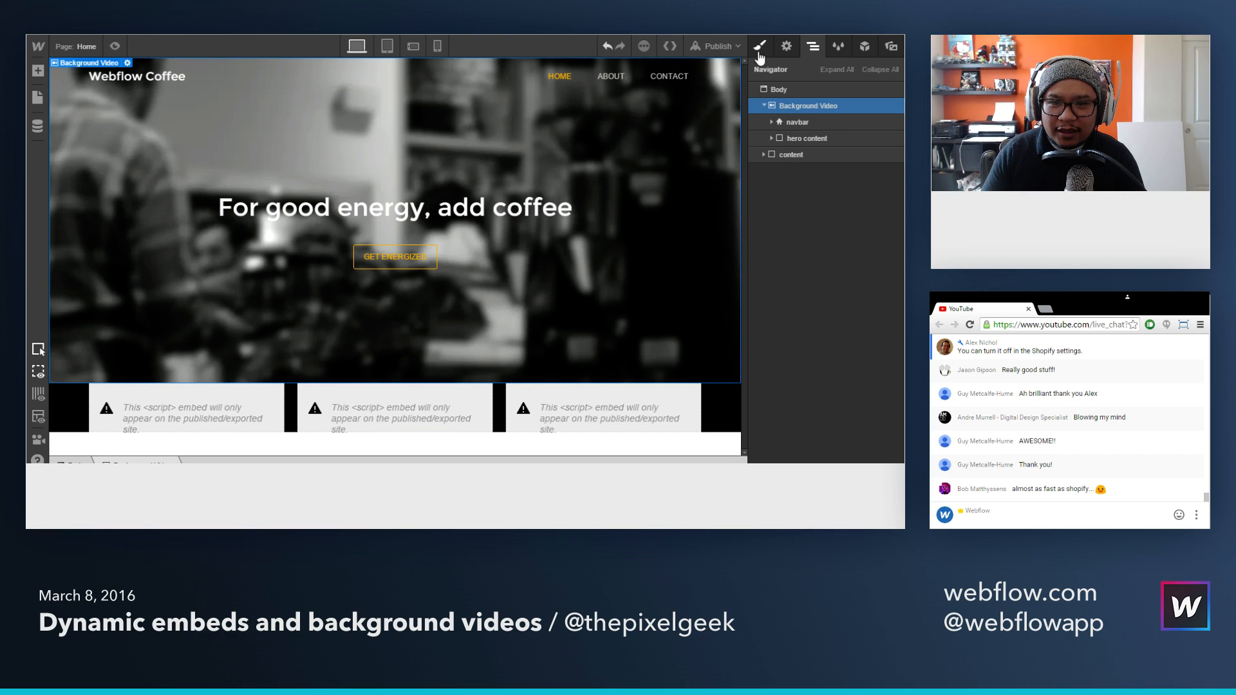
pyautogui.click(760, 51)
pyautogui.click(805, 106)
pyautogui.write('he')
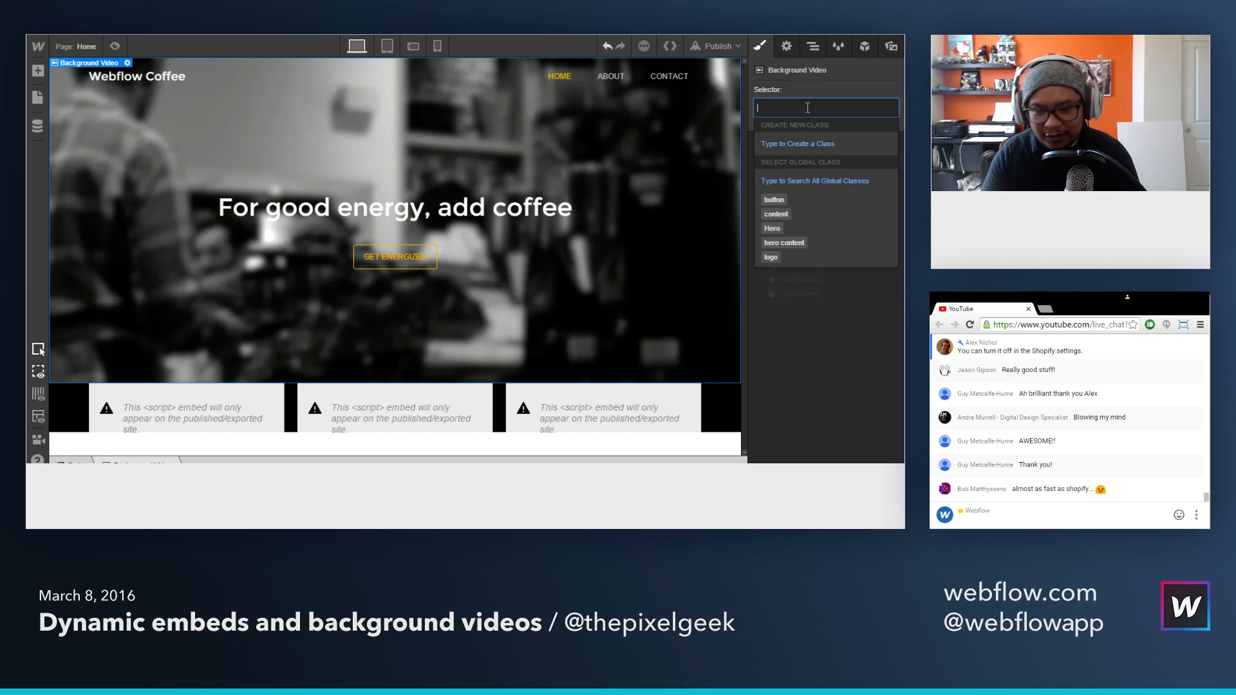
pyautogui.write('ro')
pyautogui.press('Return')
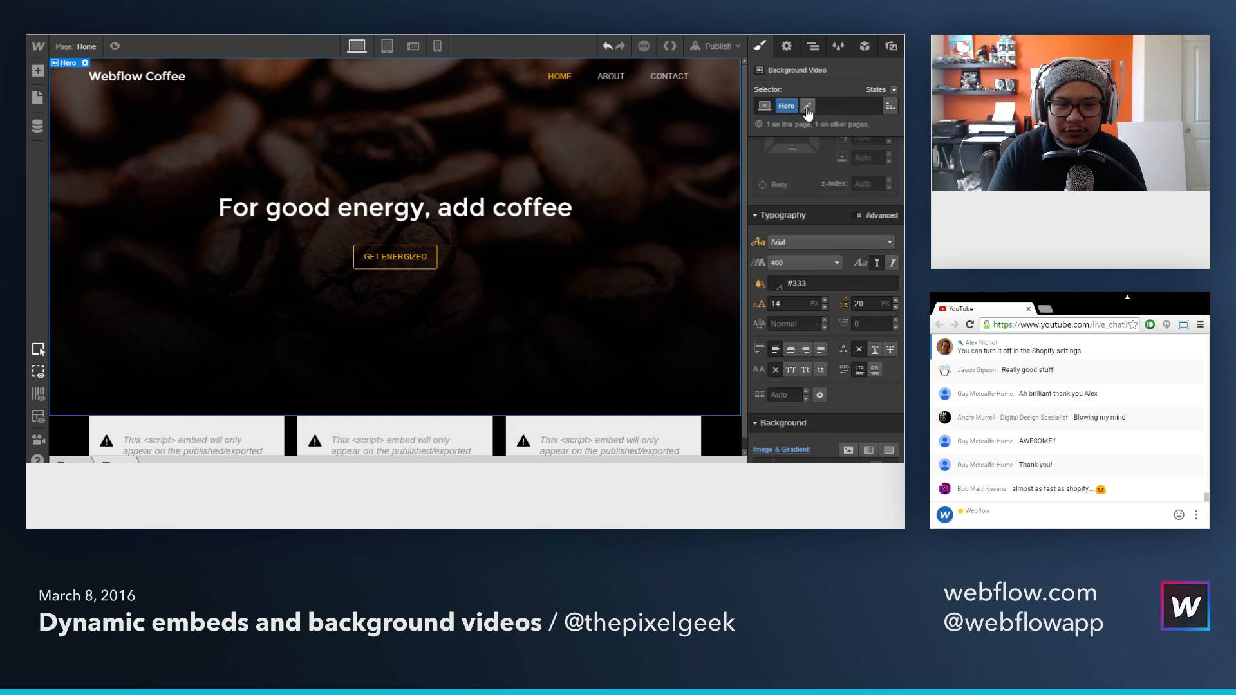
# Step: Clear the linear gradient and coffee bean image from the Hero class background, then preview the page with its video
pyautogui.scroll(-3, 793, 330)
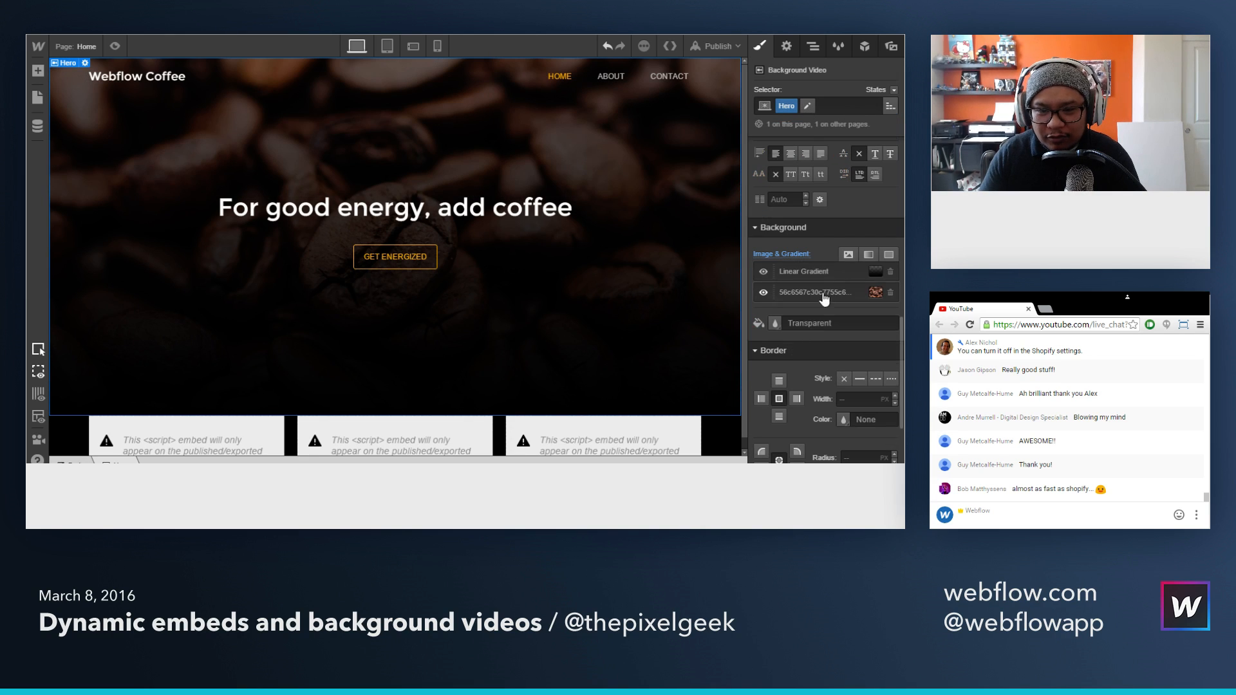
pyautogui.click(781, 255)
pyautogui.click(796, 277)
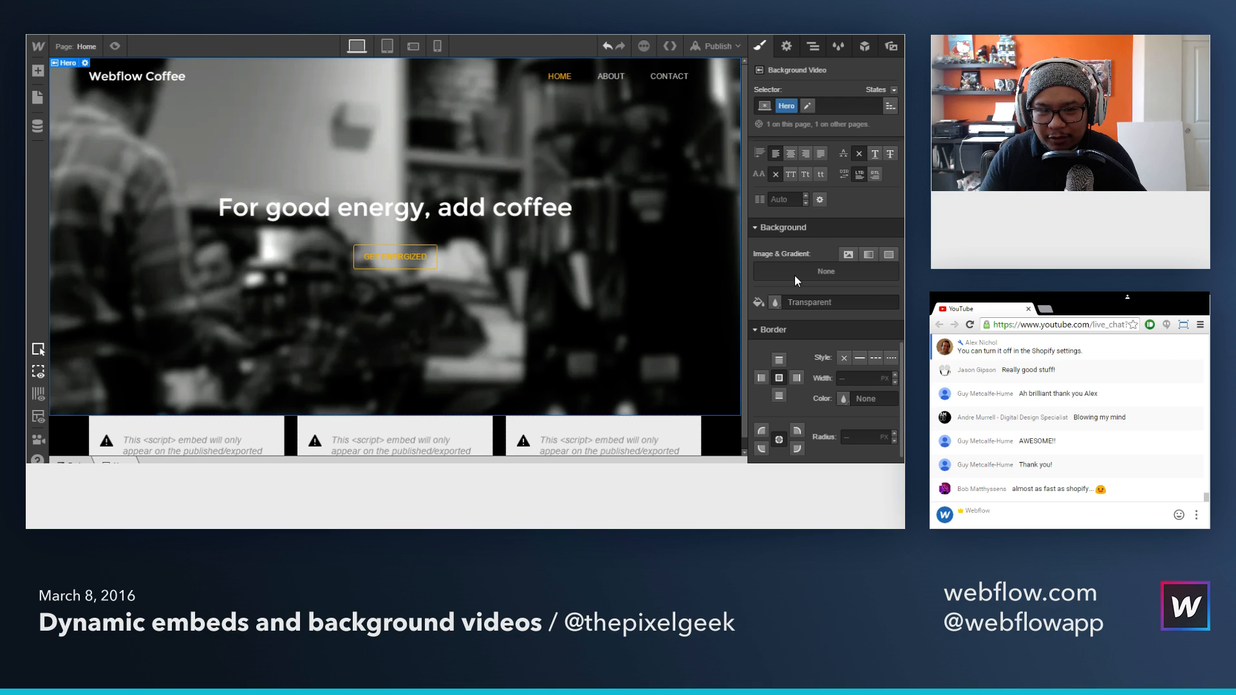
pyautogui.click(116, 48)
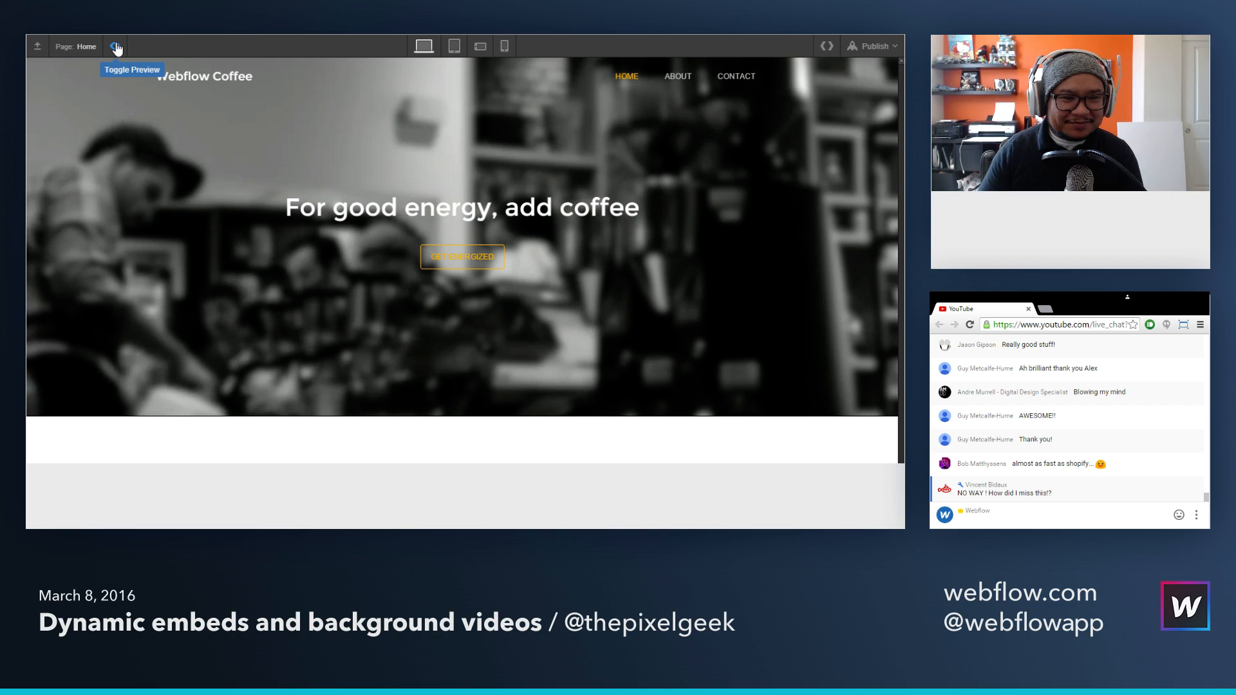
pyautogui.click(116, 48)
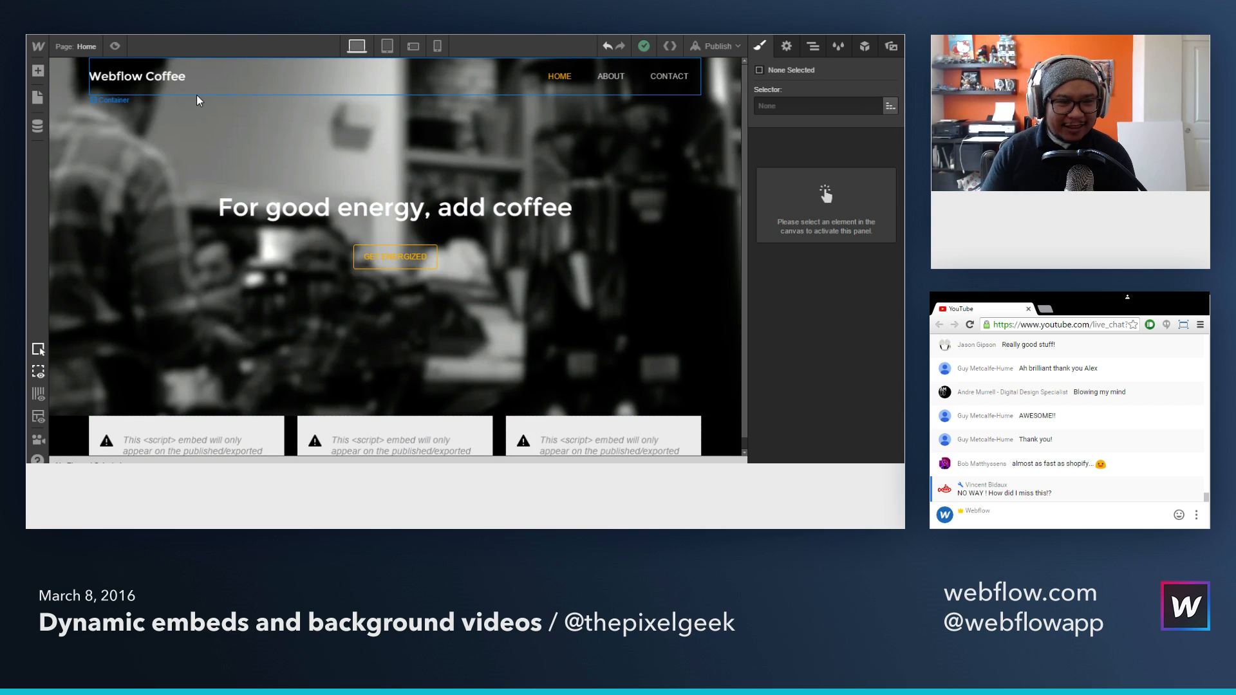
# Step: Add a brown color overlay of rgba(94, 76, 45, 0.72) over the Hero background video and preview the page
pyautogui.click(241, 125)
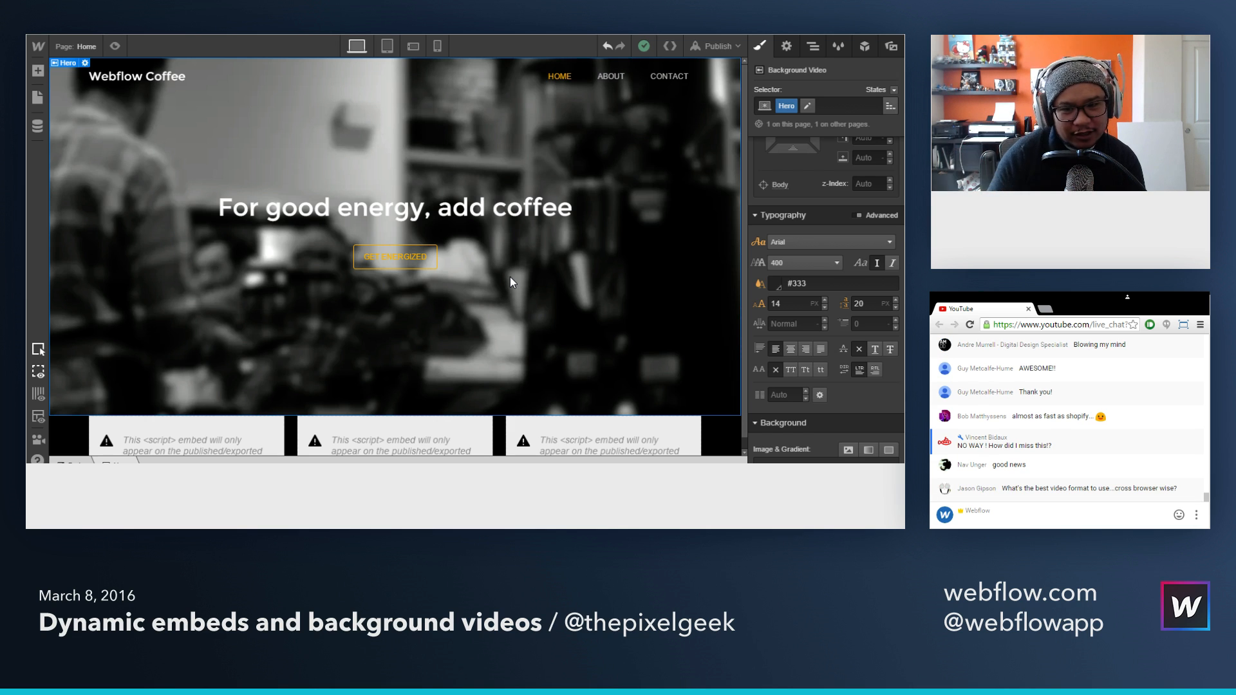
pyautogui.scroll(-3, 868, 399)
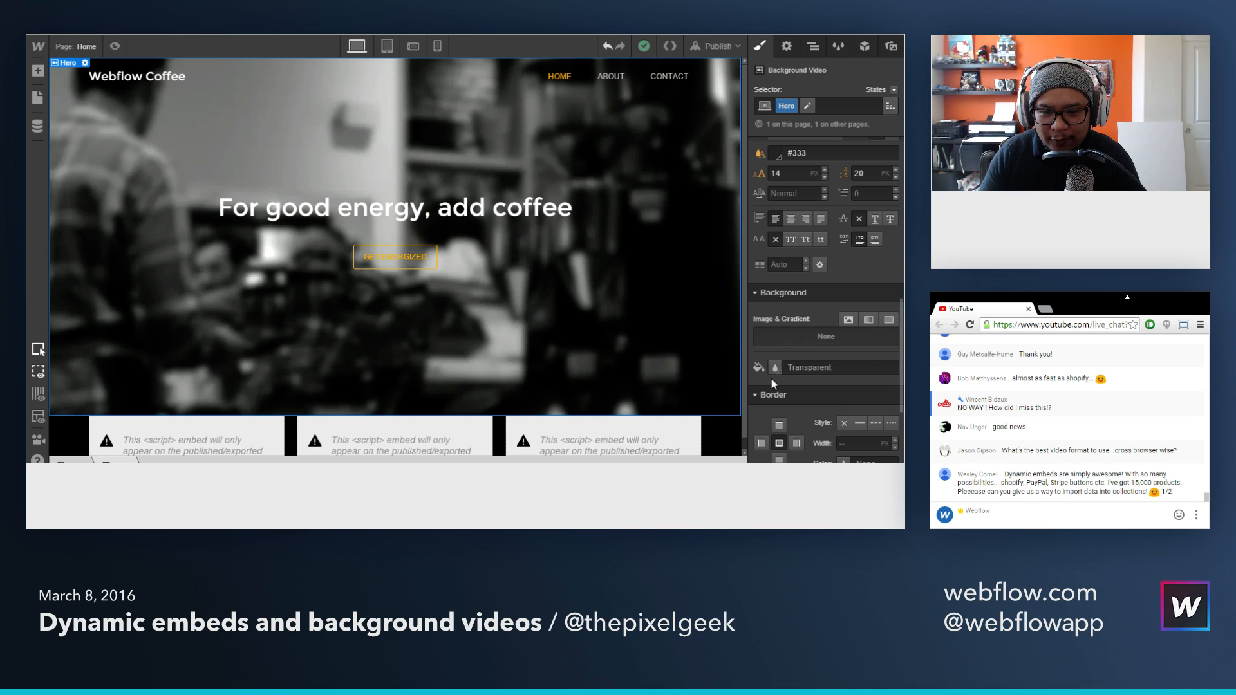
pyautogui.click(888, 320)
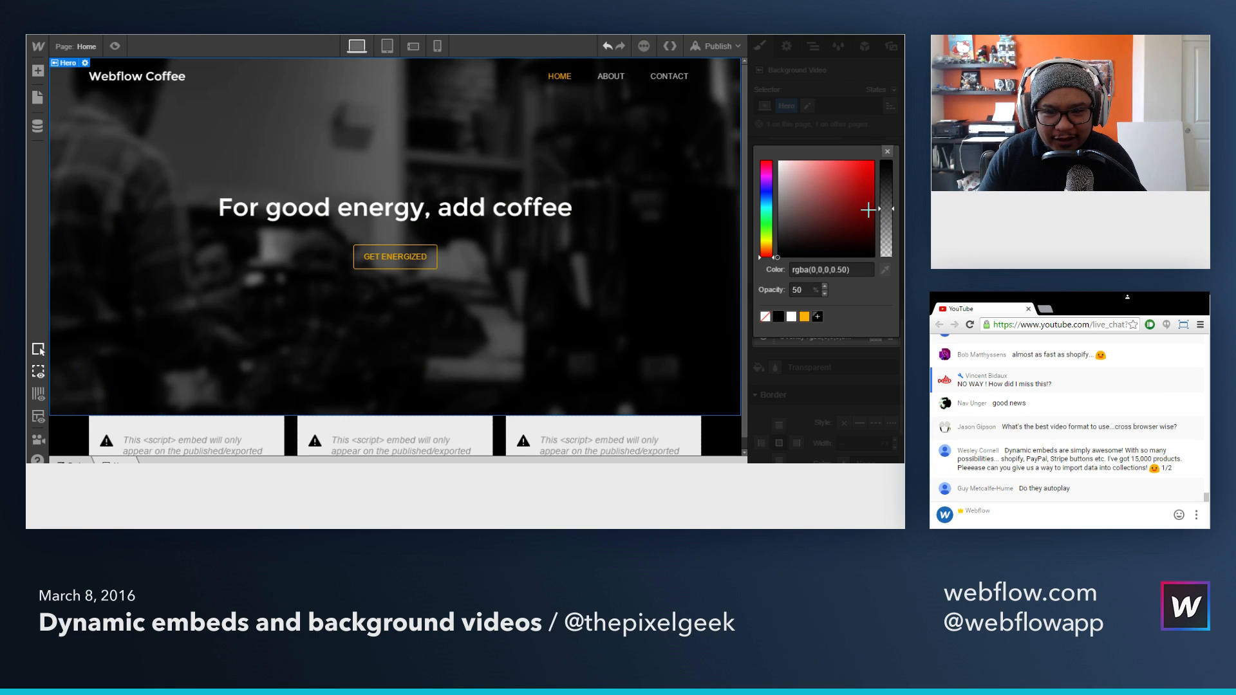
pyautogui.click(766, 240)
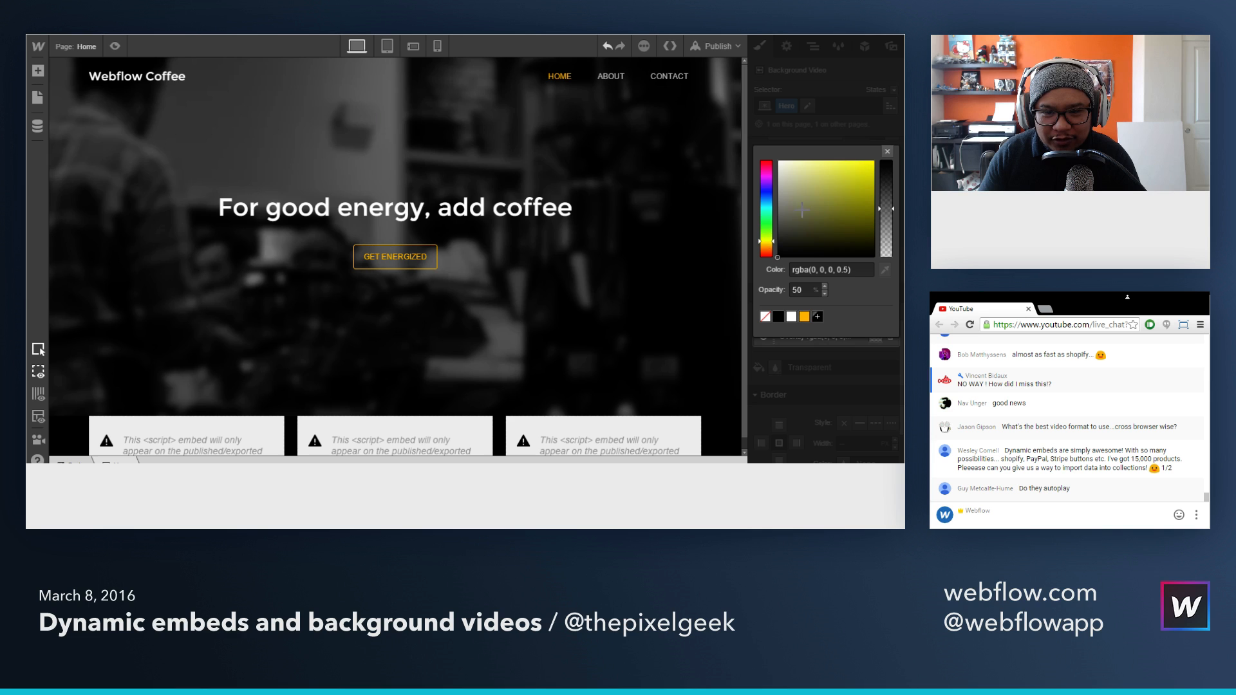
pyautogui.moveTo(802, 209); pyautogui.dragTo(810, 216)
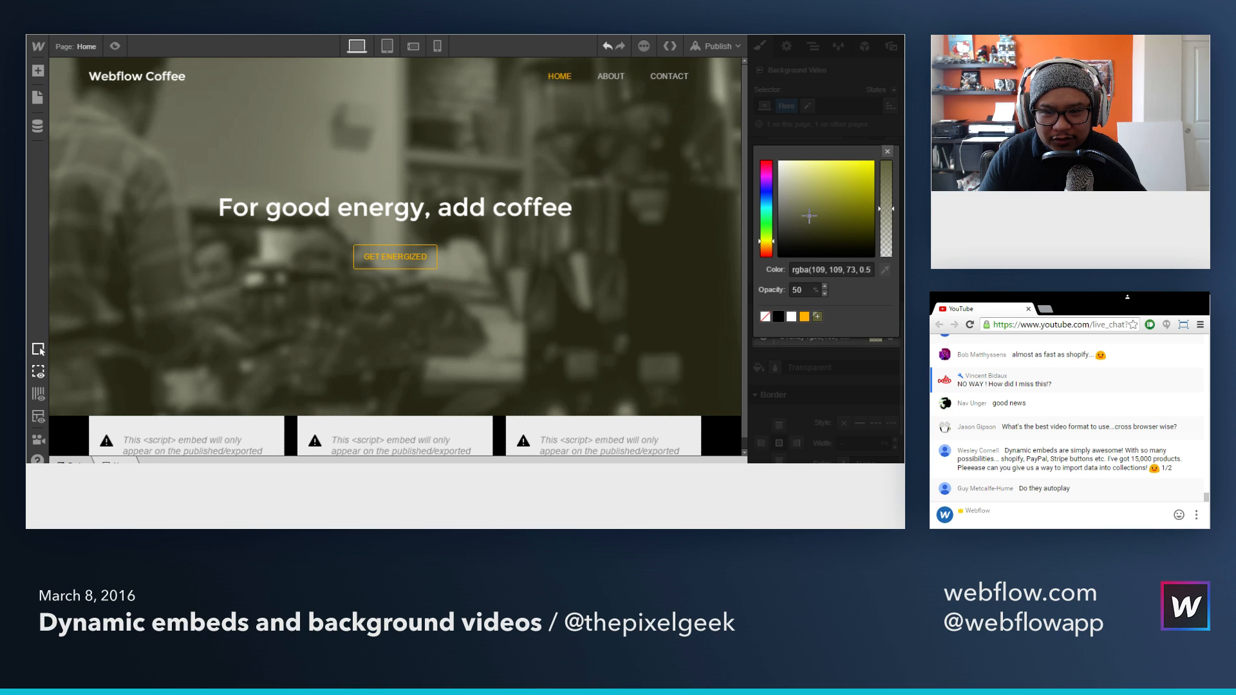
pyautogui.click(766, 244)
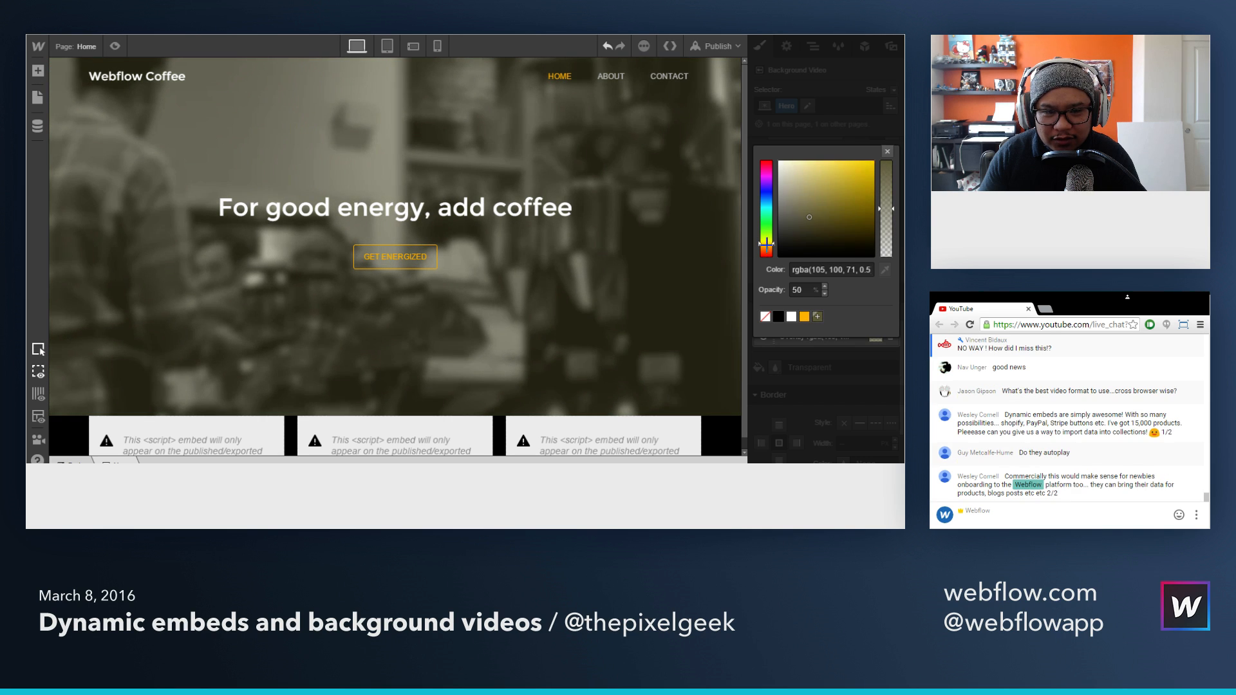
pyautogui.click(767, 246)
pyautogui.click(828, 222)
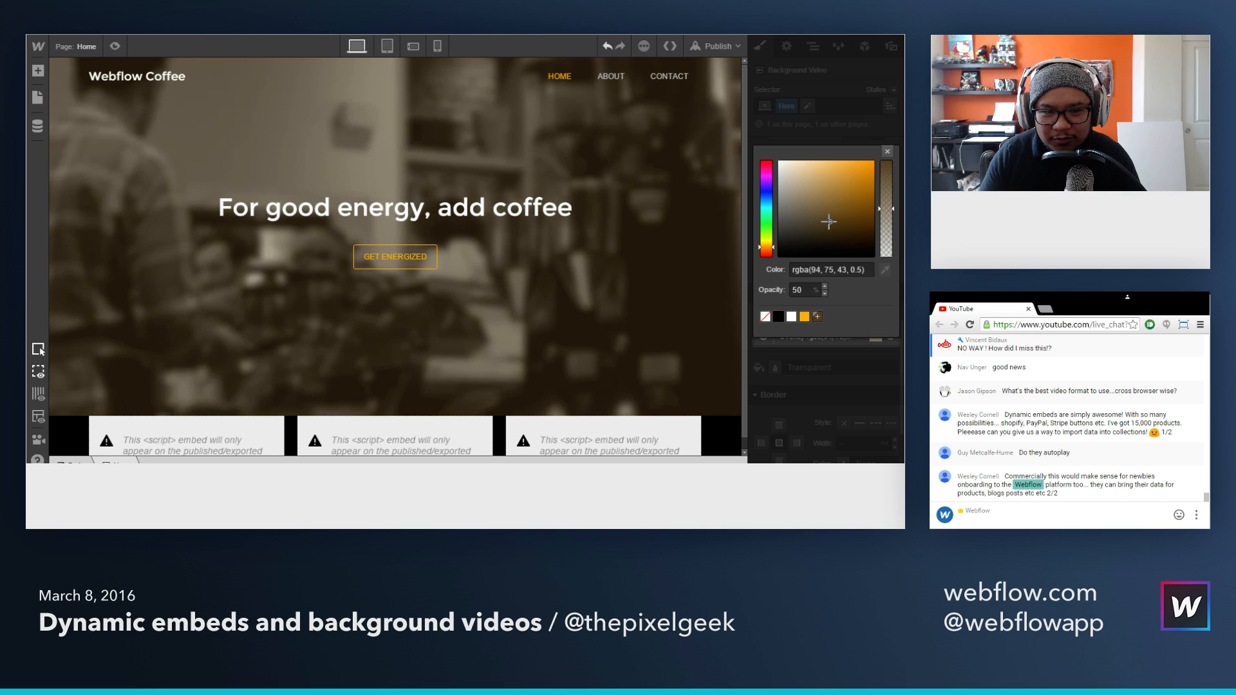
pyautogui.moveTo(886, 208); pyautogui.dragTo(878, 188)
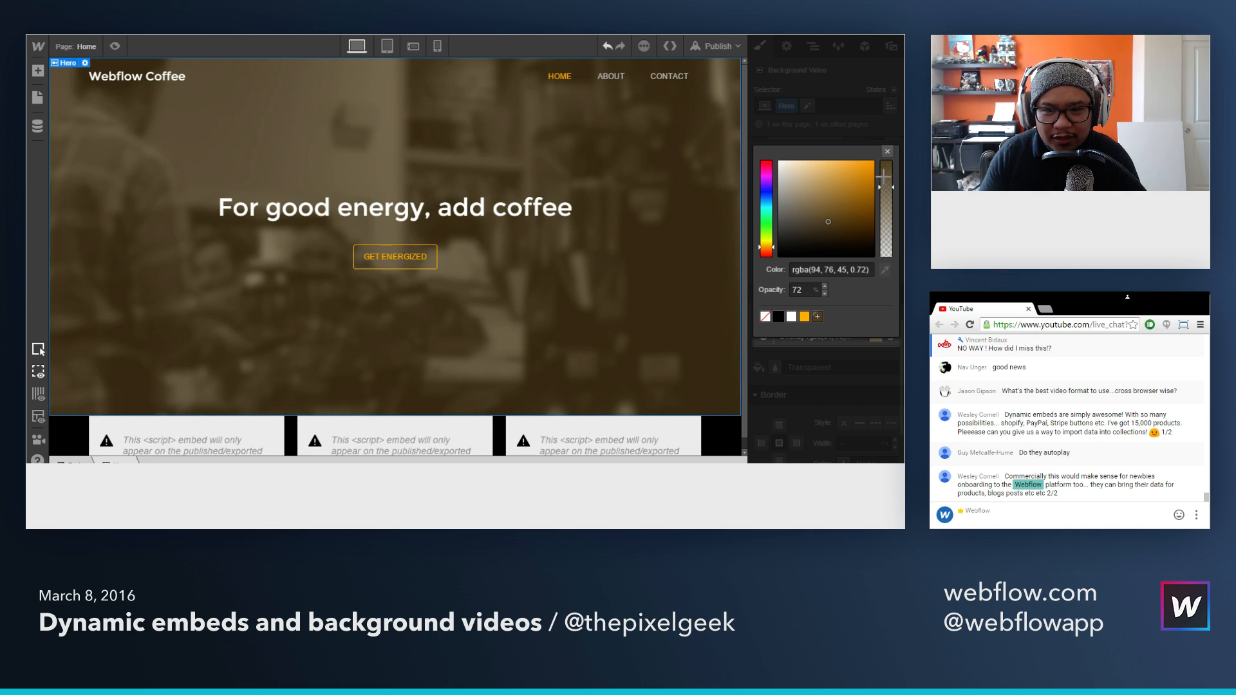
pyautogui.click(887, 152)
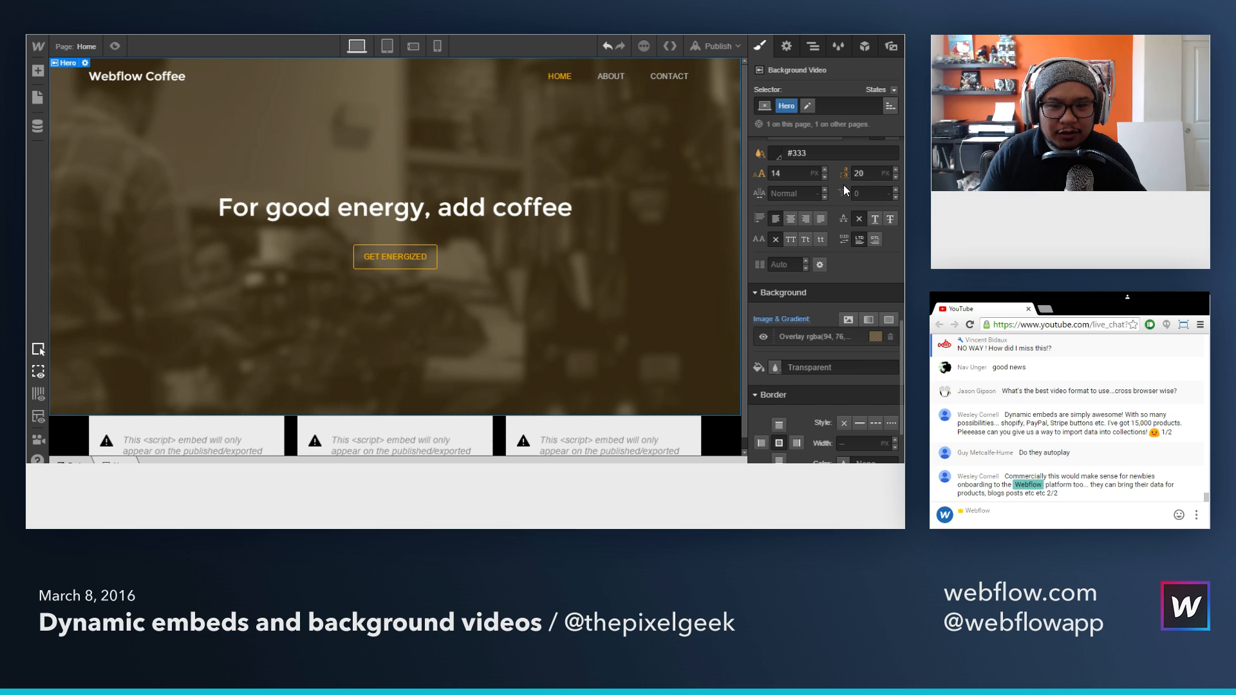
pyautogui.click(115, 47)
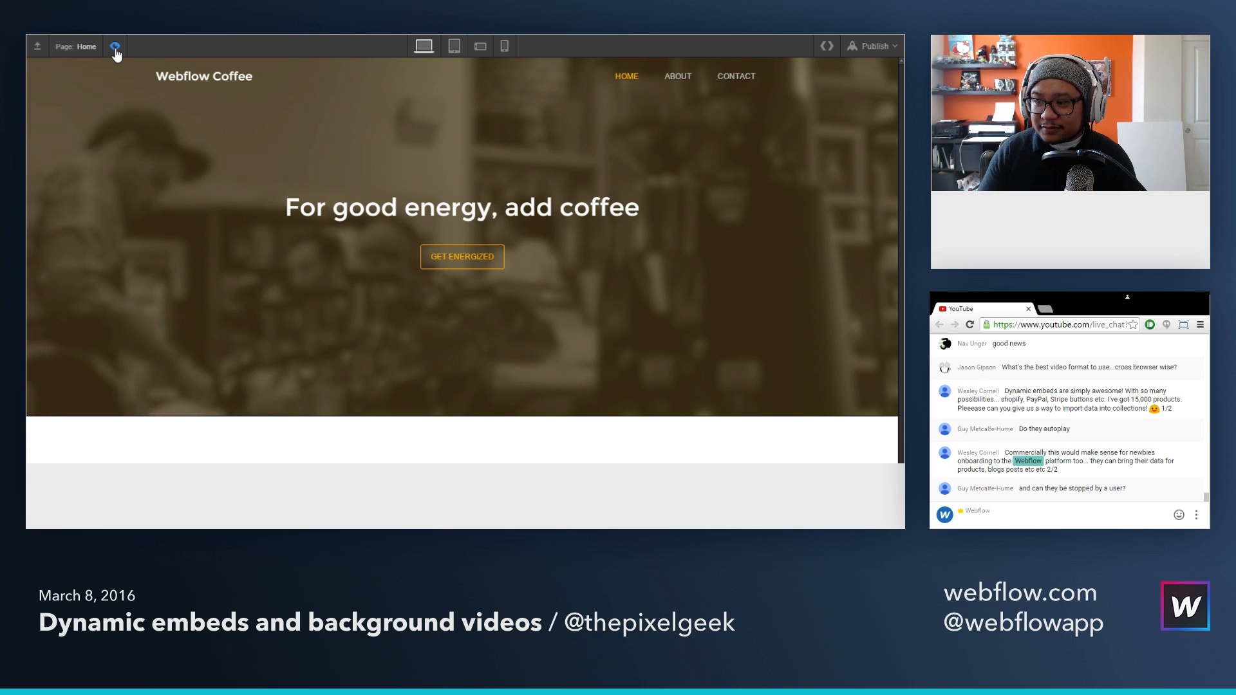
pyautogui.click(115, 47)
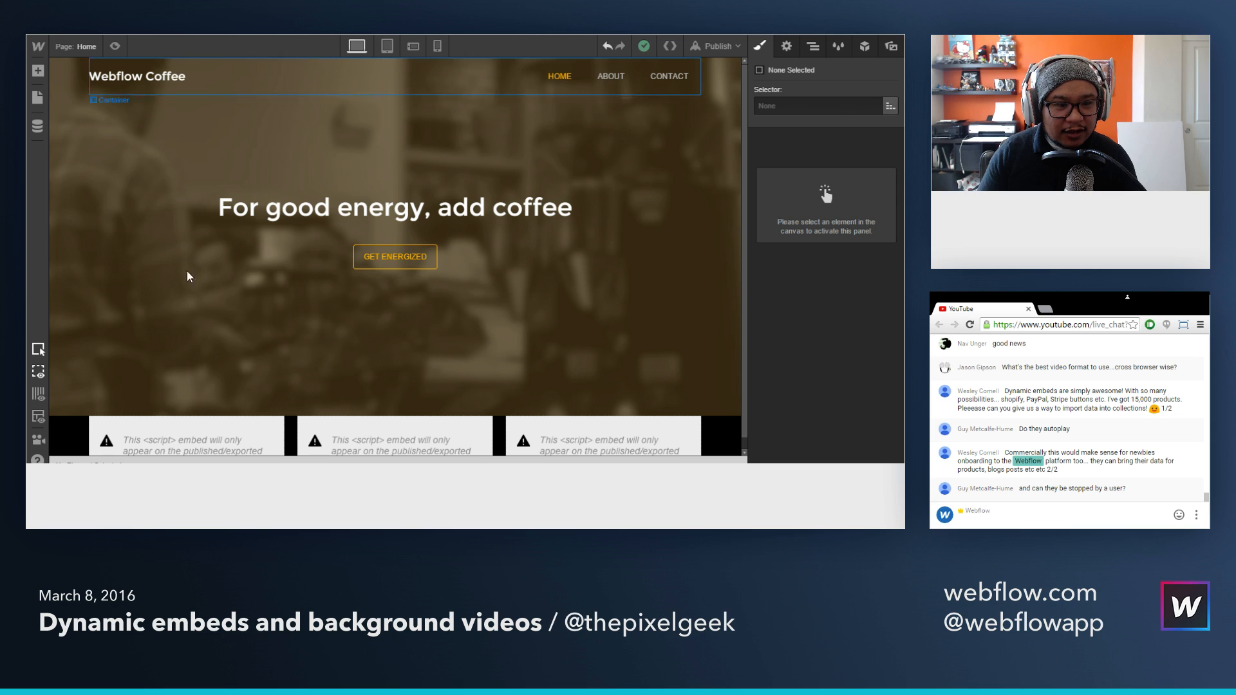
# Step: Remove the color overlay from the Hero background video and add a radial gradient in its place
pyautogui.click(223, 299)
pyautogui.scroll(-3, 824, 356)
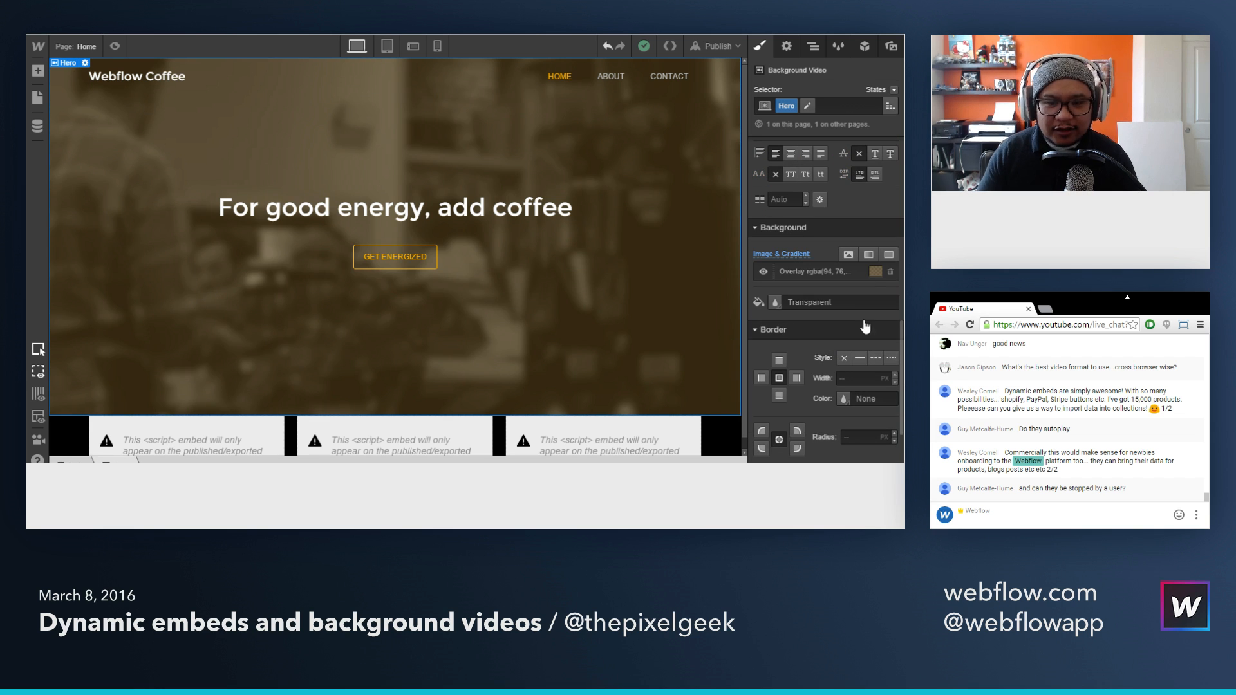
pyautogui.click(890, 274)
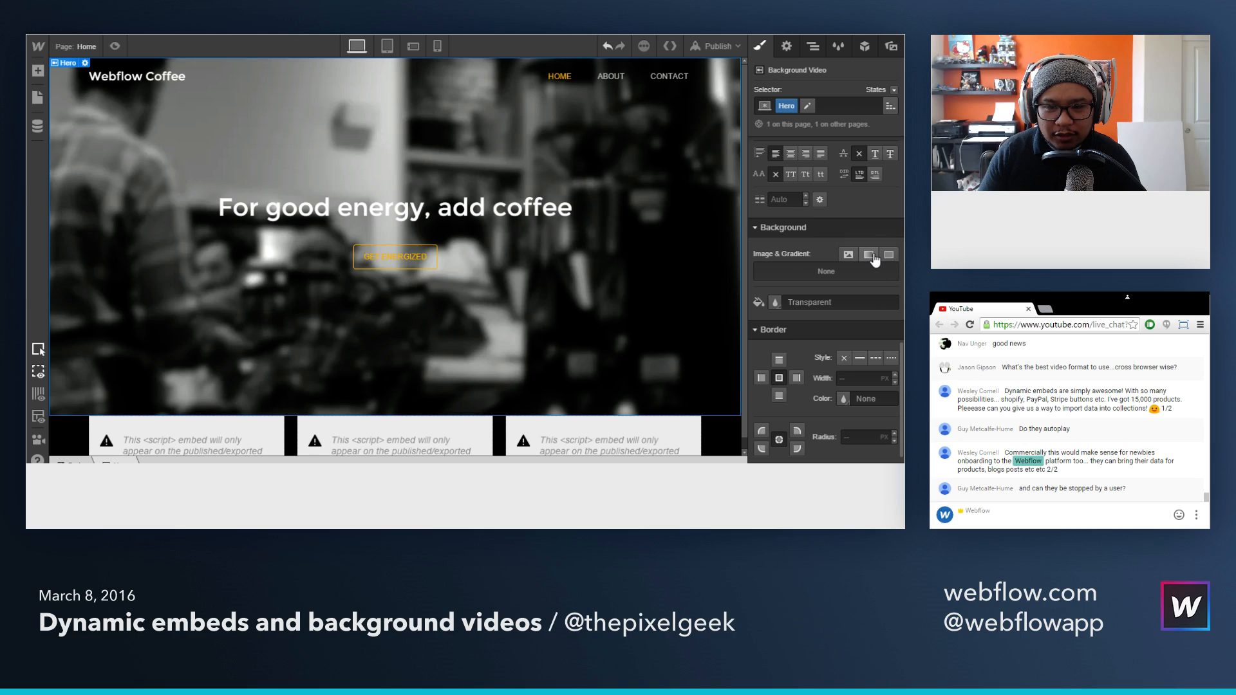
pyautogui.click(873, 255)
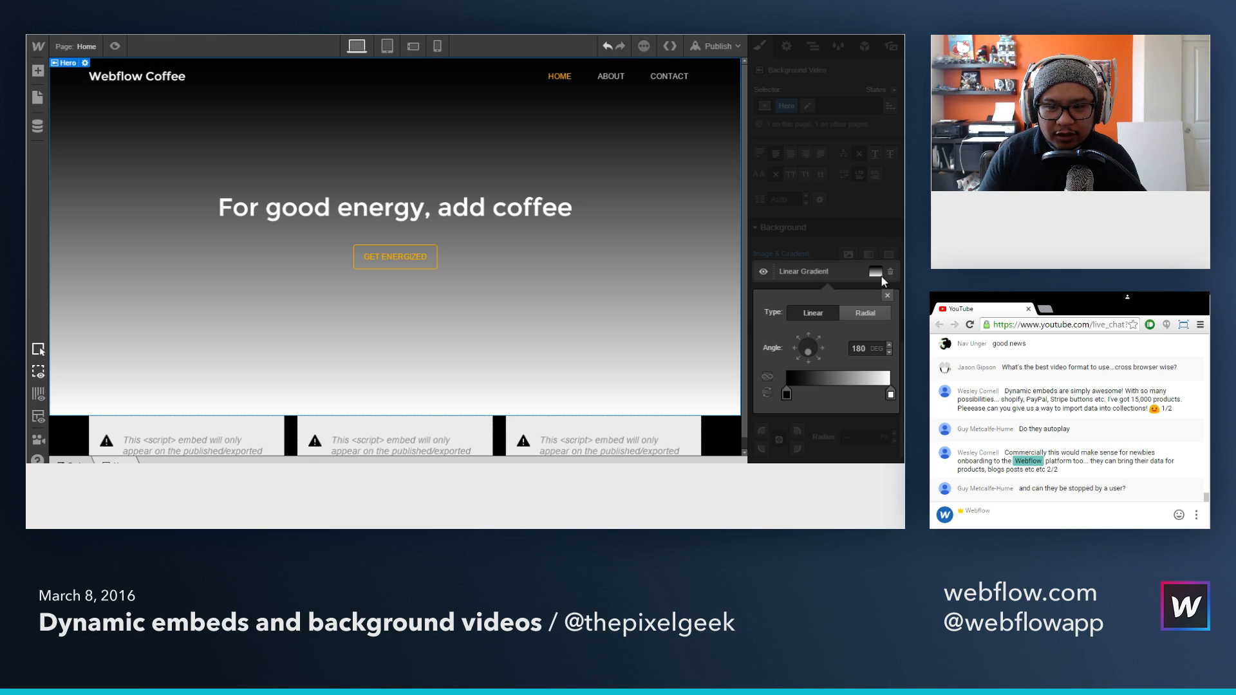
pyautogui.click(869, 314)
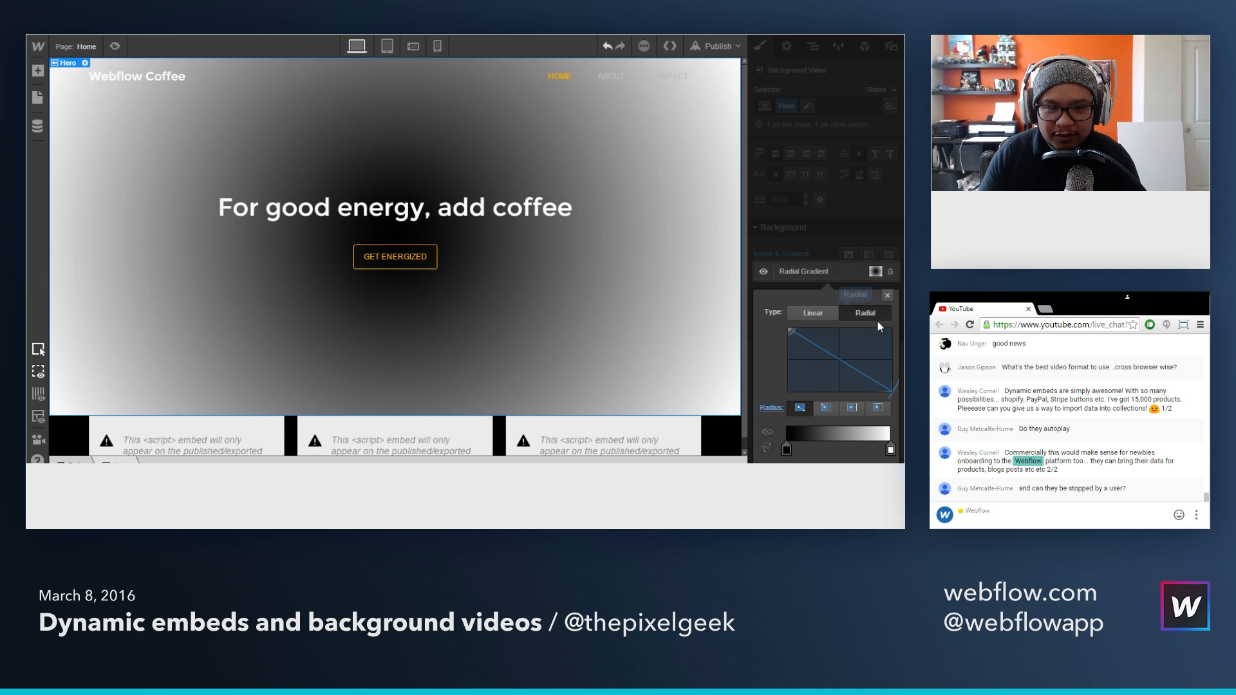
# Step: Set the radial gradient's first color stop to #70644a and save that color as a swatch
pyautogui.click(786, 449)
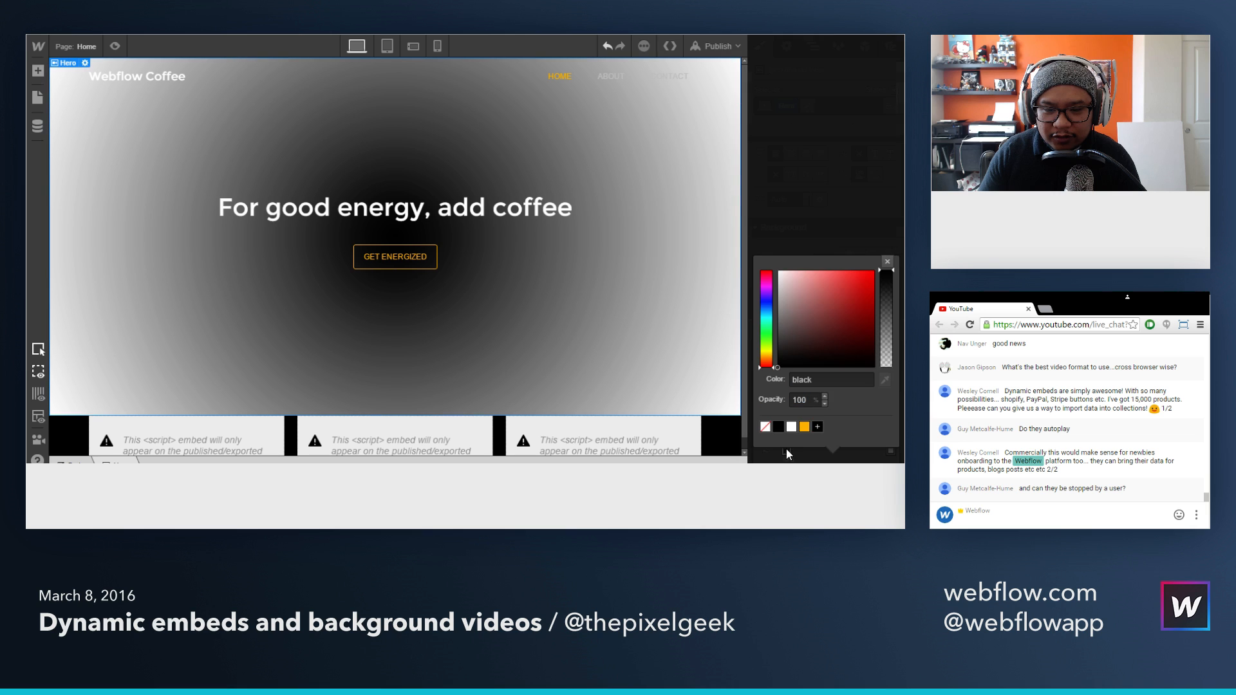
pyautogui.click(768, 356)
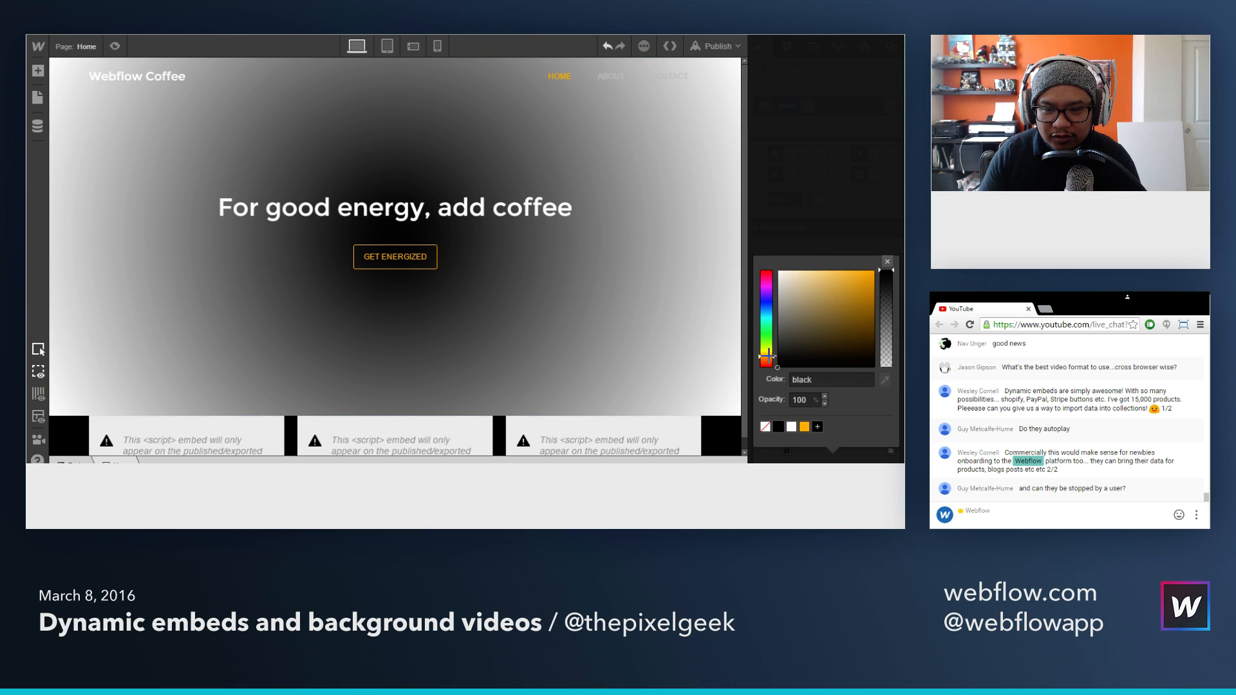
pyautogui.click(810, 324)
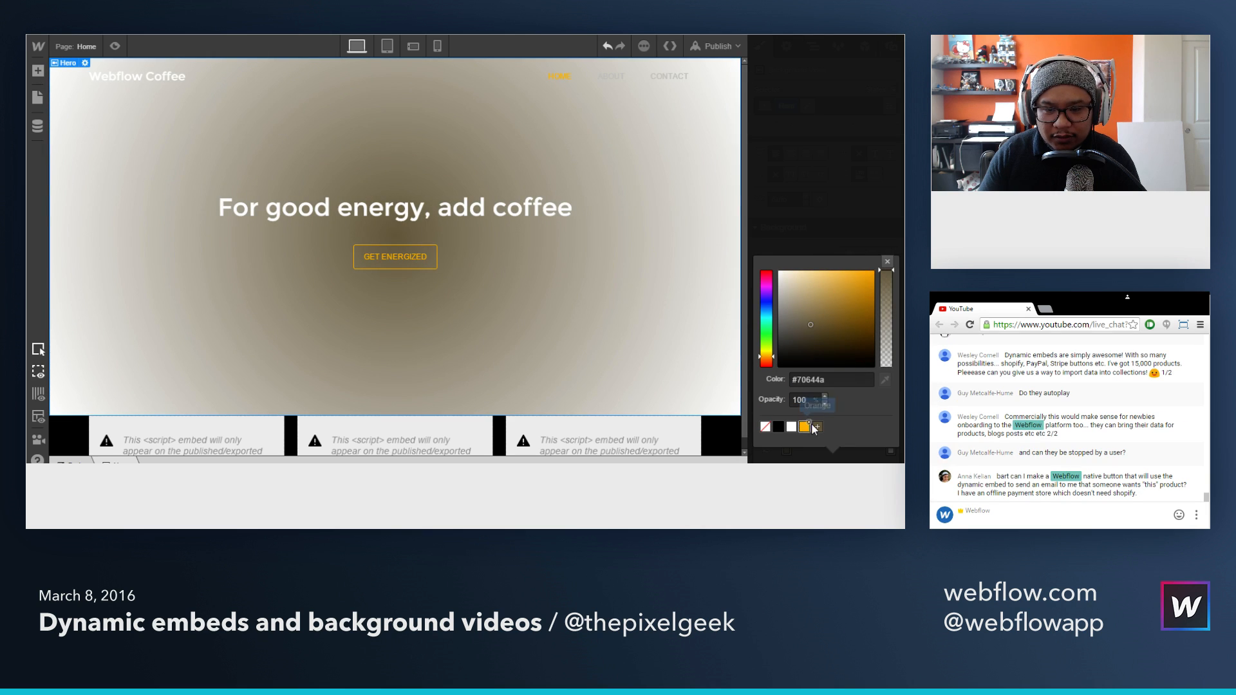
pyautogui.click(816, 427)
pyautogui.click(863, 398)
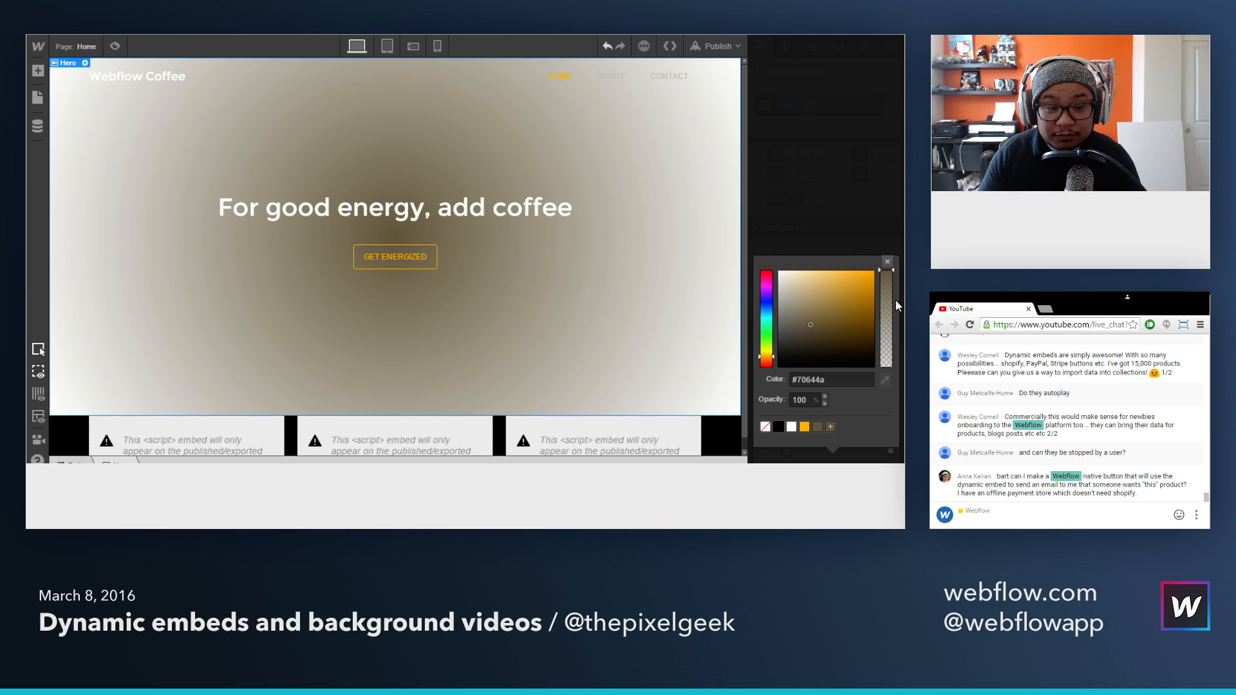
pyautogui.click(887, 261)
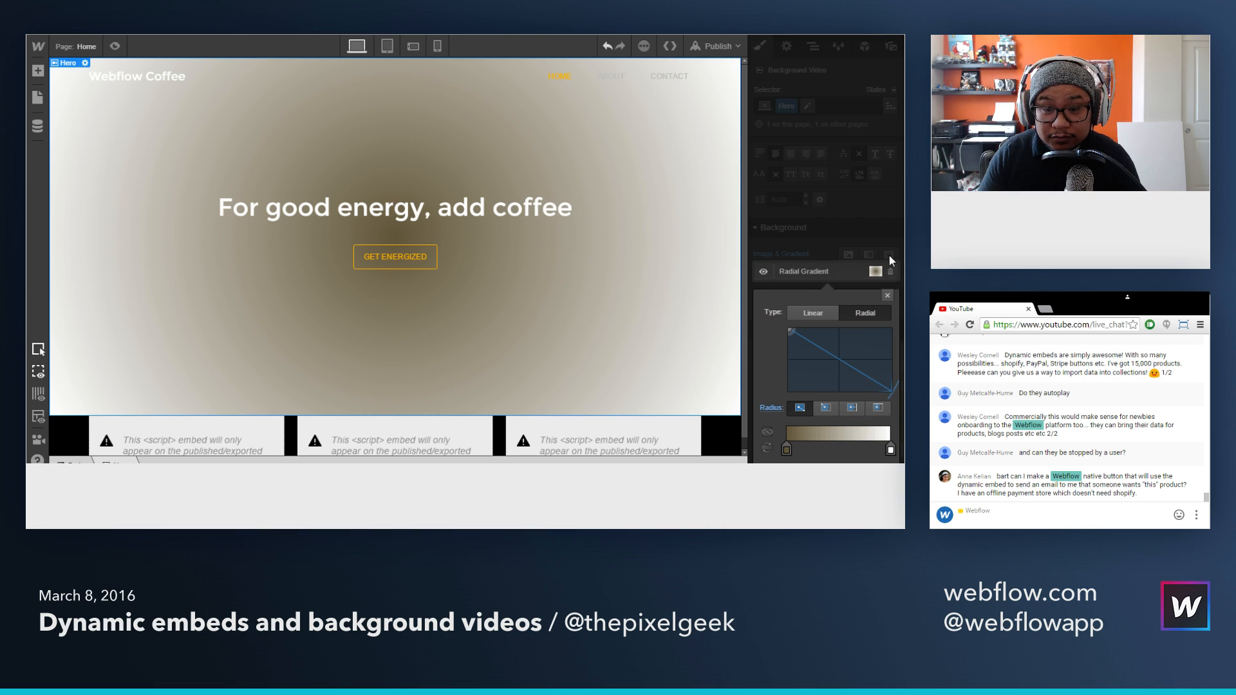
# Step: Set the radial gradient's end color stop to the saved #70644a swatch with 70% opacity
pyautogui.click(891, 449)
pyautogui.click(817, 426)
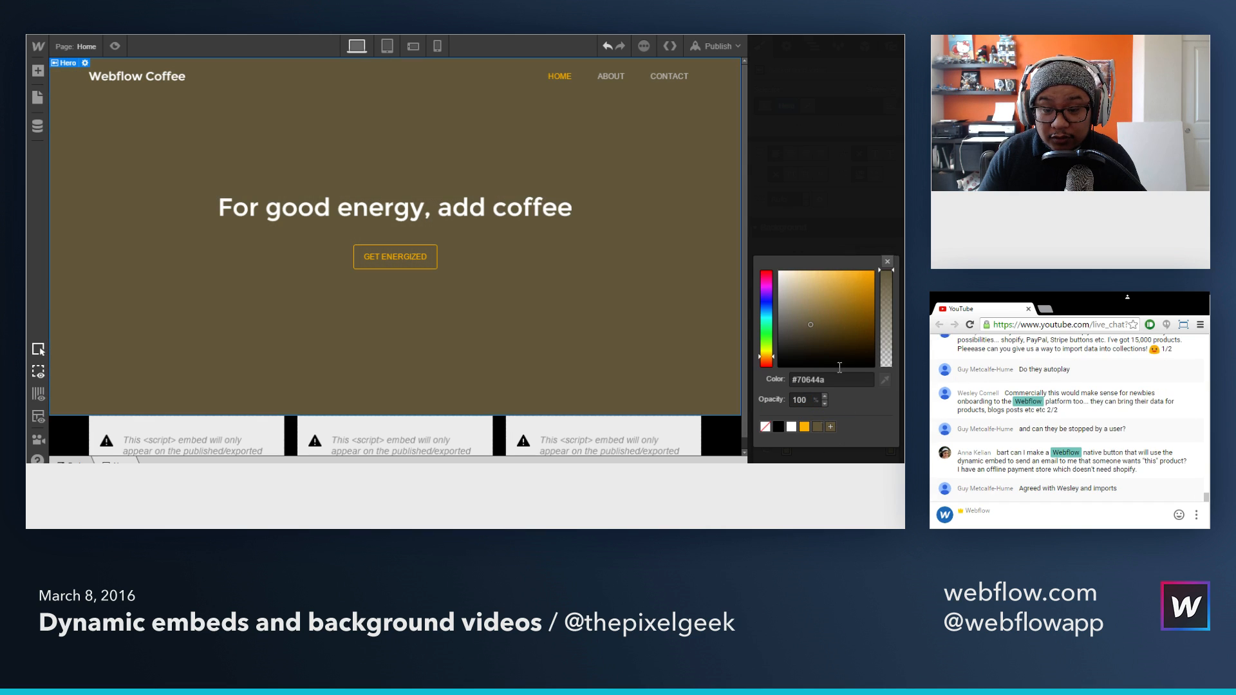
pyautogui.moveTo(887, 340); pyautogui.dragTo(894, 301)
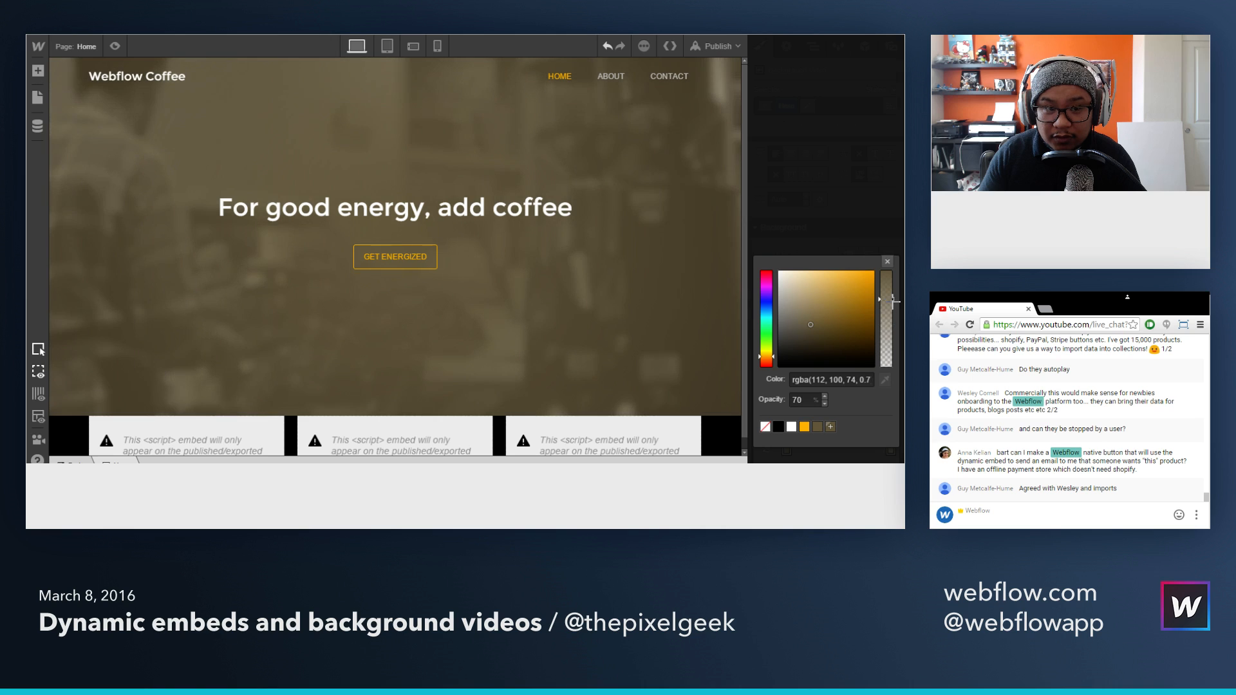
pyautogui.click(888, 263)
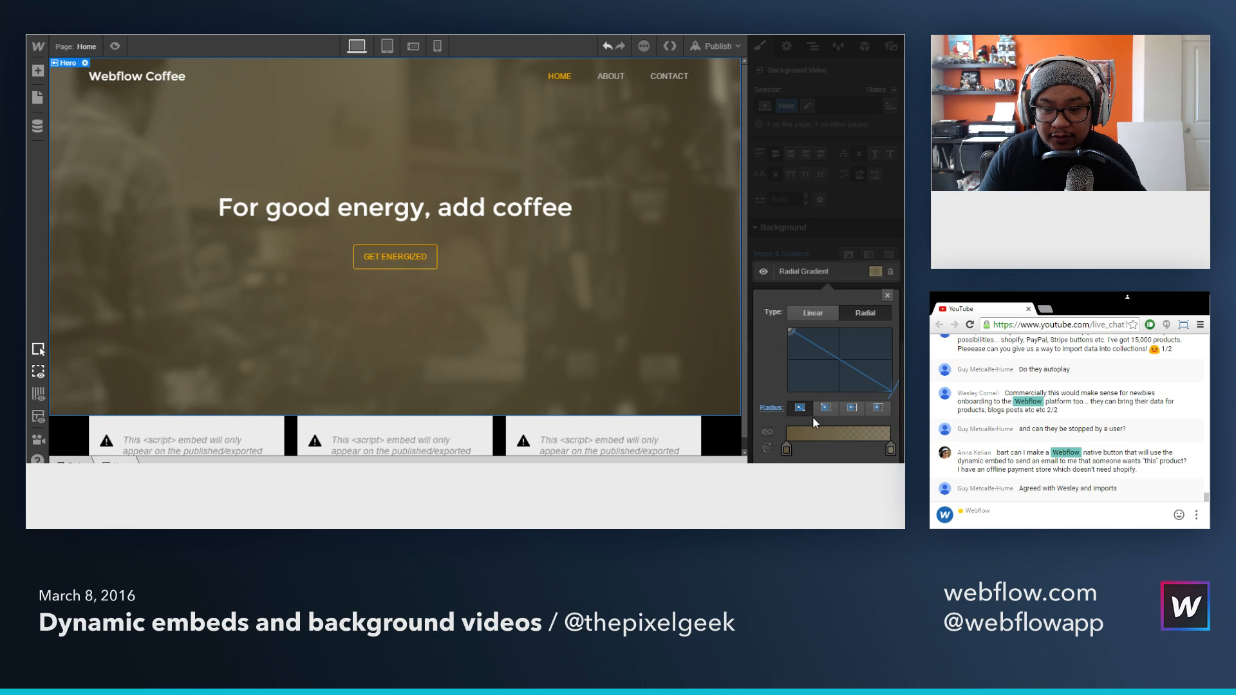
# Step: Try the radial gradient's first color stop at 89% and at 34% opacity
pyautogui.click(788, 449)
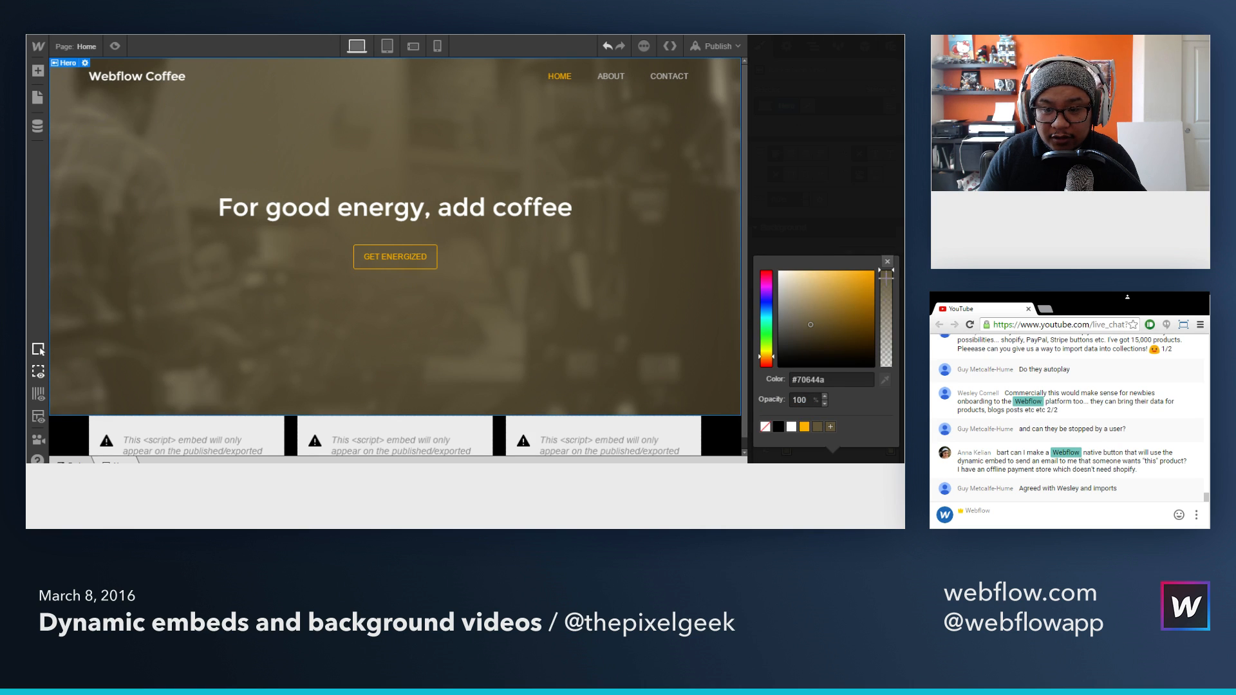
pyautogui.moveTo(893, 288); pyautogui.dragTo(894, 289)
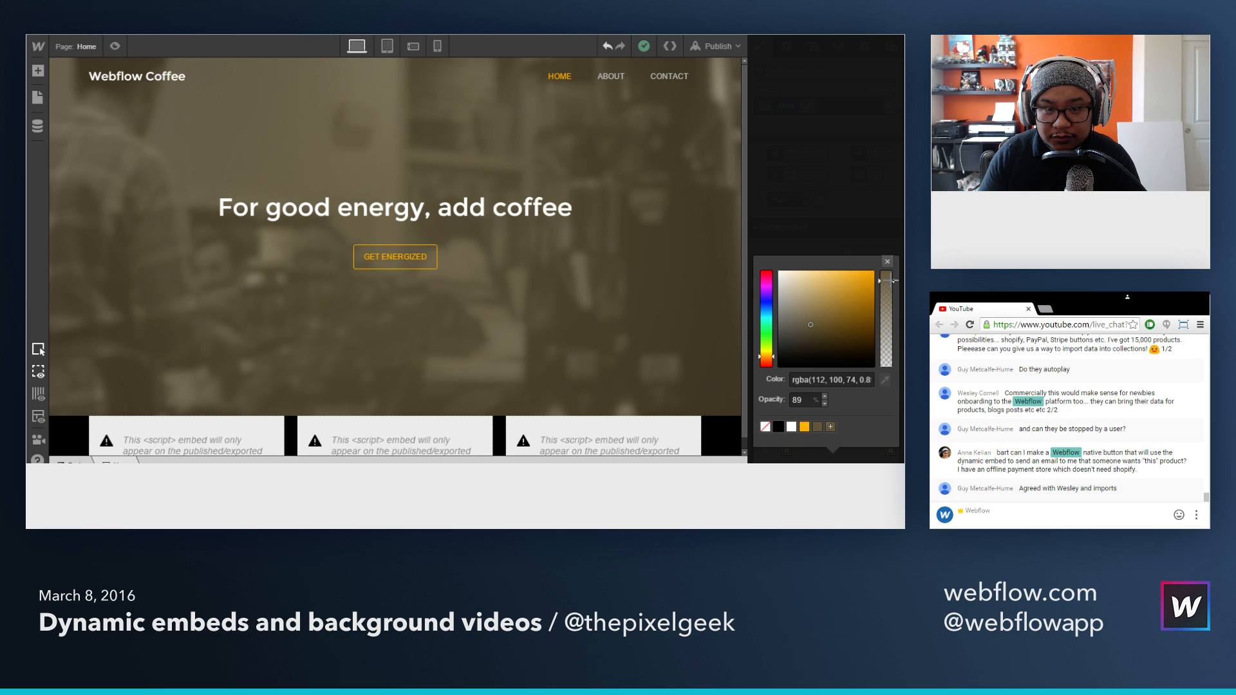
pyautogui.click(887, 261)
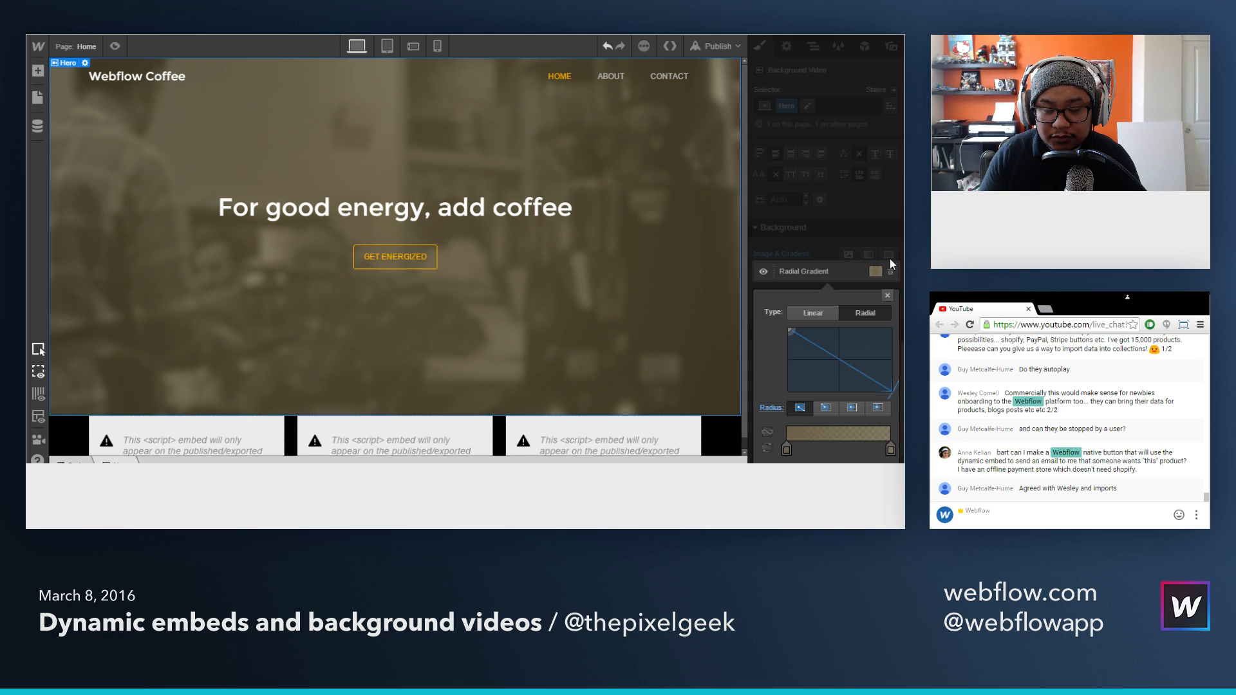
pyautogui.click(889, 447)
pyautogui.moveTo(887, 299); pyautogui.dragTo(895, 334)
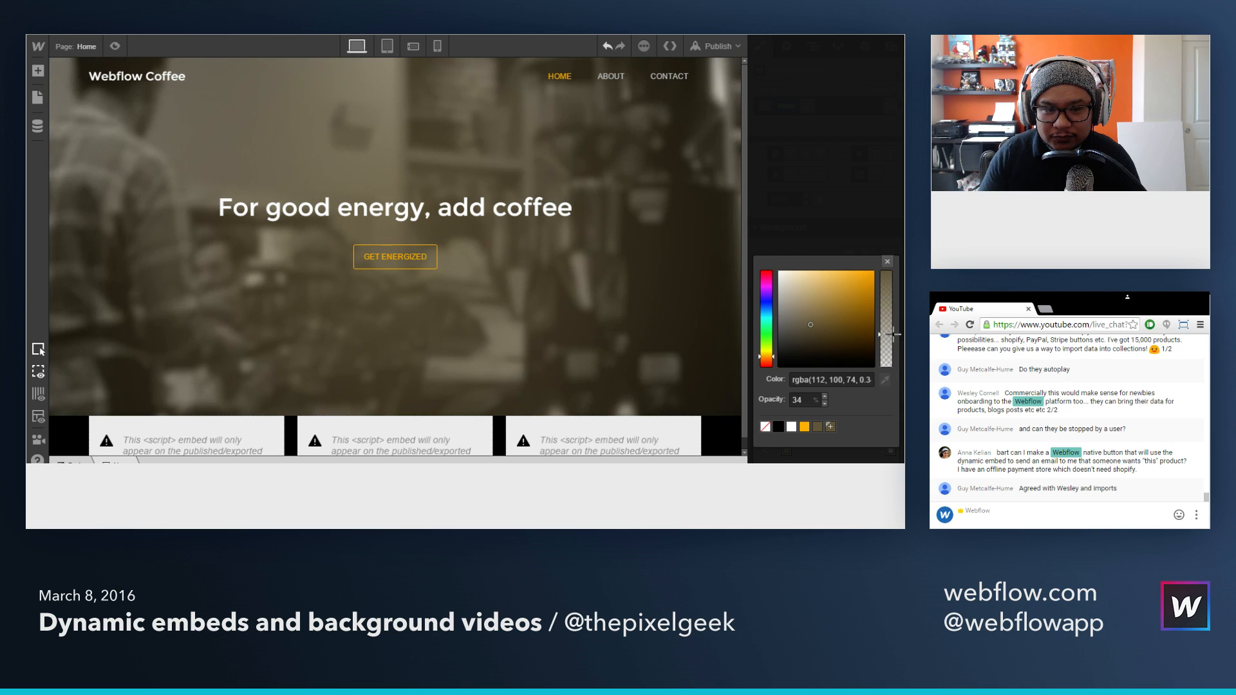
pyautogui.click(888, 262)
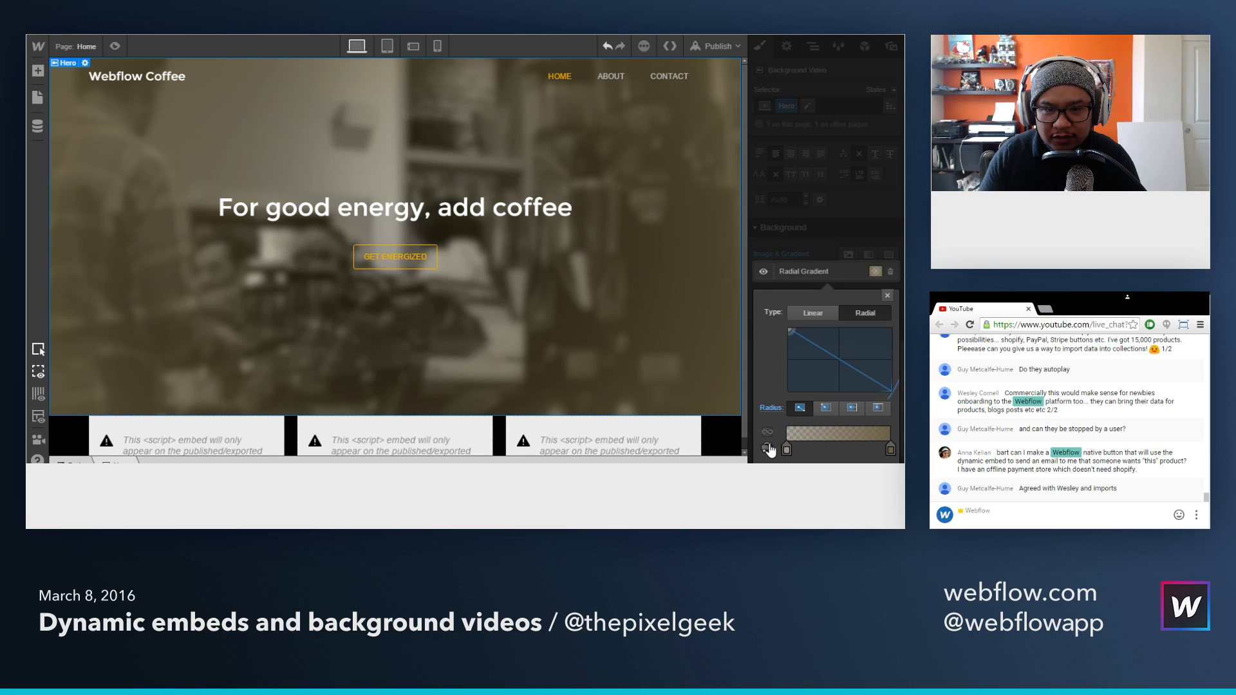
# Step: Set the opacity of the radial gradient's first color stop to 50% and preview the page
pyautogui.click(786, 449)
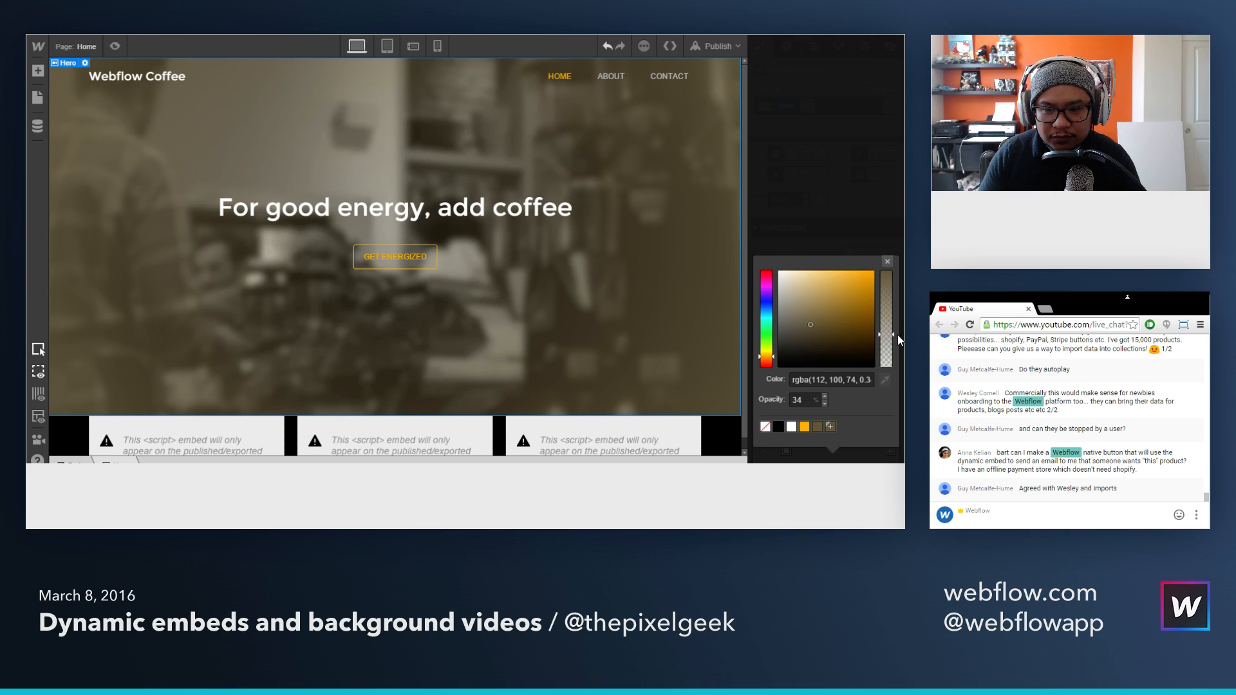
pyautogui.moveTo(898, 335); pyautogui.dragTo(891, 318)
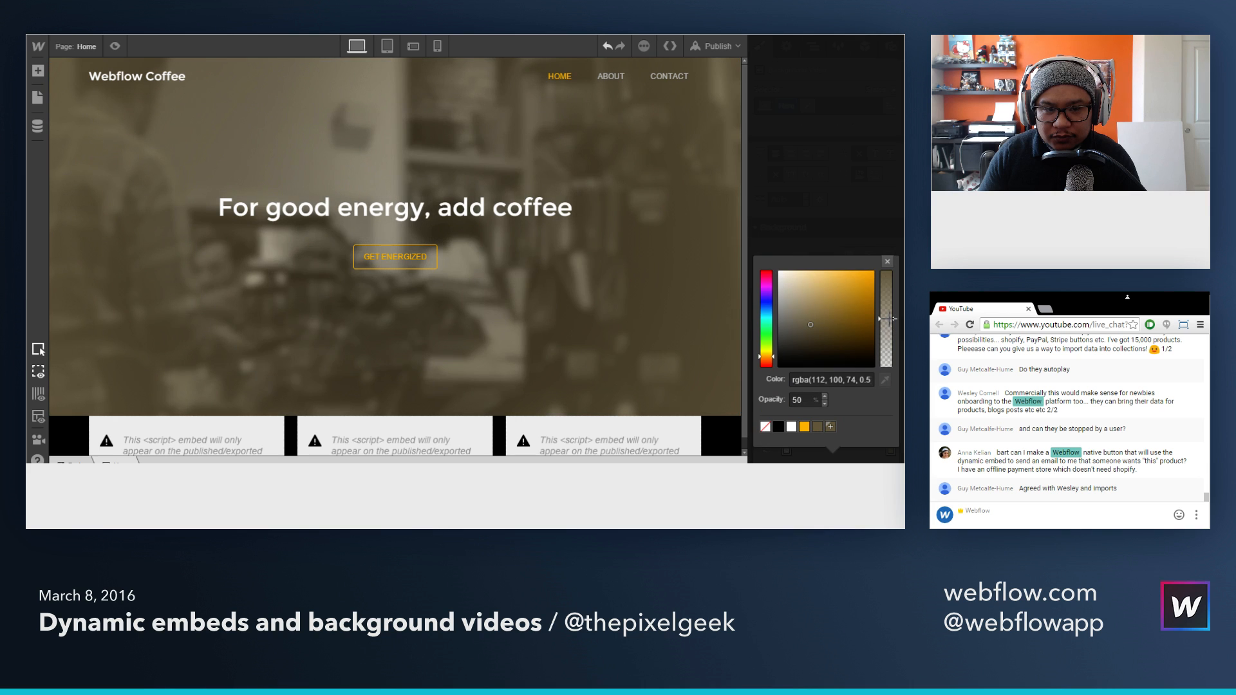
pyautogui.click(887, 261)
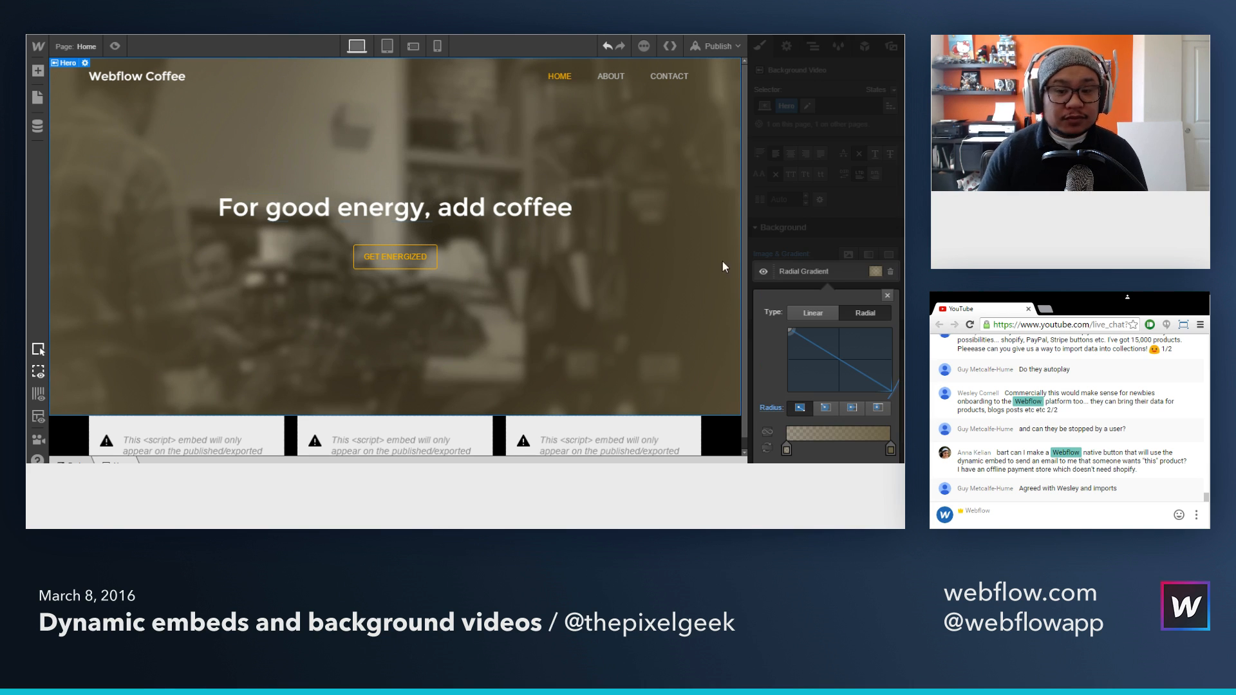
pyautogui.click(819, 247)
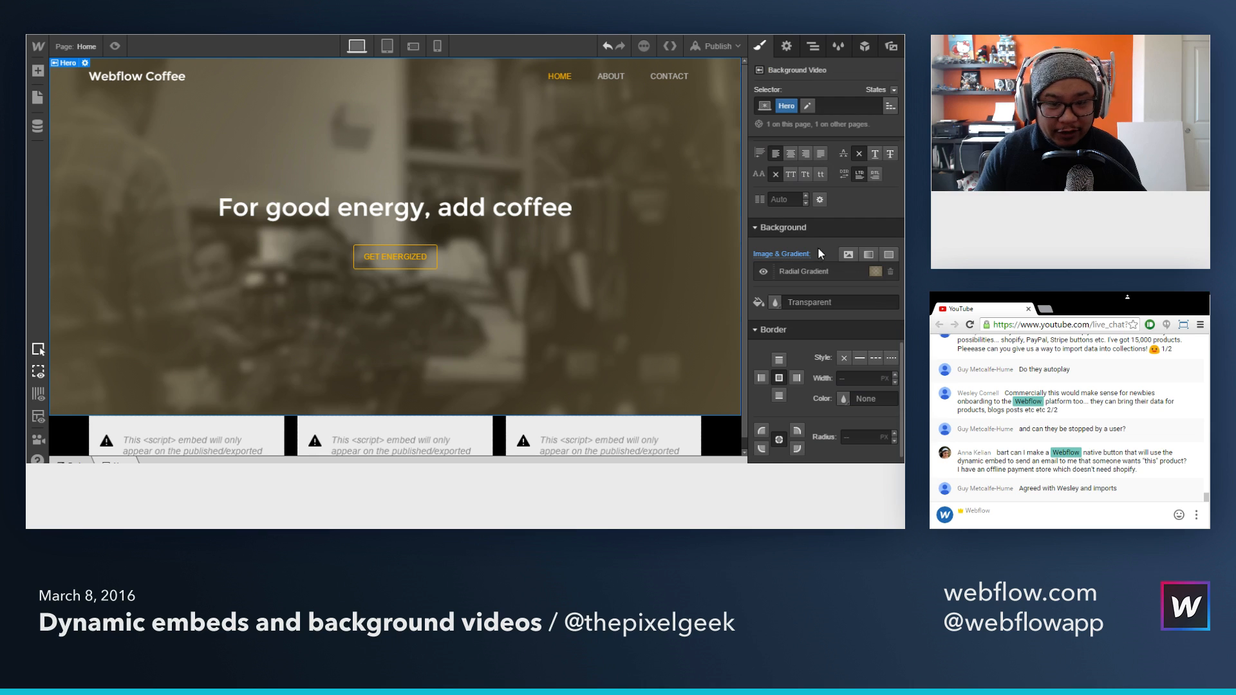
pyautogui.click(113, 47)
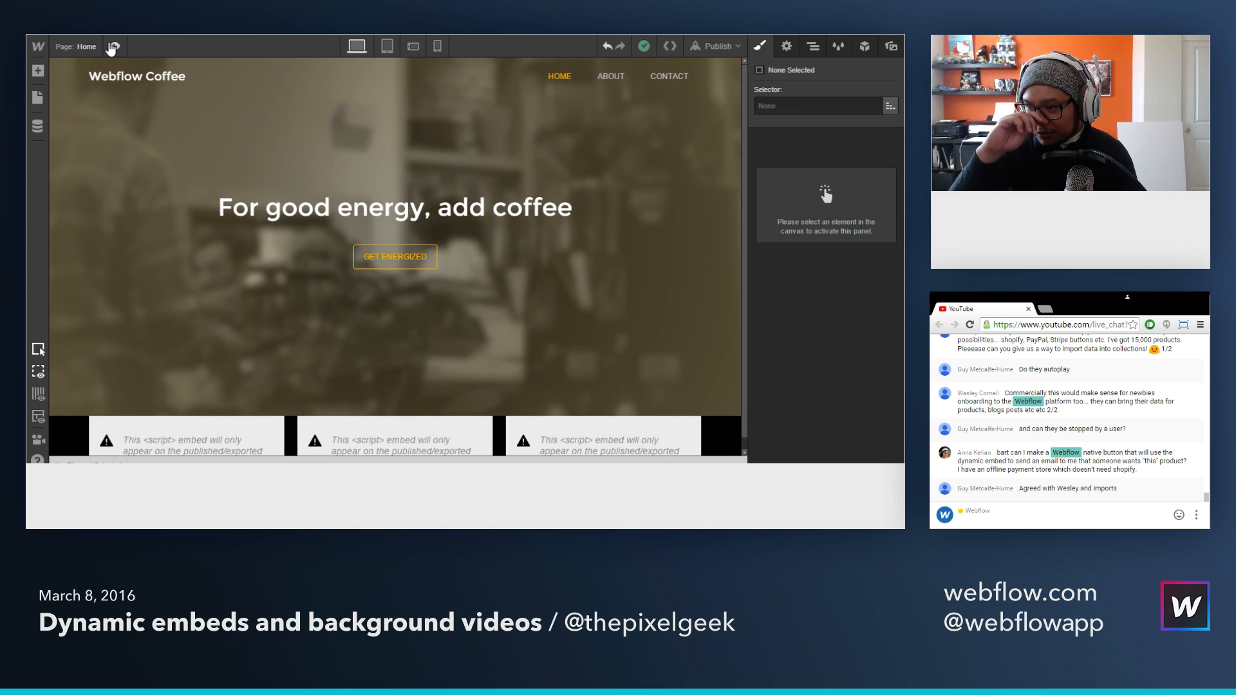
pyautogui.scroll(3, 1070, 461)
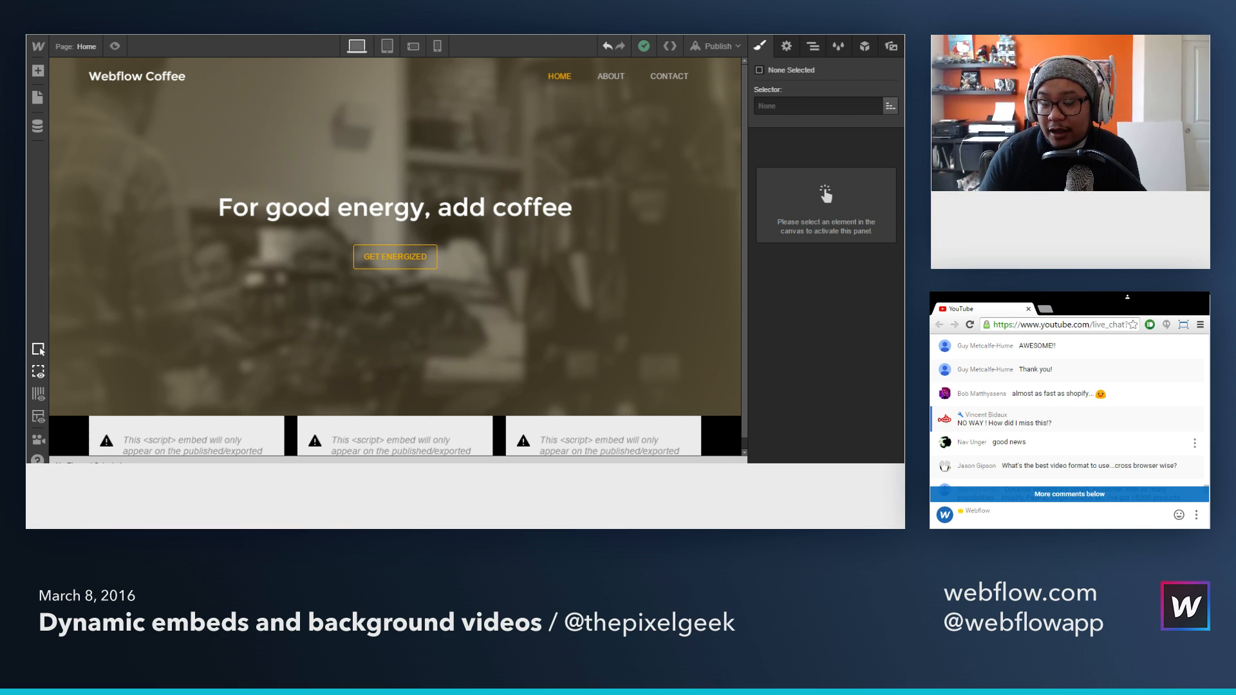
pyautogui.scroll(-3, 1069, 442)
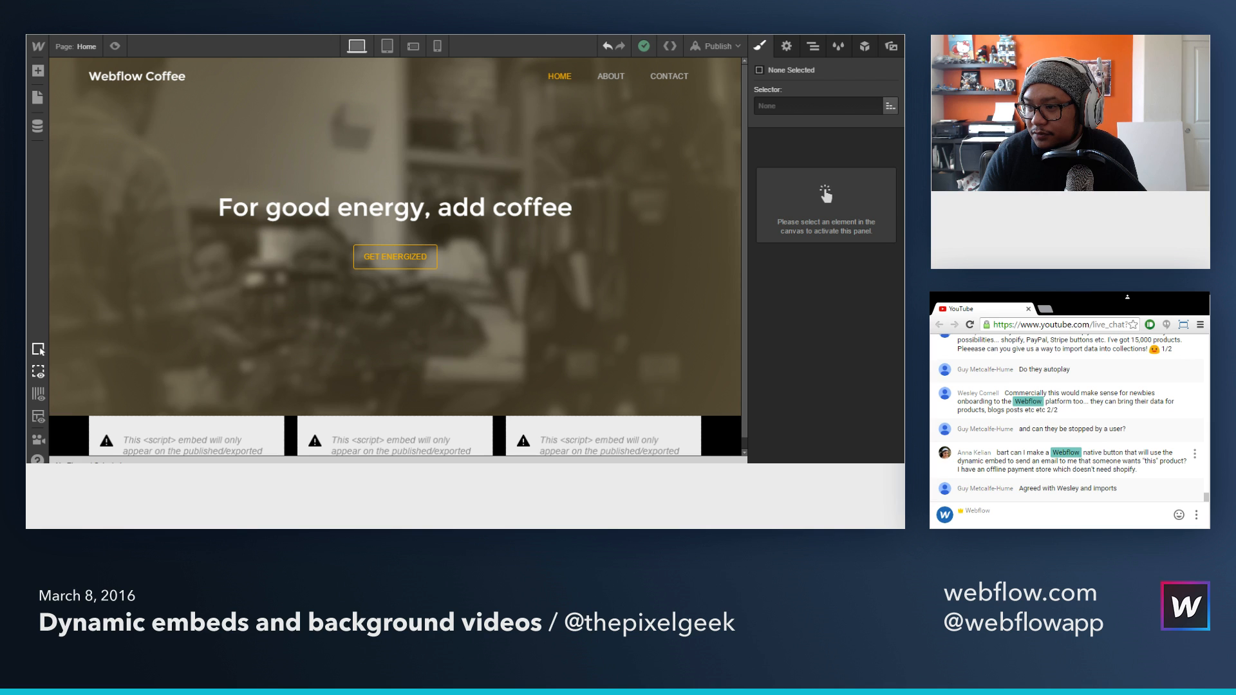
pyautogui.scroll(5, 1069, 412)
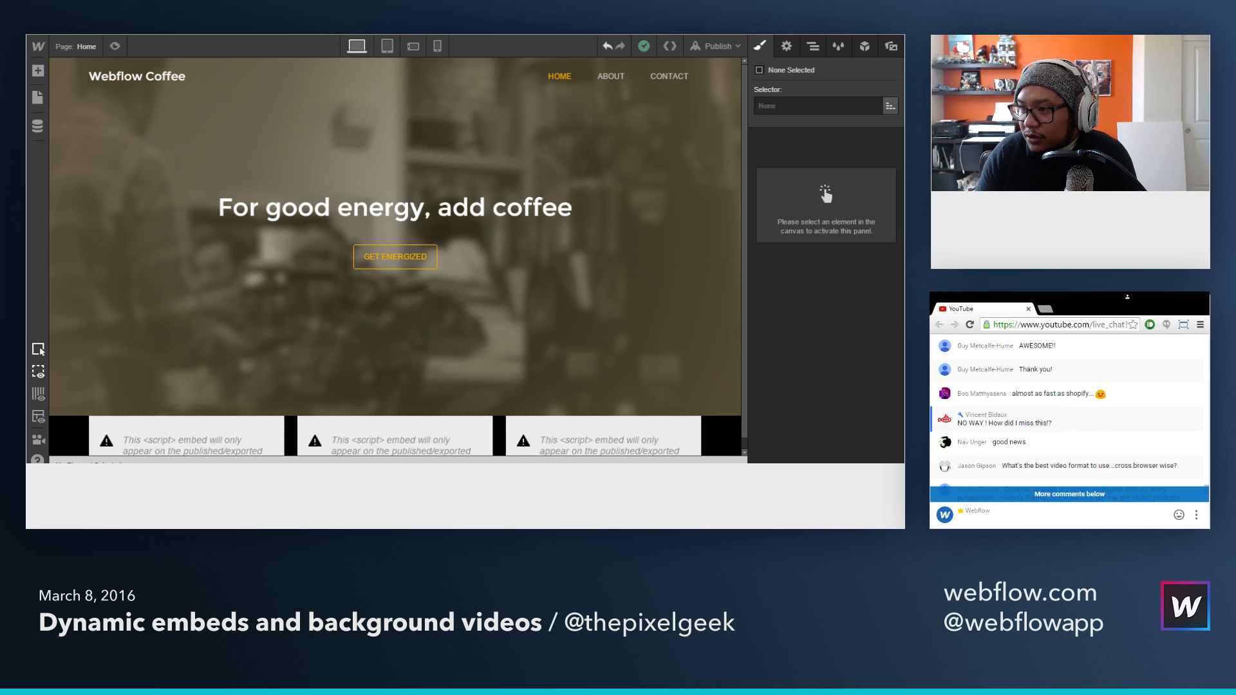
pyautogui.scroll(-3, 1069, 443)
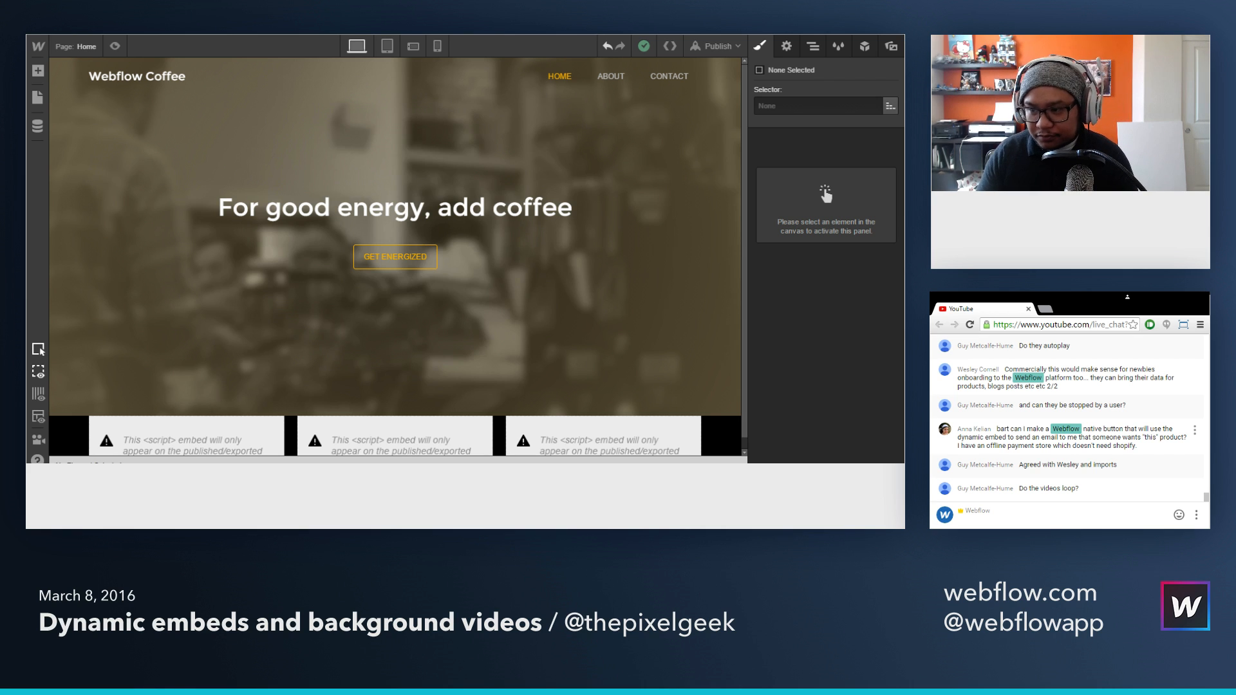
# Step: Select the Hero section, search Google for "transparent patterns" in a new browser tab, and open the Transparent Textures site
pyautogui.click(668, 349)
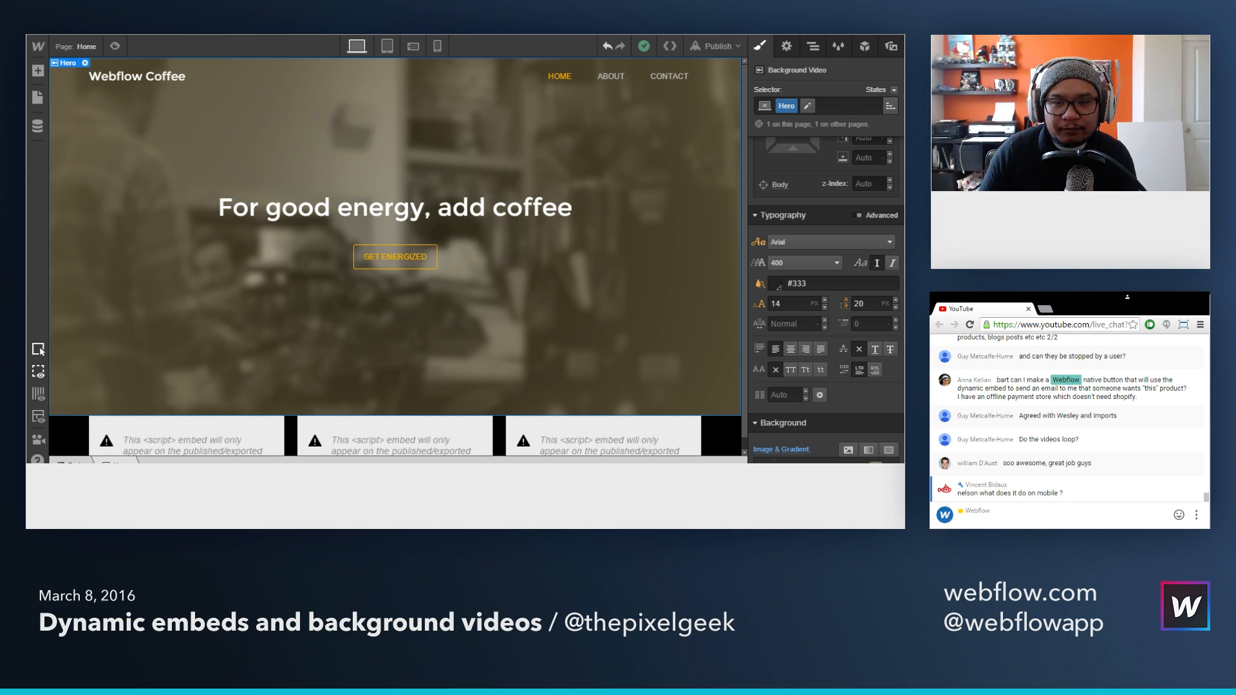
pyautogui.hotkey('ctrl', 't')
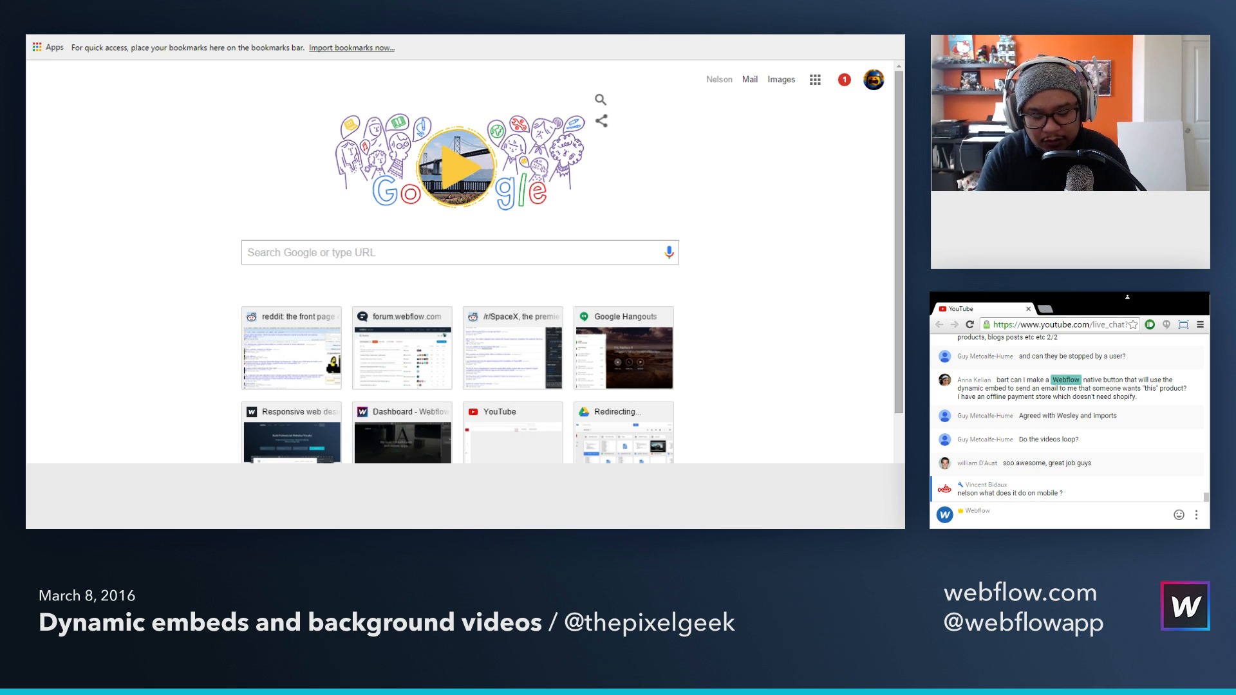
pyautogui.write('transparent patterns')
pyautogui.press('Return')
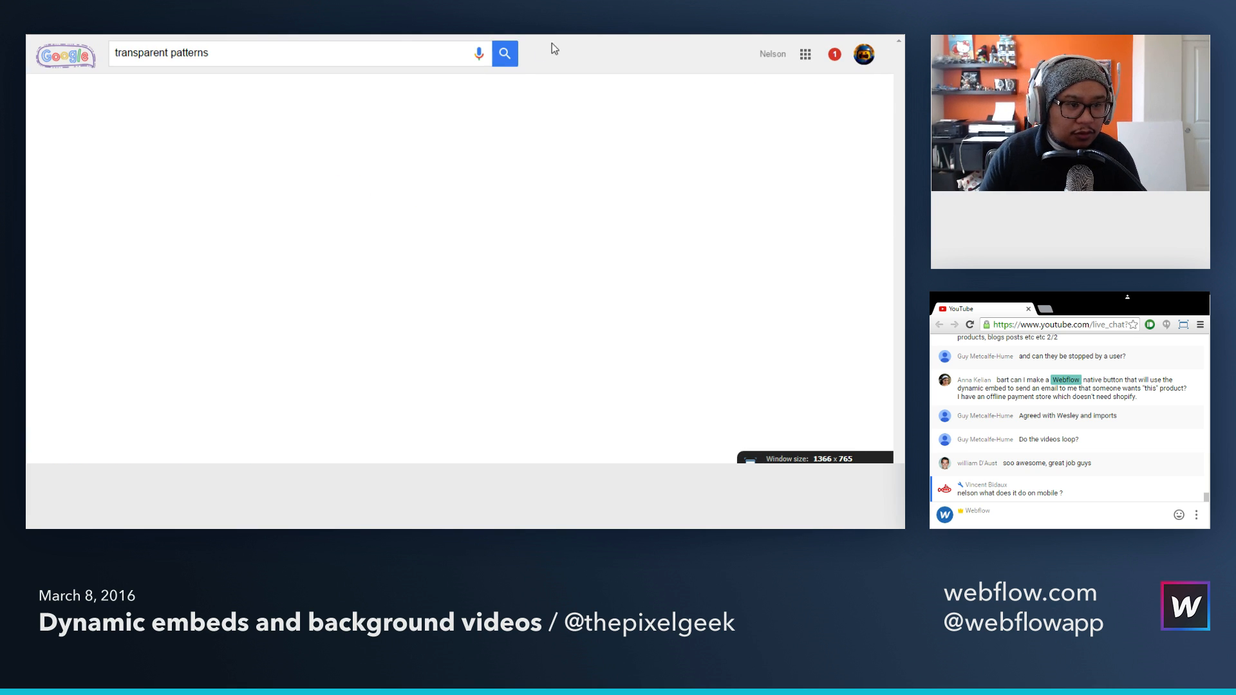
pyautogui.click(180, 161)
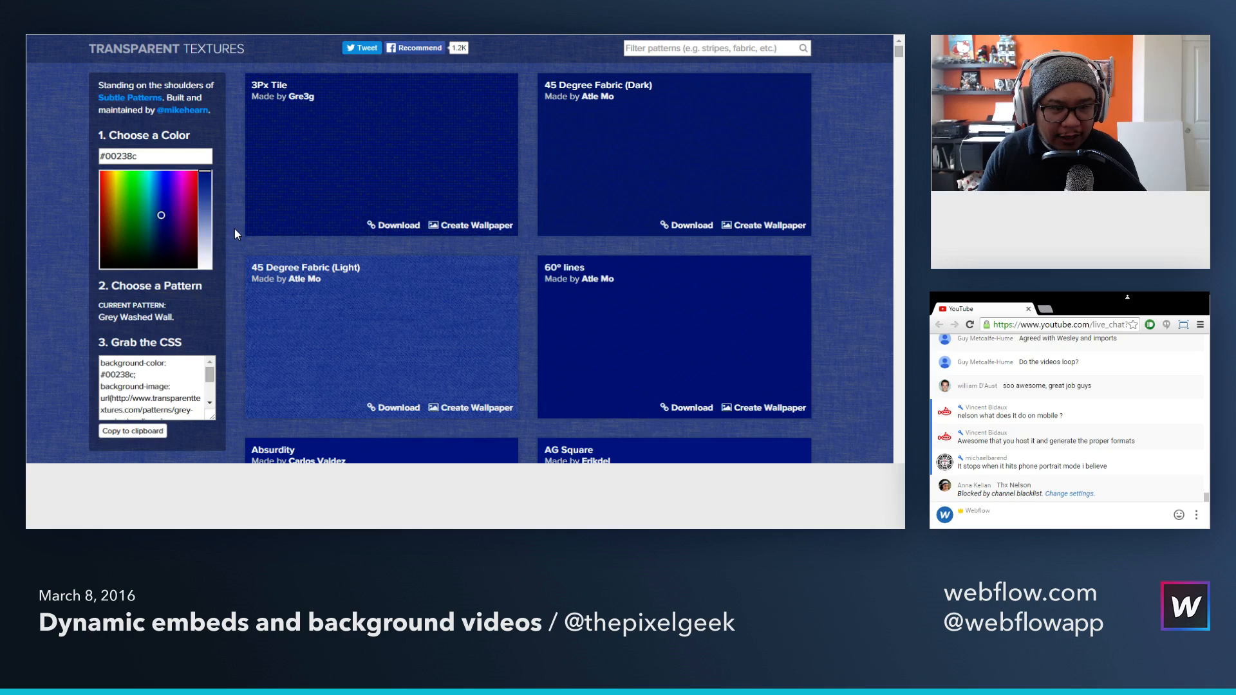
# Step: Download the 45 Degree Fabric (Light) pattern from Transparent Textures
pyautogui.scroll(-1, 235, 229)
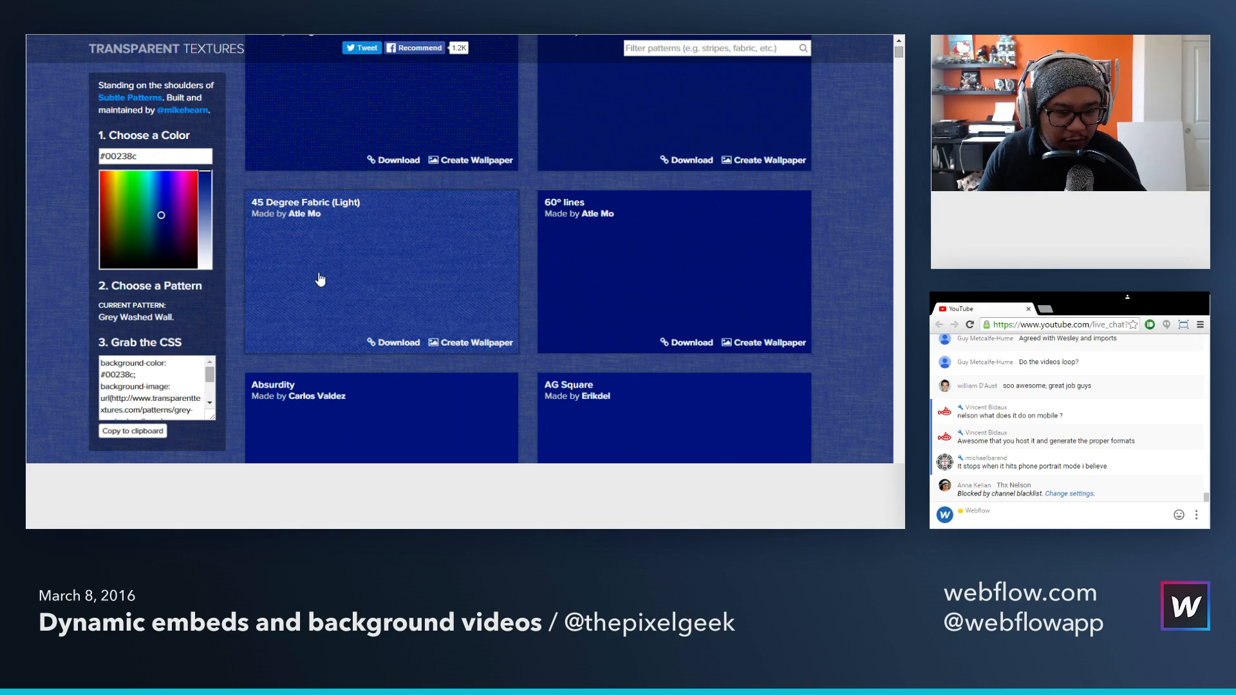
pyautogui.scroll(-1, 322, 278)
pyautogui.click(399, 278)
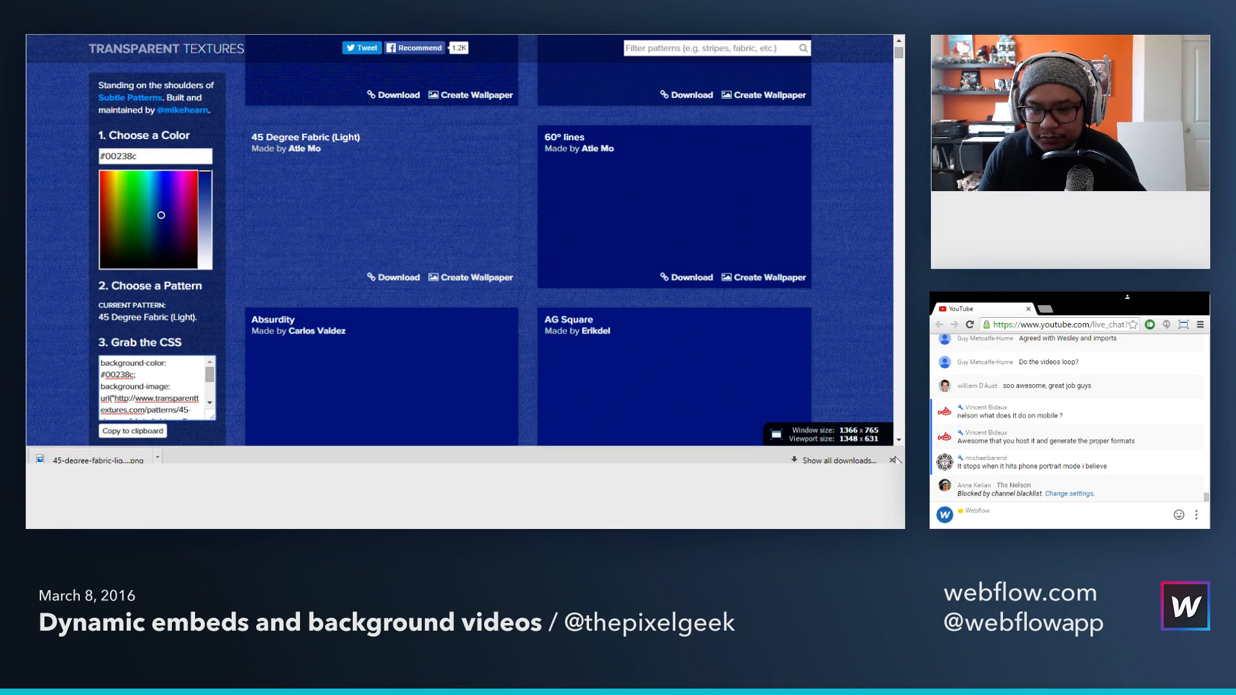
pyautogui.click(892, 461)
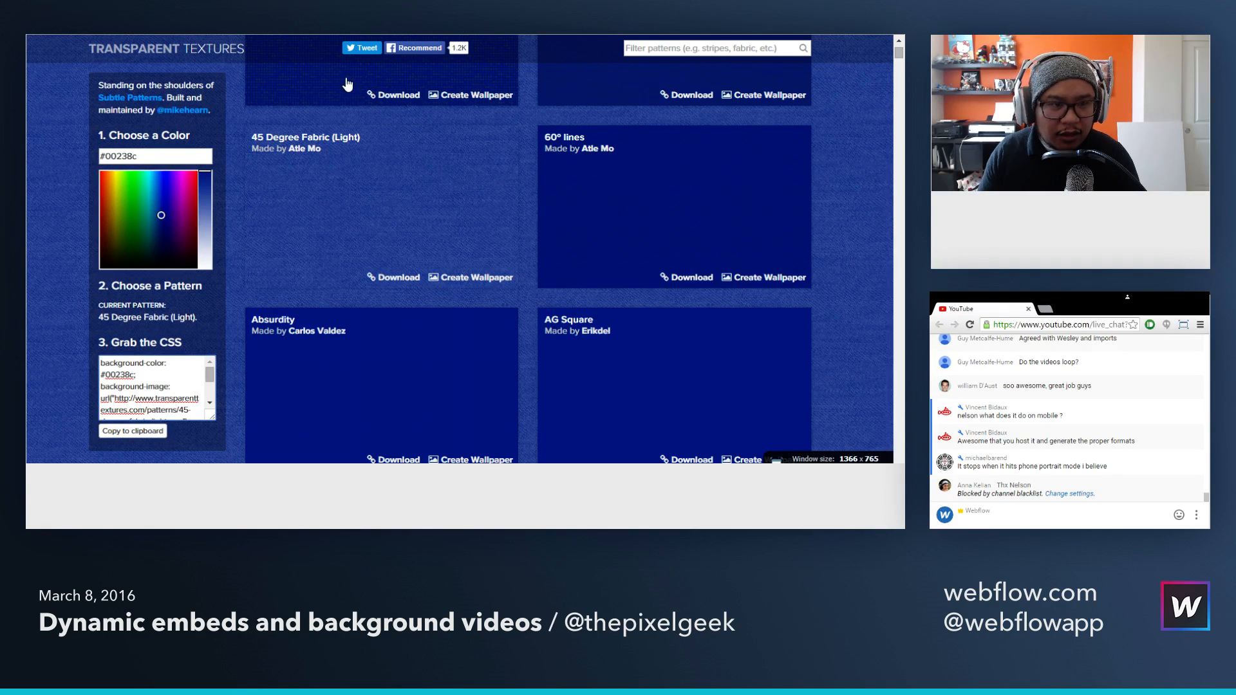
# Step: Switch back to Webflow and add the downloaded 45-degree fabric texture as a tiled background image on the Hero section
pyautogui.click(335, 36)
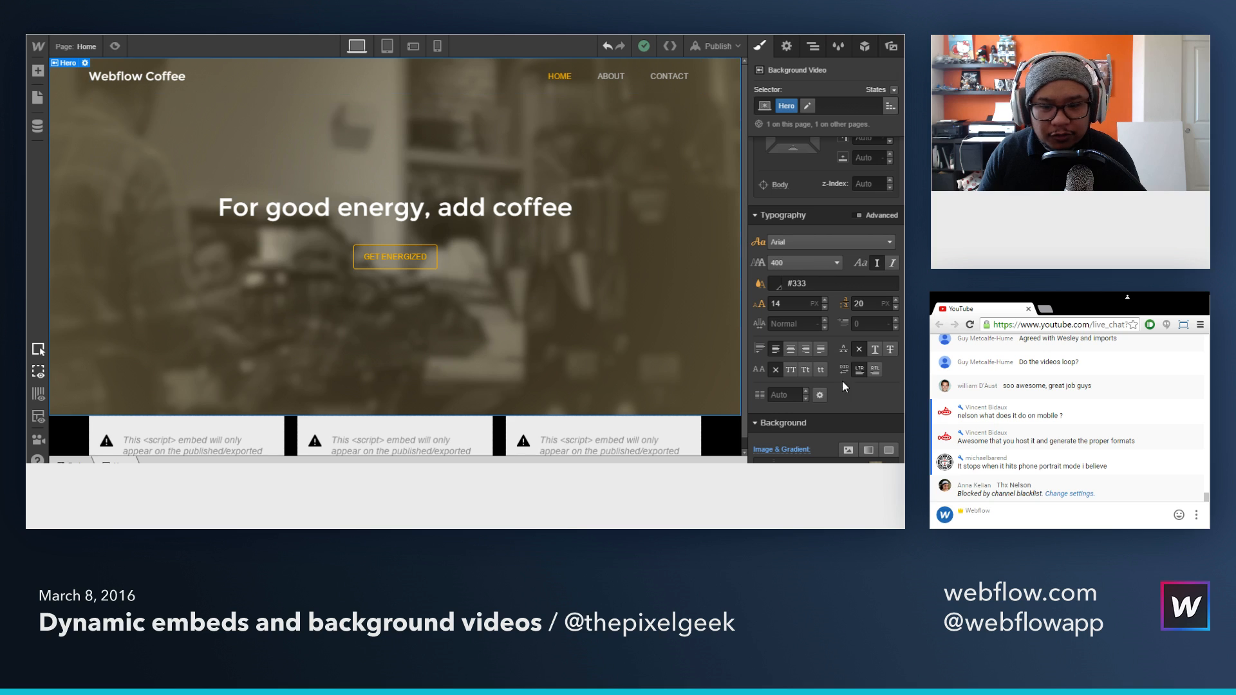
pyautogui.scroll(-2, 850, 344)
pyautogui.click(848, 322)
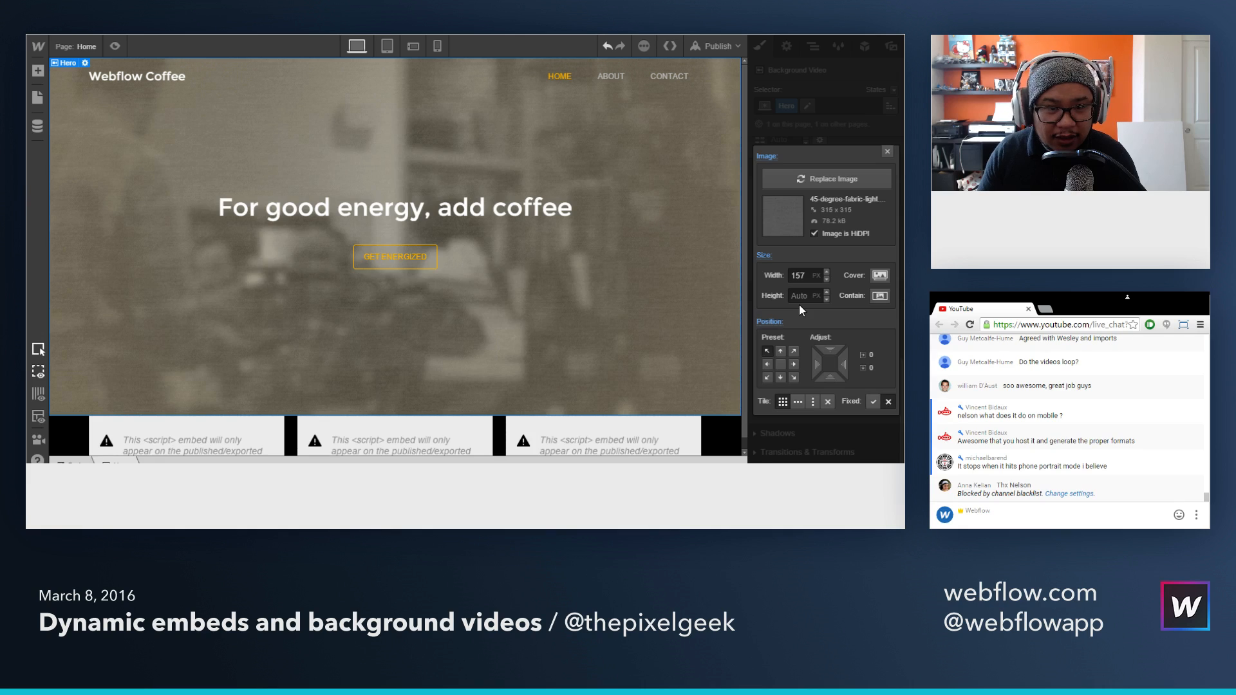
pyautogui.click(887, 154)
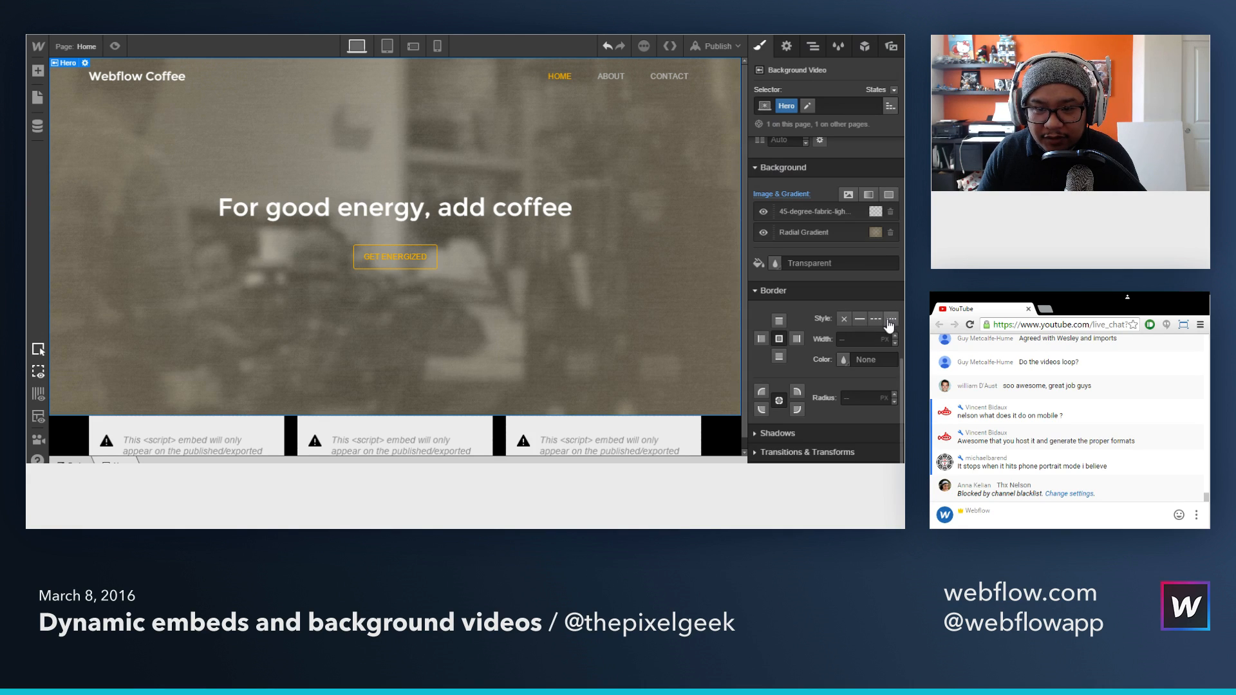
# Step: Compare the Hero section with and without the fabric texture by toggling that background layer's visibility, leaving it shown
pyautogui.click(765, 213)
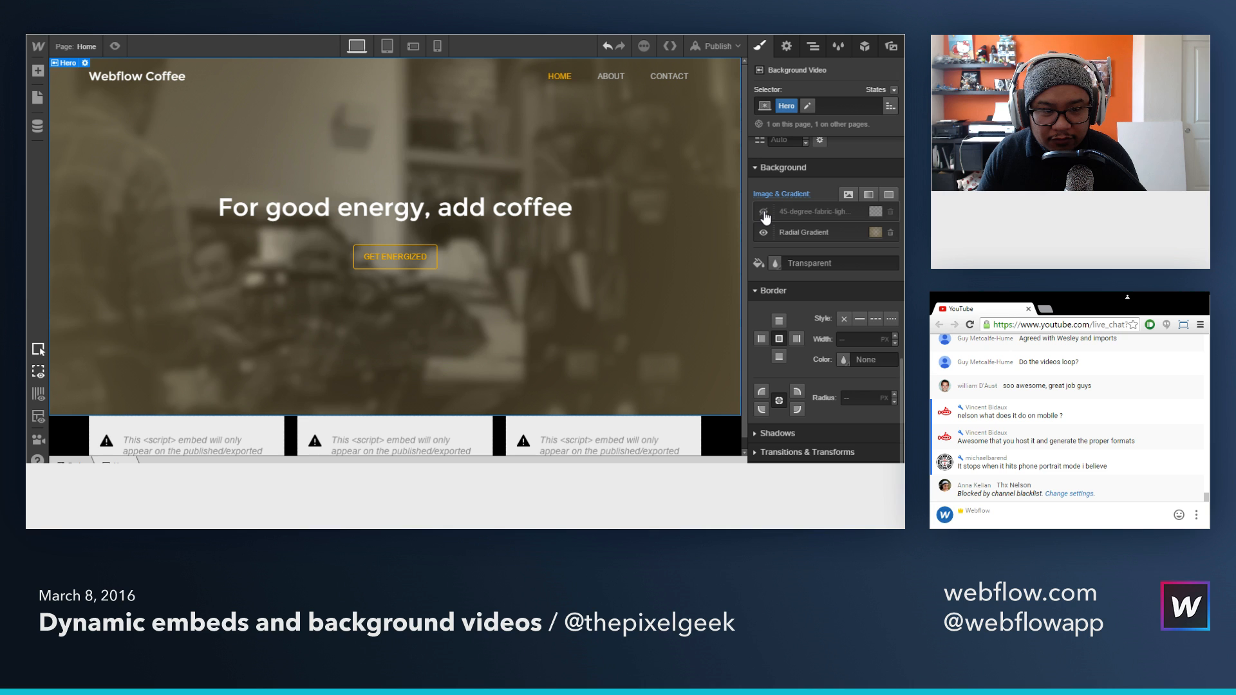
pyautogui.click(764, 213)
pyautogui.click(764, 213)
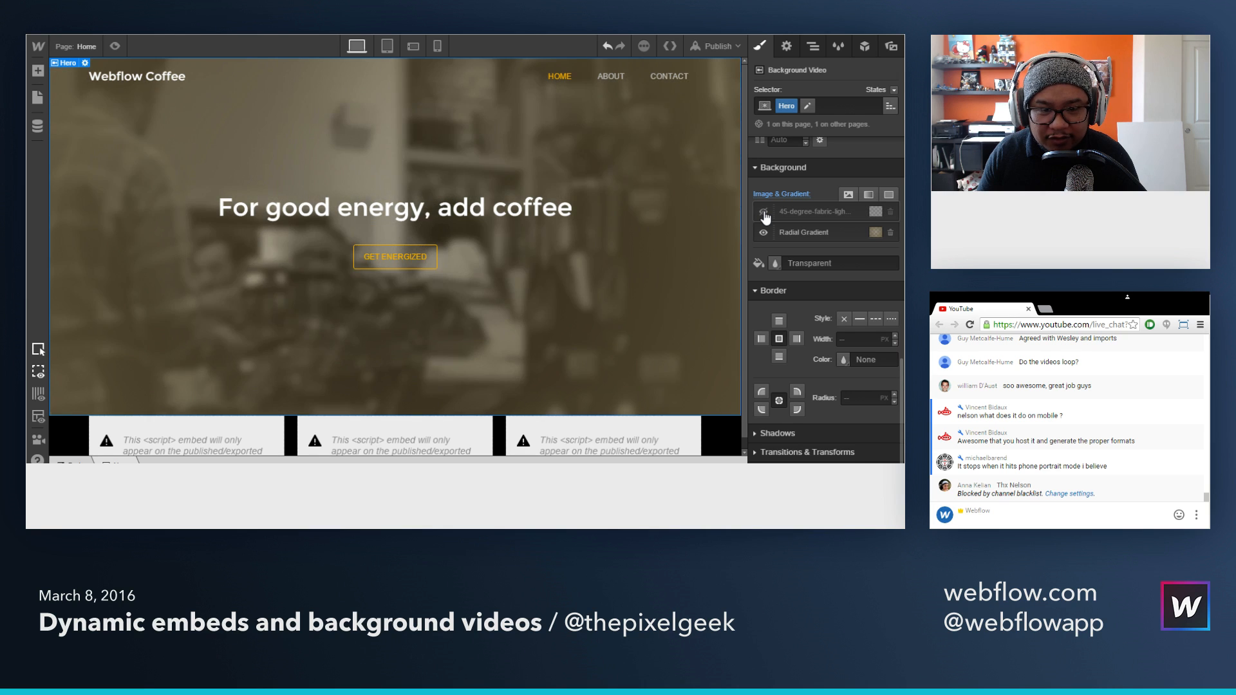
pyautogui.click(765, 213)
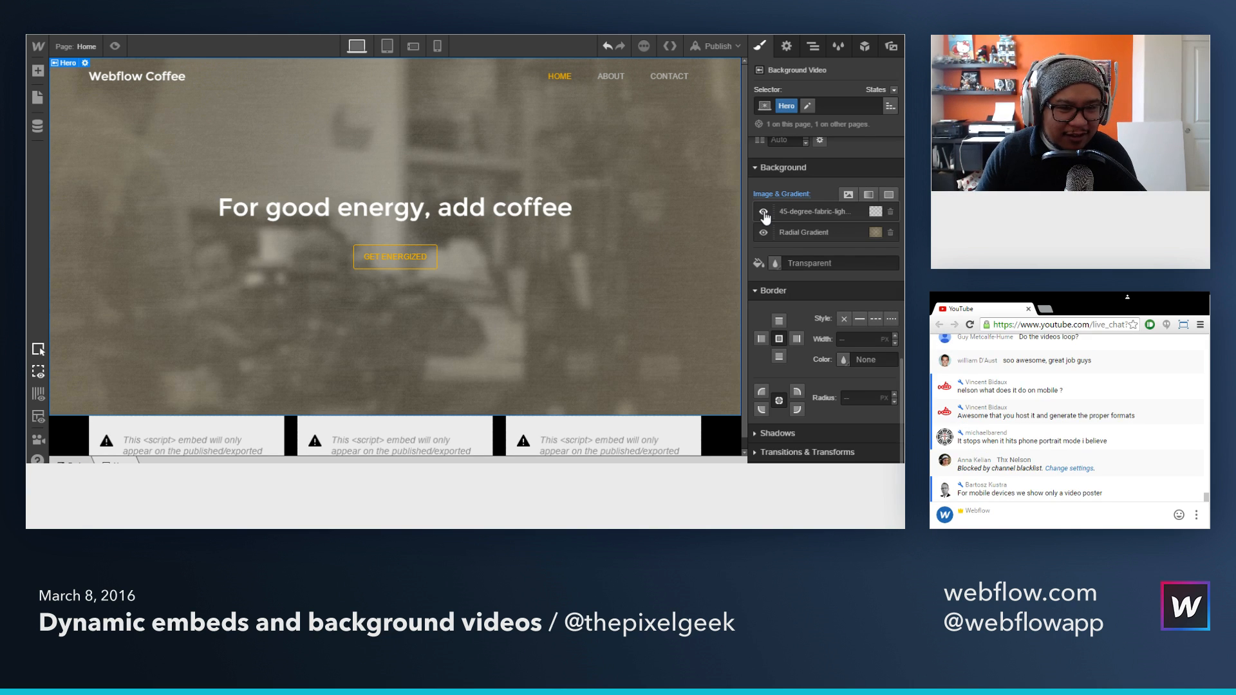
pyautogui.click(764, 214)
pyautogui.click(764, 213)
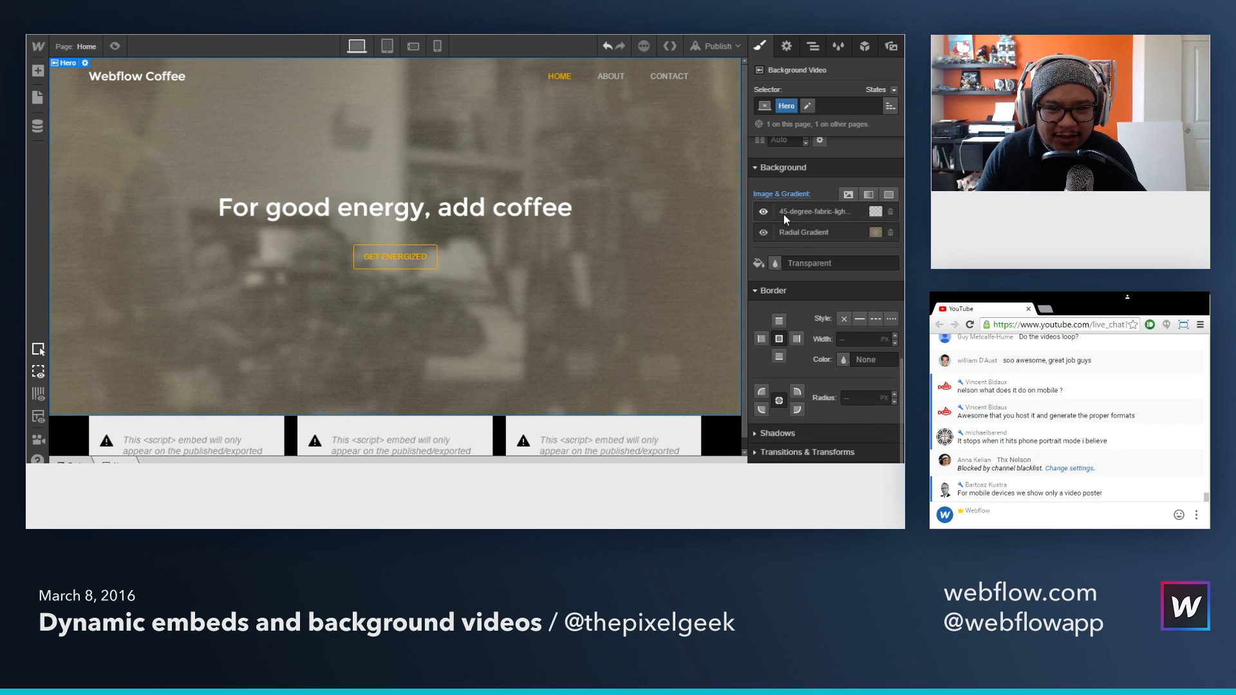
# Step: Try the fabric texture beneath the radial gradient, restore it above the gradient, and preview the page
pyautogui.moveTo(783, 217); pyautogui.dragTo(779, 237)
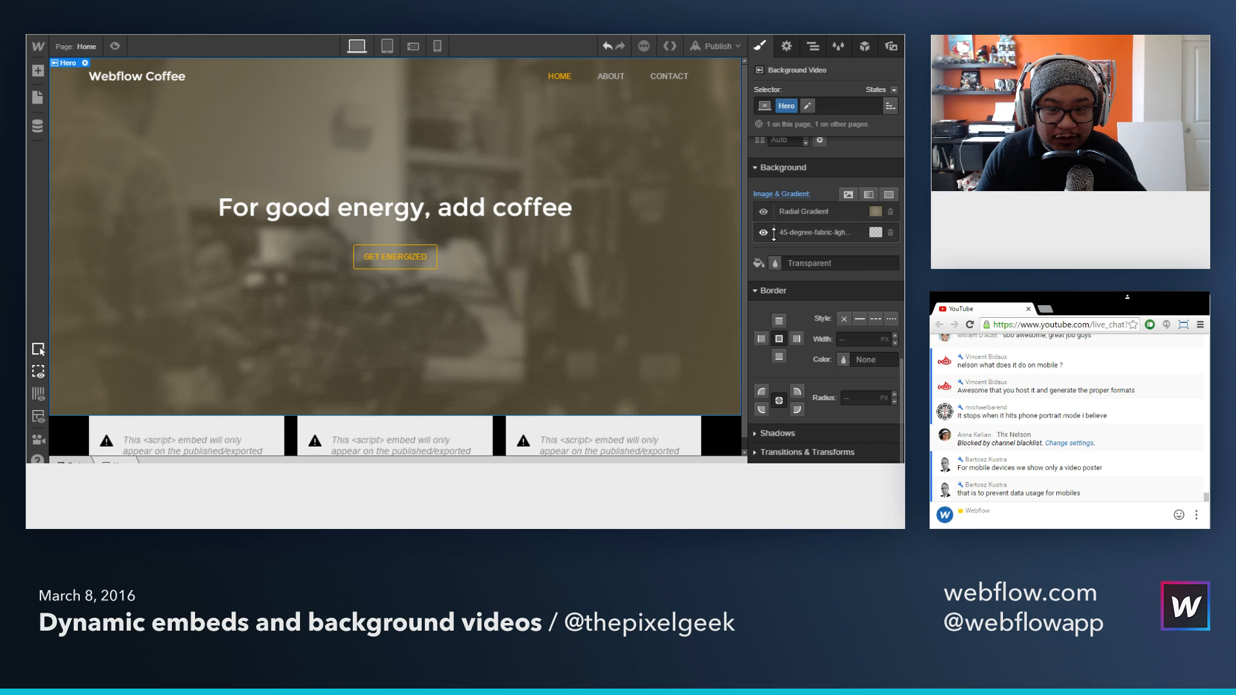
pyautogui.moveTo(774, 232); pyautogui.dragTo(776, 210)
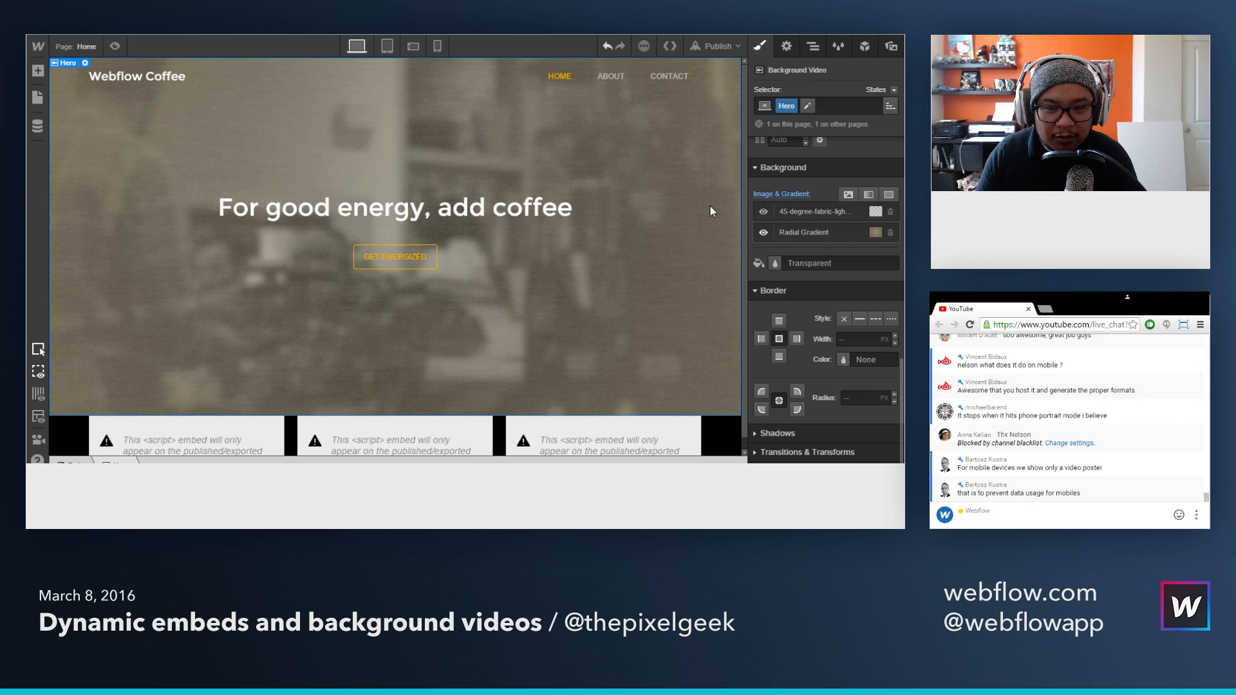
pyautogui.click(116, 47)
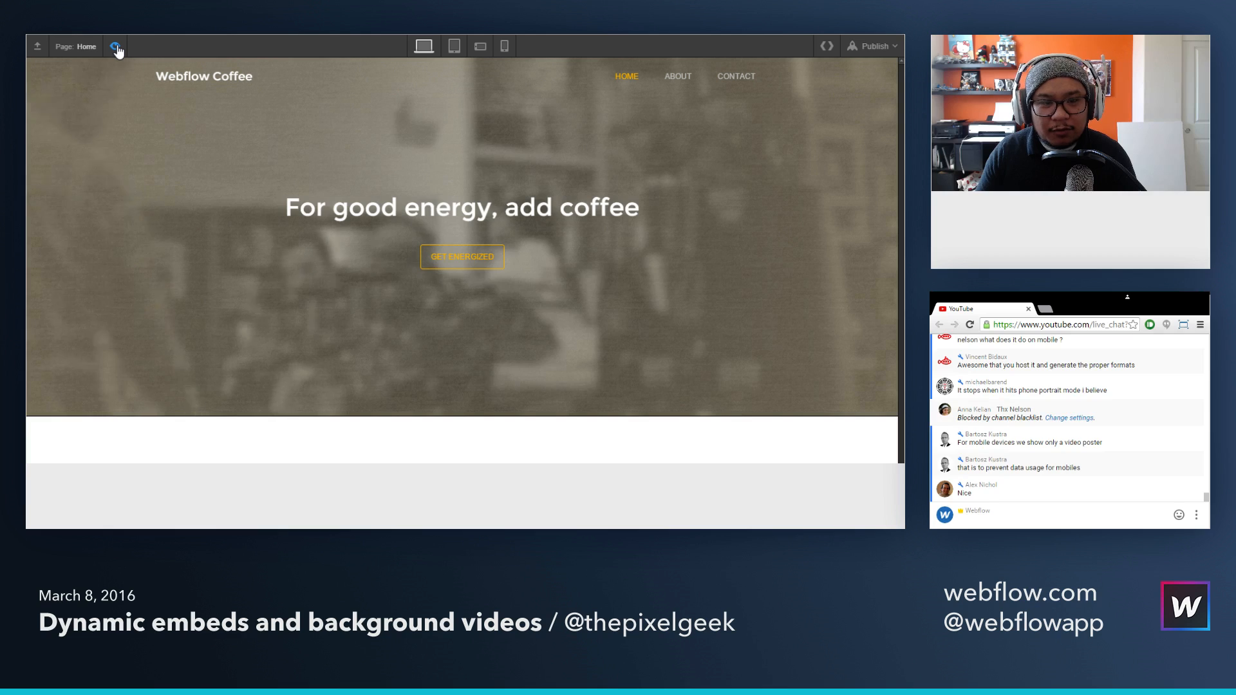
pyautogui.click(116, 46)
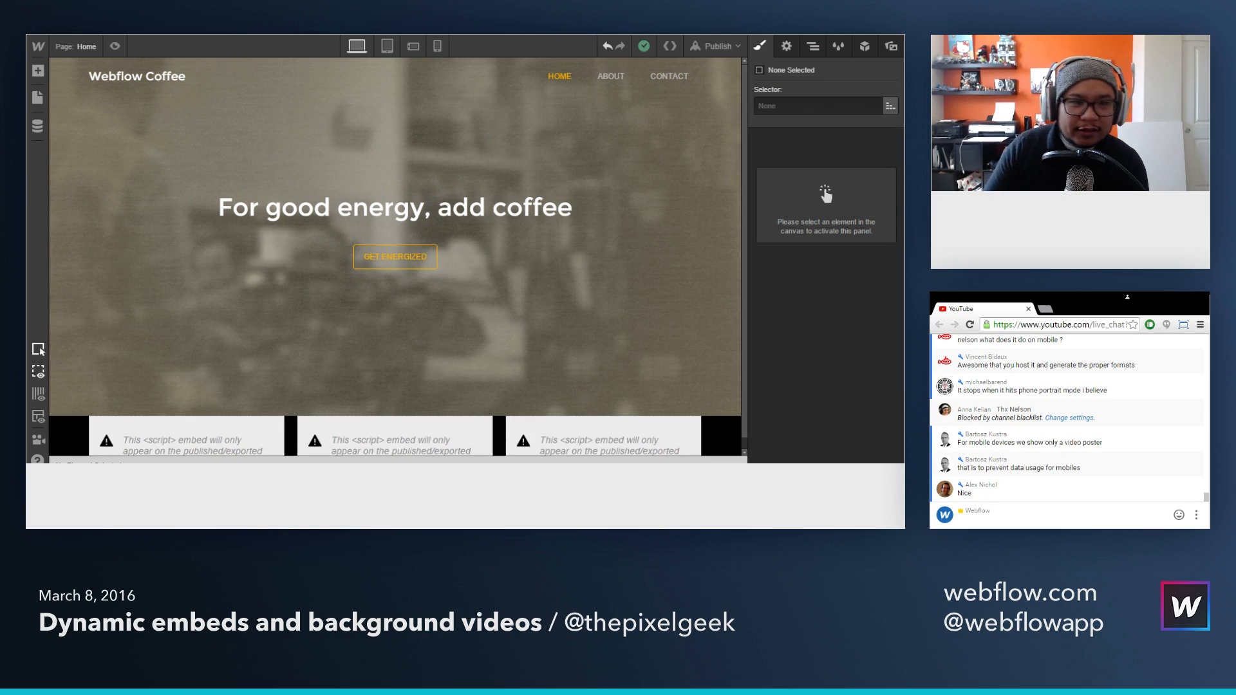
pyautogui.hotkey('ctrl', 'Tab')
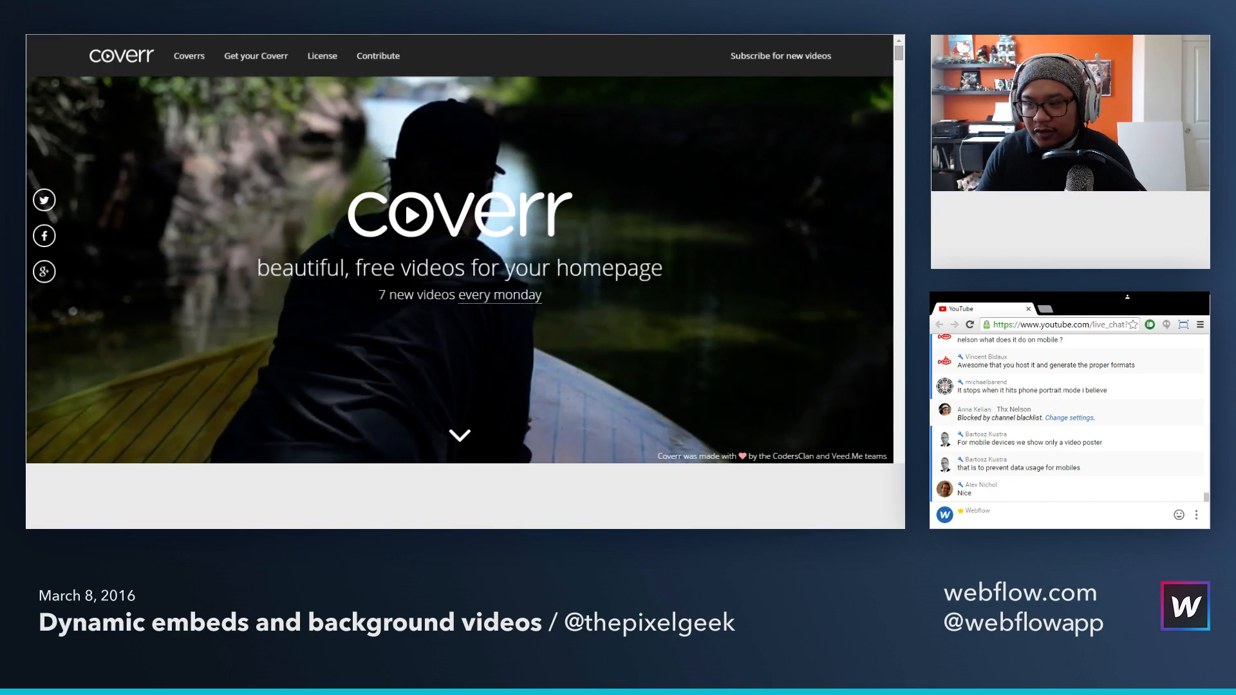
pyautogui.click(1026, 519)
pyautogui.write('http://www.coverr.co/')
pyautogui.press('Return')
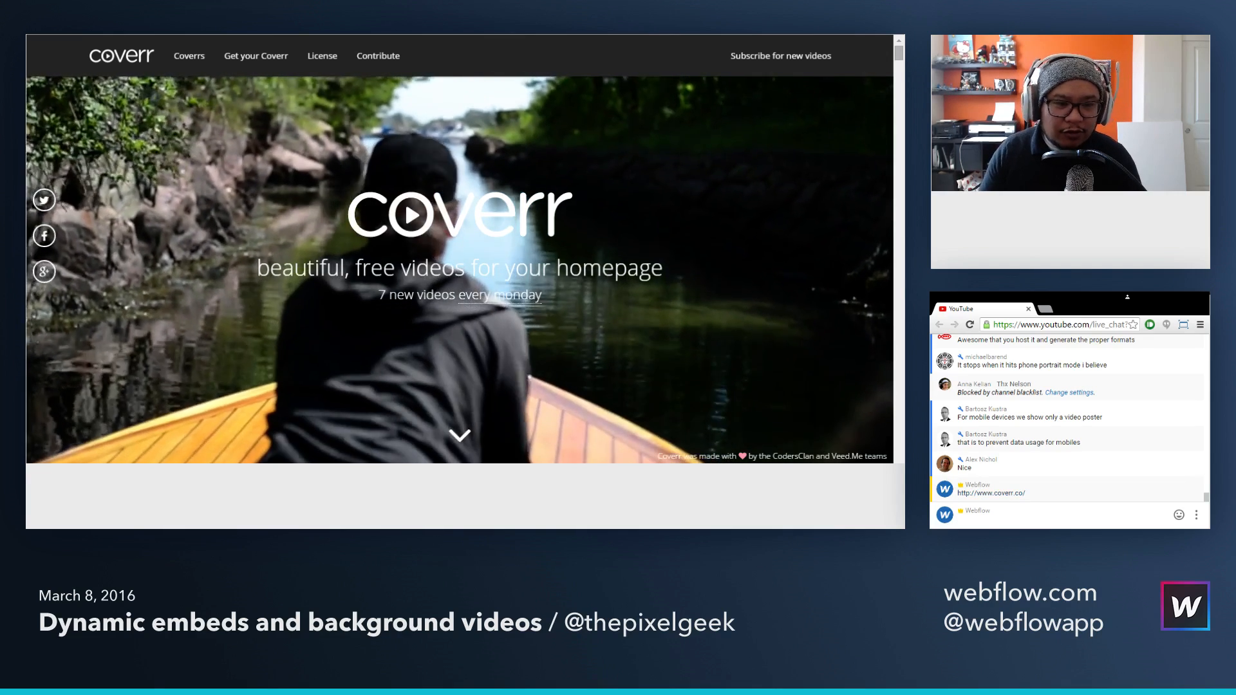
# Step: Browse Coverr's new video thumbnails and filter the collection to the Food category
pyautogui.scroll(-5, 459, 270)
pyautogui.scroll(-2, 713, 206)
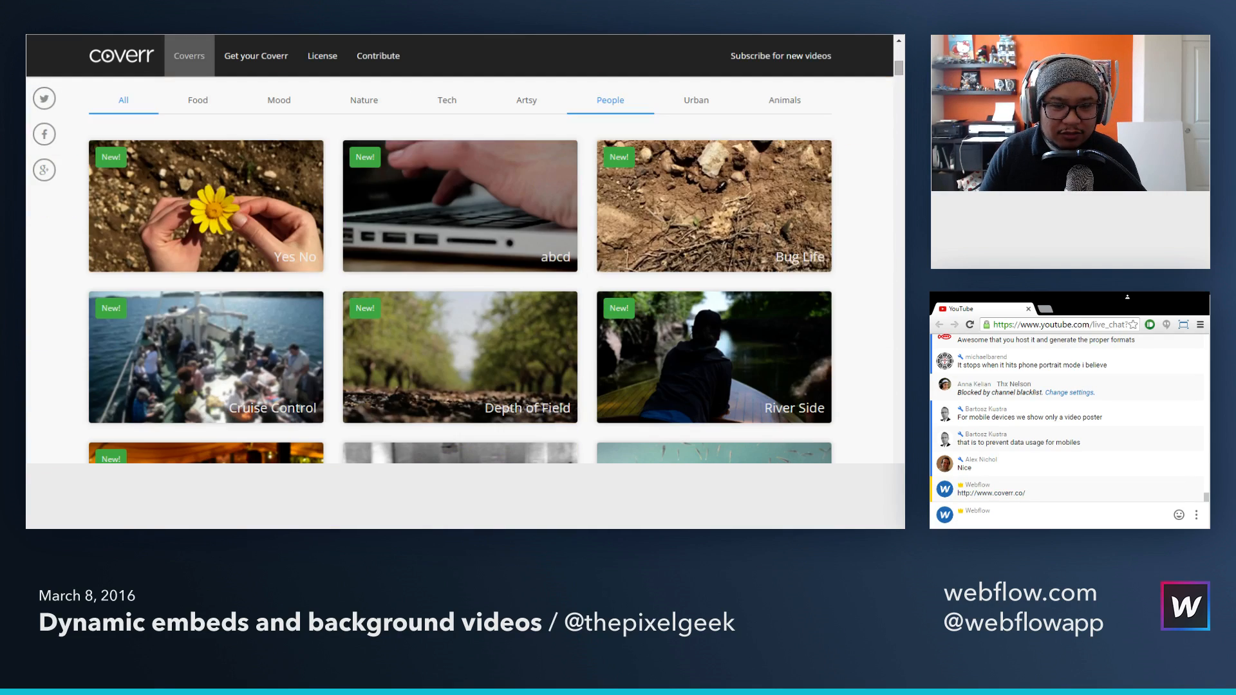
pyautogui.scroll(-3, 713, 164)
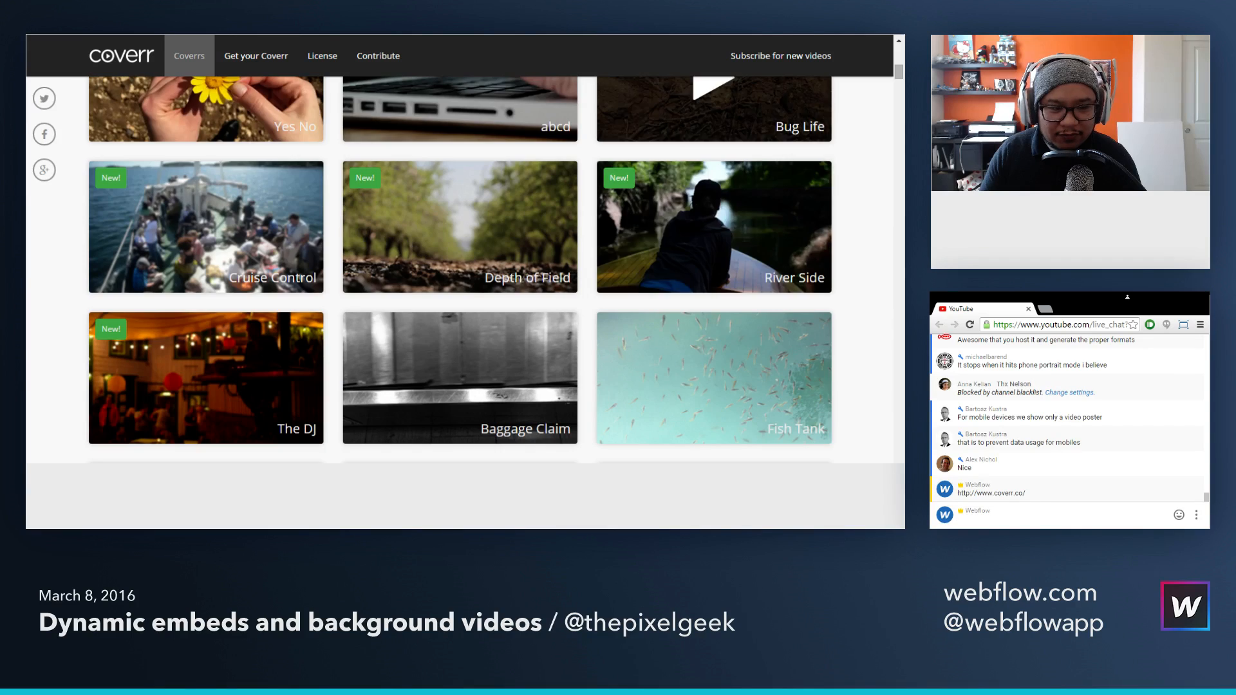
pyautogui.scroll(4, 713, 164)
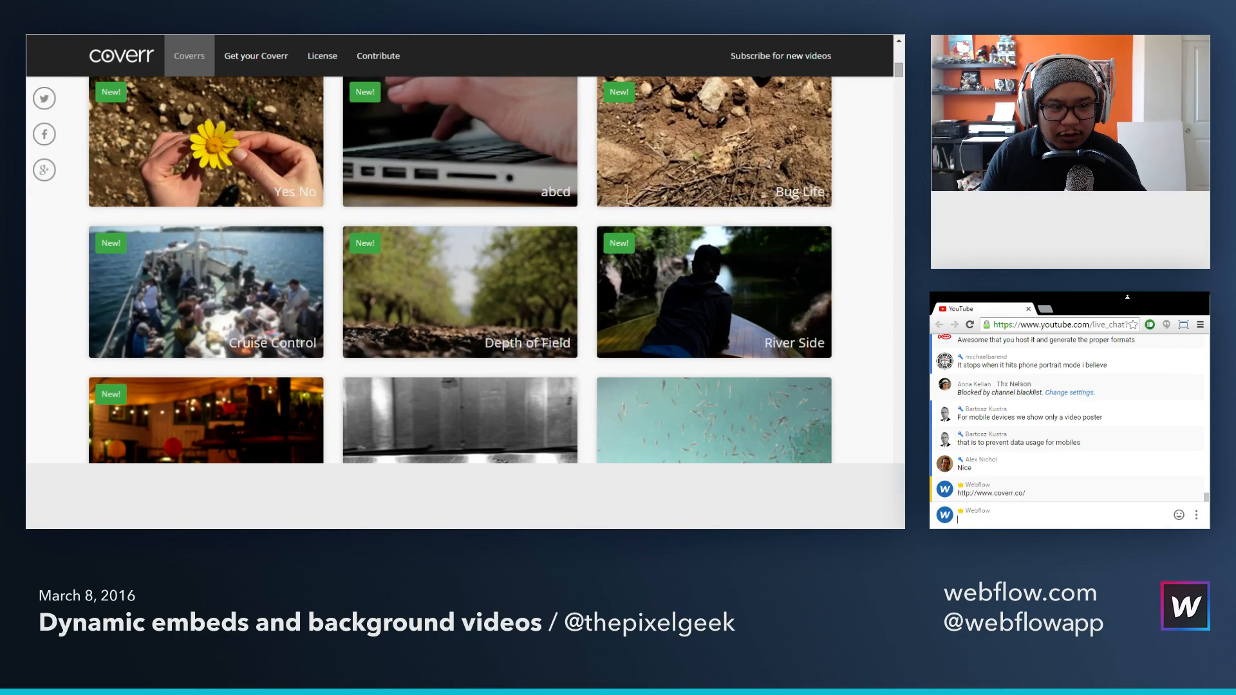
pyautogui.click(204, 172)
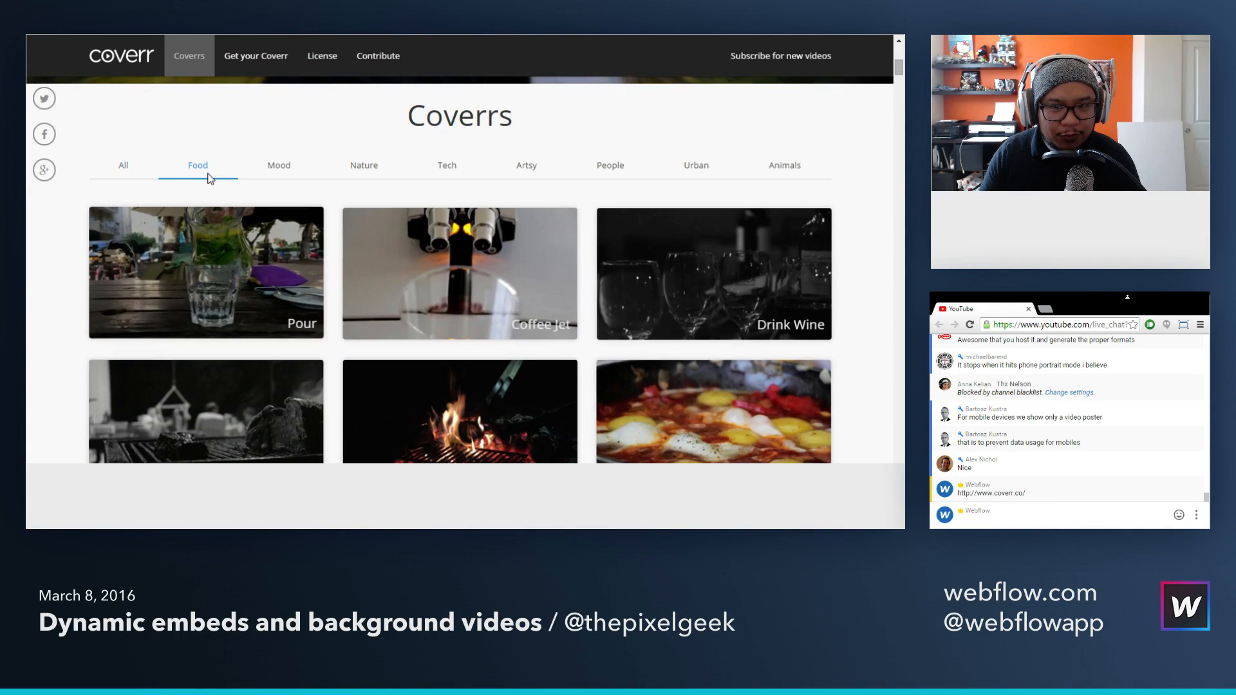
# Step: Look through the Food videos, preview the Shrimps on the Barbie video, and close its preview
pyautogui.scroll(-6, 248, 193)
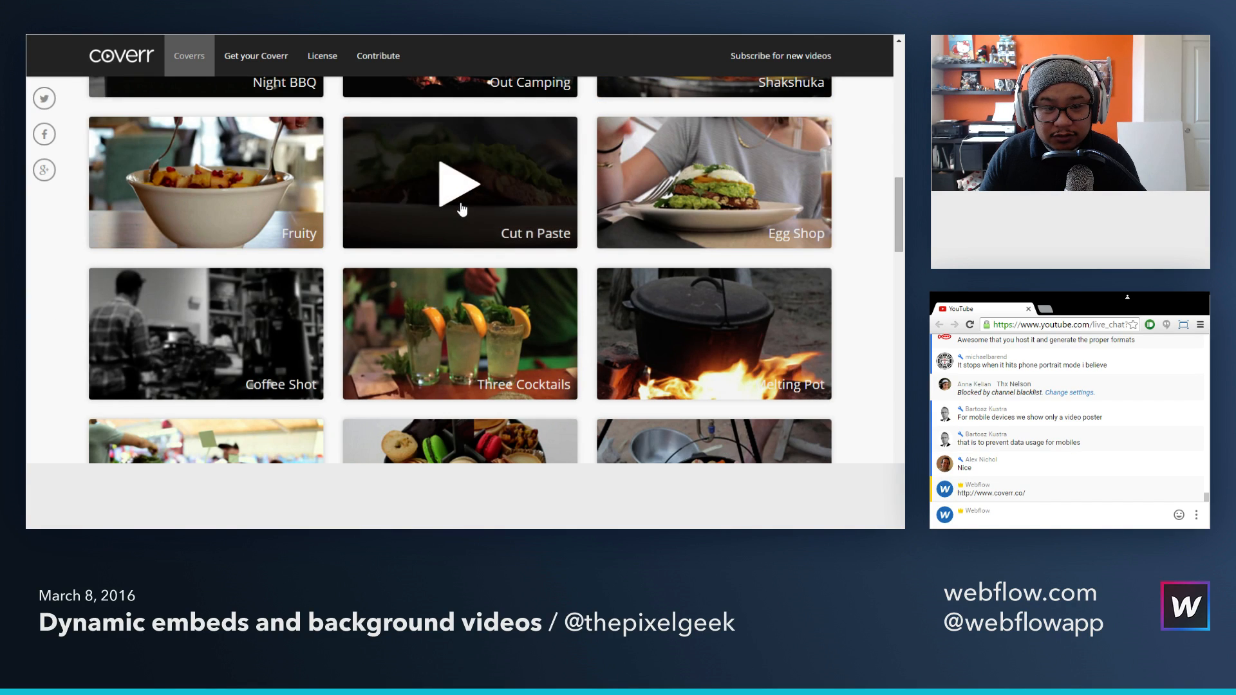
pyautogui.scroll(-3, 463, 199)
pyautogui.scroll(-3, 464, 207)
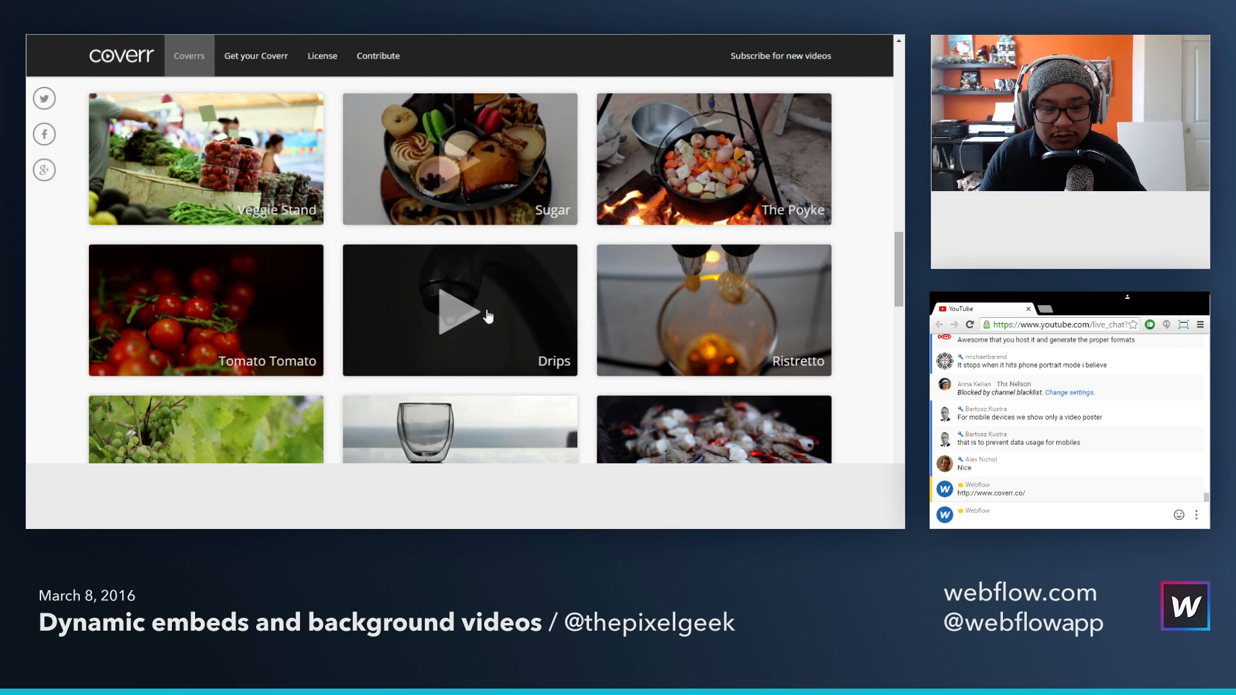
pyautogui.scroll(-3, 486, 314)
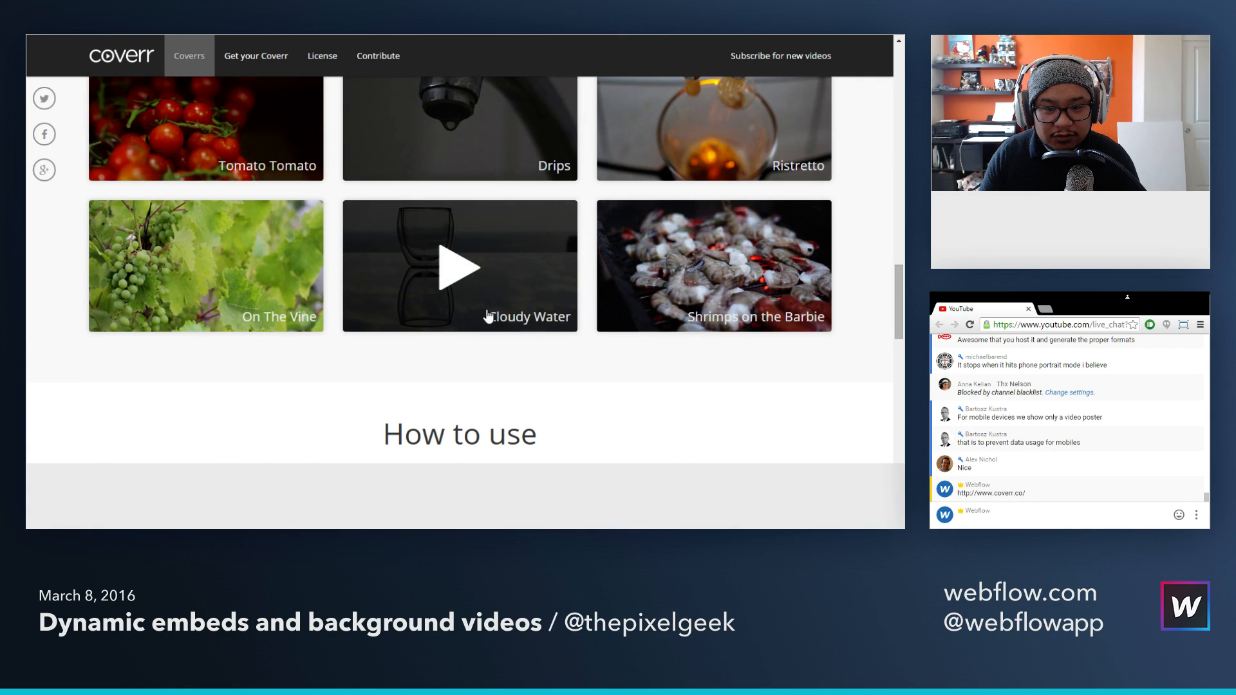
pyautogui.click(751, 257)
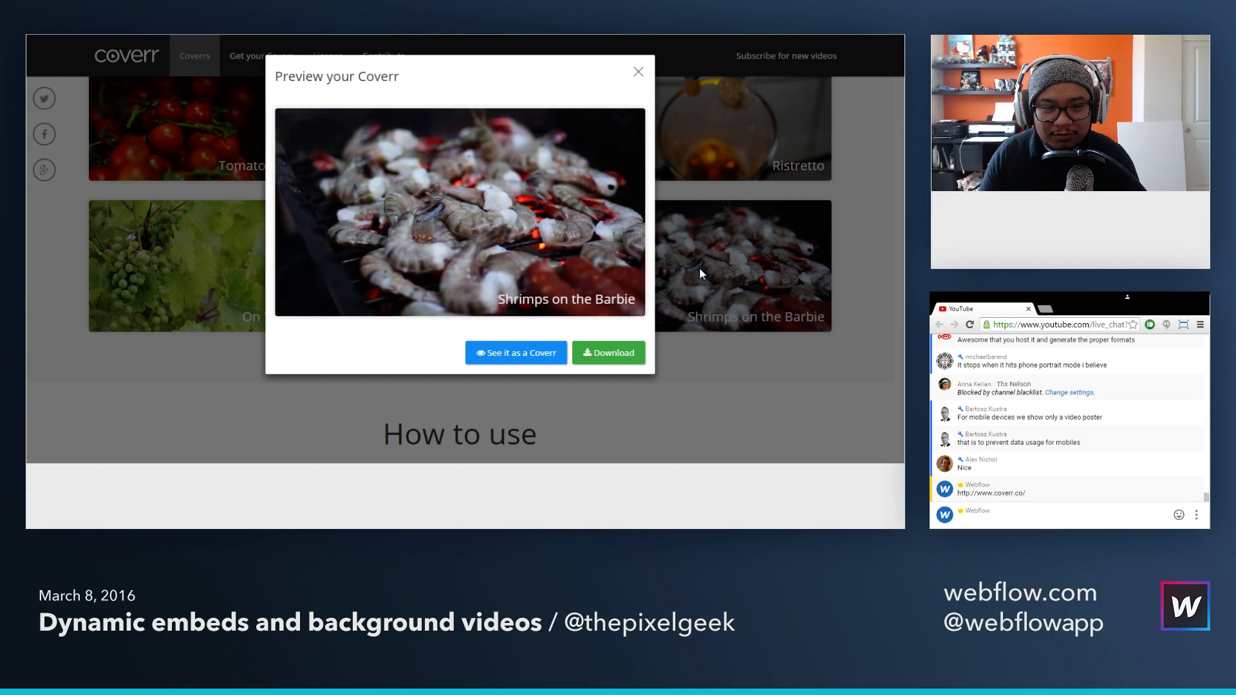
pyautogui.click(694, 372)
pyautogui.scroll(4, 443, 193)
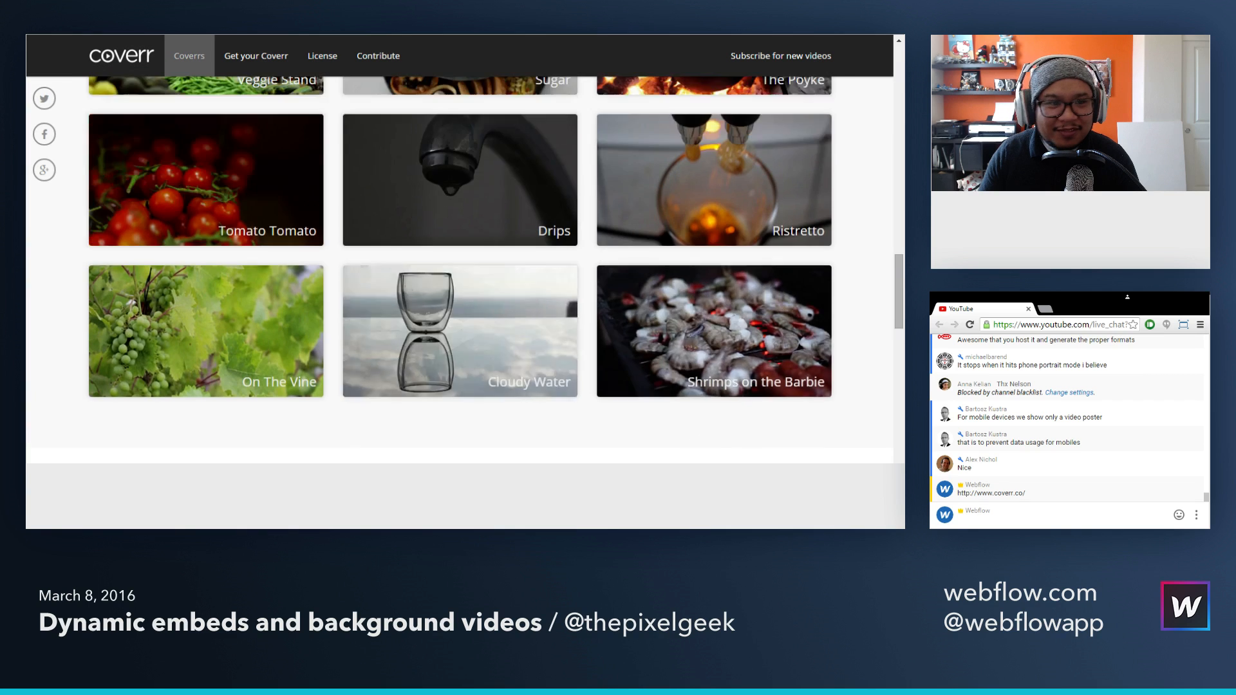
# Step: Glance at the Webflow project, return to Coverr, and check the download options in the Sugar video's preview before closing it
pyautogui.hotkey('ctrl', 'shift', 'Tab')
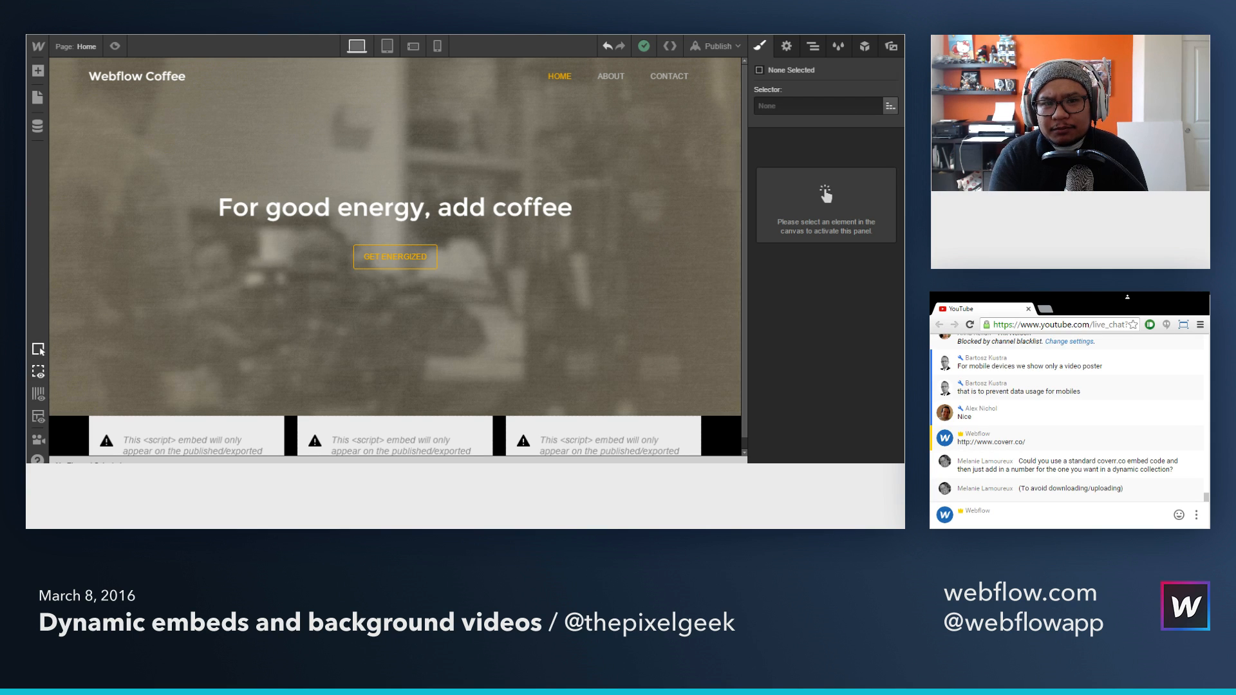
pyautogui.hotkey('ctrl', 'Tab')
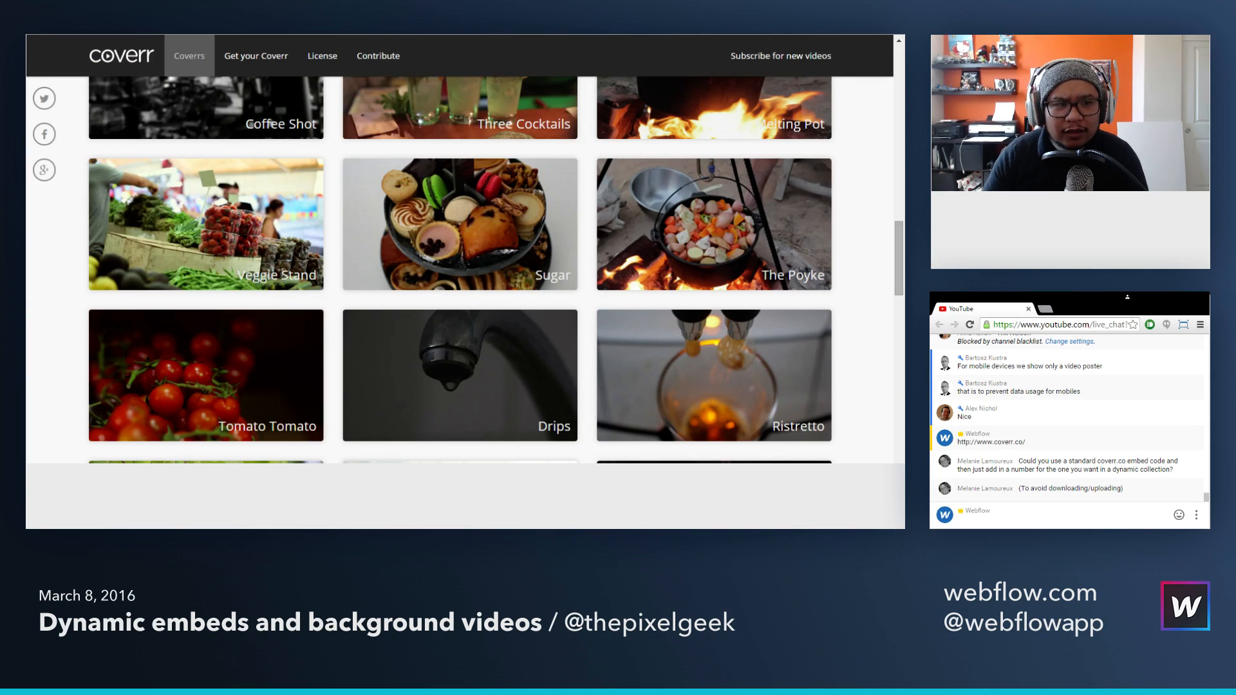
pyautogui.click(465, 241)
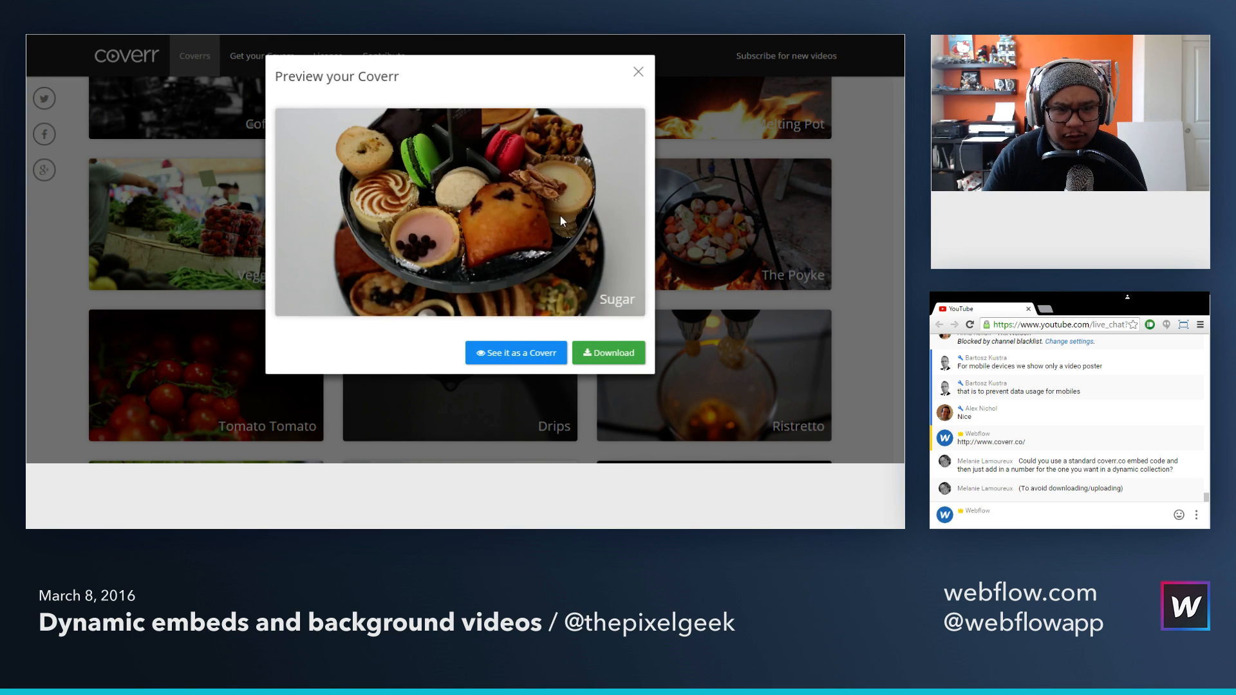
pyautogui.click(638, 73)
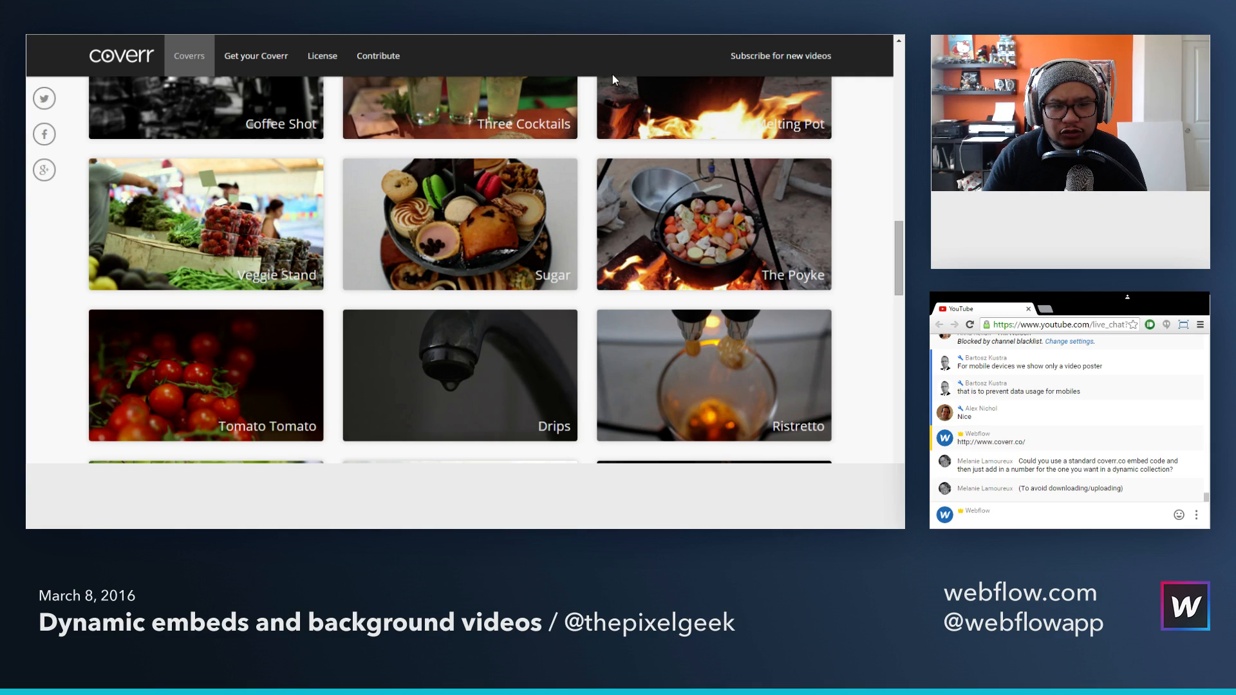
# Step: Switch to Webflow, preview the Home page at the tablet breakpoint, exit the preview, and select the Hero background video
pyautogui.hotkey('ctrl', 'Tab')
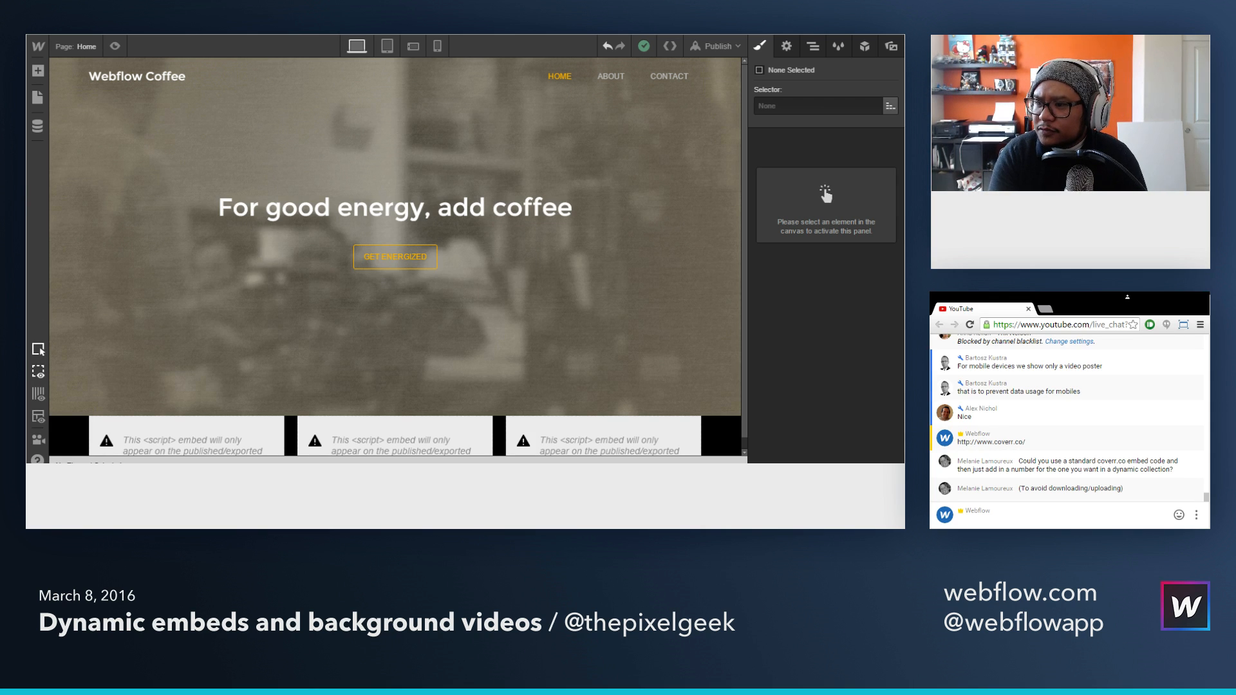
pyautogui.click(386, 47)
pyautogui.click(114, 46)
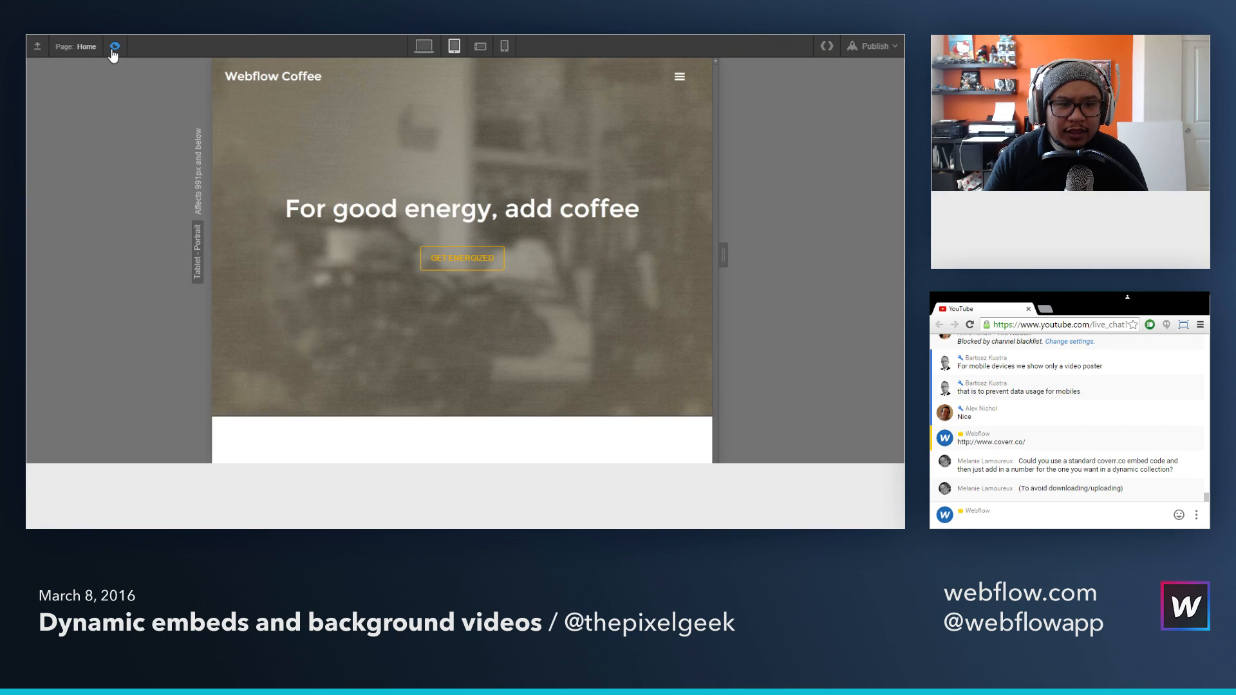
pyautogui.click(114, 50)
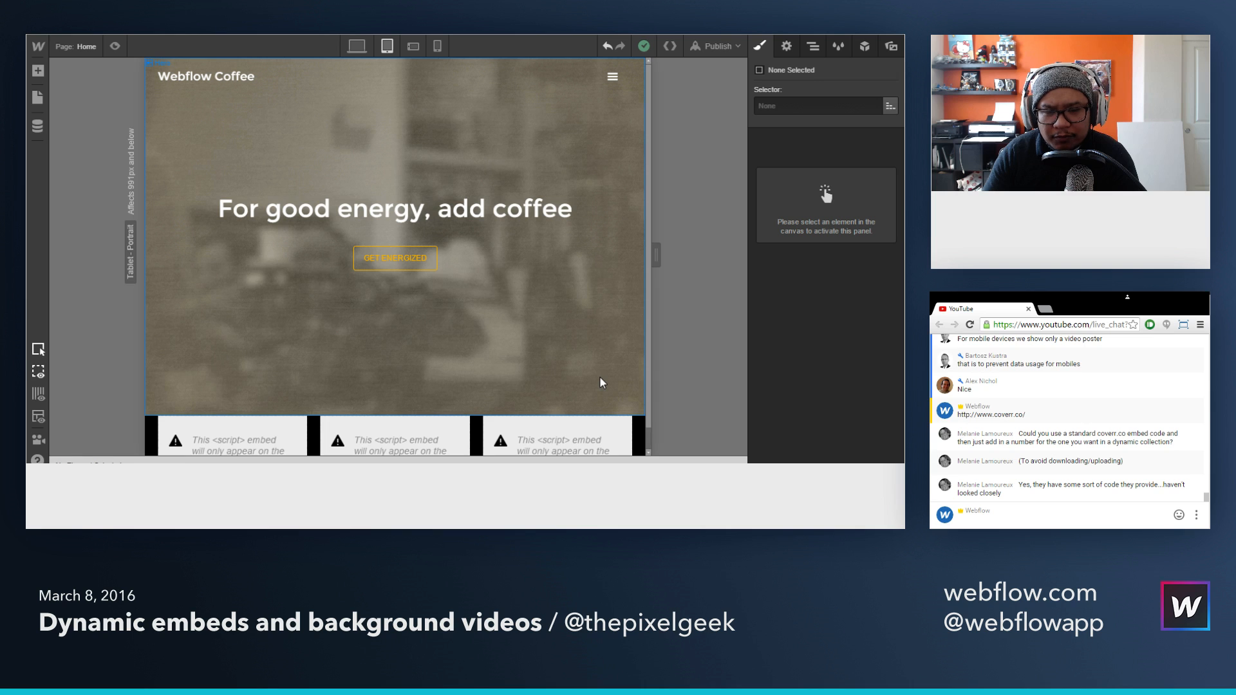
pyautogui.click(611, 392)
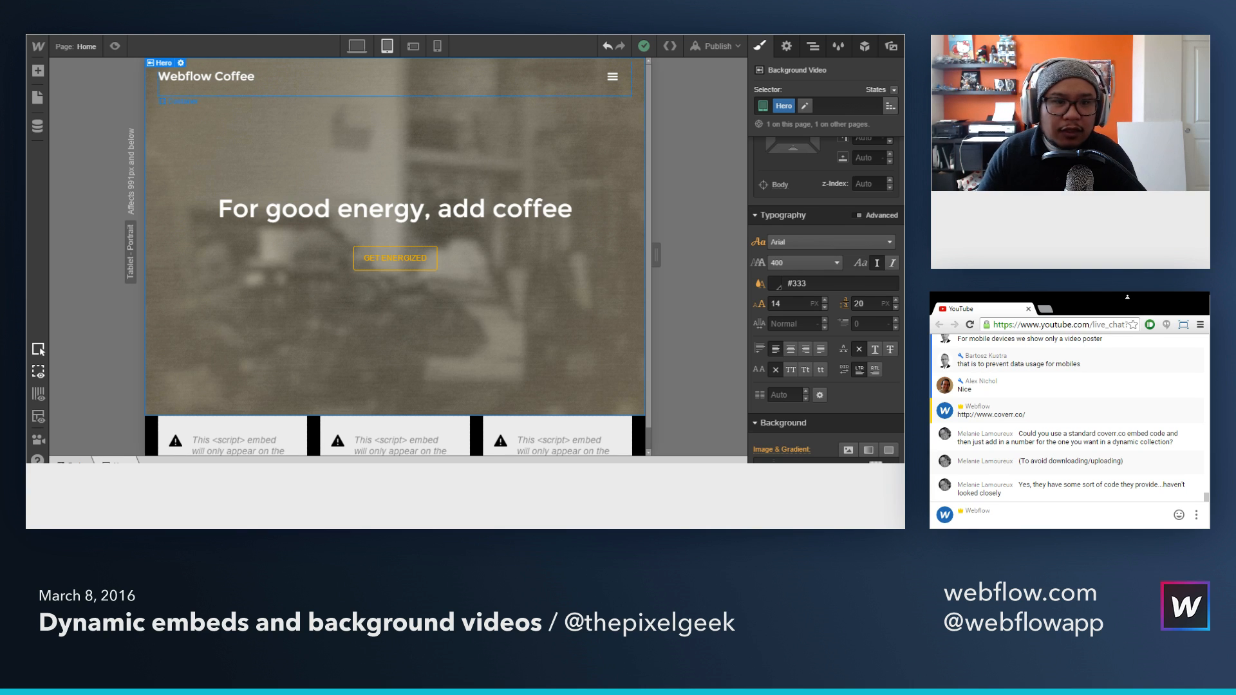
# Step: Switch to Coverr and examine its How to use instructions, including the HTML, CSS and JavaScript snippets and the MP4 source path
pyautogui.hotkey('ctrl', 'Tab')
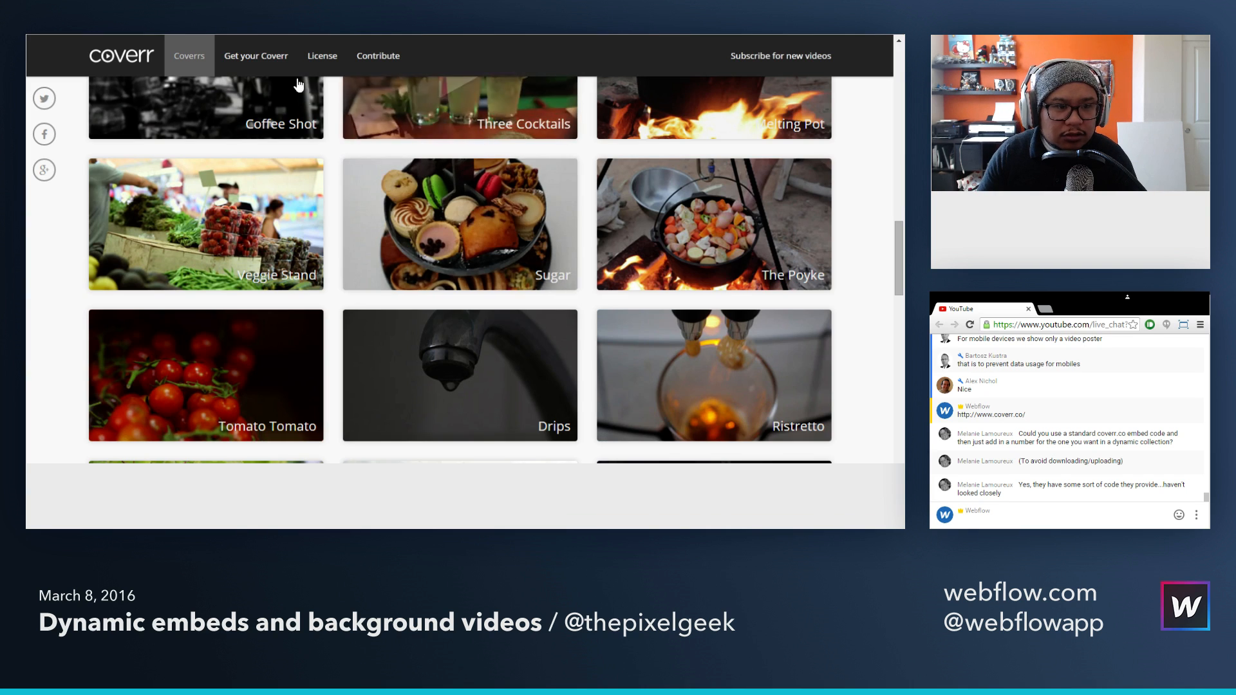
pyautogui.click(250, 55)
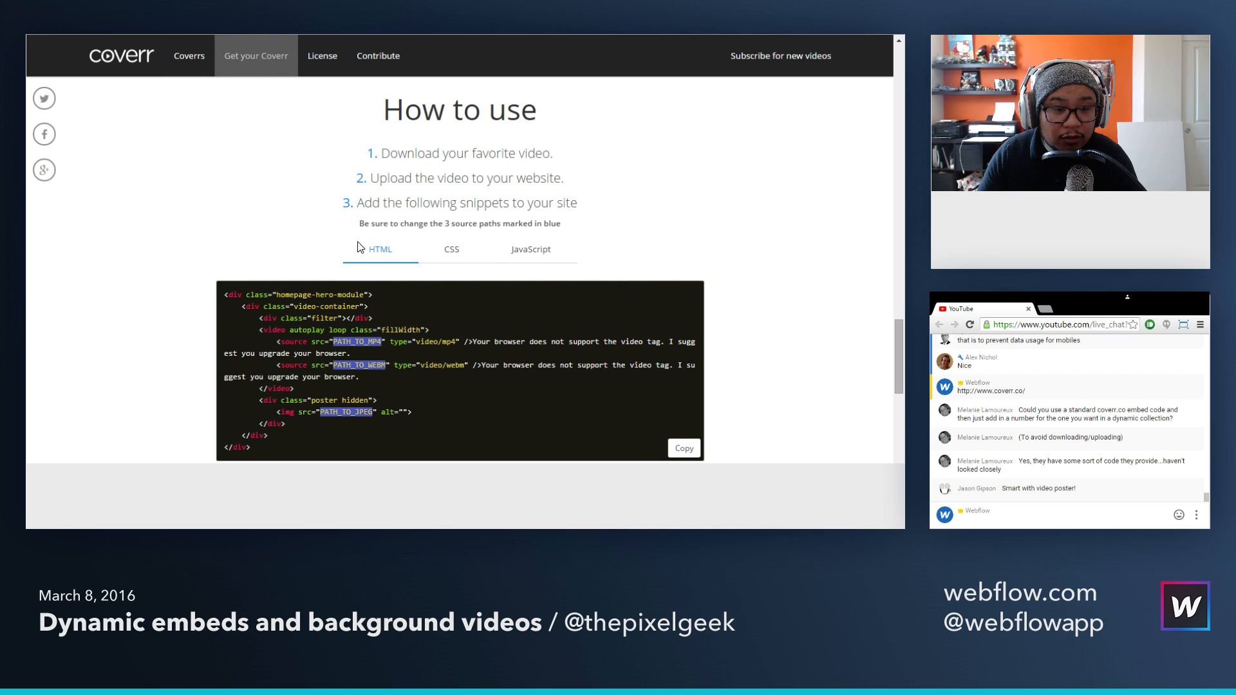
pyautogui.scroll(-1, 190, 260)
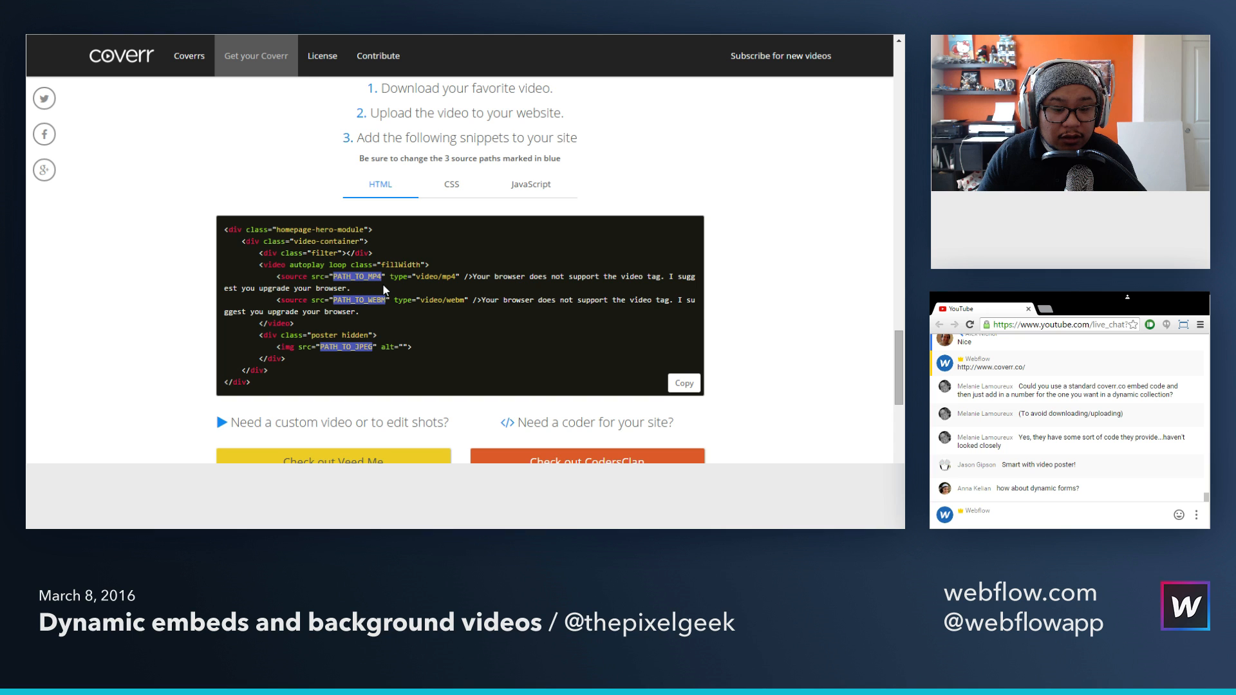
pyautogui.scroll(-1, 385, 289)
pyautogui.scroll(1, 385, 285)
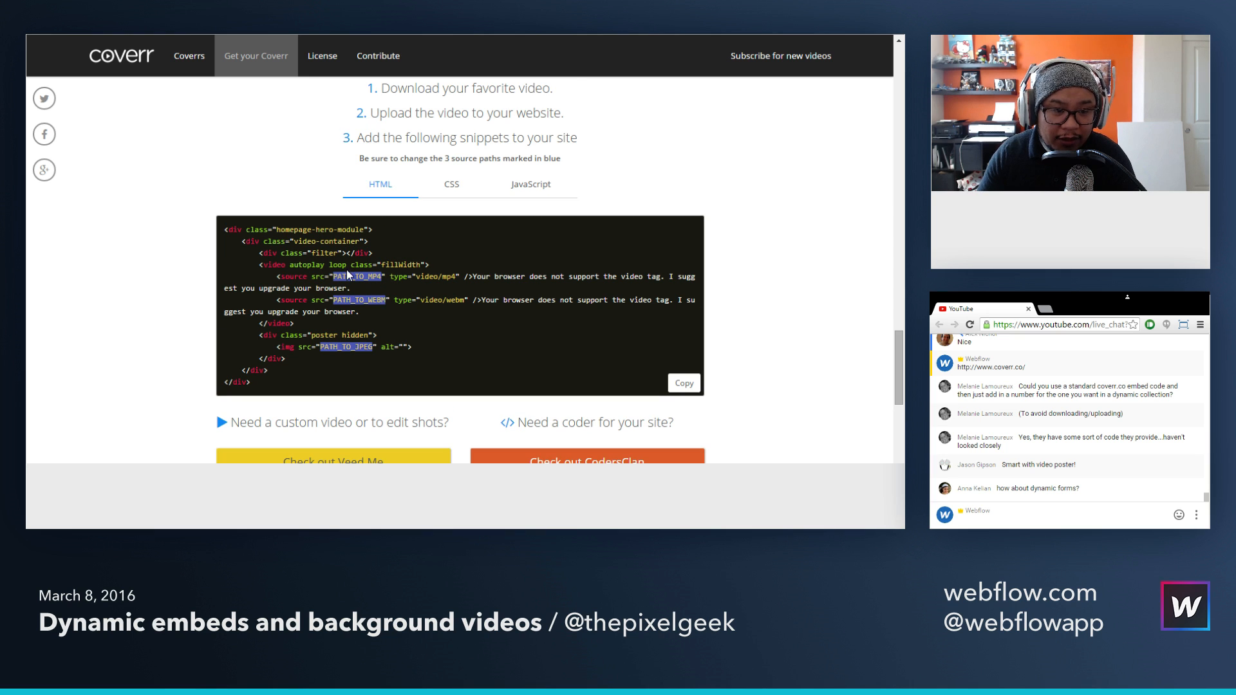
pyautogui.moveTo(333, 275); pyautogui.dragTo(383, 278)
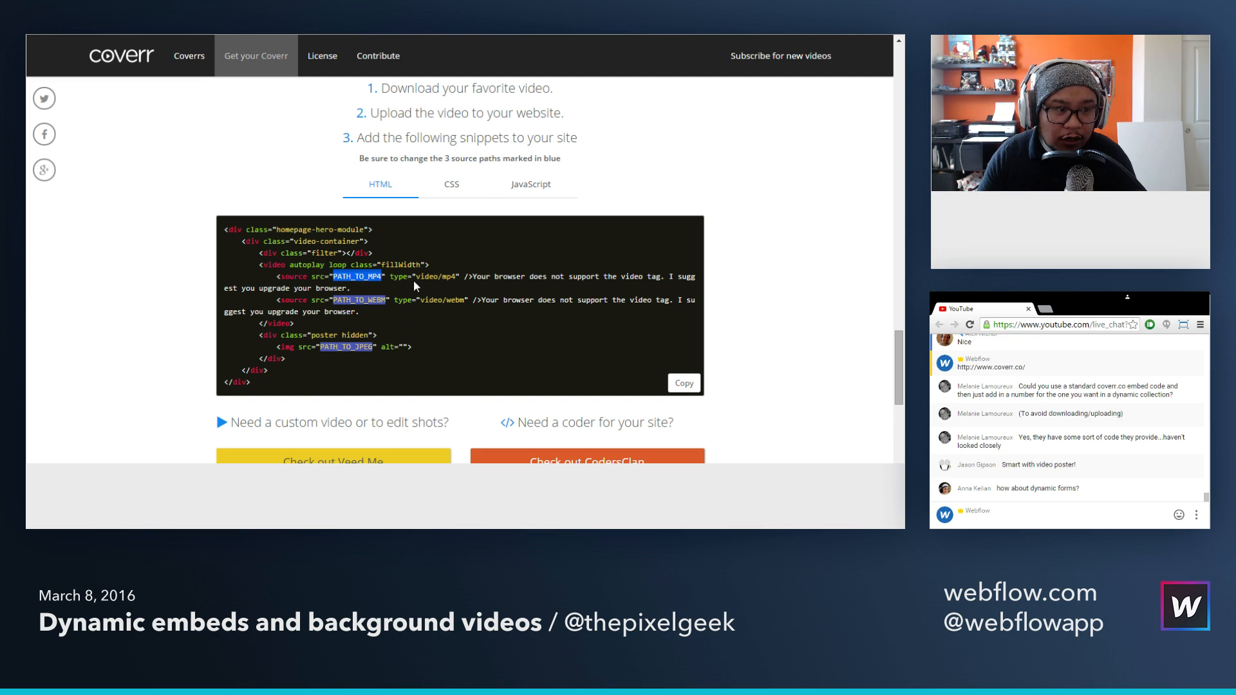
pyautogui.click(450, 188)
pyautogui.click(542, 188)
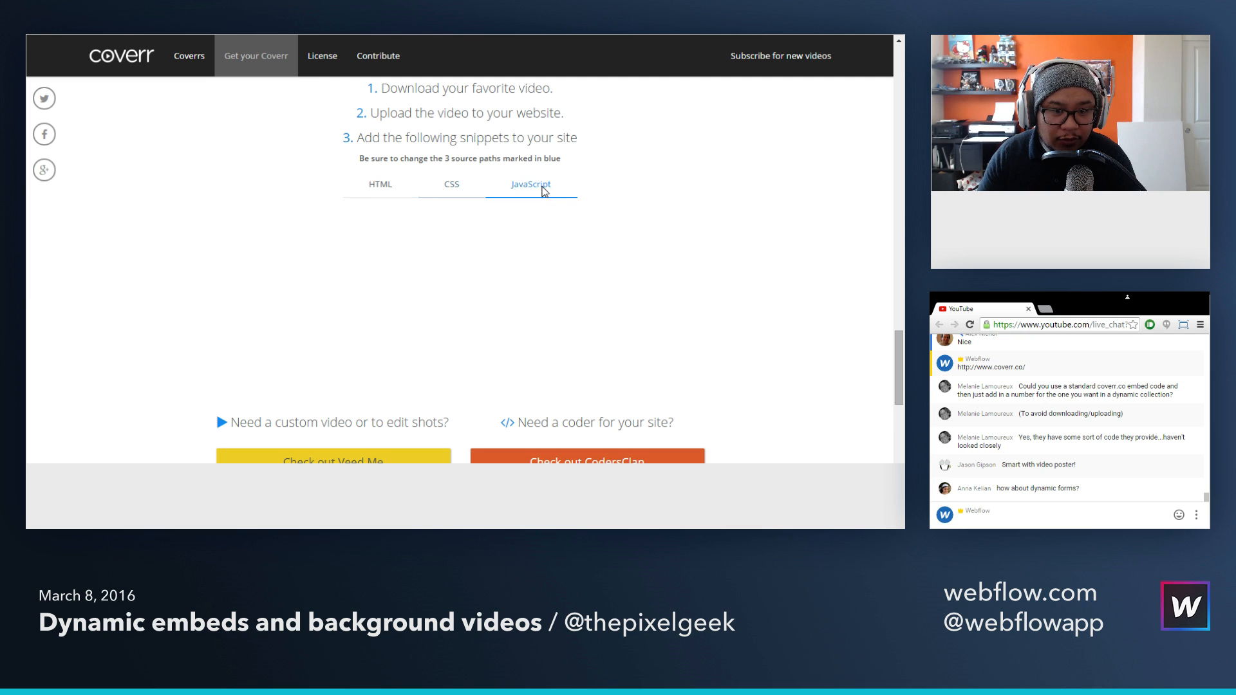
pyautogui.click(396, 186)
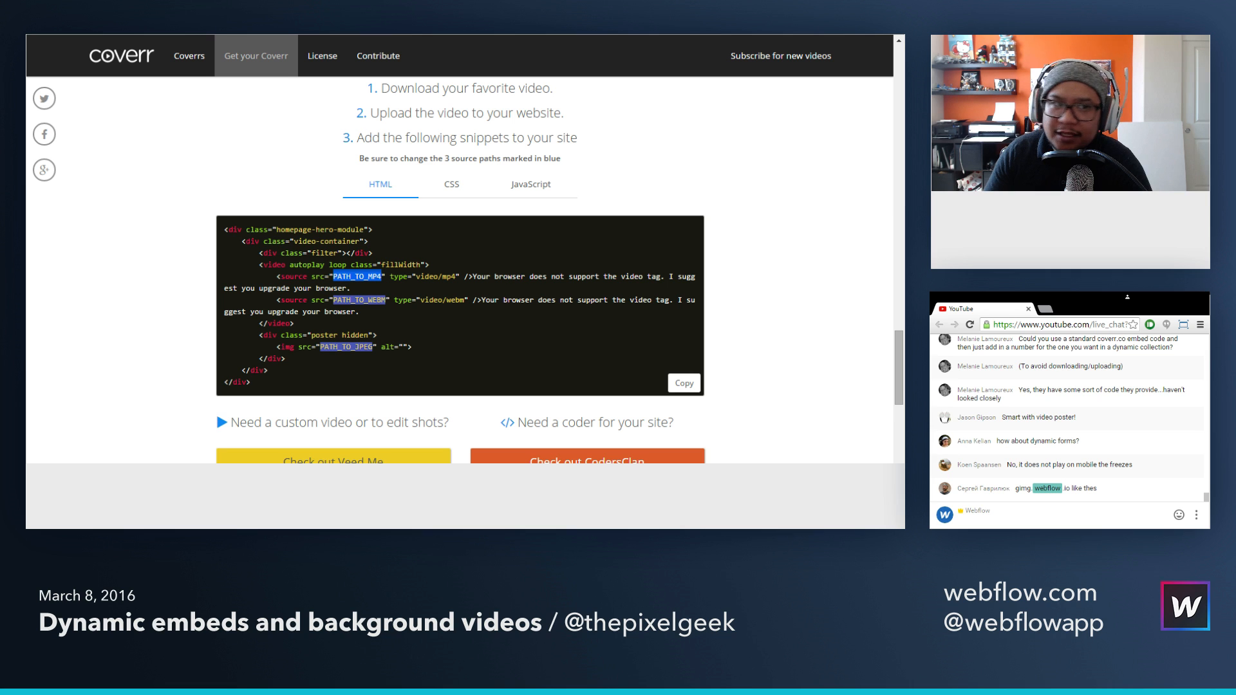
# Step: Switch back to Webflow, return to the desktop breakpoint, and view the Background Video component in the list of addable elements
pyautogui.hotkey('alt', 'Tab')
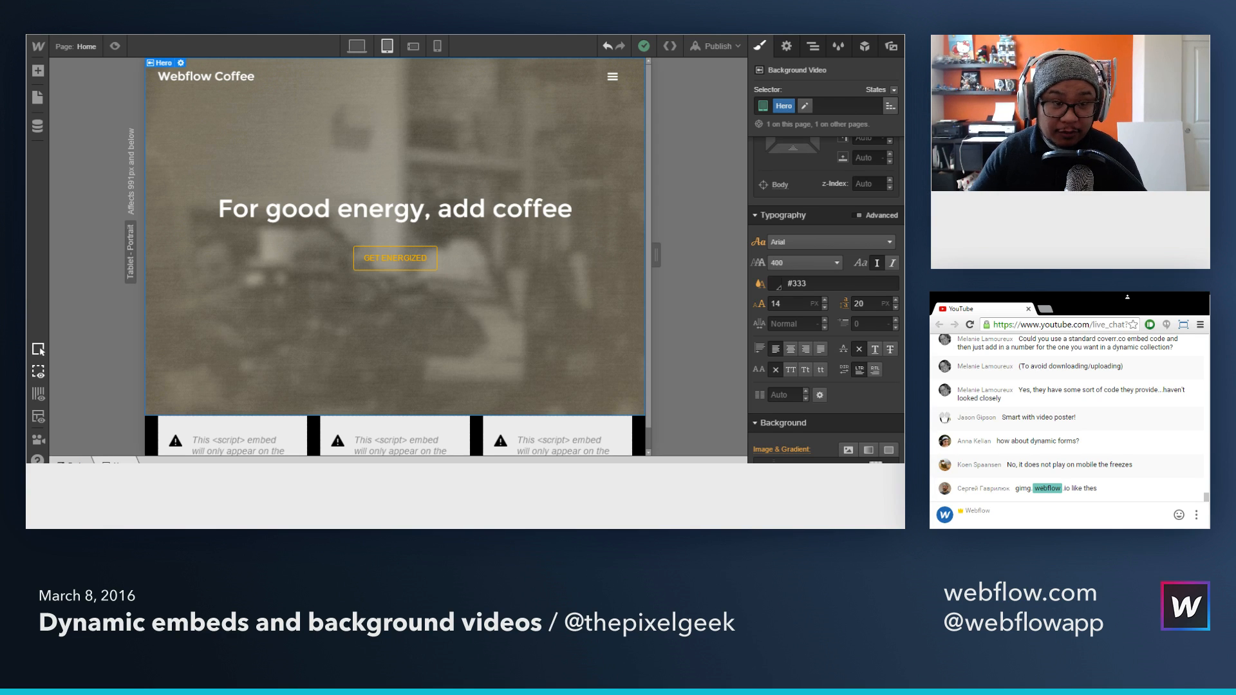
pyautogui.click(357, 46)
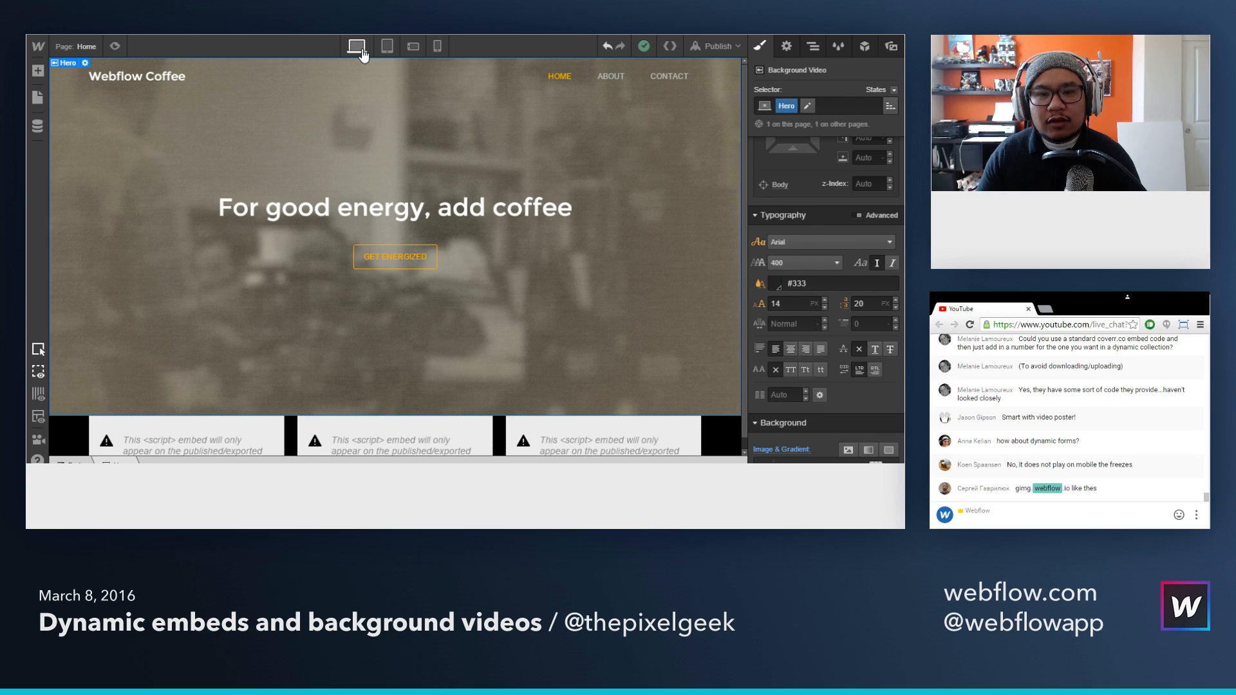
pyautogui.press('a')
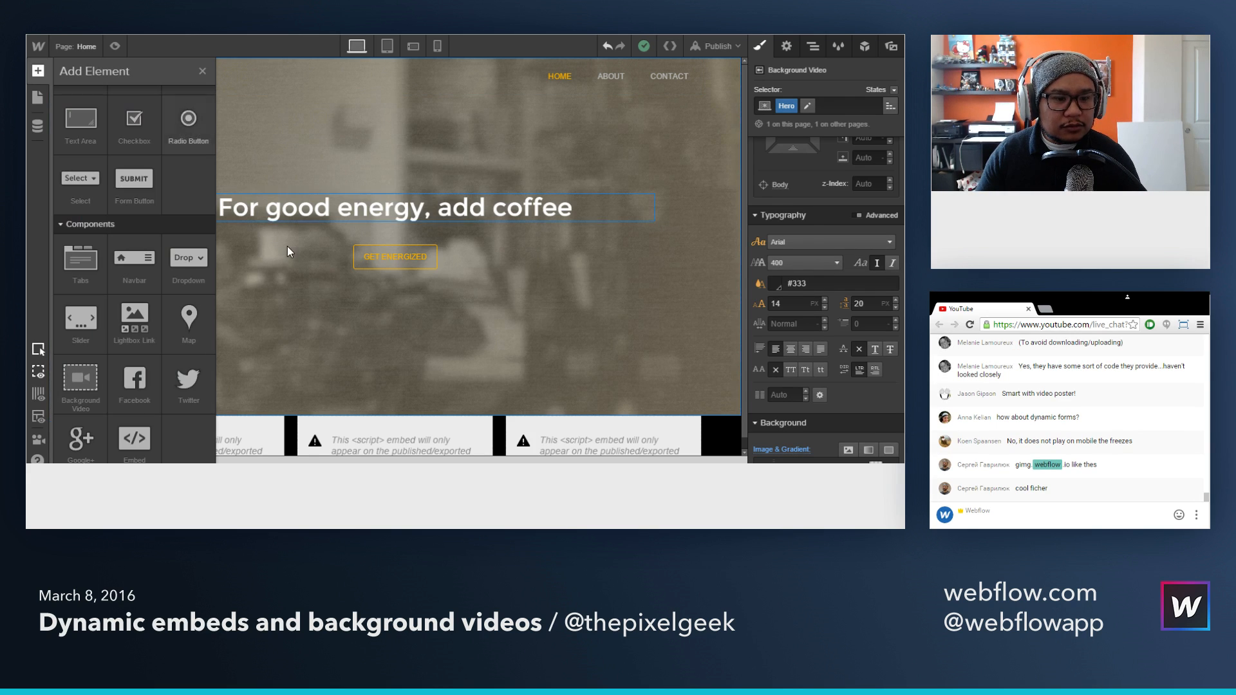
pyautogui.press('a')
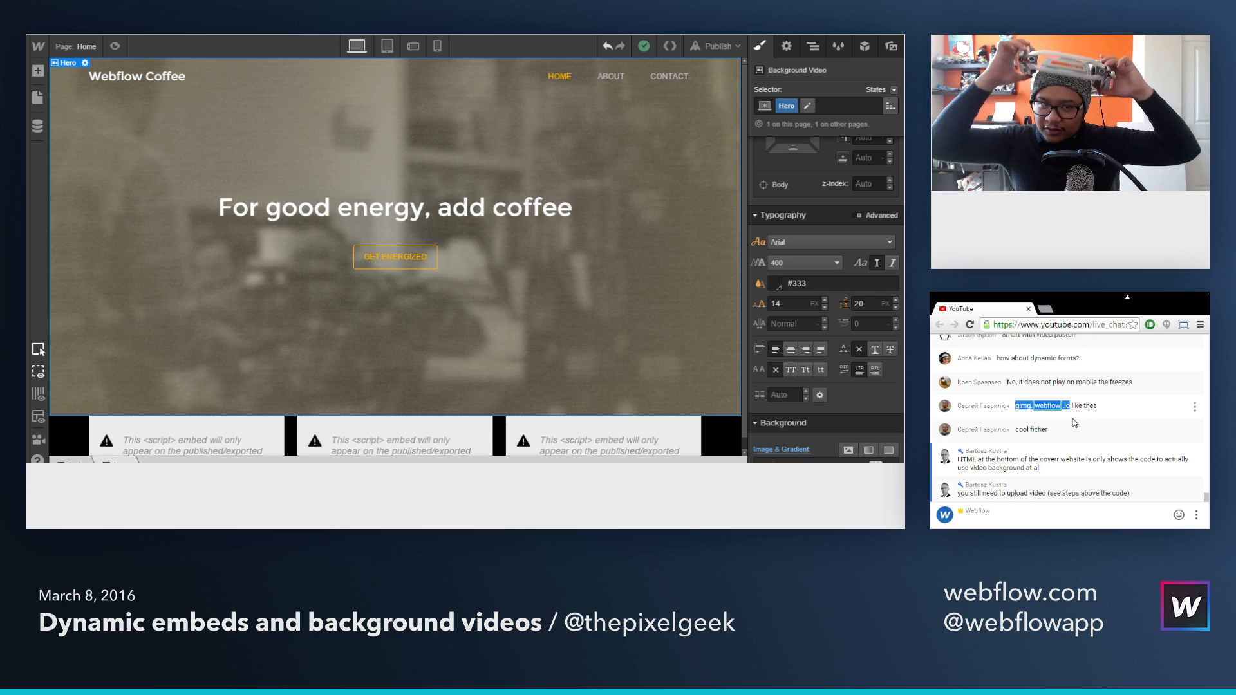
# Step: Open the gimg.webflow.io site shared in the live chat in a new tab and examine its video header and project banners
pyautogui.click(970, 325)
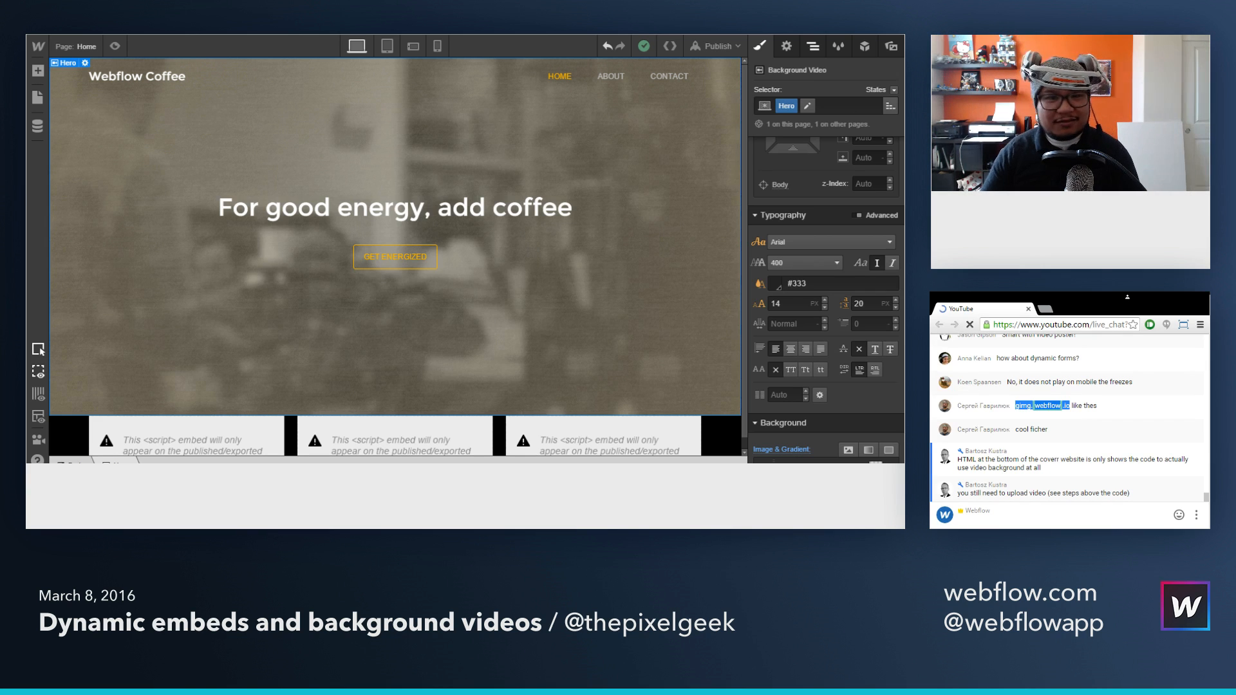
pyautogui.hotkey('ctrl', 'Tab')
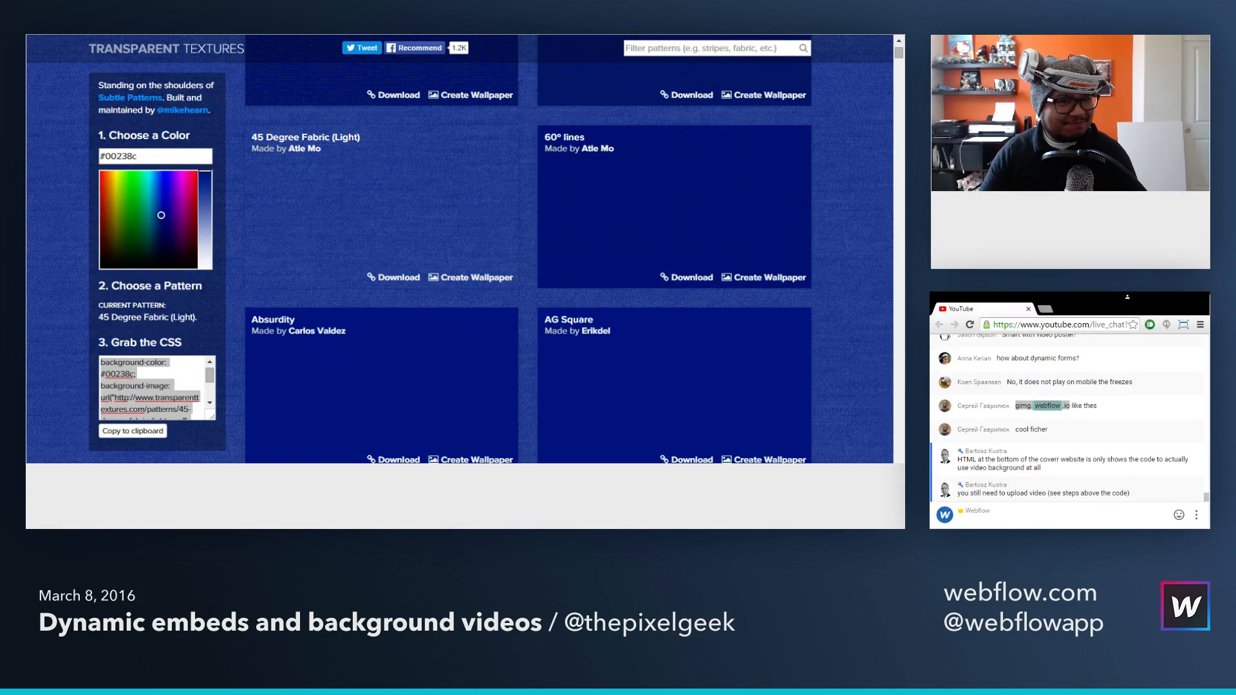
pyautogui.hotkey('ctrl', 't')
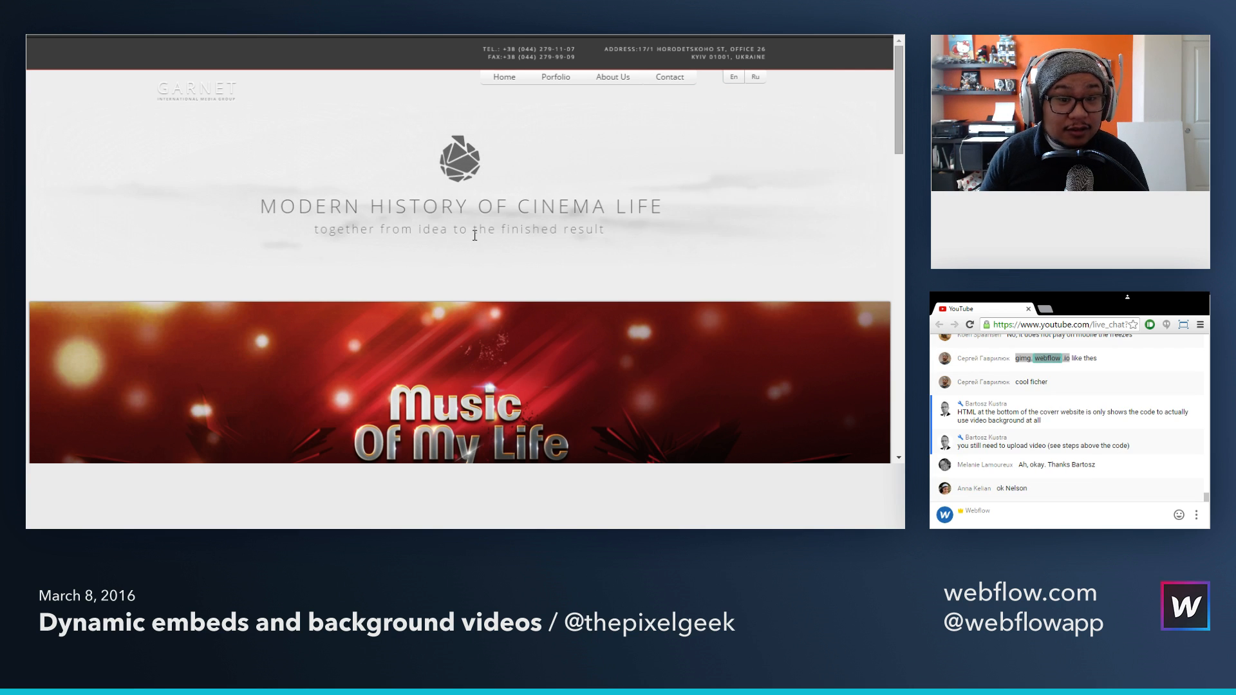
pyautogui.scroll(-1, 176, 187)
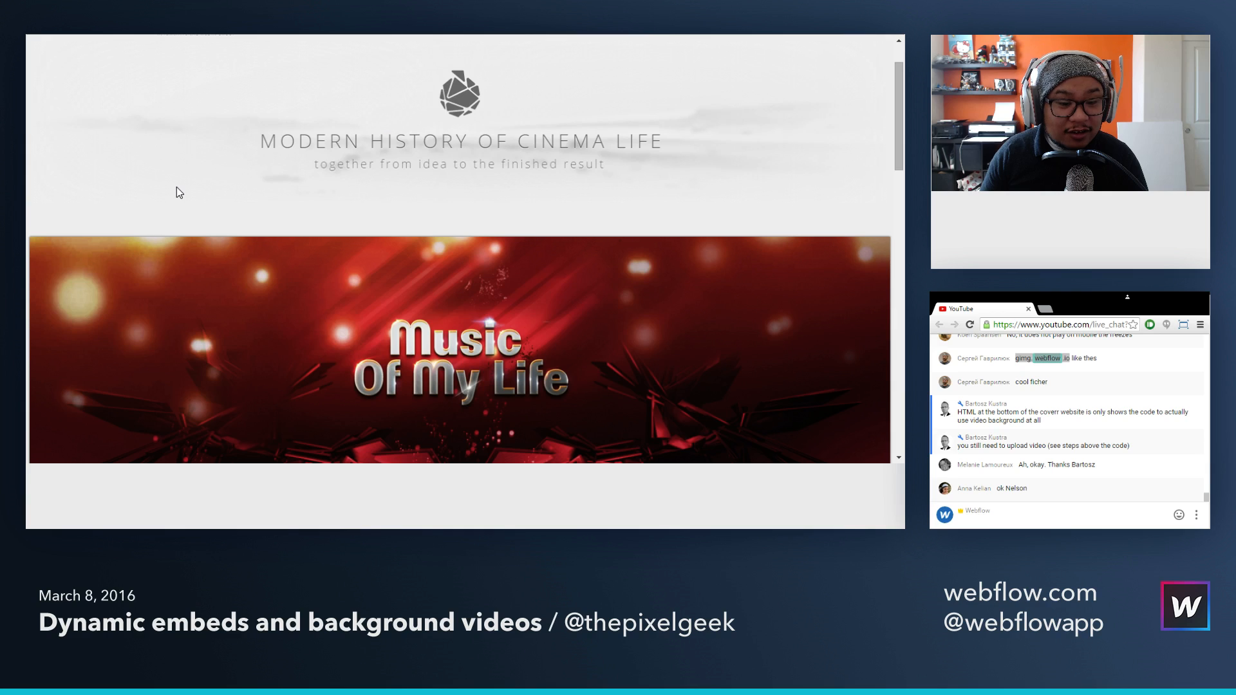
pyautogui.scroll(1, 176, 188)
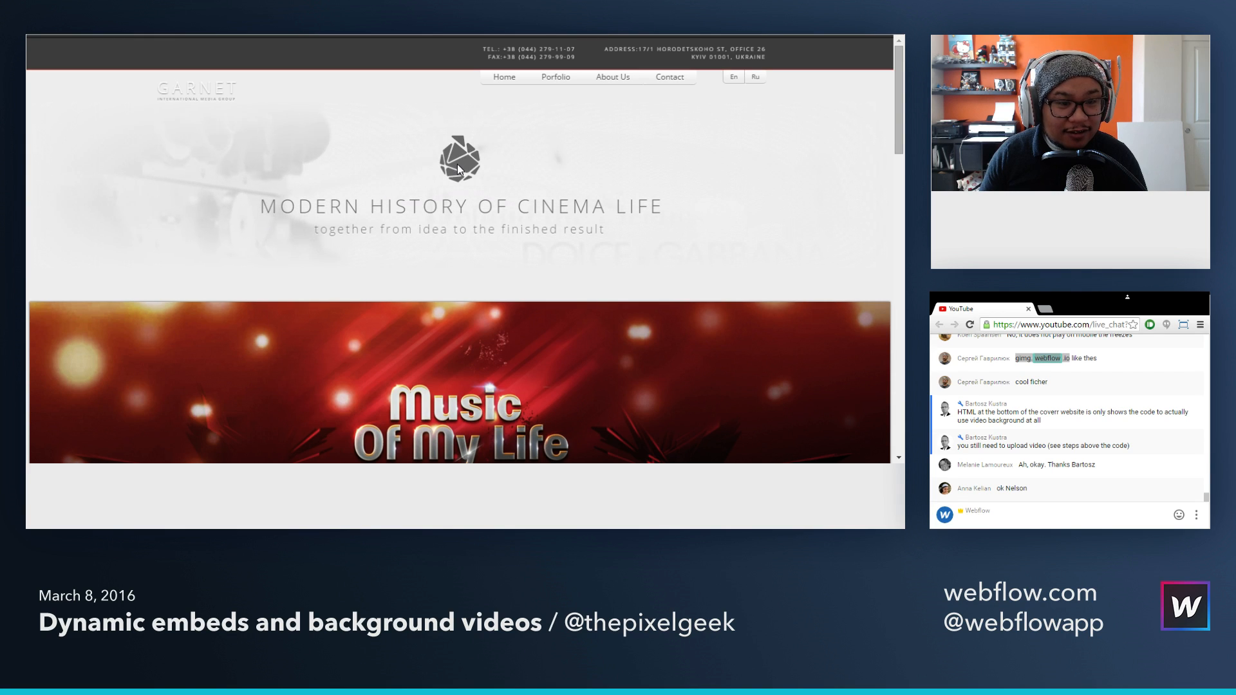
pyautogui.scroll(-1, 457, 166)
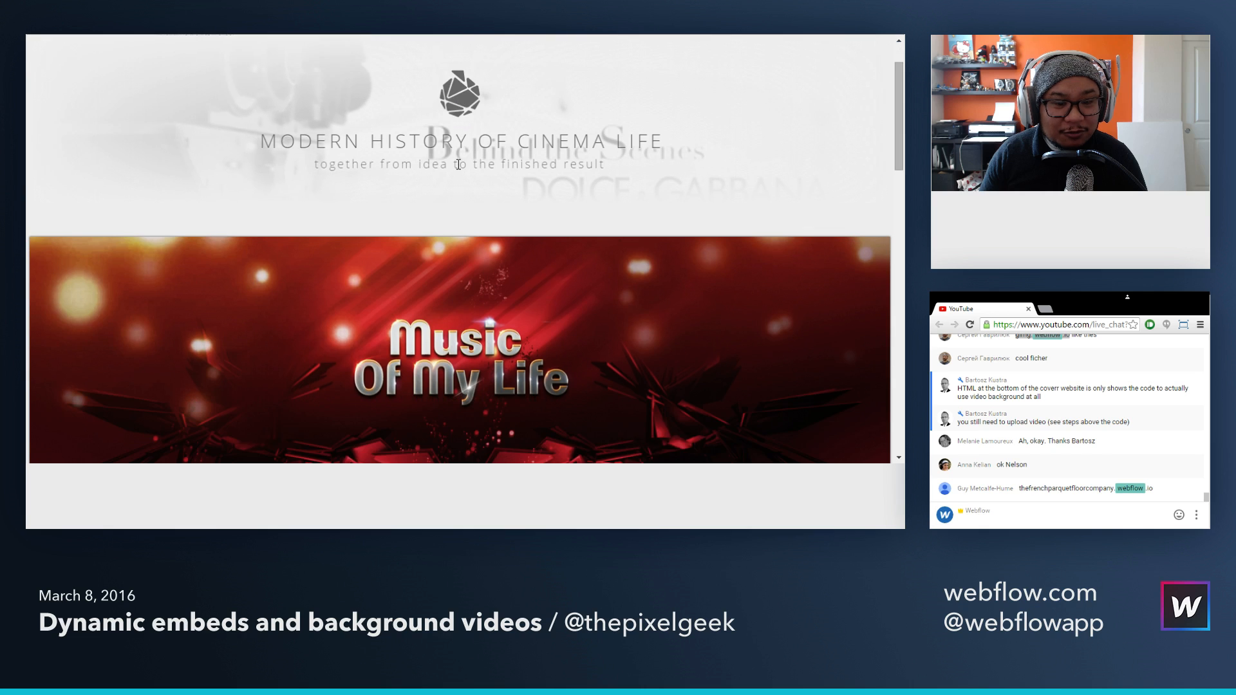
pyautogui.scroll(-2, 457, 164)
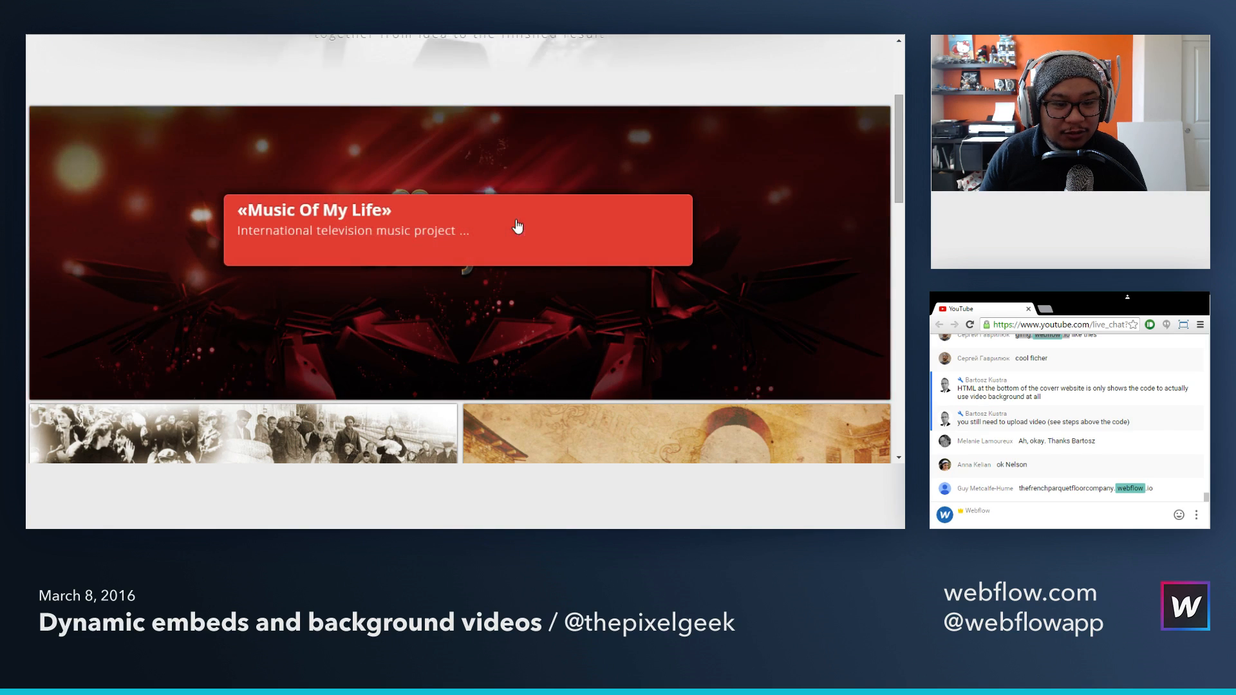
# Step: Examine the remaining project tiles down to the end of the page and the headline over the video header
pyautogui.scroll(-4, 517, 227)
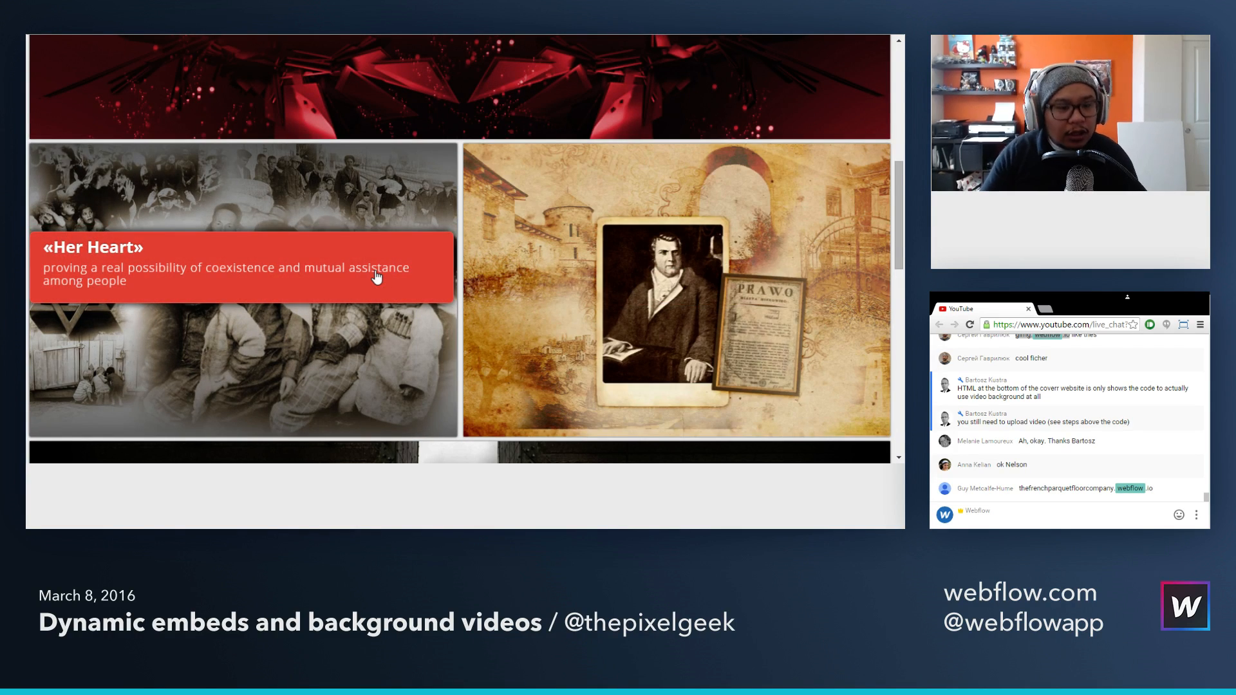
pyautogui.scroll(-10, 377, 277)
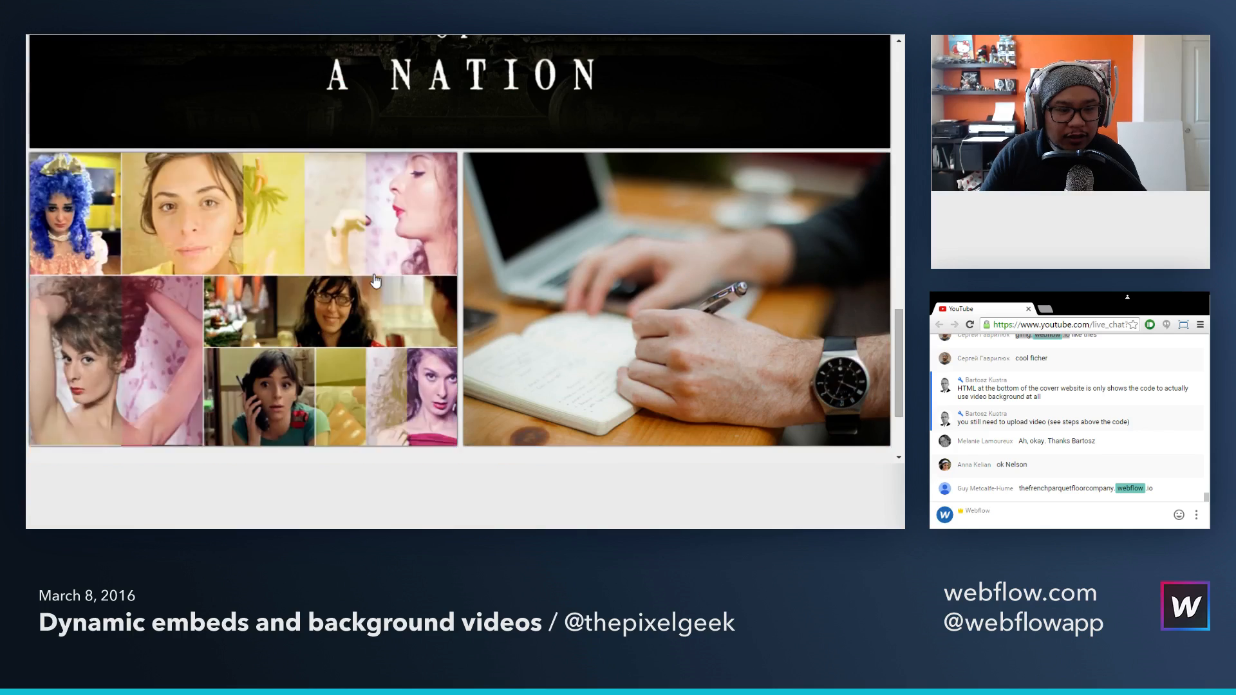
pyautogui.scroll(-1, 376, 279)
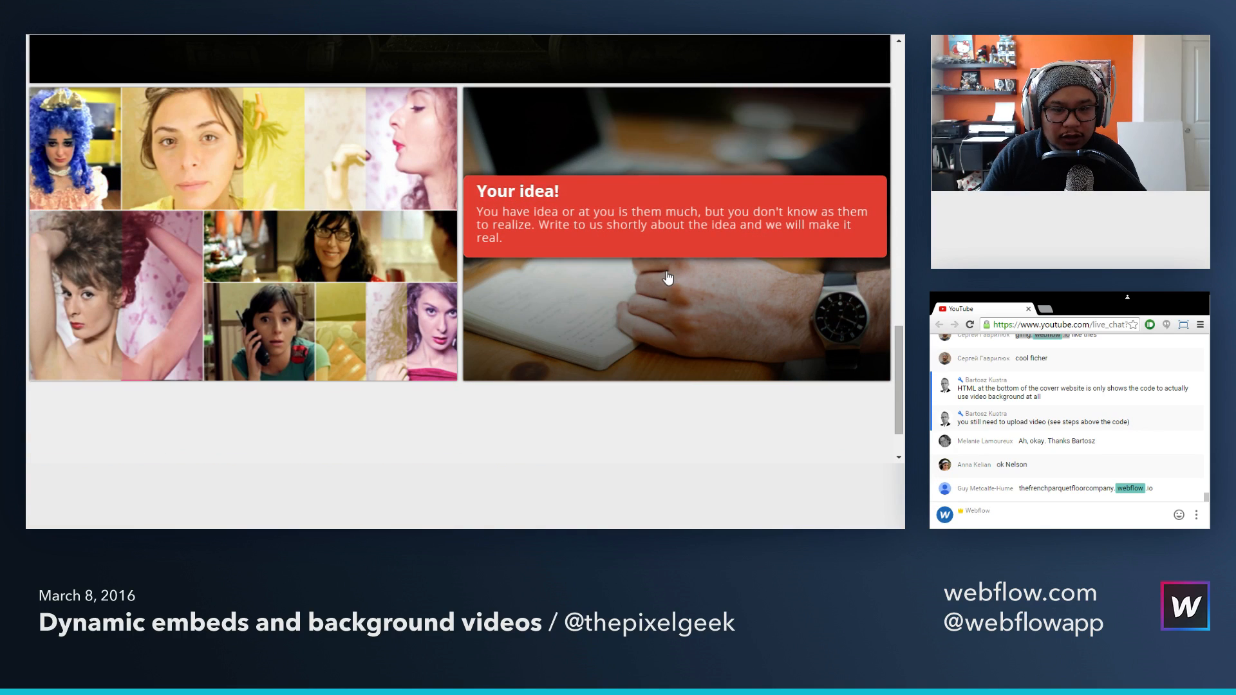
pyautogui.scroll(-1, 668, 278)
pyautogui.scroll(15, 667, 278)
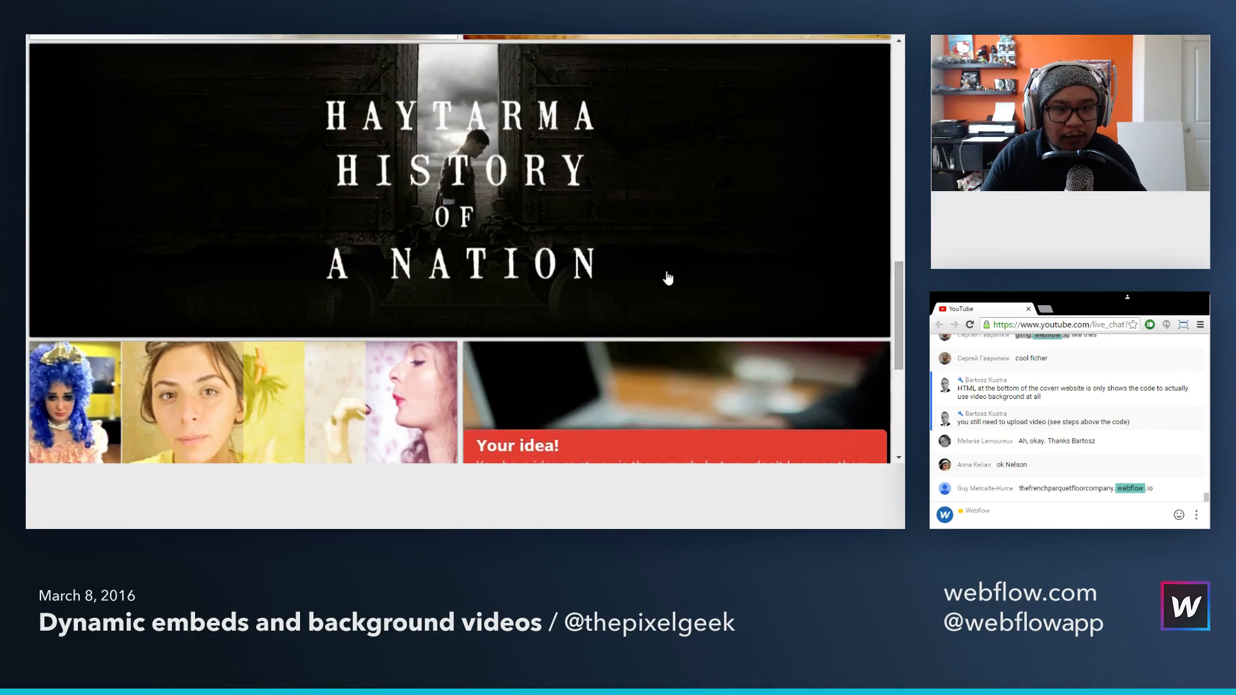
pyautogui.scroll(4, 666, 277)
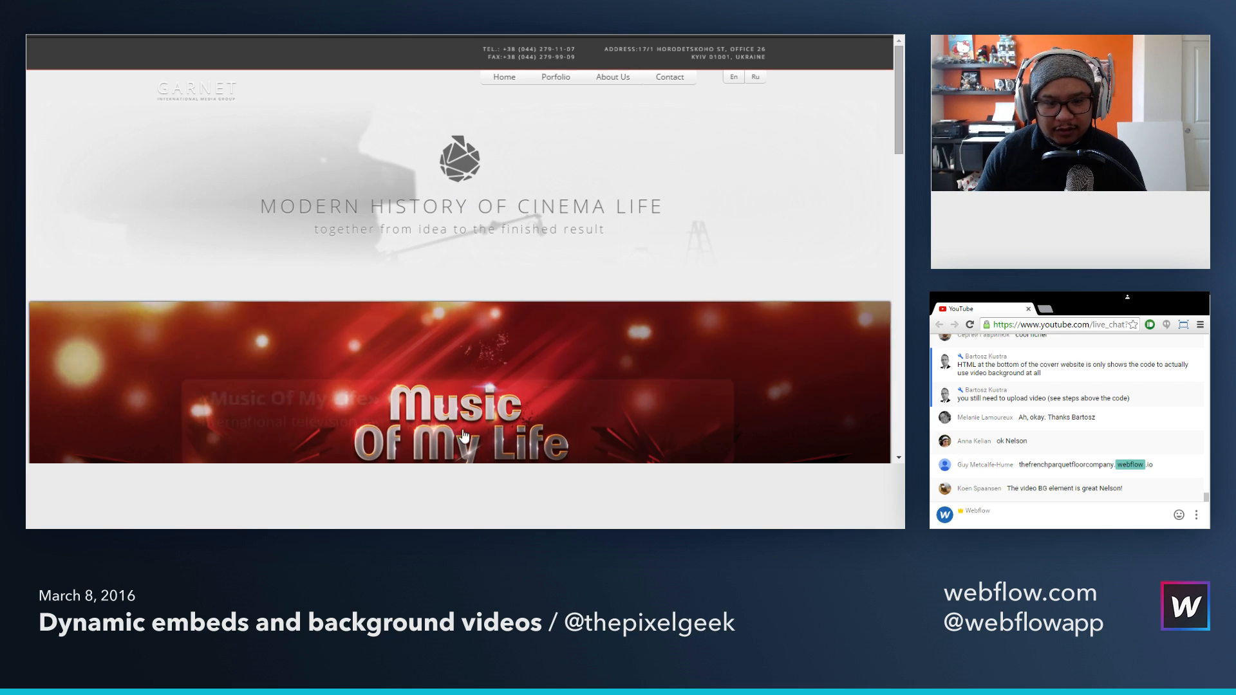
pyautogui.moveTo(439, 419)
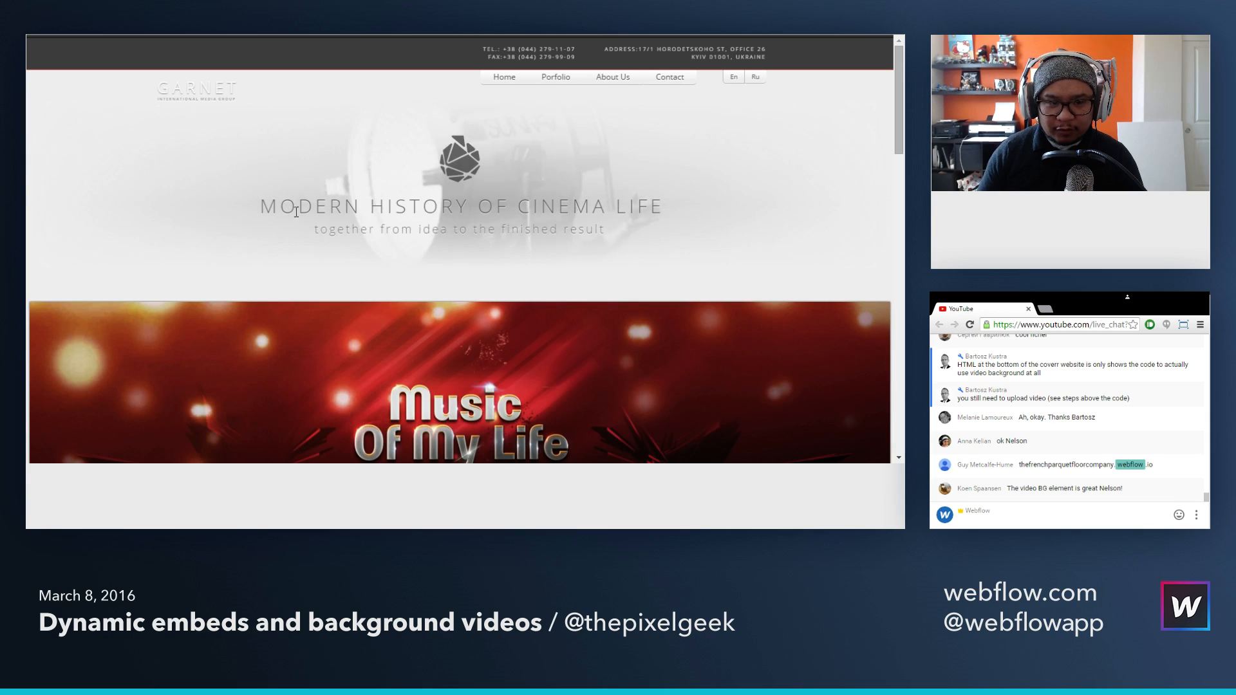
pyautogui.moveTo(281, 206); pyautogui.dragTo(633, 229)
pyautogui.click(635, 230)
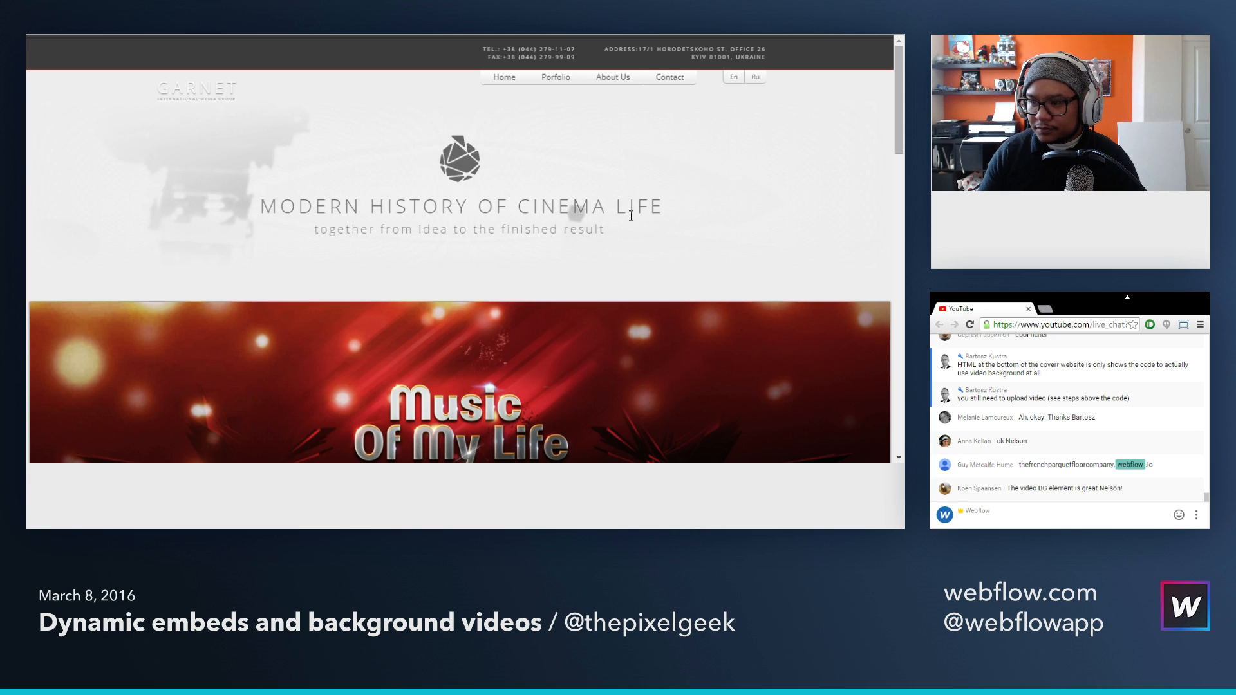
# Step: Examine the caption overlay on the Music Of My Life banner and the page layout around it
pyautogui.scroll(-1, 631, 218)
pyautogui.scroll(-2, 633, 221)
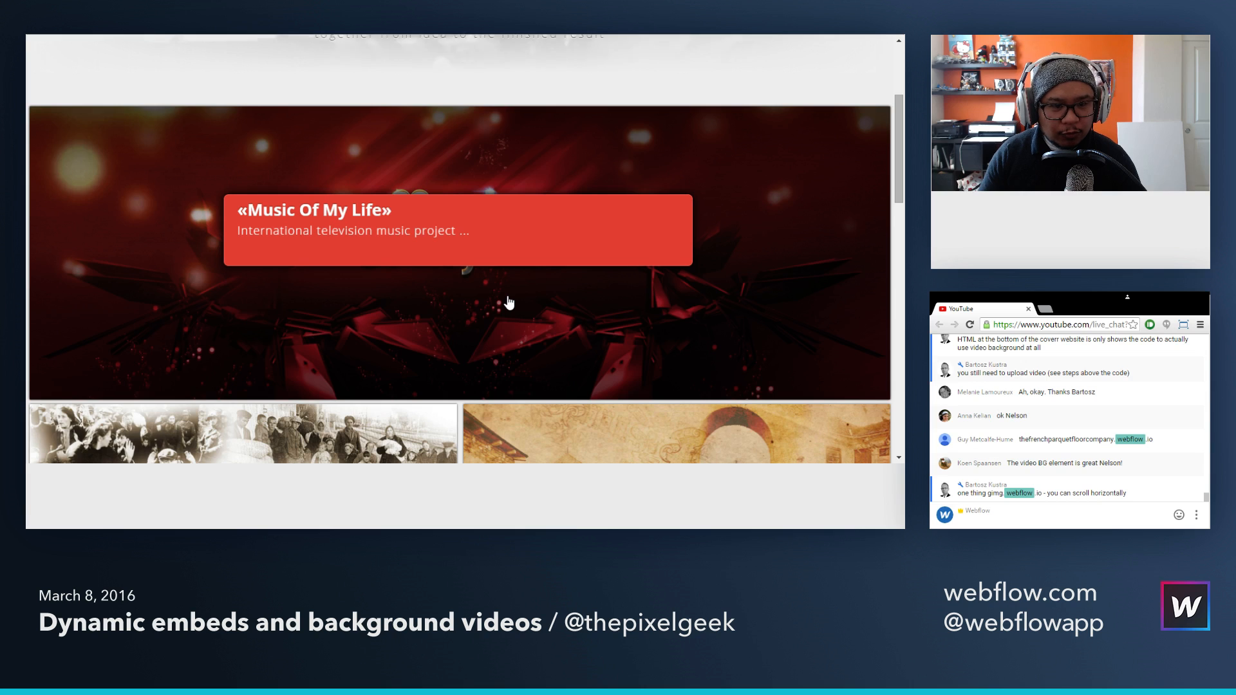
pyautogui.scroll(-1, 509, 302)
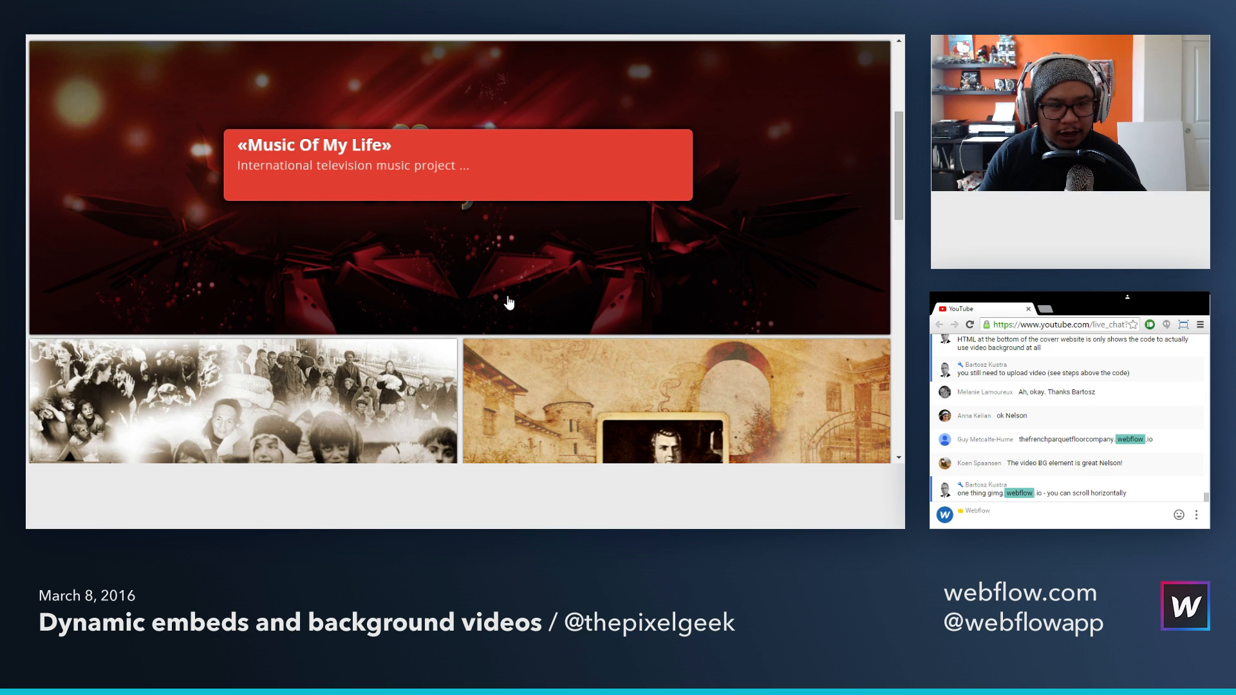
pyautogui.scroll(1, 550, 273)
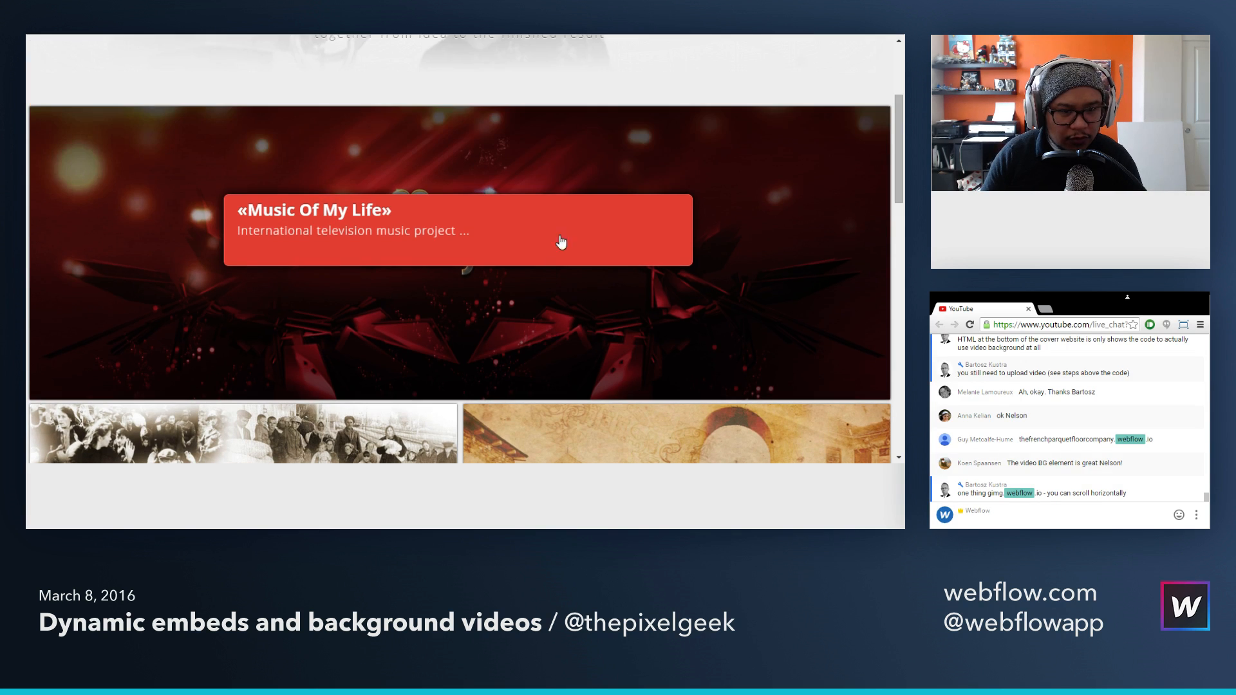
pyautogui.scroll(-3, 523, 245)
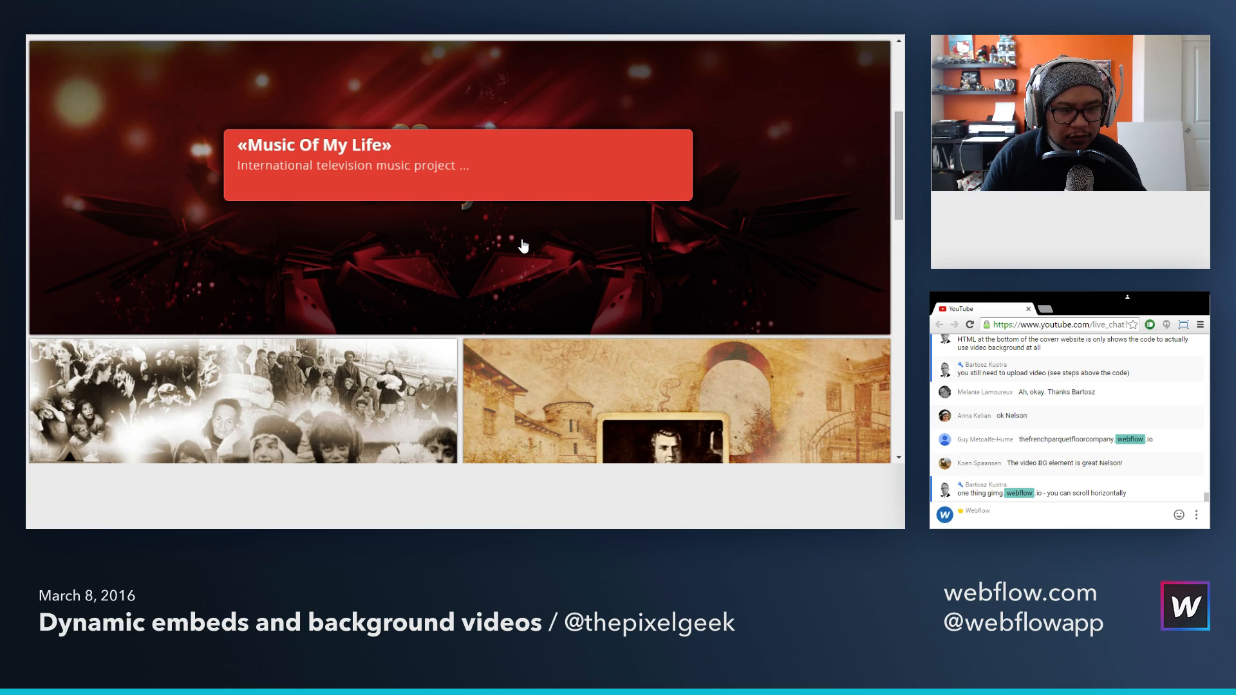